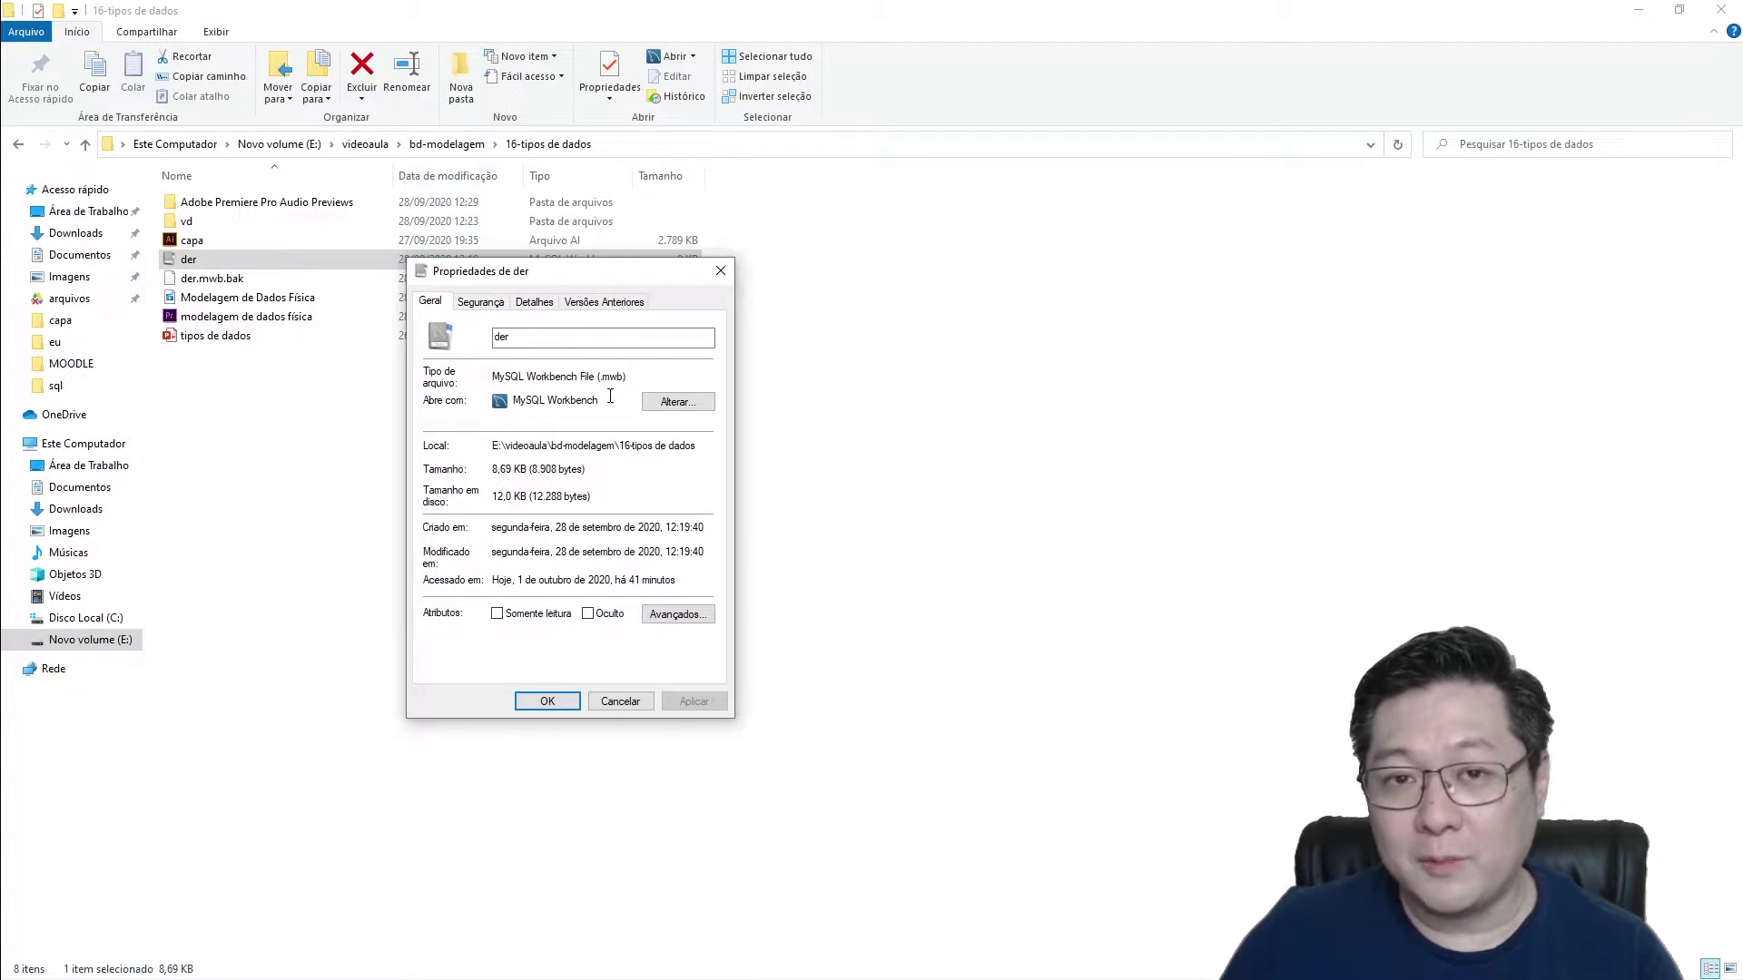
{"action": "left_click", "coordinate": [720, 271]}
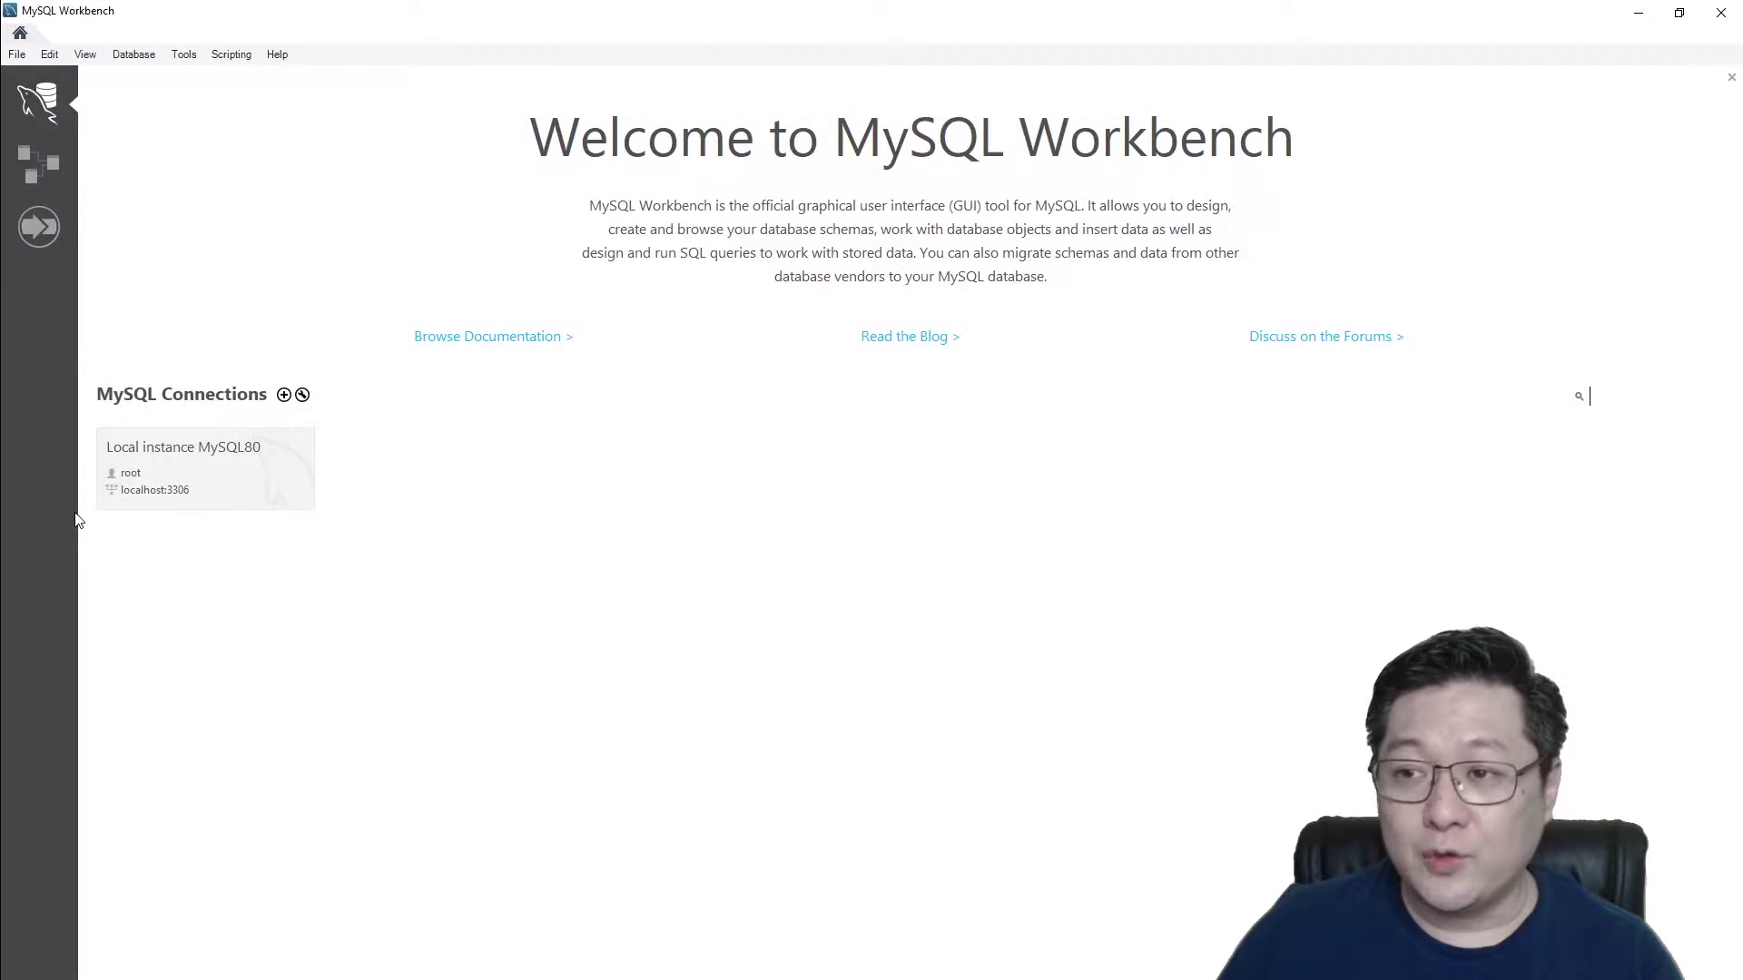
{"action": "left_click", "coordinate": [16, 54]}
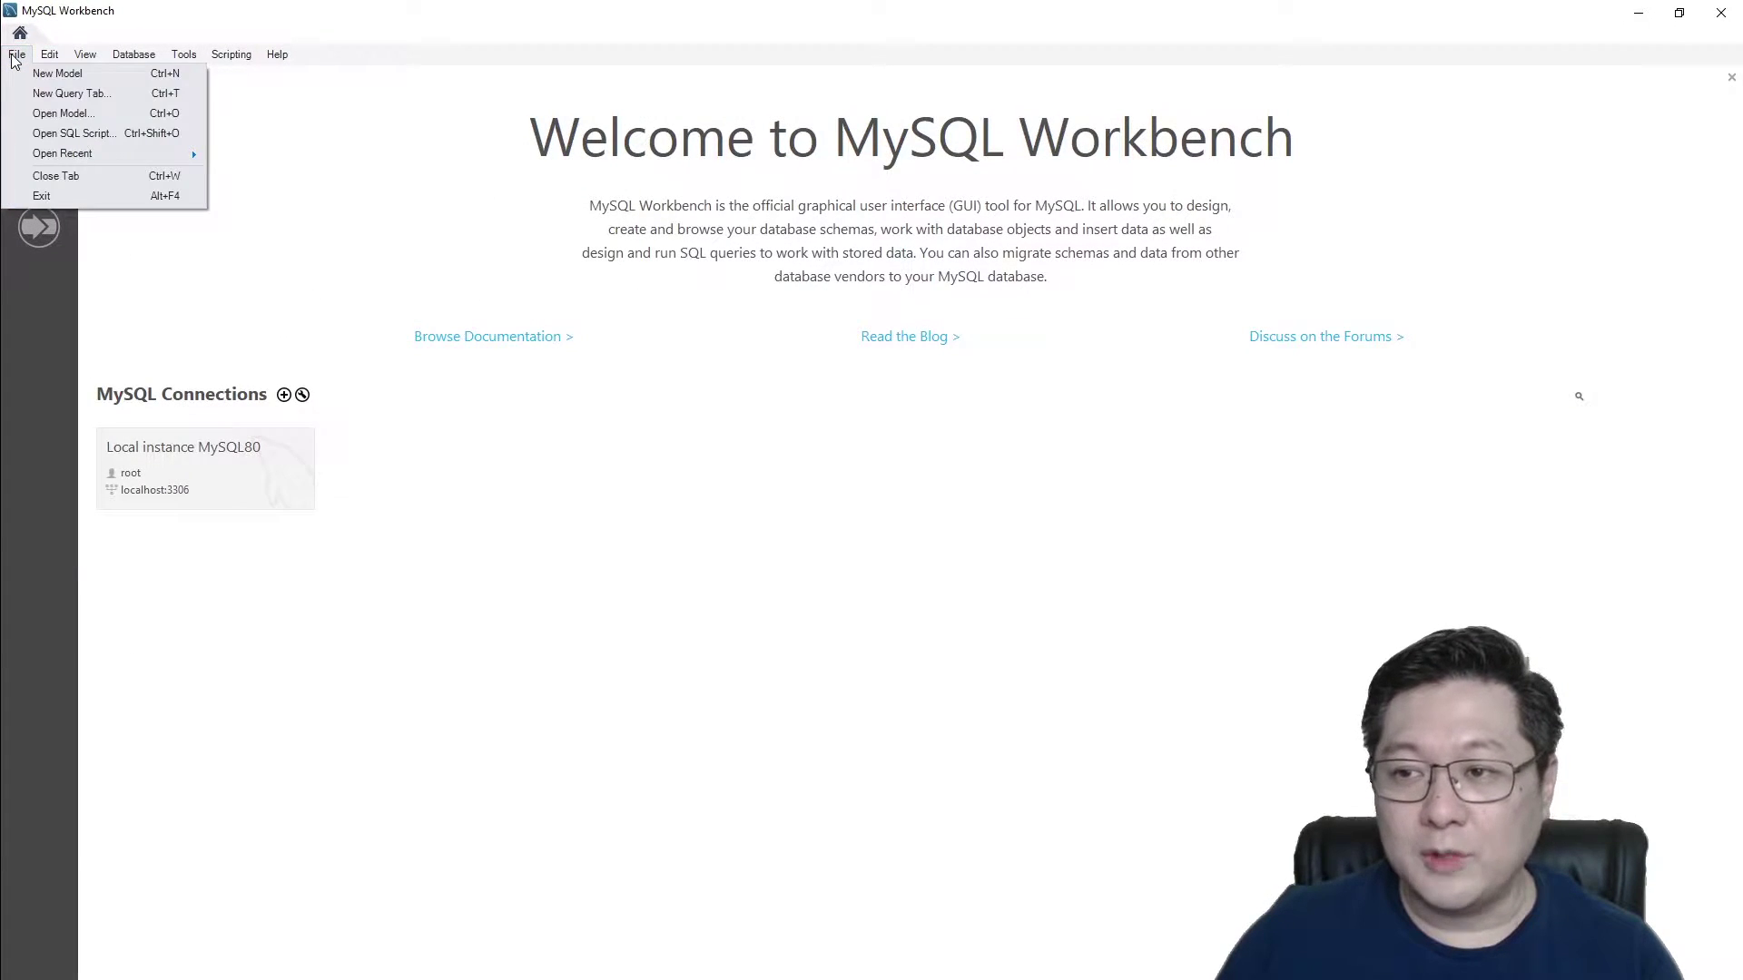
{"action": "left_click", "coordinate": [61, 115]}
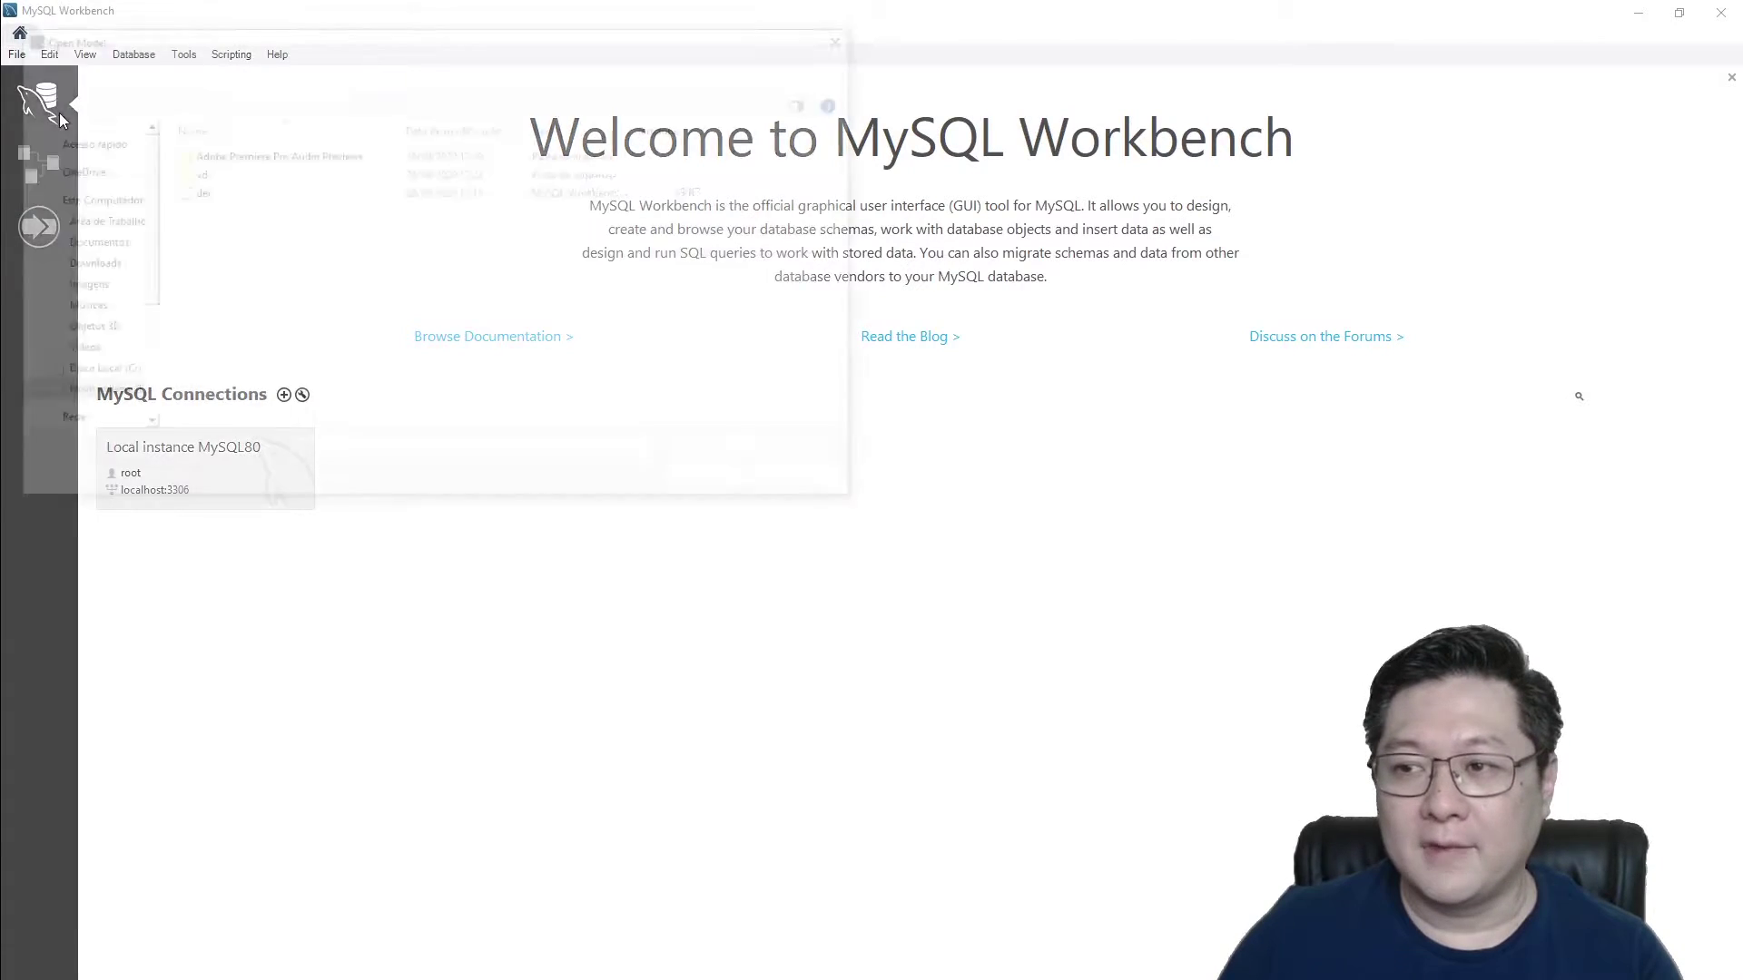
{"action": "left_click_drag", "start_coordinate": [570, 132], "coordinate": [573, 132]}
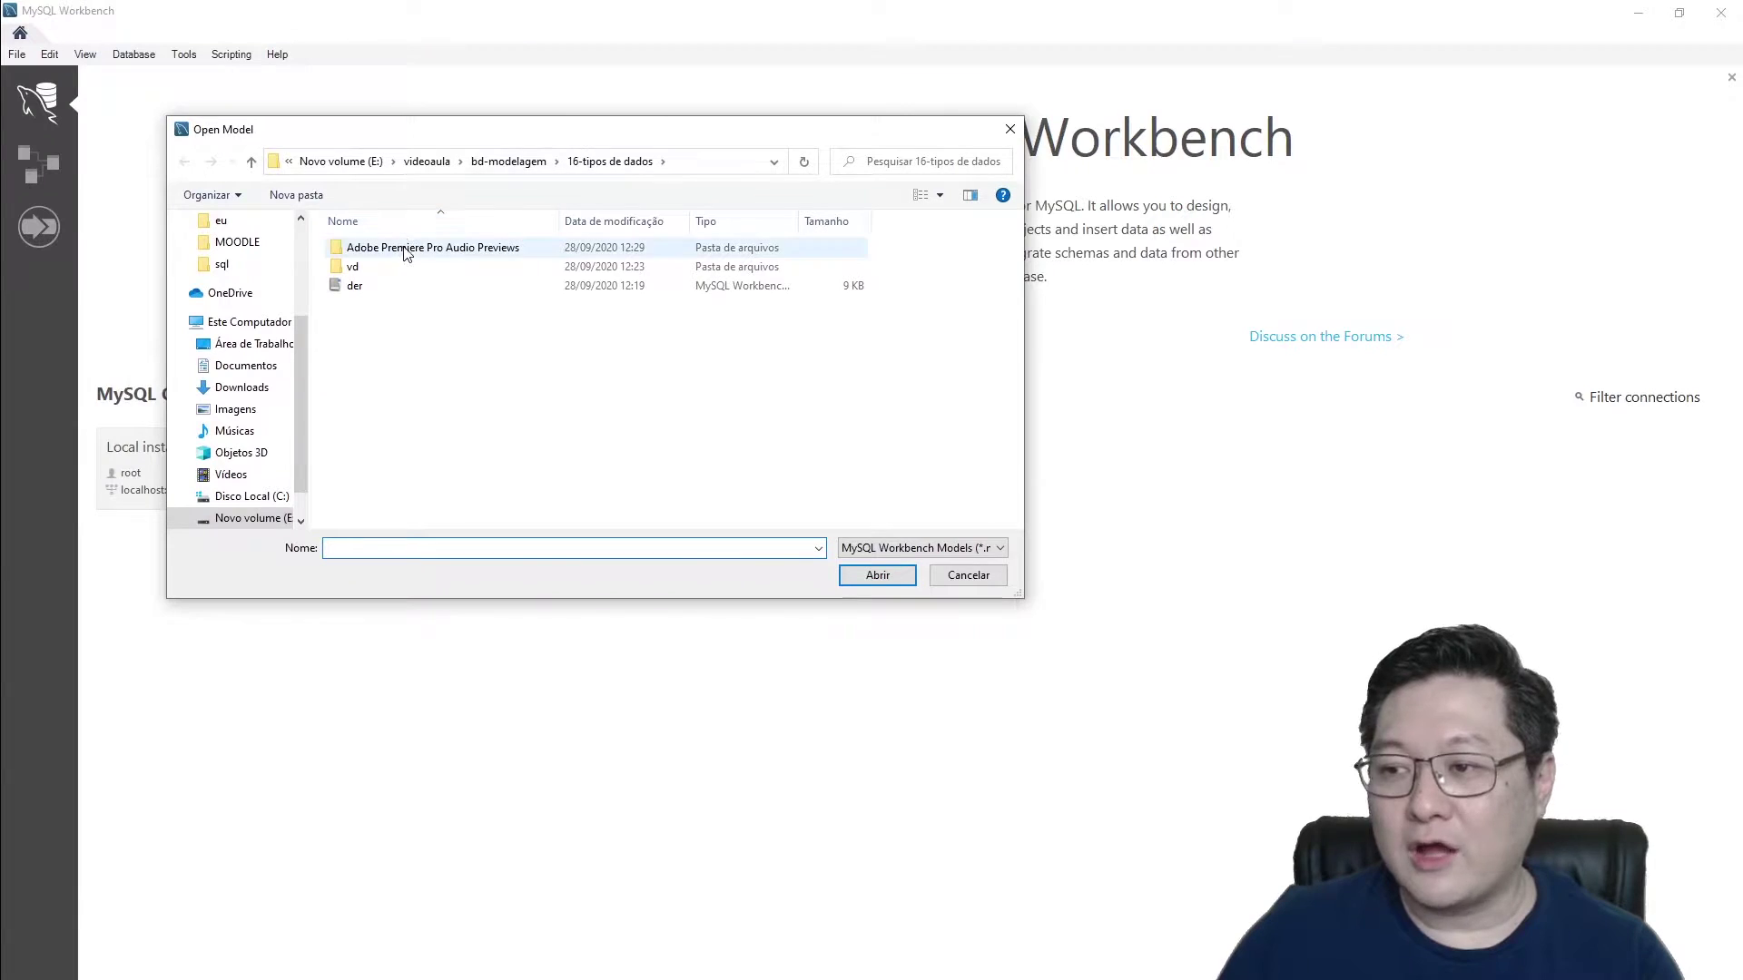
{"action": "left_click", "coordinate": [354, 287]}
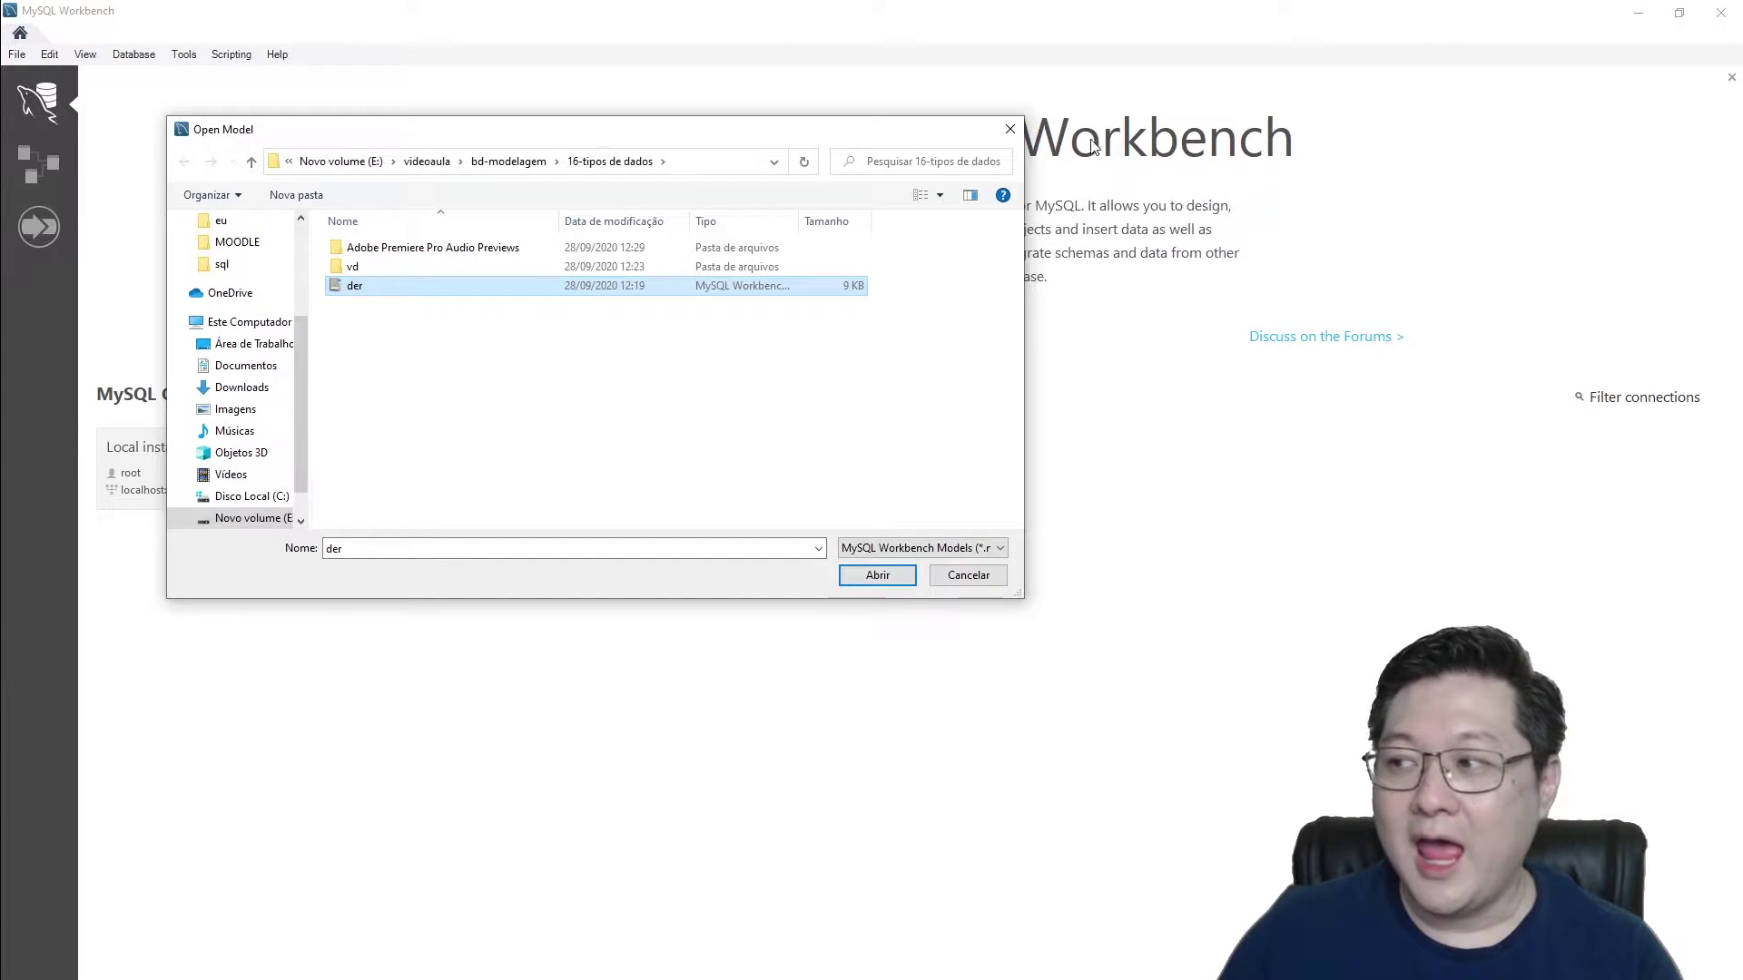
{"action": "left_click", "coordinate": [1010, 130]}
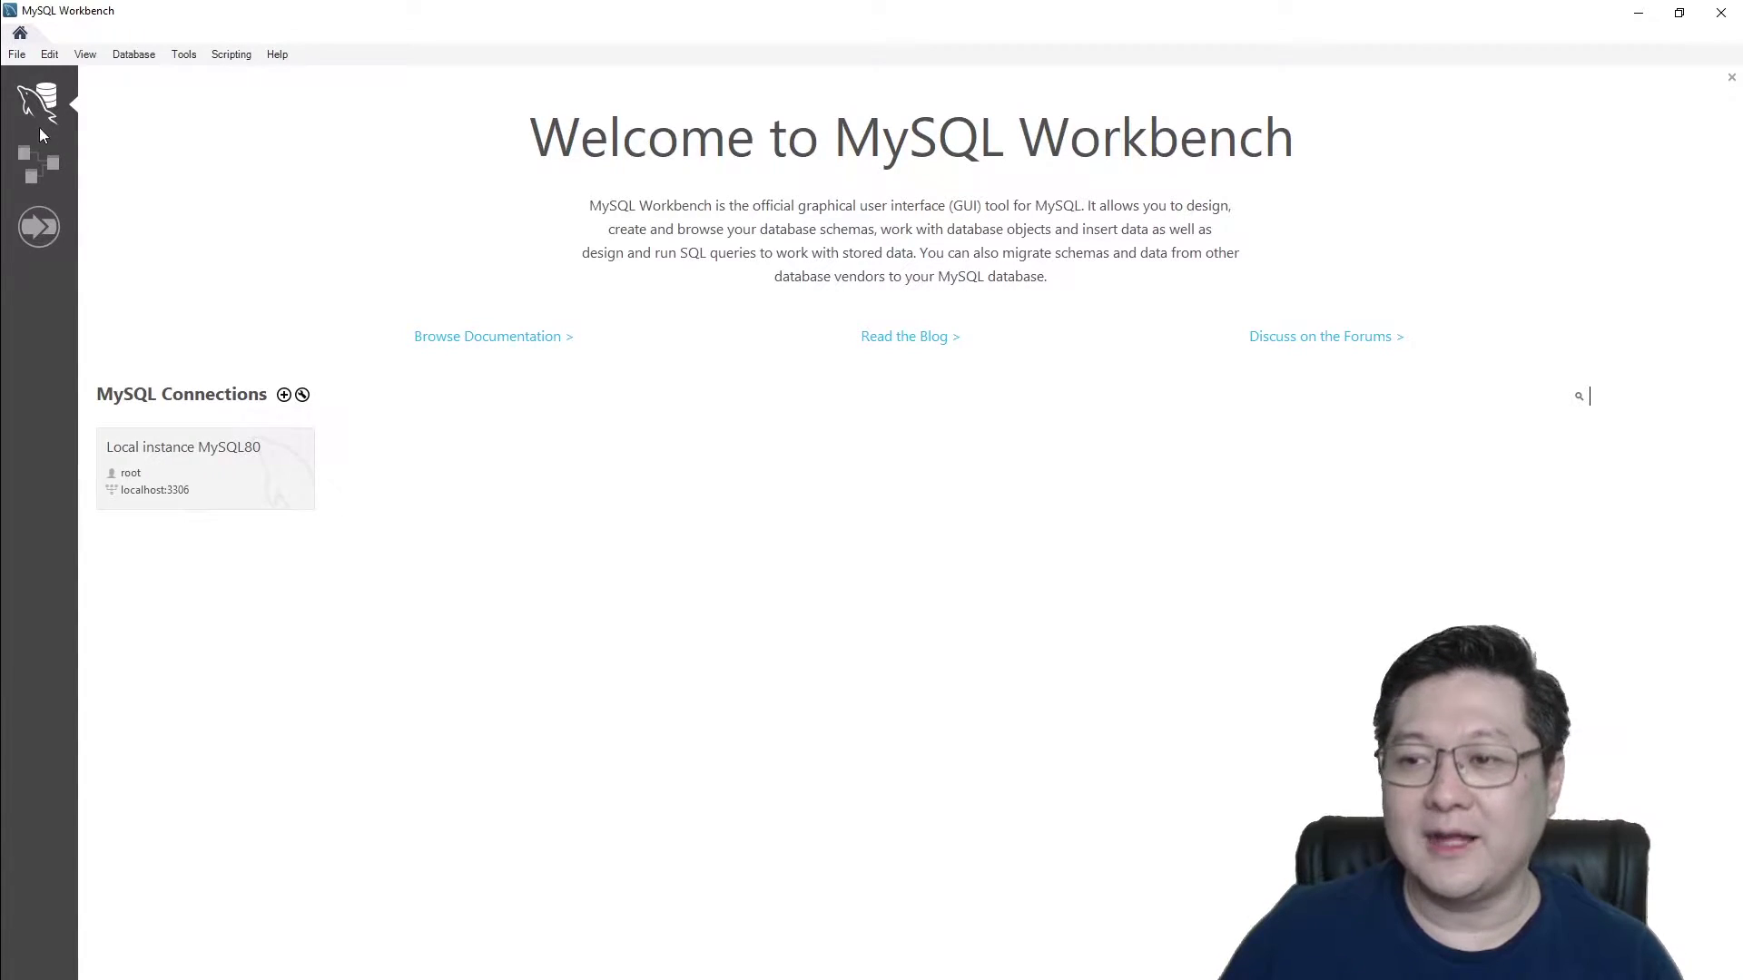
Step: Open the der model from the saved models and compare its diagram with the reference image der.png
{"action": "left_click", "coordinate": [38, 161]}
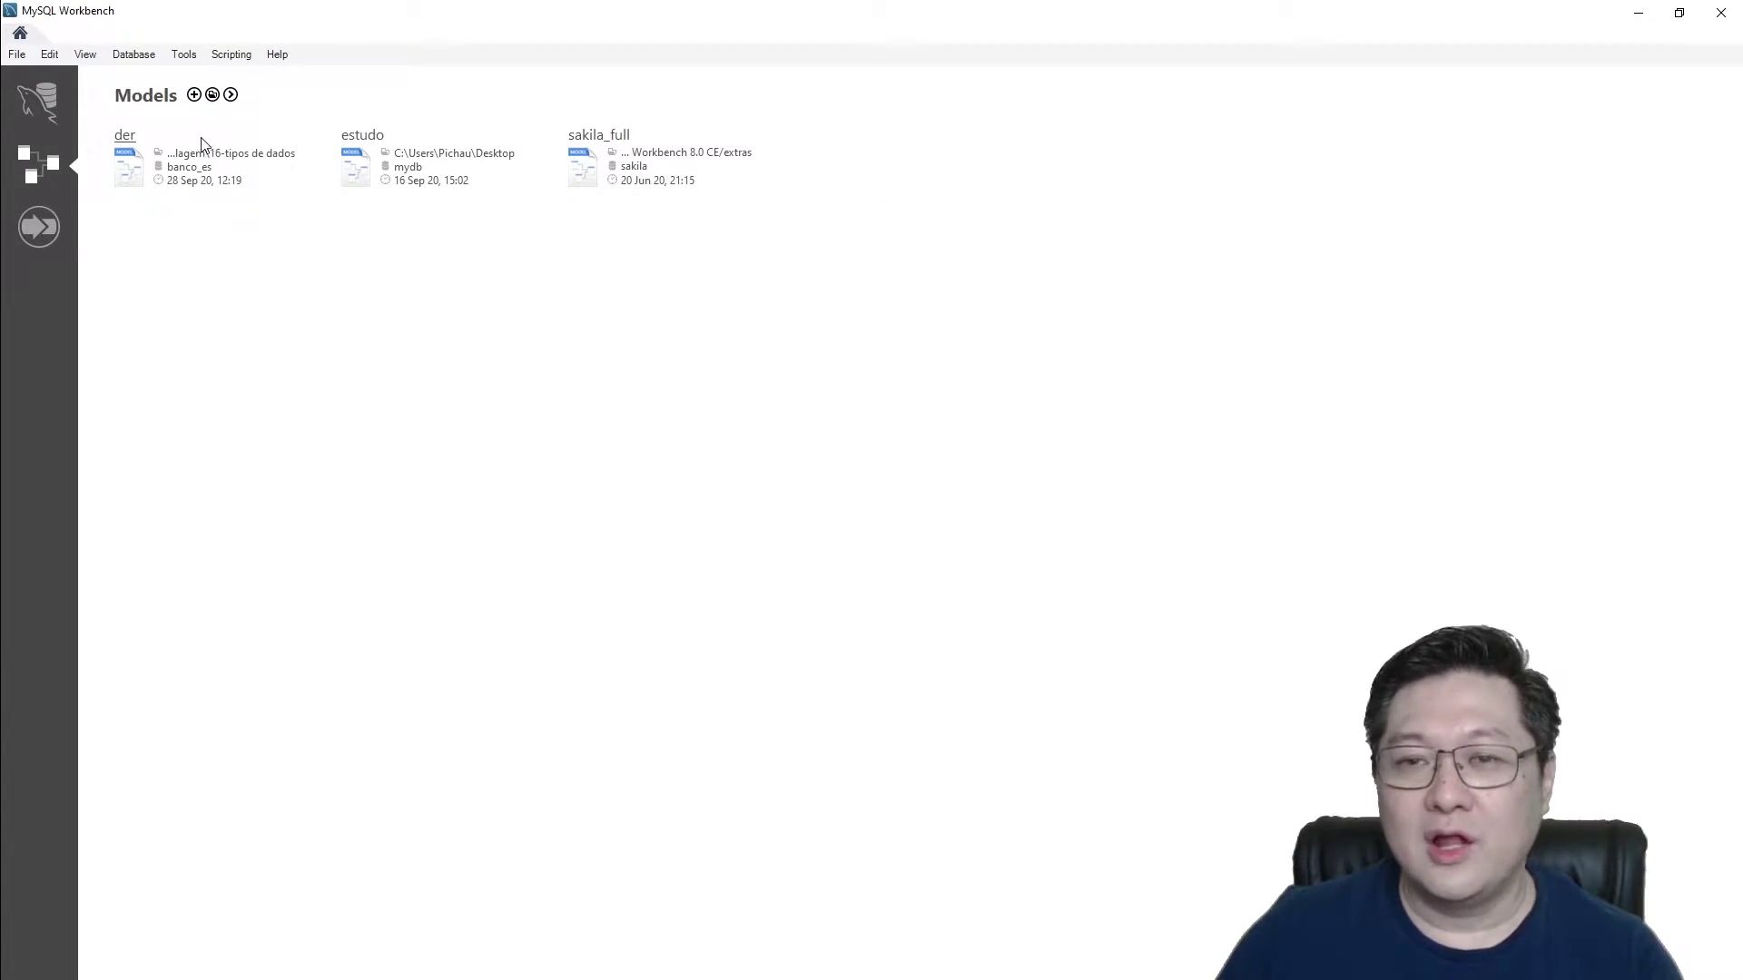
{"action": "left_click", "coordinate": [127, 138]}
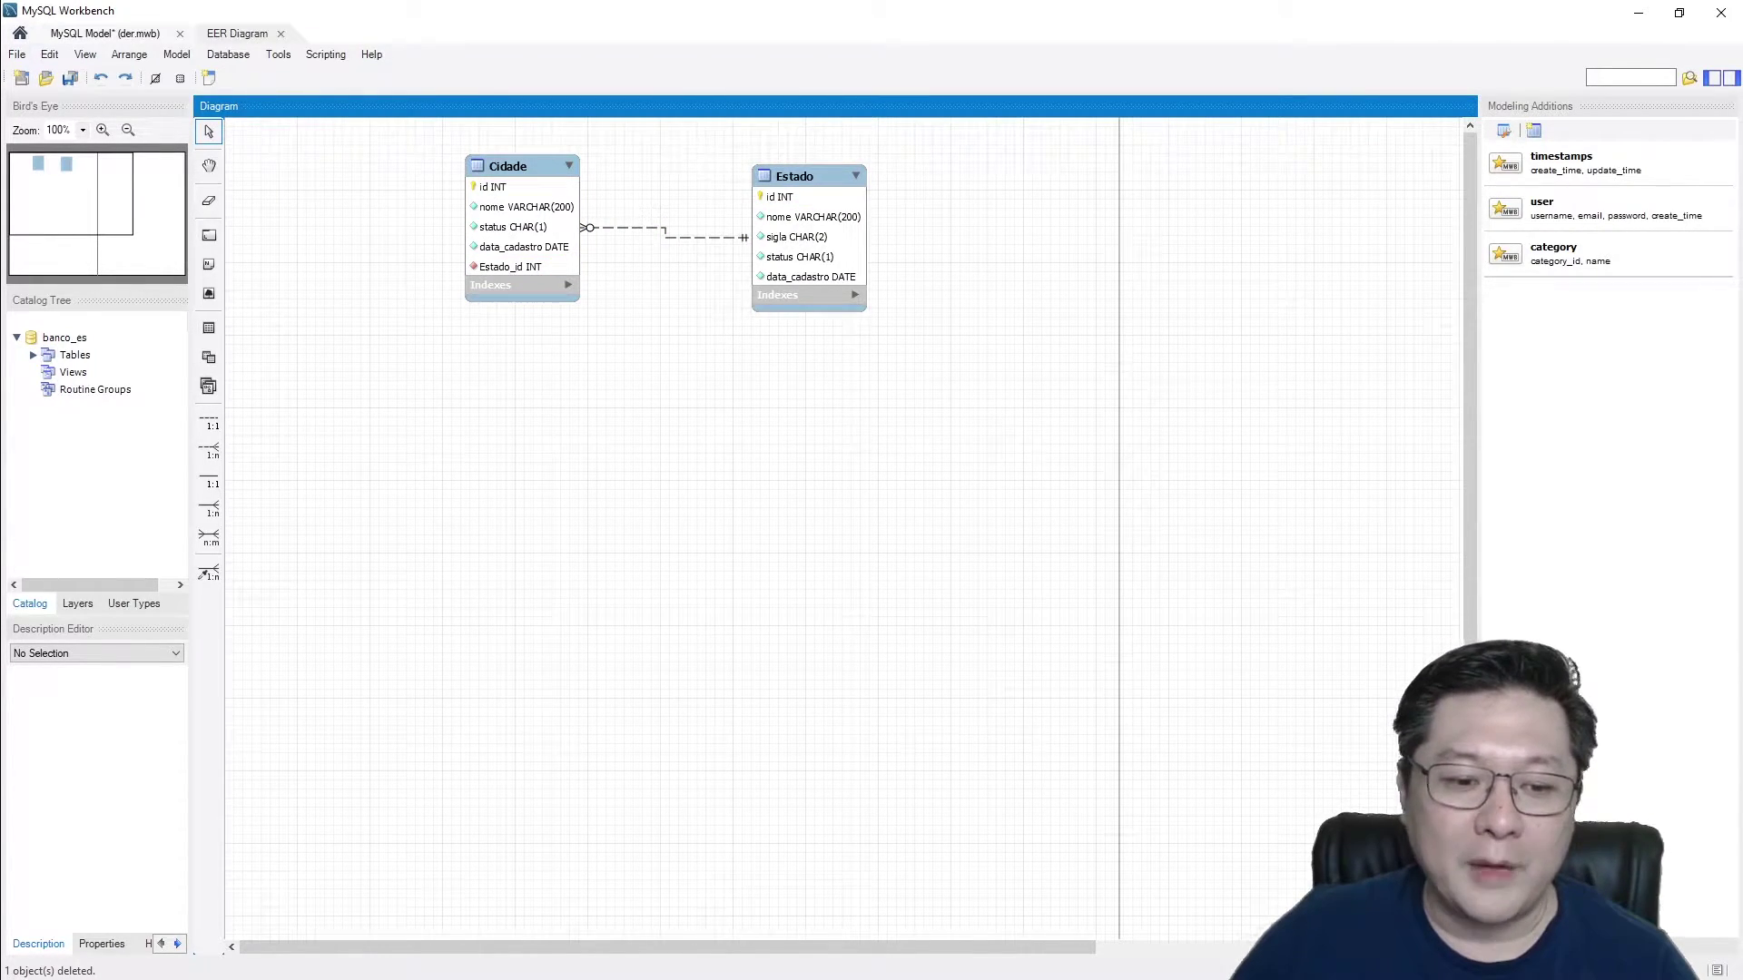
{"action": "key", "text": "alt+Tab"}
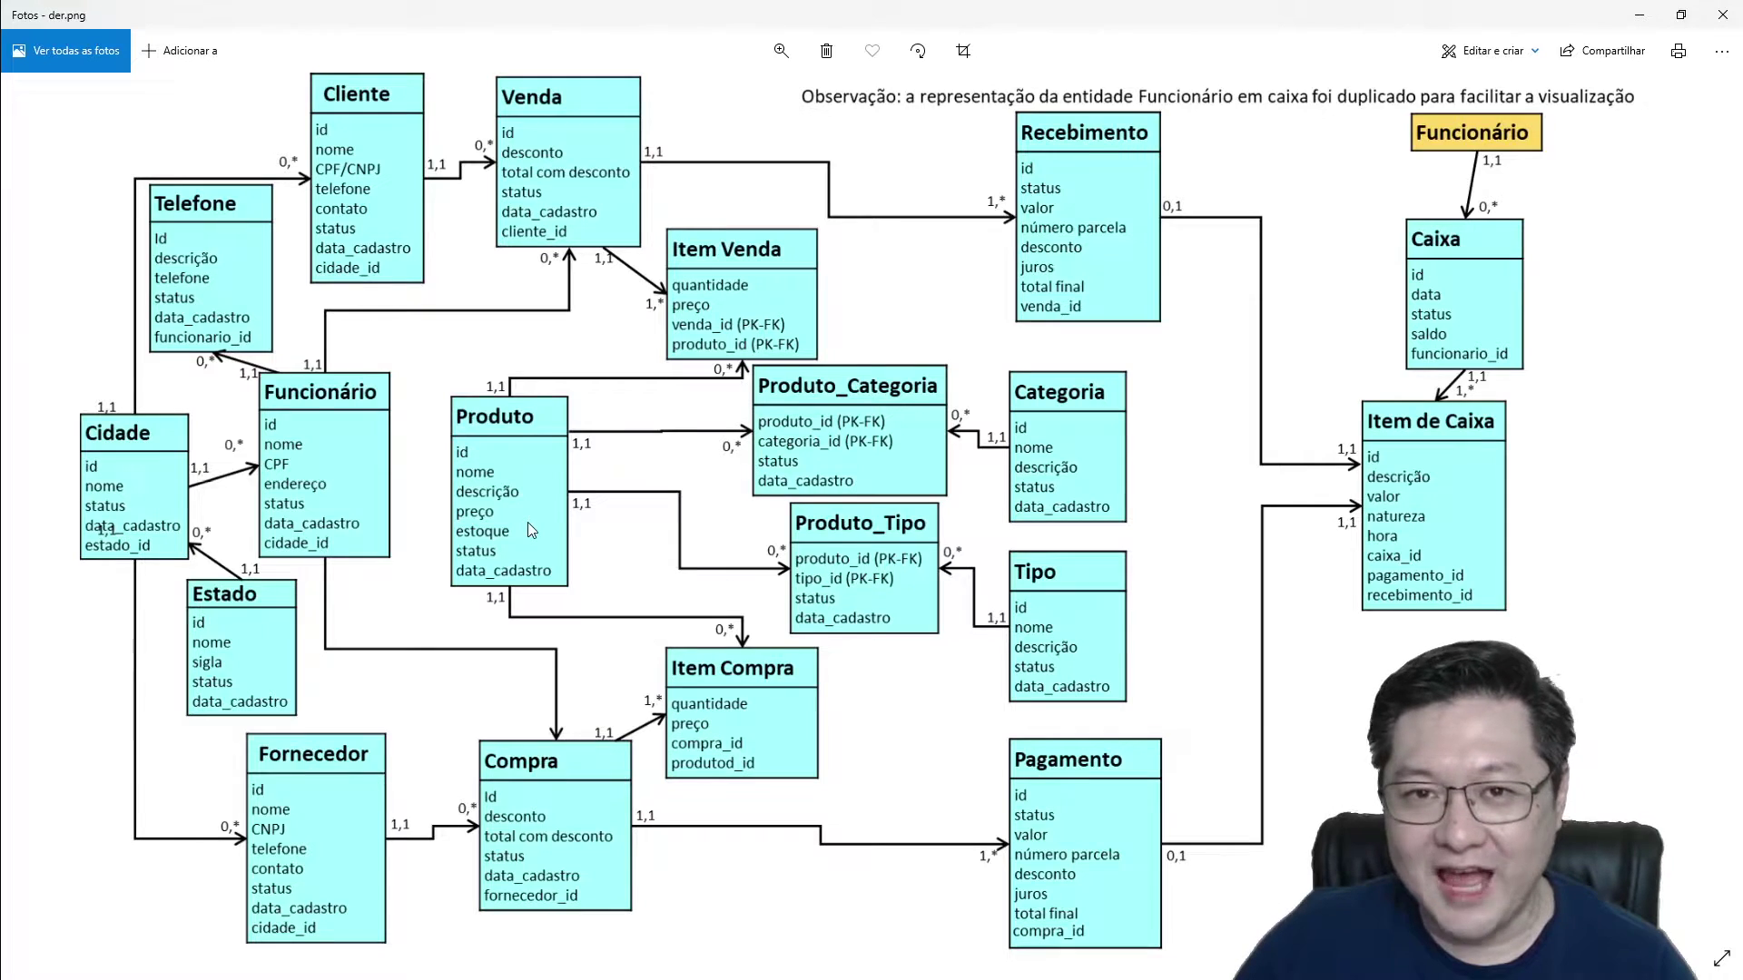
{"action": "key", "text": "alt+Tab"}
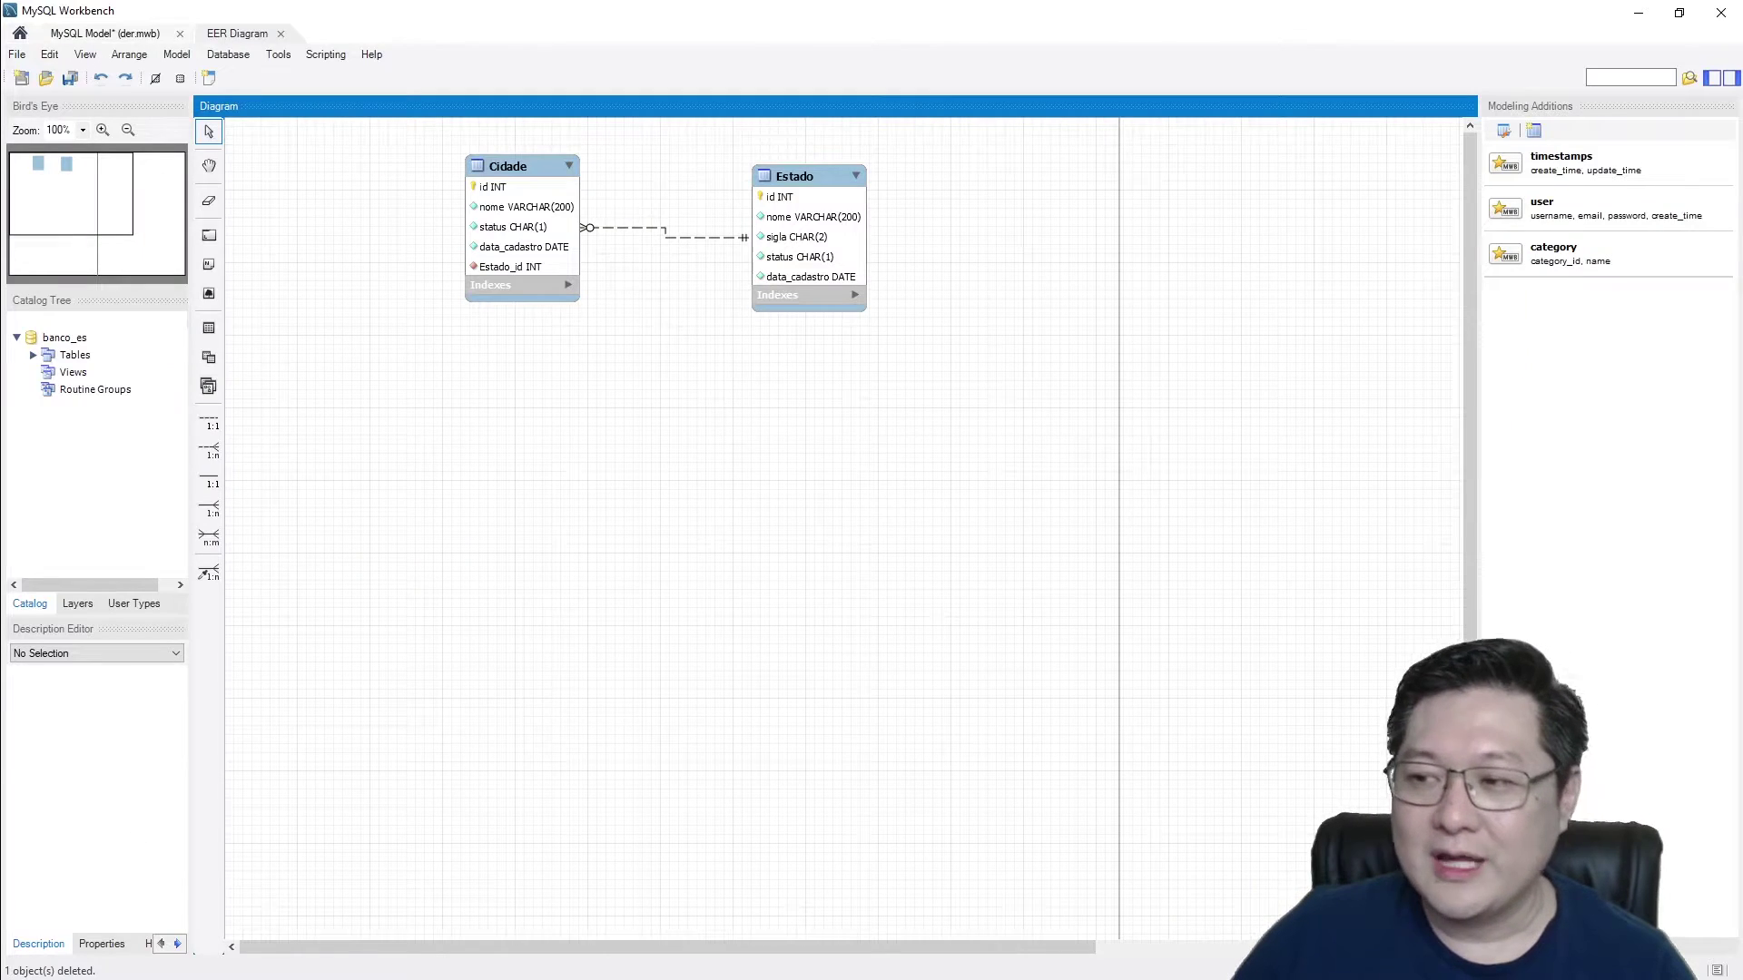
Step: Shrink the modelling window so the reference image shows beside it, and hide both side panels of the diagram editor
{"action": "left_click", "coordinate": [1679, 13]}
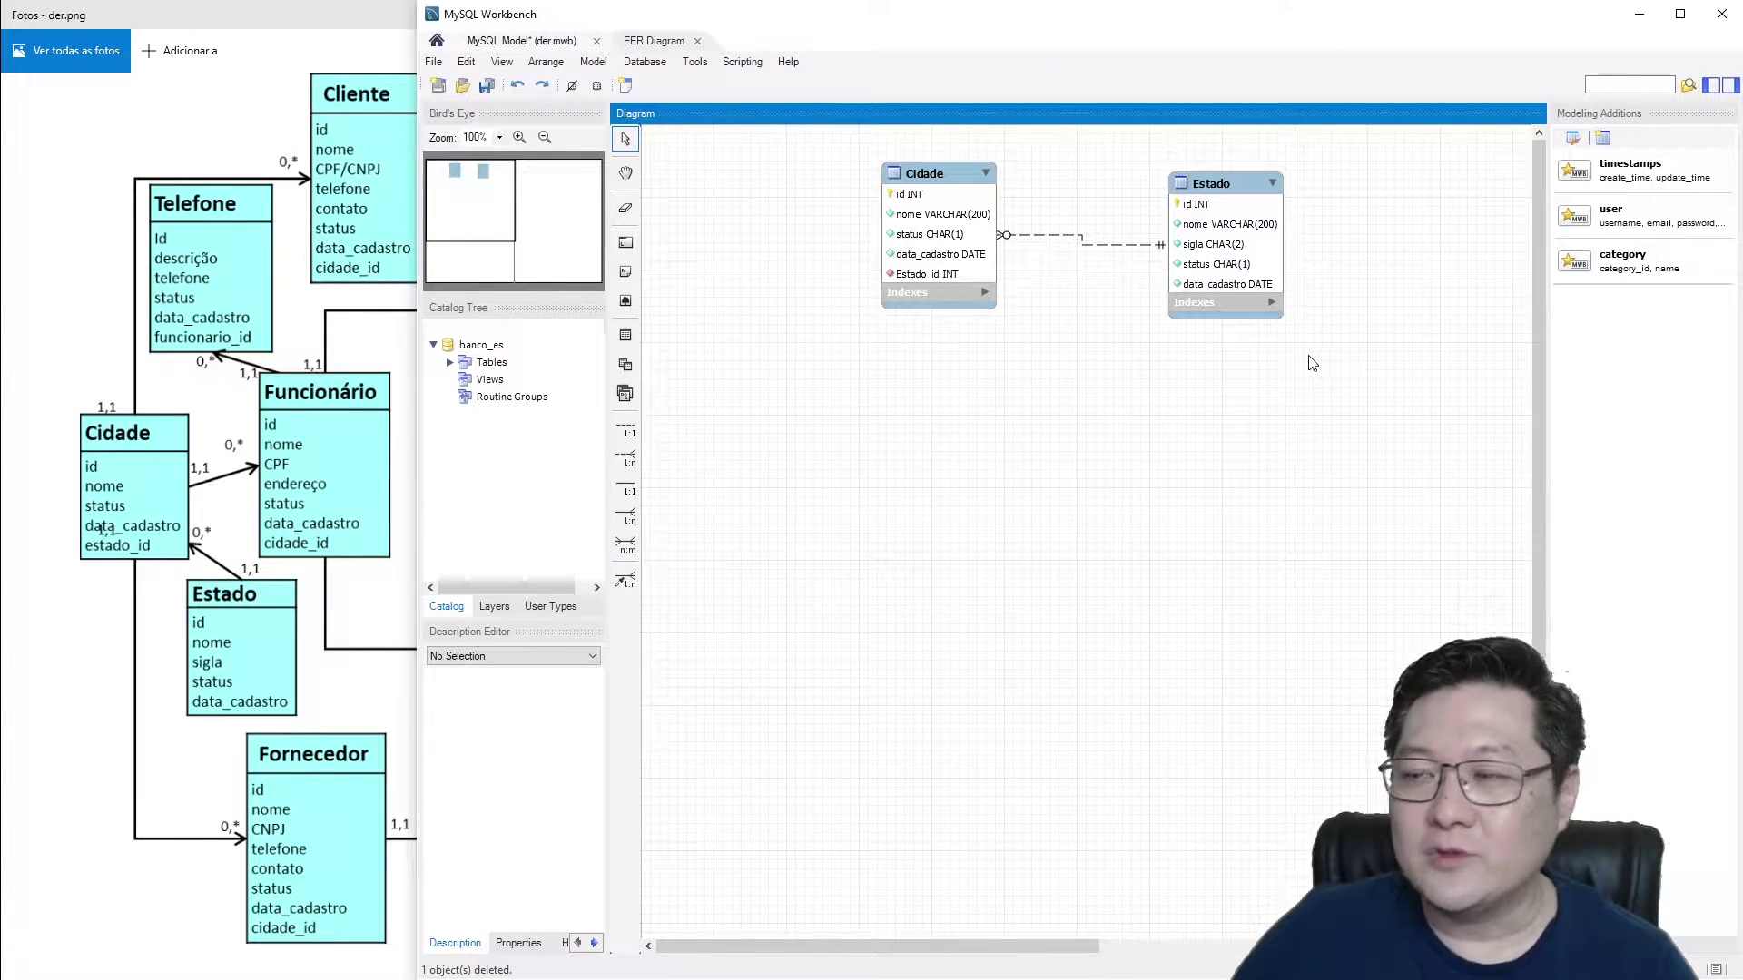
{"action": "left_click", "coordinate": [1711, 86]}
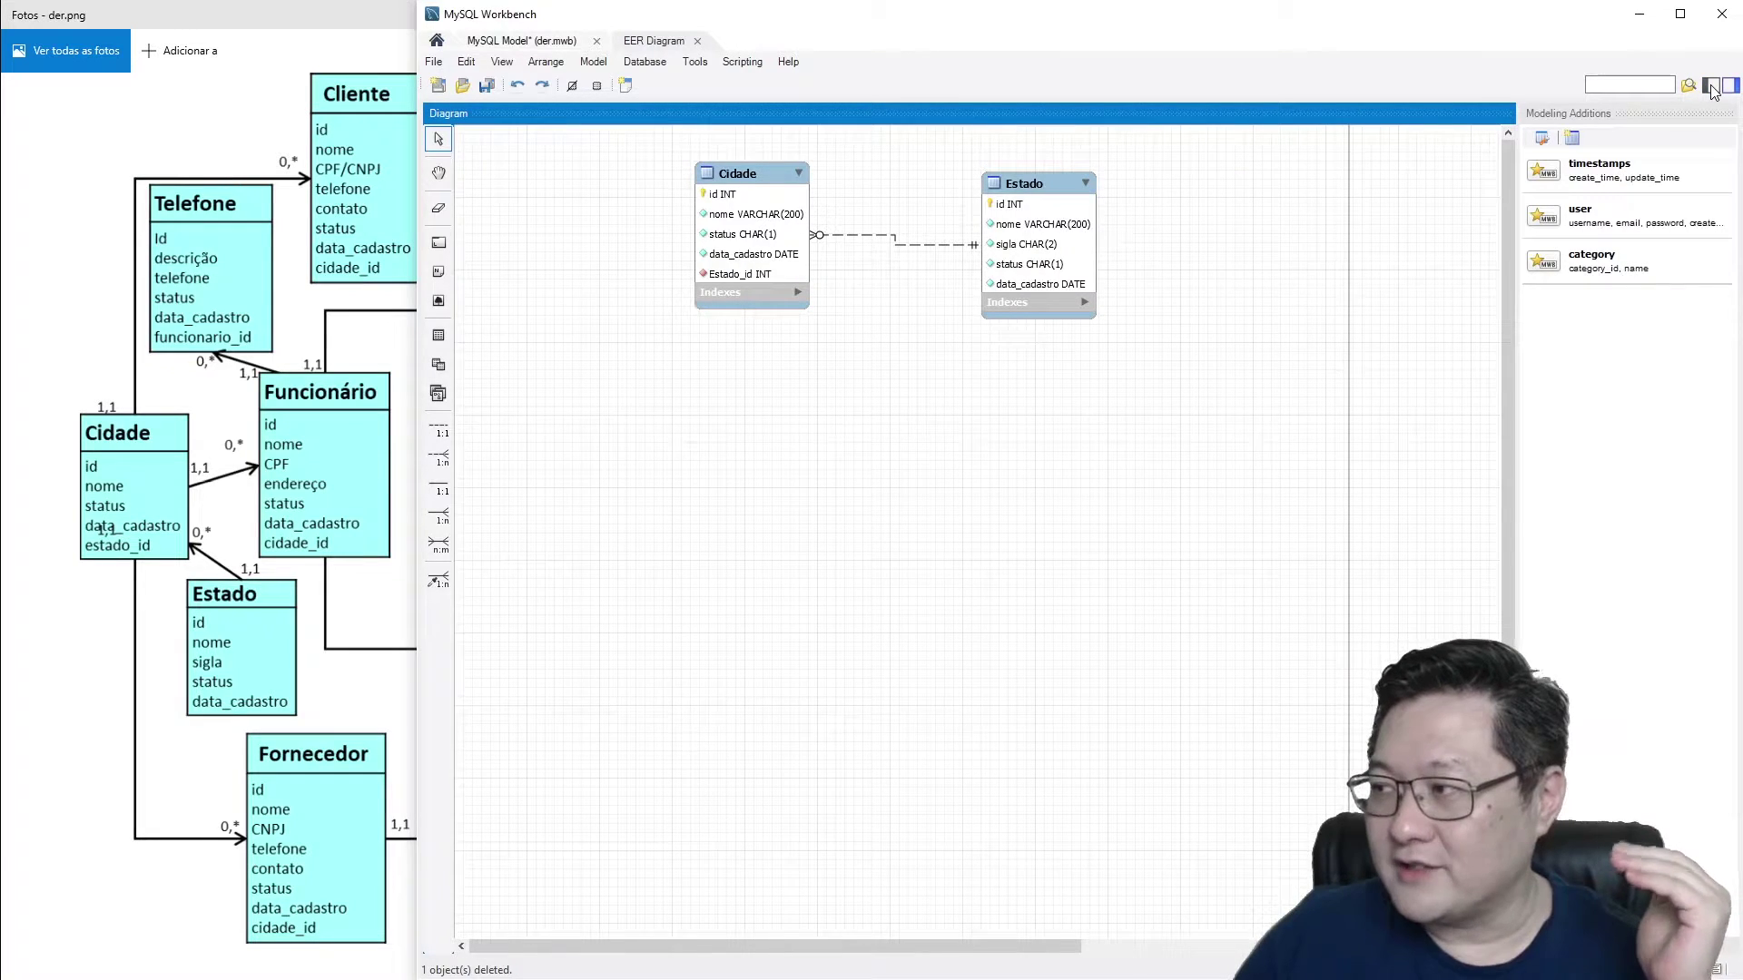
{"action": "left_click", "coordinate": [1732, 87]}
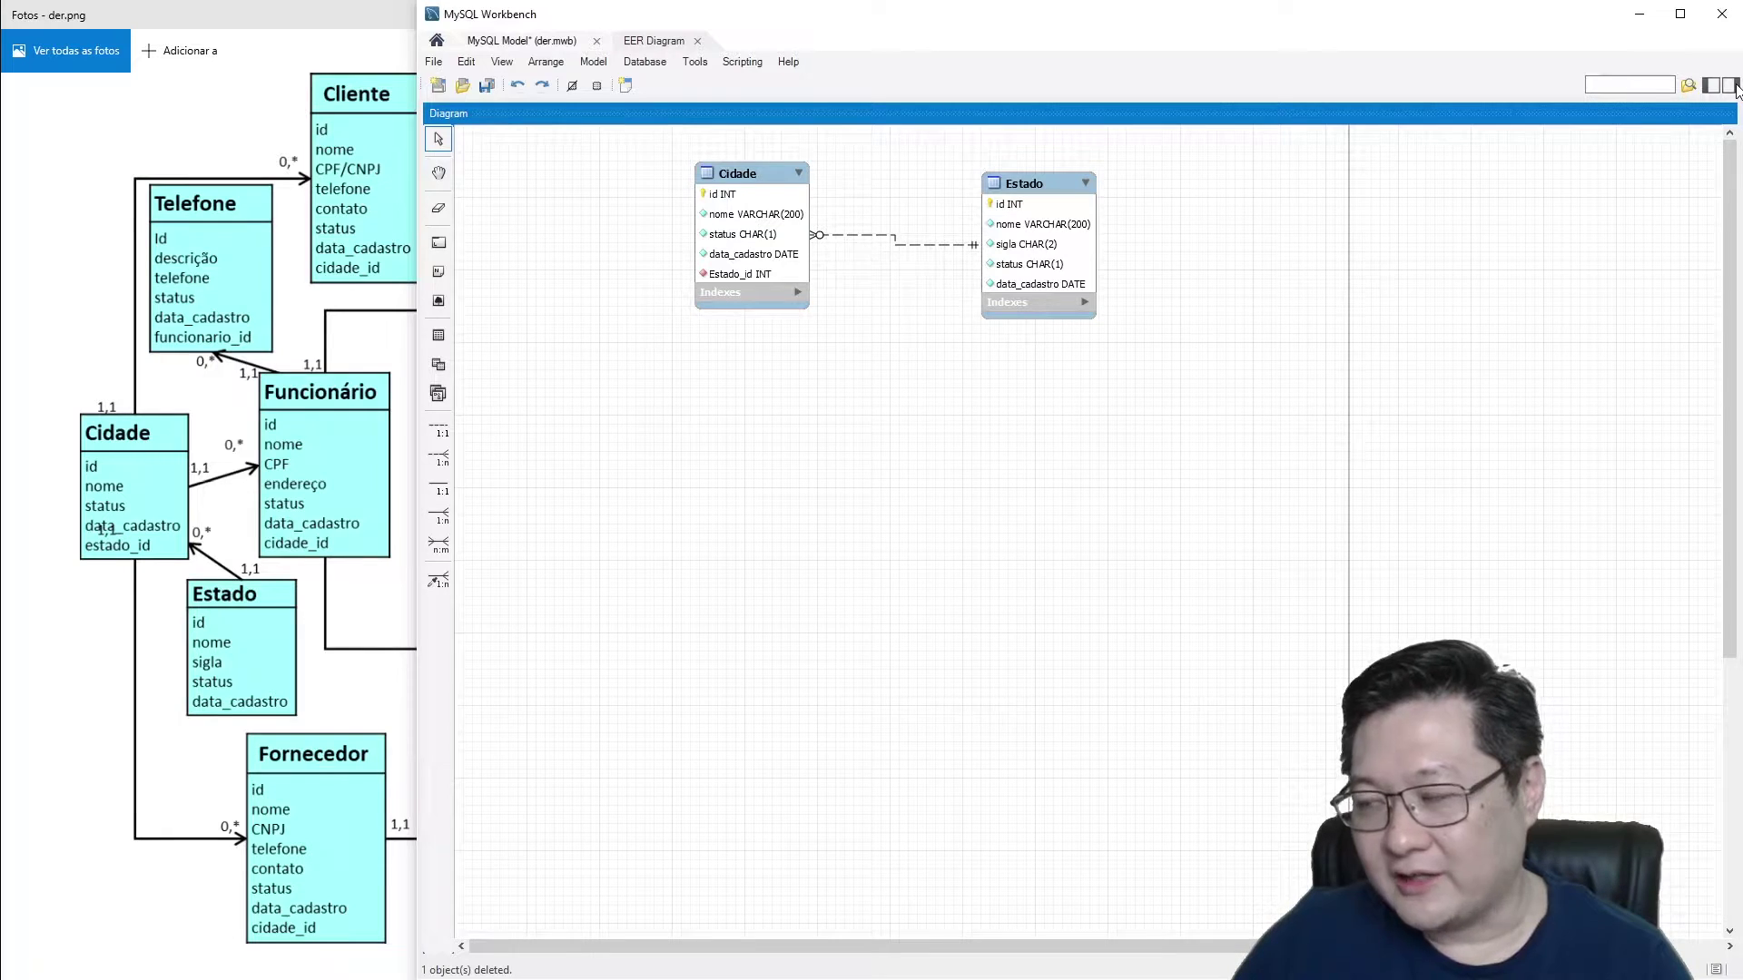
{"action": "left_click", "coordinate": [1734, 87]}
{"action": "left_click", "coordinate": [1715, 88]}
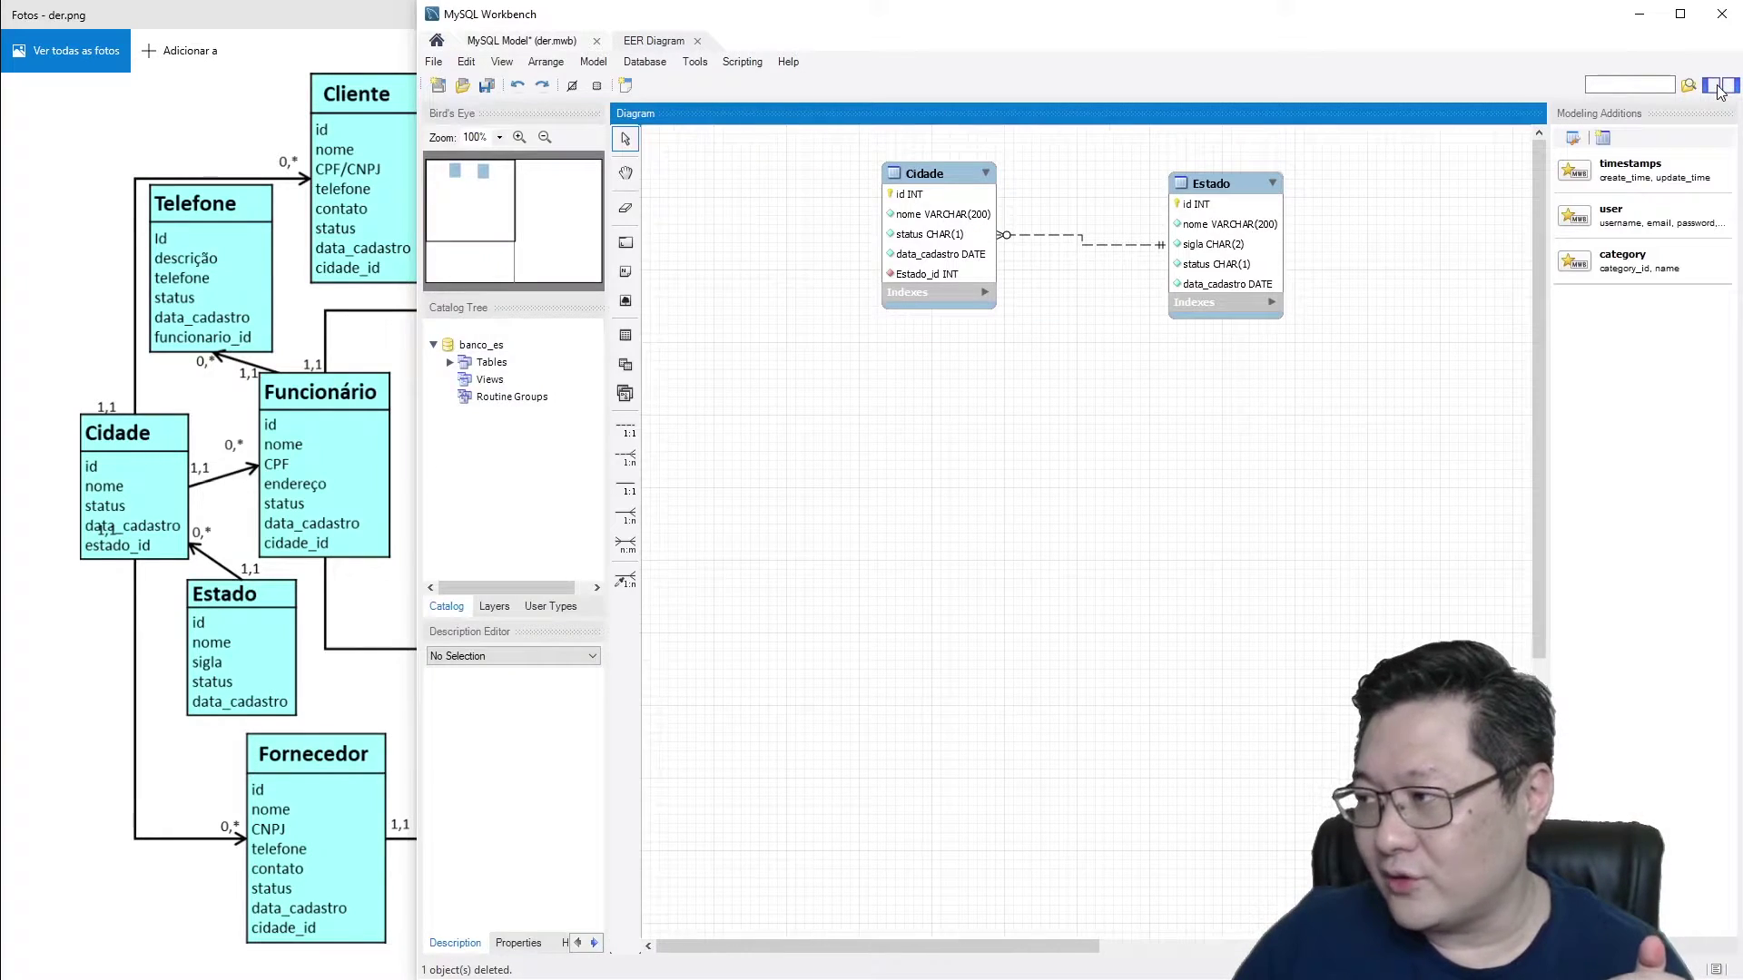
{"action": "left_click", "coordinate": [1716, 88]}
{"action": "left_click", "coordinate": [1732, 86]}
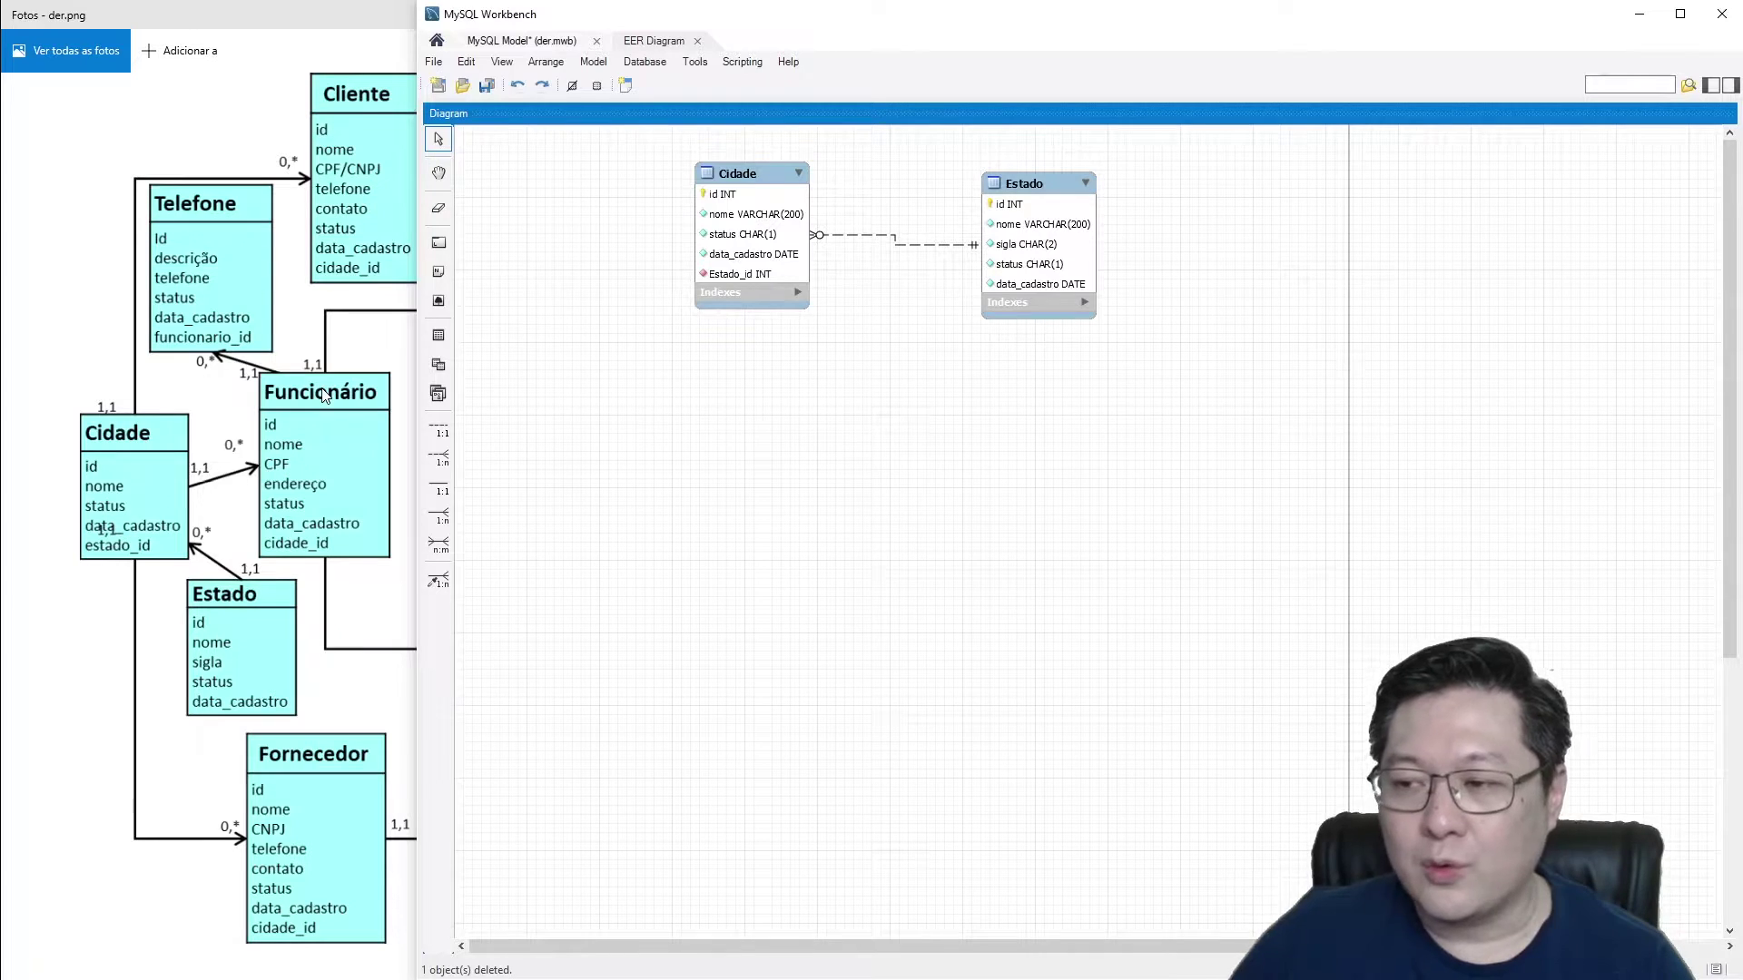
Step: Add a new table below Cidade in the banco_es diagram and name it Funcionario
{"action": "left_click", "coordinate": [439, 334]}
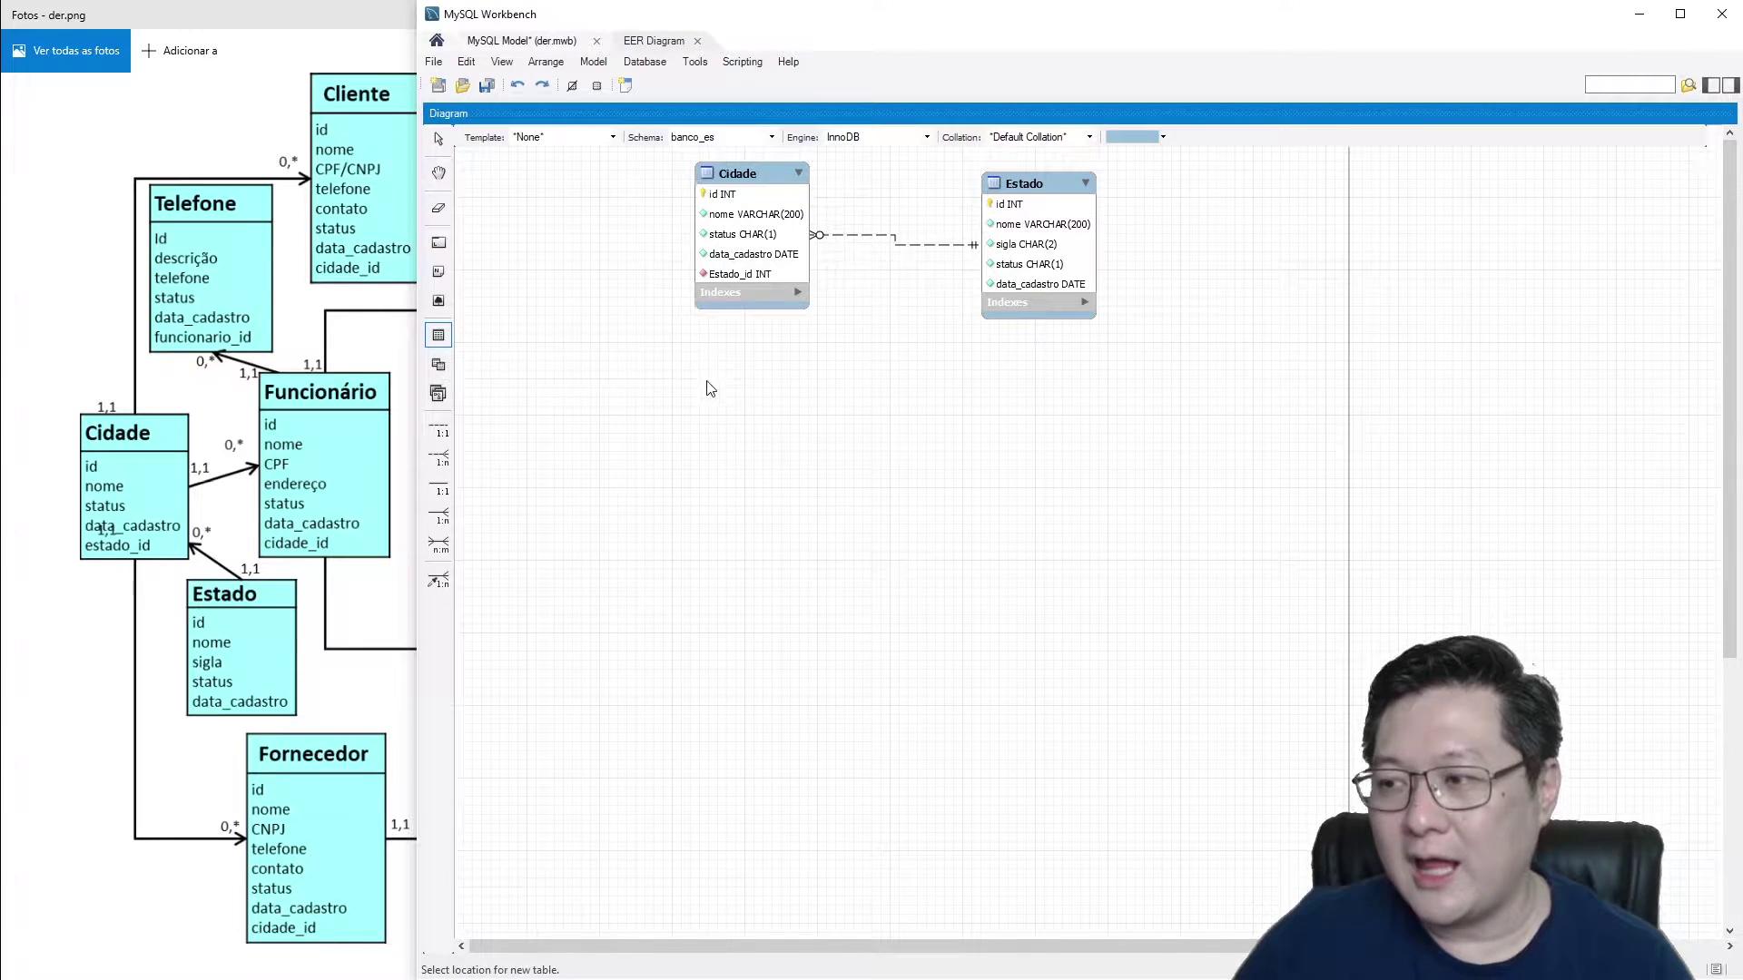
{"action": "left_click", "coordinate": [727, 417]}
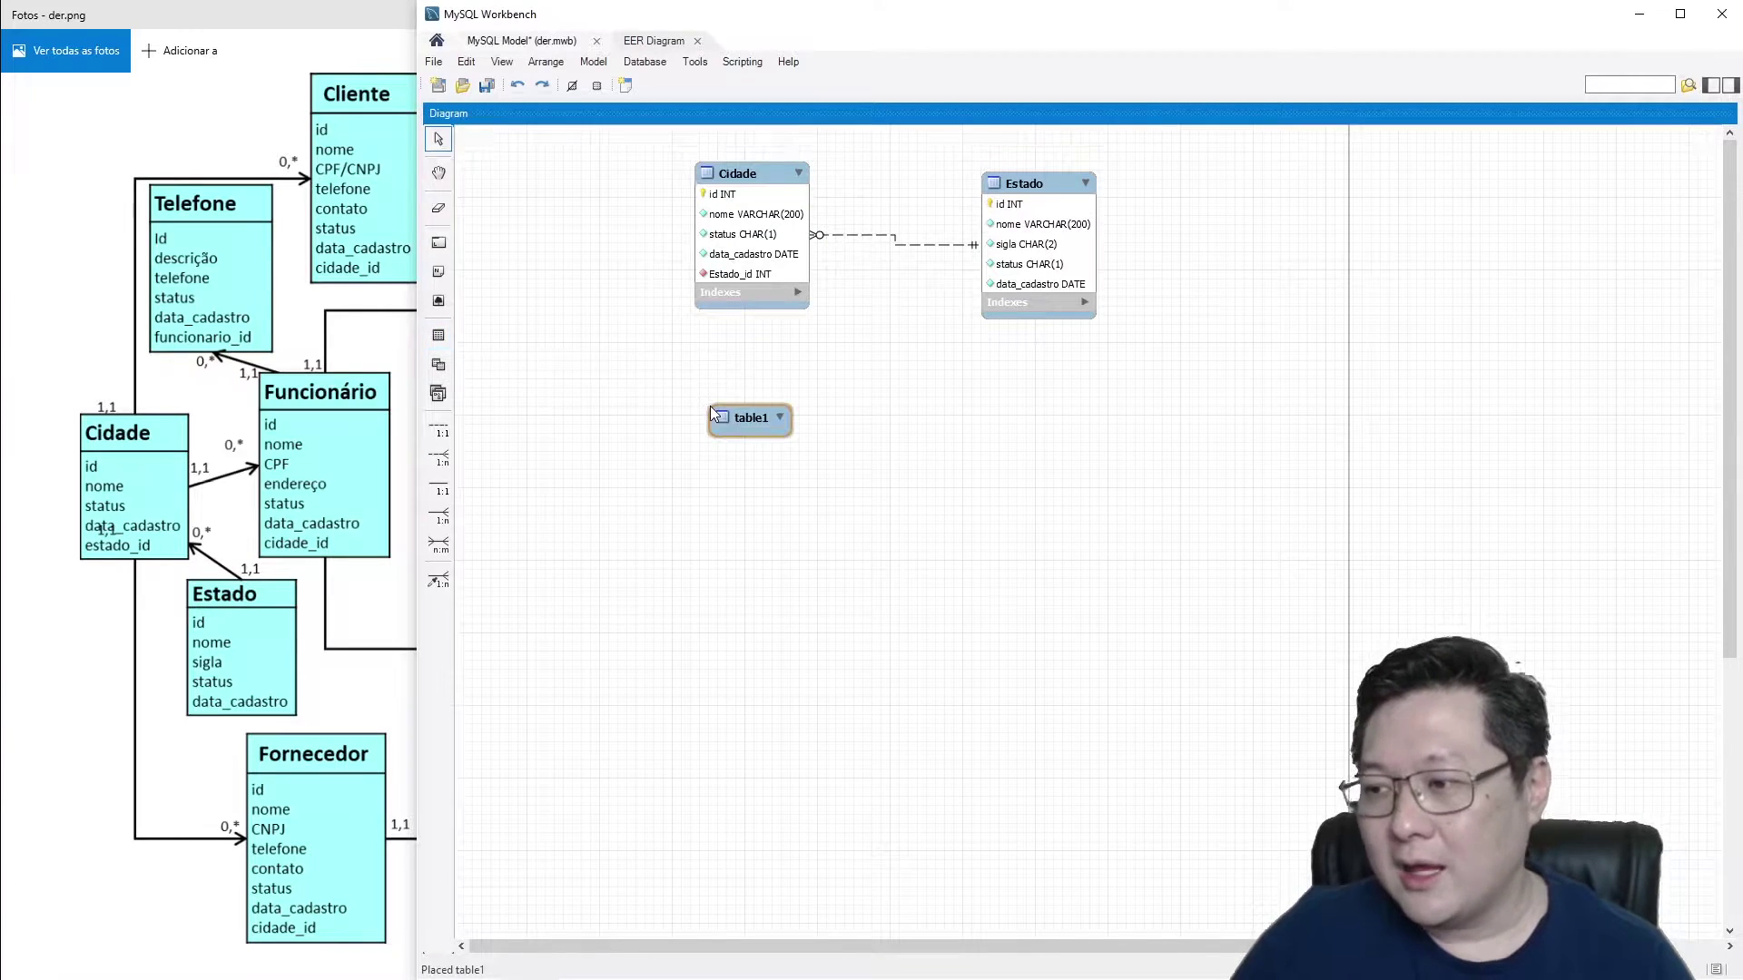
{"action": "double_click", "coordinate": [761, 424]}
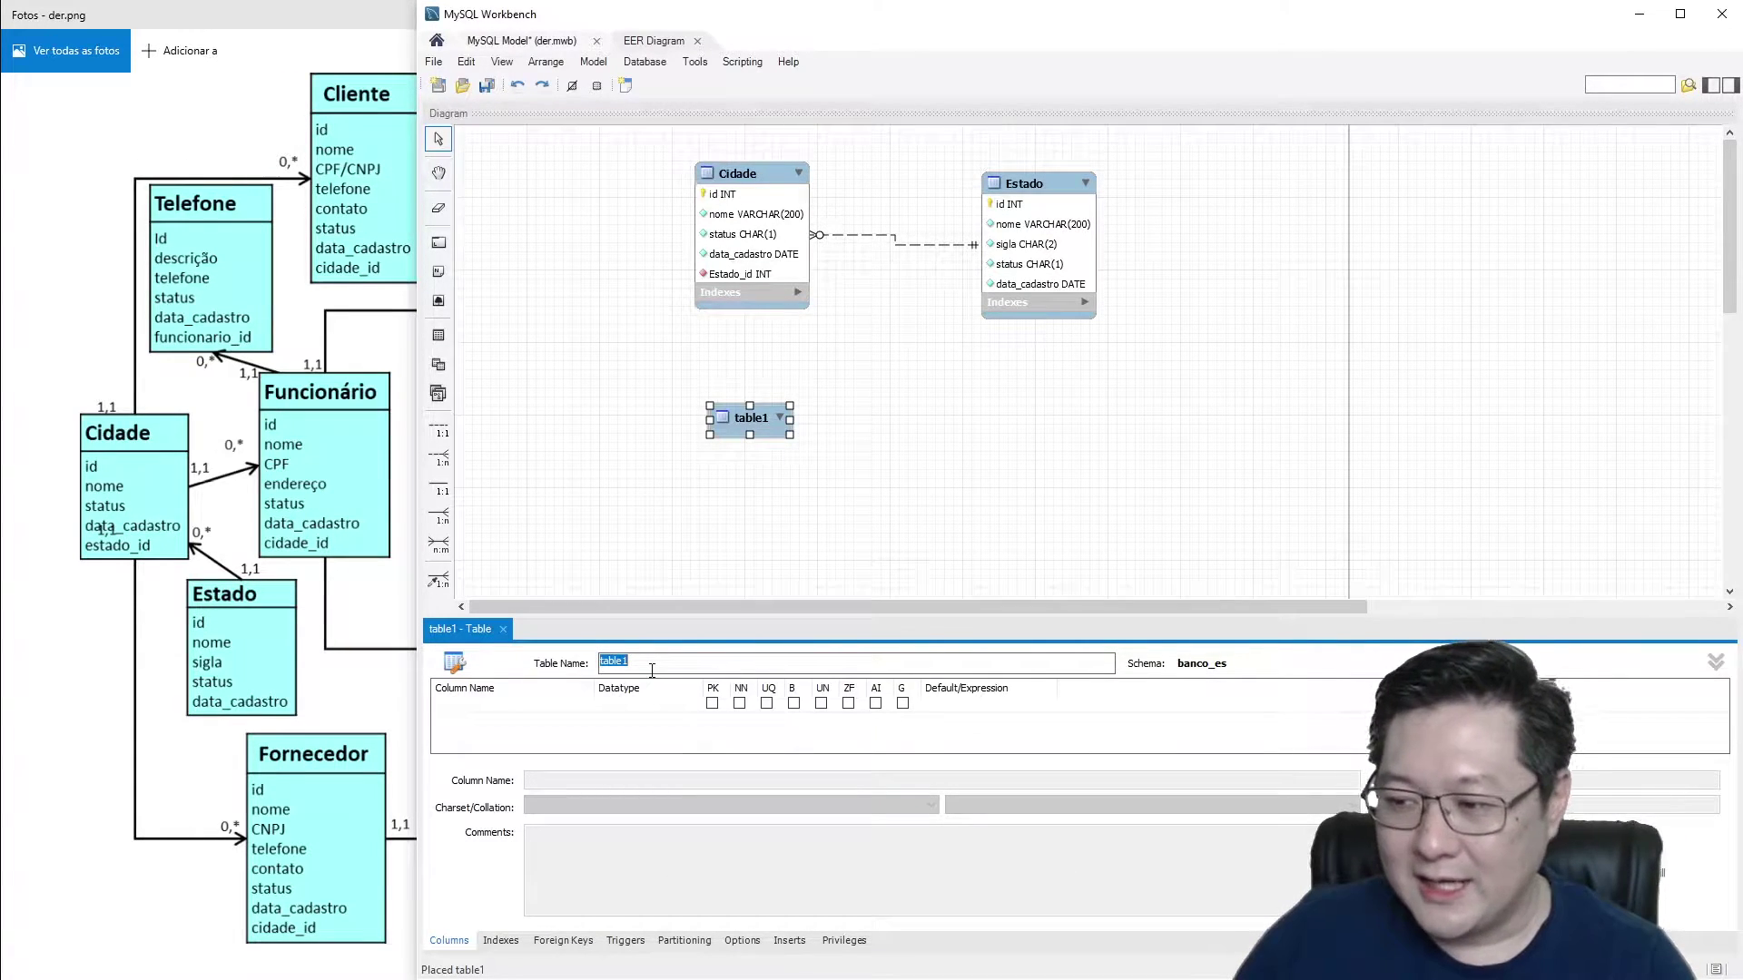
{"action": "type", "text": "Funcionario"}
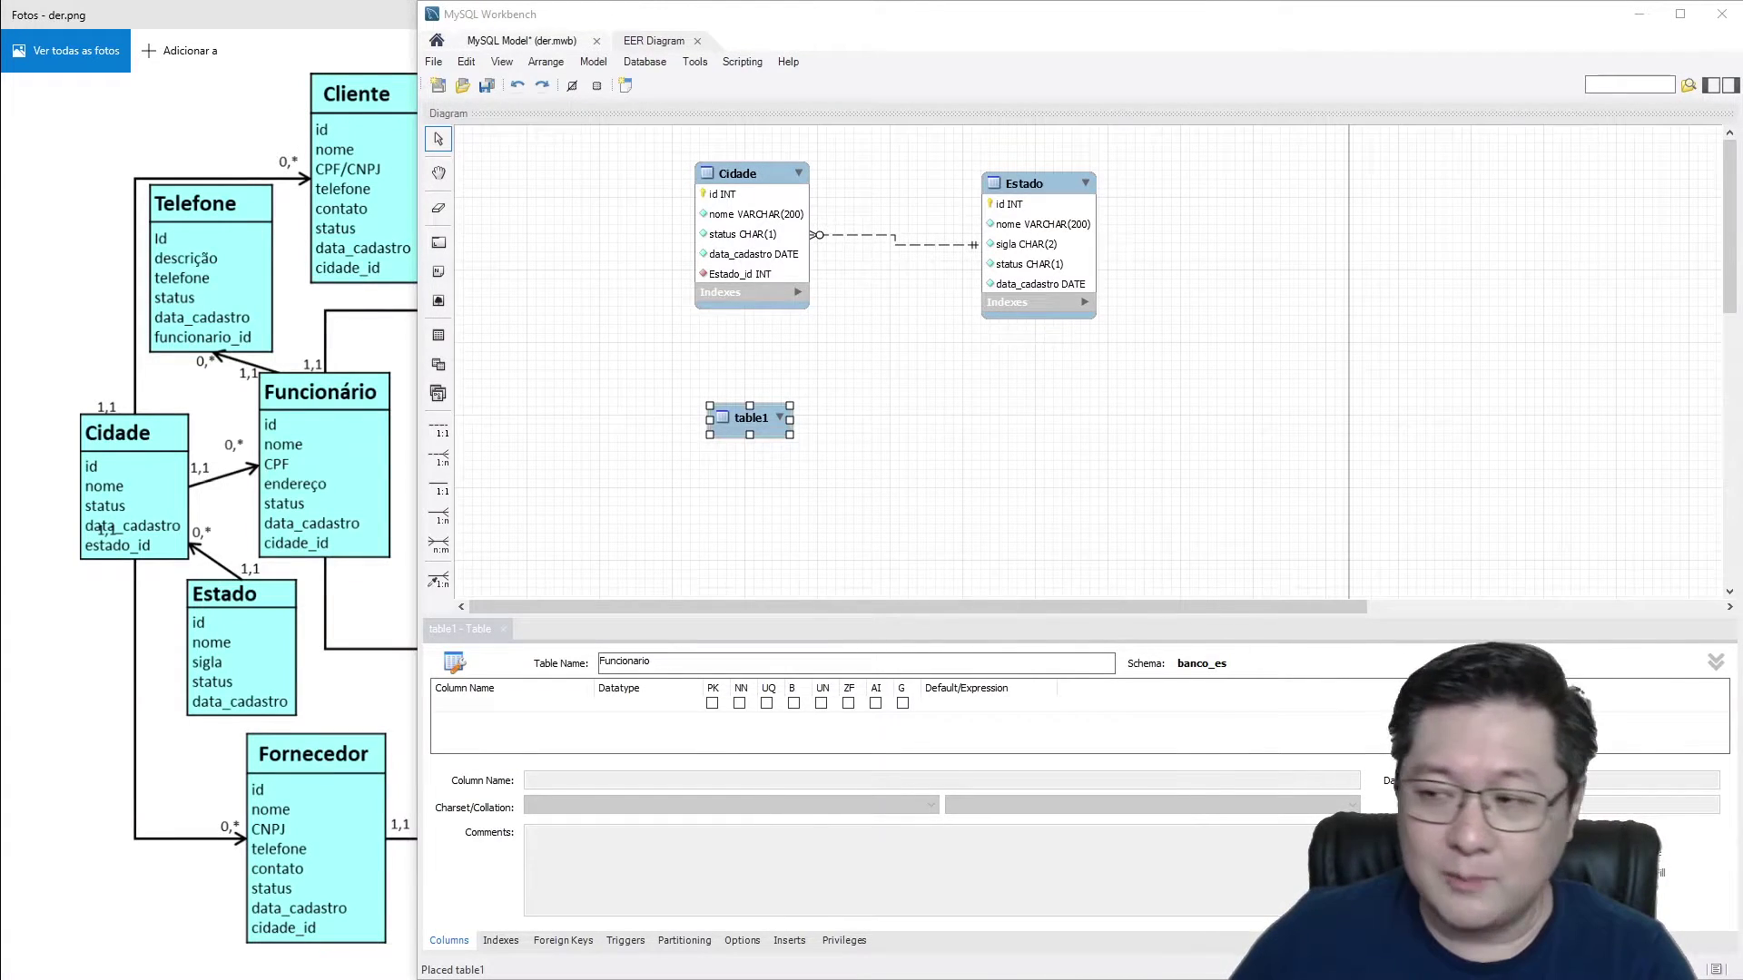
Step: In Notepad++, write Funcionário on line 3 and the unaccented Funcionario on line 5
{"action": "left_click_drag", "start_coordinate": [915, 203], "coordinate": [817, 207]}
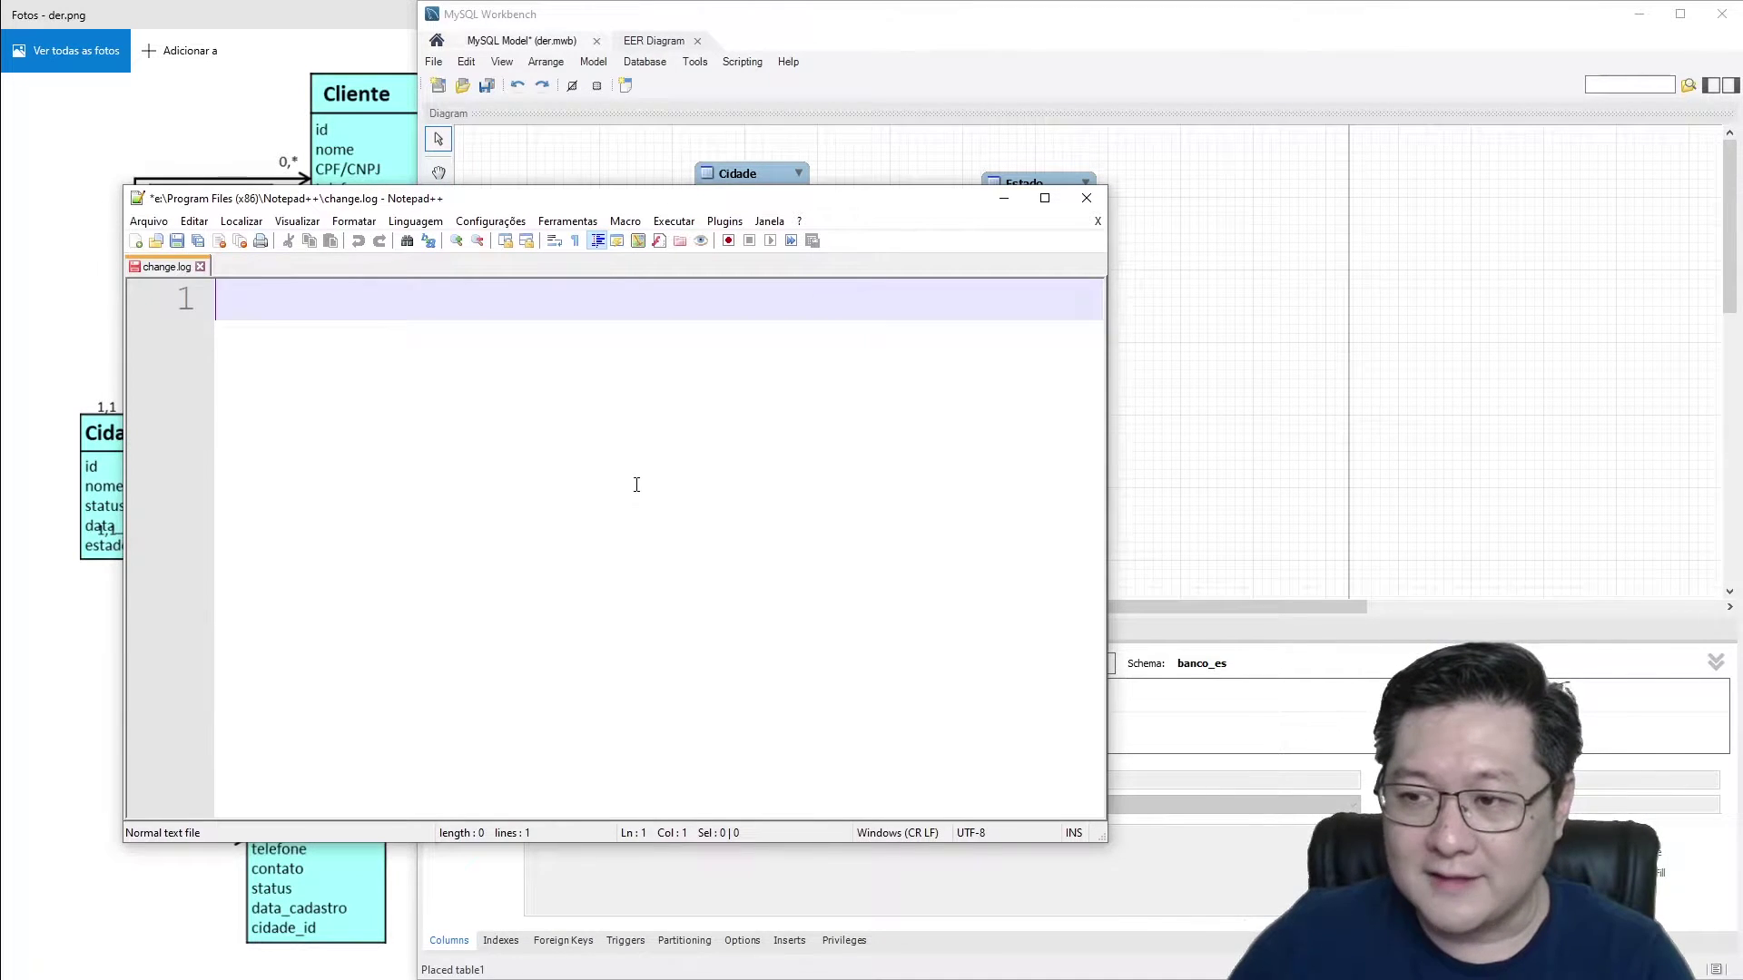
{"action": "key", "text": "Return"}
{"action": "key", "text": "Return"}
{"action": "type", "text": "Funcionário"}
{"action": "key", "text": "Return"}
{"action": "key", "text": "Return"}
{"action": "type", "text": "Funcion"}
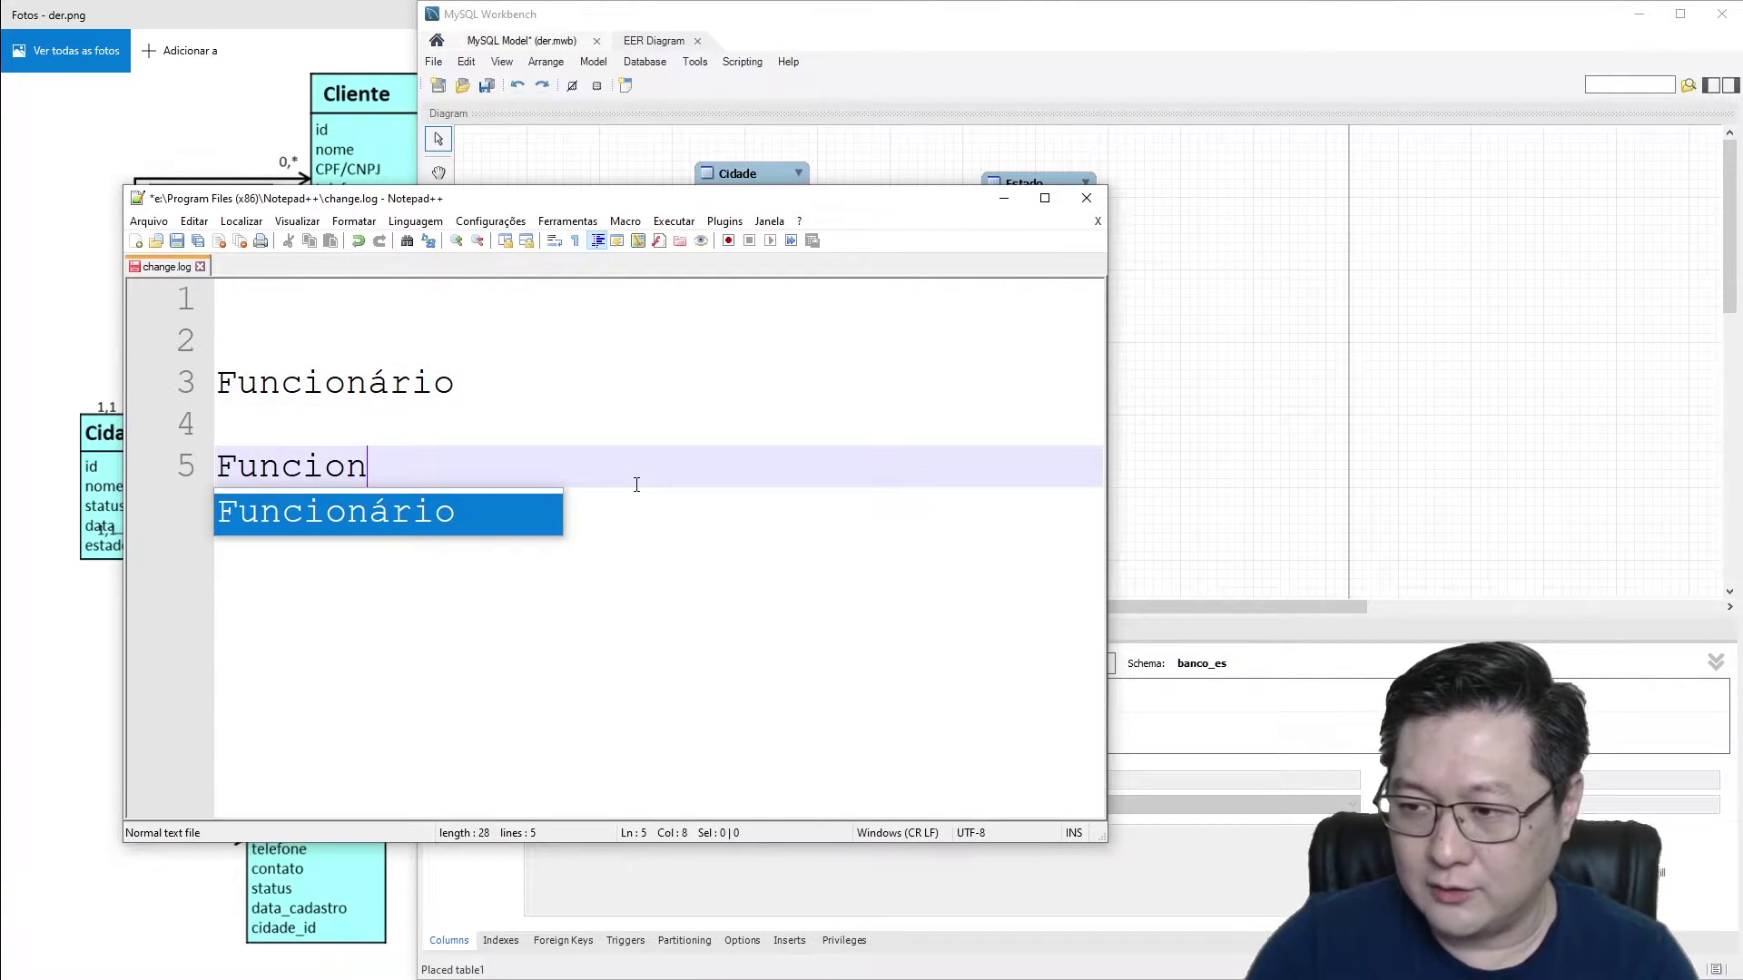
{"action": "type", "text": "ario"}
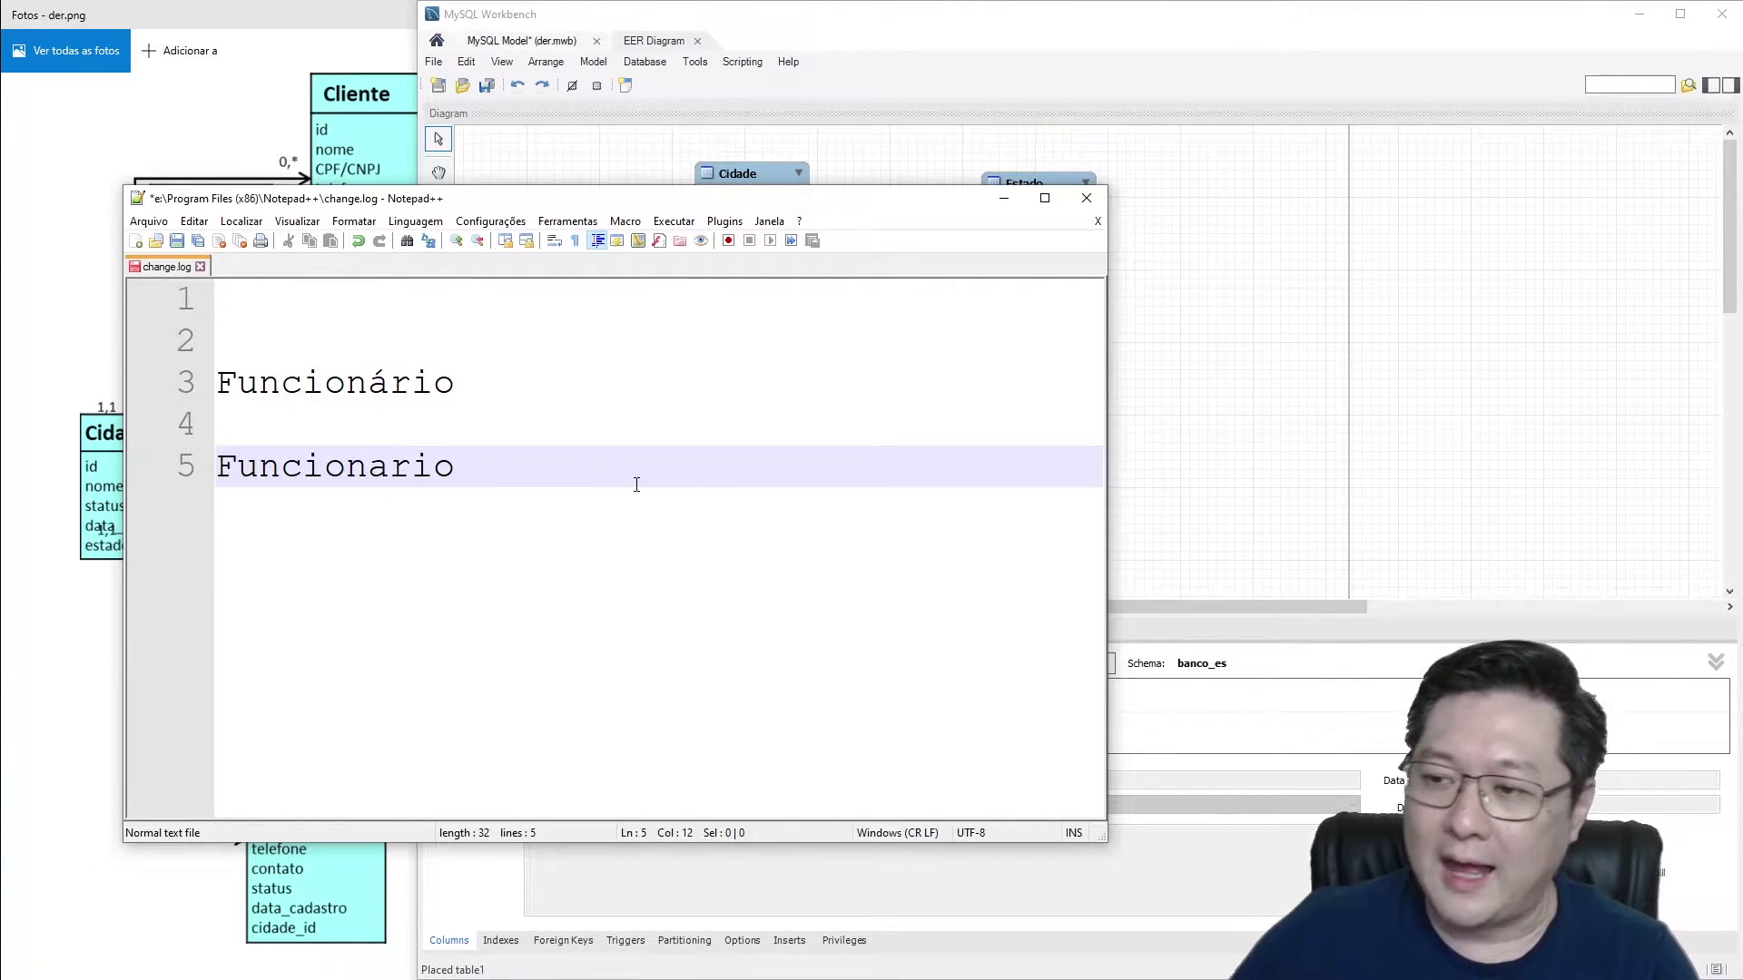
Step: Examine the text file's encoding, then the charset and collation of the banco_es schema in MySQL Workbench
{"action": "left_click_drag", "start_coordinate": [234, 382], "coordinate": [491, 383]}
{"action": "left_click_drag", "start_coordinate": [544, 478], "coordinate": [207, 382]}
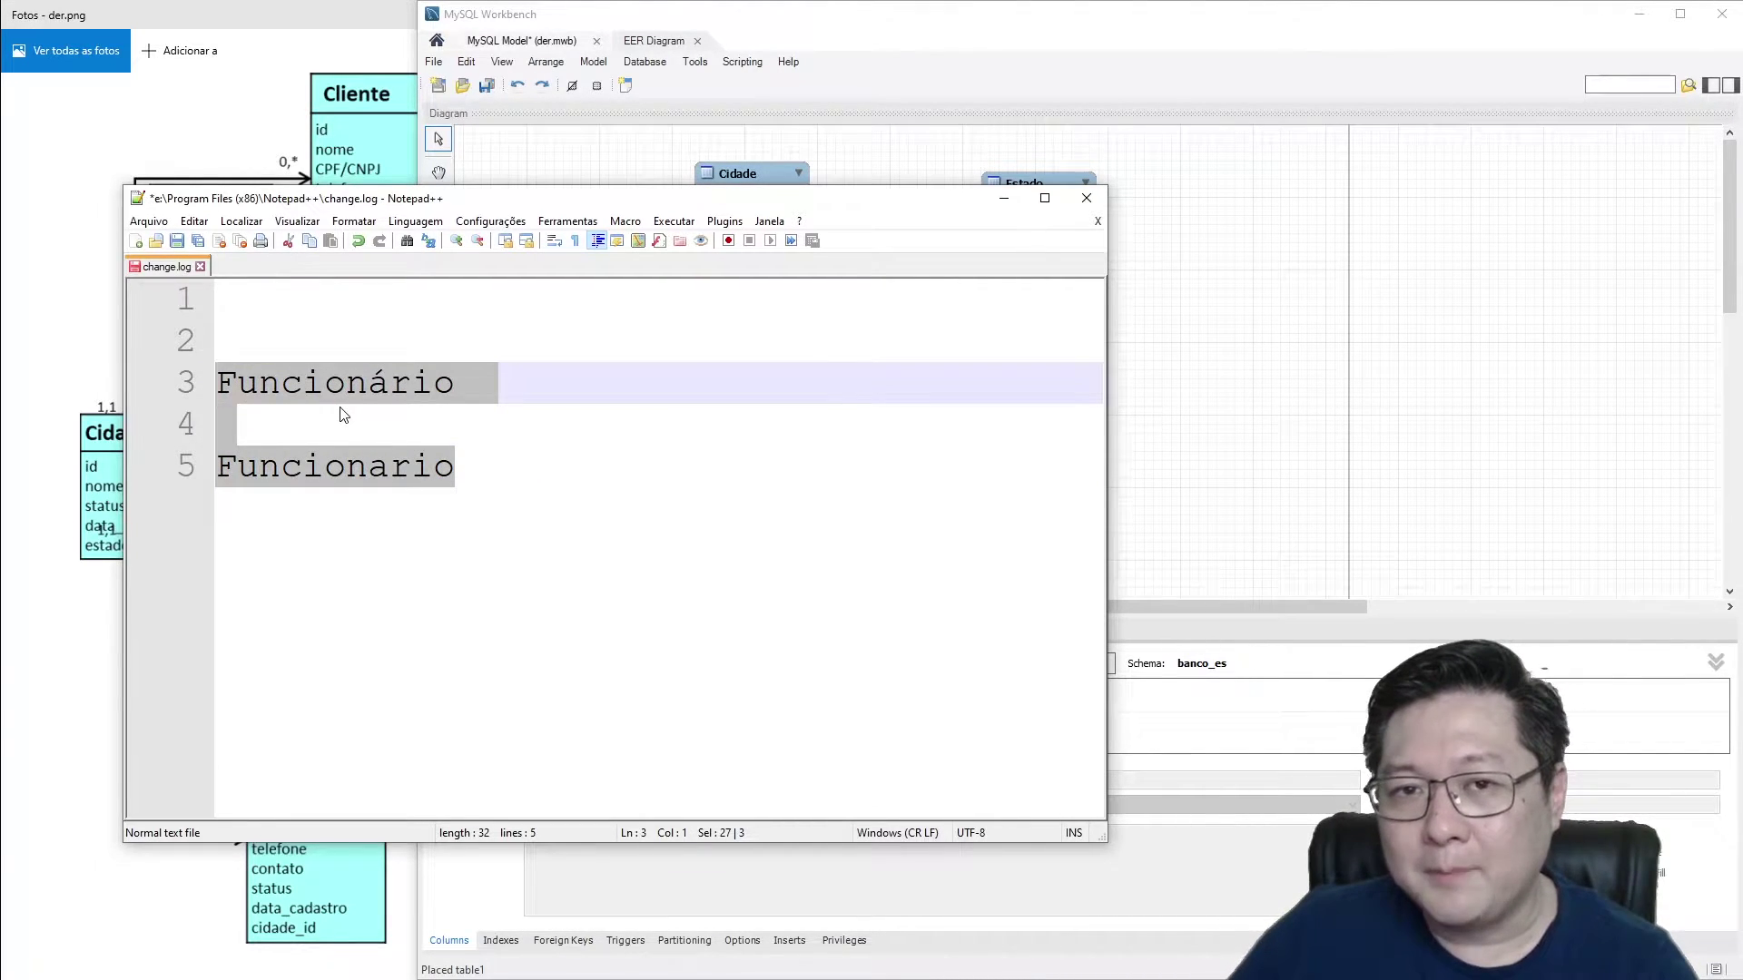
{"action": "left_click", "coordinate": [353, 221]}
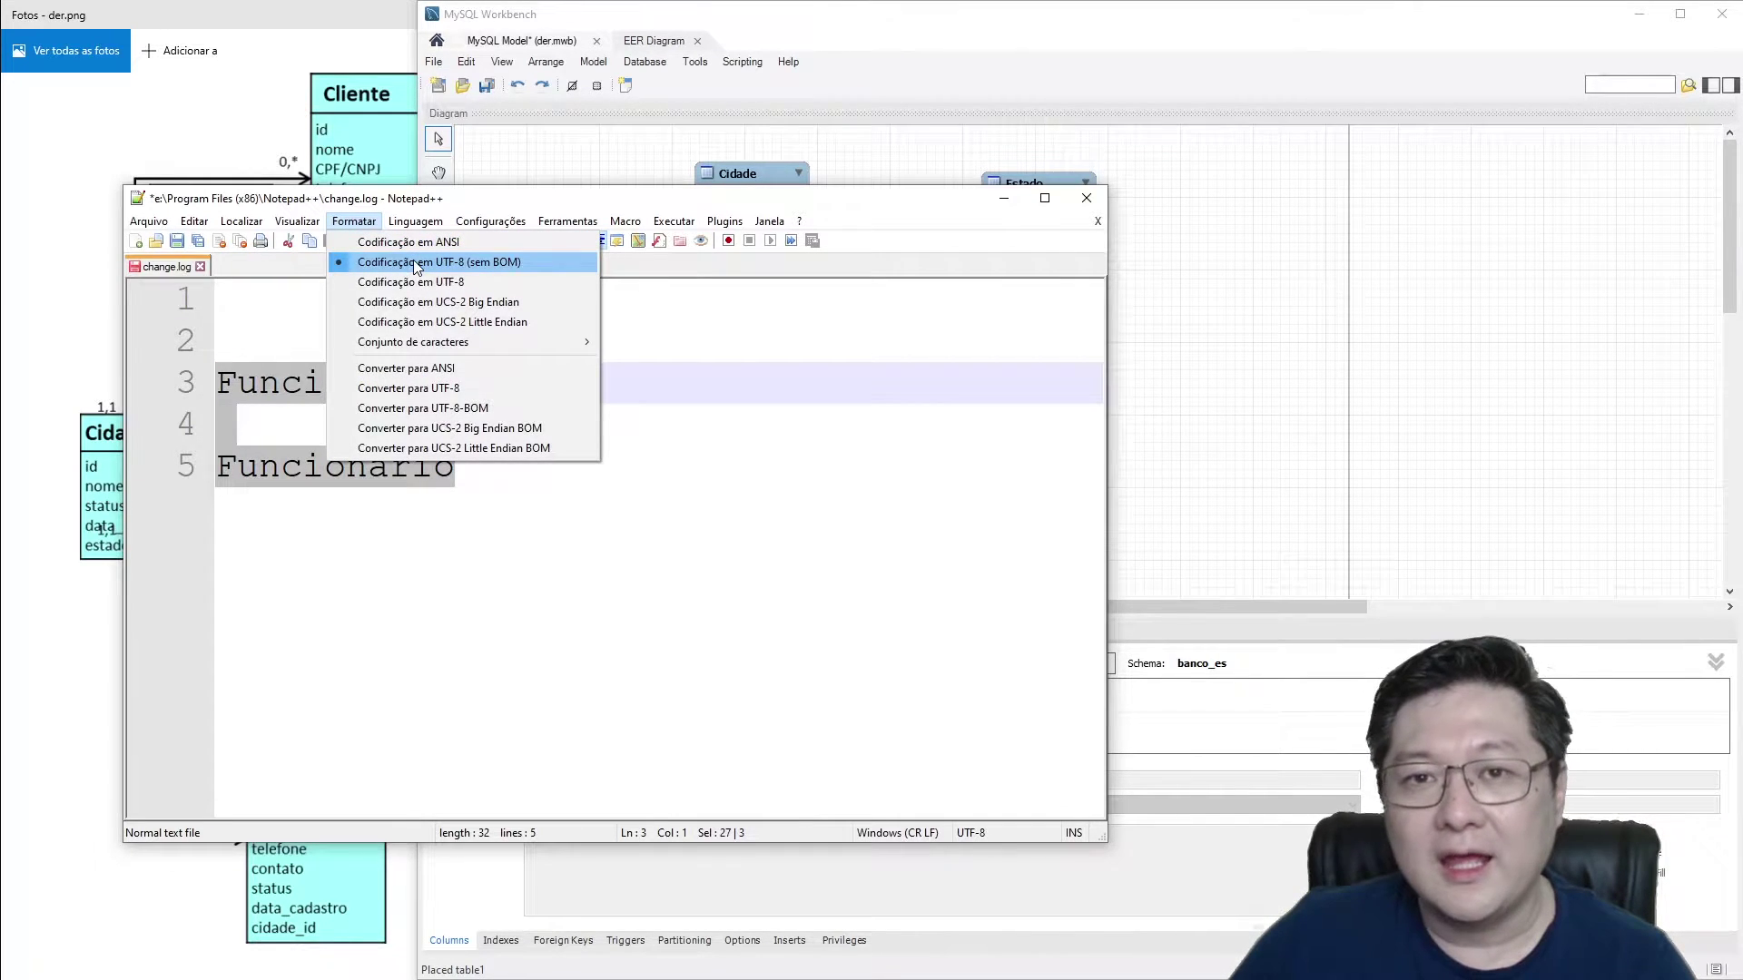
{"action": "left_click", "coordinate": [1450, 360]}
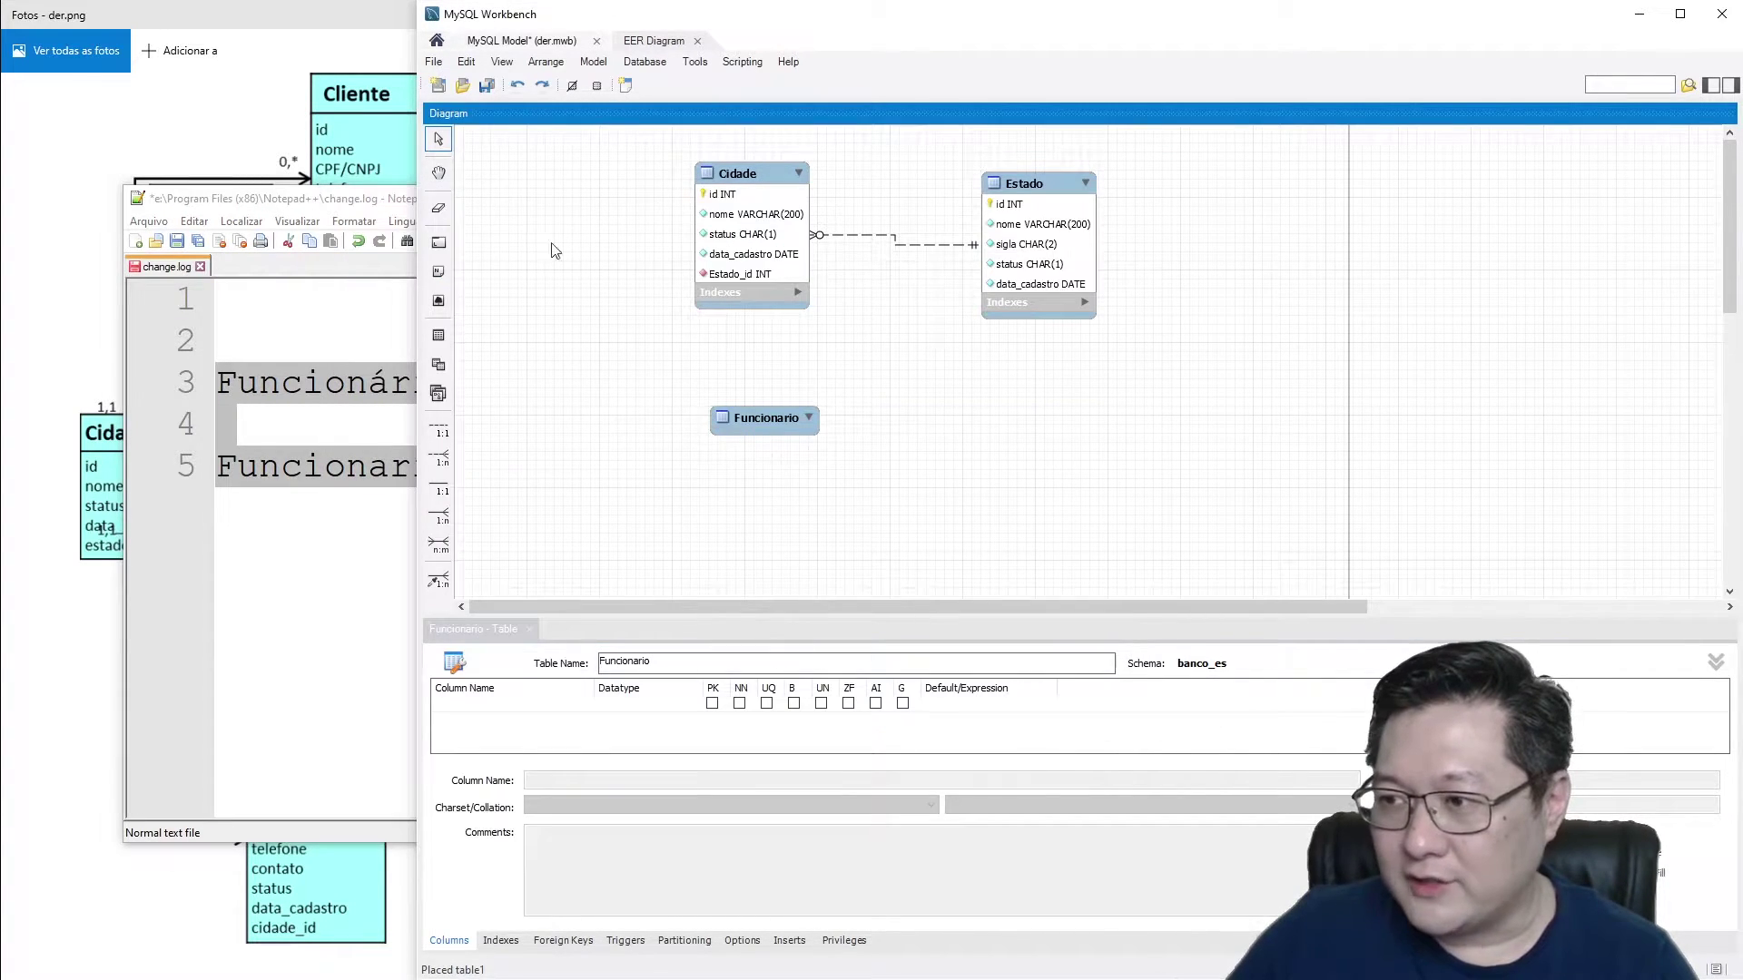
{"action": "left_click", "coordinate": [548, 50]}
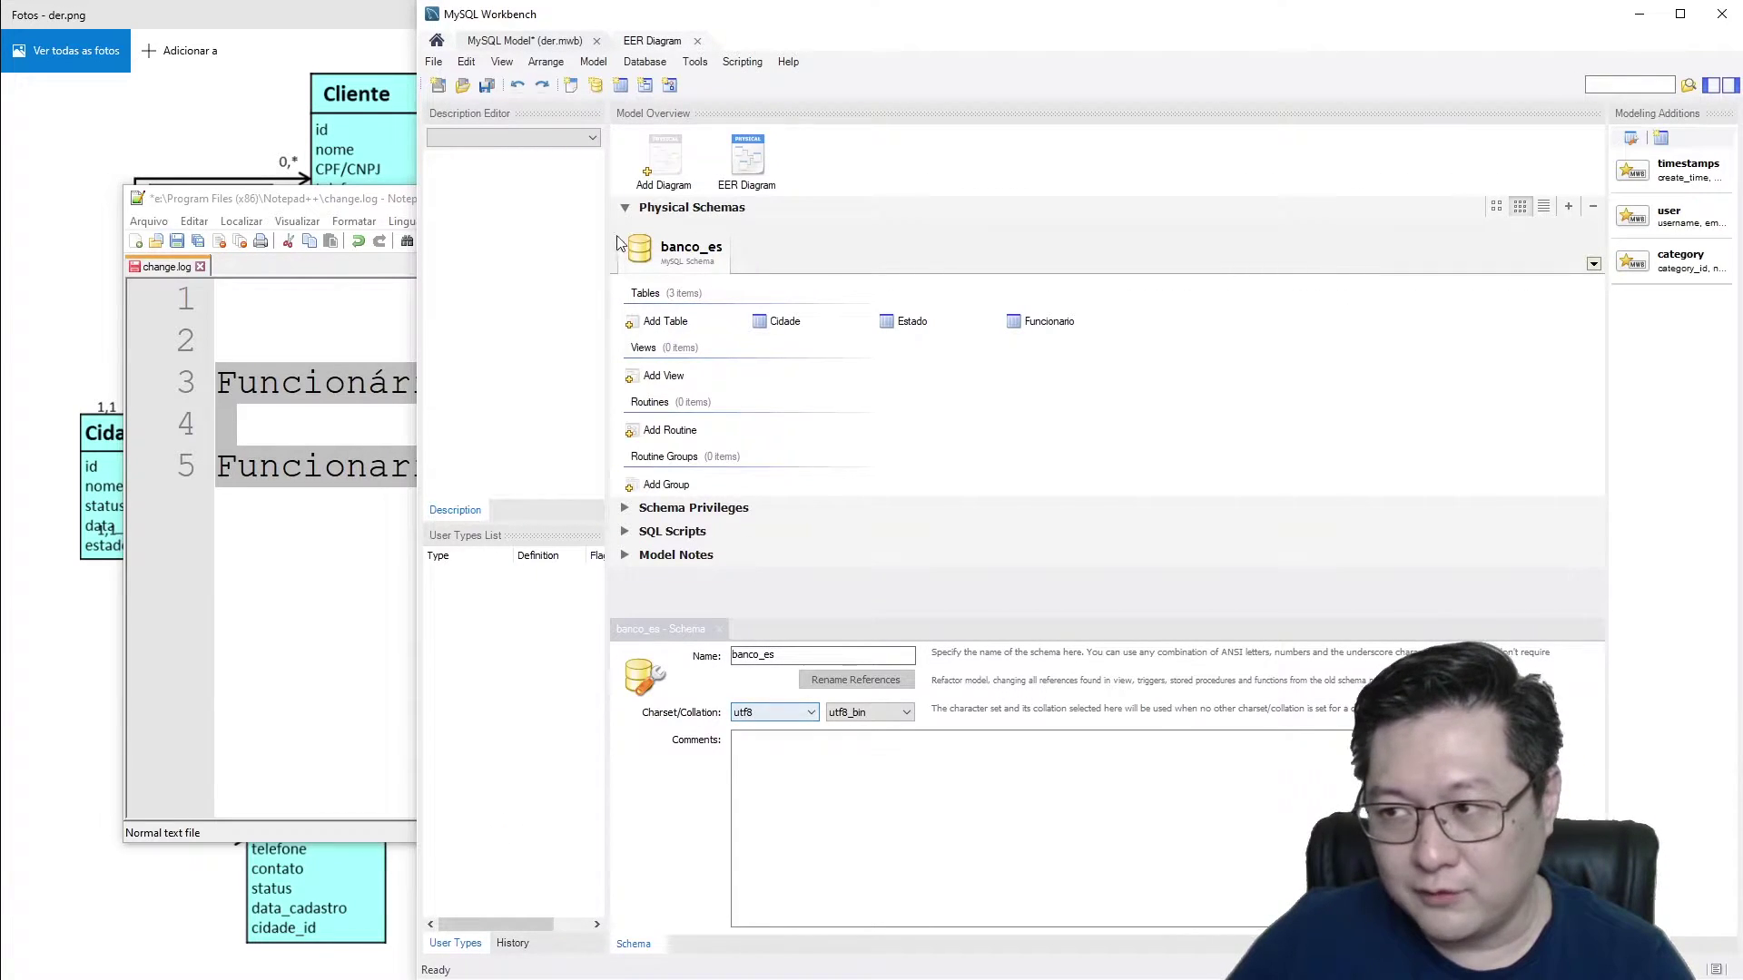
{"action": "left_click", "coordinate": [642, 42]}
Step: Switch to Notepad++ and reinterpret the text containing both spellings with ANSI encoding
{"action": "left_click", "coordinate": [344, 340]}
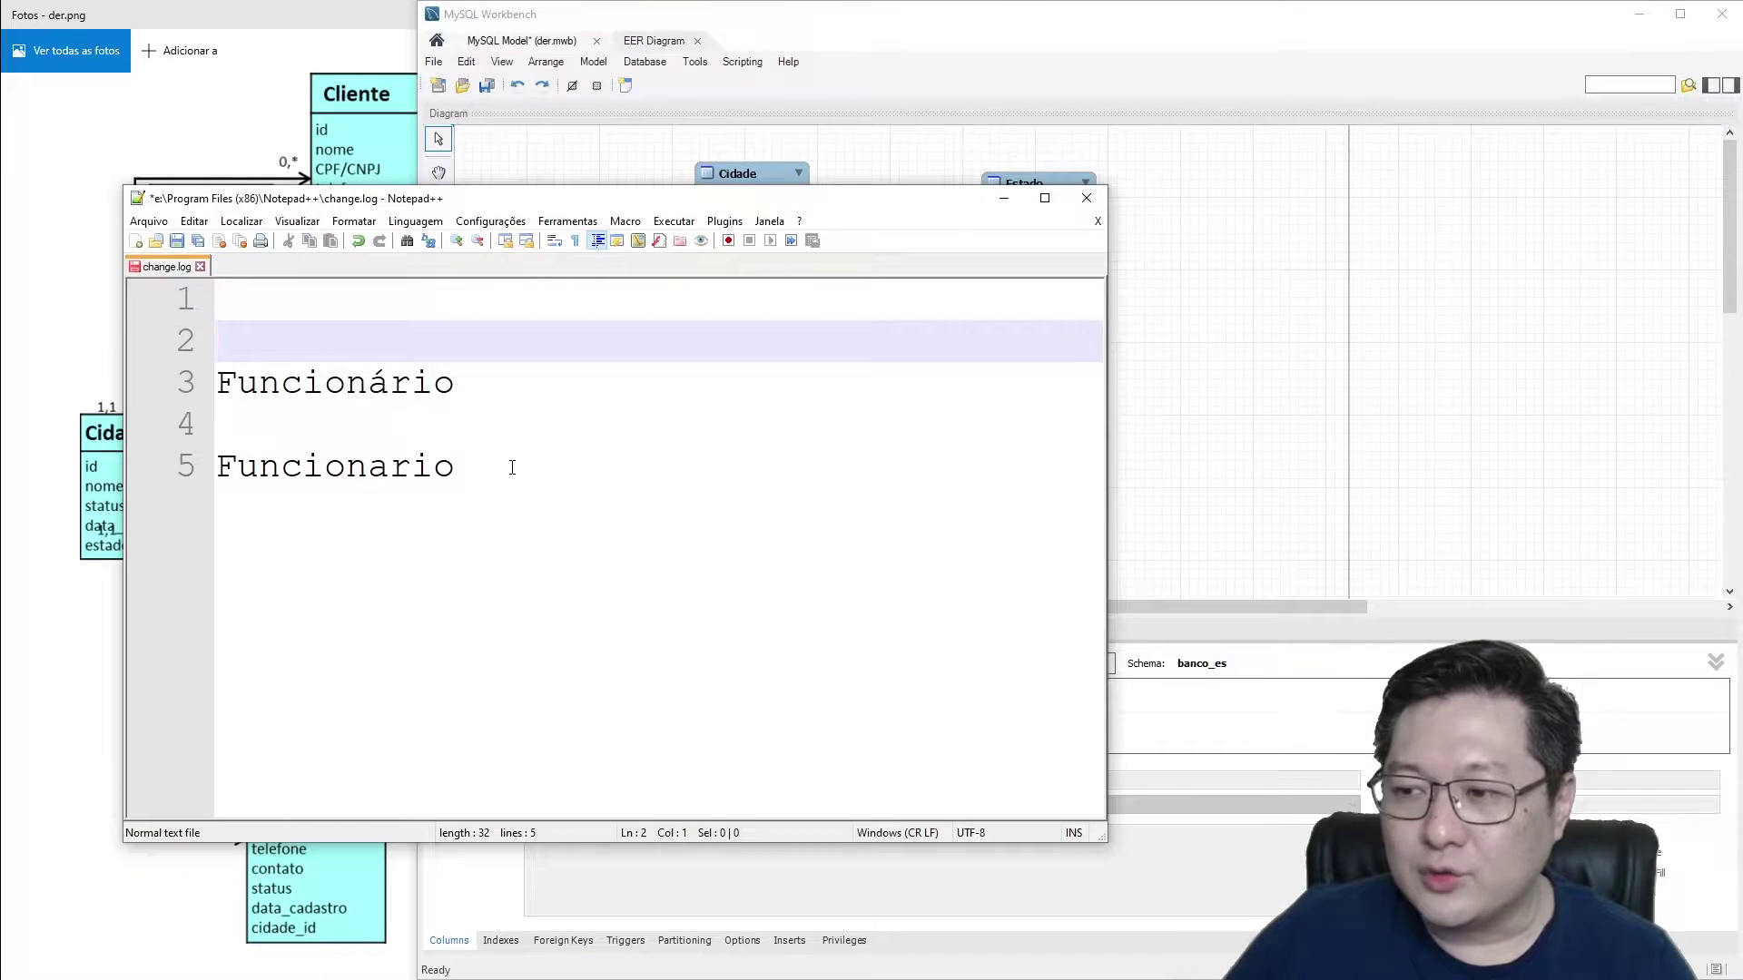
{"action": "left_click_drag", "start_coordinate": [512, 468], "coordinate": [195, 388]}
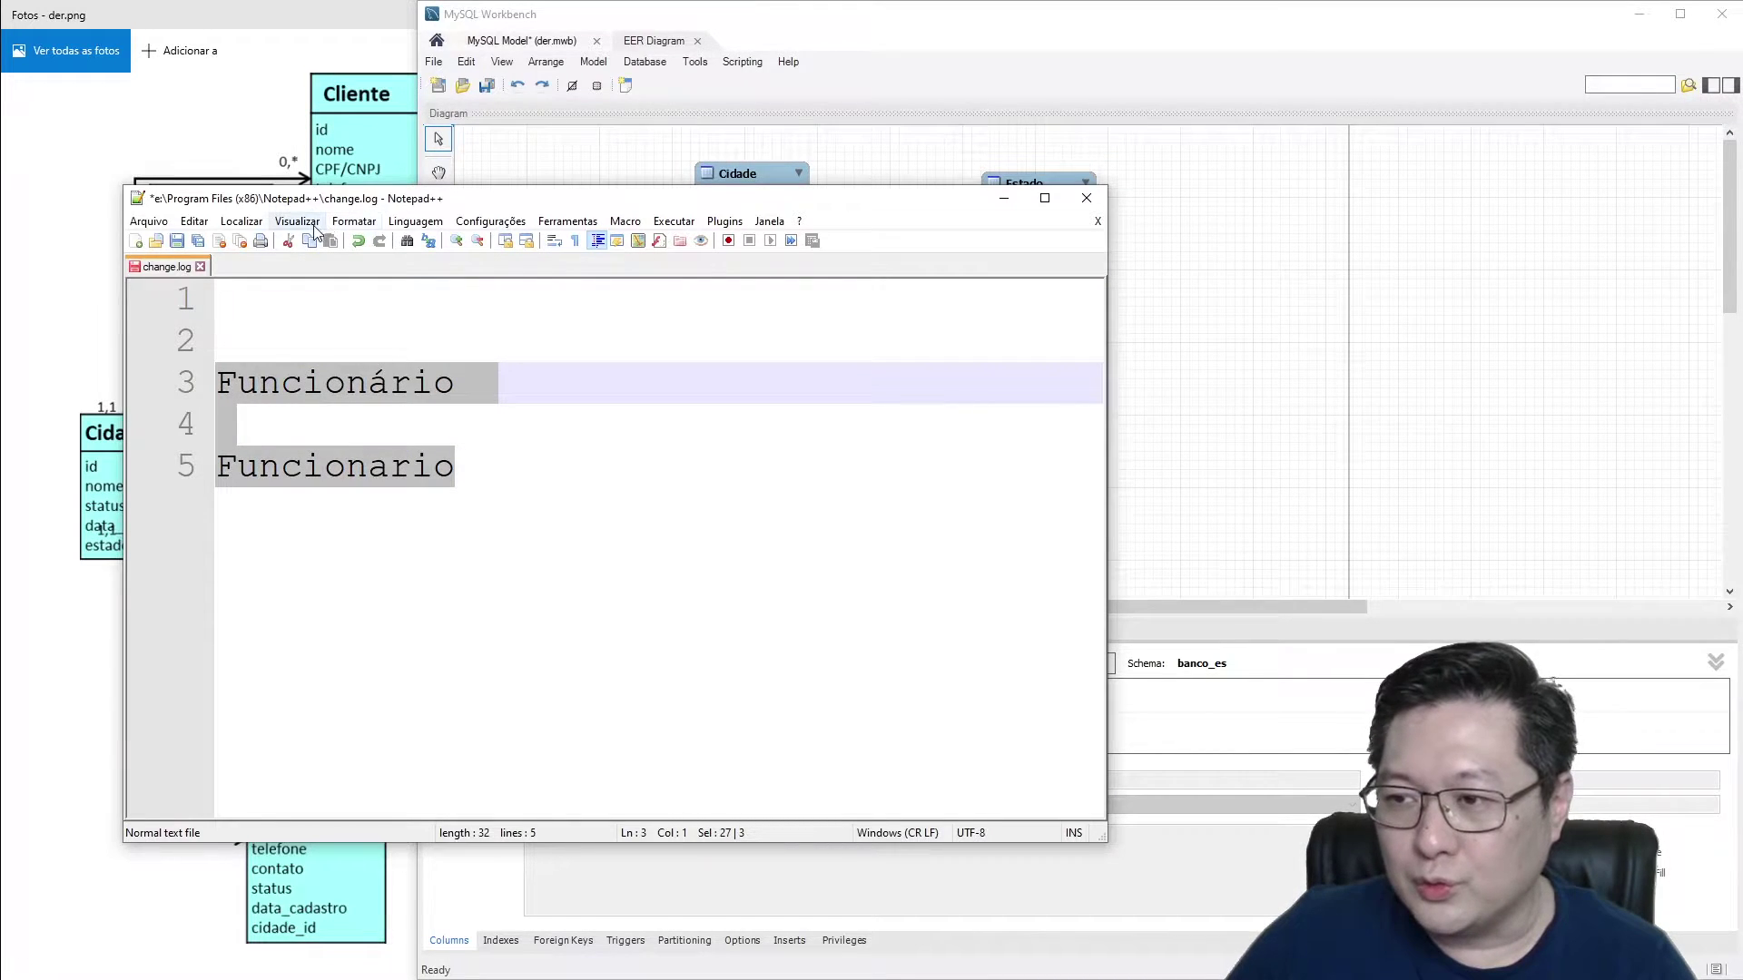
{"action": "left_click", "coordinate": [352, 223]}
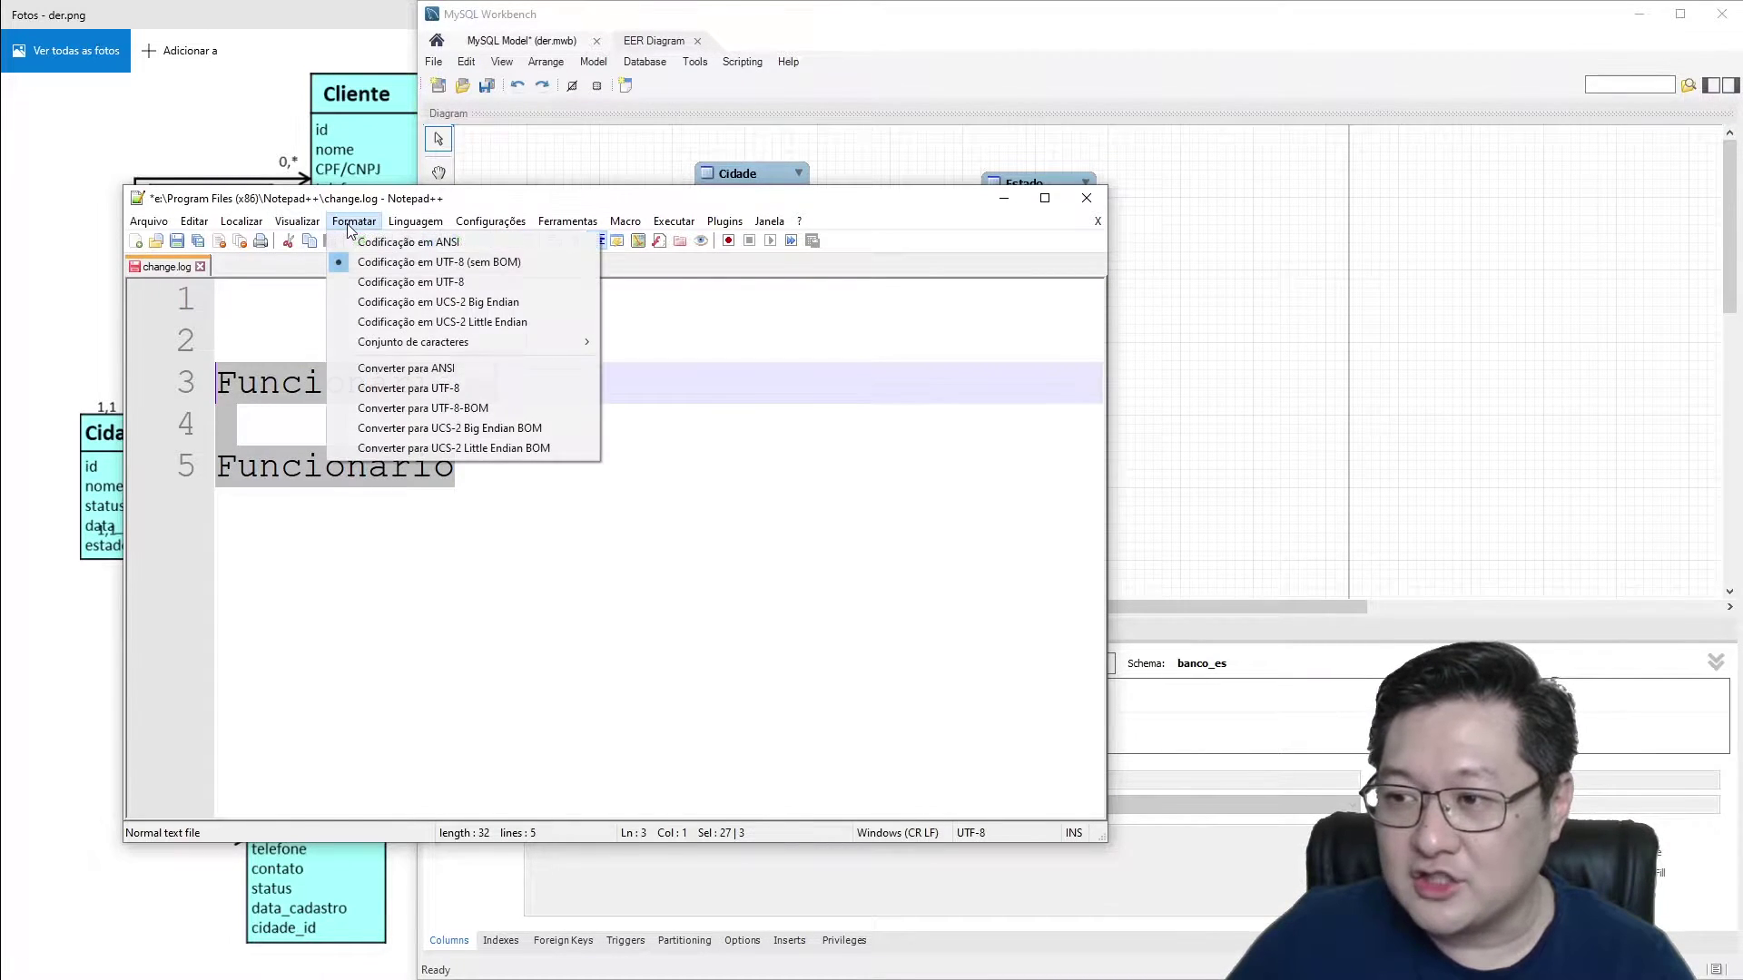
{"action": "left_click", "coordinate": [429, 246]}
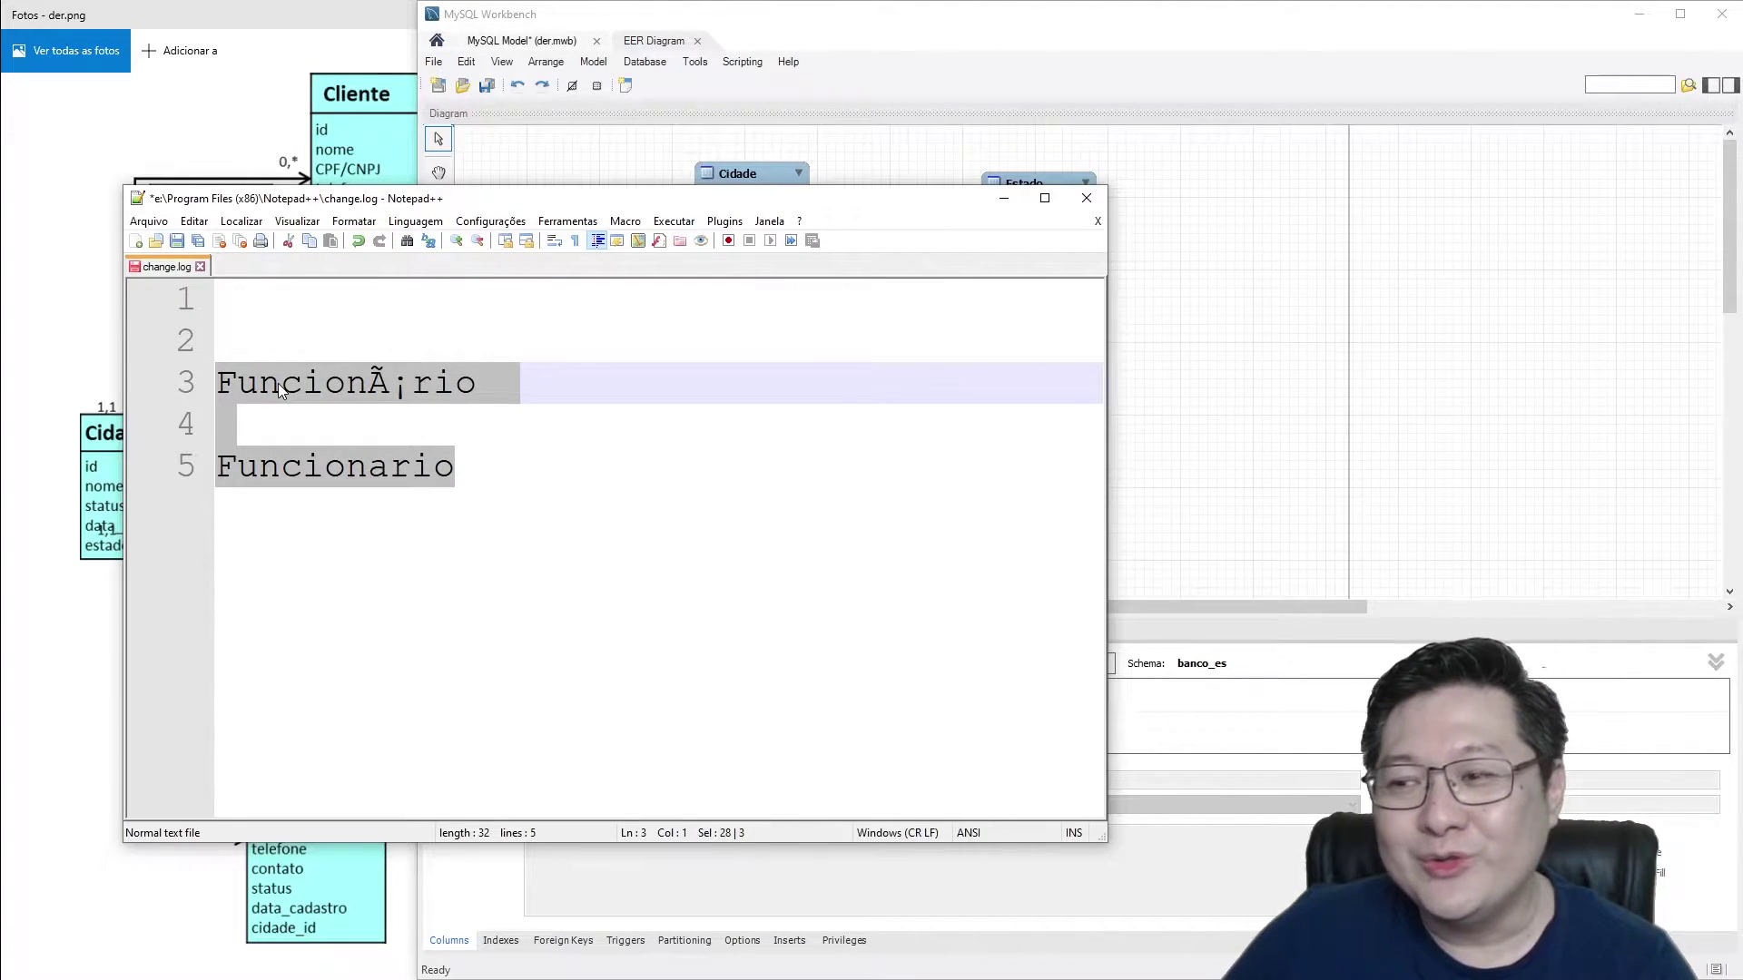
Step: Write "Funcionário - ansi" on line 1 and append "- utf8" to the garbled spelling on line 3
{"action": "left_click", "coordinate": [244, 311]}
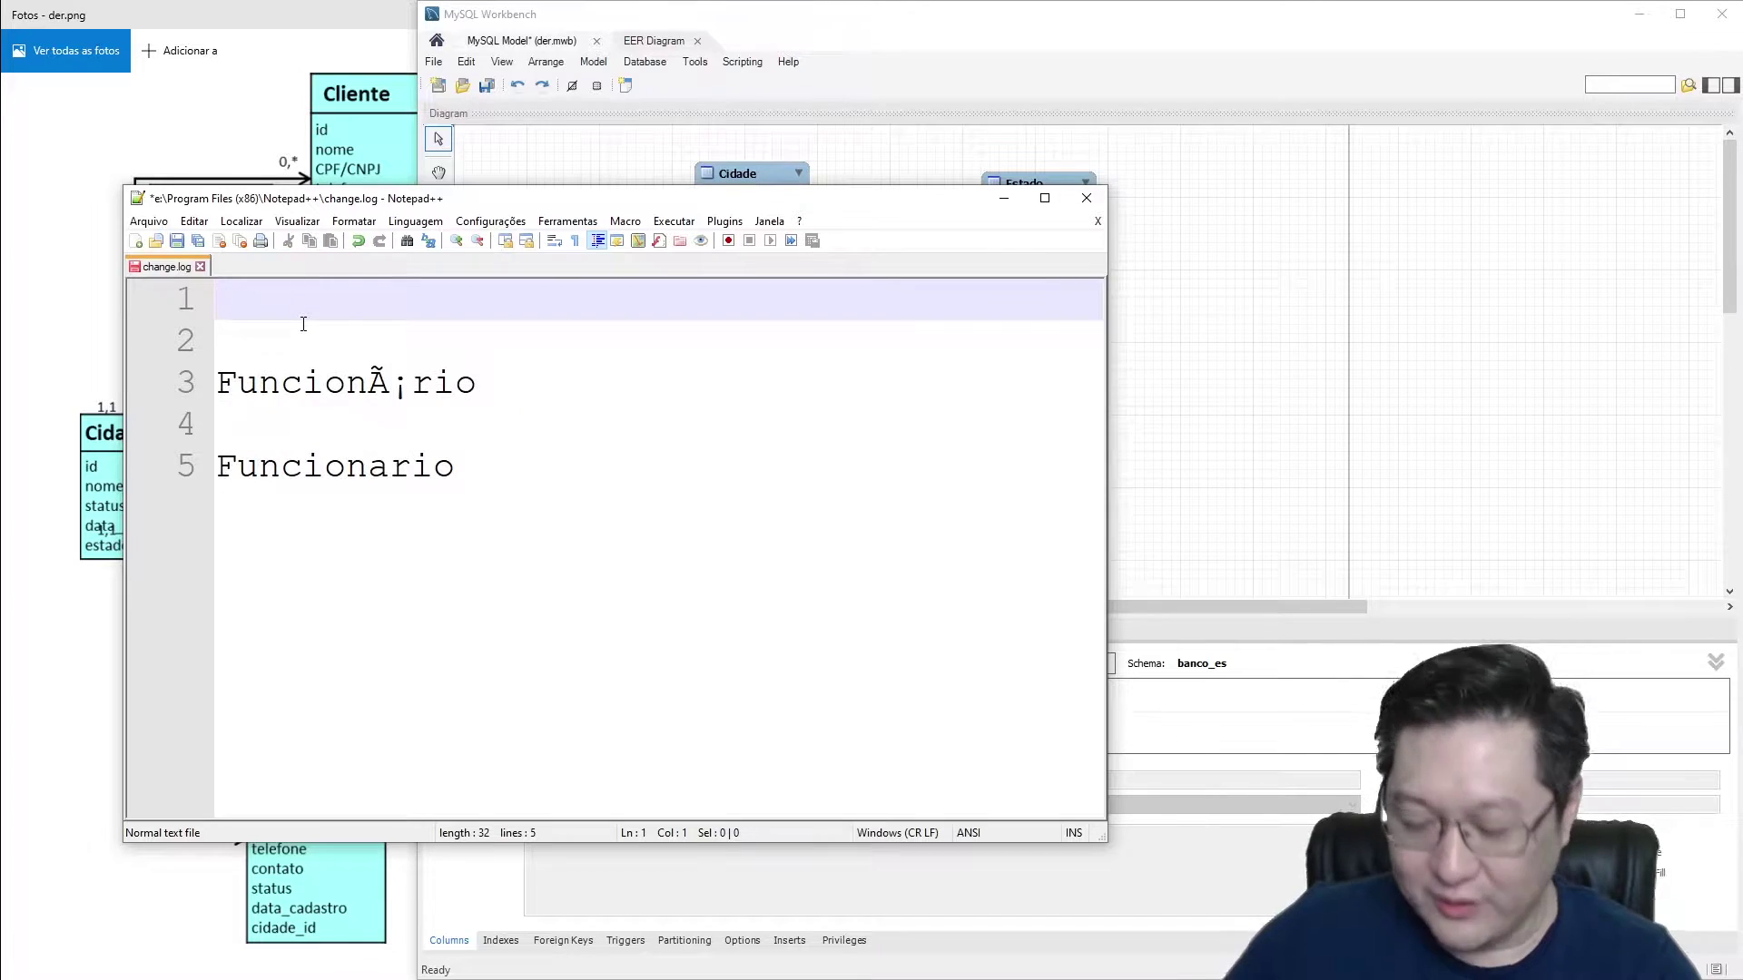
{"action": "type", "text": "Funcion"}
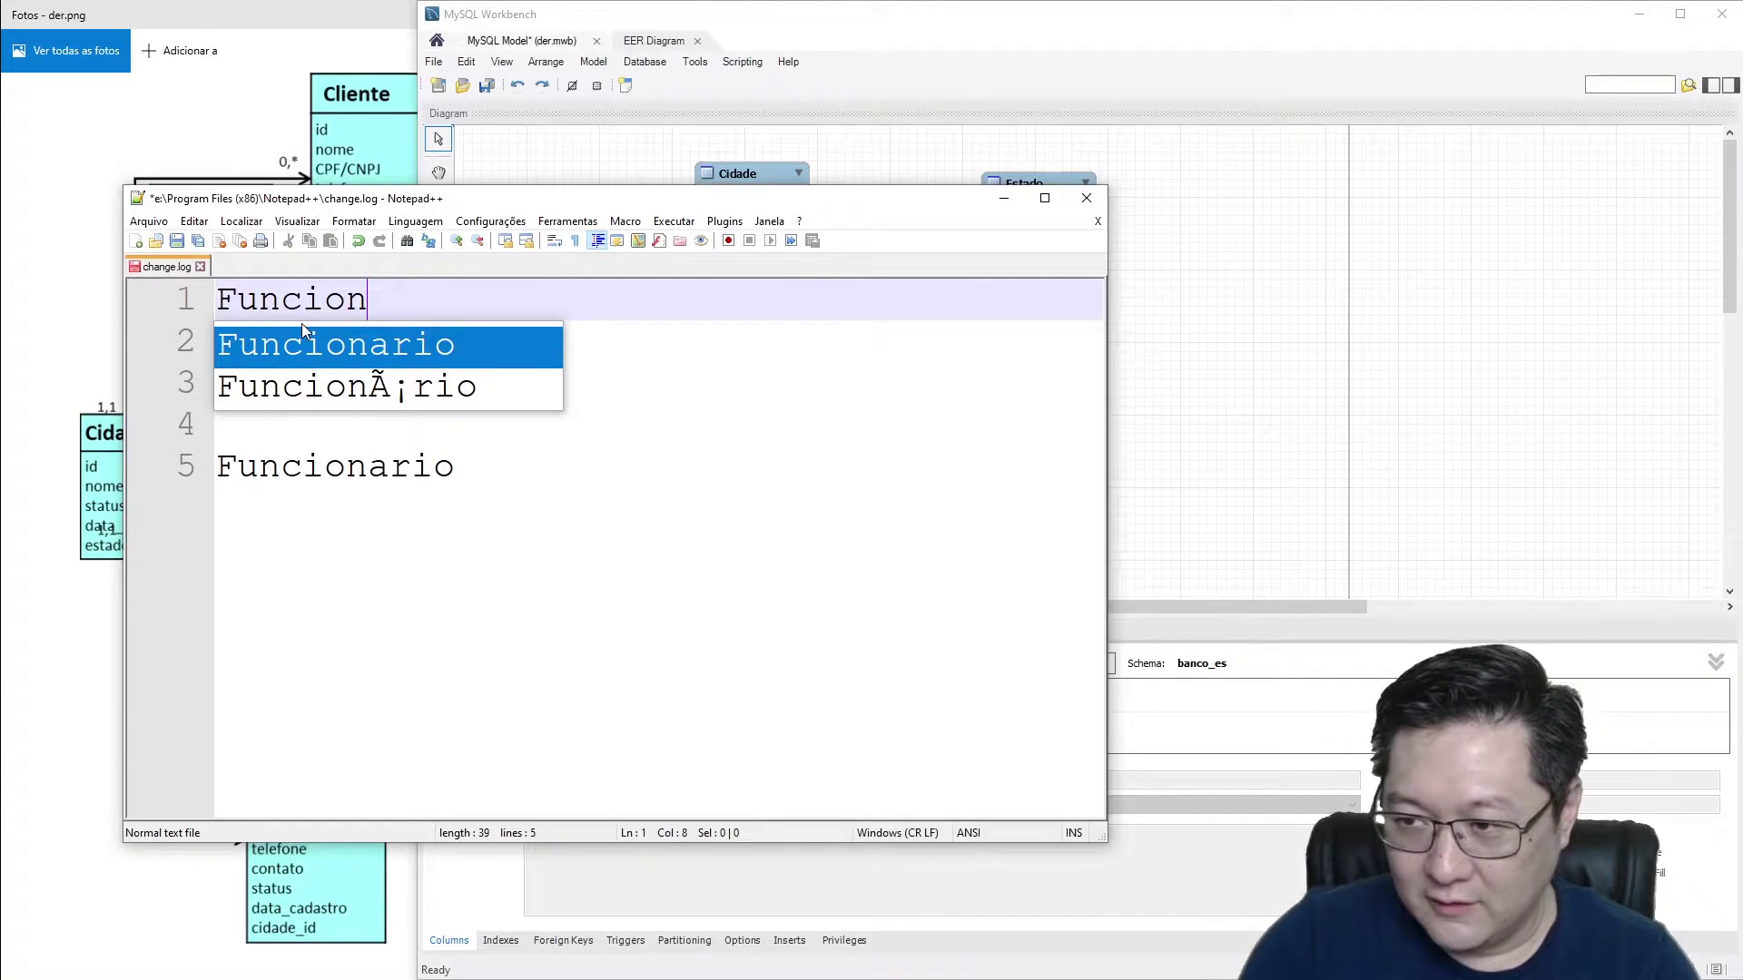
{"action": "type", "text": "ário - "}
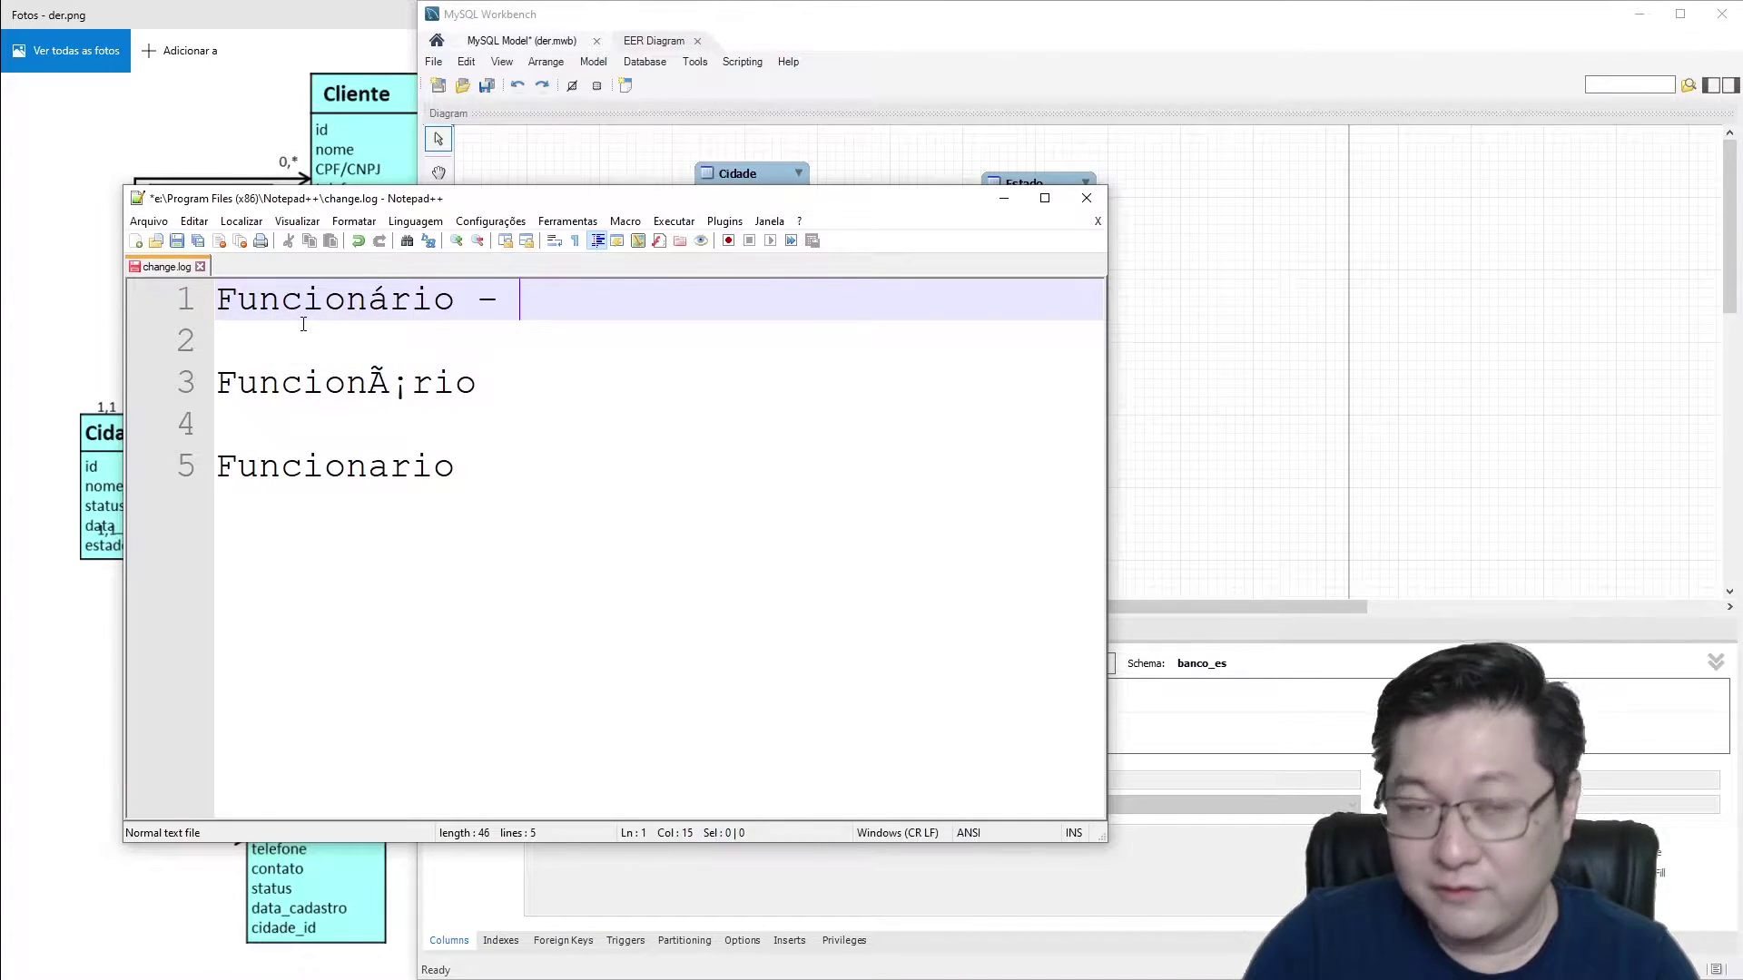
{"action": "type", "text": "ansi"}
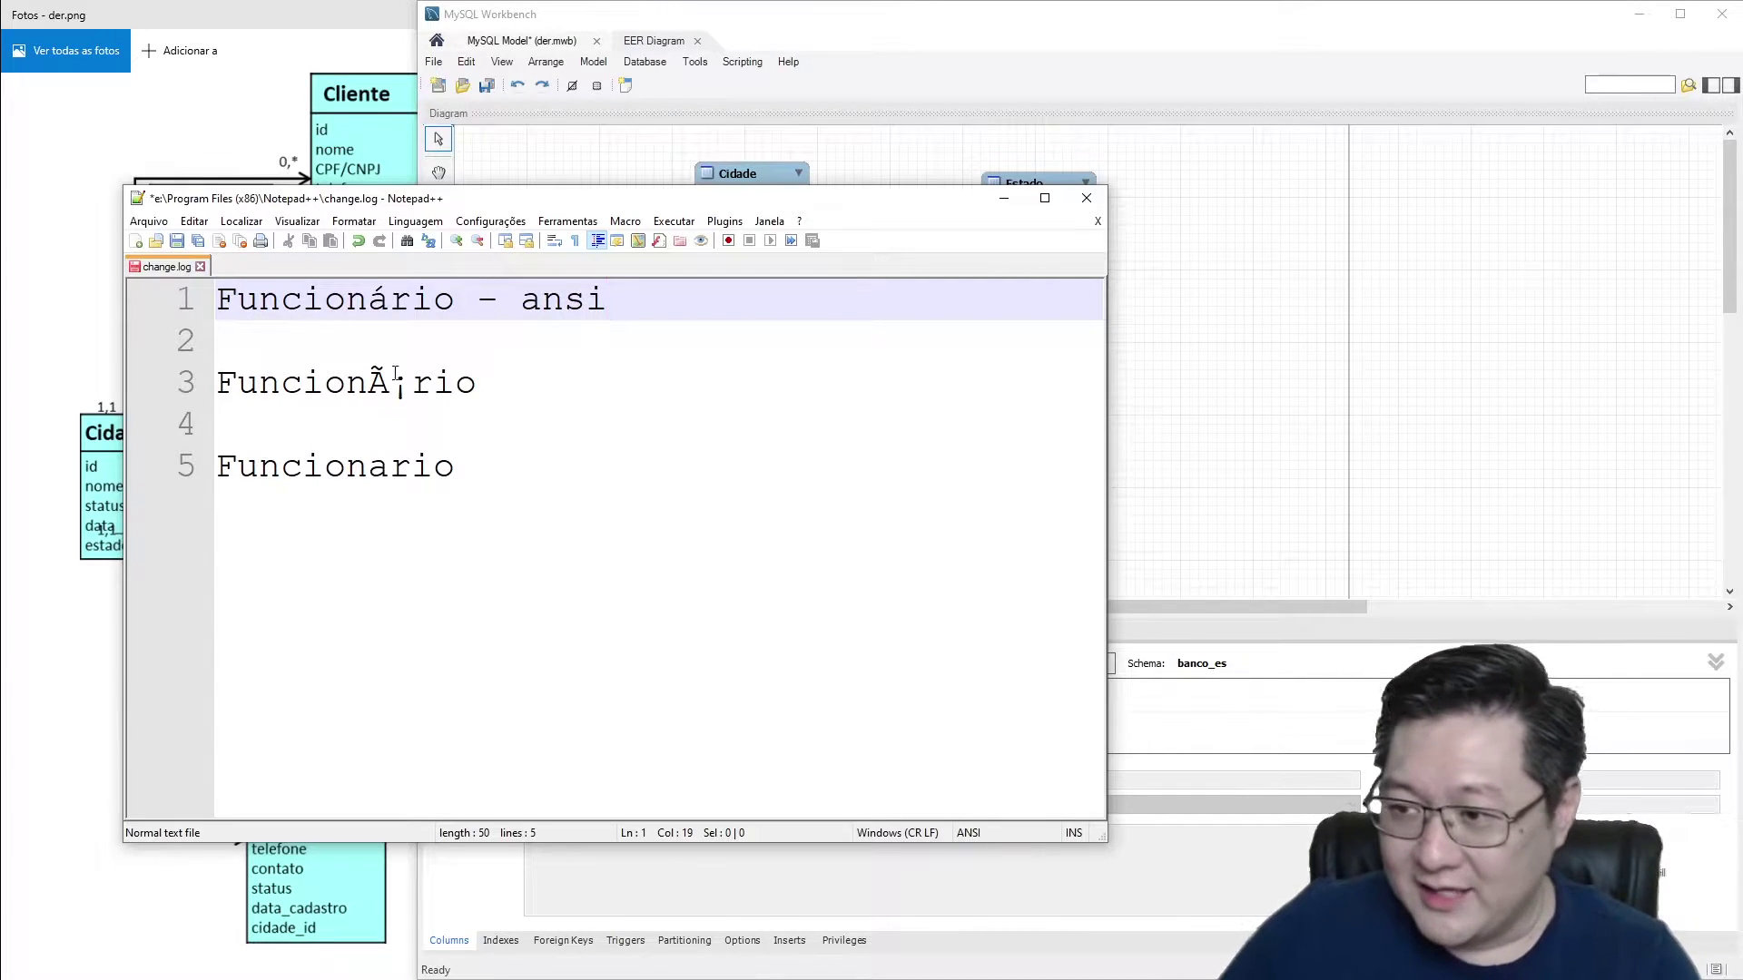
{"action": "left_click", "coordinate": [536, 388]}
{"action": "type", "text": "- ut"}
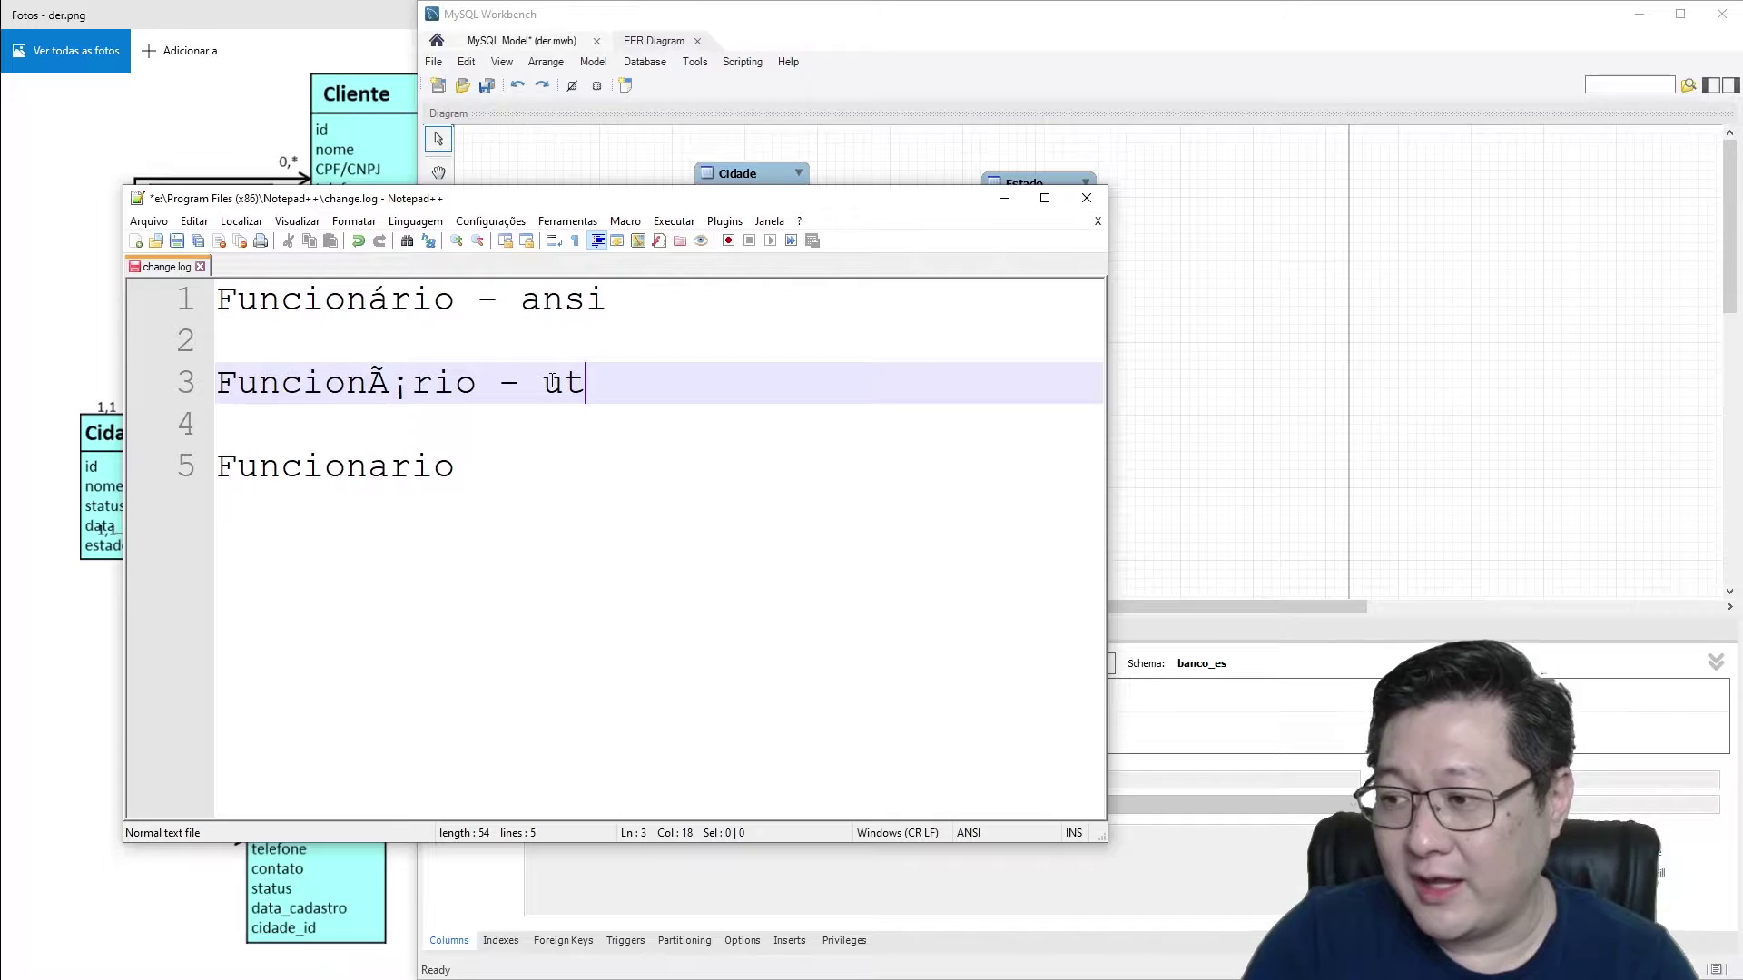
{"action": "type", "text": "f8"}
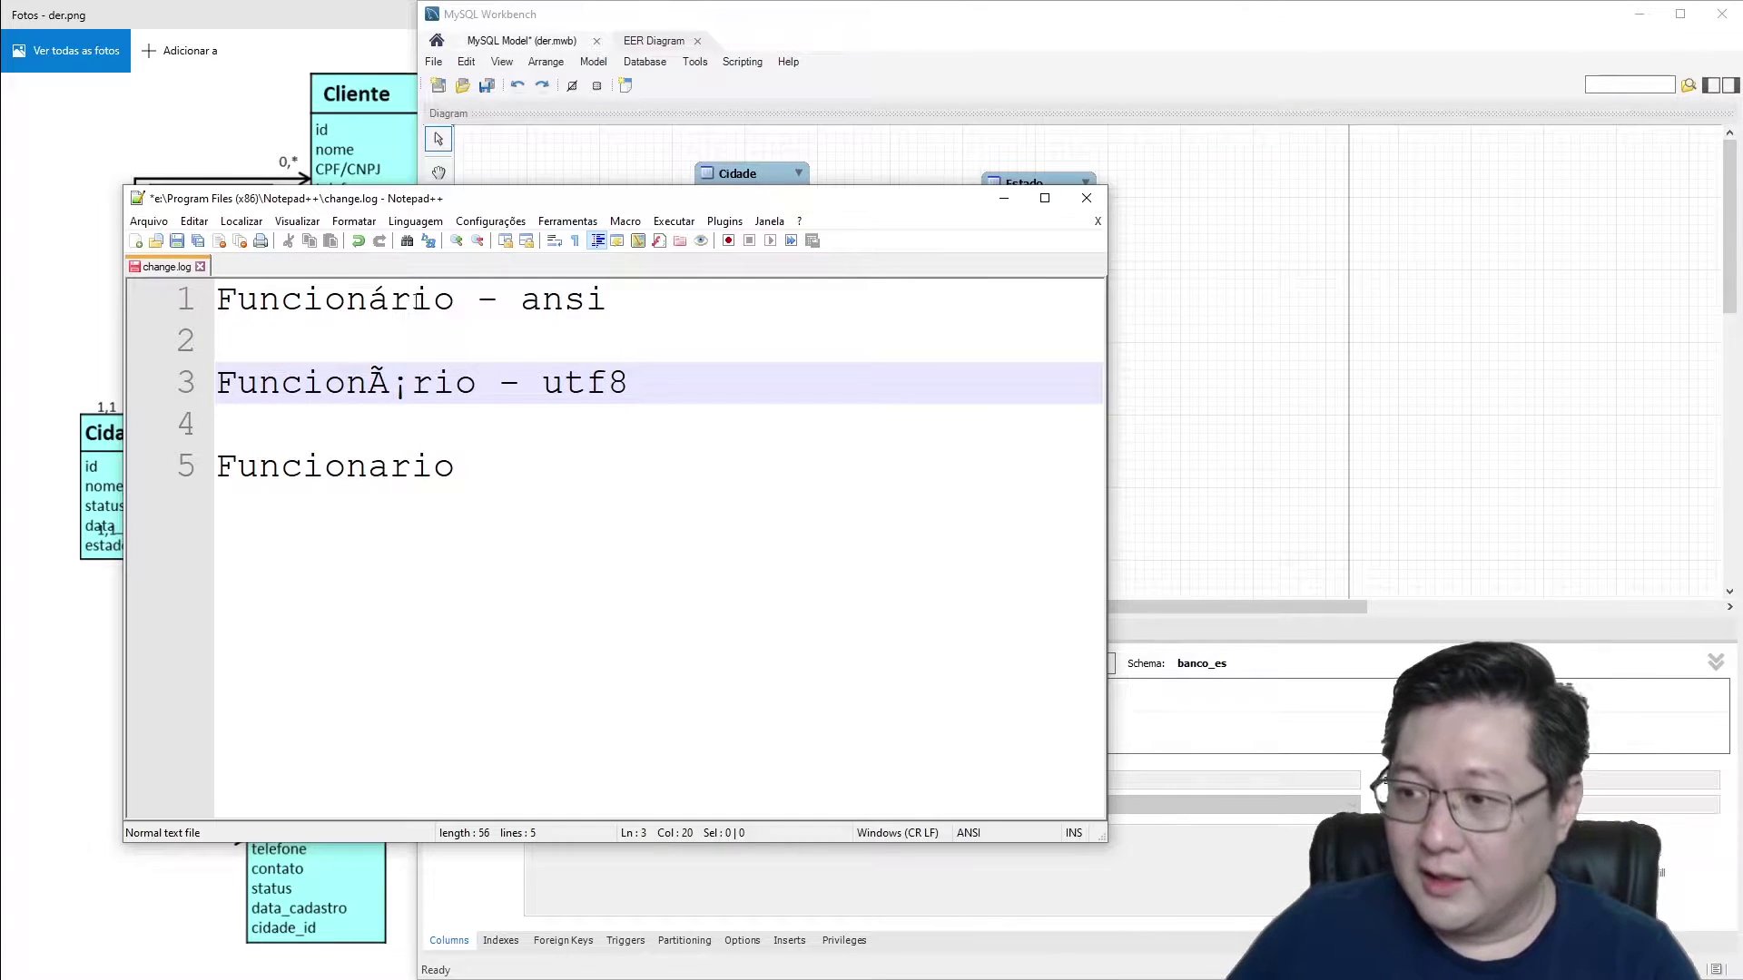
Step: Reinterpret the labelled text with UTF-8 encoding and compare how the accented and unaccented spellings on lines 1, 3 and 5 display
{"action": "left_click_drag", "start_coordinate": [586, 299], "coordinate": [520, 300]}
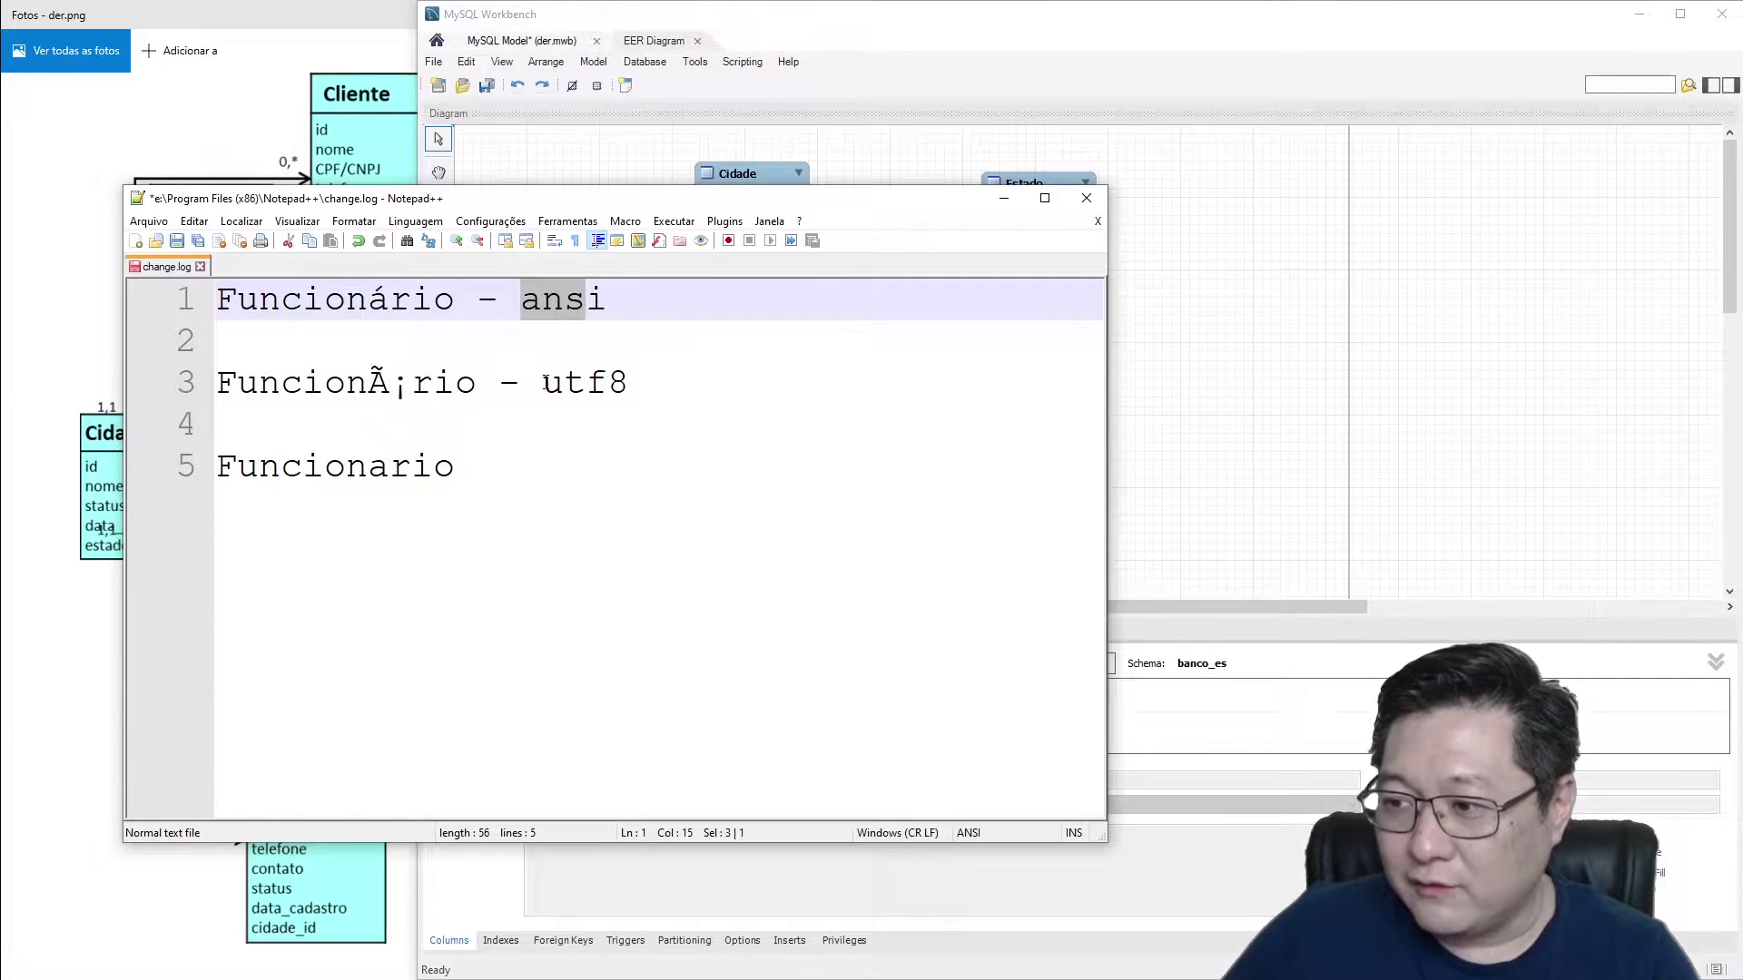
{"action": "left_click_drag", "start_coordinate": [367, 384], "coordinate": [402, 388]}
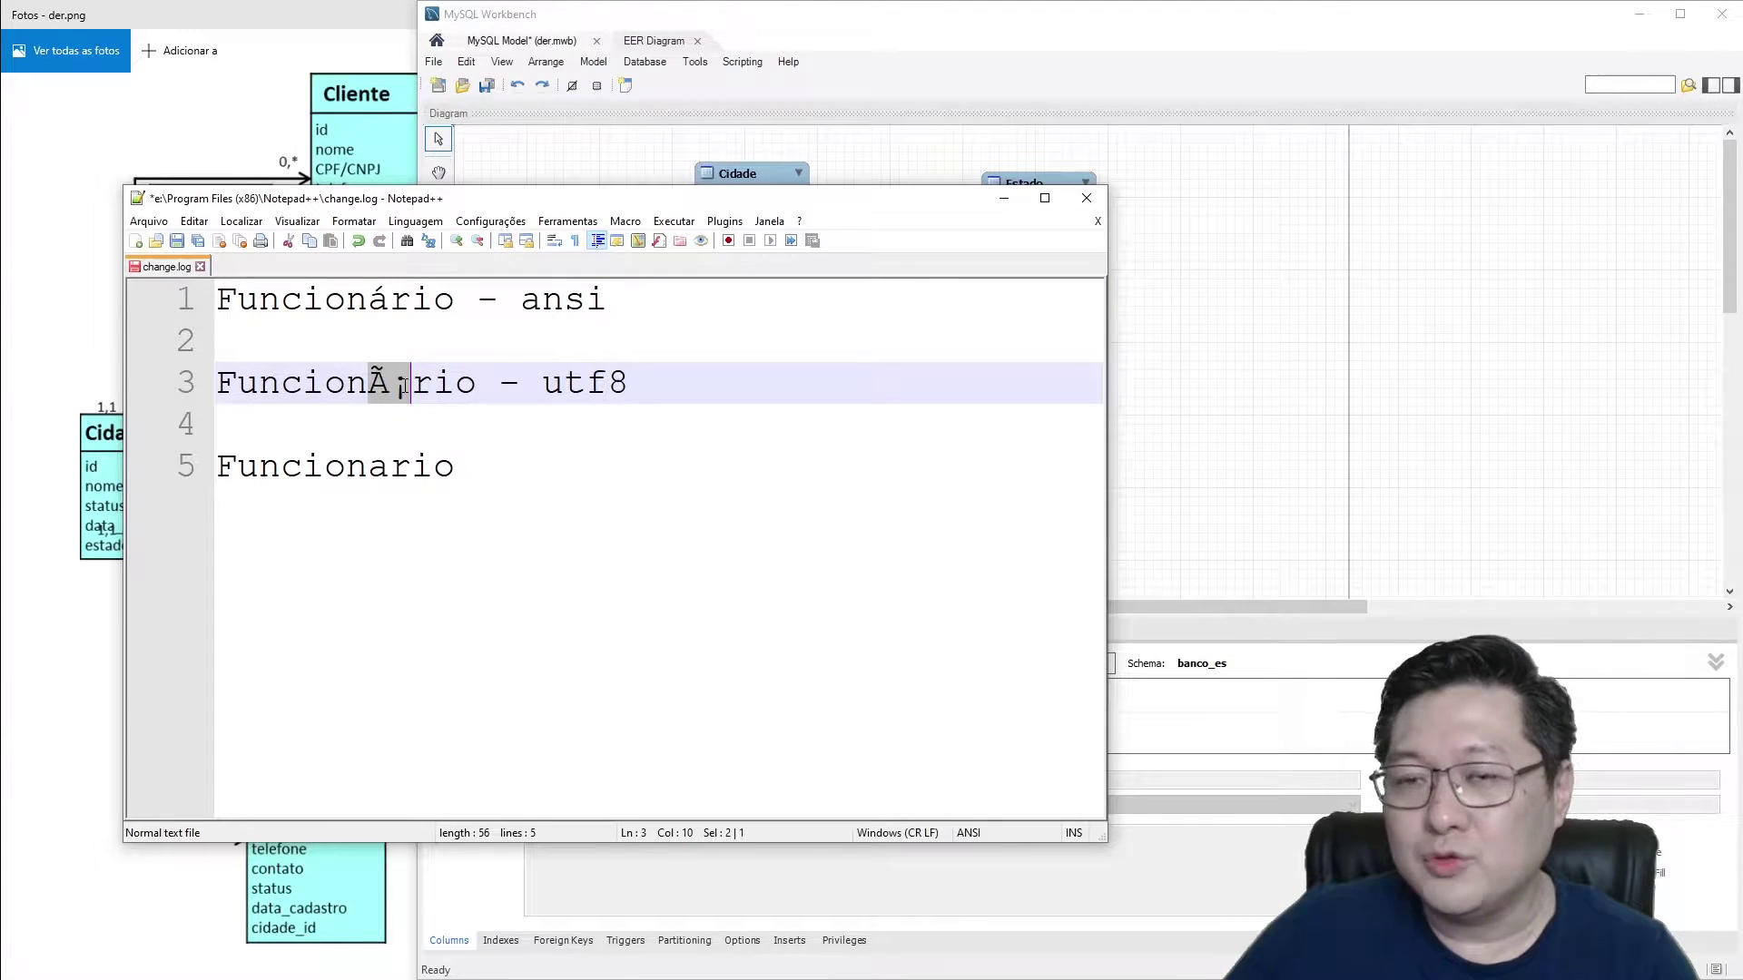
{"action": "left_click", "coordinate": [415, 223]}
{"action": "mouse_move", "coordinate": [354, 221]}
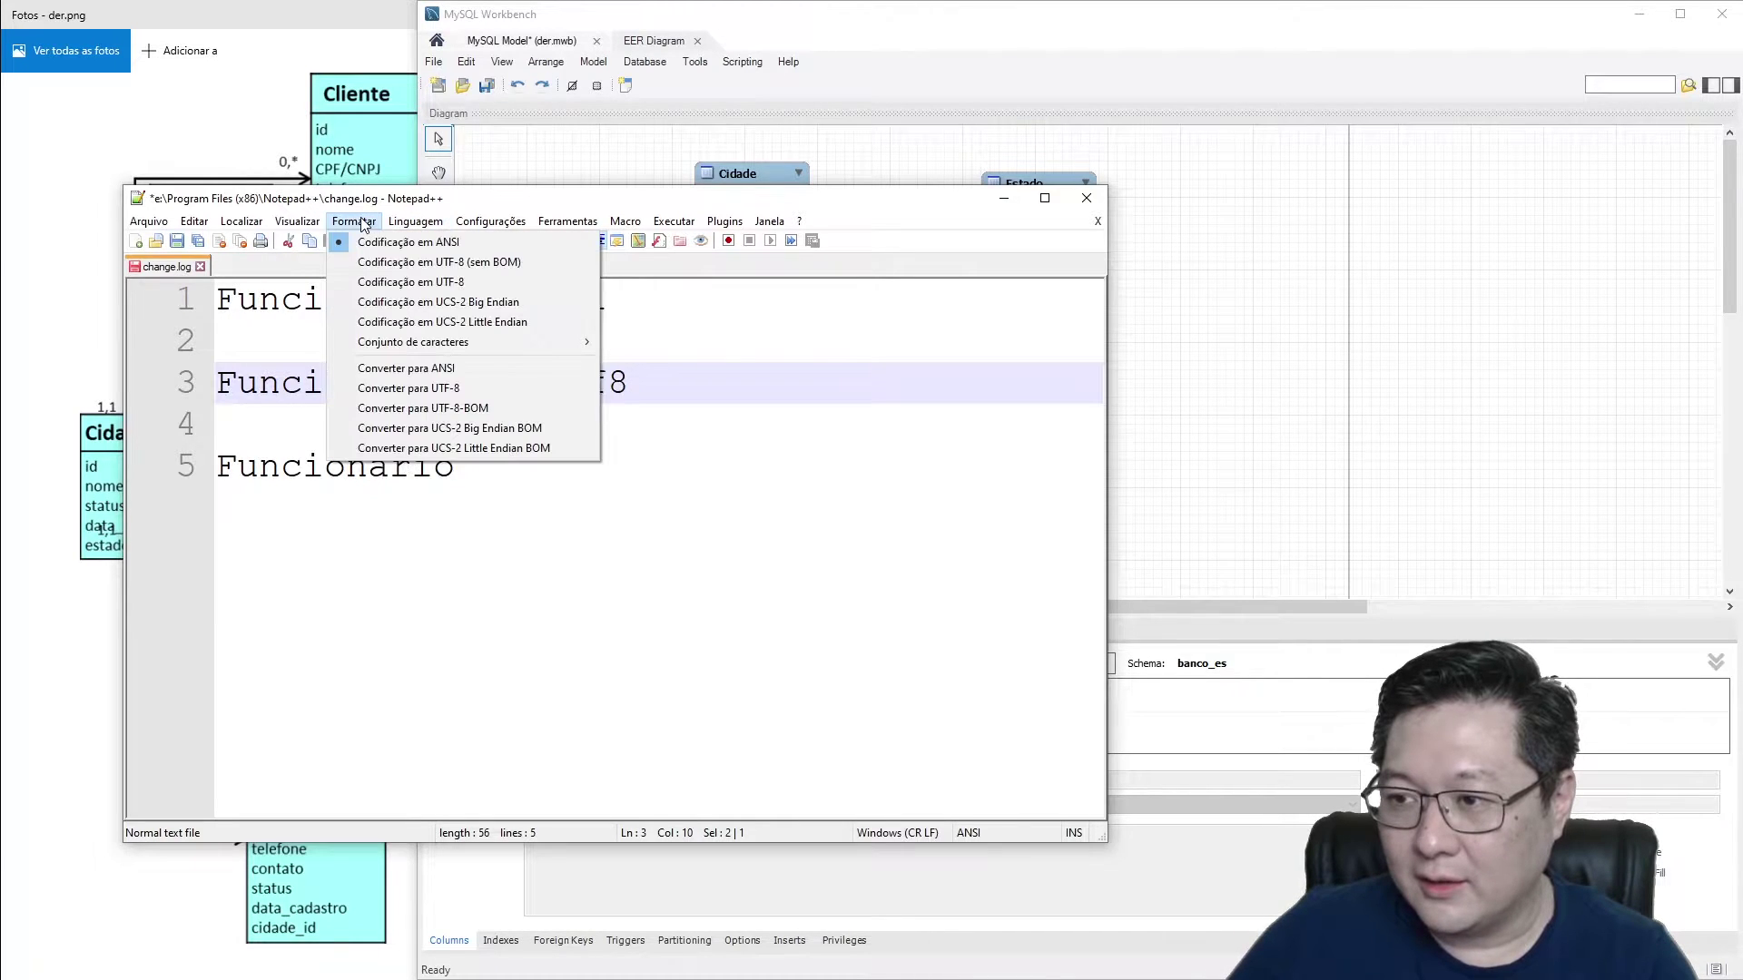
{"action": "left_click", "coordinate": [373, 284]}
{"action": "left_click", "coordinate": [510, 449]}
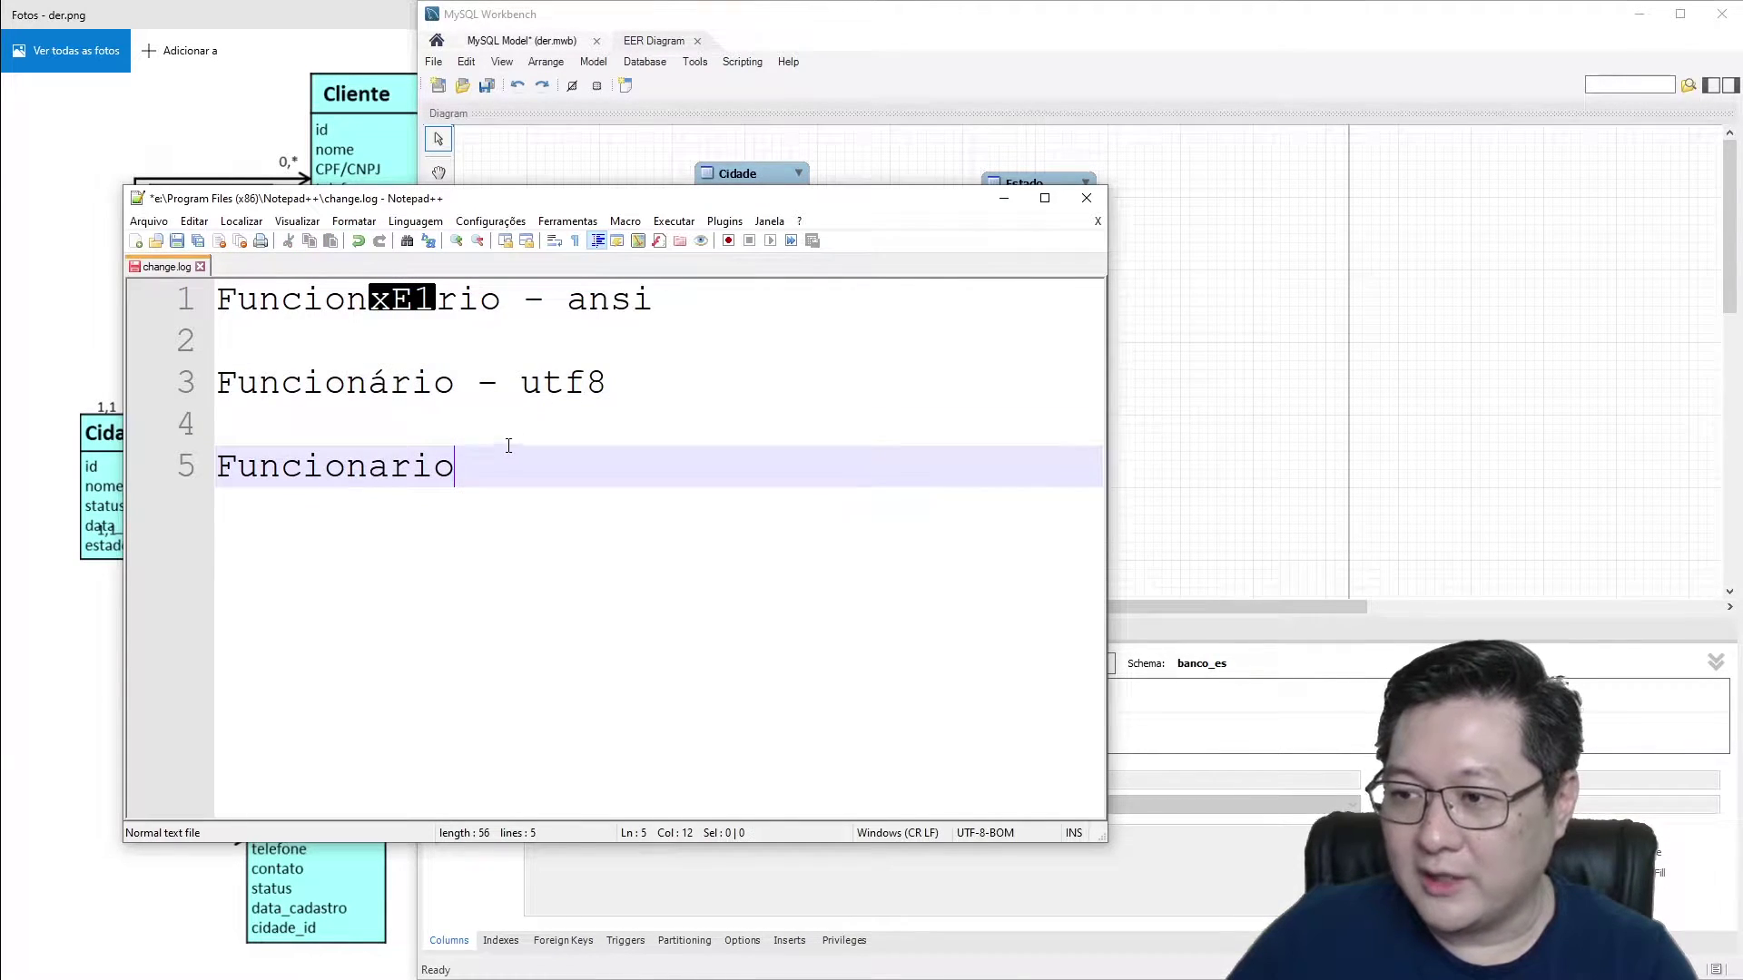
{"action": "left_click_drag", "start_coordinate": [459, 382], "coordinate": [237, 382]}
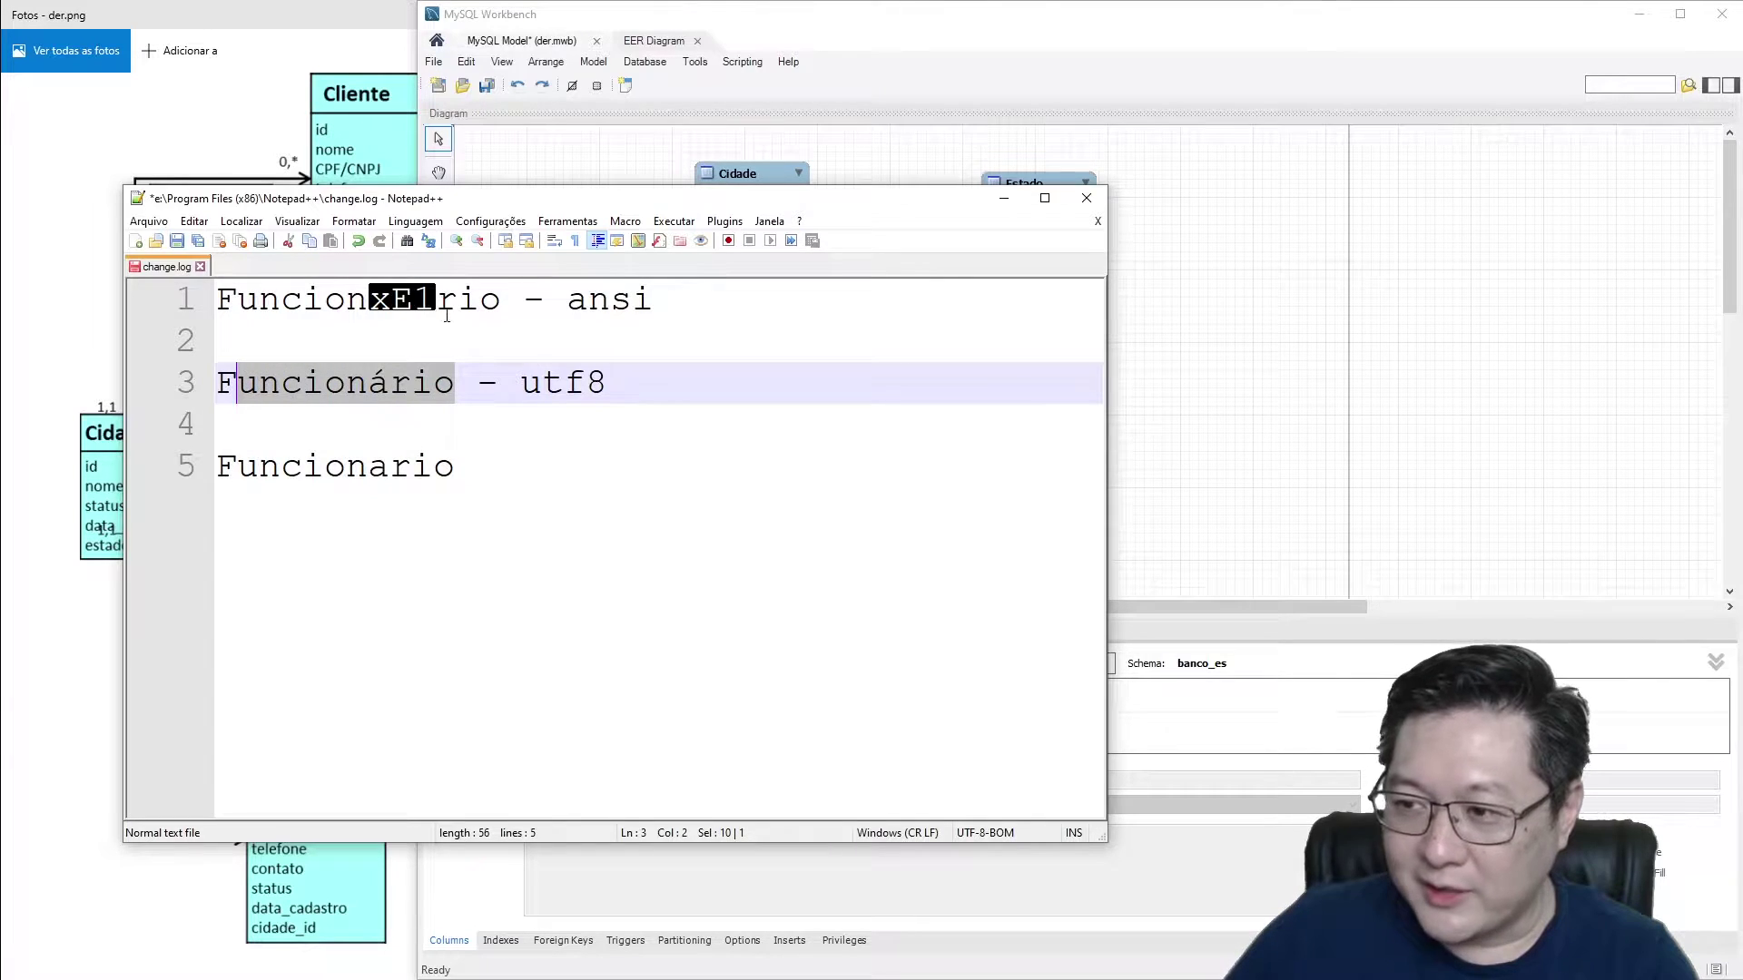
{"action": "left_click", "coordinate": [436, 300]}
{"action": "key", "text": "shift+Left"}
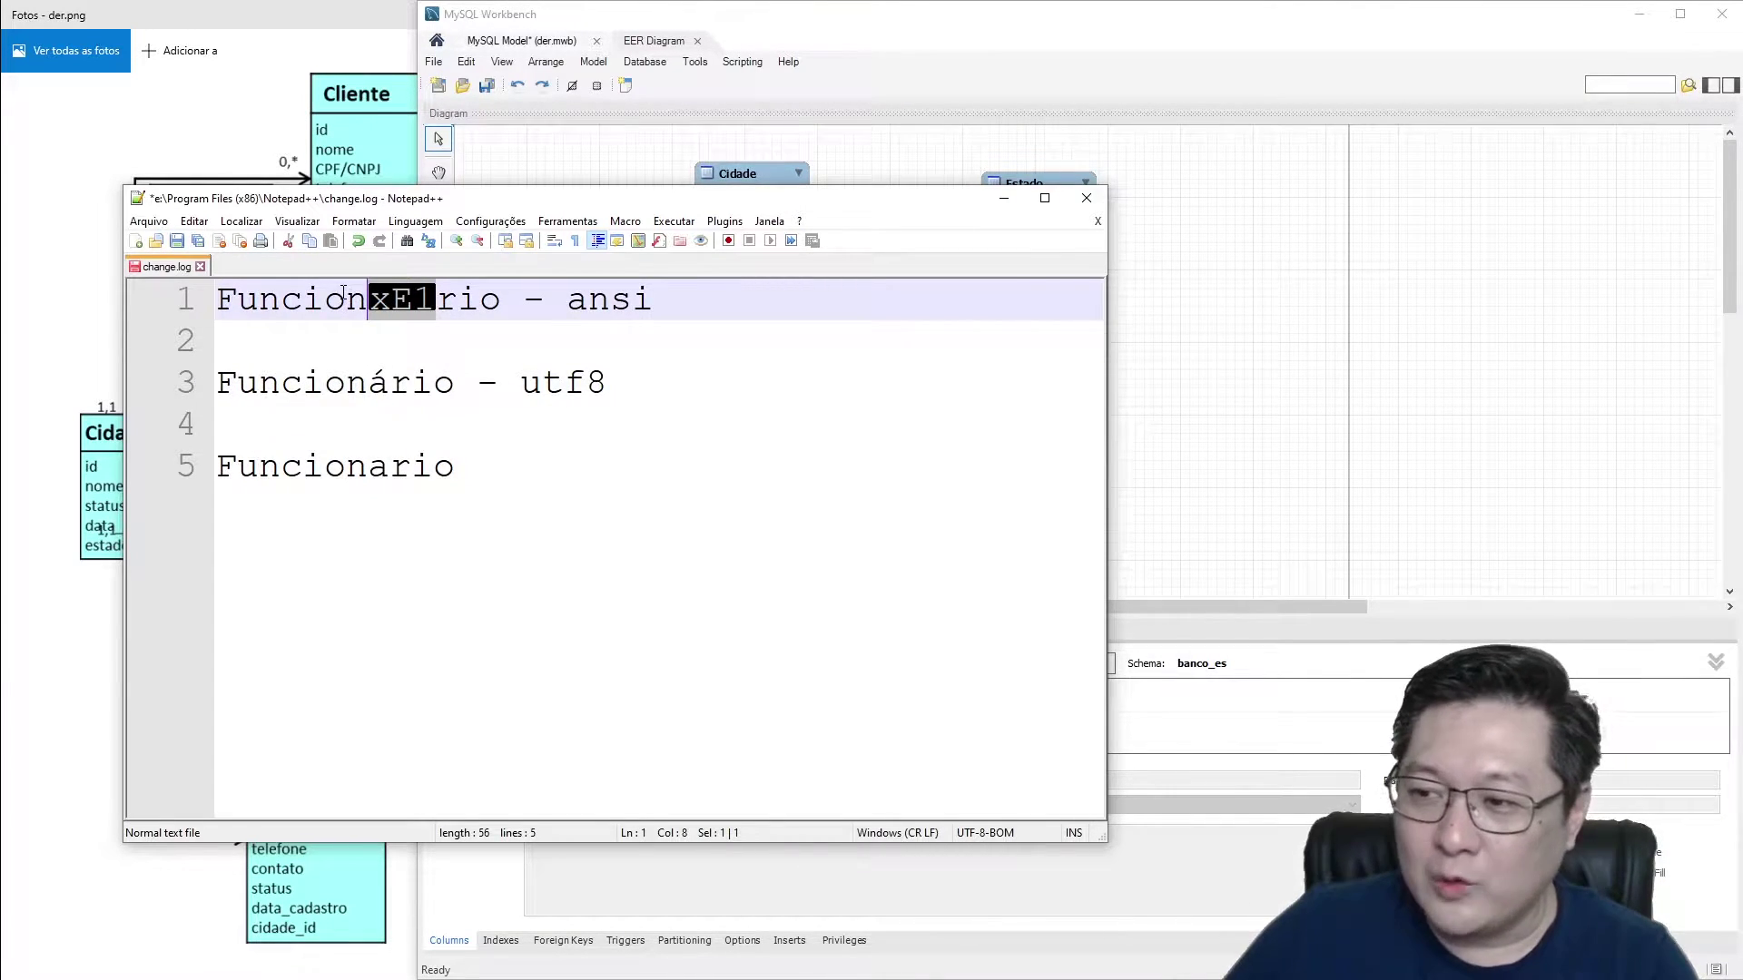
{"action": "left_click", "coordinate": [457, 467]}
{"action": "left_click_drag", "start_coordinate": [458, 467], "coordinate": [216, 466]}
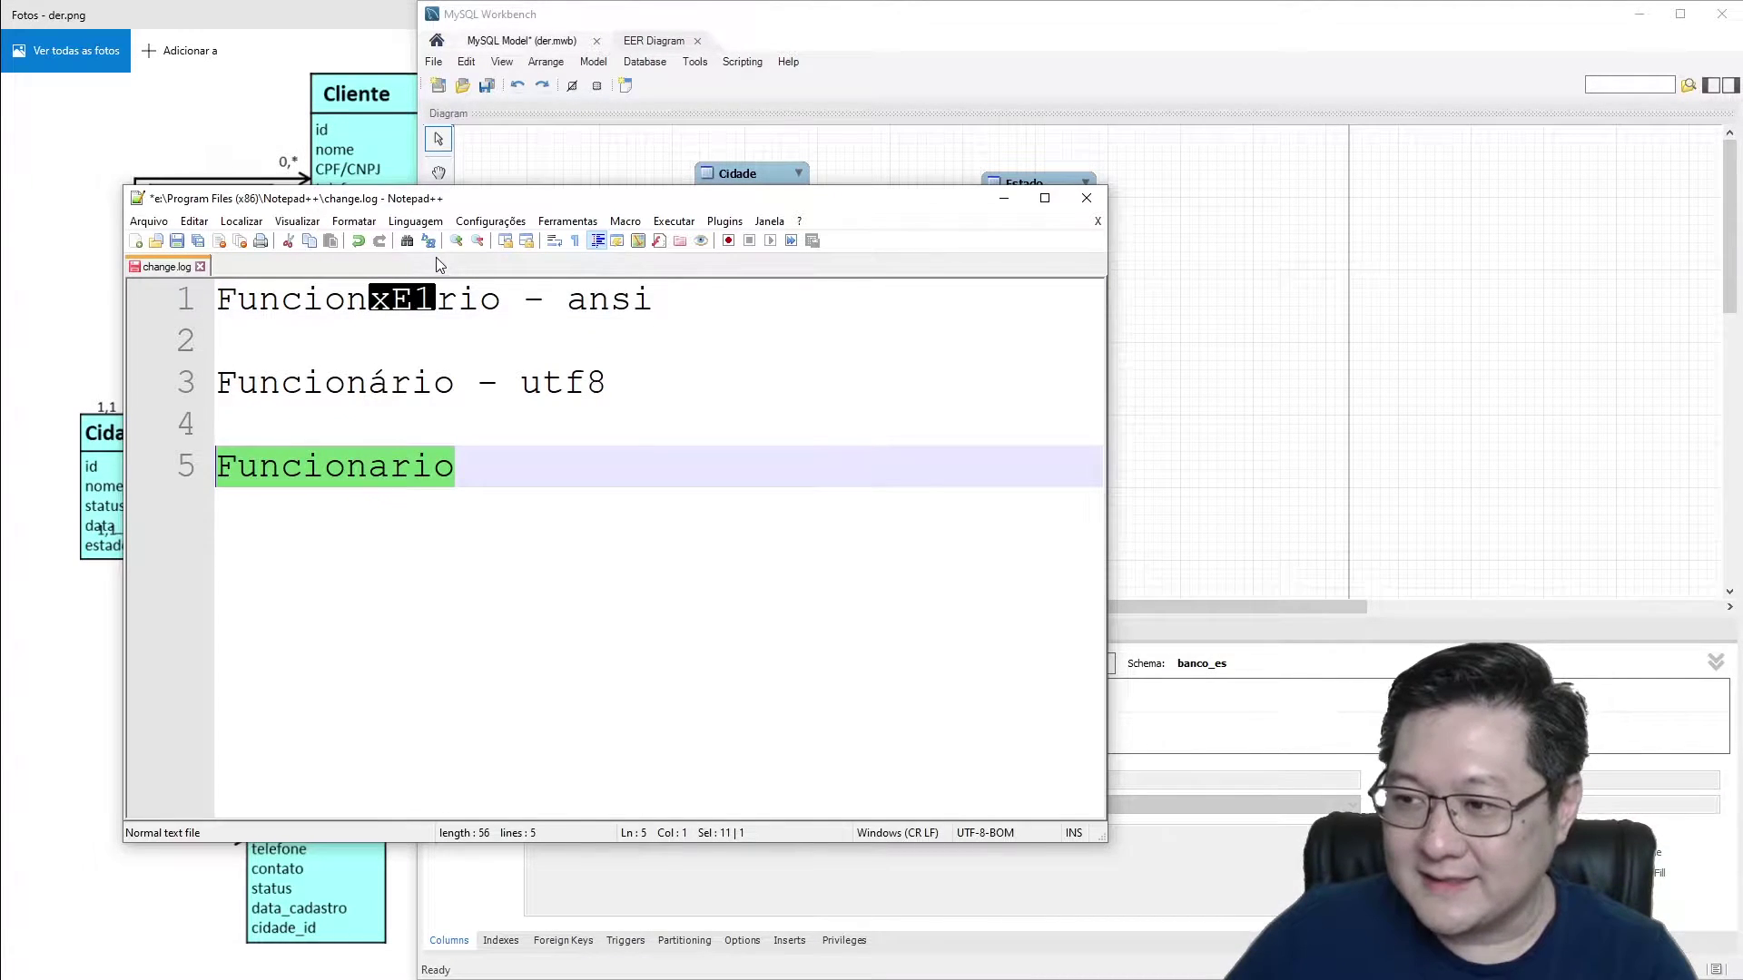
Step: Switch the text's encoding to ANSI and back to UTF-8 to compare the spellings
{"action": "left_click", "coordinate": [415, 224]}
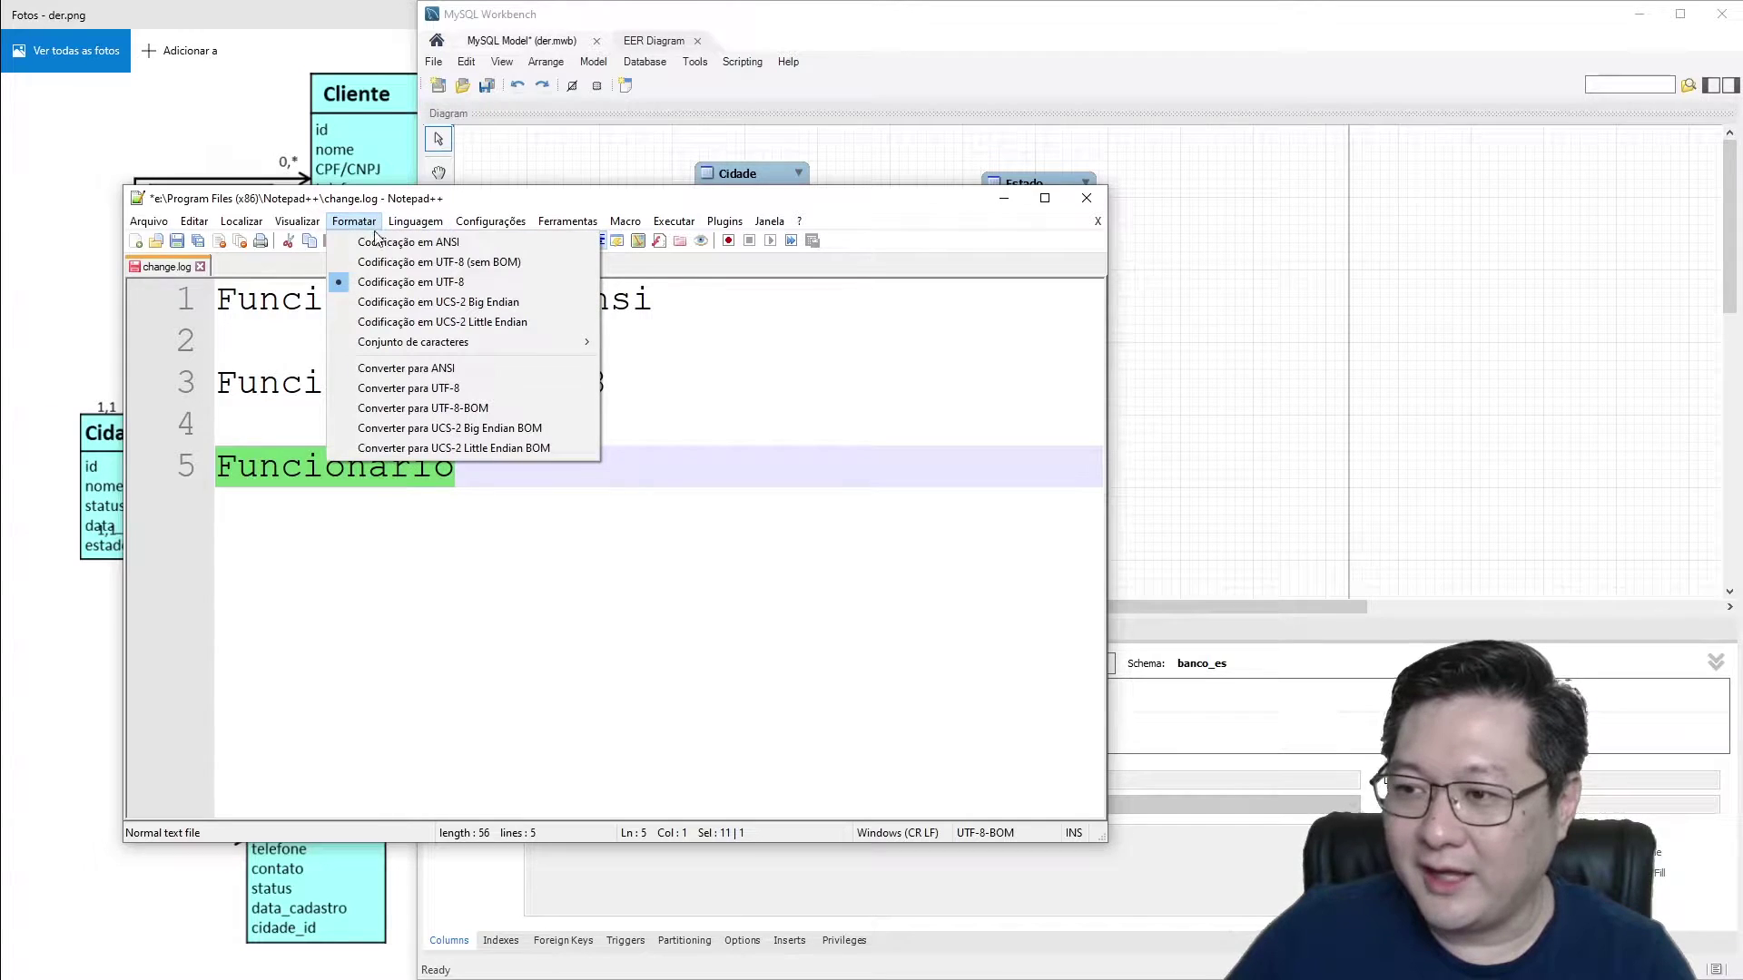
{"action": "left_click", "coordinate": [381, 240]}
{"action": "left_click", "coordinate": [377, 227]}
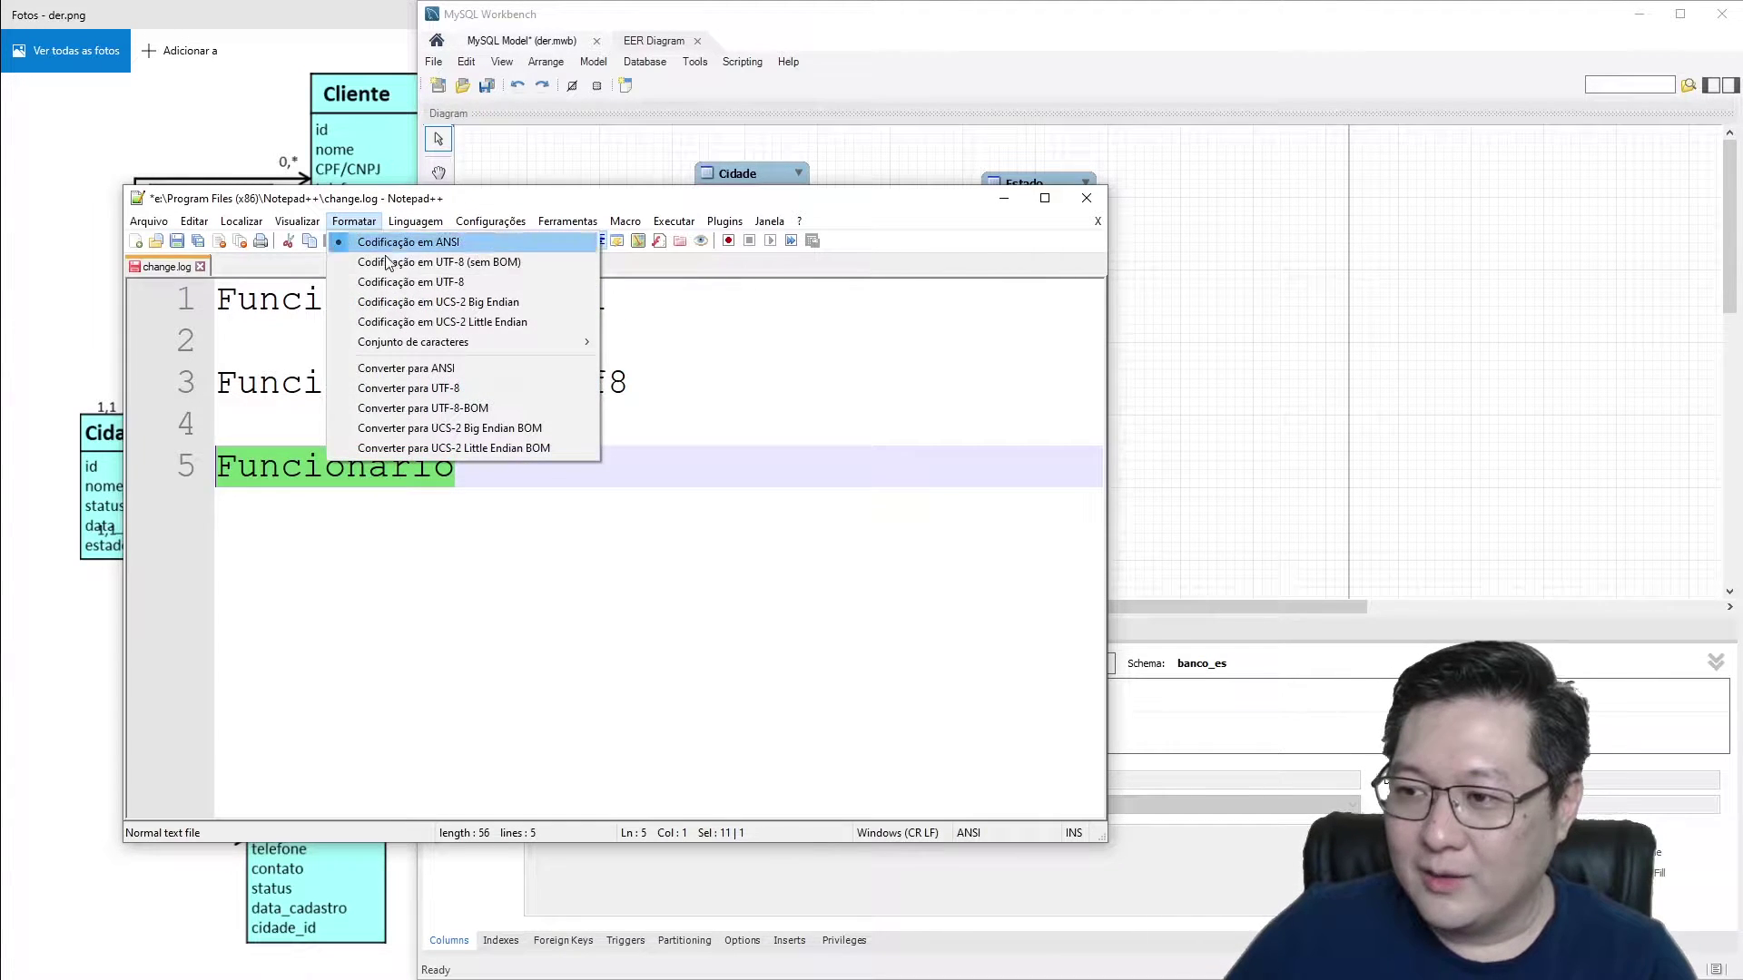
{"action": "left_click", "coordinate": [491, 281]}
{"action": "left_click", "coordinate": [524, 472]}
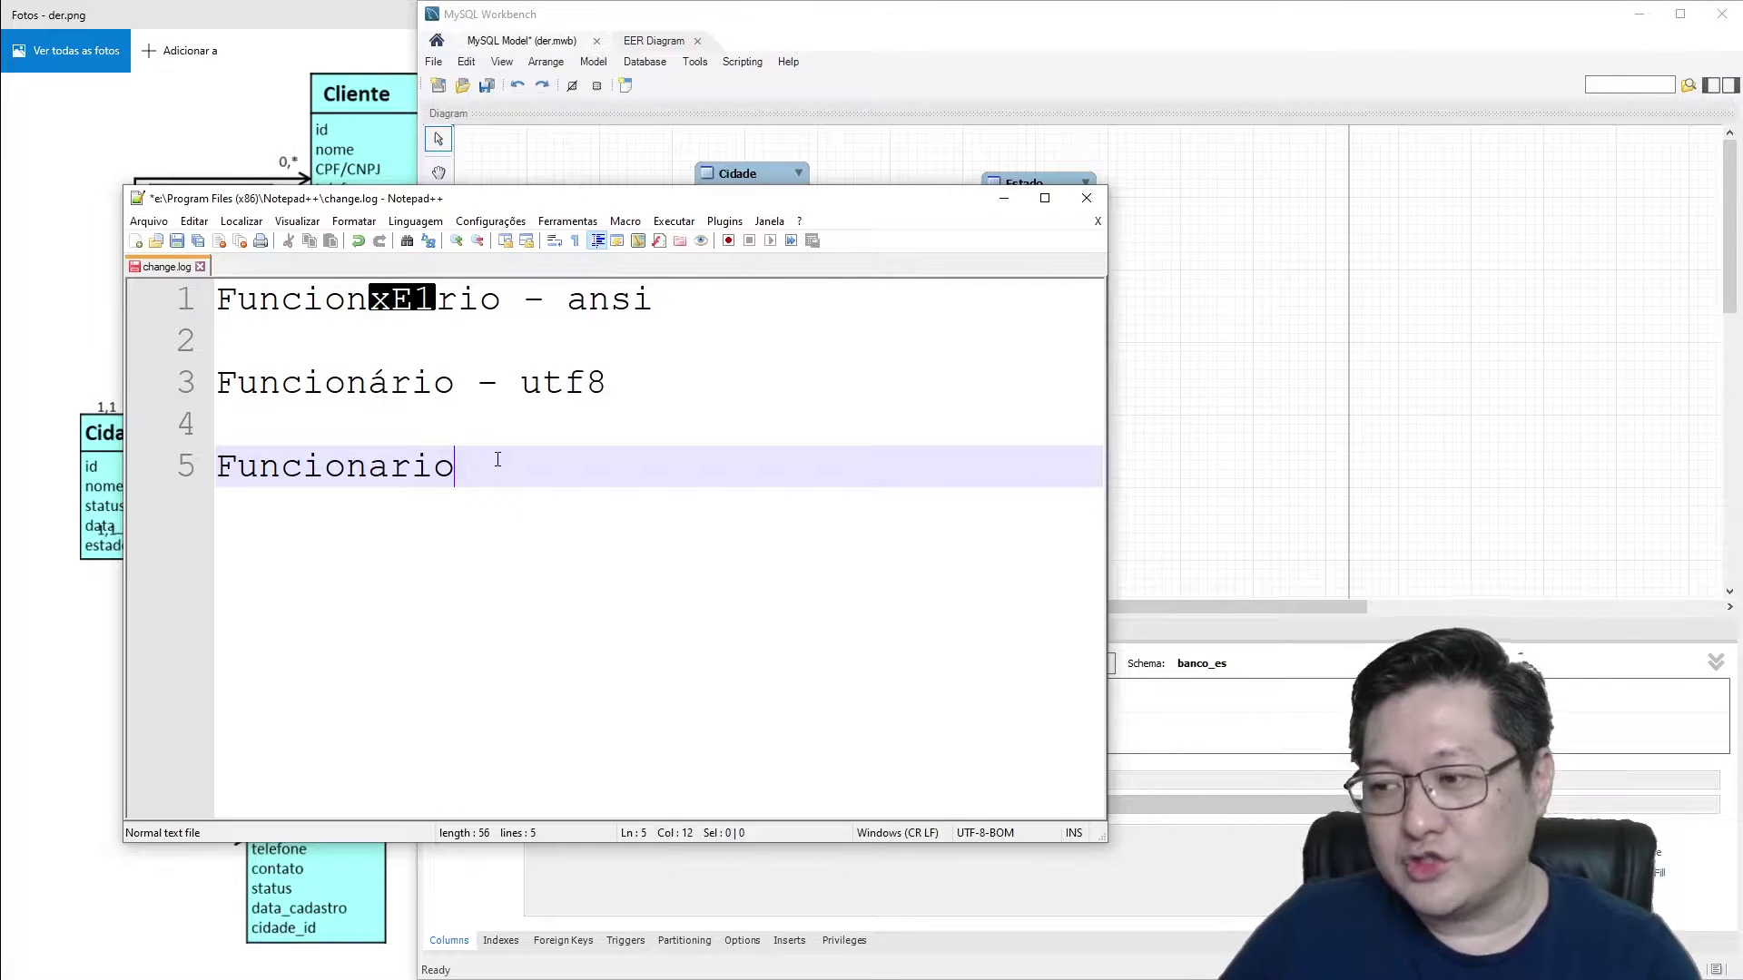
Step: Compare the ansi and utf8 spellings in the text with the unaccented Funcionario and the table name in the MySQL Workbench diagram
{"action": "left_click_drag", "start_coordinate": [460, 465], "coordinate": [223, 469]}
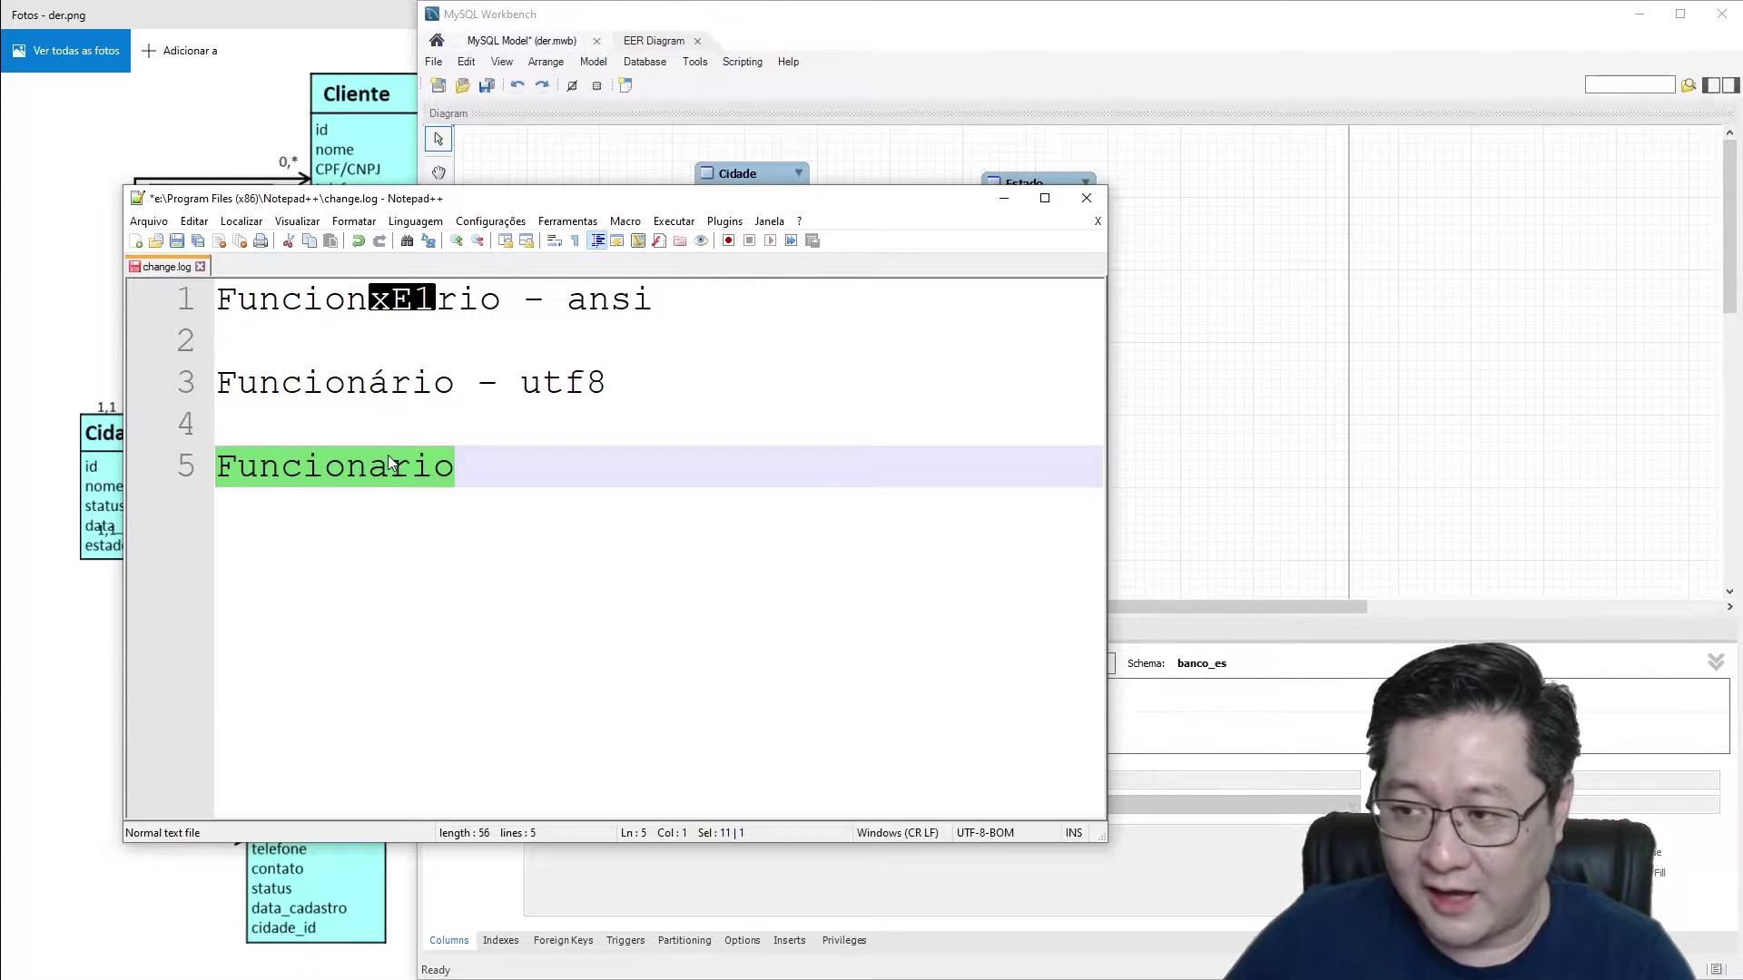
{"action": "left_click", "coordinate": [1280, 343]}
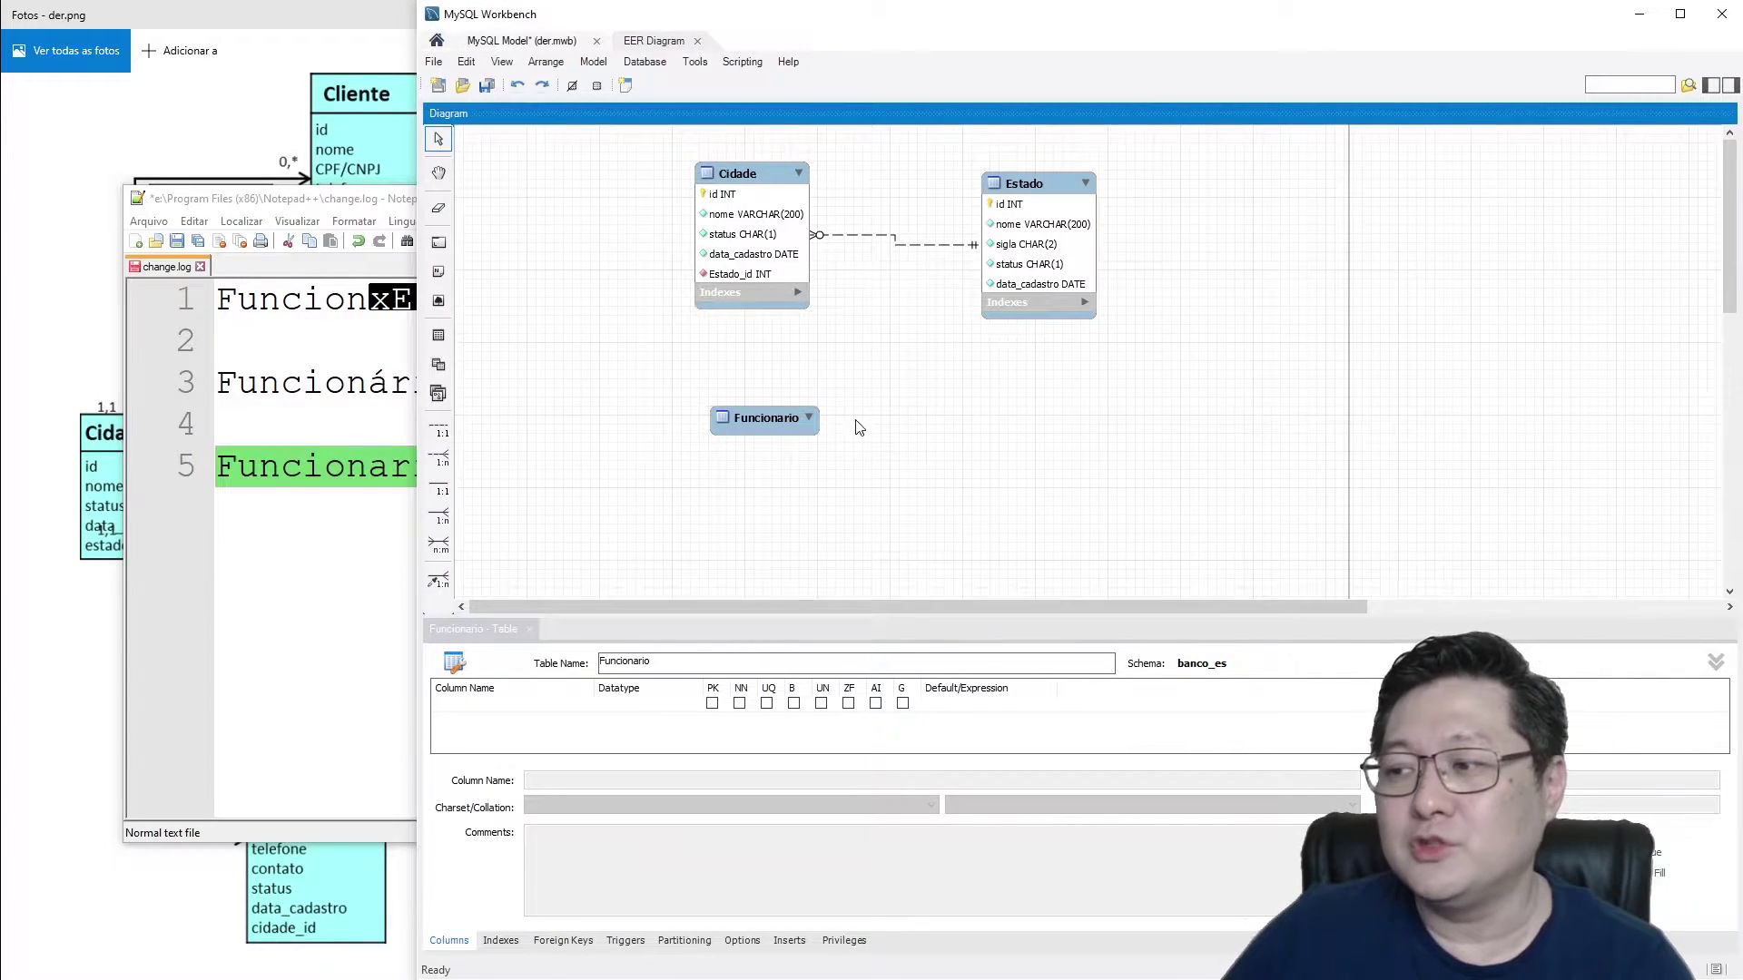
{"action": "left_click", "coordinate": [413, 549]}
{"action": "left_click_drag", "start_coordinate": [455, 382], "coordinate": [216, 382]}
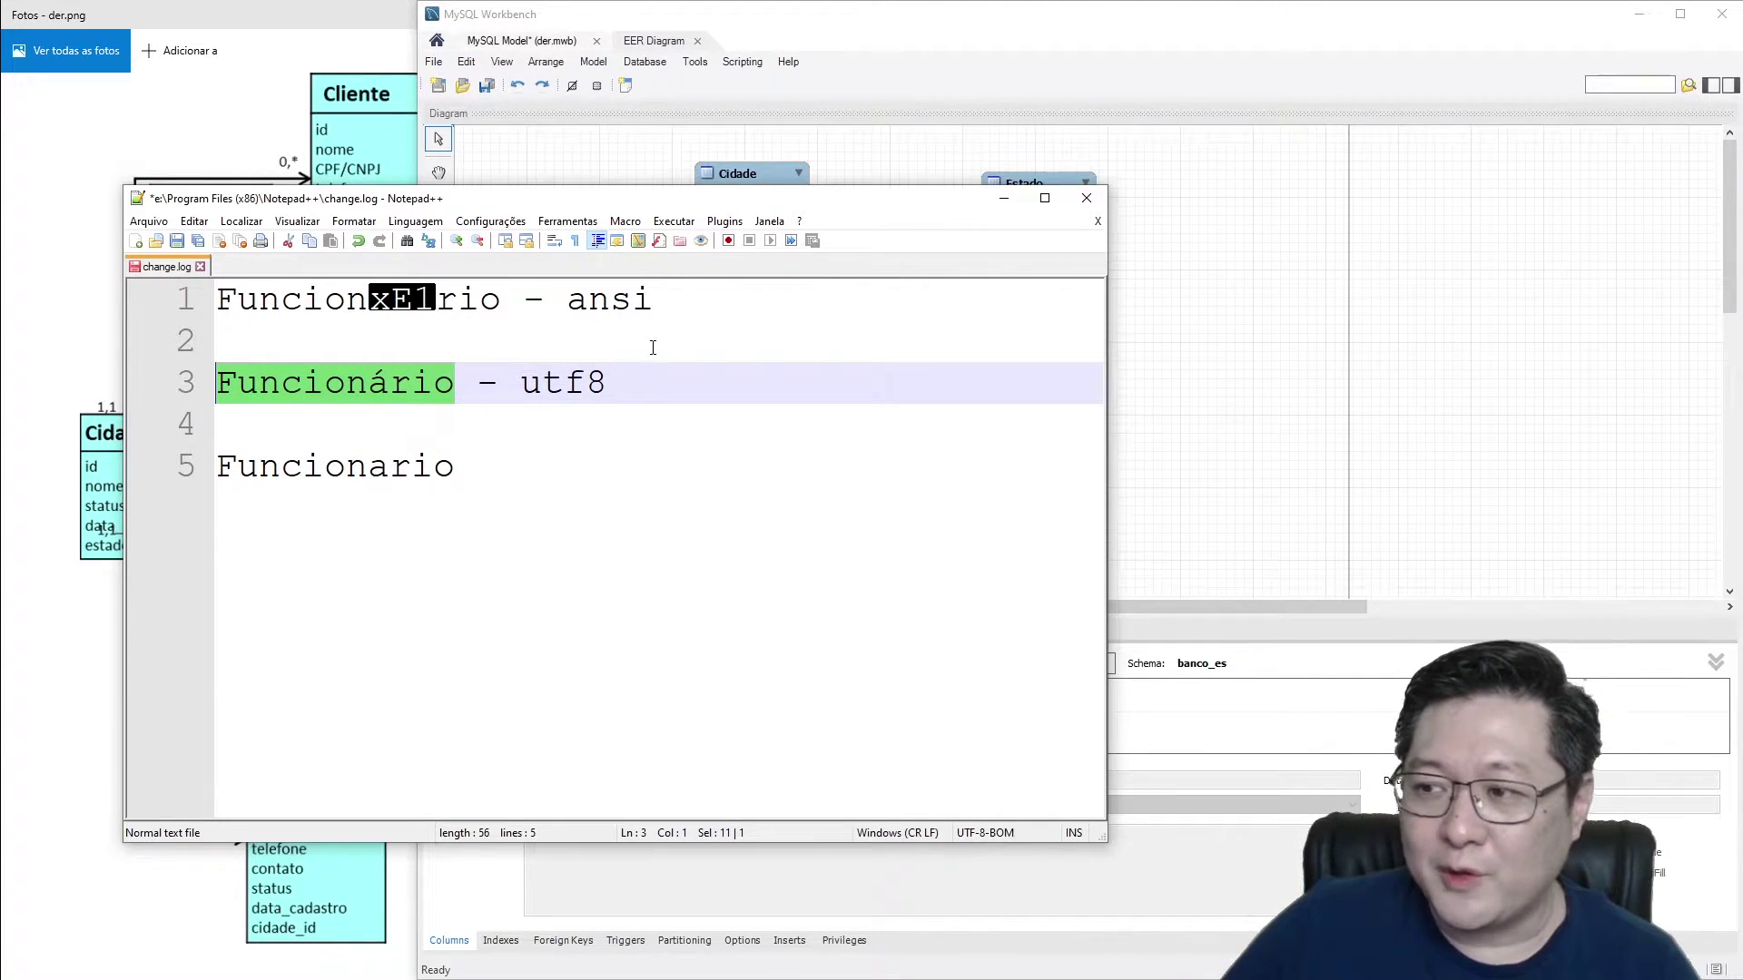
{"action": "left_click_drag", "start_coordinate": [589, 299], "coordinate": [678, 291]}
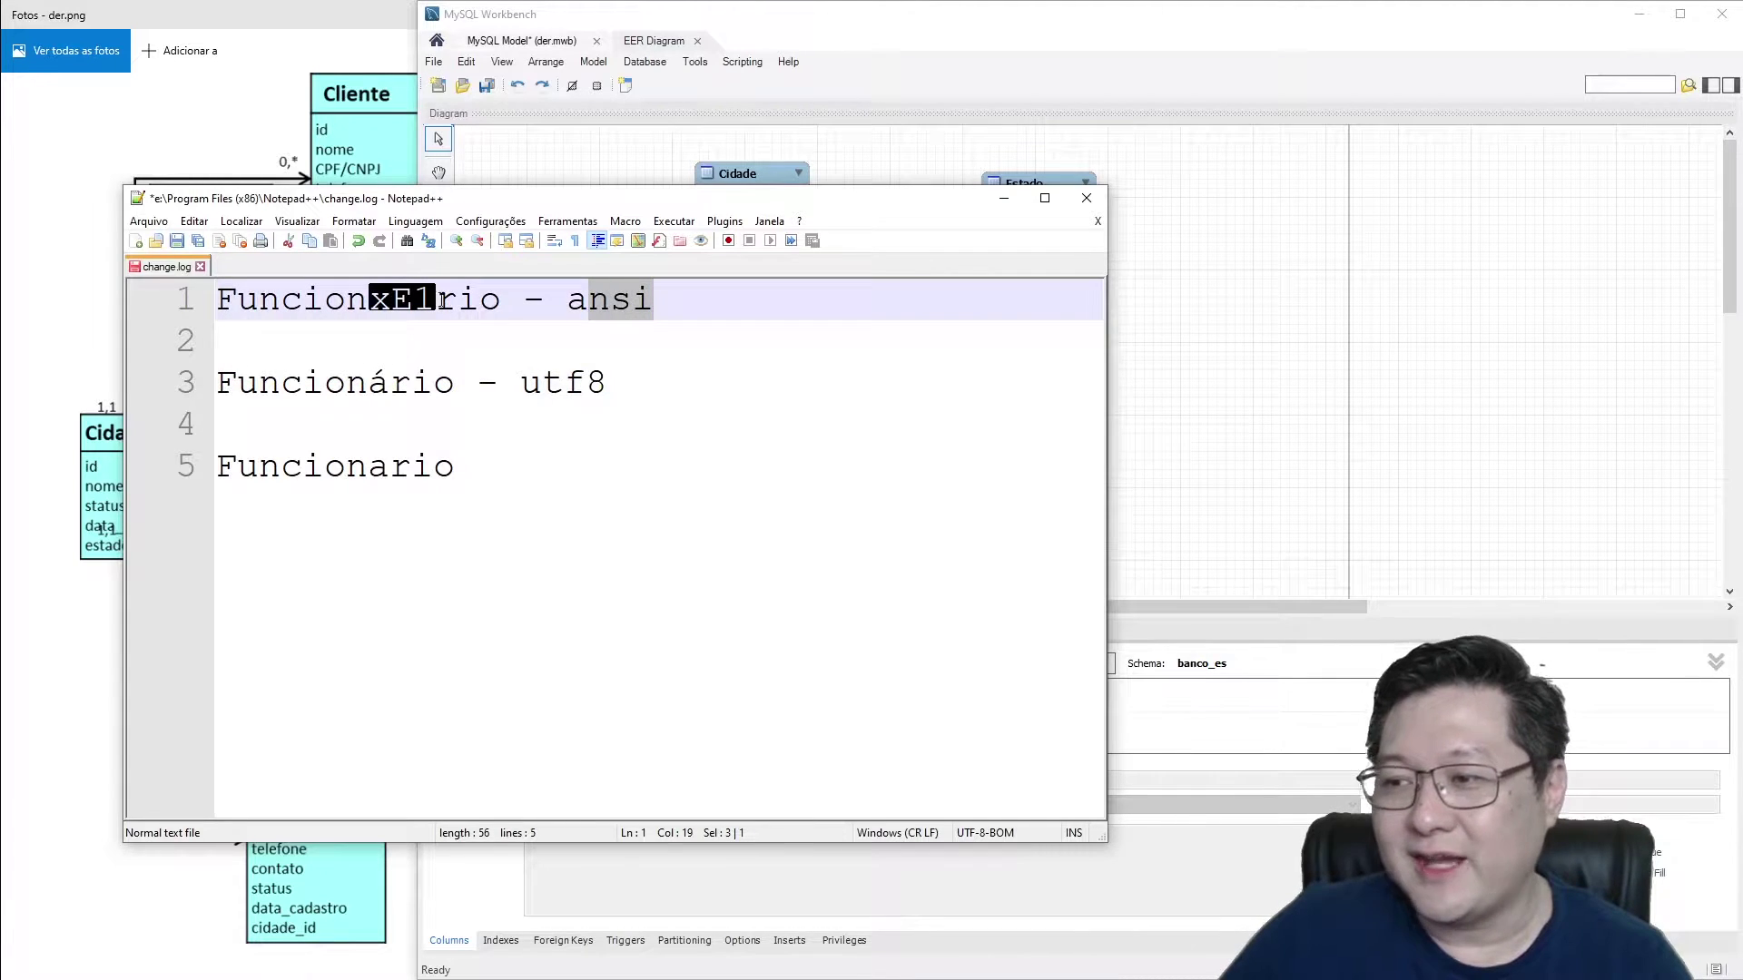
{"action": "left_click", "coordinate": [678, 292]}
{"action": "left_click_drag", "start_coordinate": [454, 382], "coordinate": [216, 381]}
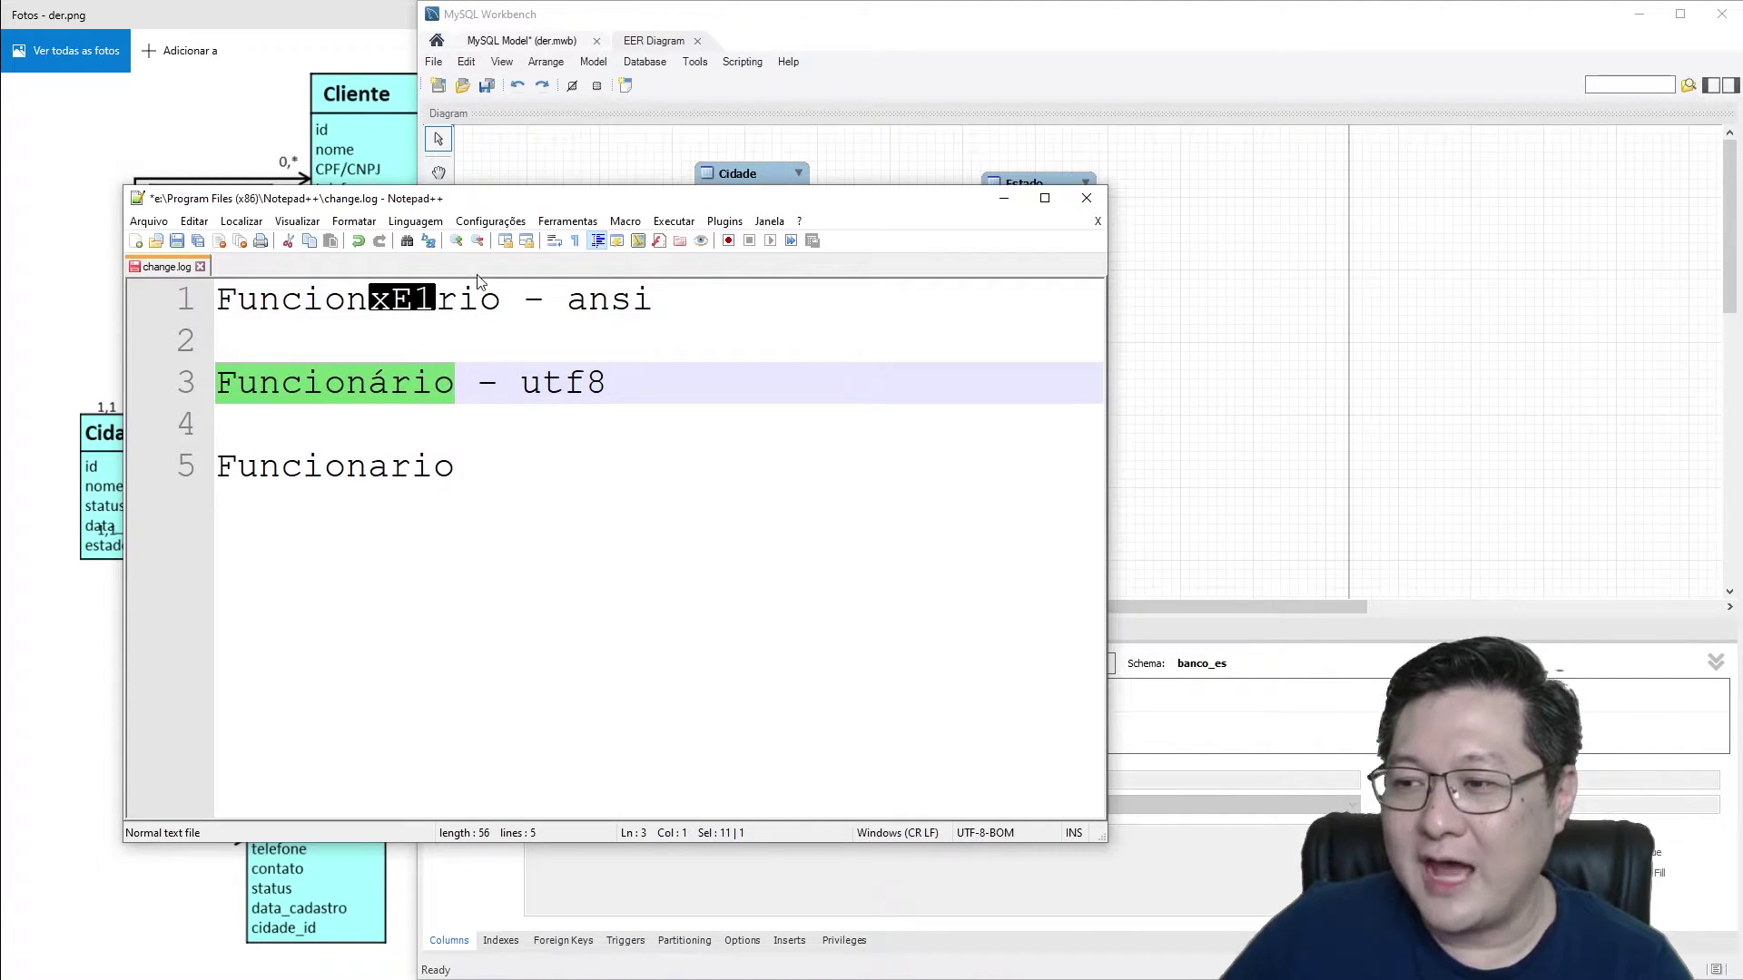
{"action": "left_click_drag", "start_coordinate": [501, 300], "coordinate": [218, 300]}
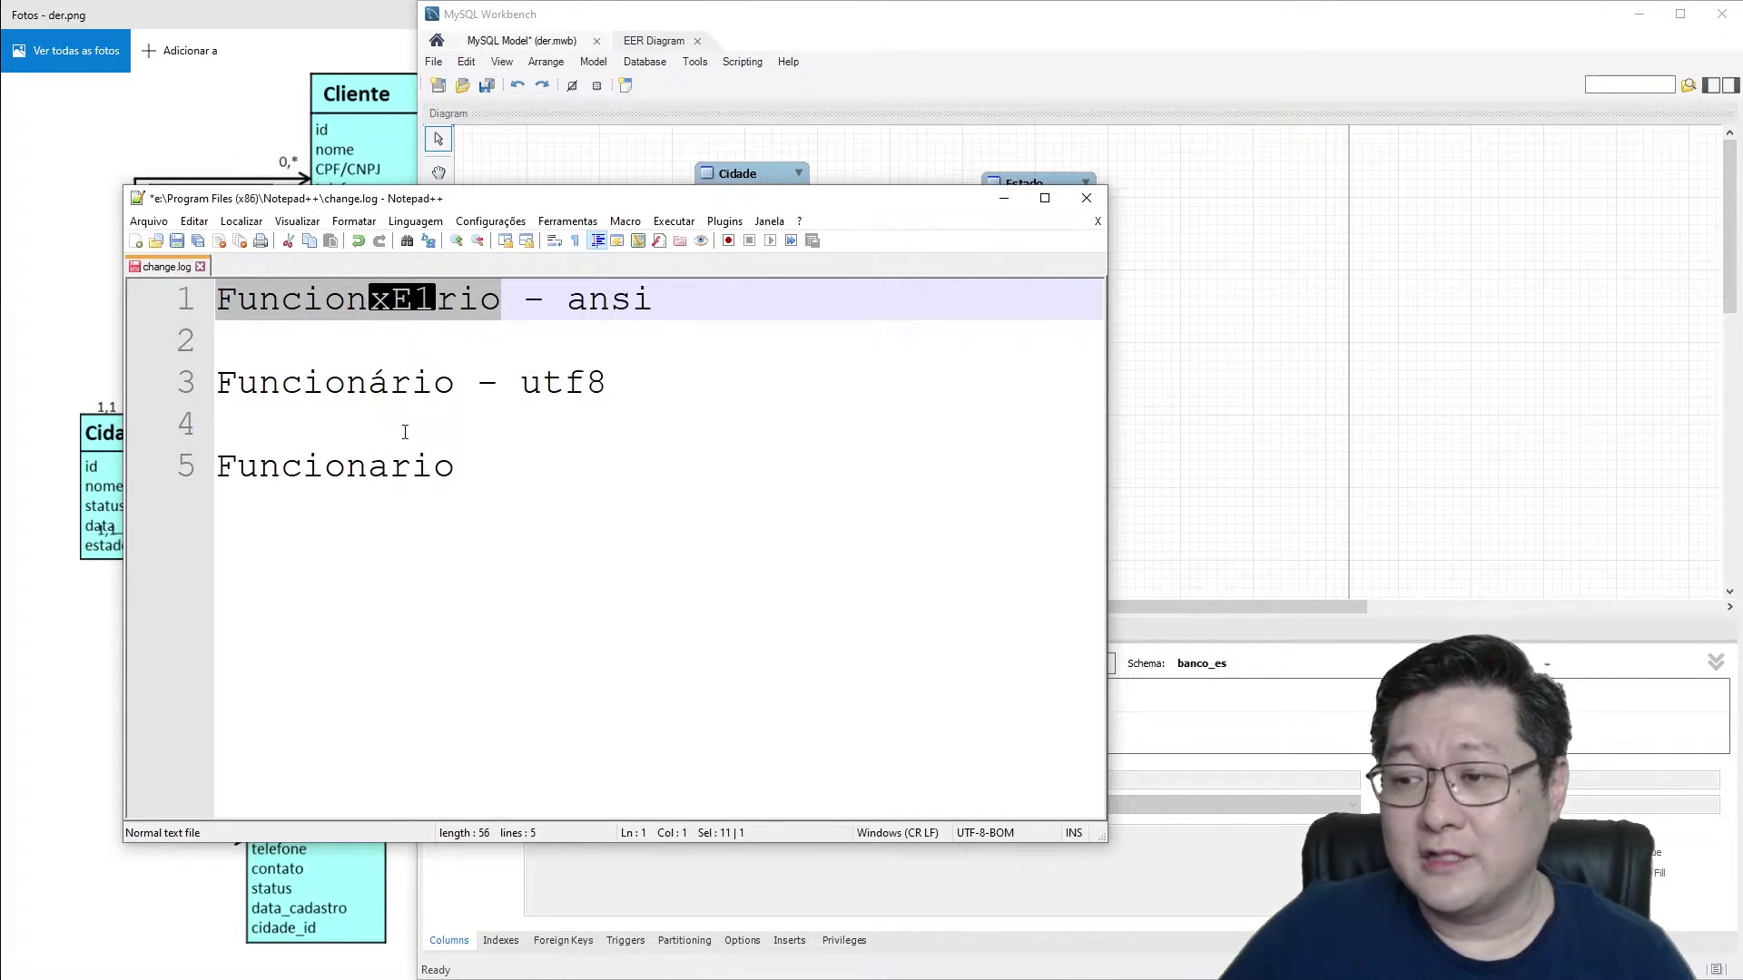
{"action": "double_click", "coordinate": [463, 372]}
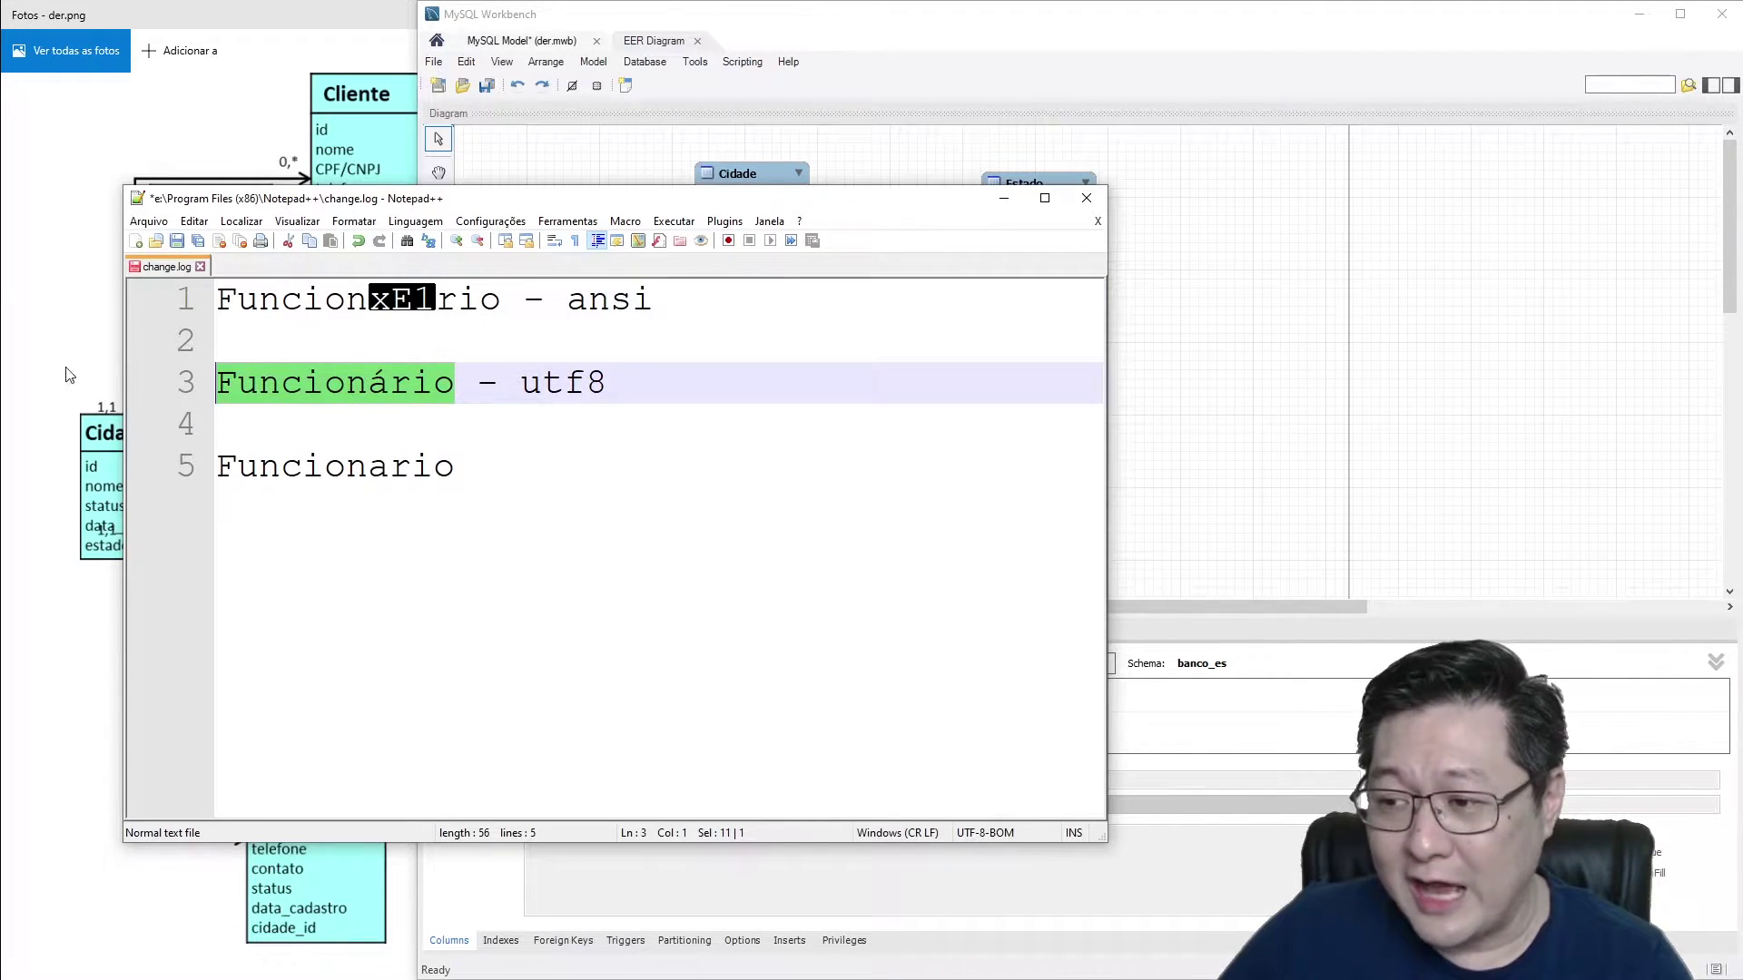
{"action": "left_click", "coordinate": [369, 300]}
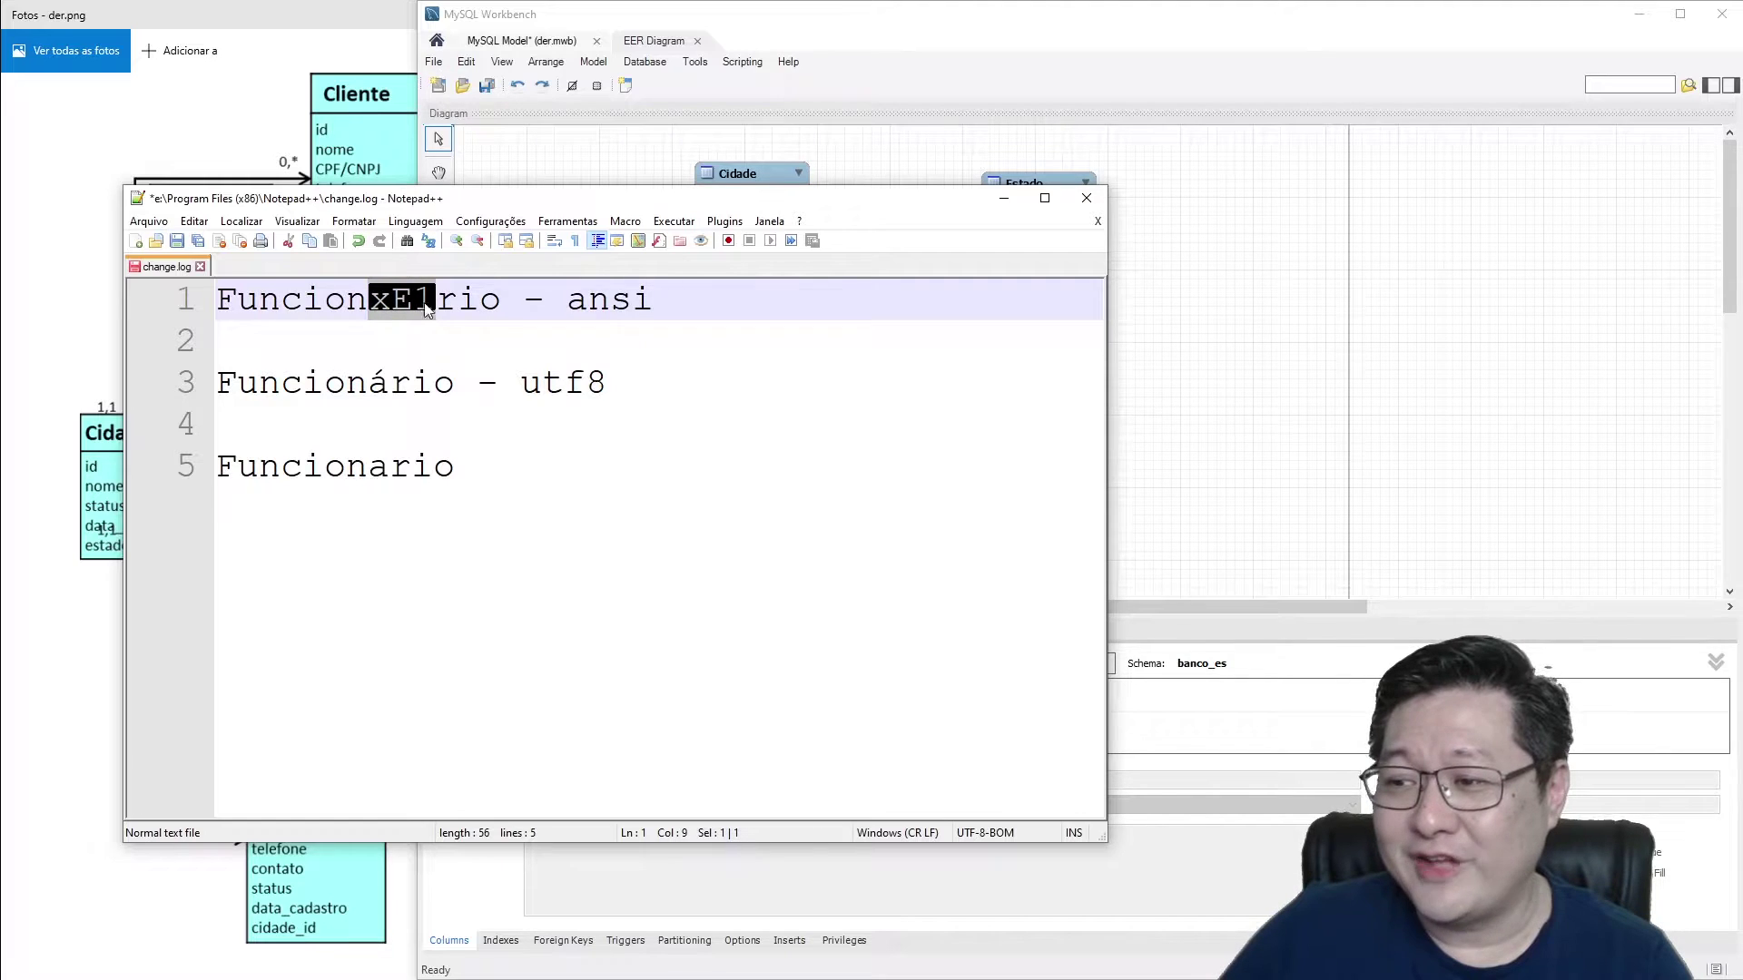
{"action": "left_click", "coordinate": [504, 301]}
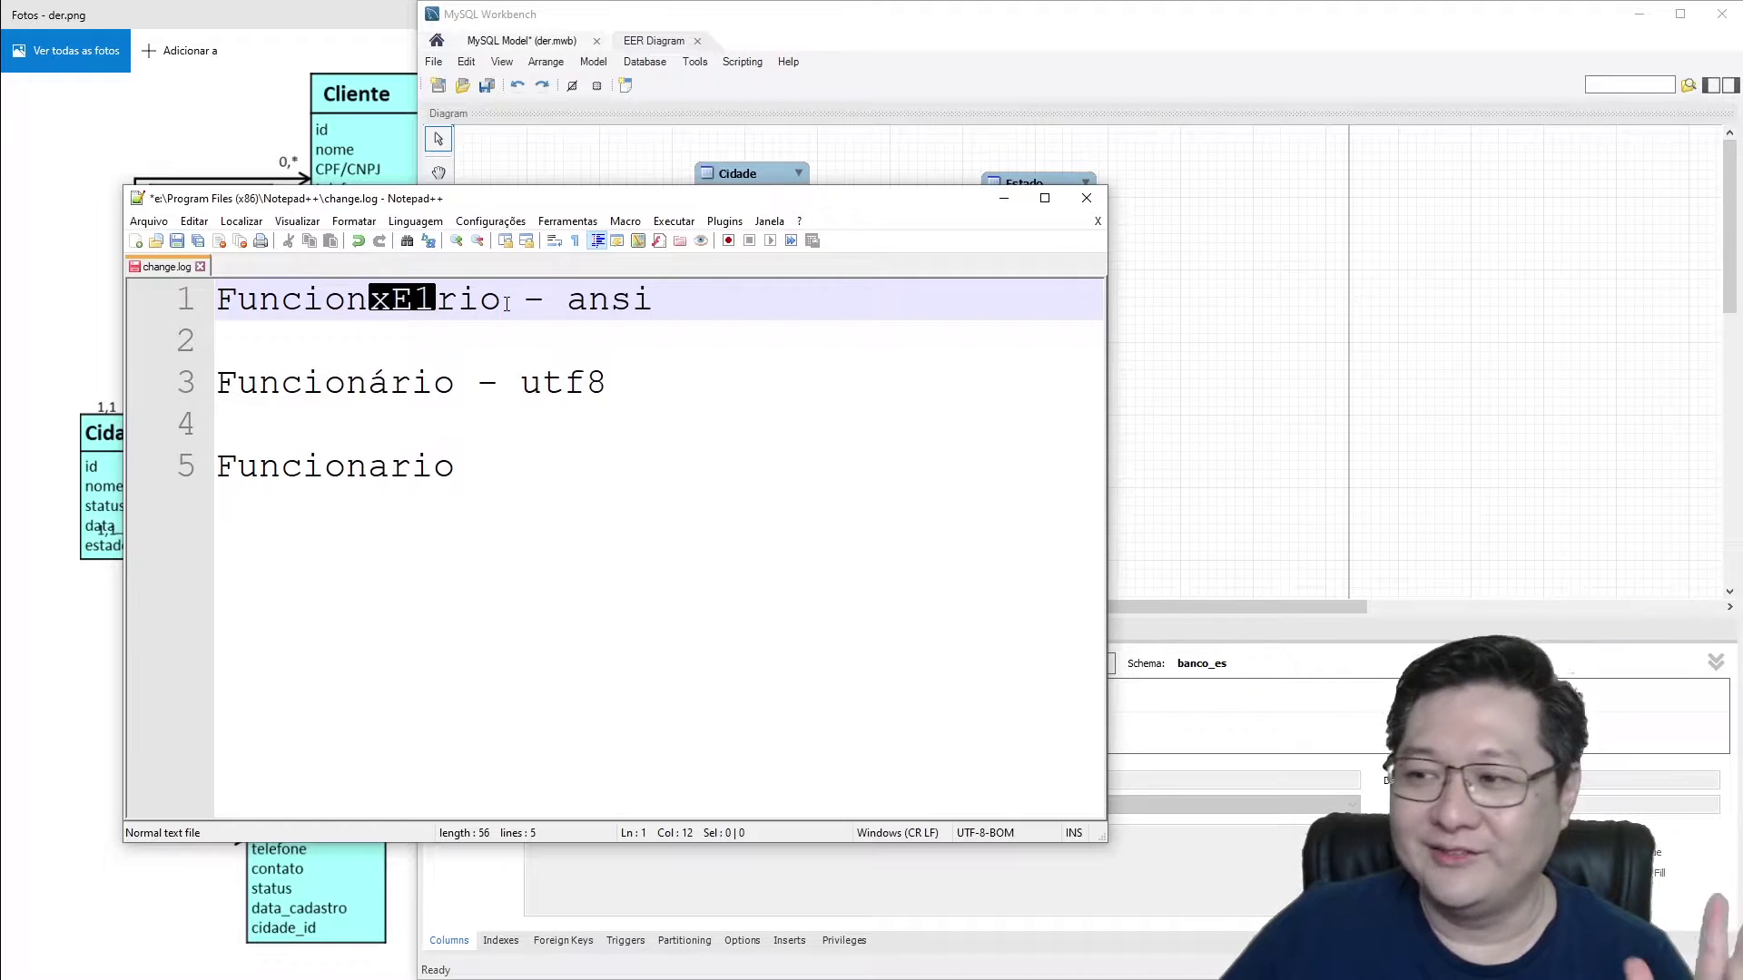
{"action": "left_click_drag", "start_coordinate": [505, 301], "coordinate": [165, 313]}
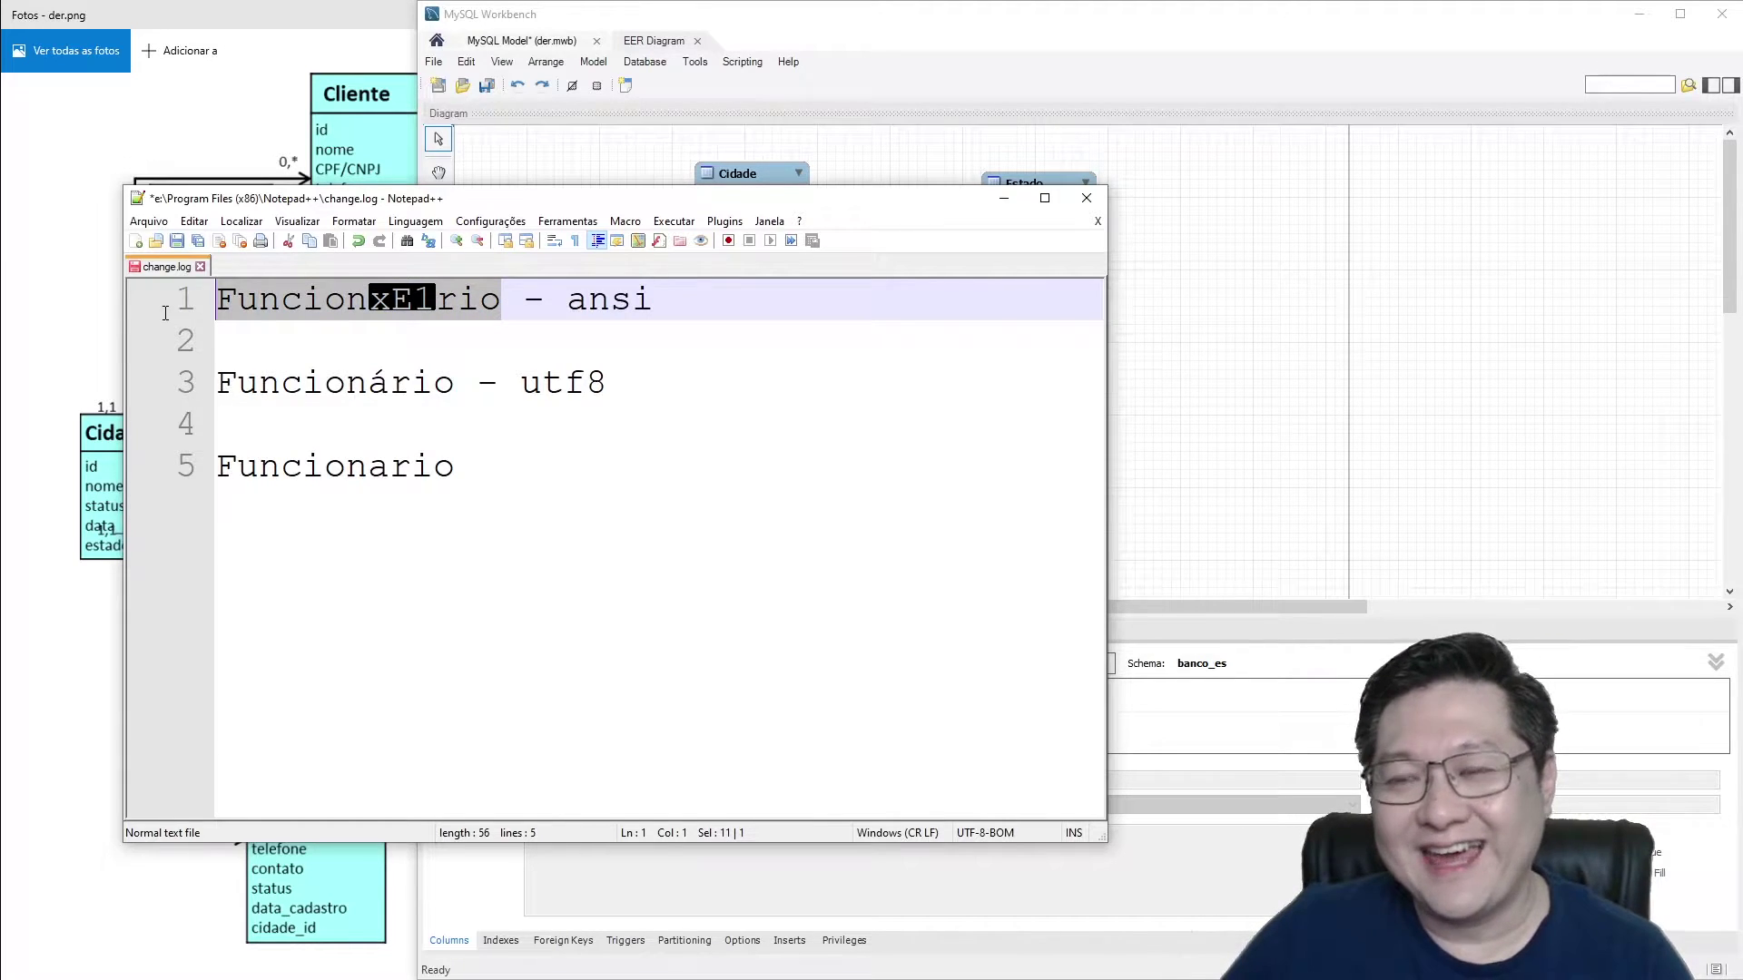
Step: Switch to MySQL Workbench and move the Funcionario table closer to Cidade, just below and to its left
{"action": "left_click", "coordinate": [1171, 378]}
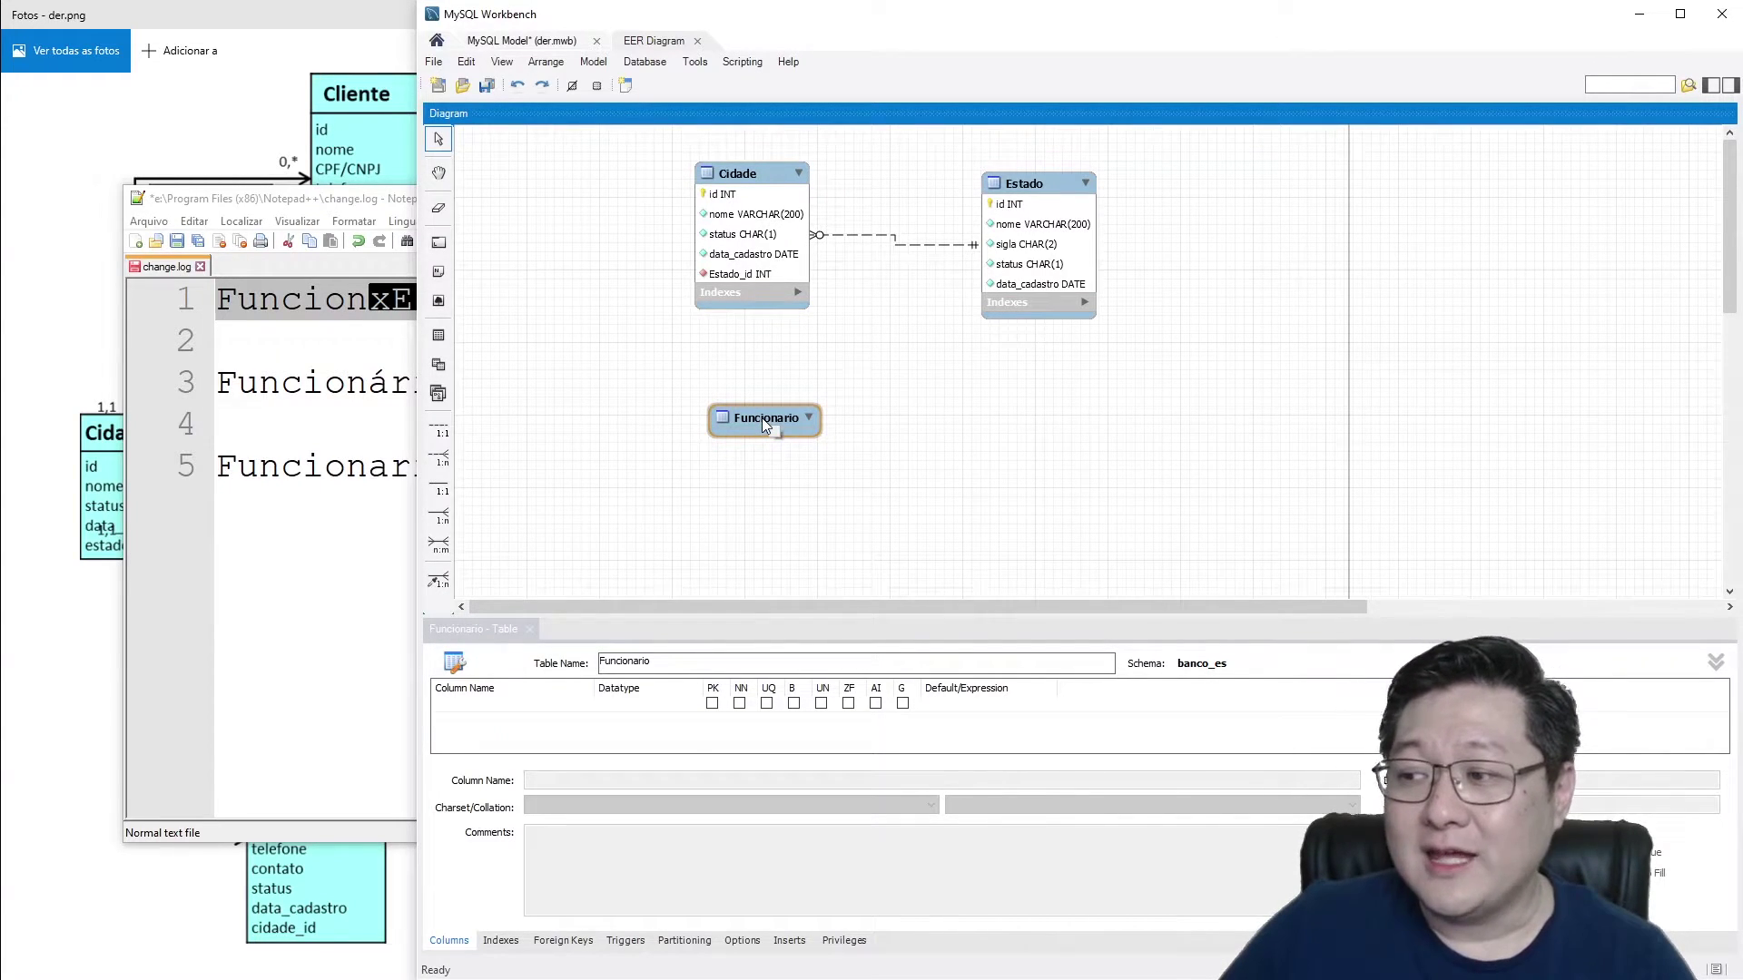
{"action": "left_click_drag", "start_coordinate": [762, 419], "coordinate": [644, 351]}
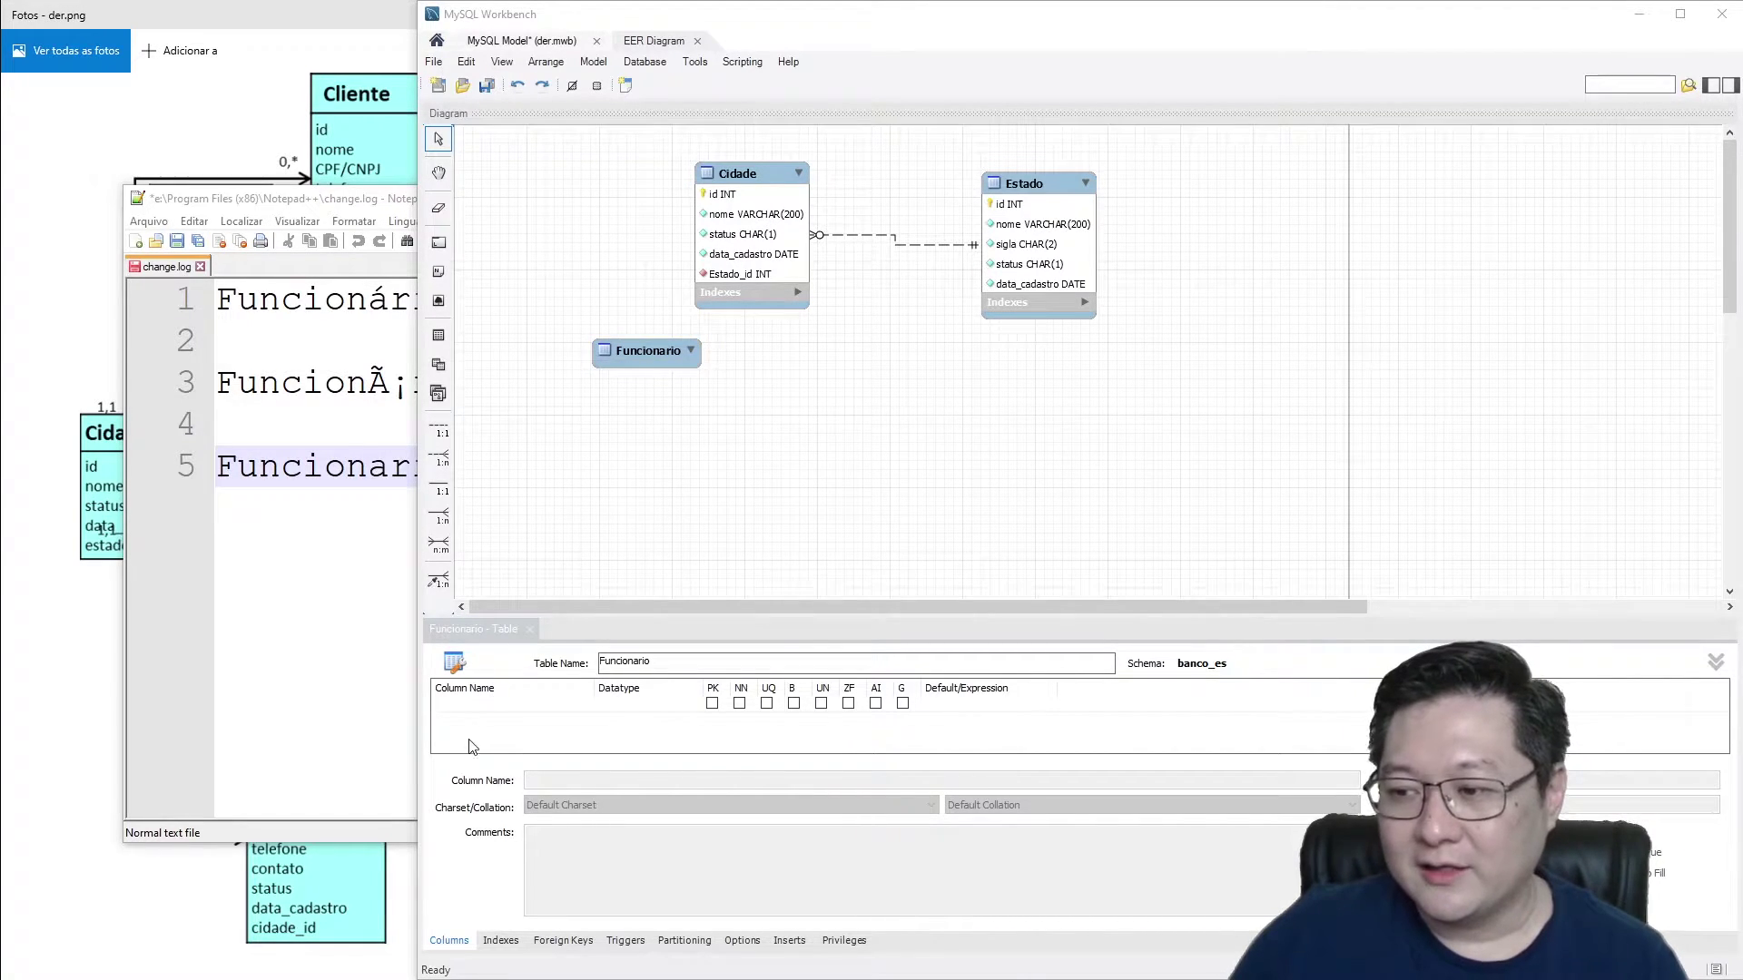
Step: Close the Notepad++ window and add a first column named id to the Funcionario table
{"action": "double_click", "coordinate": [482, 704]}
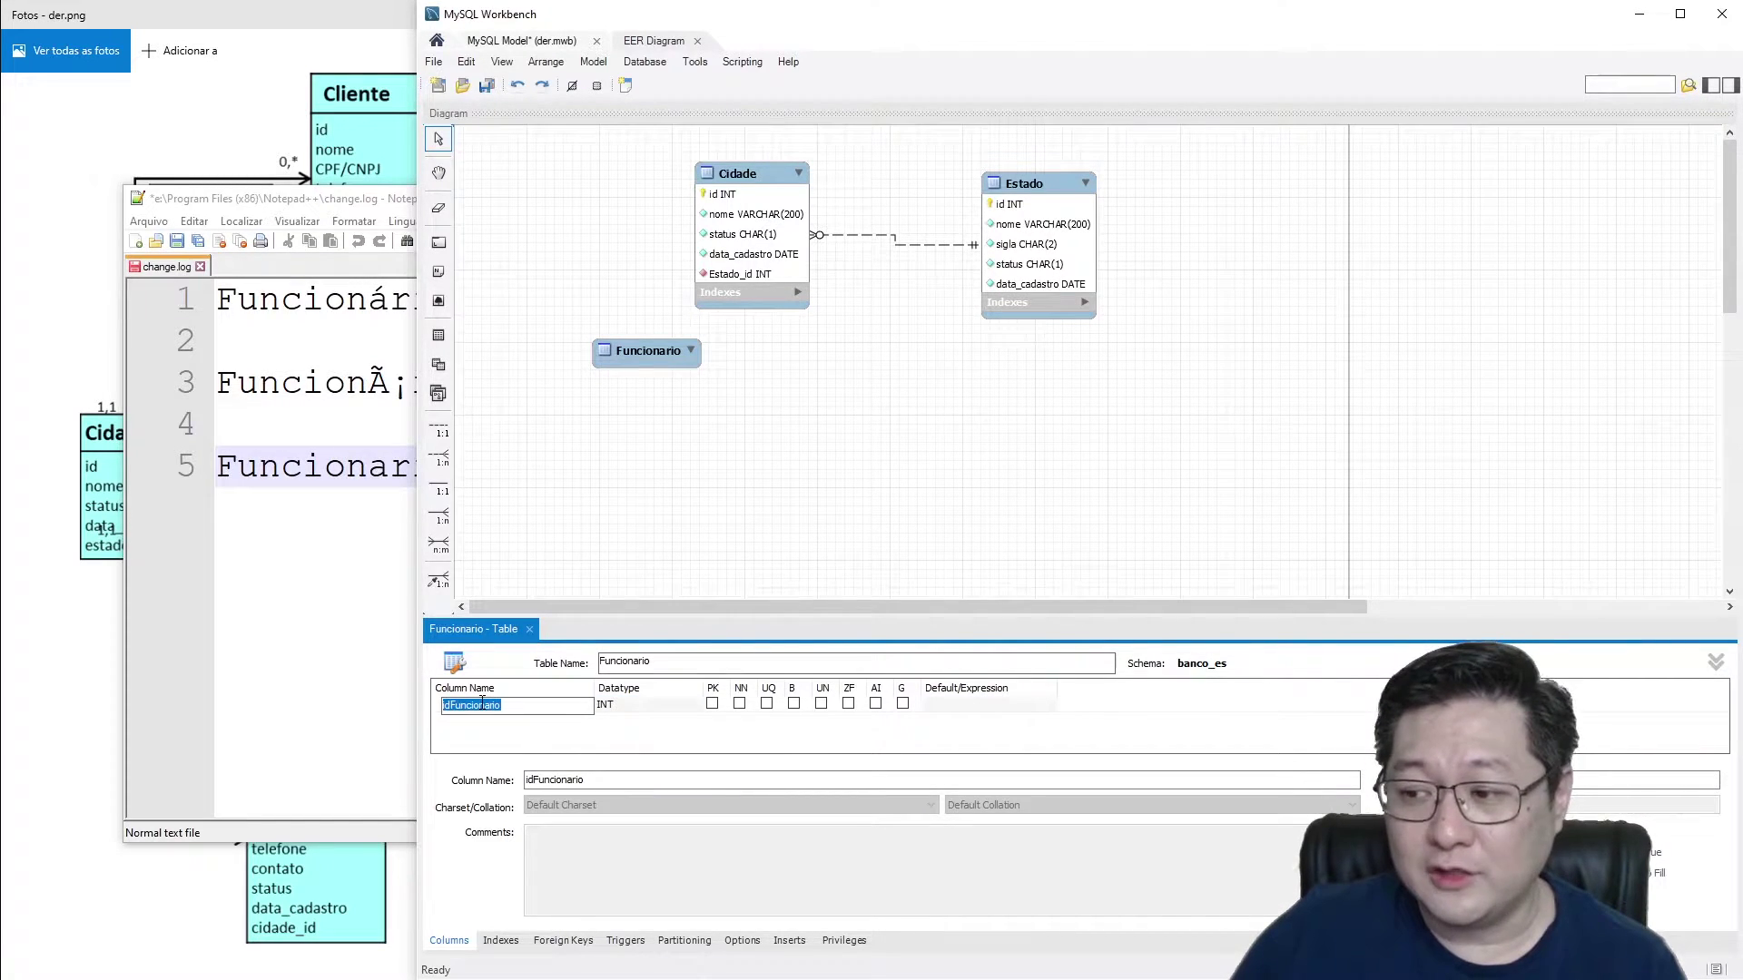
{"action": "left_click", "coordinate": [321, 210]}
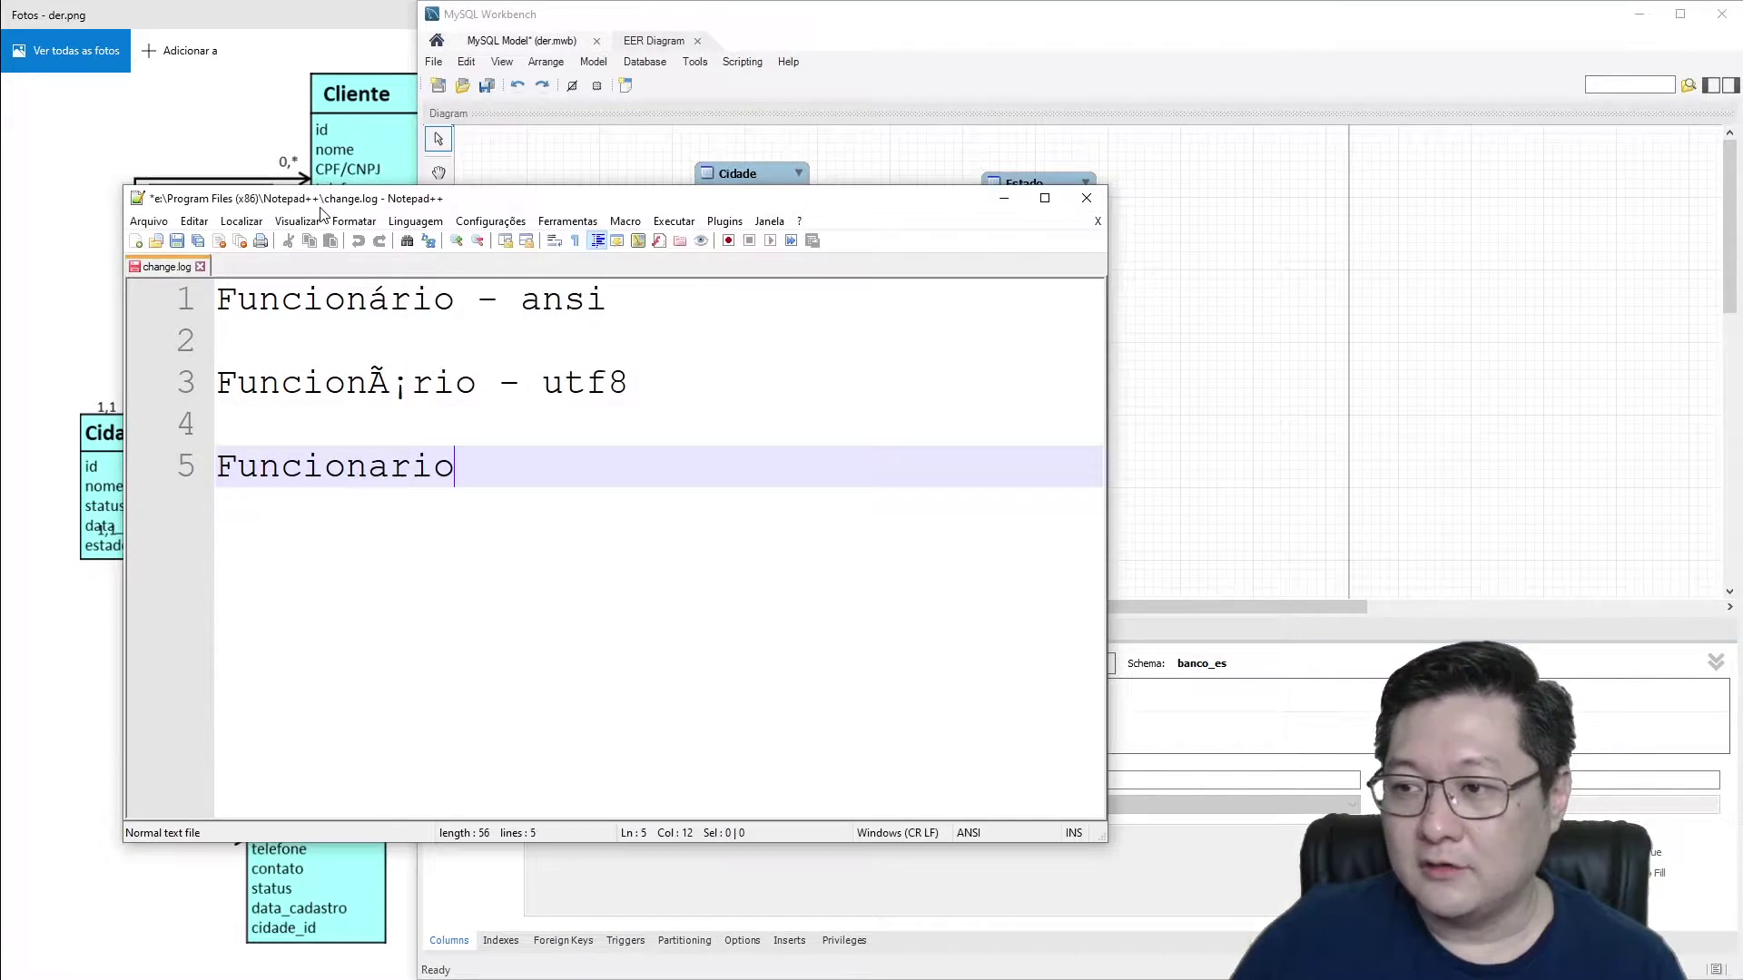
{"action": "left_click", "coordinate": [1086, 198]}
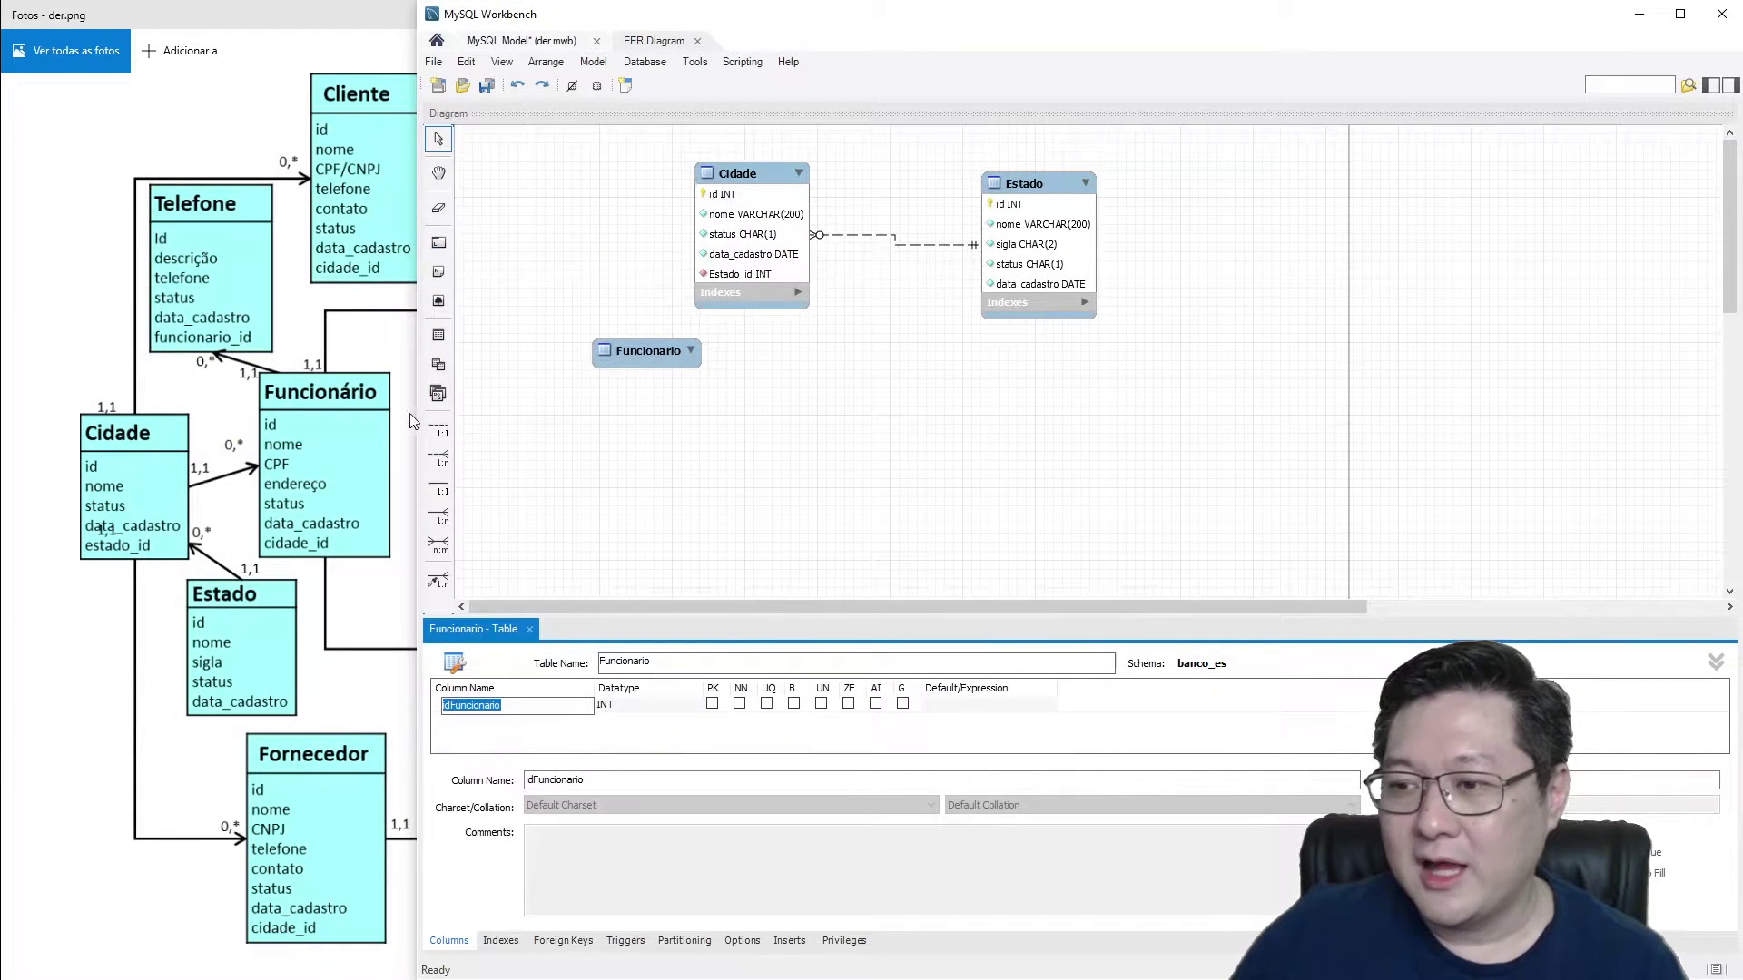
{"action": "left_click", "coordinate": [524, 703]}
{"action": "key", "text": "shift+Home"}
{"action": "type", "text": "id"}
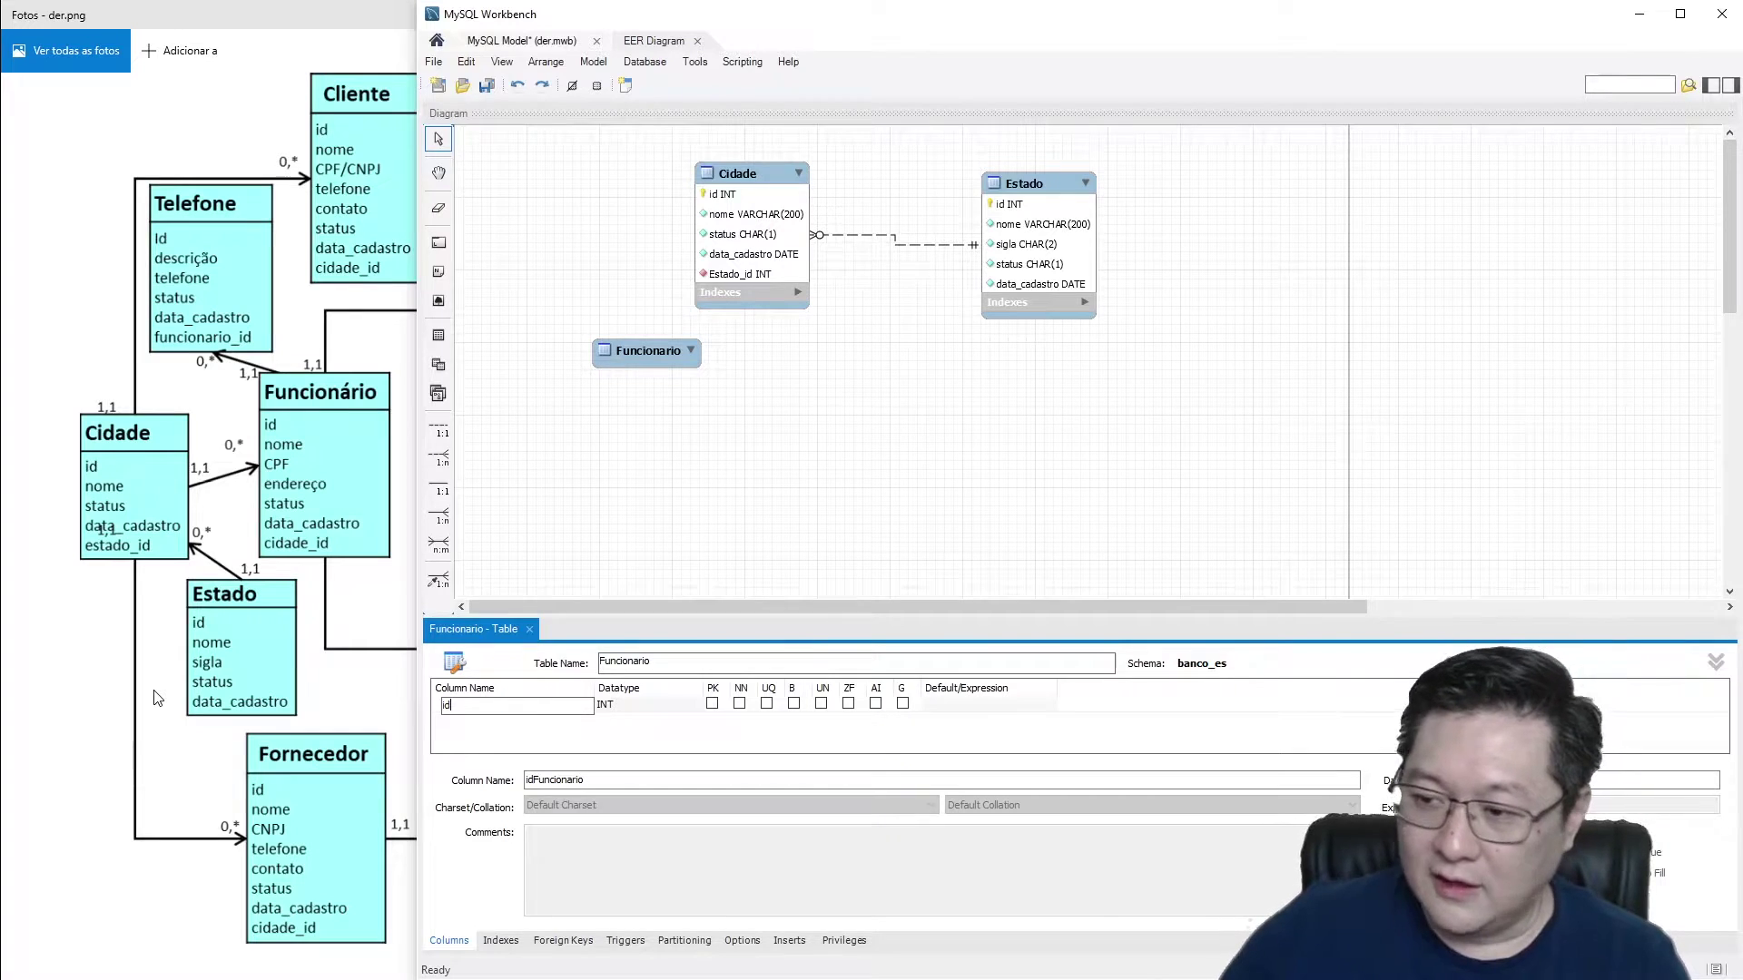
{"action": "key", "text": "Return"}
Step: Set the datatype of the Funcionario table's id column to INT(5)
{"action": "left_click", "coordinate": [629, 706]}
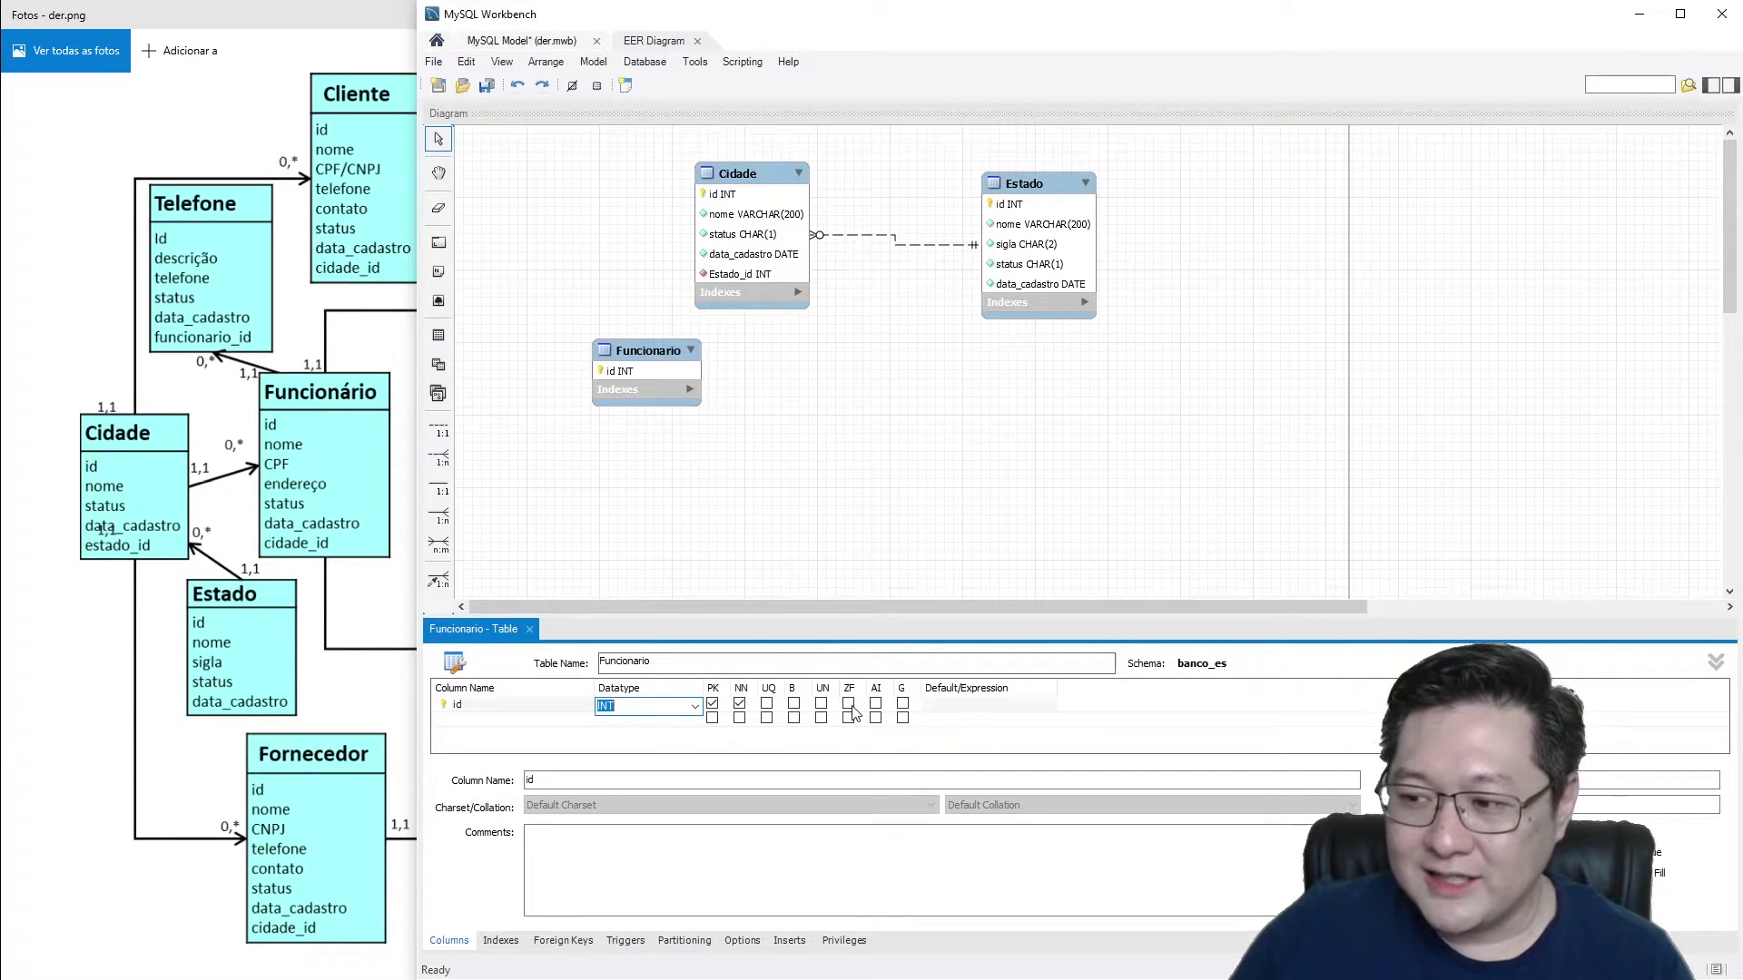
{"action": "left_click", "coordinate": [639, 707]}
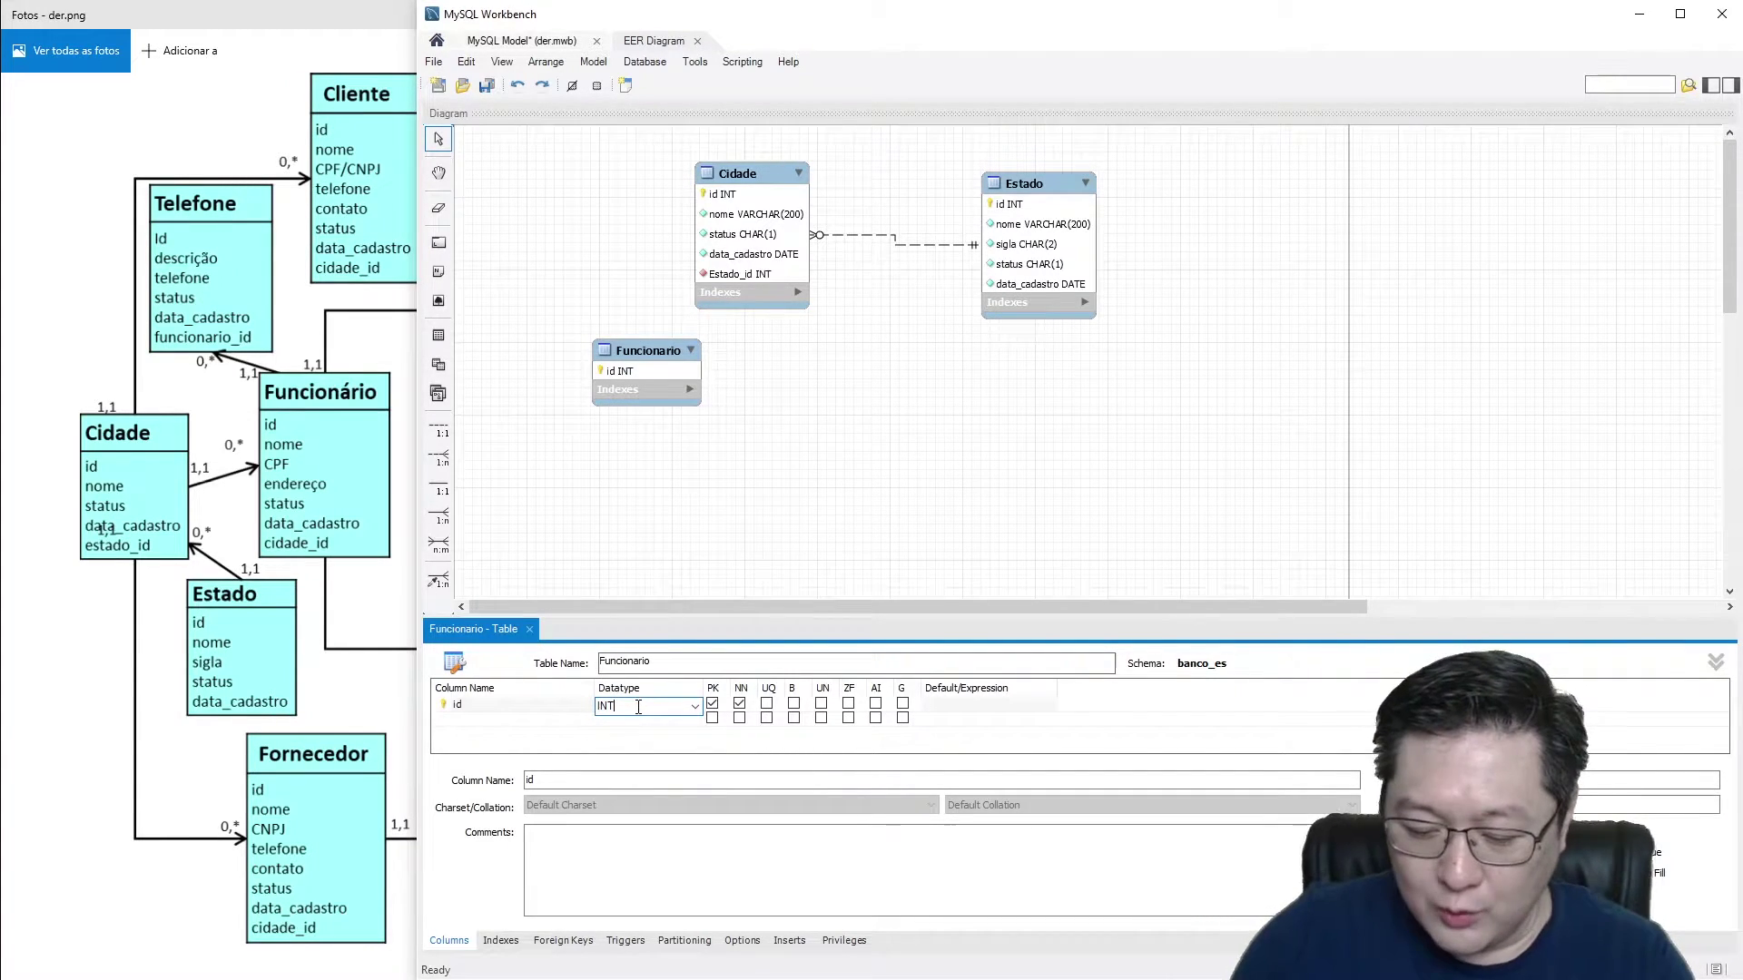
{"action": "type", "text": "(5)"}
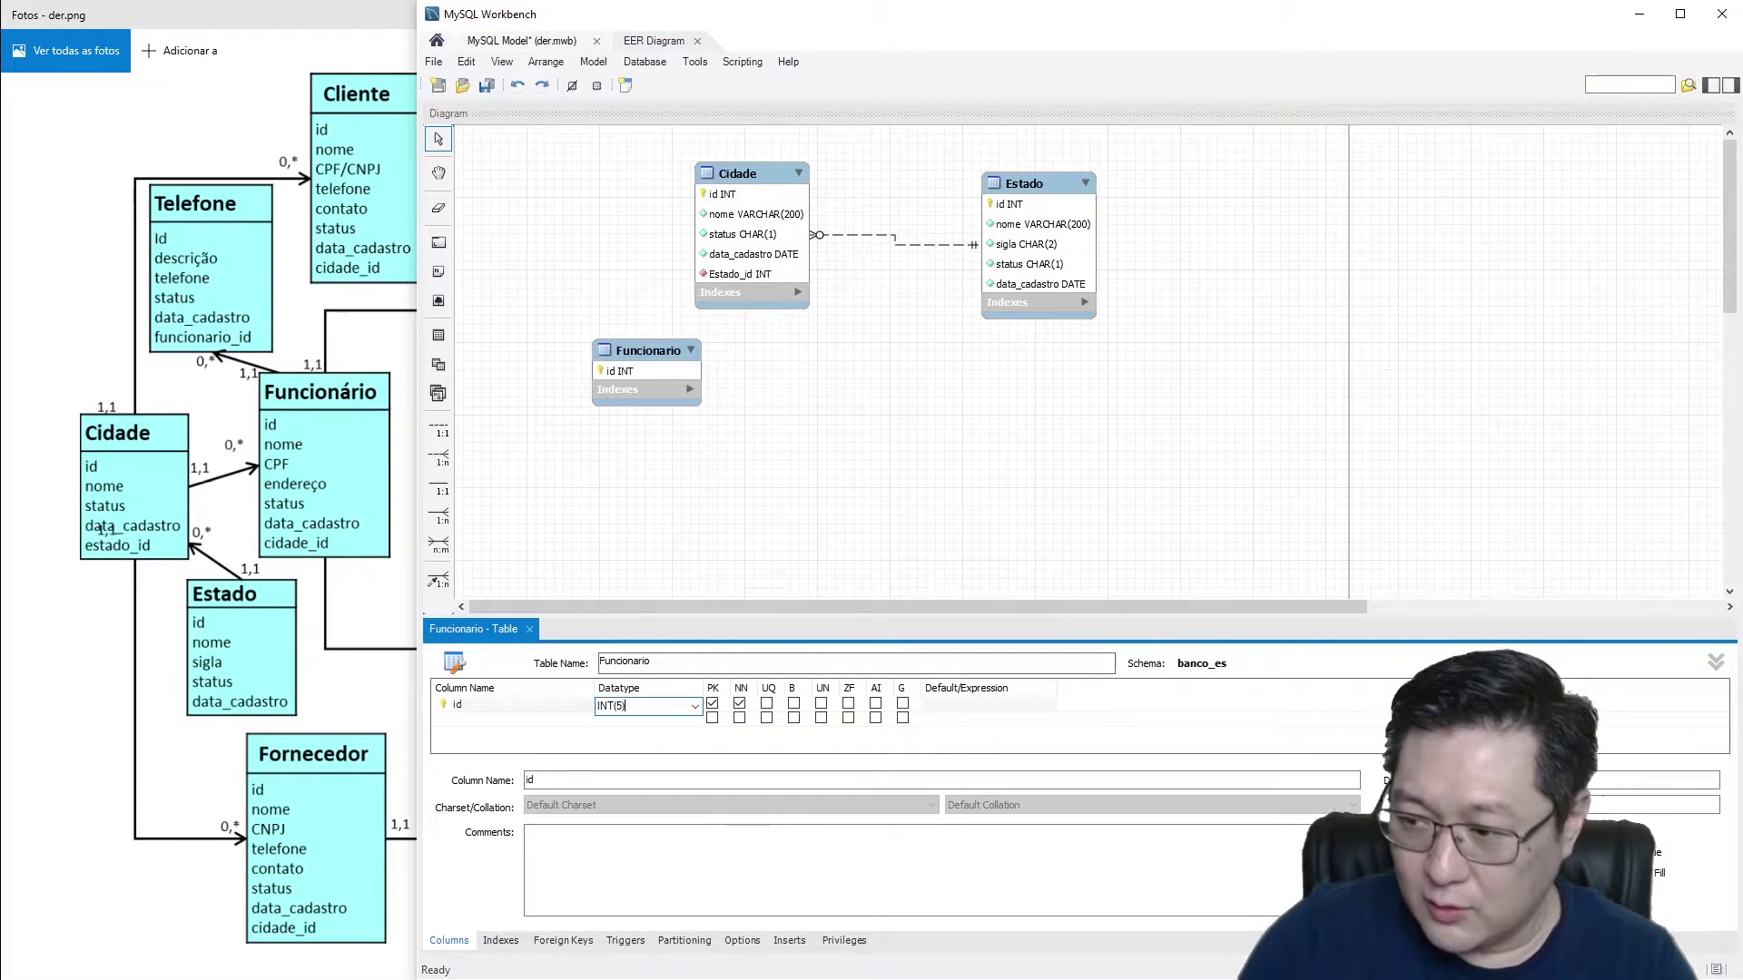
{"action": "left_click", "coordinate": [642, 743]}
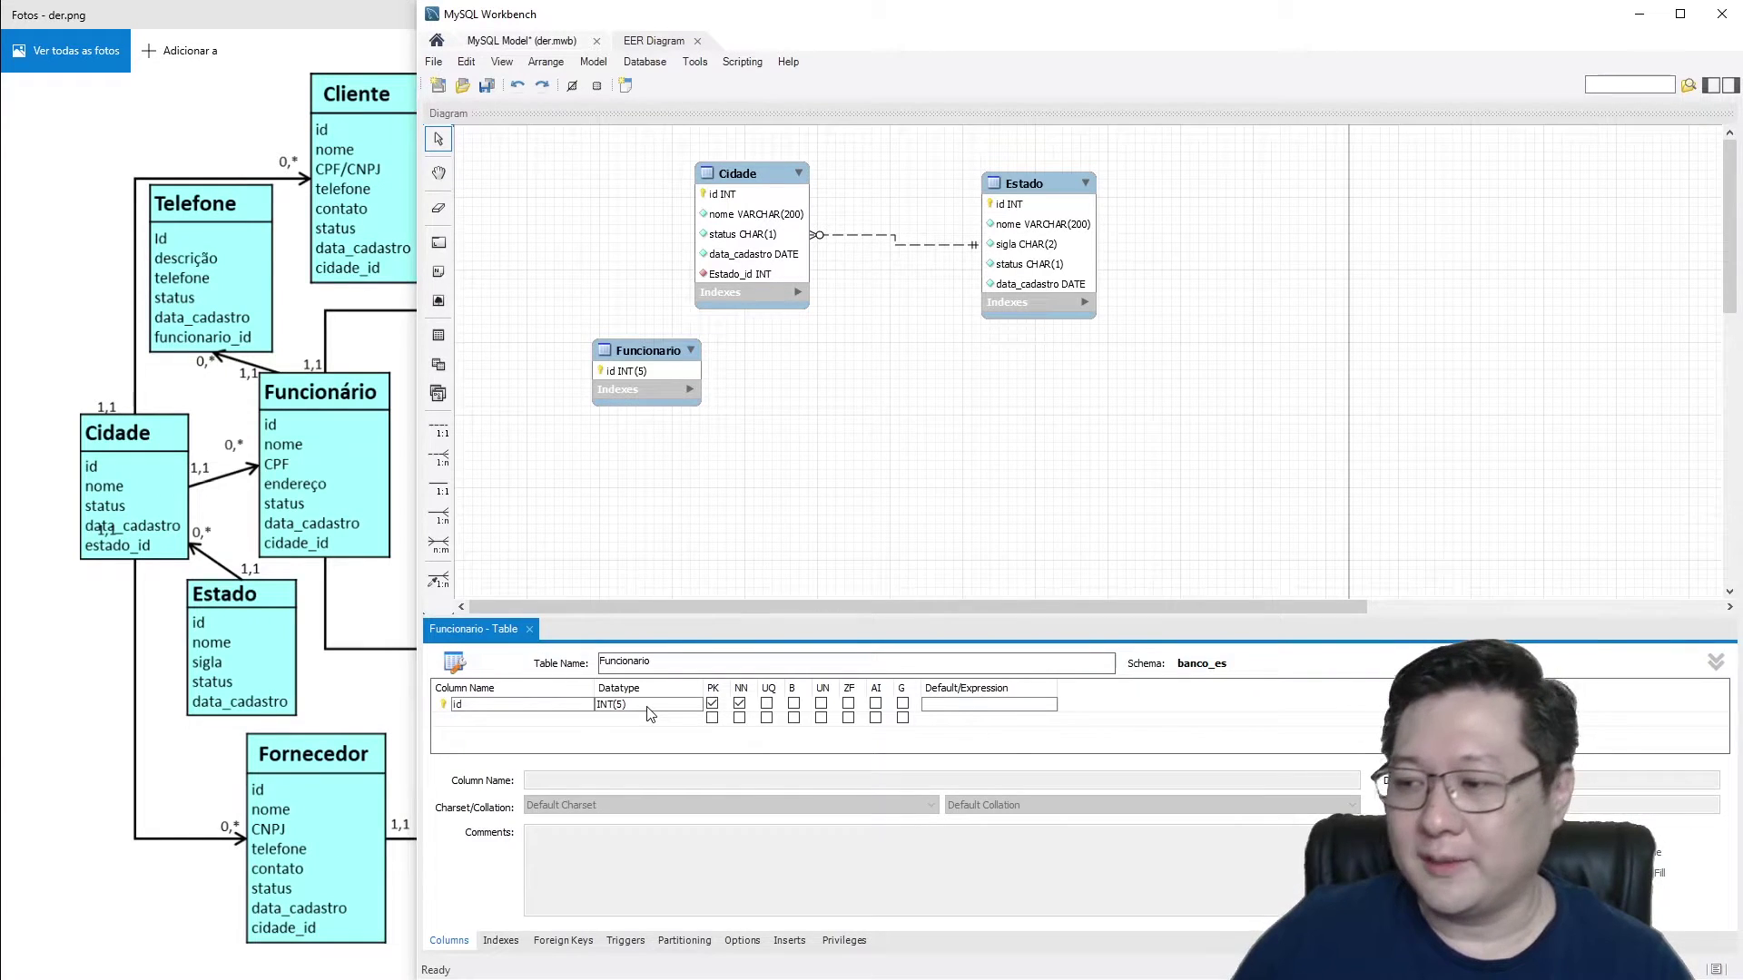
Step: Change the id column's datatype back to plain INT without a length
{"action": "left_click", "coordinate": [671, 706]}
{"action": "left_click", "coordinate": [670, 705]}
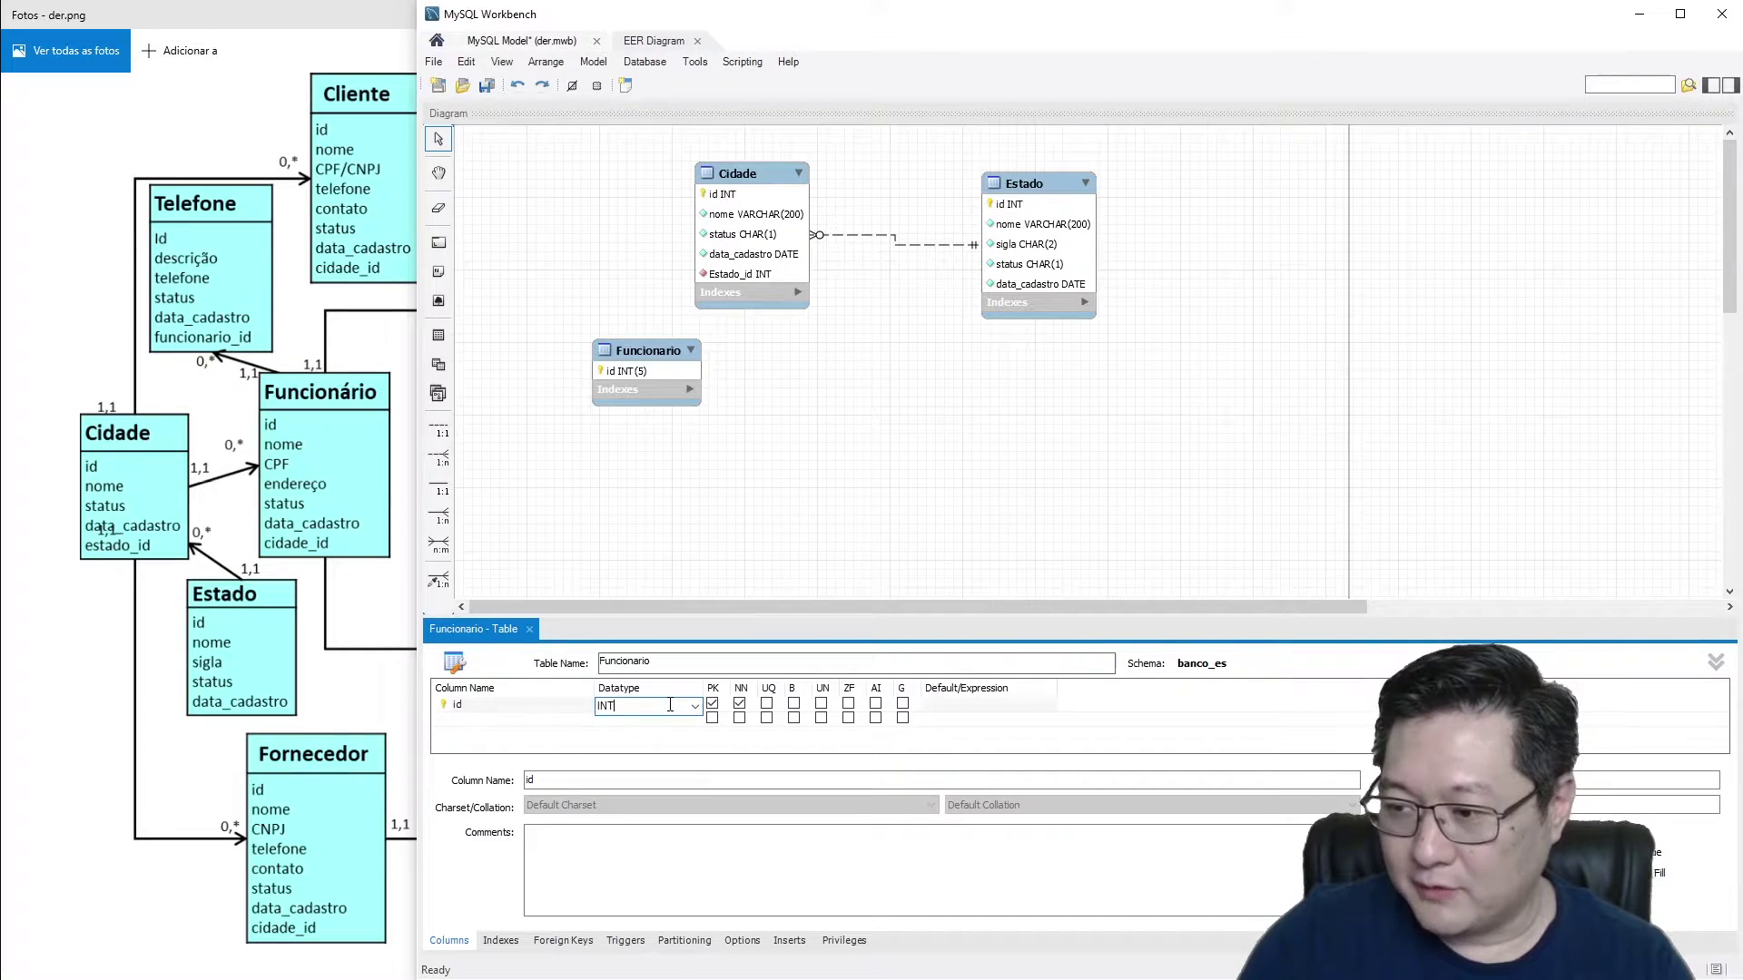
{"action": "key", "text": "Return"}
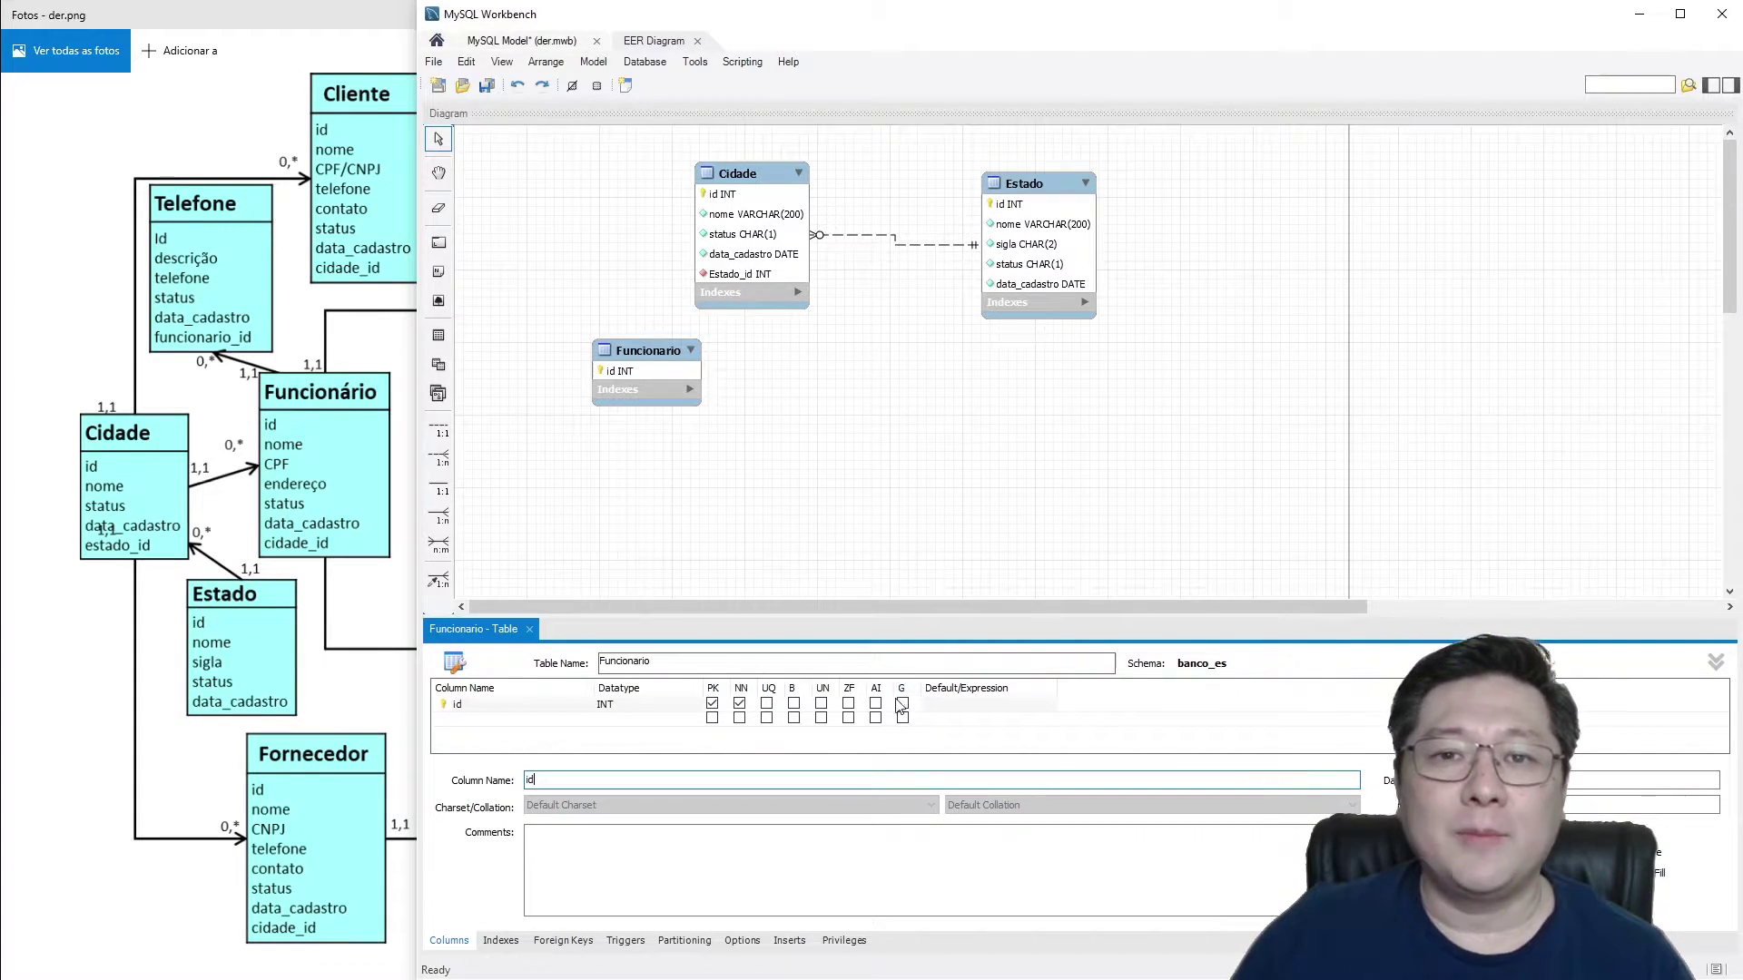
{"action": "left_click", "coordinate": [944, 706]}
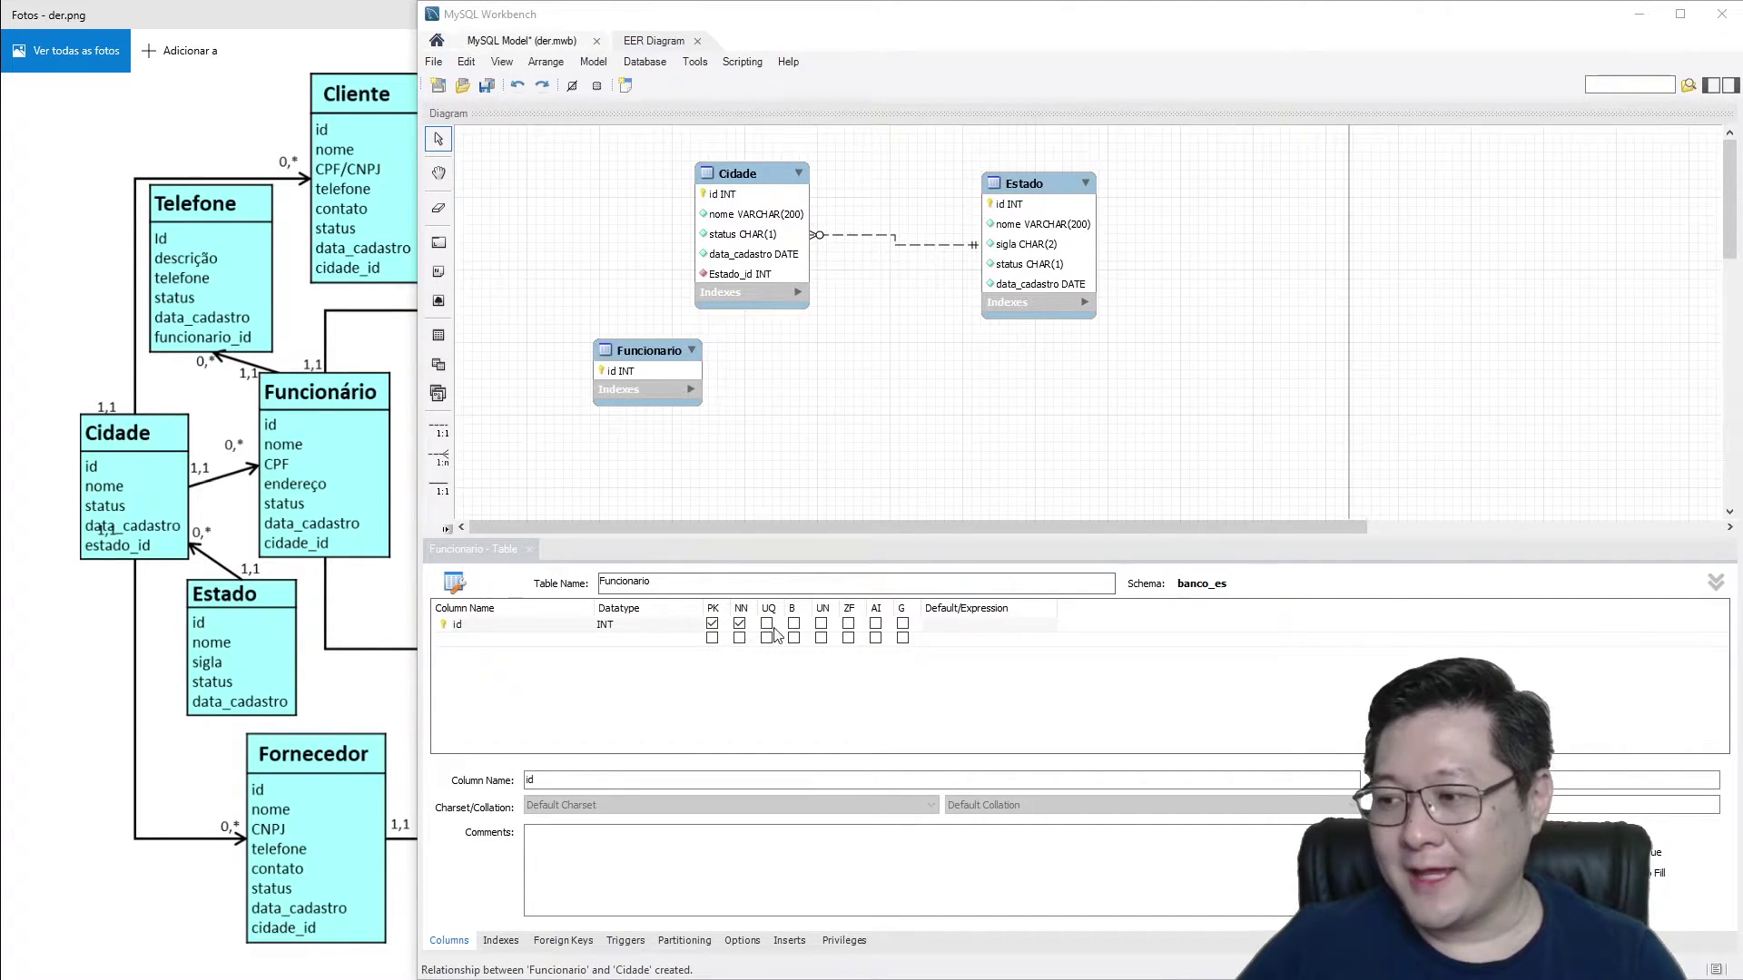
Step: Make the id column auto-increment and add a second column named nome to the Funcionario table
{"action": "left_click", "coordinate": [875, 623]}
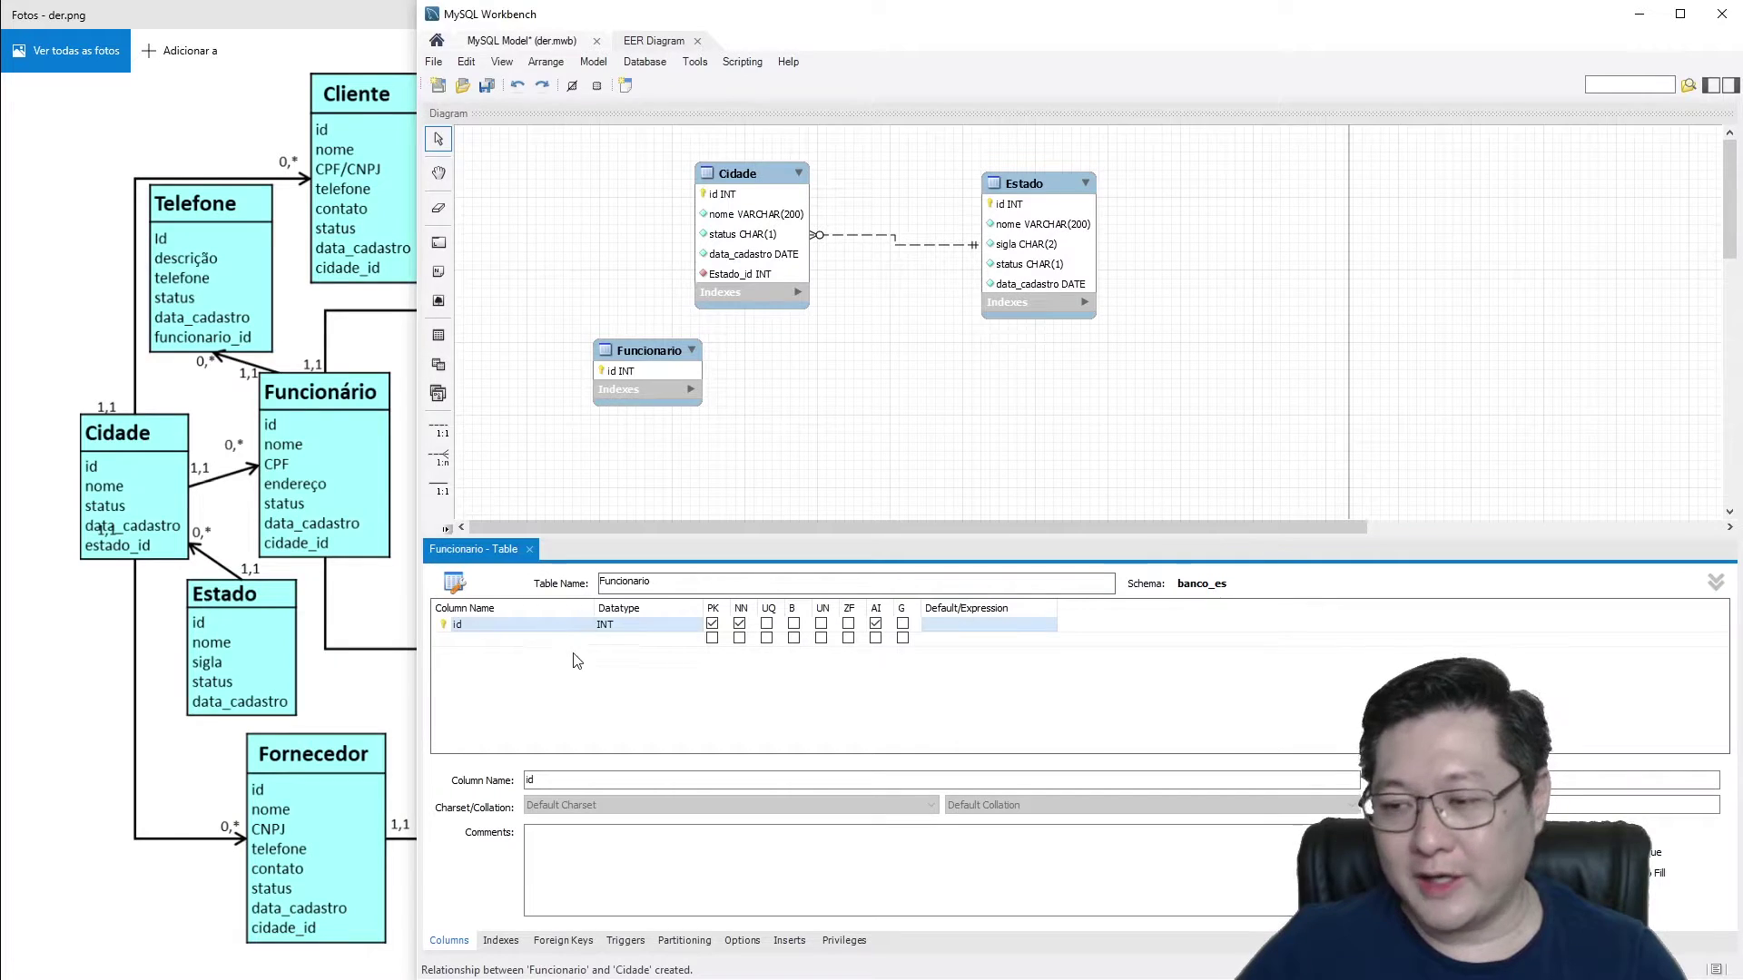
{"action": "double_click", "coordinate": [543, 639]}
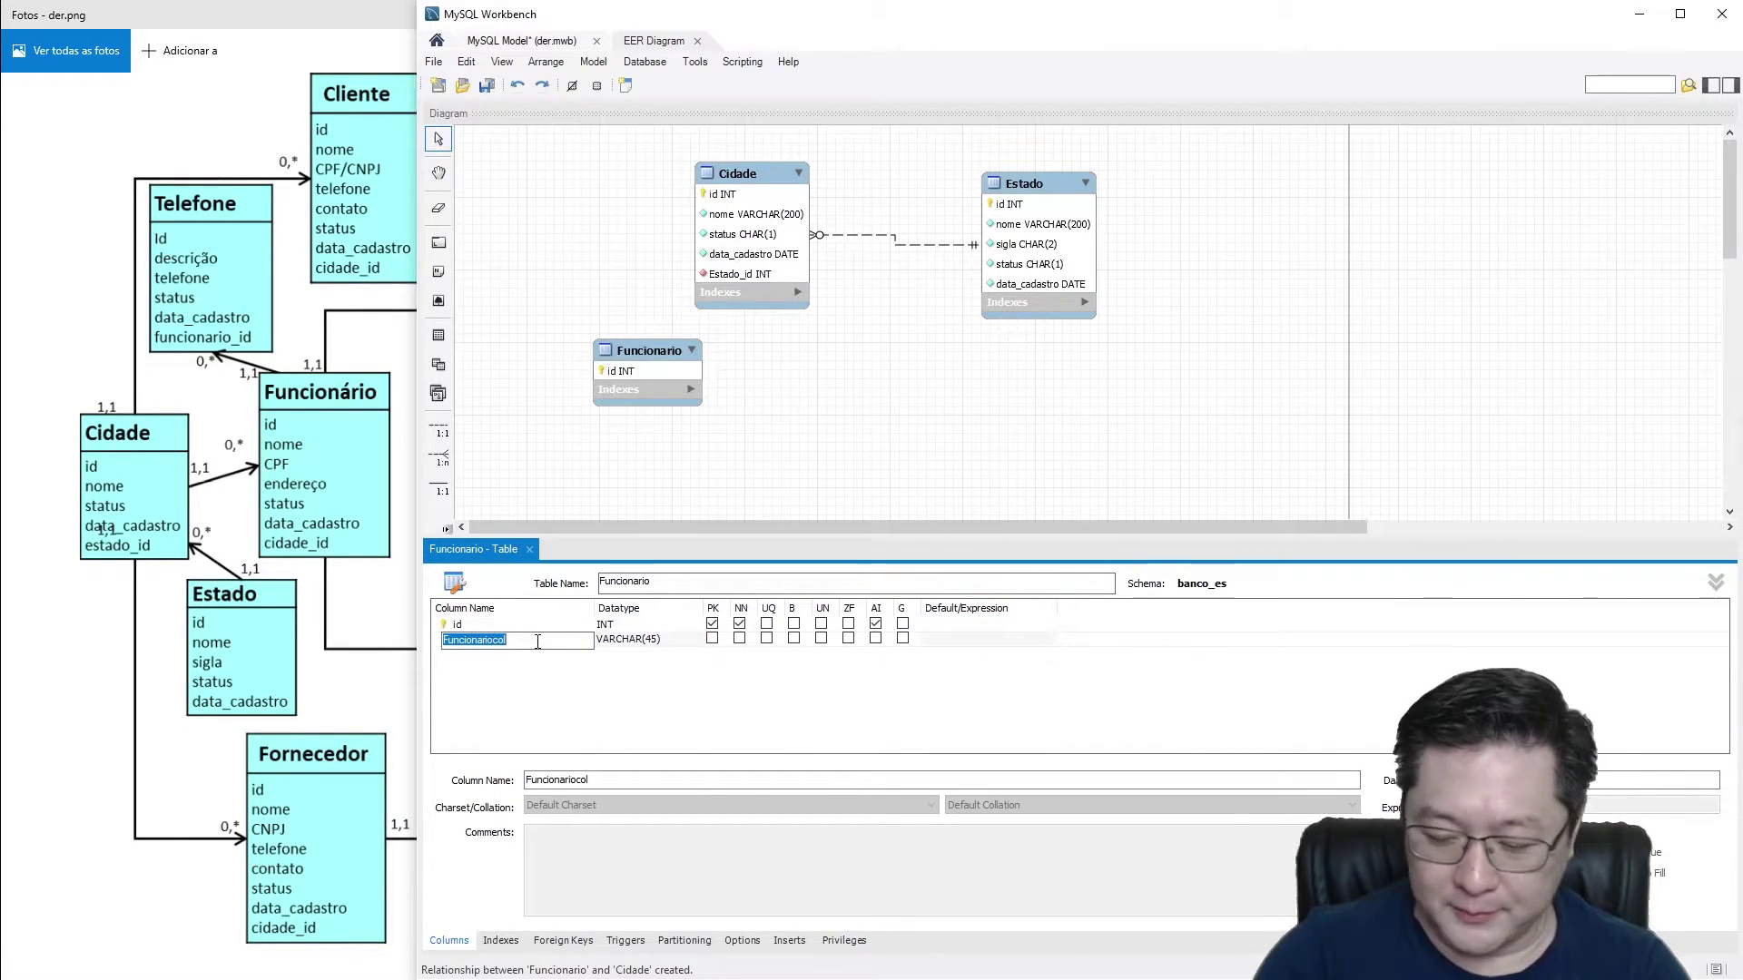
{"action": "type", "text": "nome"}
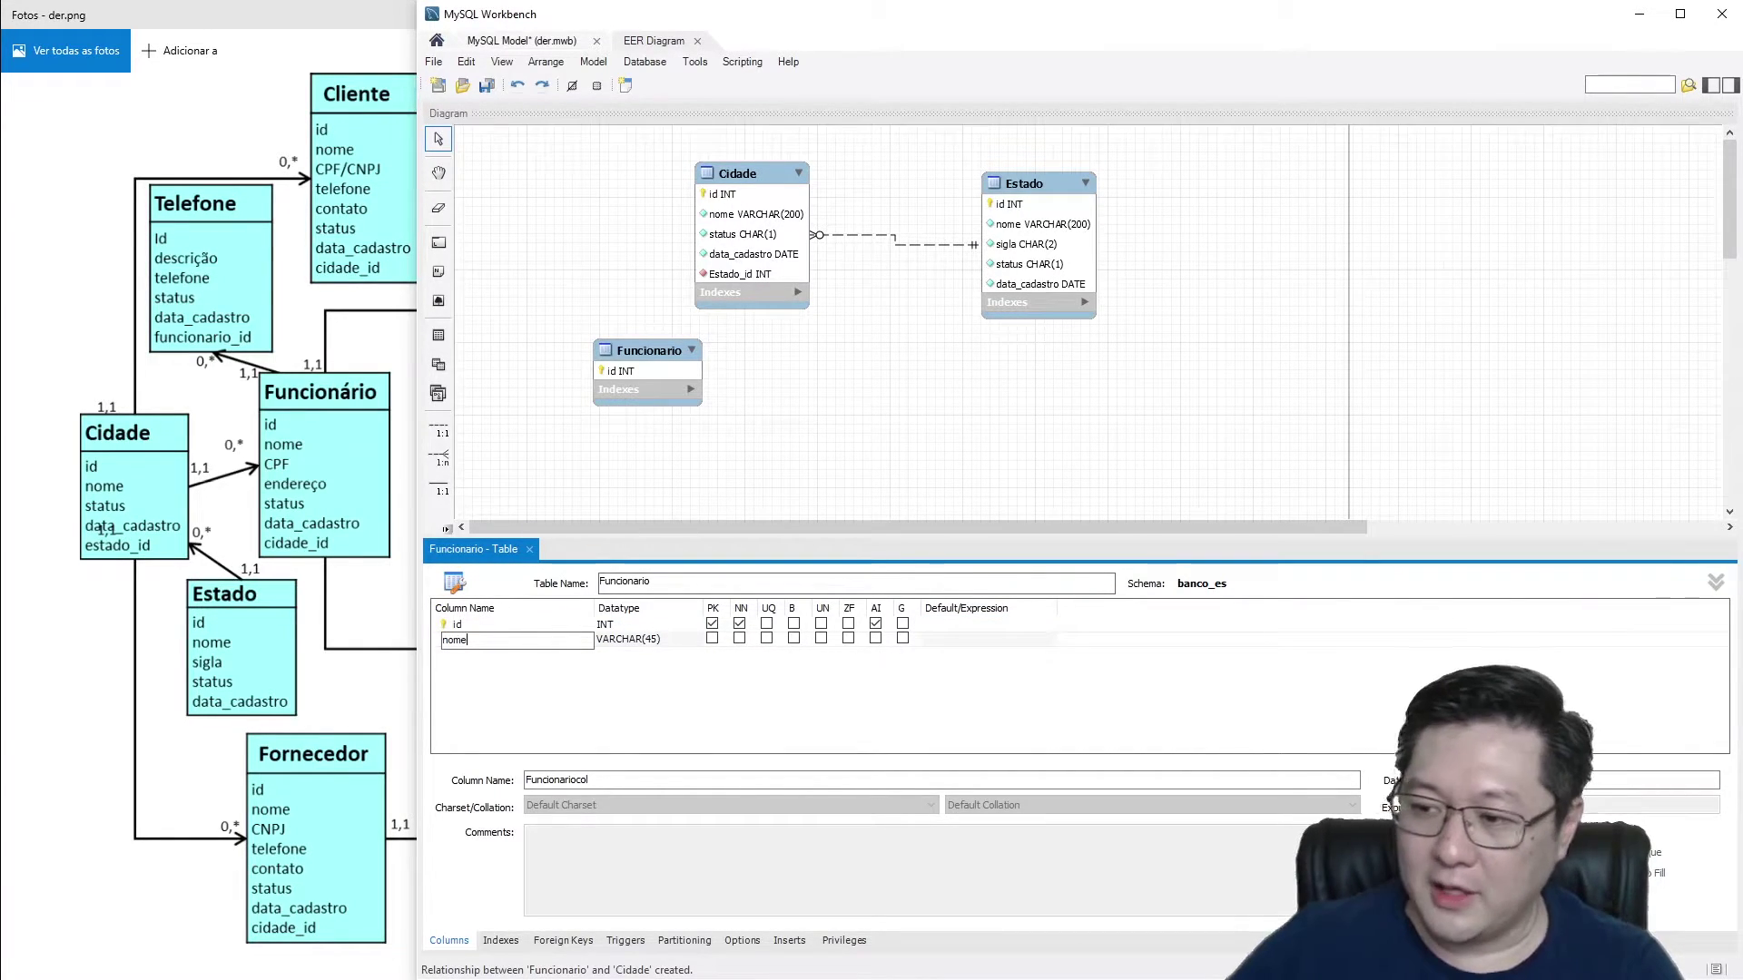
{"action": "key", "text": "Return"}
Step: Add the columns CPF and endereco below nome in the Funcionario table
{"action": "double_click", "coordinate": [498, 655]}
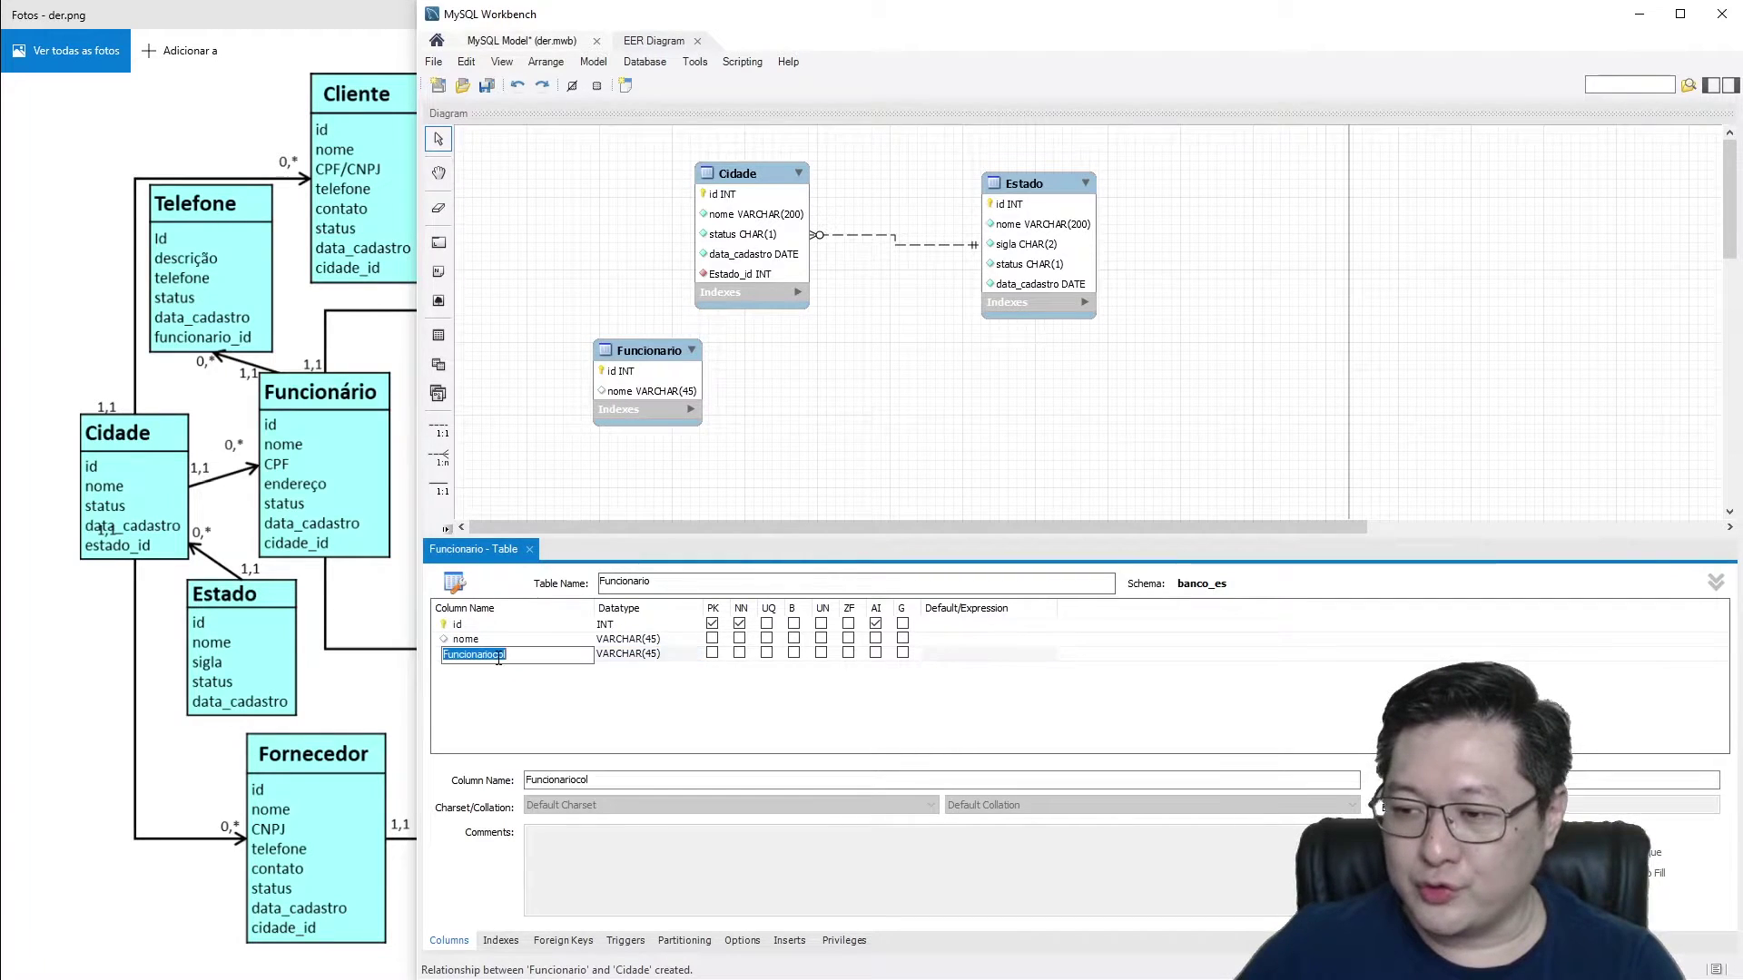
{"action": "type", "text": "CPF"}
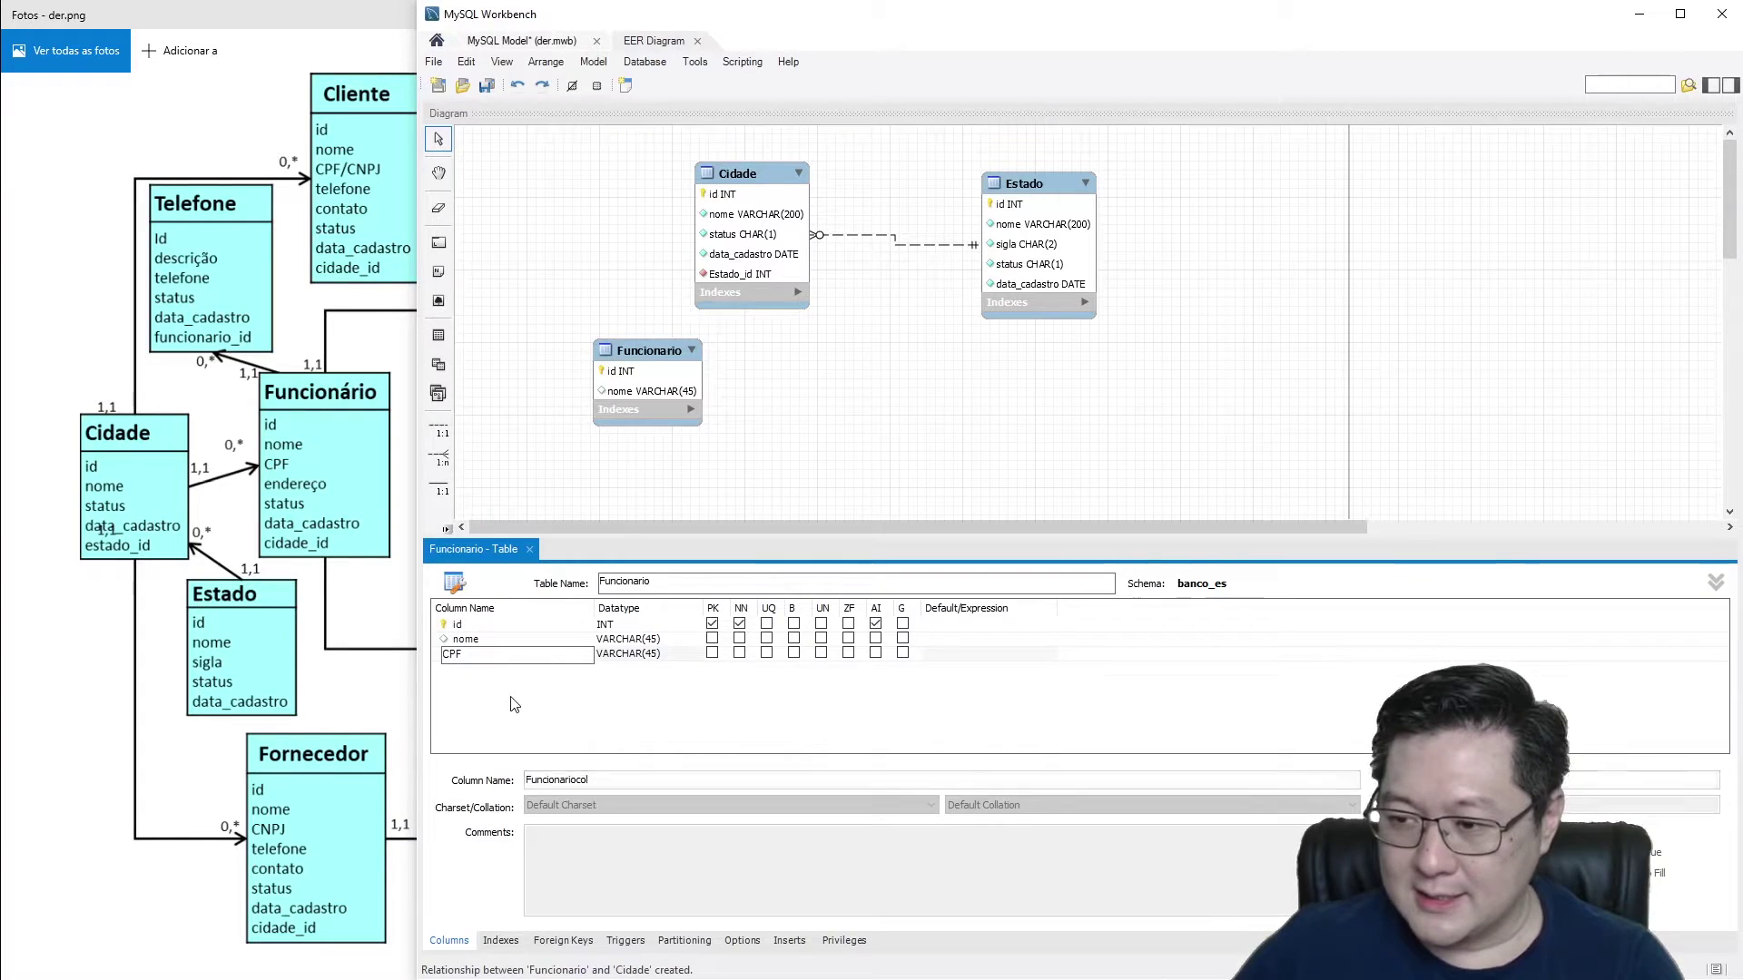
{"action": "key", "text": "Return"}
{"action": "double_click", "coordinate": [511, 668]}
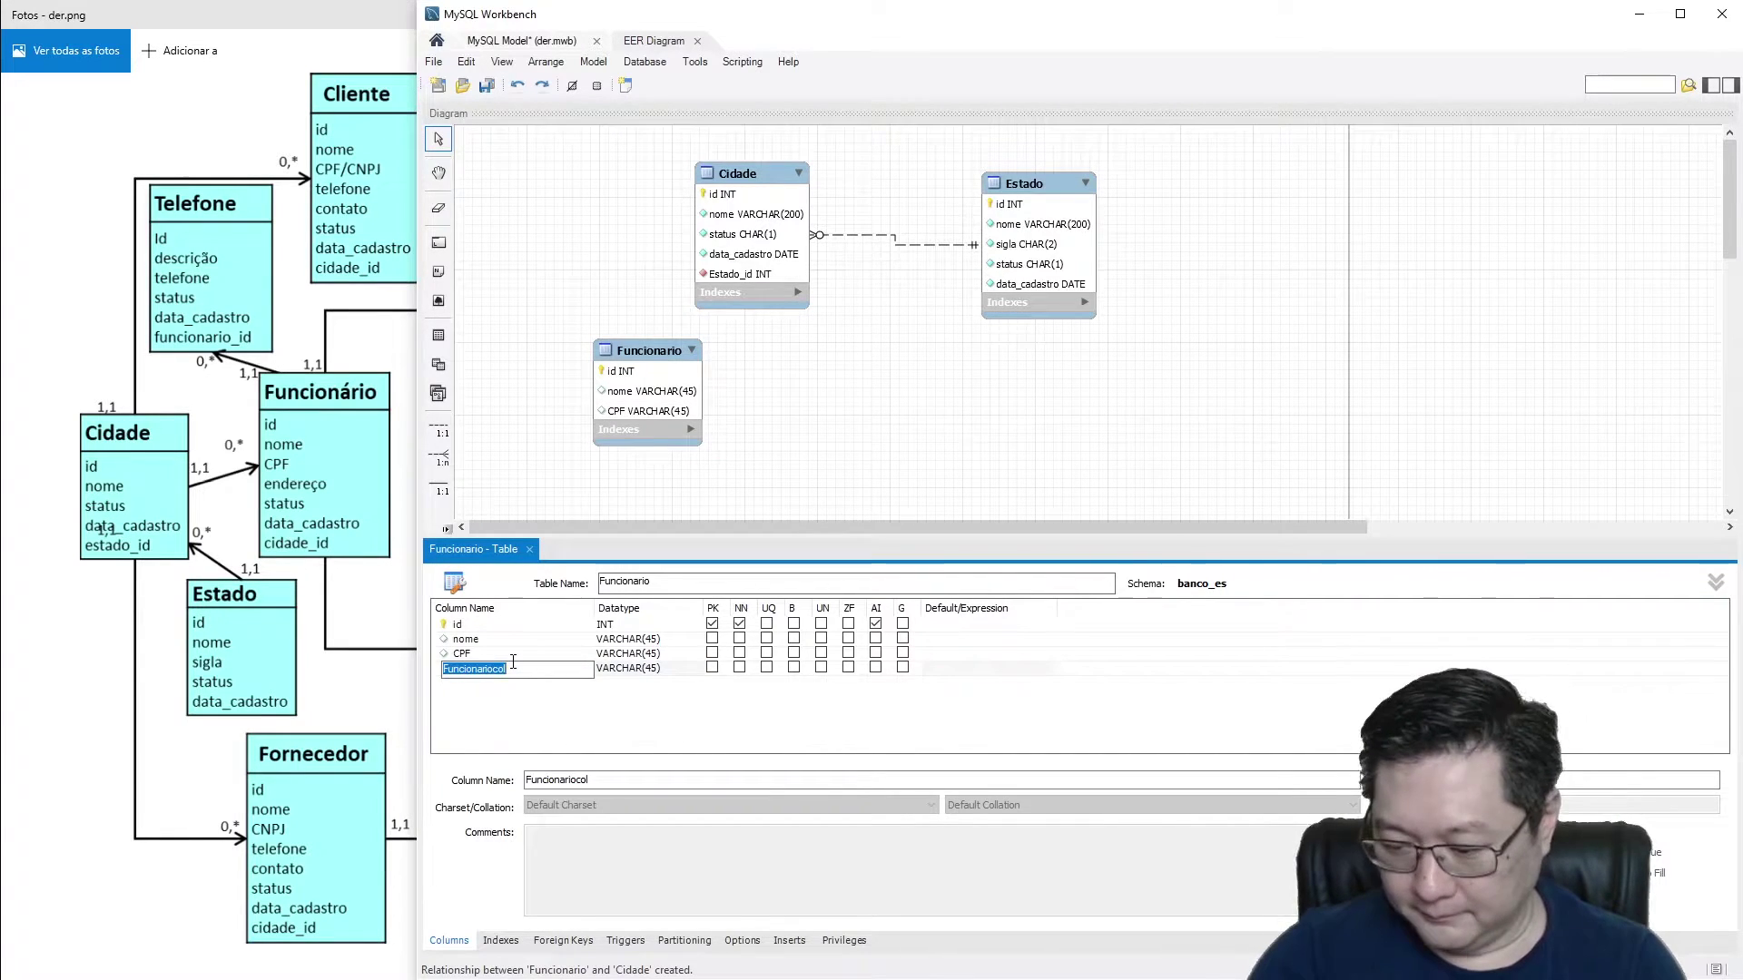
{"action": "type", "text": "endereco"}
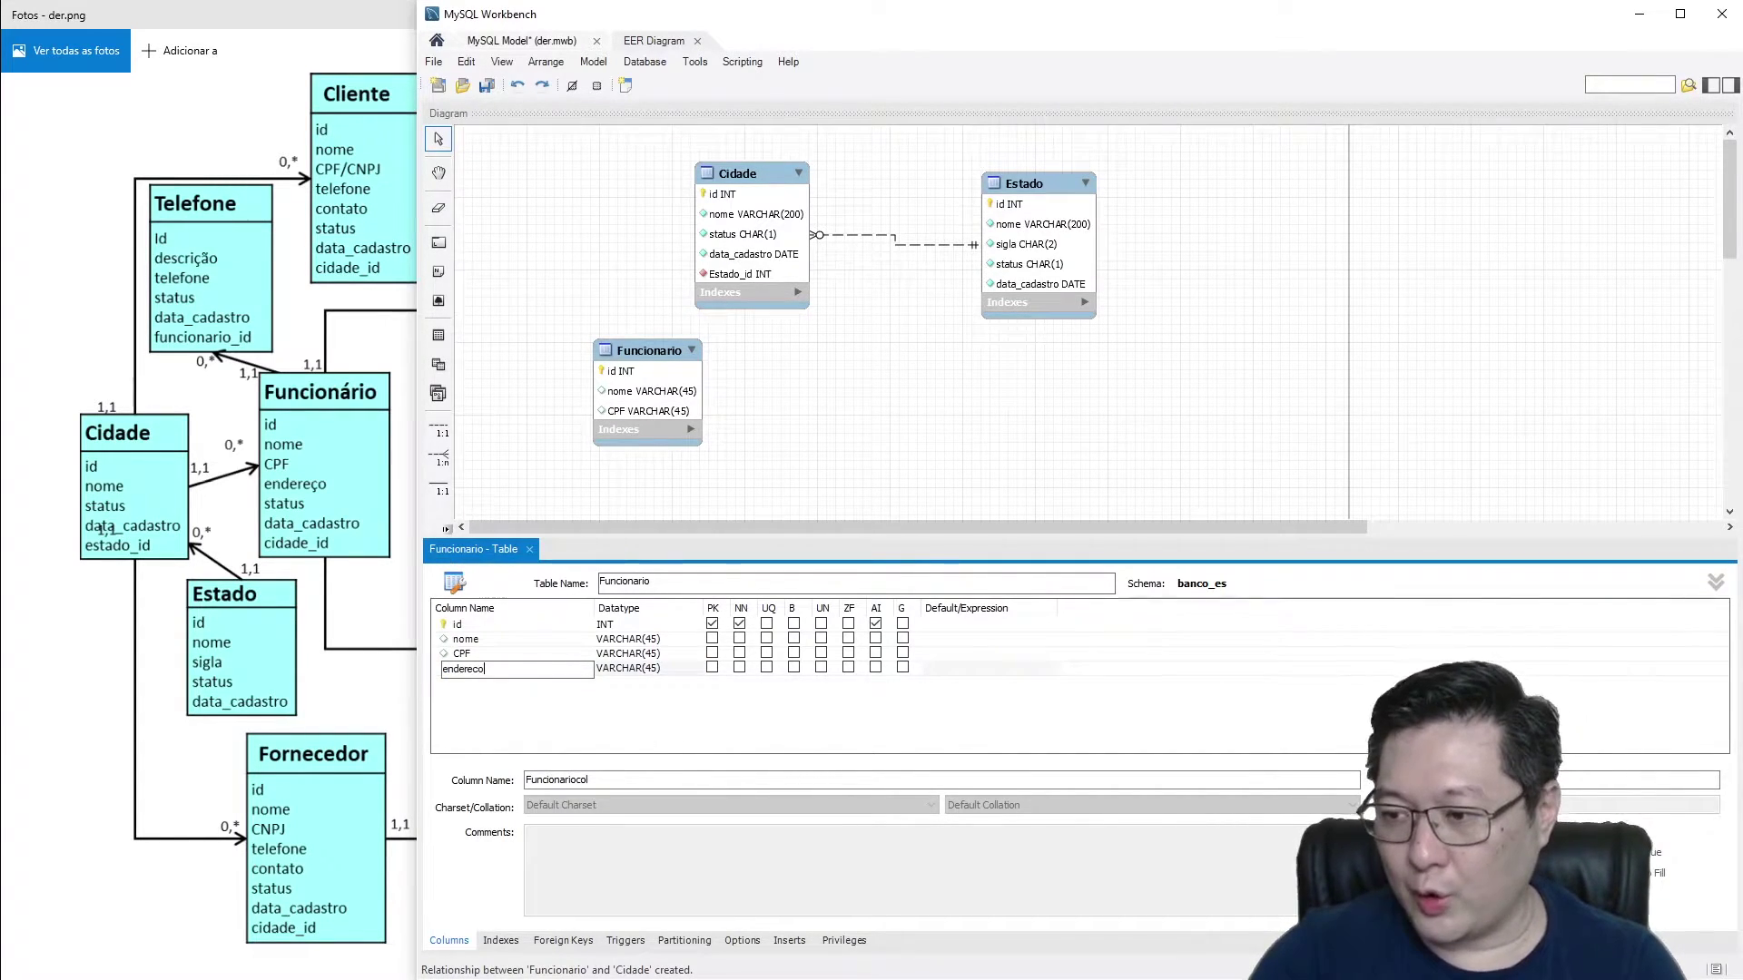
{"action": "key", "text": "Return"}
Step: Add the columns status and data_cadastro at the end of the Funcionario table
{"action": "left_click", "coordinate": [491, 684]}
{"action": "type", "text": "status"}
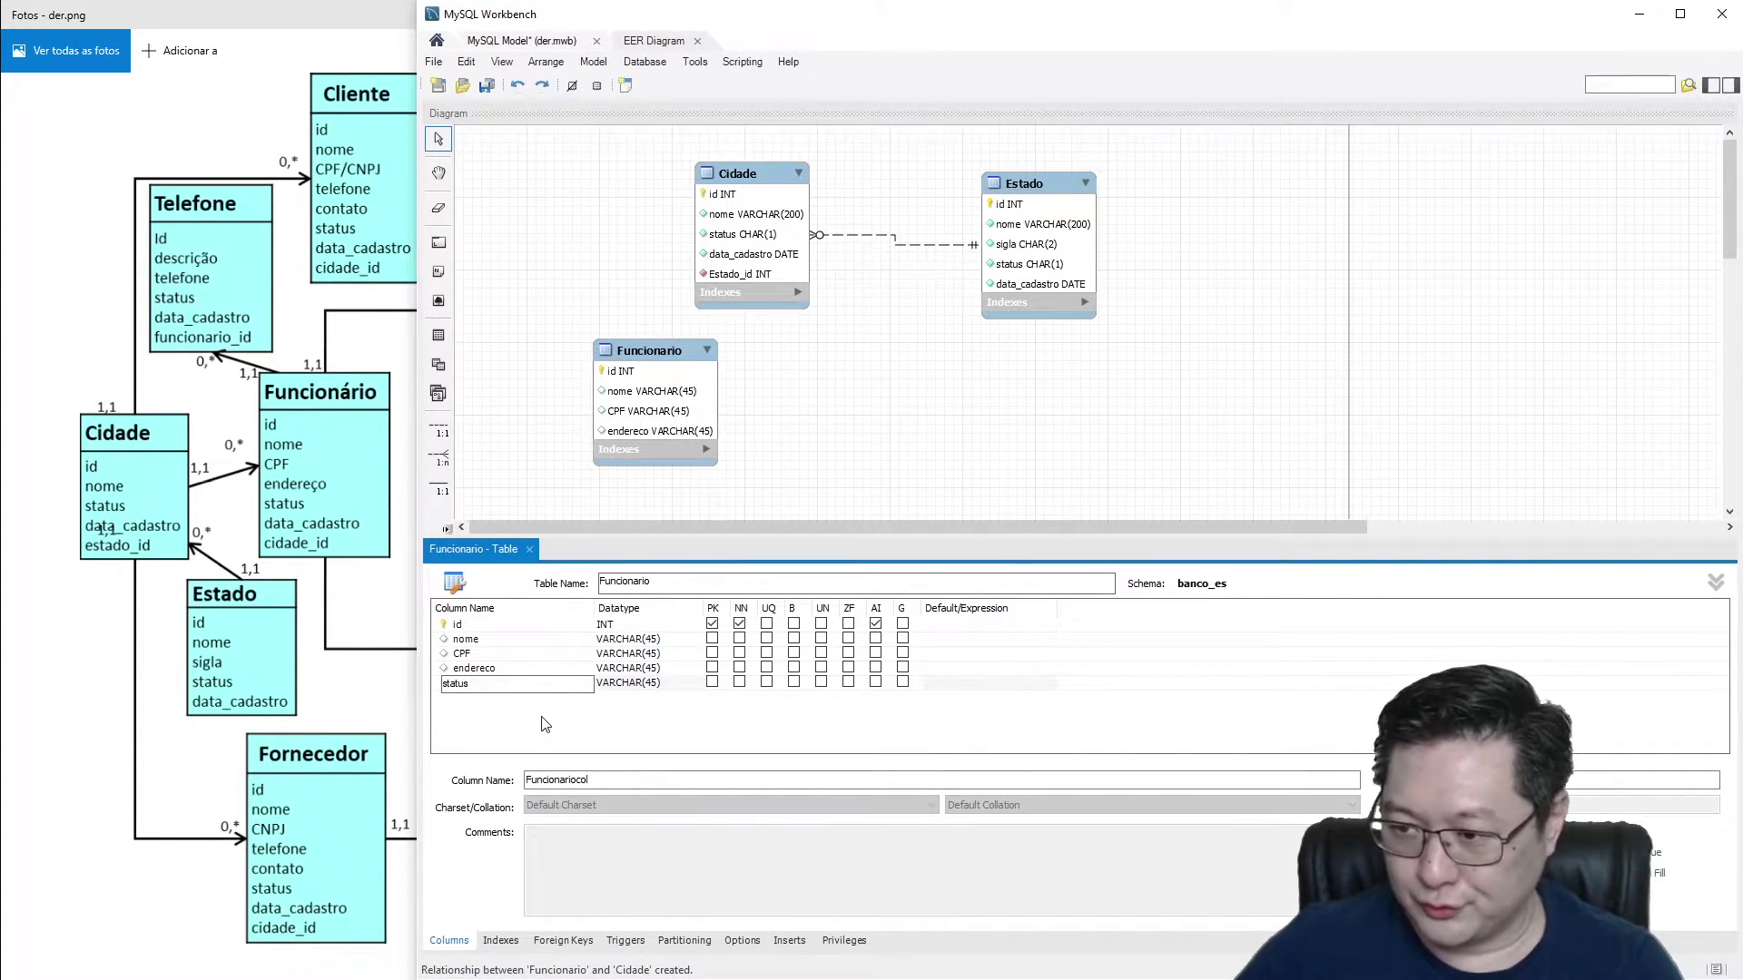
{"action": "key", "text": "Return"}
{"action": "left_click", "coordinate": [523, 696]}
{"action": "type", "text": "data_cadastro"}
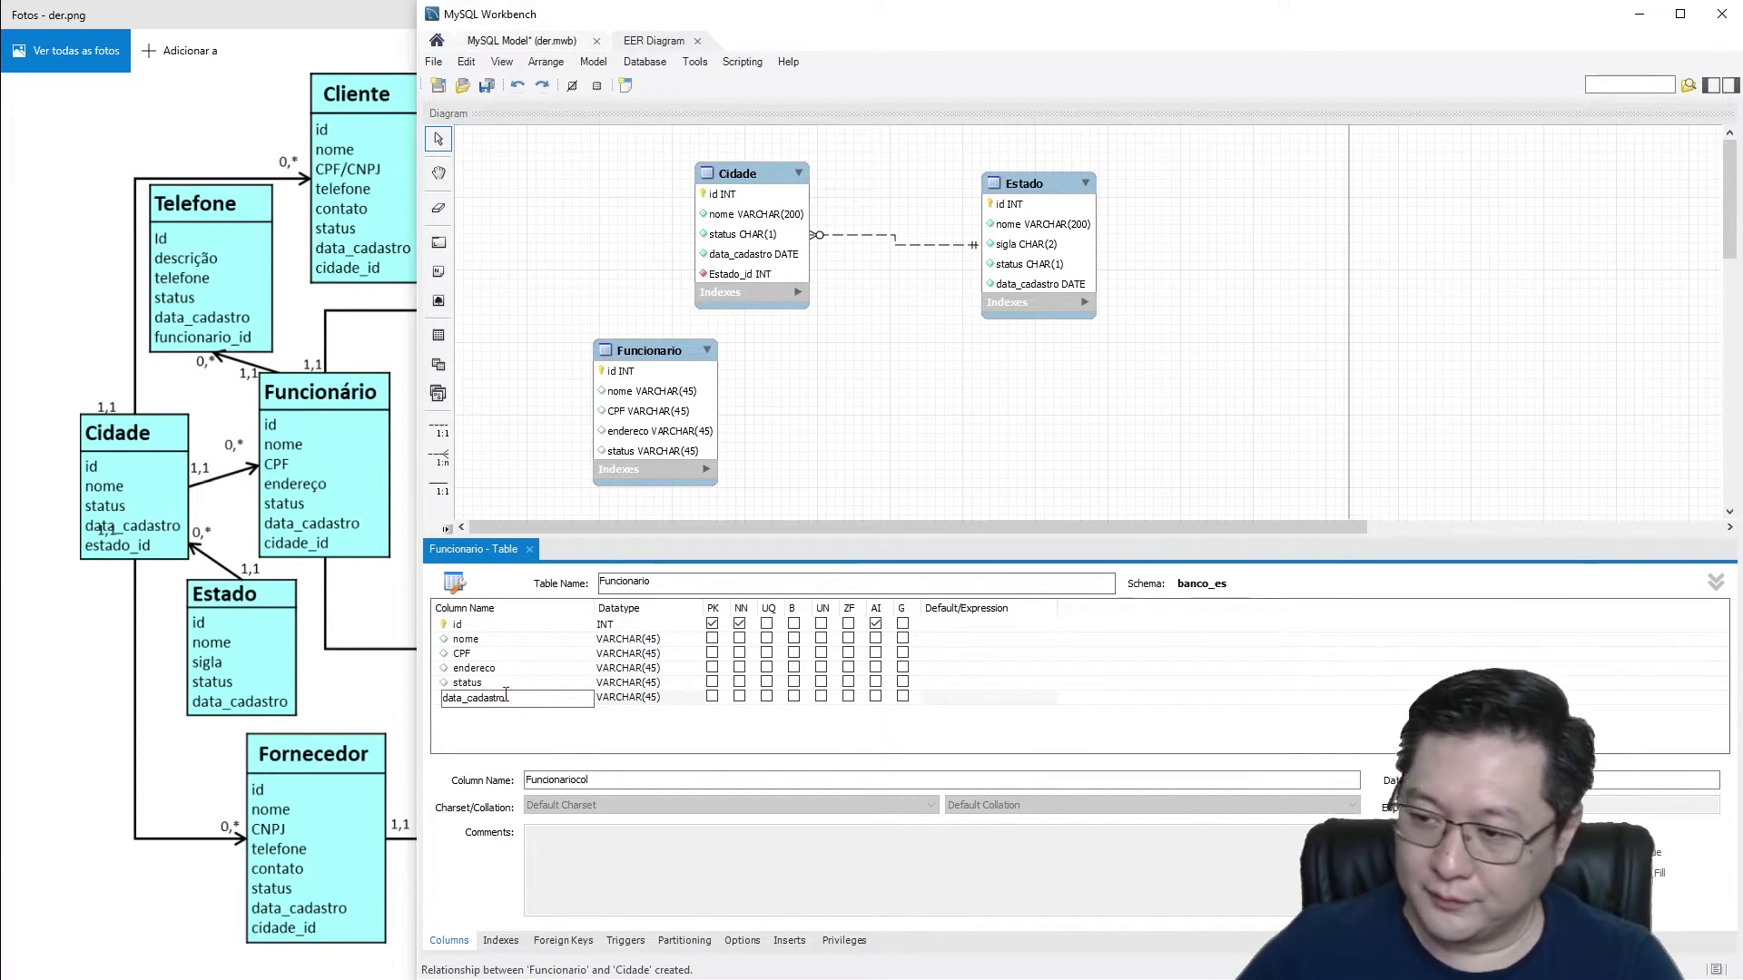
{"action": "key", "text": "Return"}
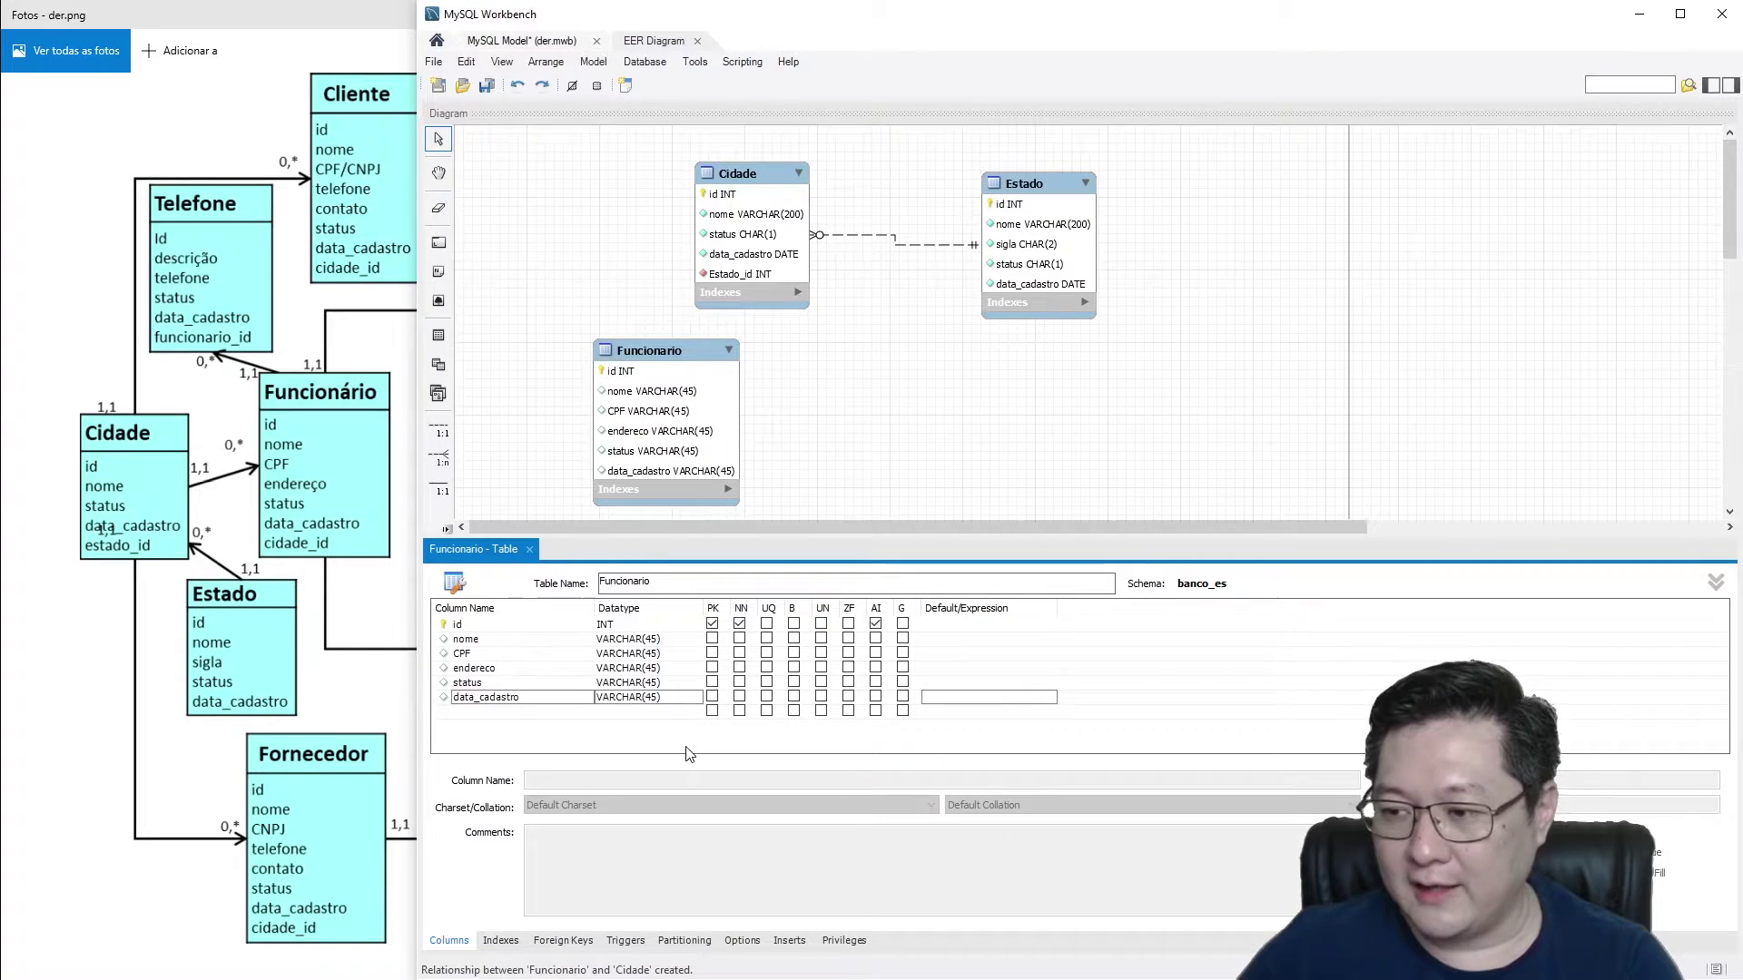
Step: Set the nome column's datatype to VARCHAR(200) and make it not null
{"action": "left_click", "coordinate": [484, 641]}
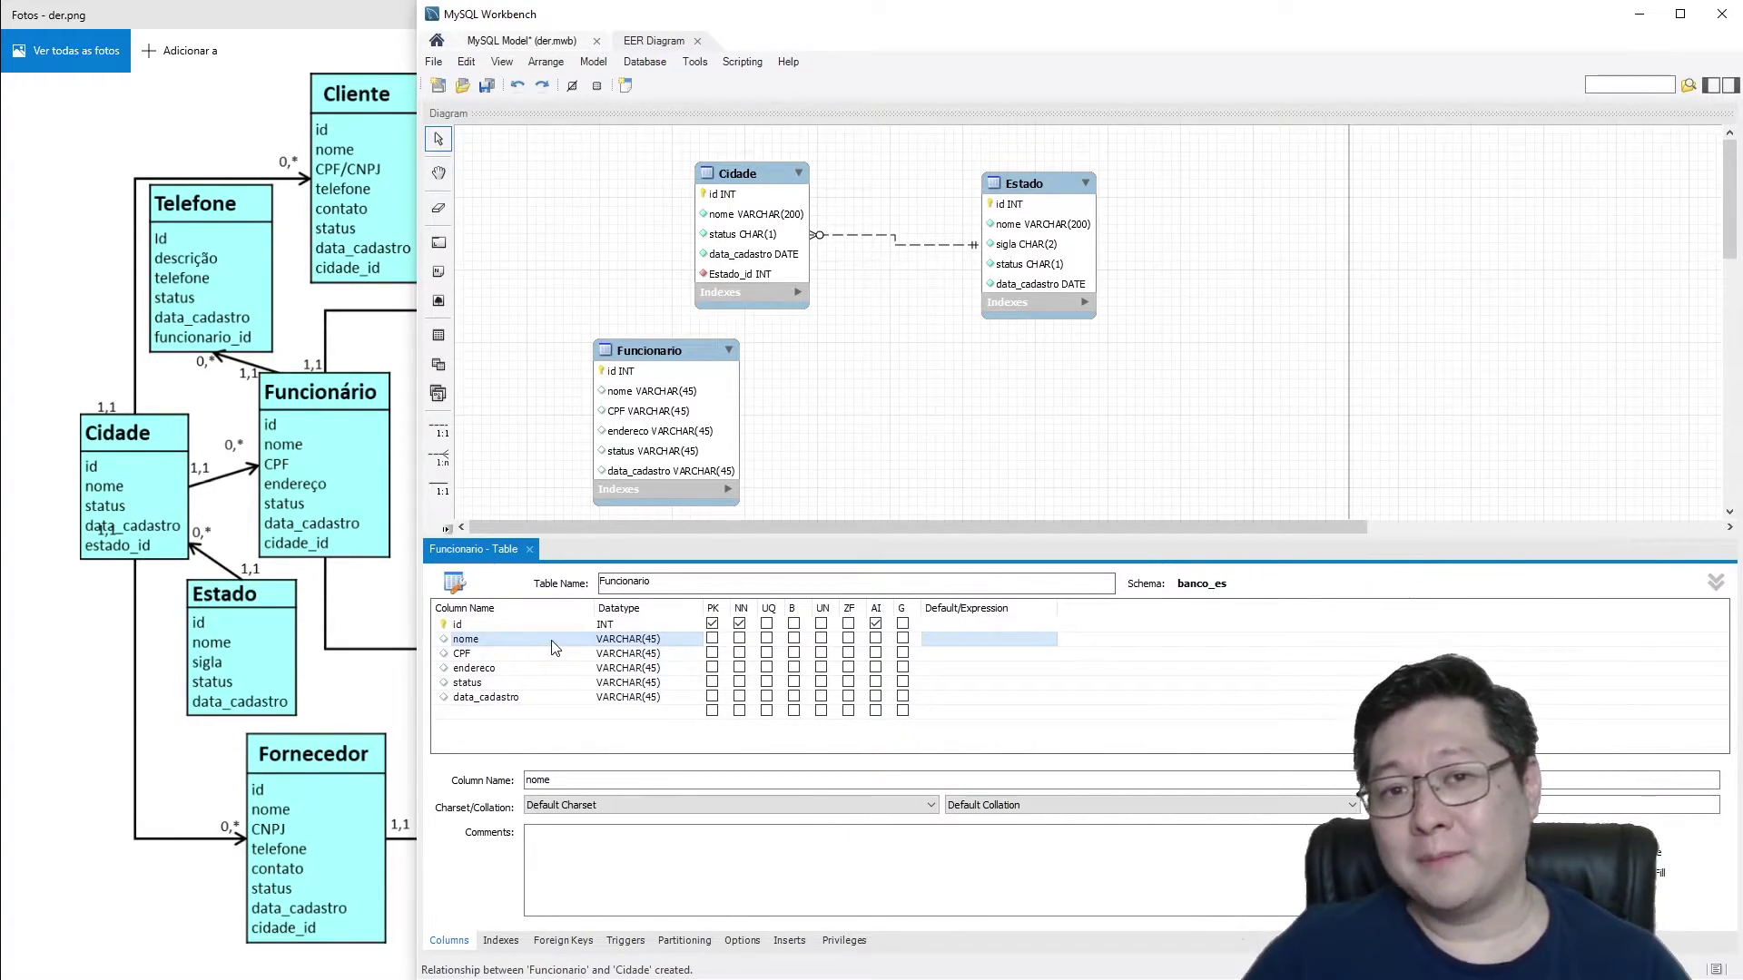
{"action": "double_click", "coordinate": [642, 639]}
{"action": "left_click", "coordinate": [650, 641]}
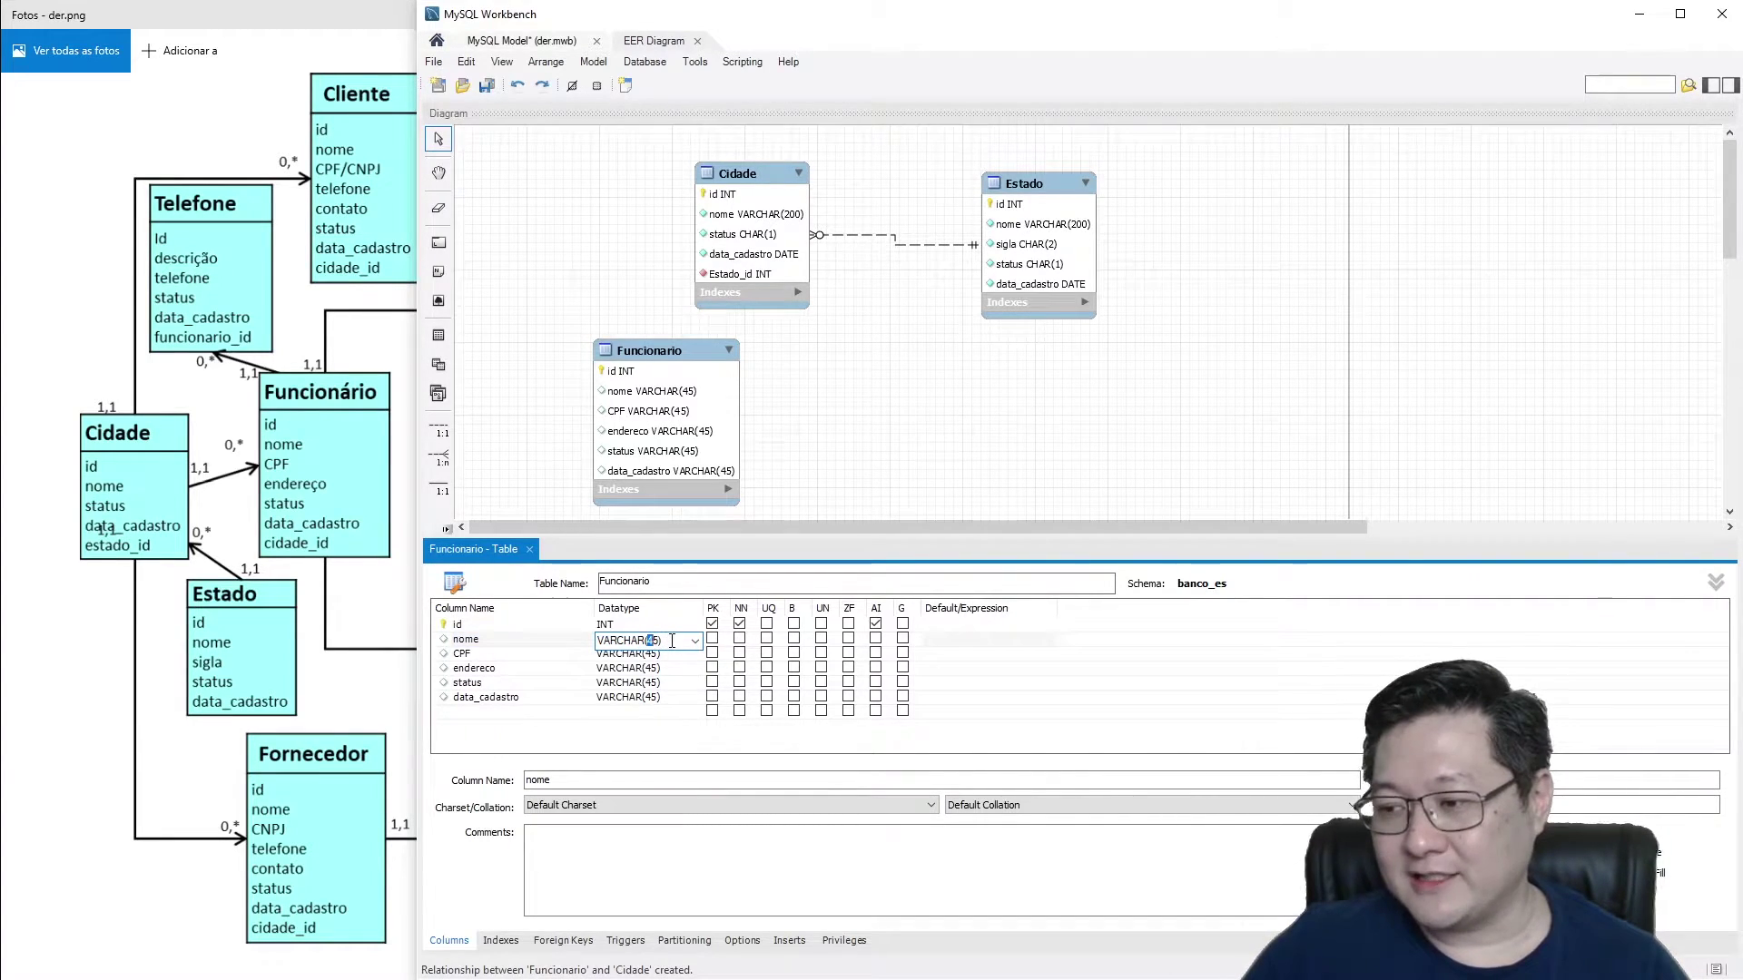
{"action": "key", "text": "BackSpace"}
{"action": "key", "text": "Delete"}
{"action": "type", "text": "200"}
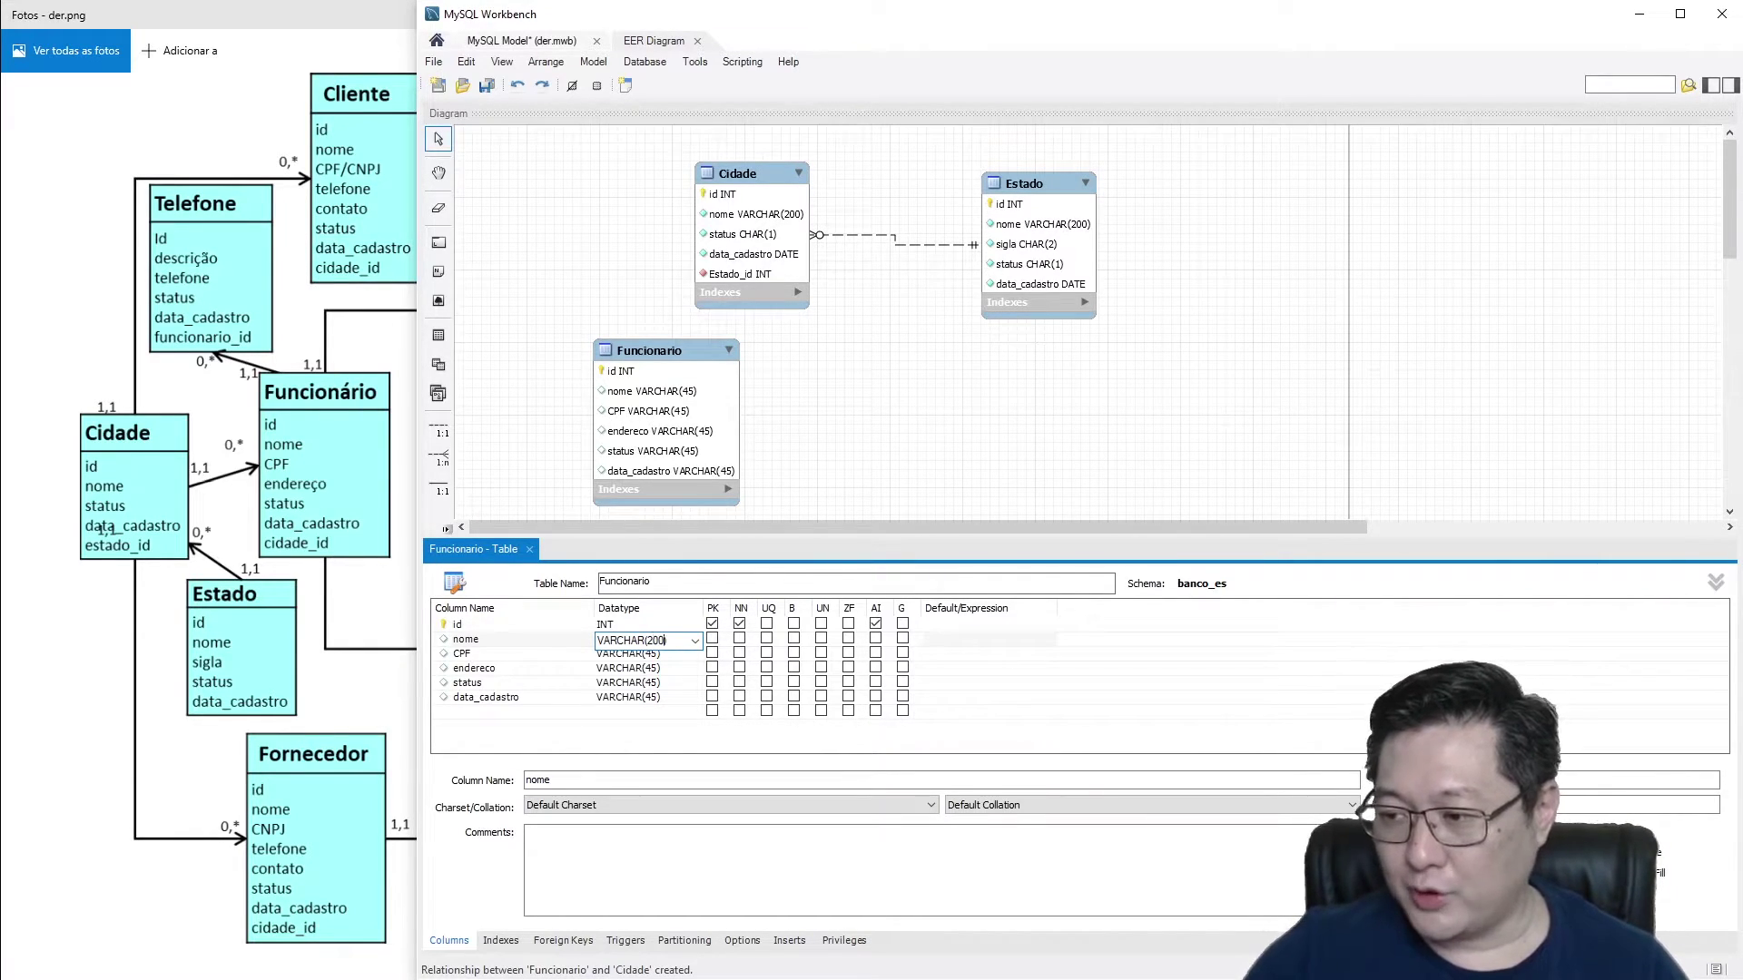
{"action": "key", "text": "Return"}
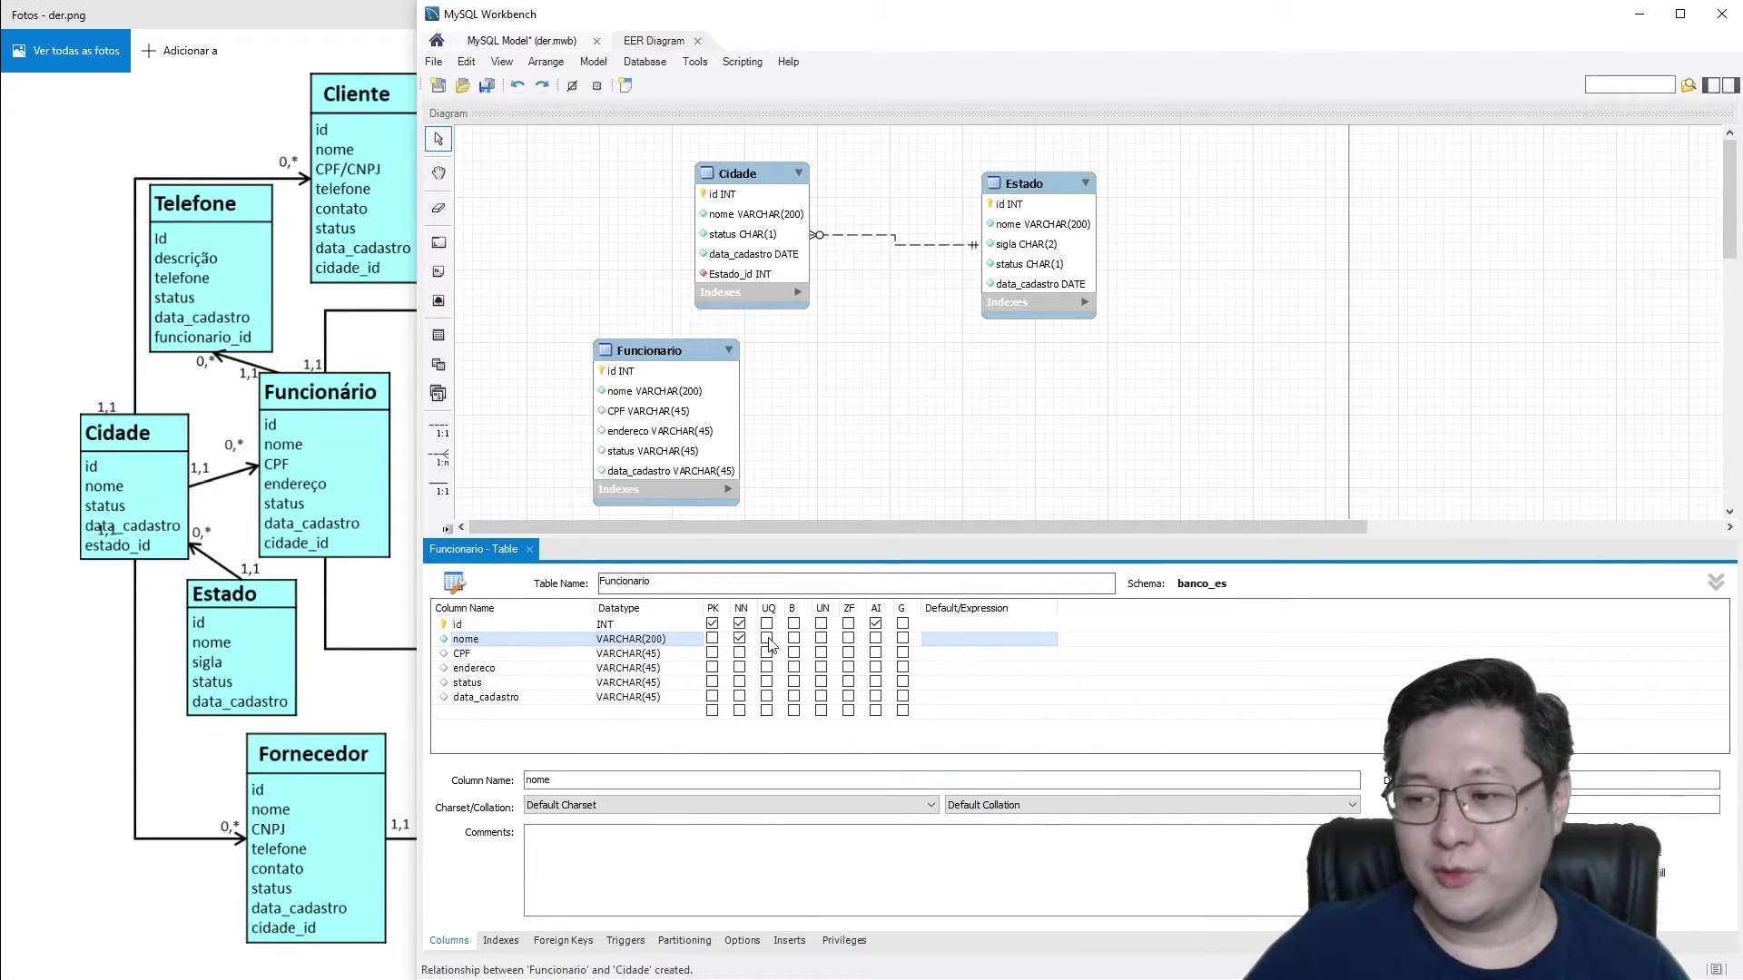
Step: Set the CPF column's datatype to CHAR(14) and make it not null and unique
{"action": "left_click", "coordinate": [539, 654]}
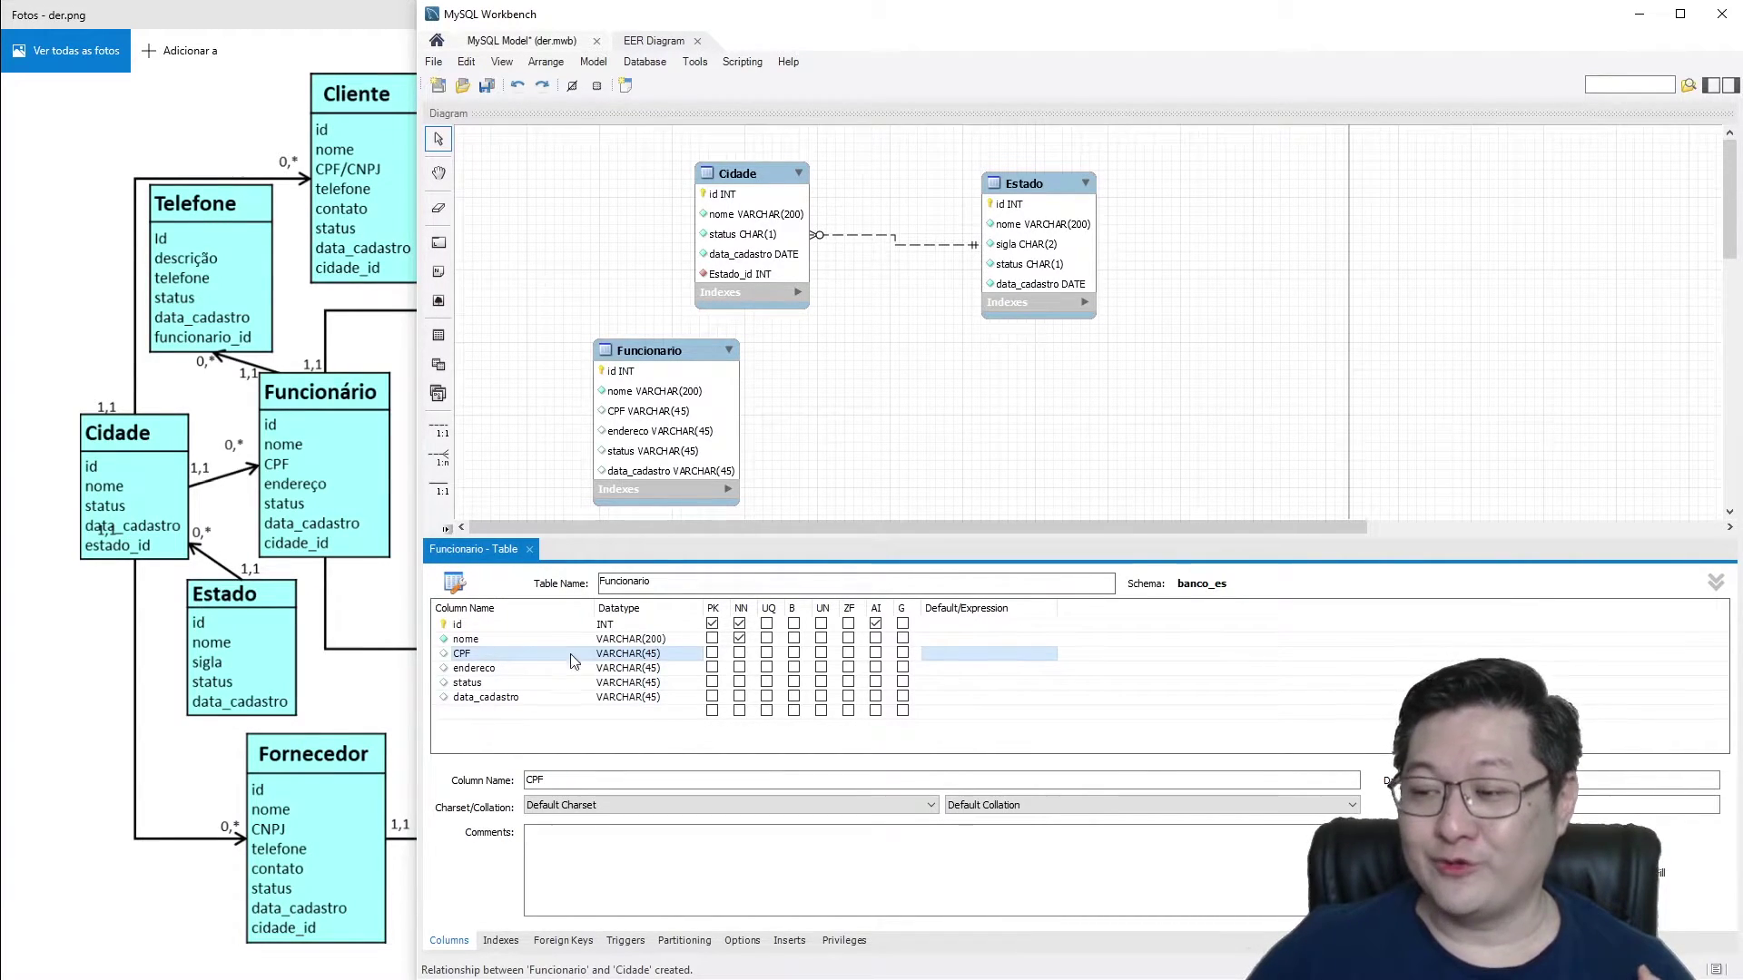
{"action": "double_click", "coordinate": [627, 655]}
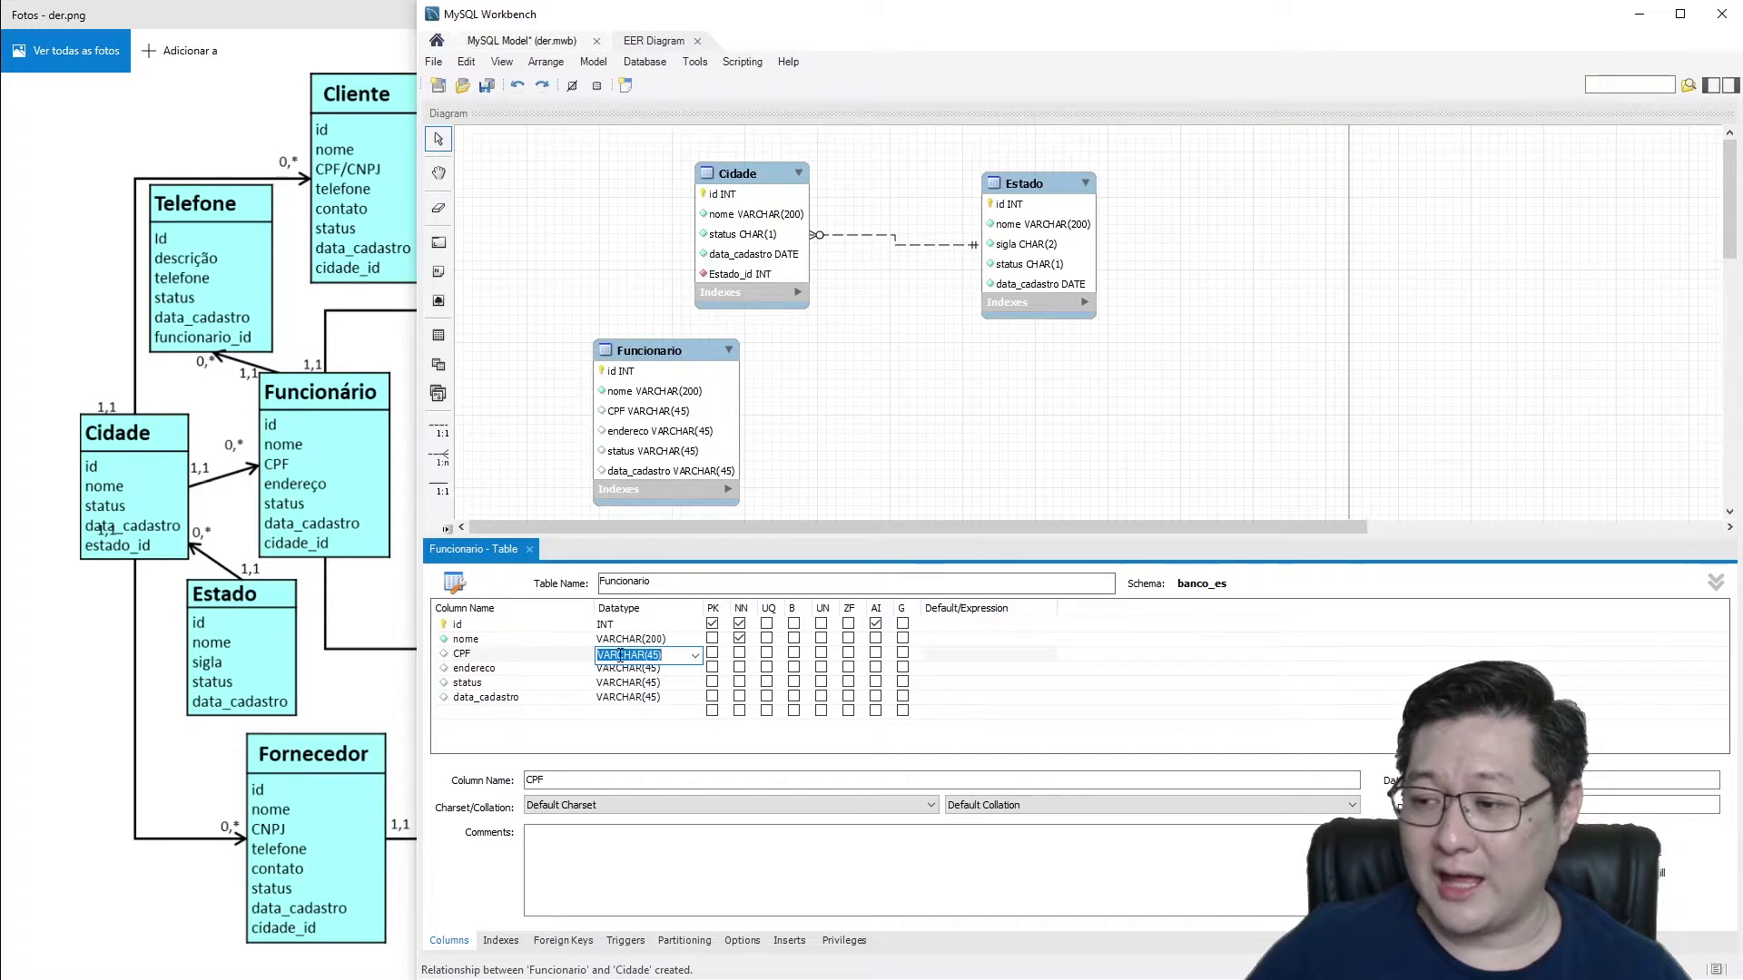
{"action": "left_click", "coordinate": [610, 659]}
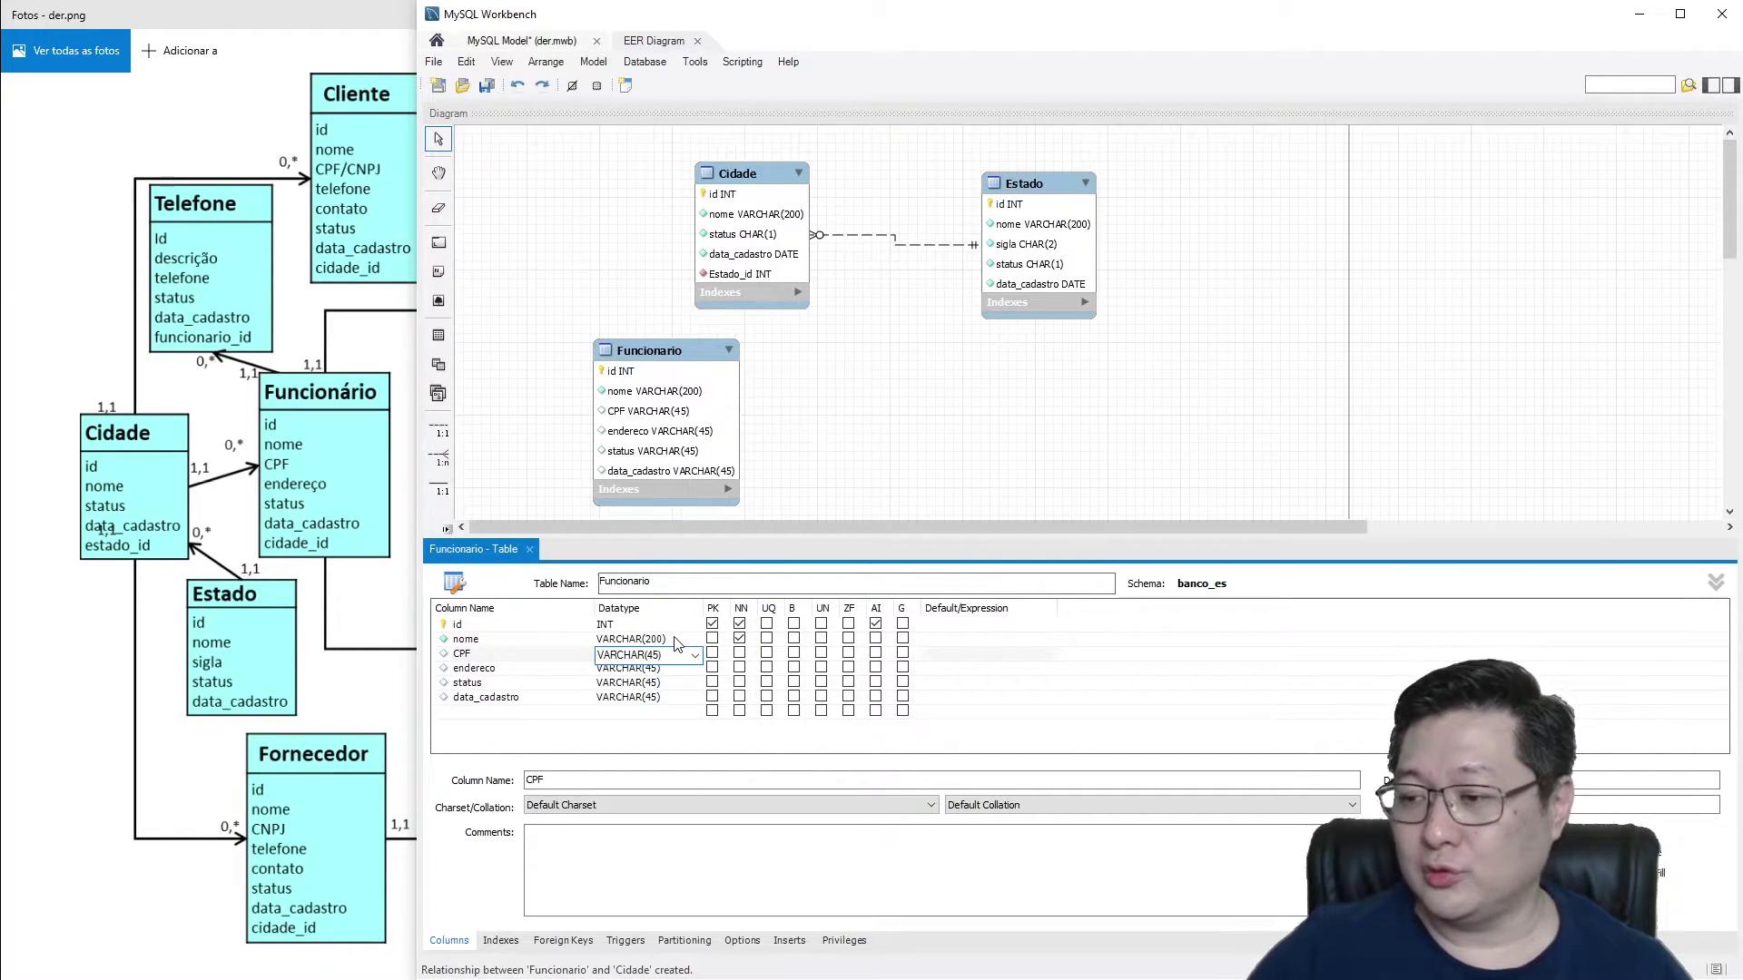
{"action": "key", "text": "Delete"}
{"action": "key", "text": "Delete"}
{"action": "key", "text": "Delete"}
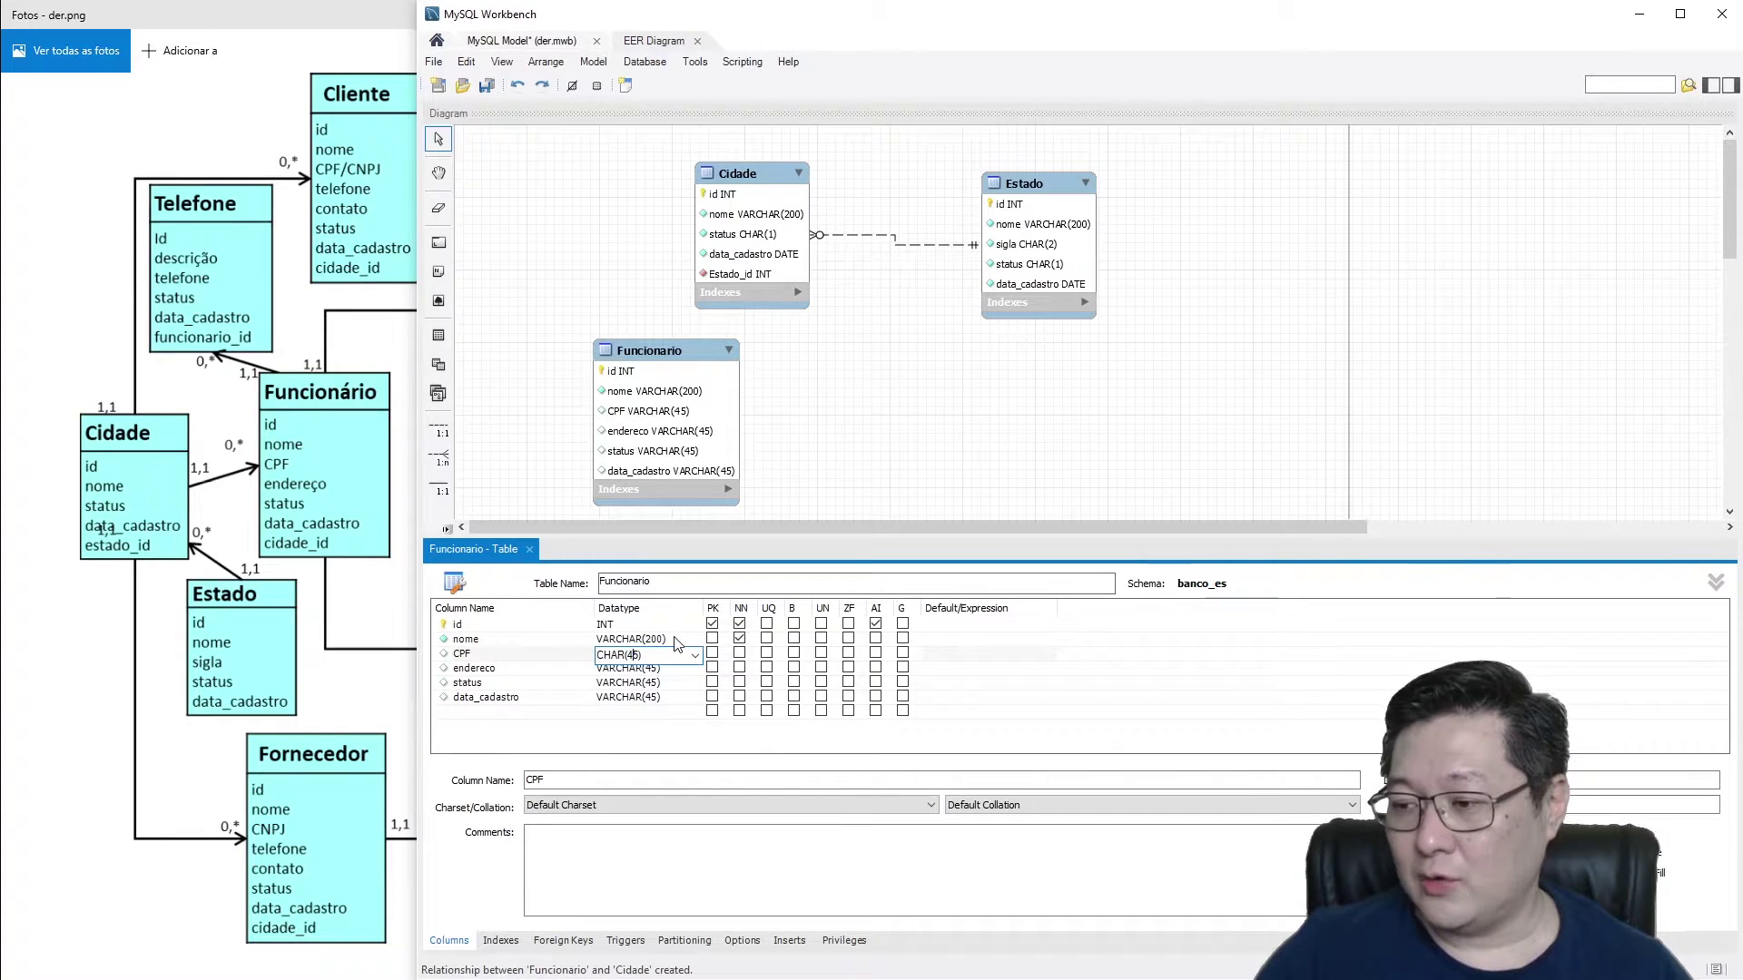
{"action": "key", "text": "Right"}
{"action": "key", "text": "Right"}
{"action": "key", "text": "Right"}
{"action": "key", "text": "Right"}
{"action": "key", "text": "Right"}
{"action": "key", "text": "Delete"}
{"action": "key", "text": "Delete"}
{"action": "type", "text": "14"}
{"action": "left_click", "coordinate": [1101, 724]}
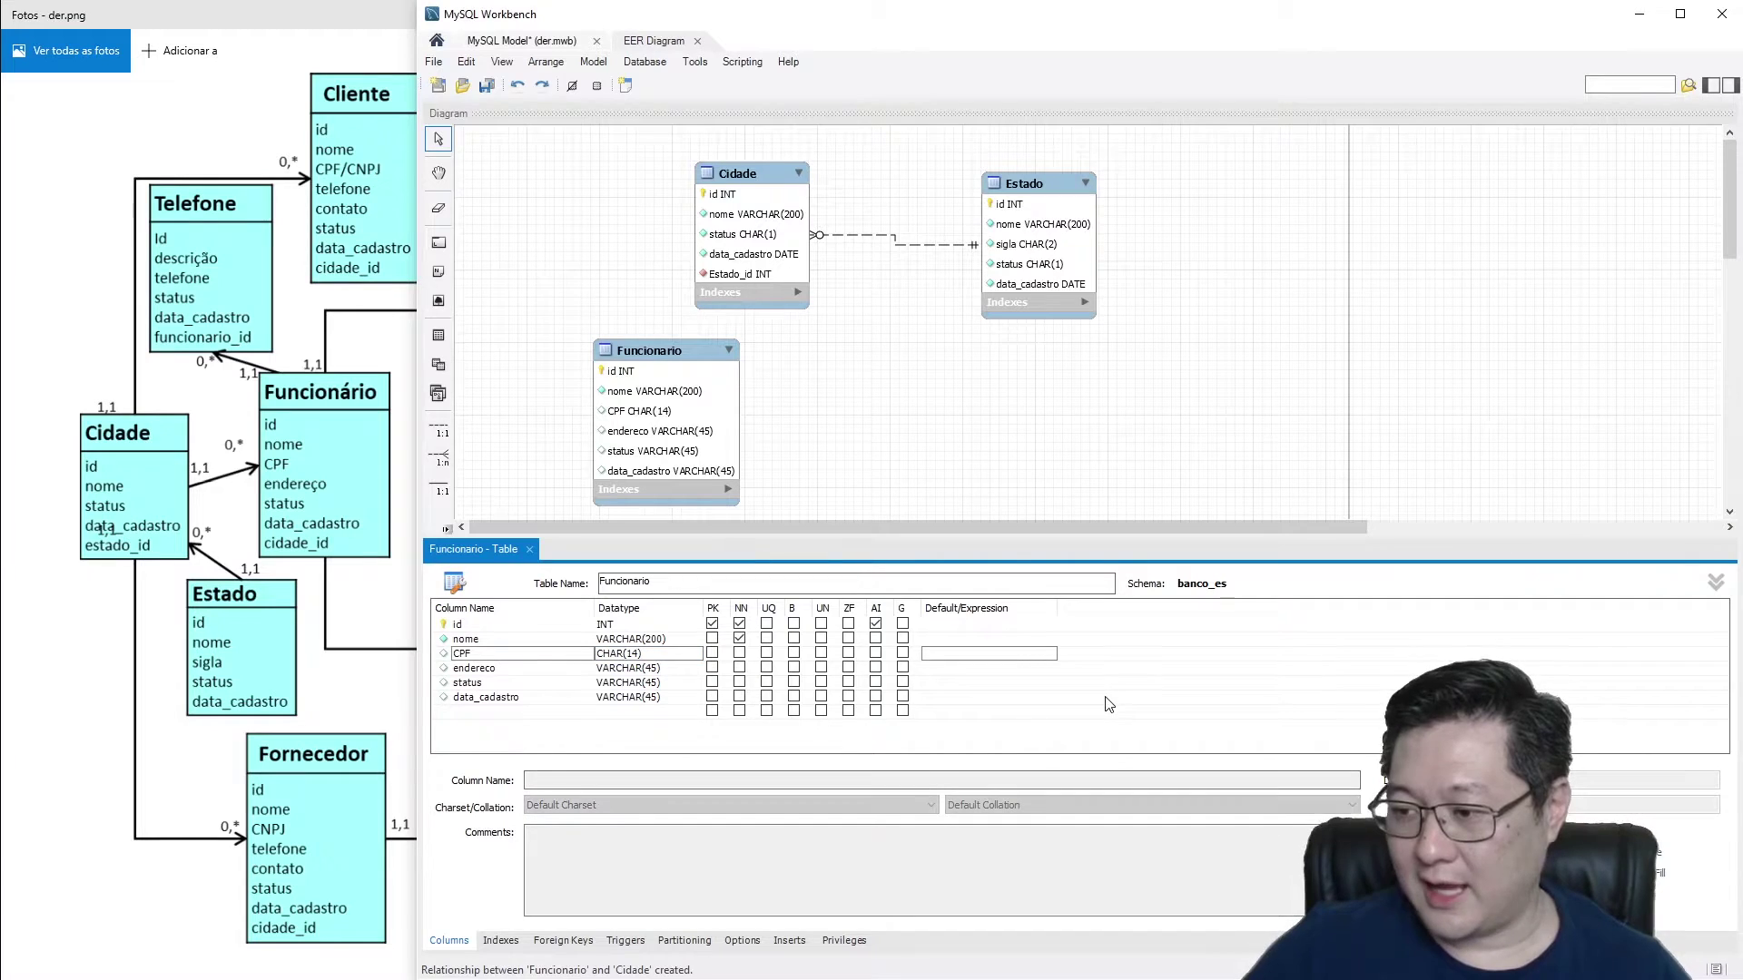
{"action": "left_click", "coordinate": [740, 653]}
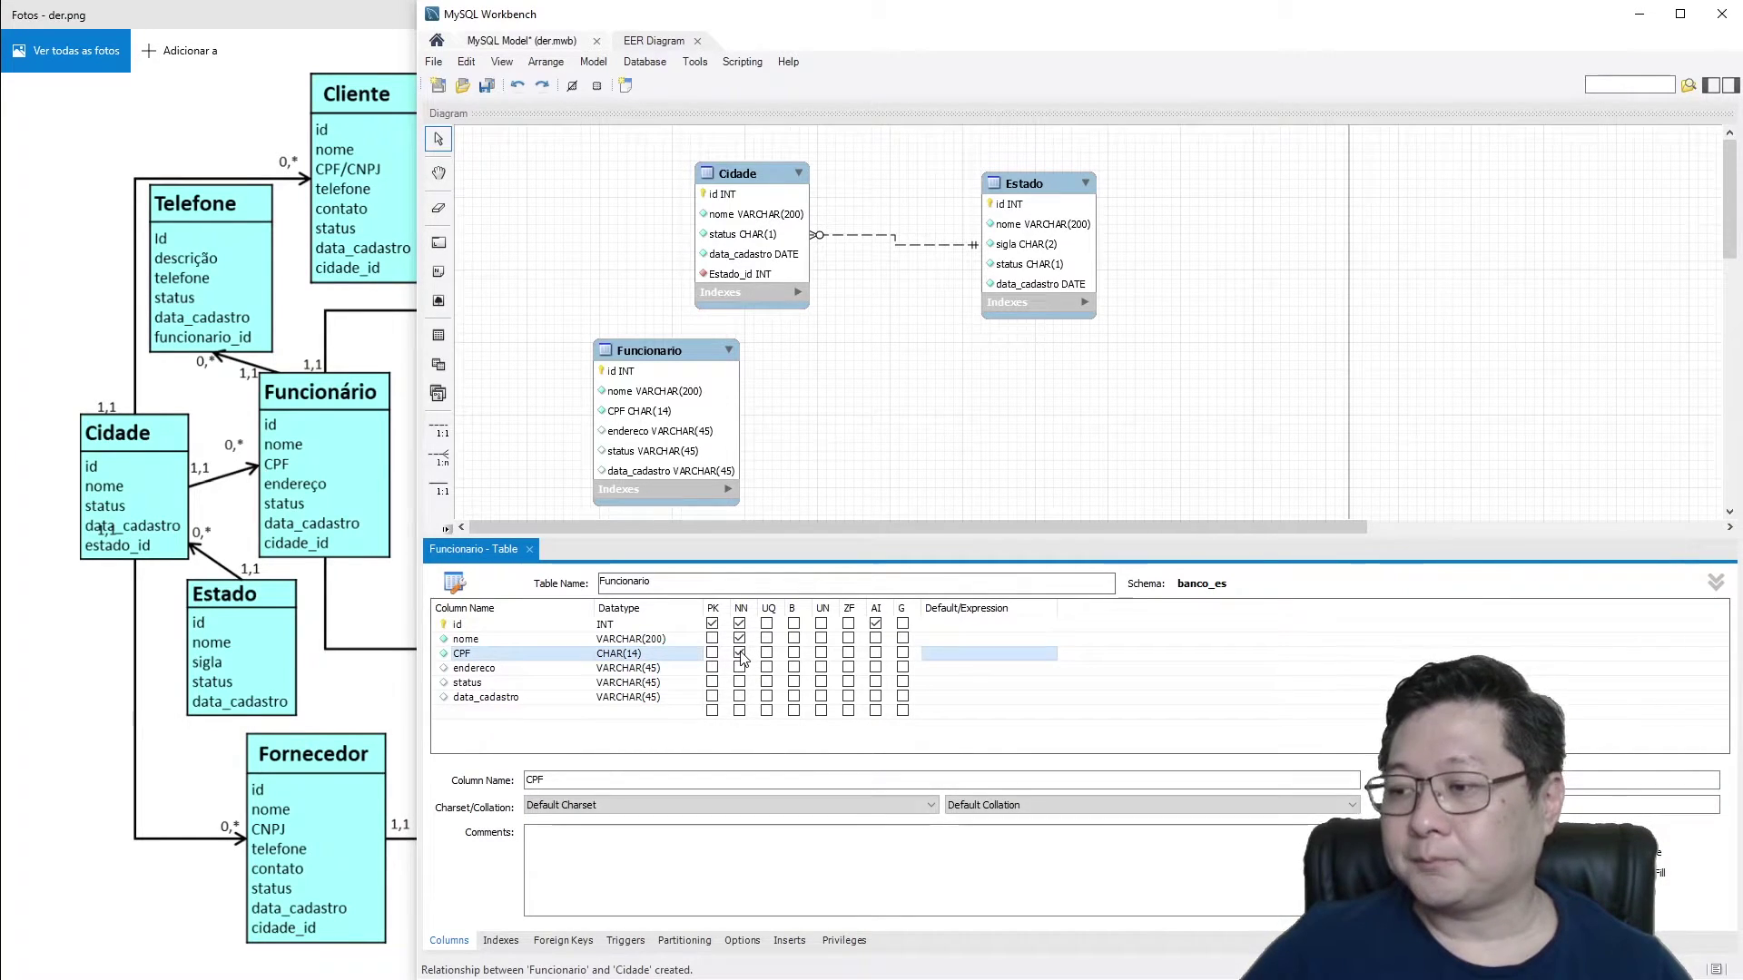
{"action": "left_click", "coordinate": [767, 653]}
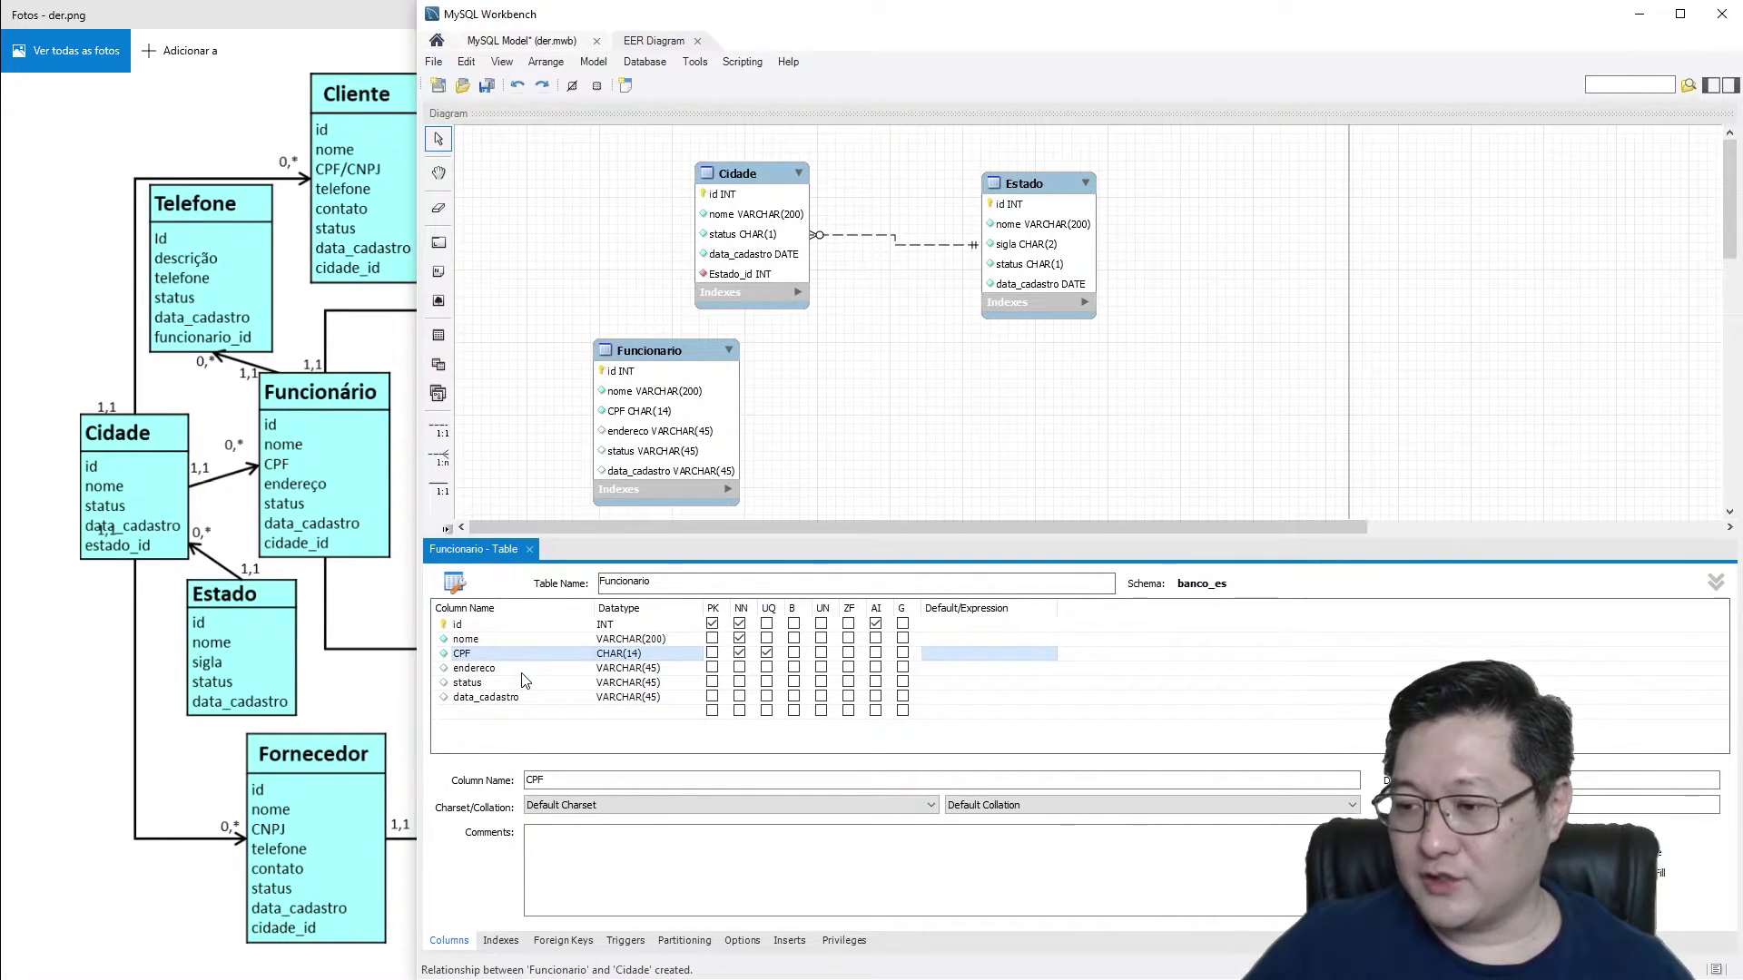
Step: Set the endereco column's datatype to VARCHAR(255) and make it not null
{"action": "left_click", "coordinate": [639, 670]}
{"action": "left_click", "coordinate": [650, 669]}
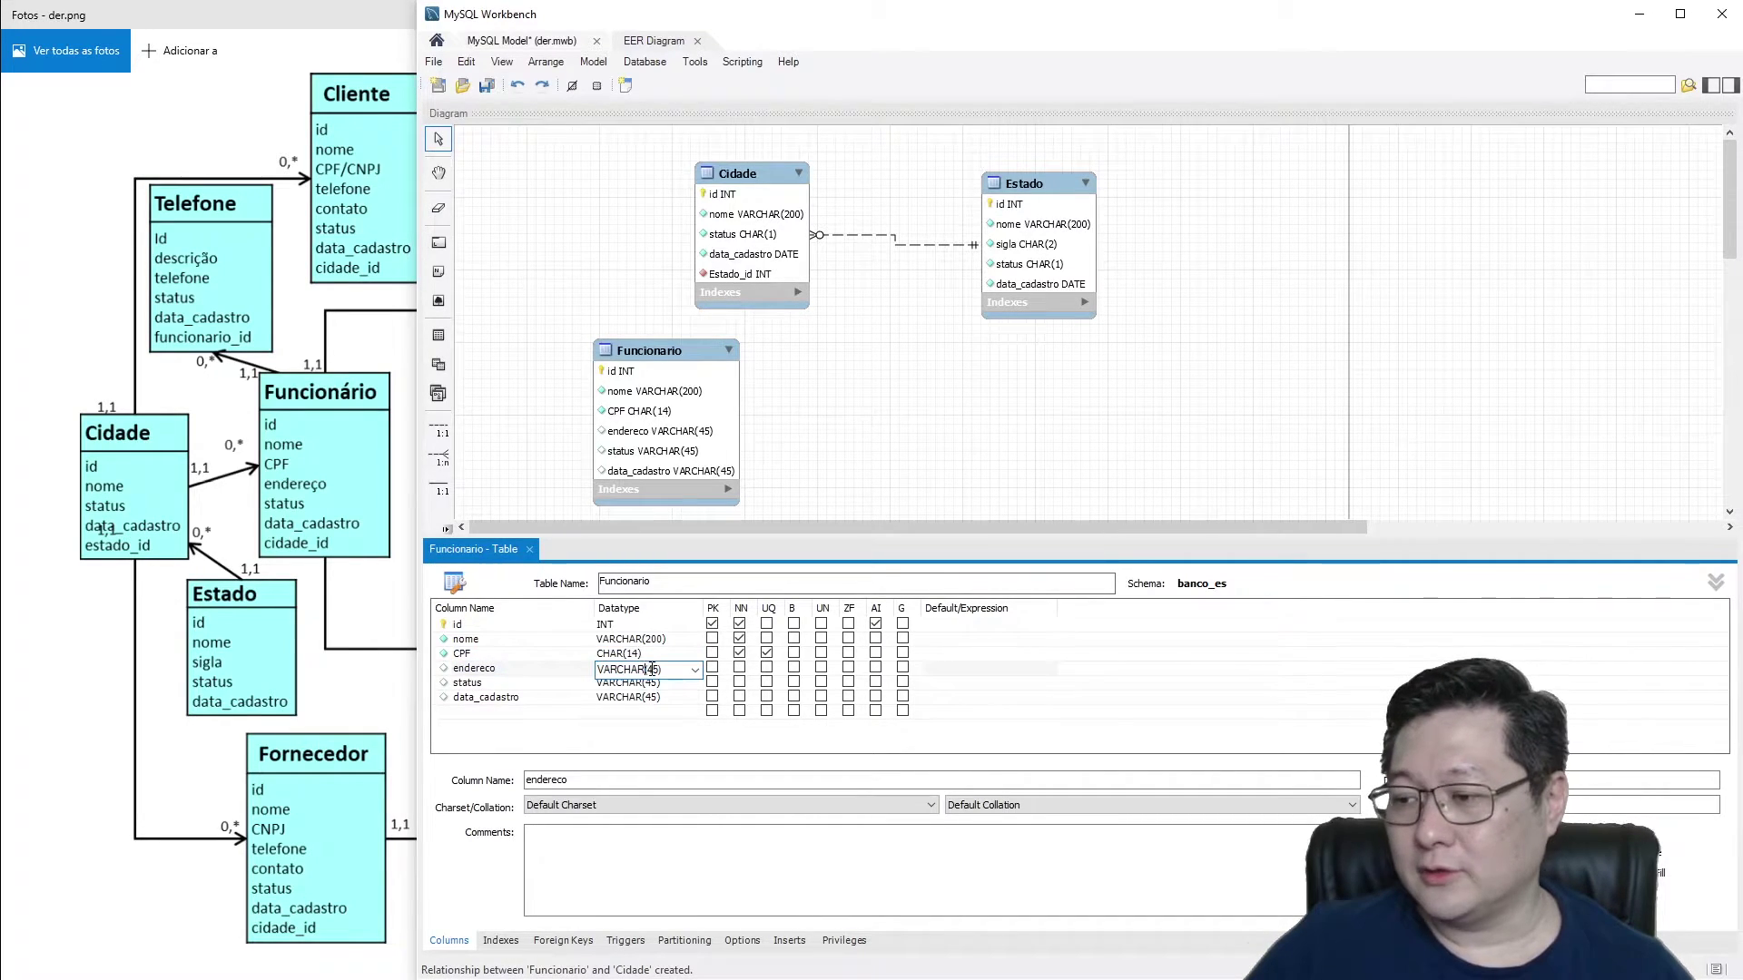
{"action": "key", "text": "BackSpace"}
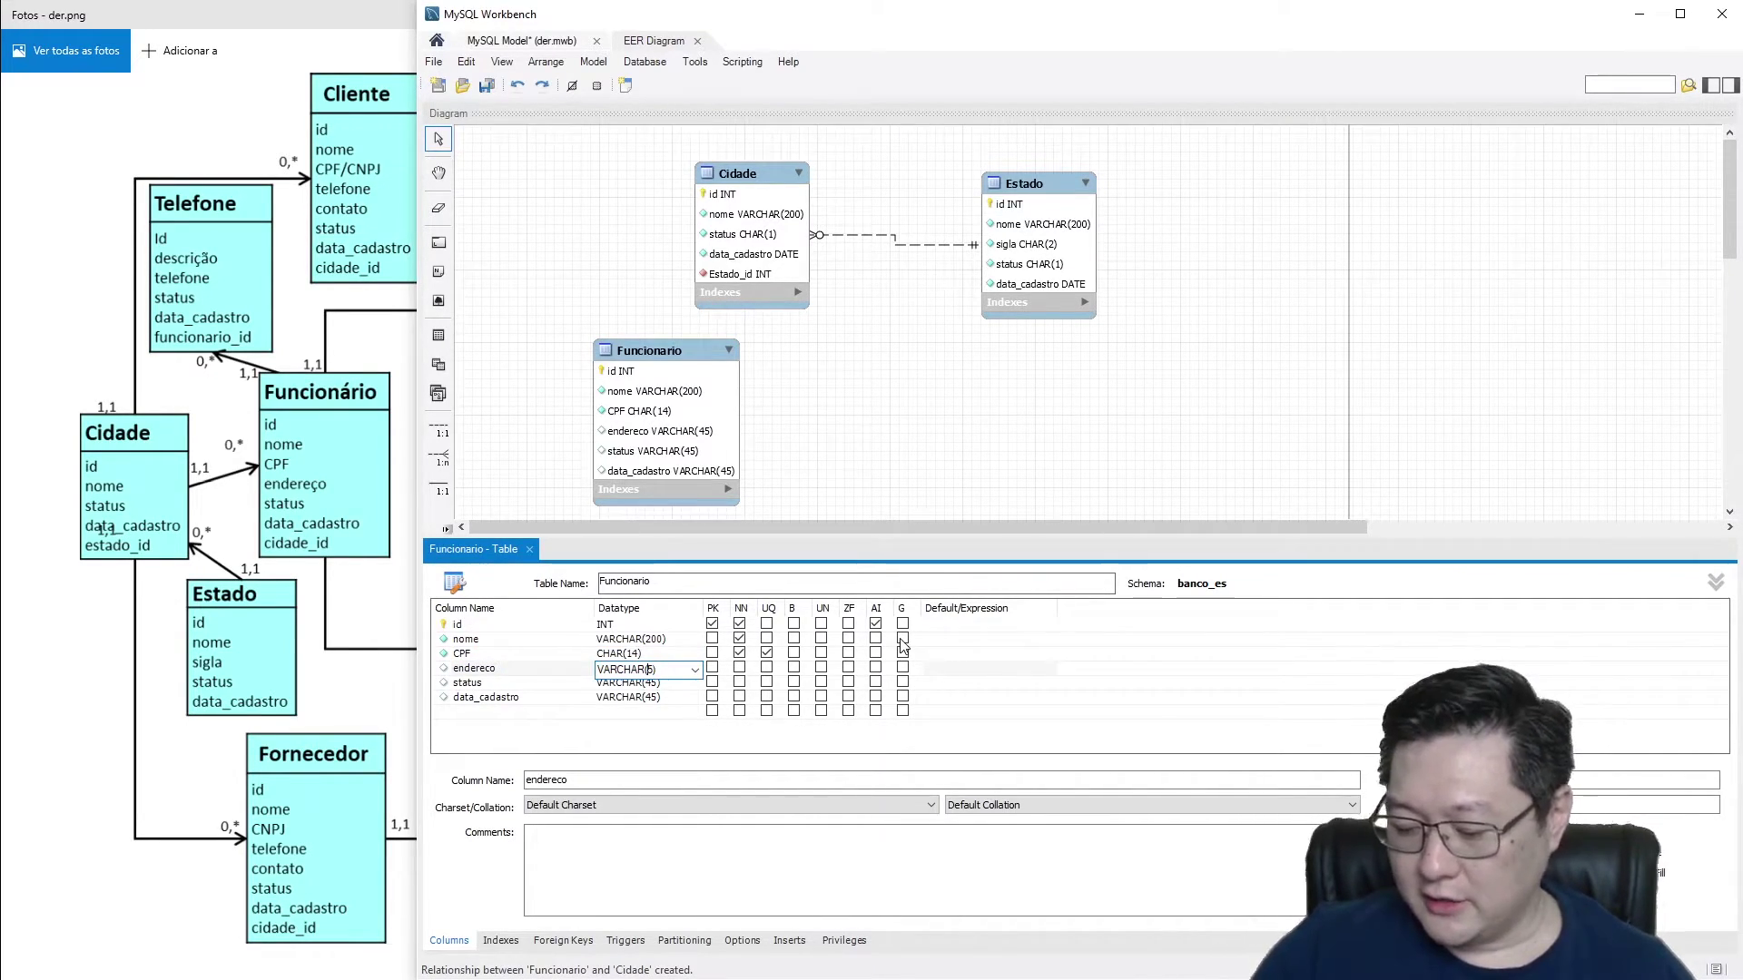
{"action": "type", "text": "25"}
{"action": "key", "text": "Return"}
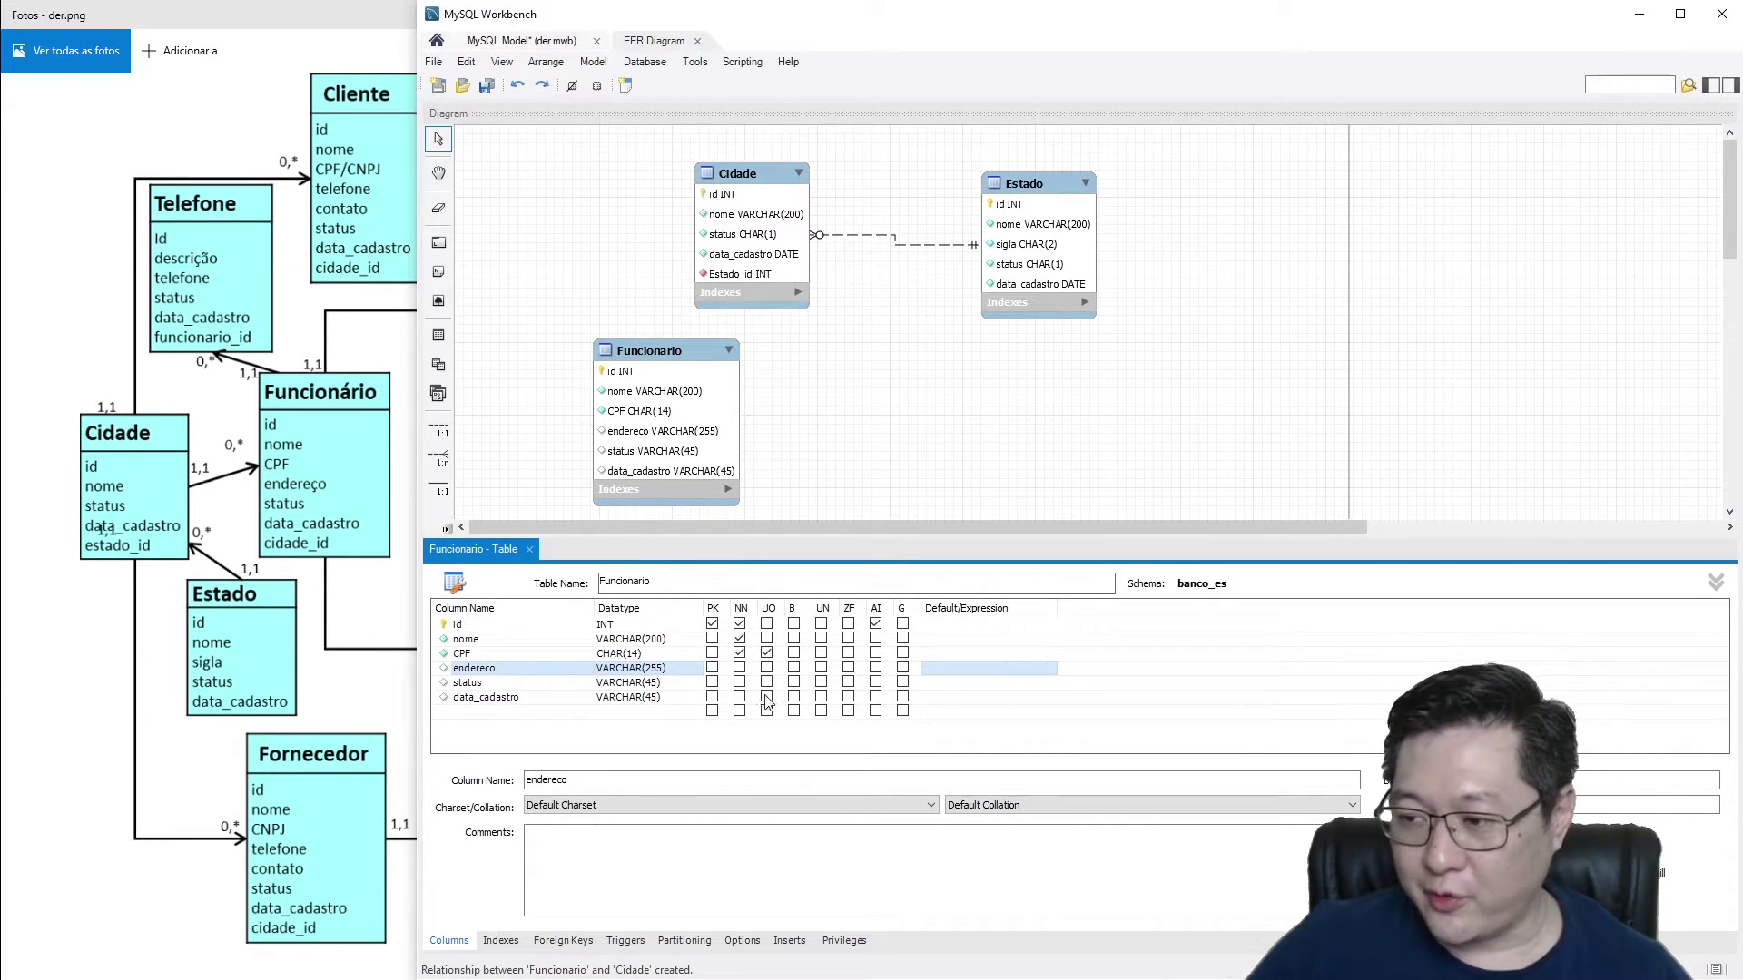
{"action": "left_click", "coordinate": [738, 669]}
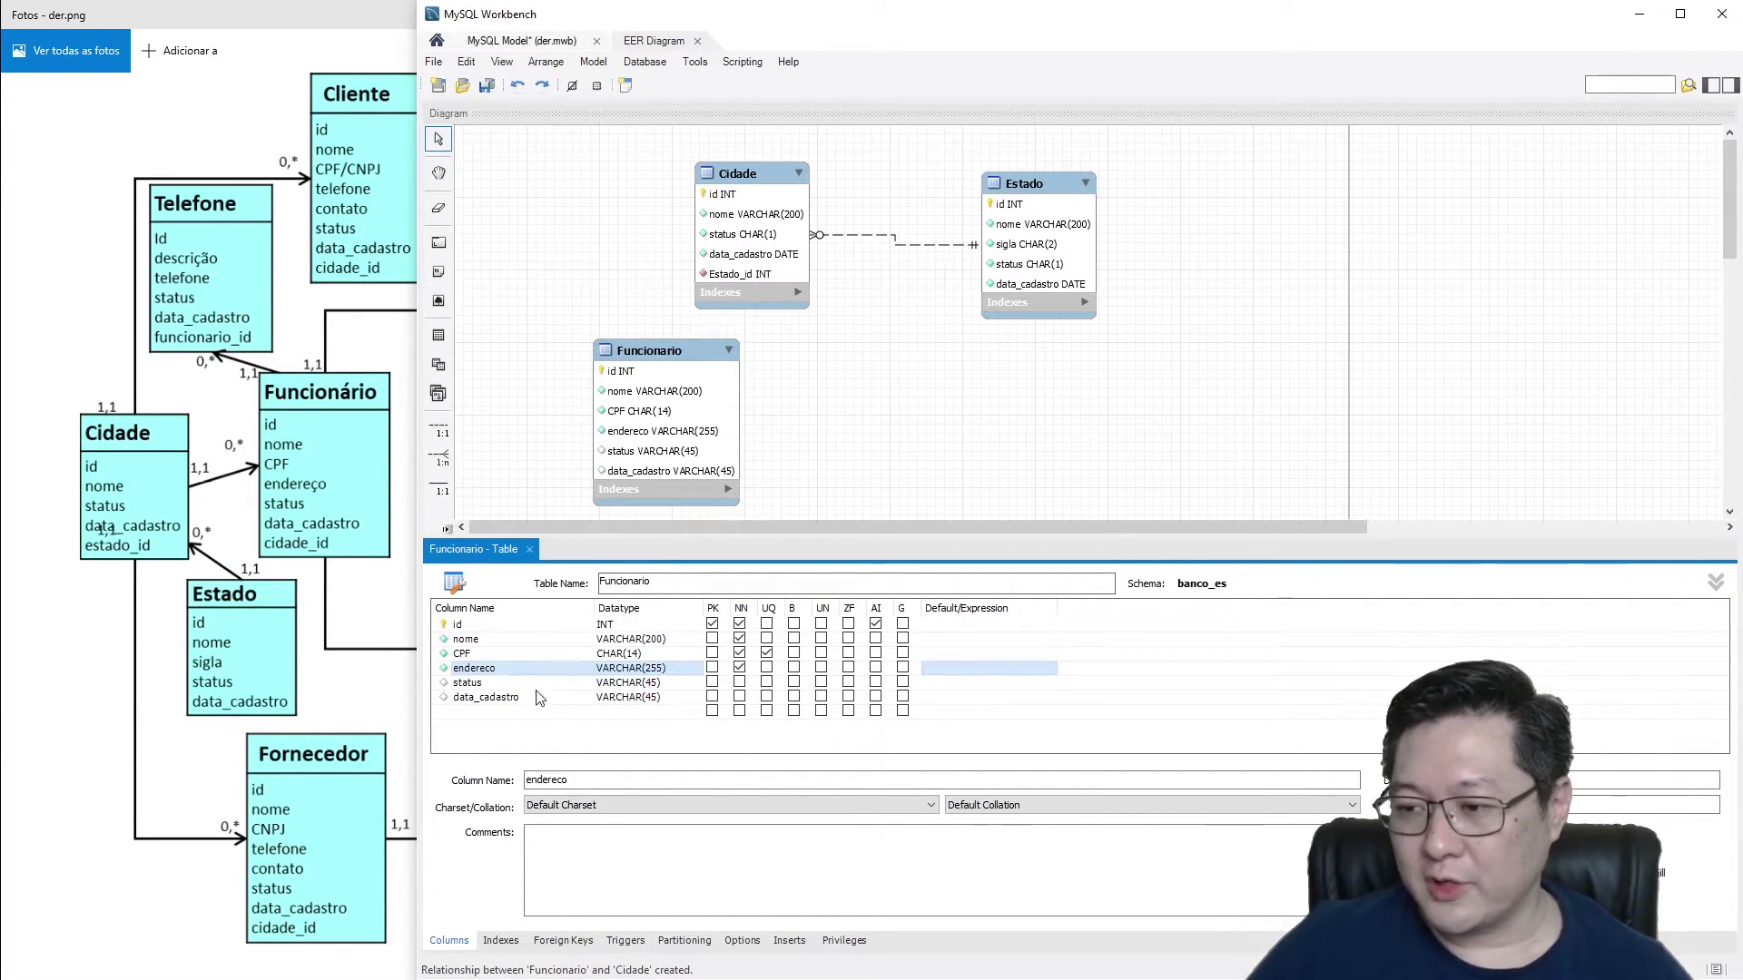
Step: Set the status column's datatype to CHAR(1) and make it not null
{"action": "left_click", "coordinate": [504, 683]}
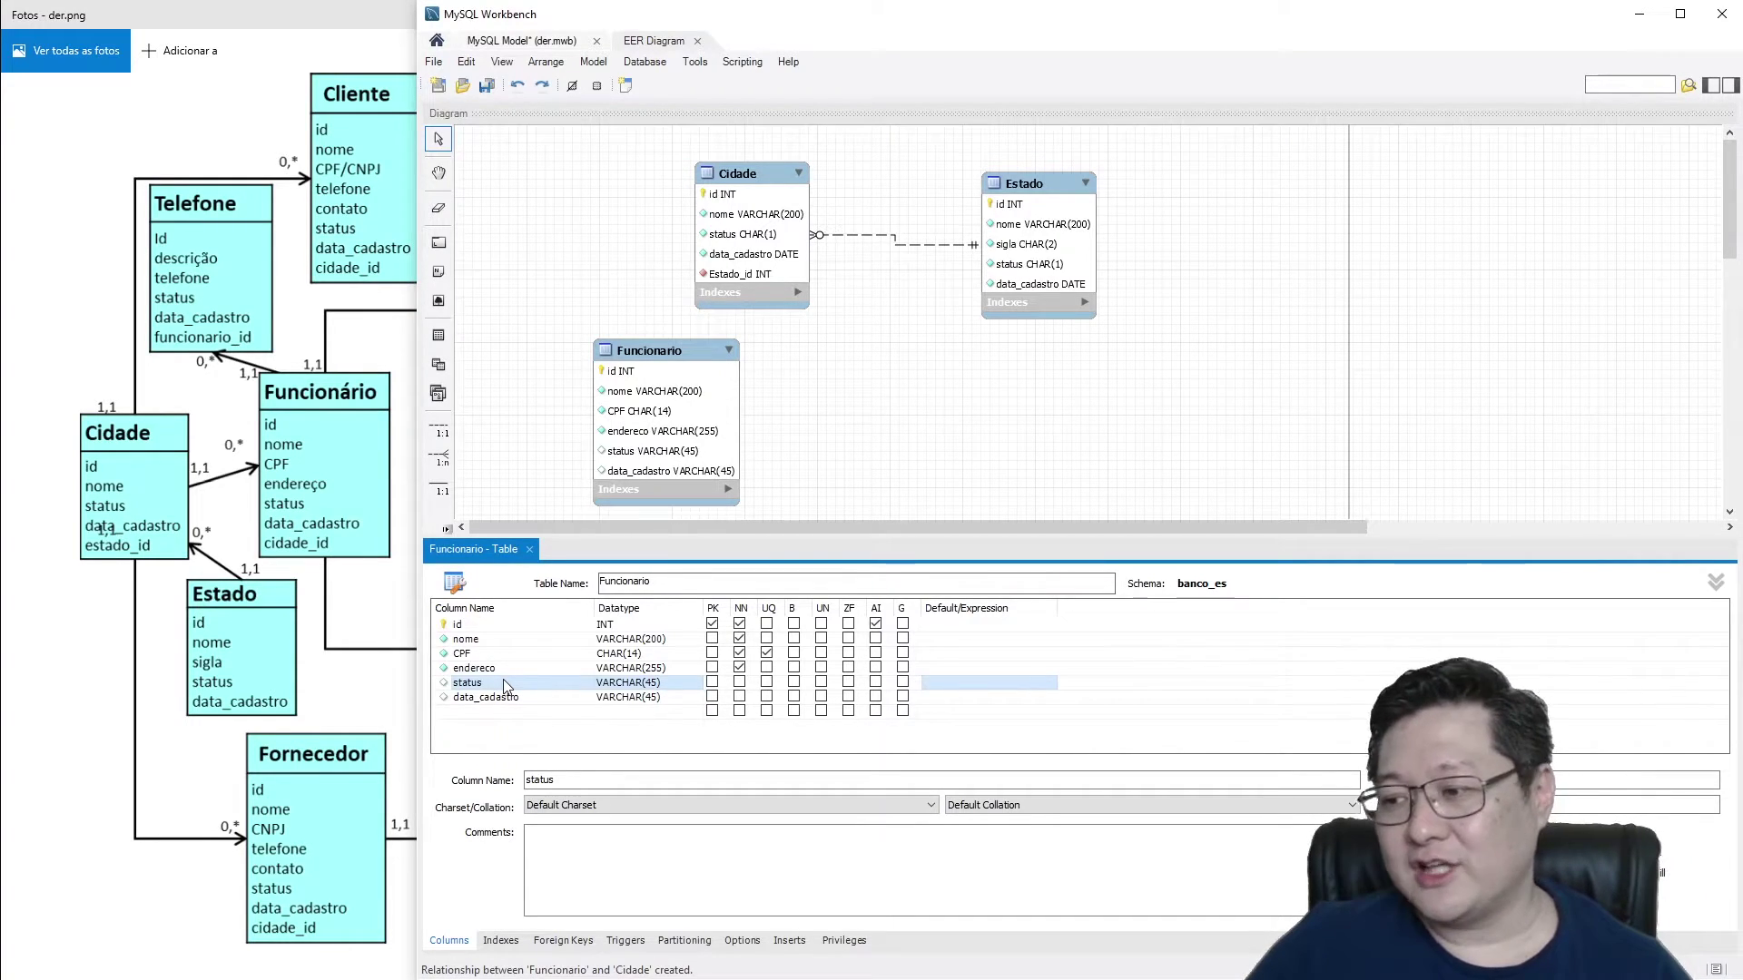
{"action": "double_click", "coordinate": [618, 683]}
{"action": "left_click_drag", "start_coordinate": [618, 684], "coordinate": [501, 701]}
{"action": "key", "text": "BackSpace"}
{"action": "key", "text": "Delete"}
{"action": "key", "text": "Delete"}
{"action": "type", "text": "1"}
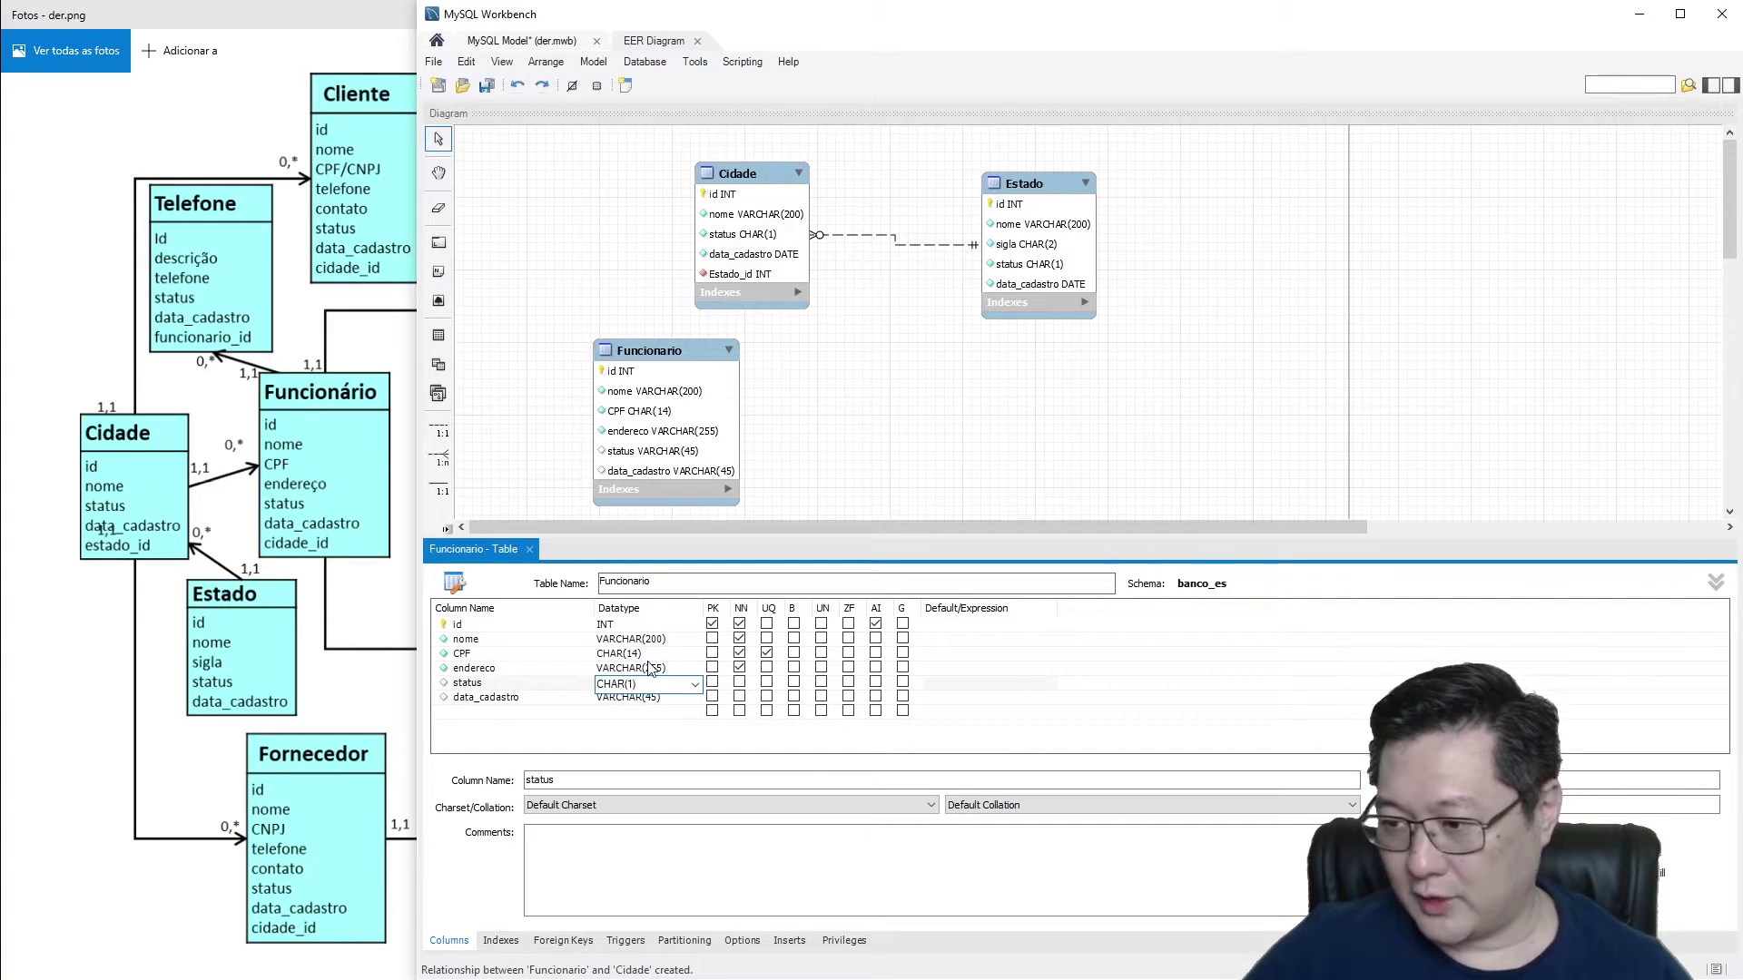
{"action": "left_click", "coordinate": [643, 742]}
{"action": "left_click", "coordinate": [669, 686]}
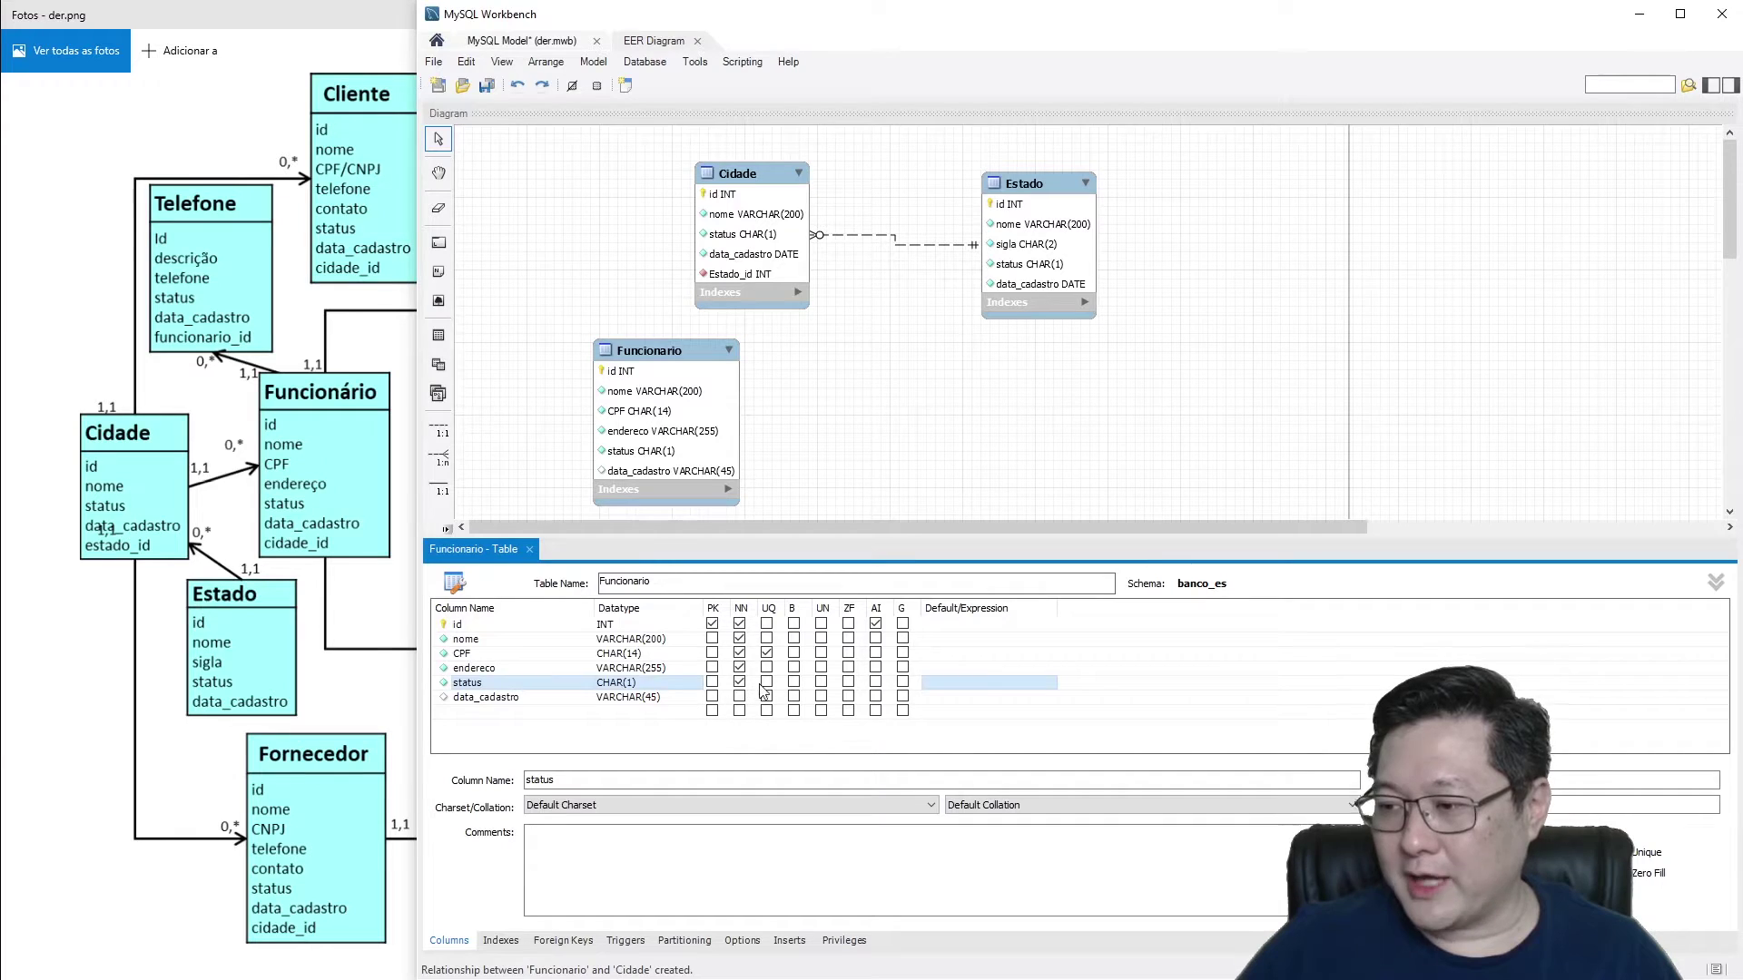
Step: Set the Funcionario status column's default value to 'A'
{"action": "left_click", "coordinate": [950, 684]}
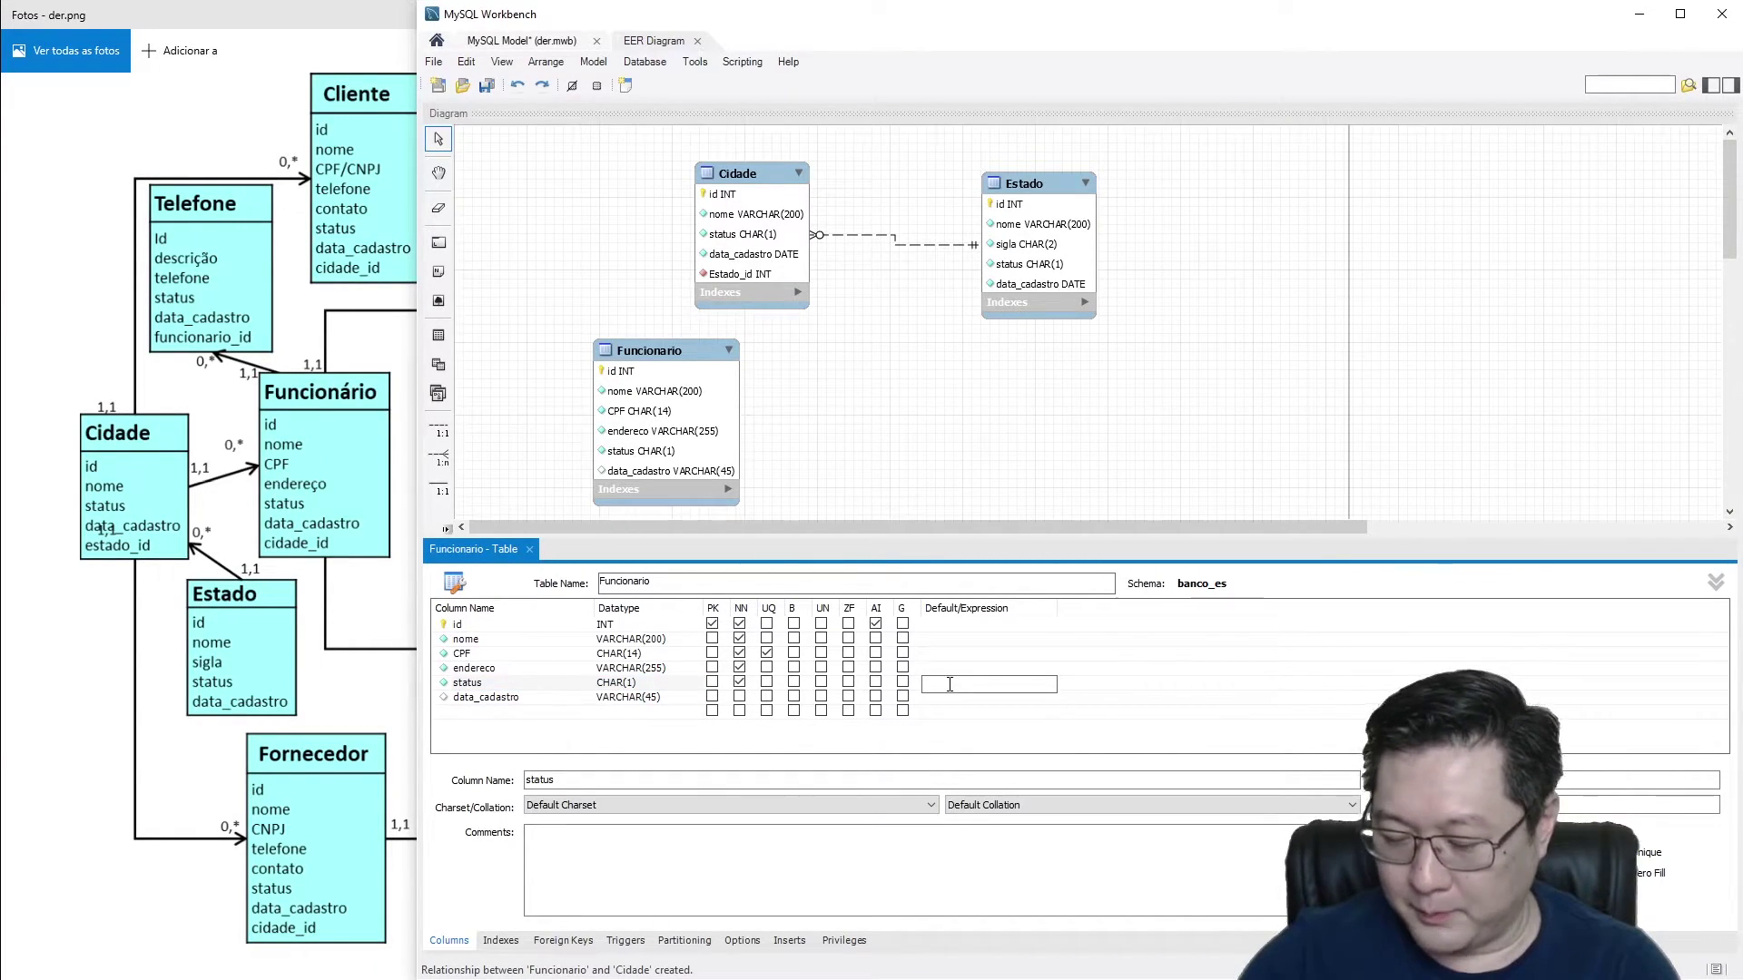
{"action": "type", "text": "A"}
{"action": "left_click", "coordinate": [622, 712]}
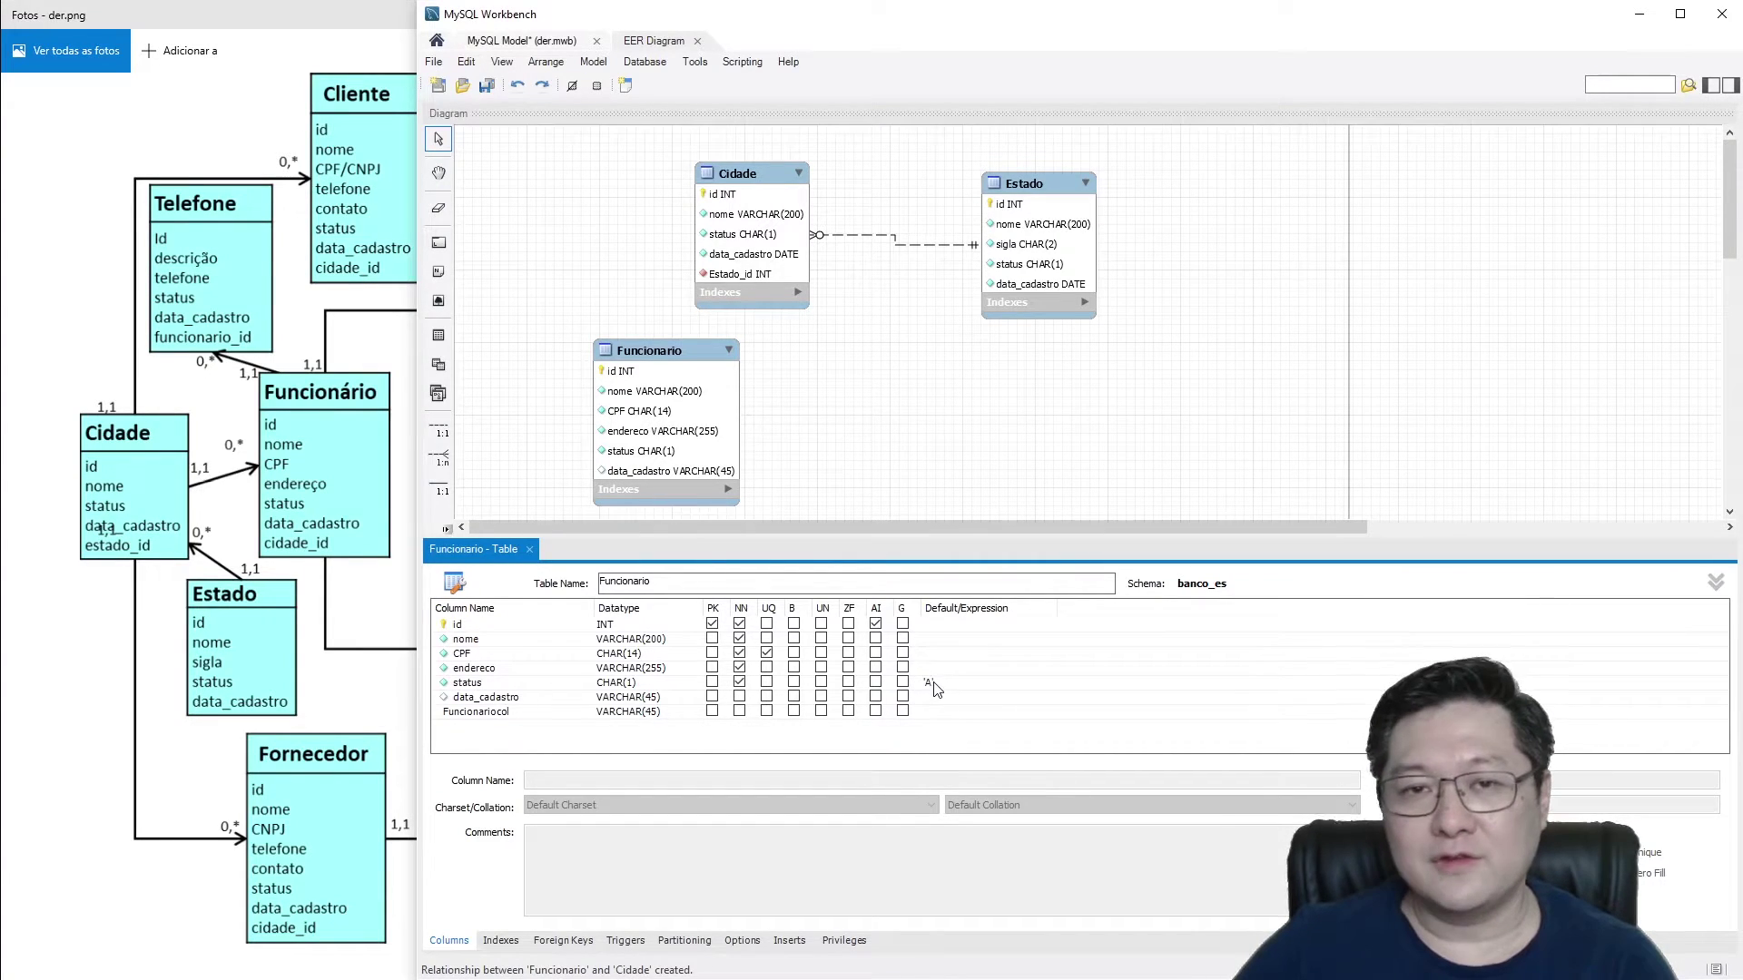
Step: Set the Funcionario data_cadastro column's datatype to DATE and make it not null
{"action": "left_click", "coordinate": [647, 698]}
{"action": "left_click", "coordinate": [666, 699]}
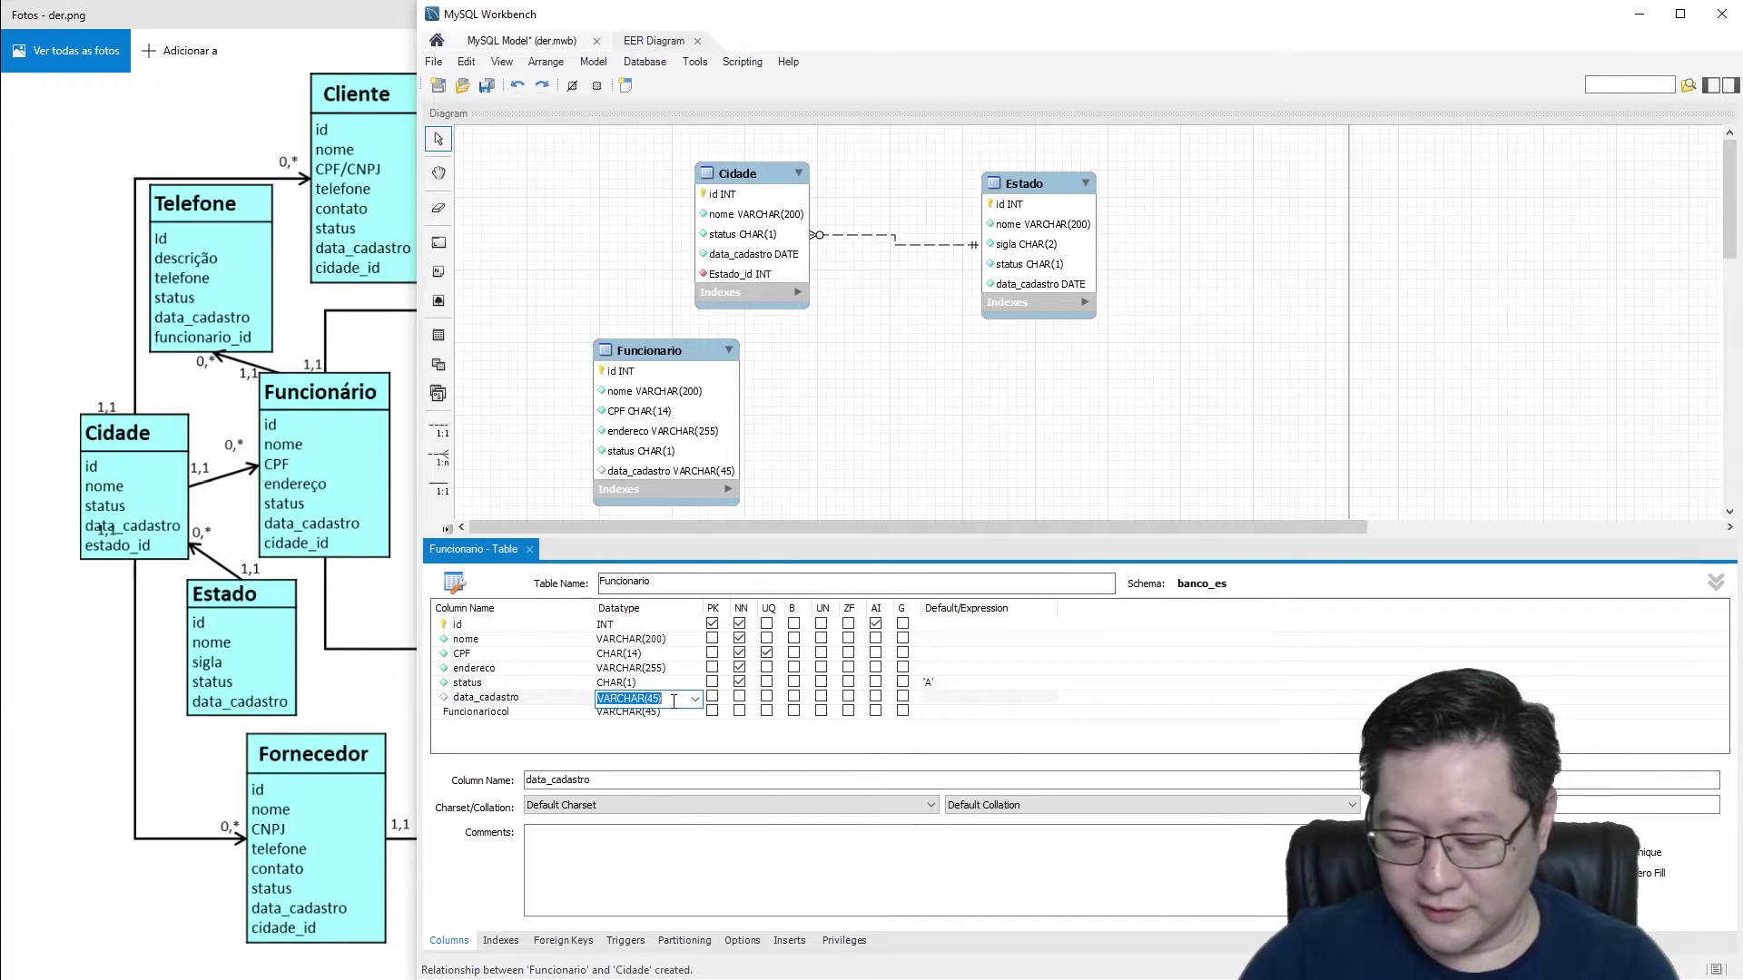
{"action": "type", "text": "Dat"}
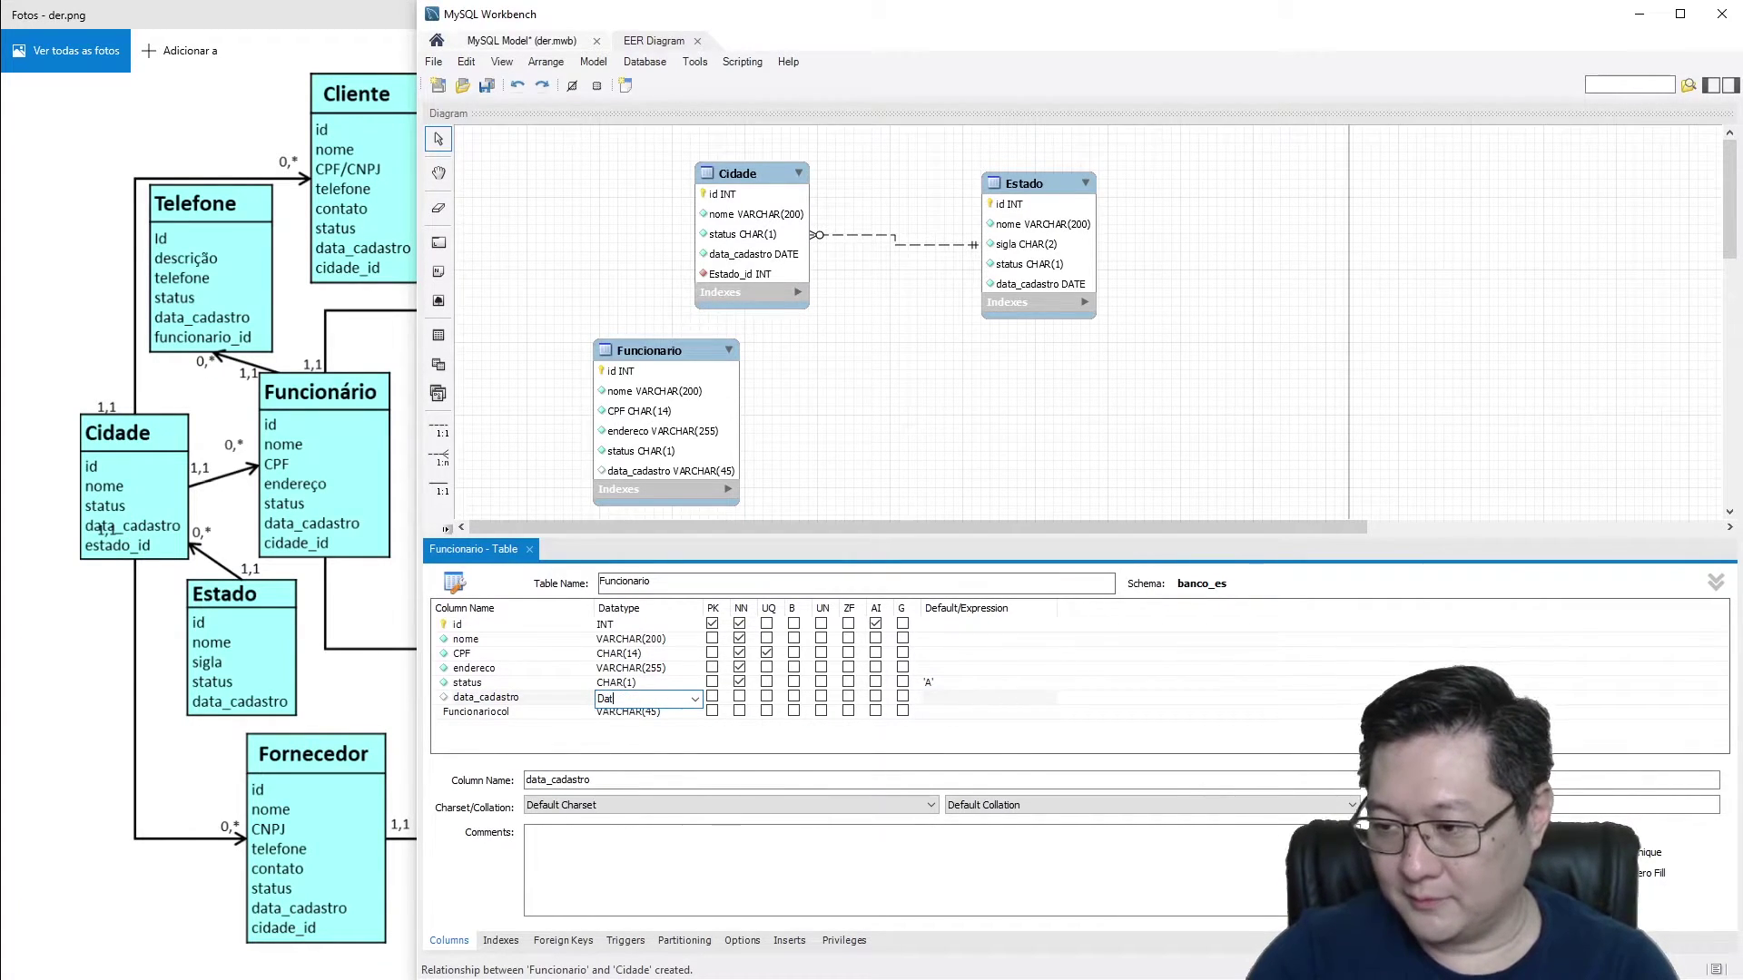
{"action": "type", "text": "e"}
{"action": "key", "text": "Return"}
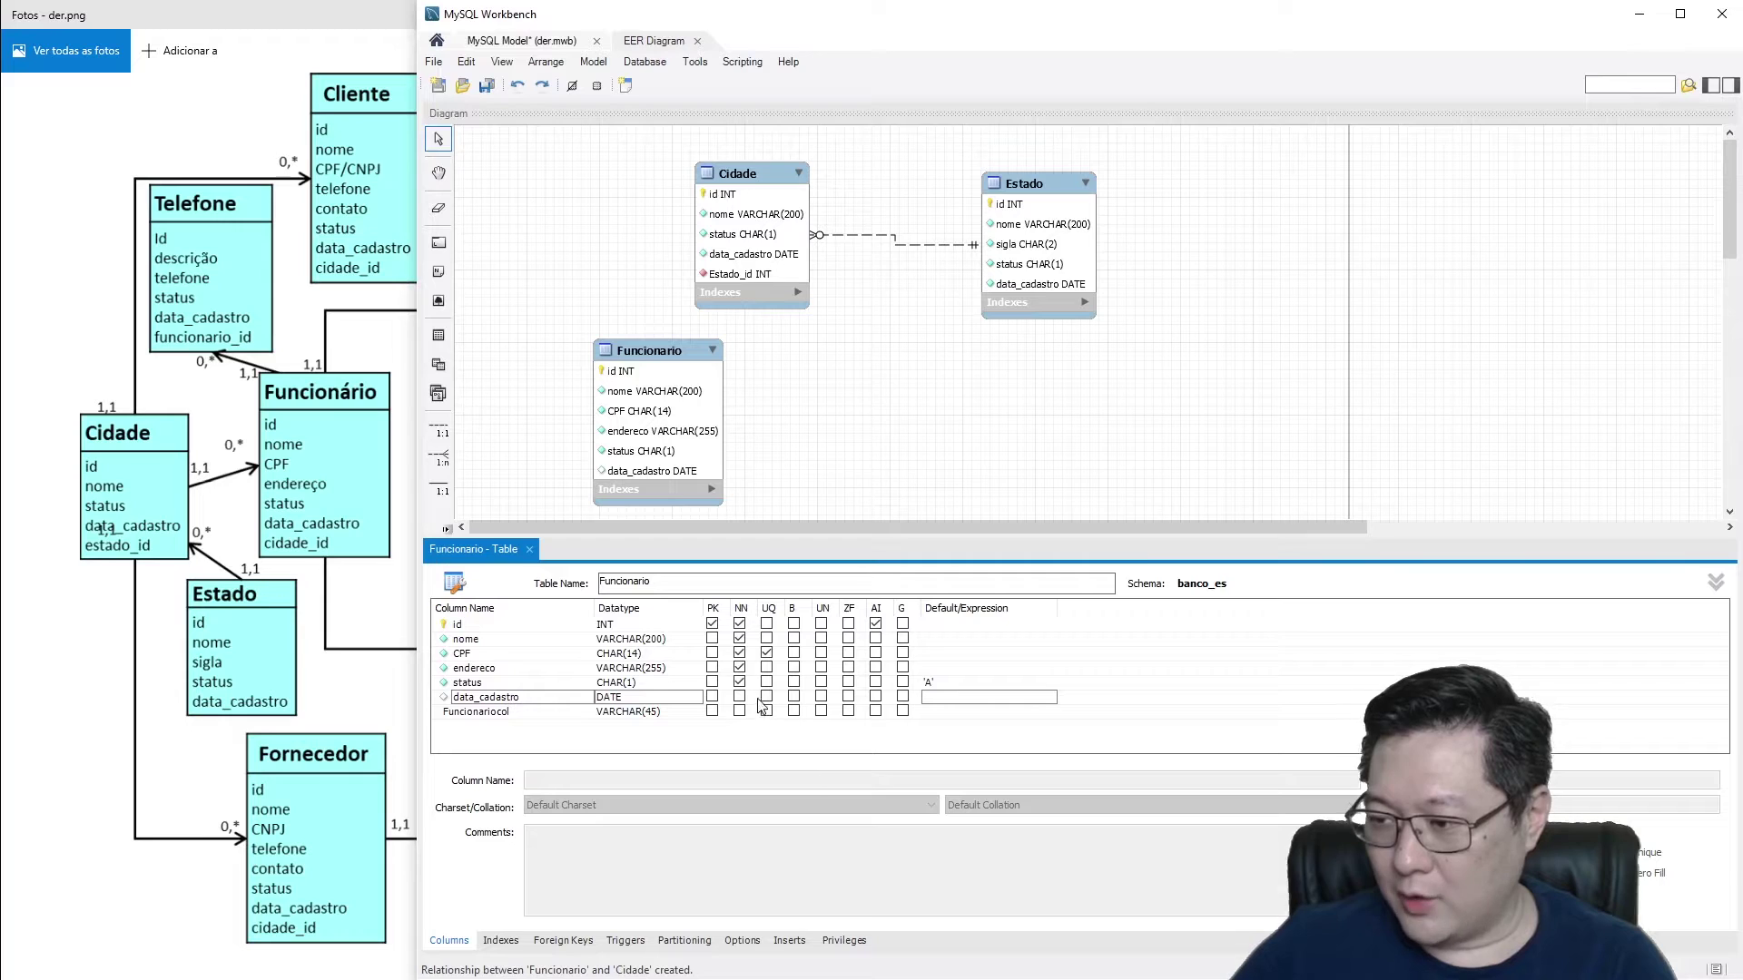
{"action": "left_click", "coordinate": [741, 696]}
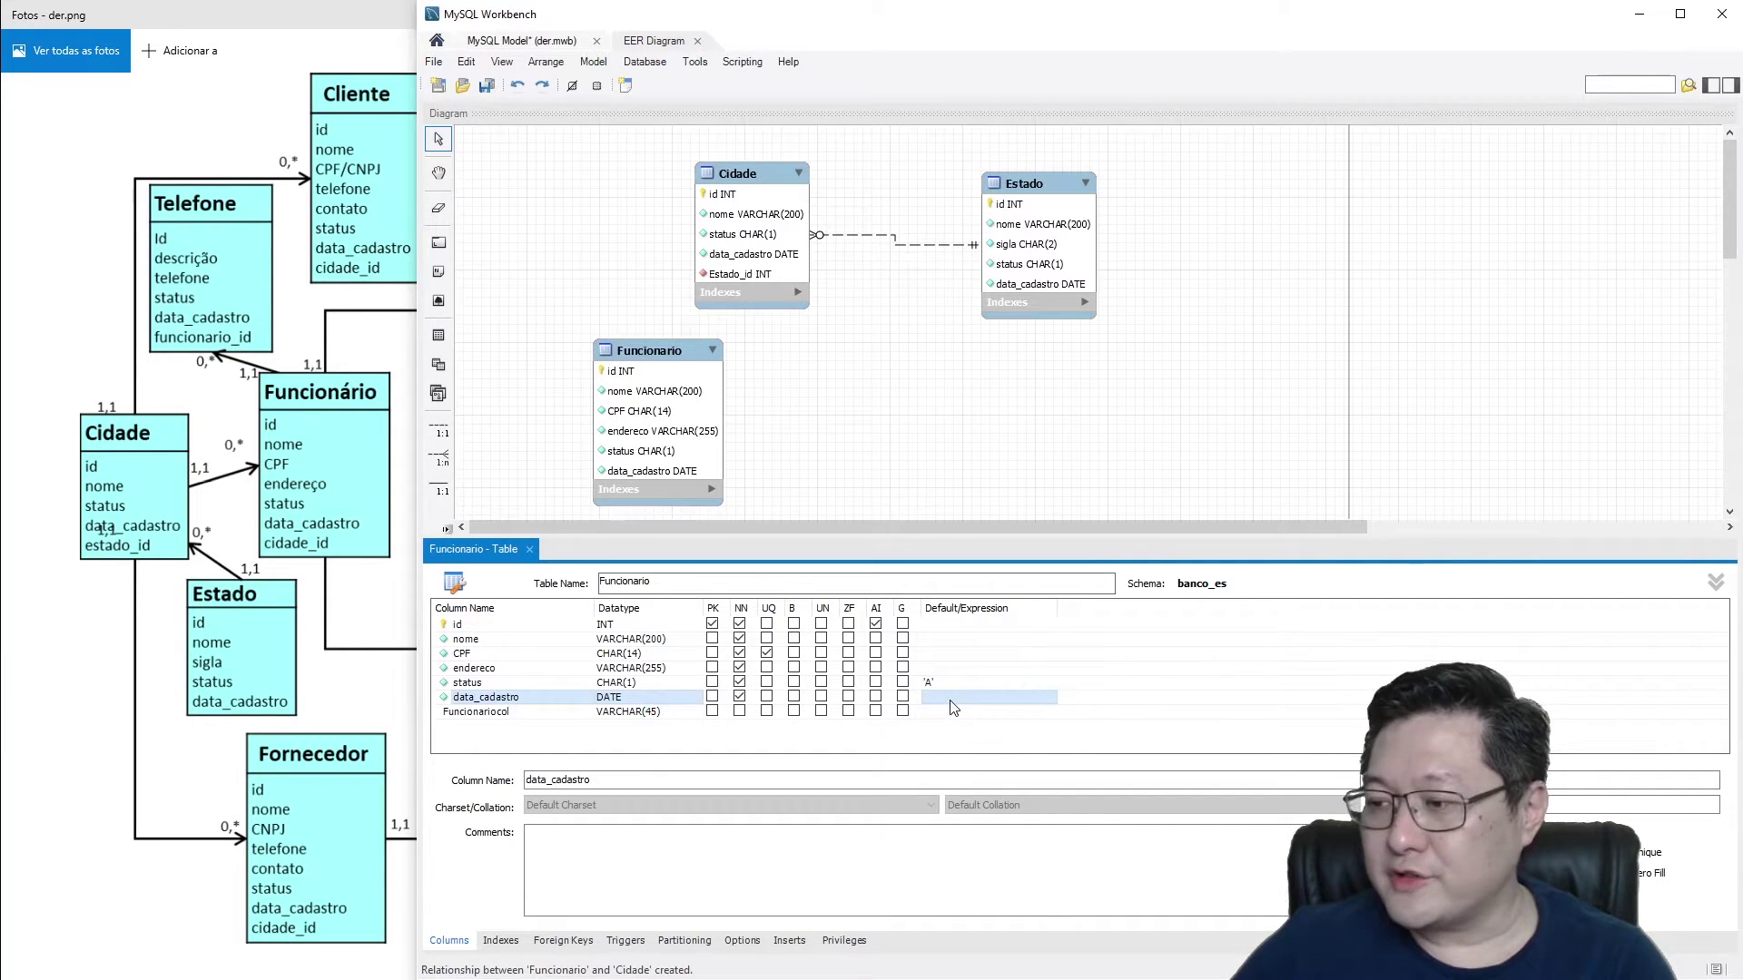
Step: Set the default expression of the Funcionario data_cadastro column to CURRENT_TIMESTAMP
{"action": "left_click", "coordinate": [951, 700]}
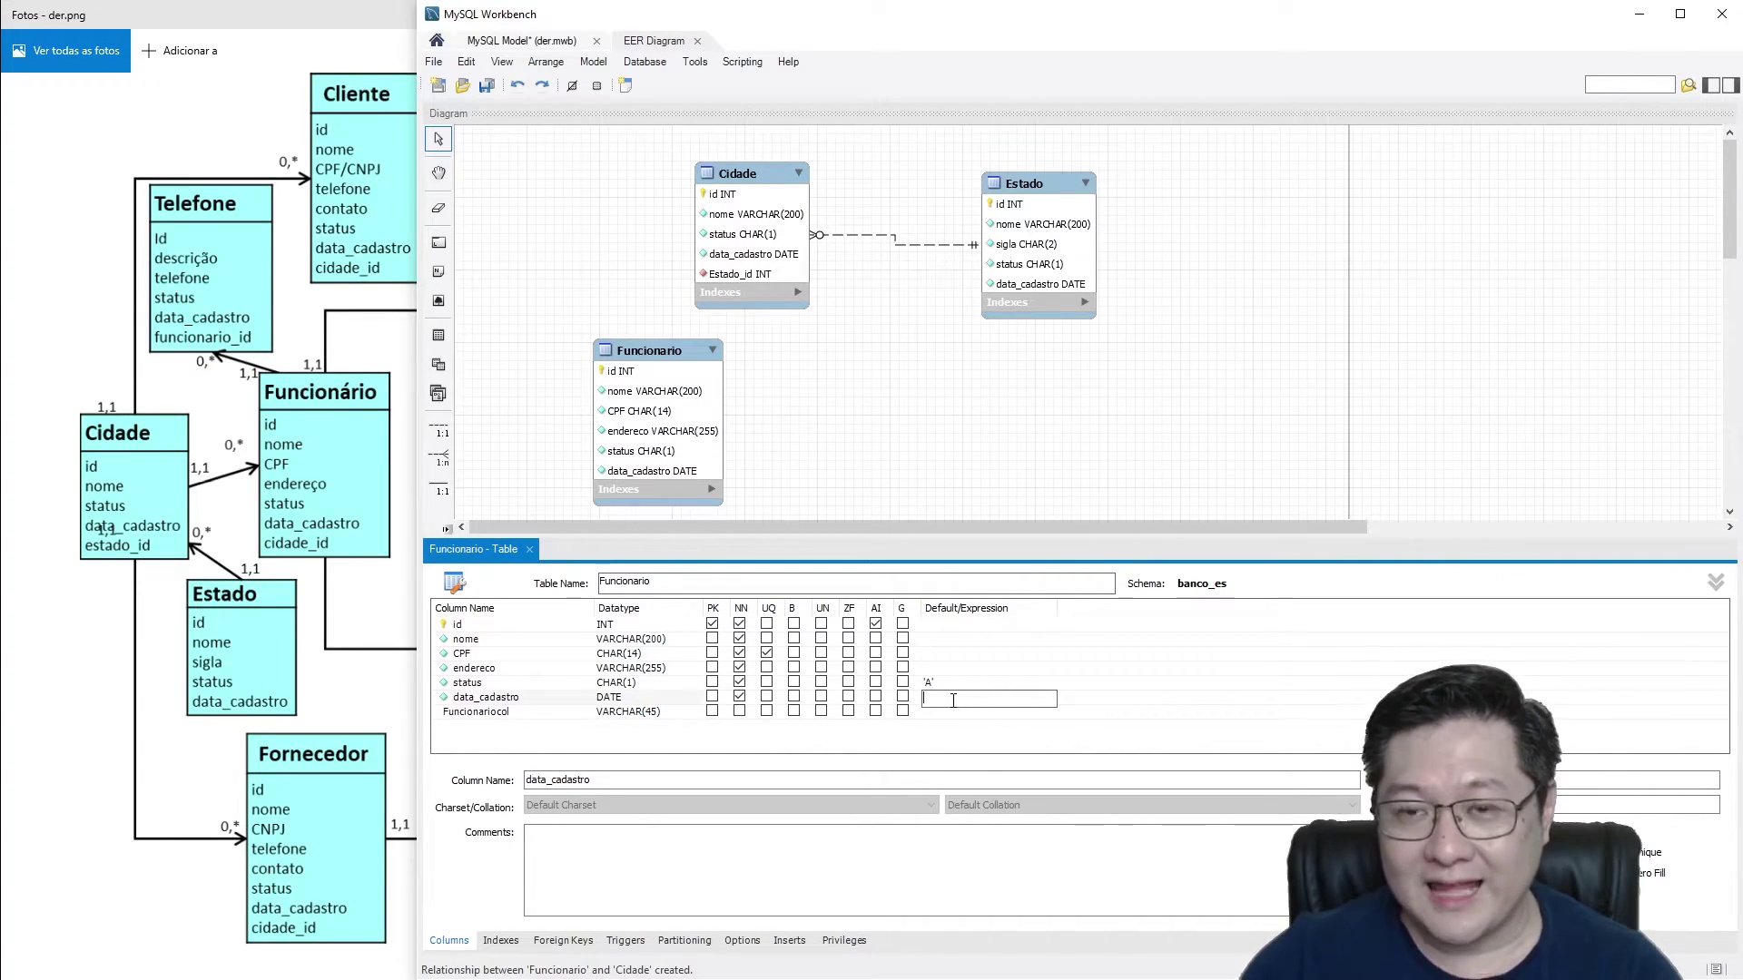
{"action": "type", "text": "CURRENT_TIMESTAMP"}
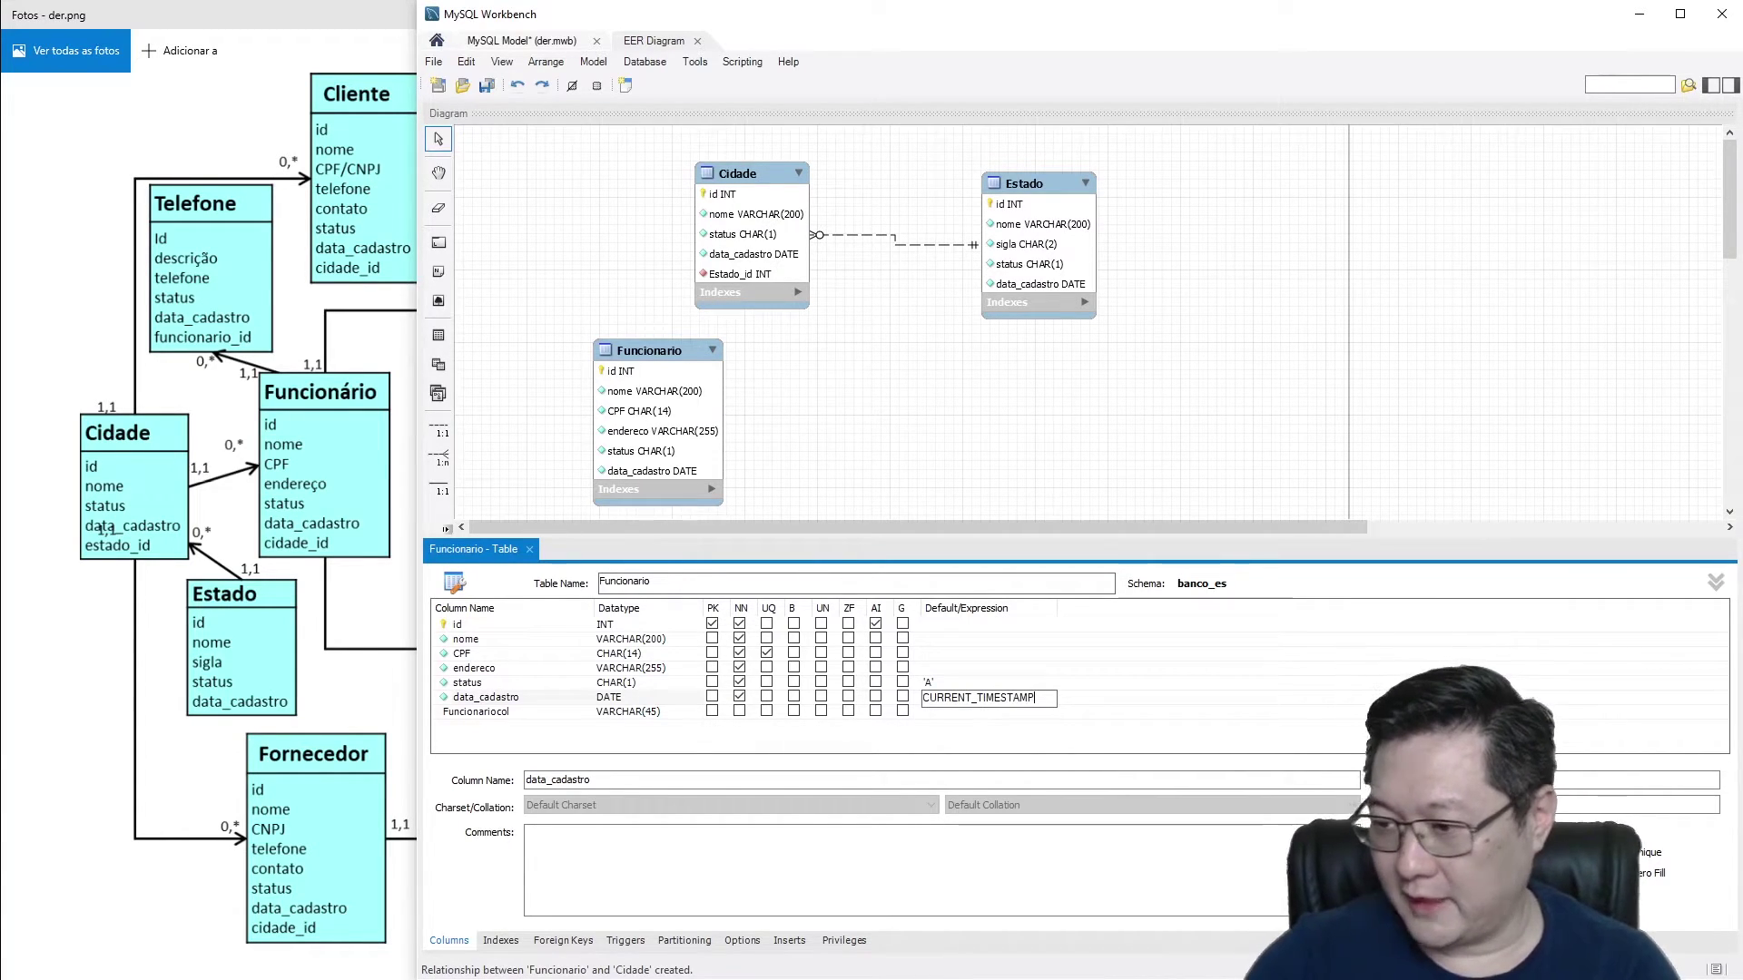
{"action": "left_click", "coordinate": [712, 752]}
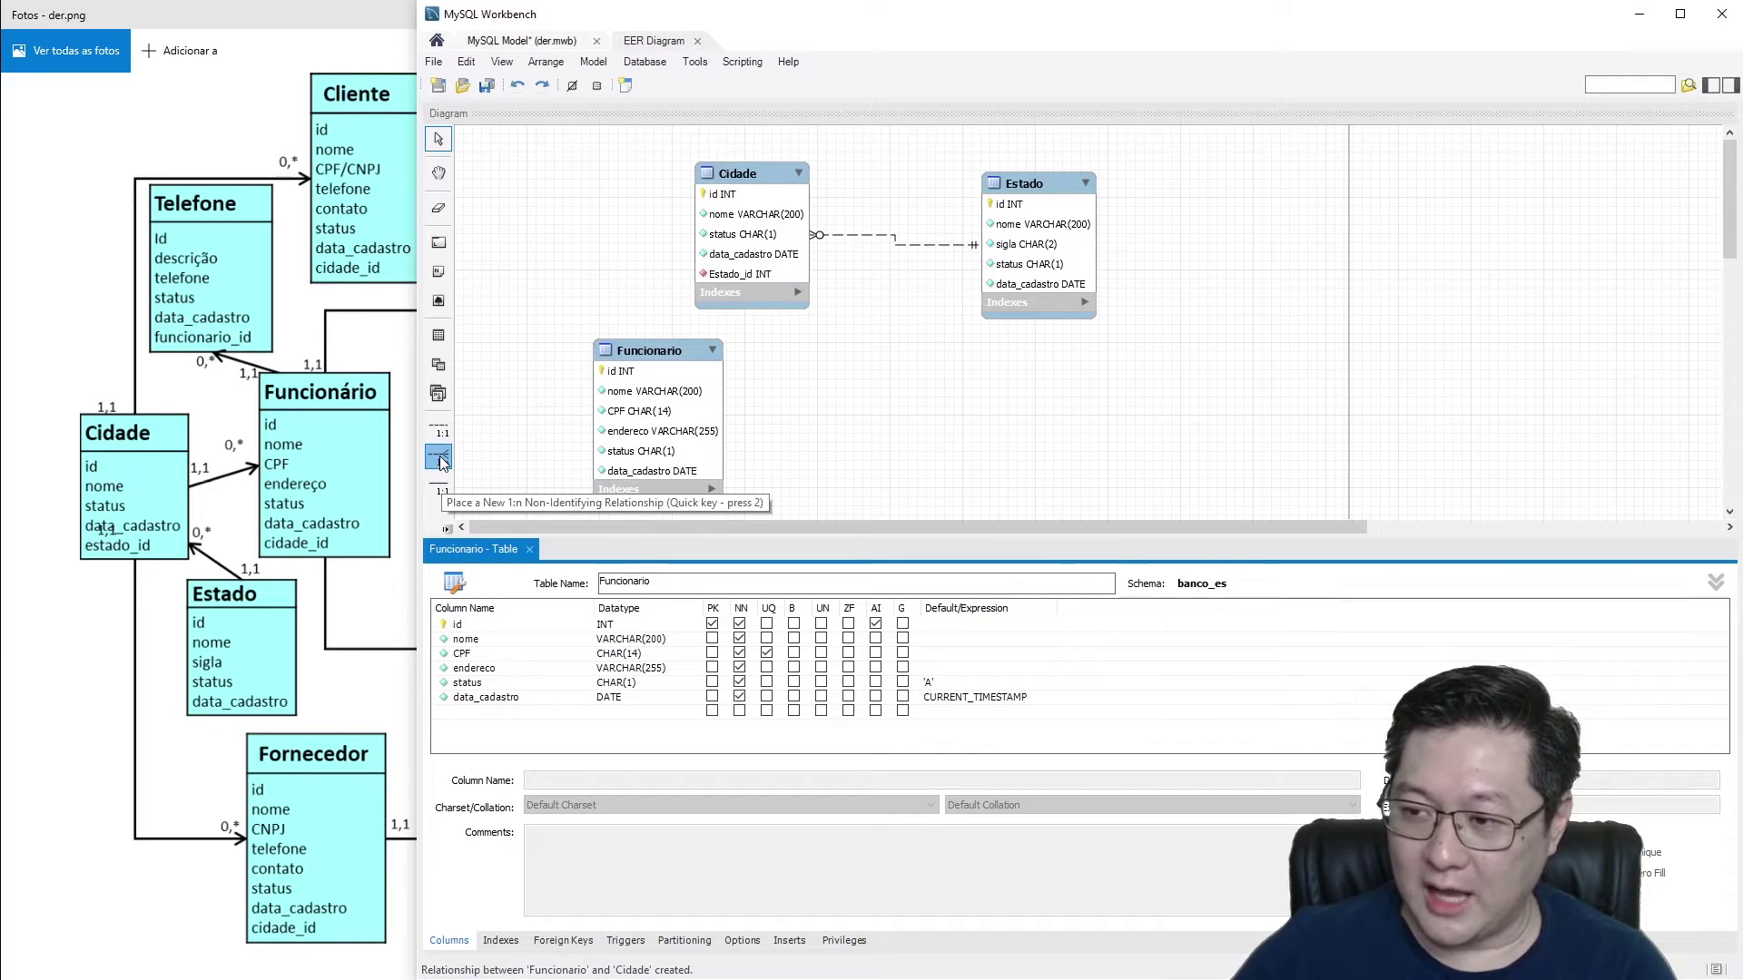
{"action": "left_click", "coordinate": [440, 458]}
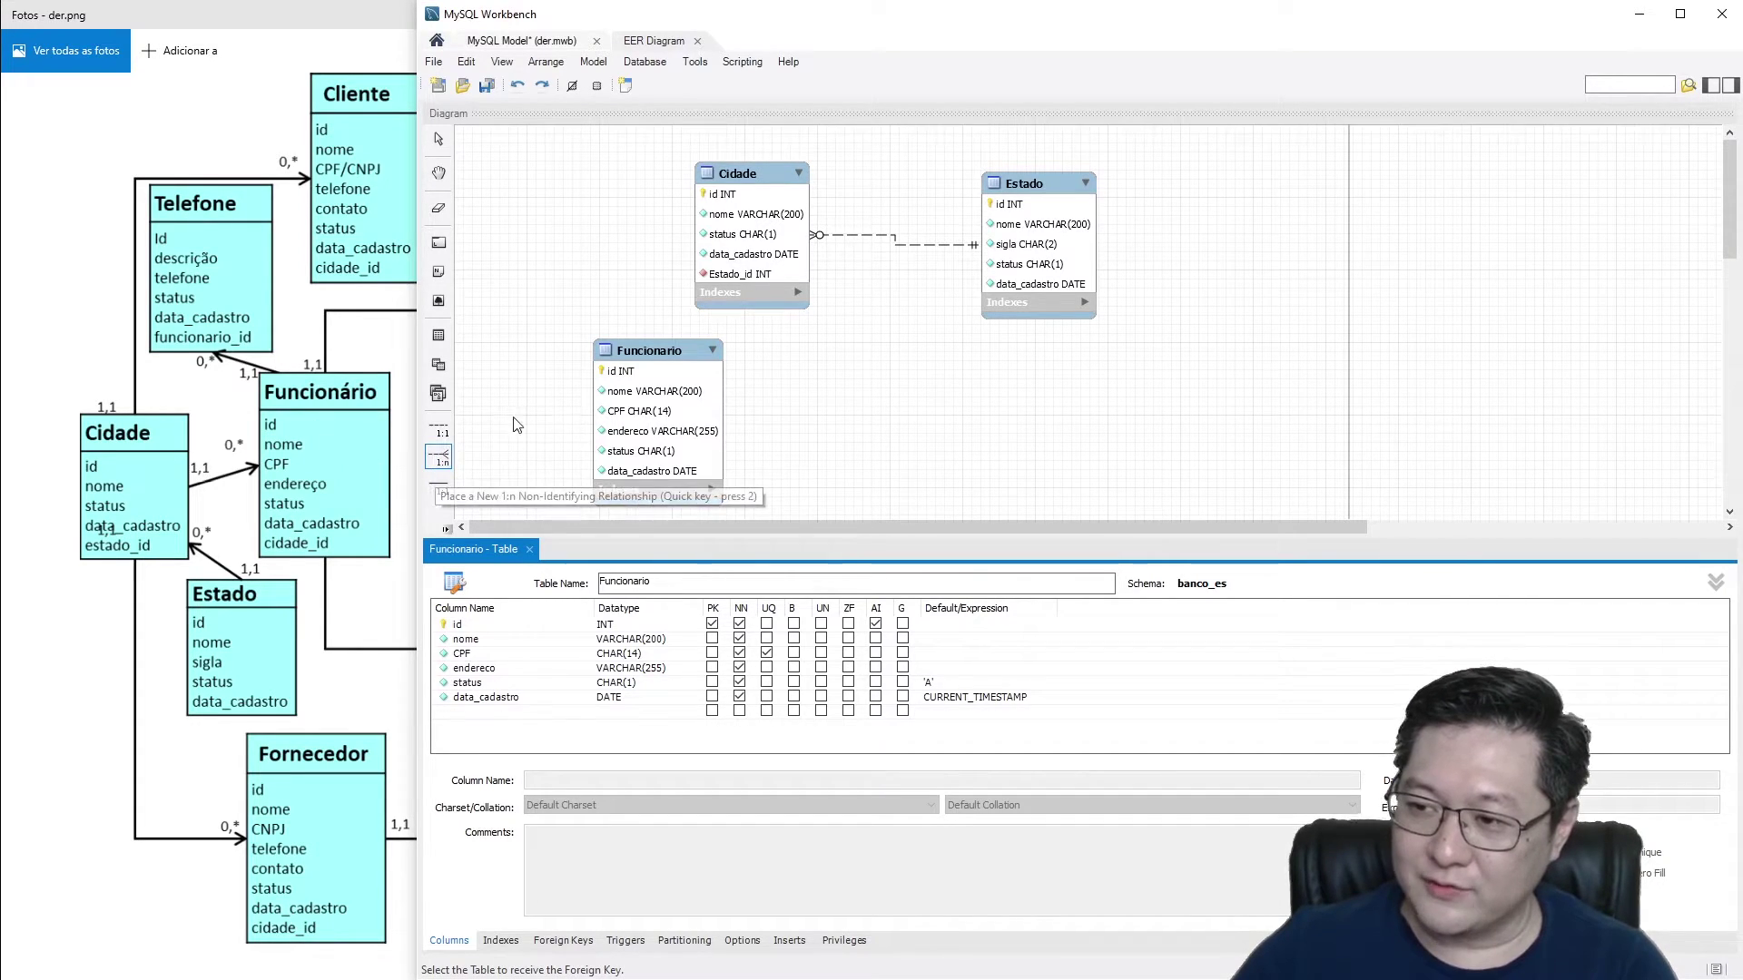
{"action": "left_click", "coordinate": [694, 254]}
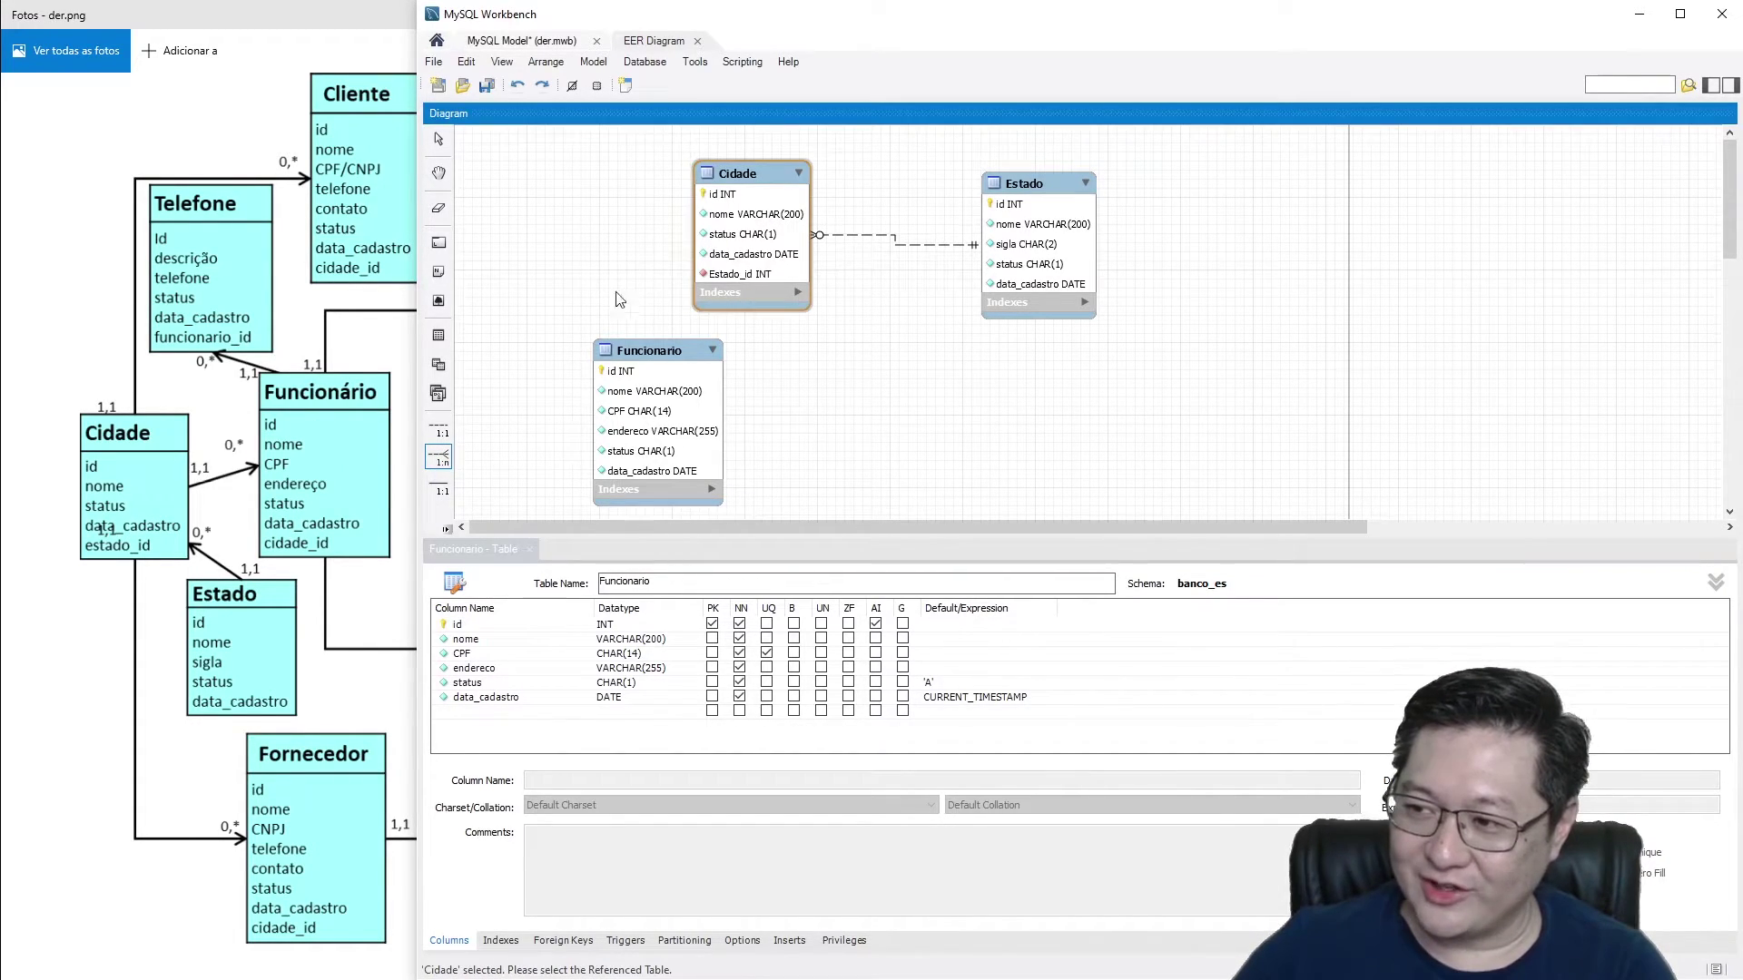
{"action": "left_click", "coordinate": [641, 352]}
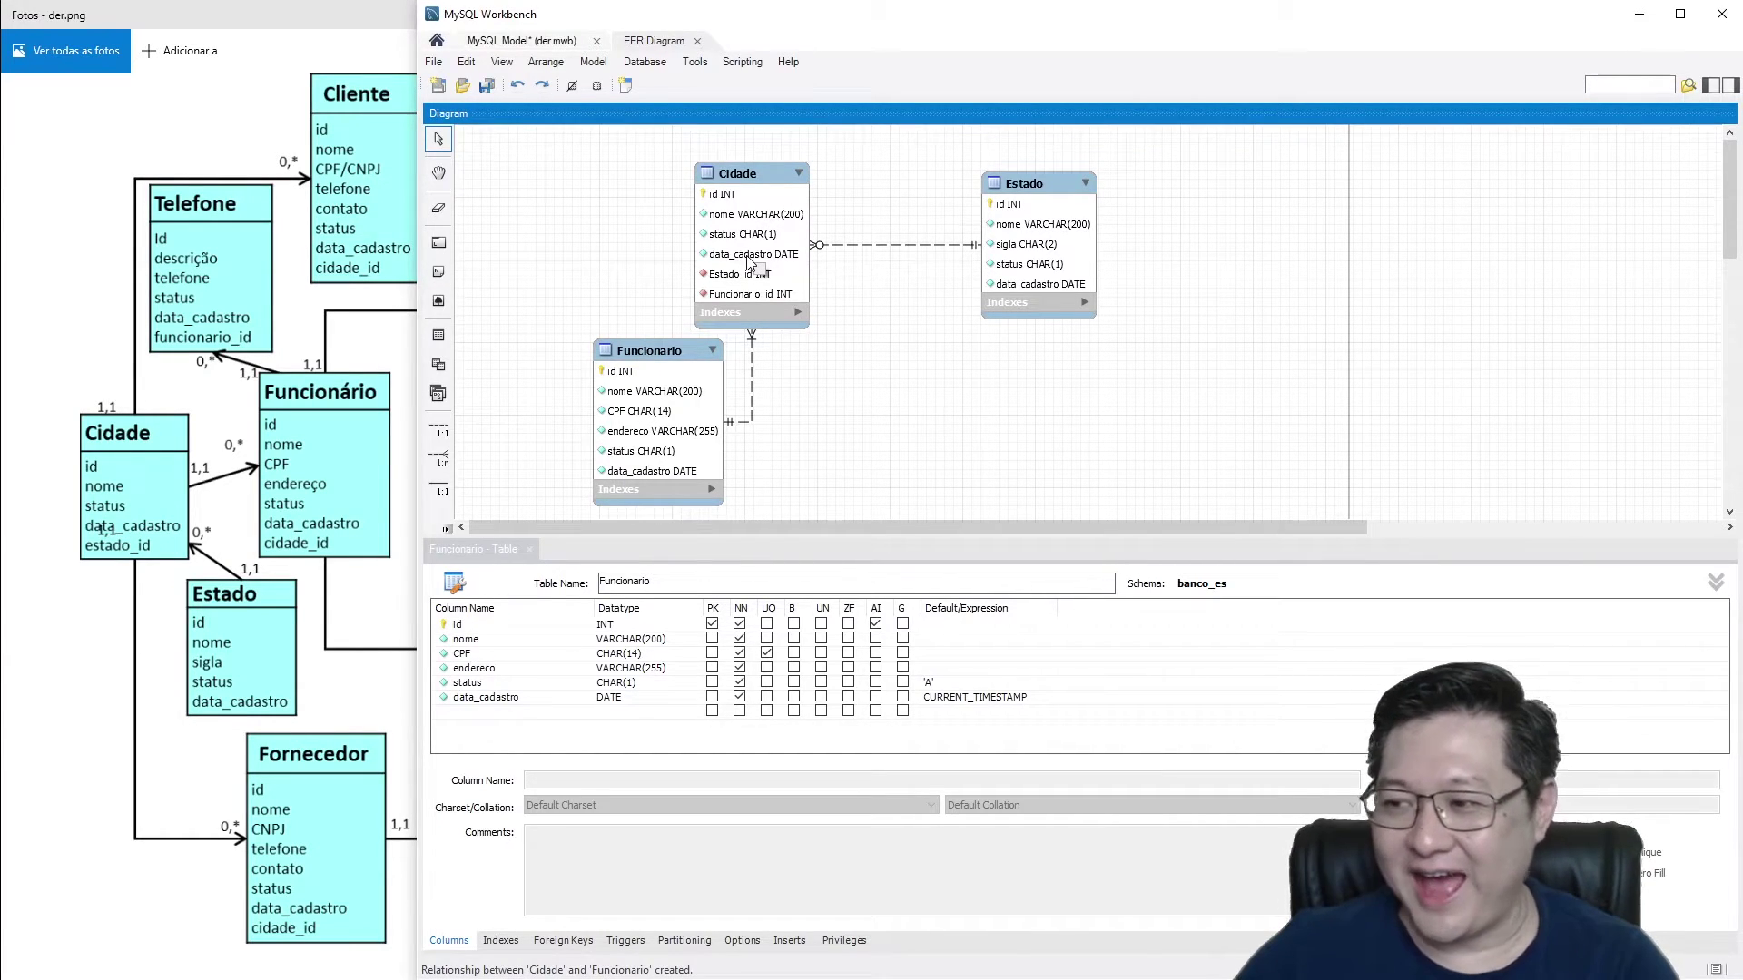
{"action": "key", "text": "ctrl+z"}
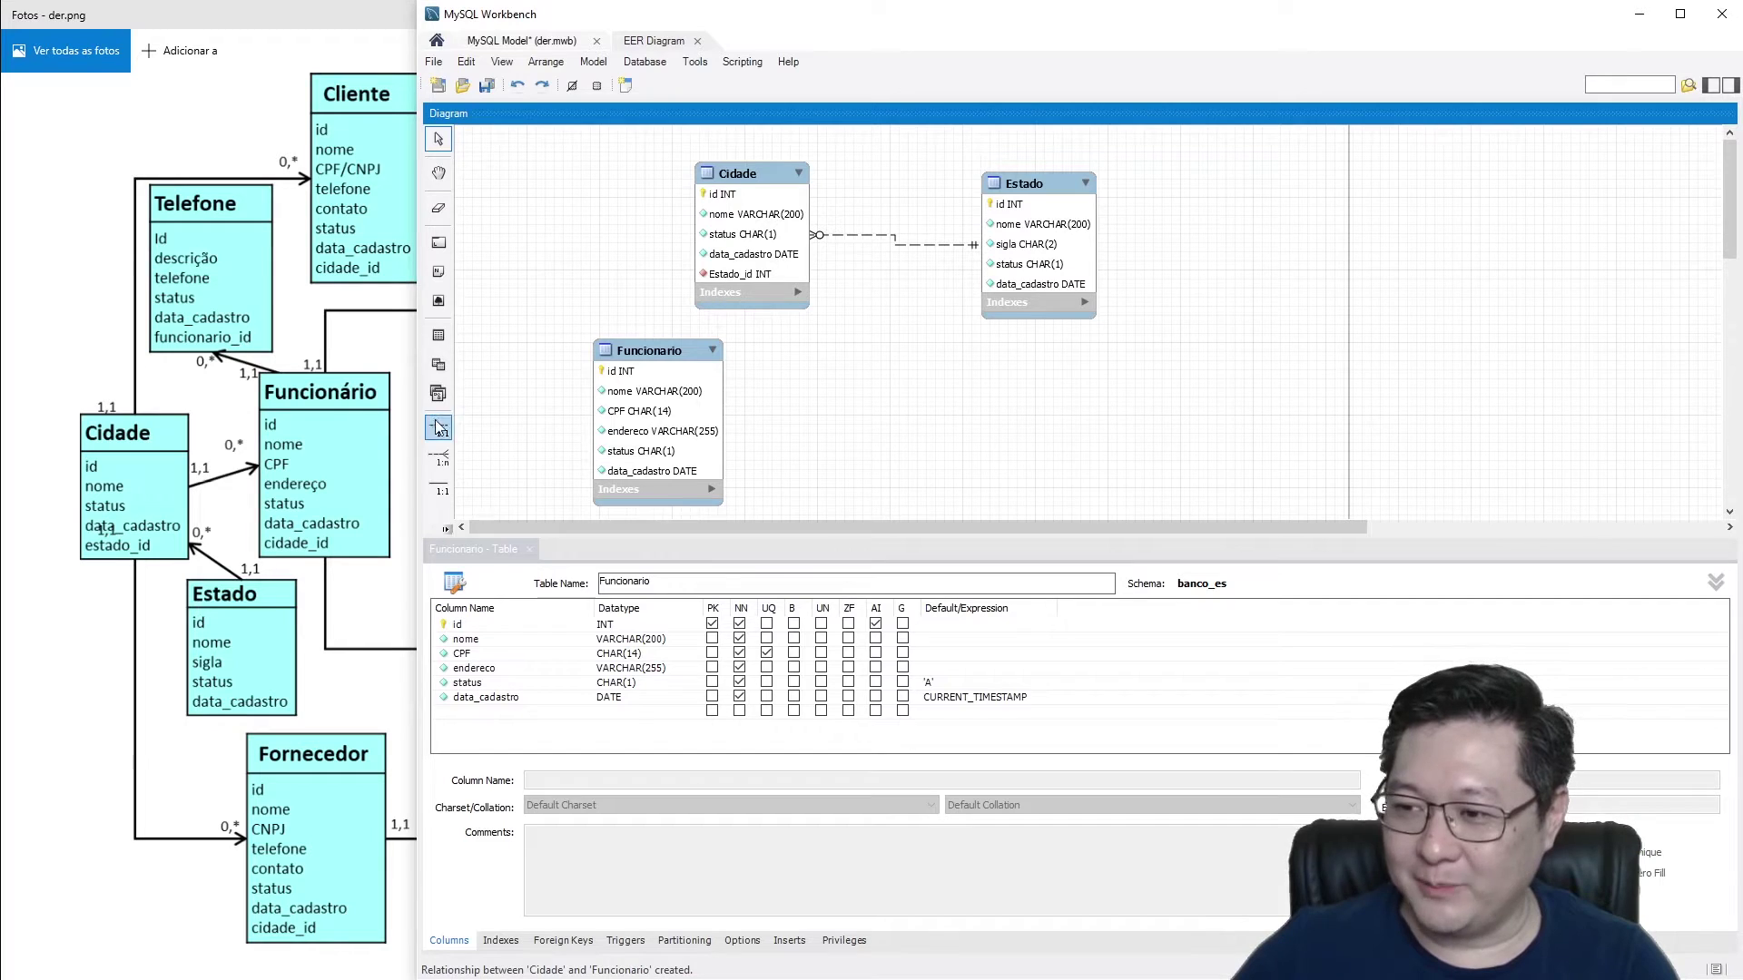
Step: Create a 1:n non-identifying relationship with Funcionario receiving the foreign key and Cidade as the referenced table
{"action": "left_click", "coordinate": [441, 459]}
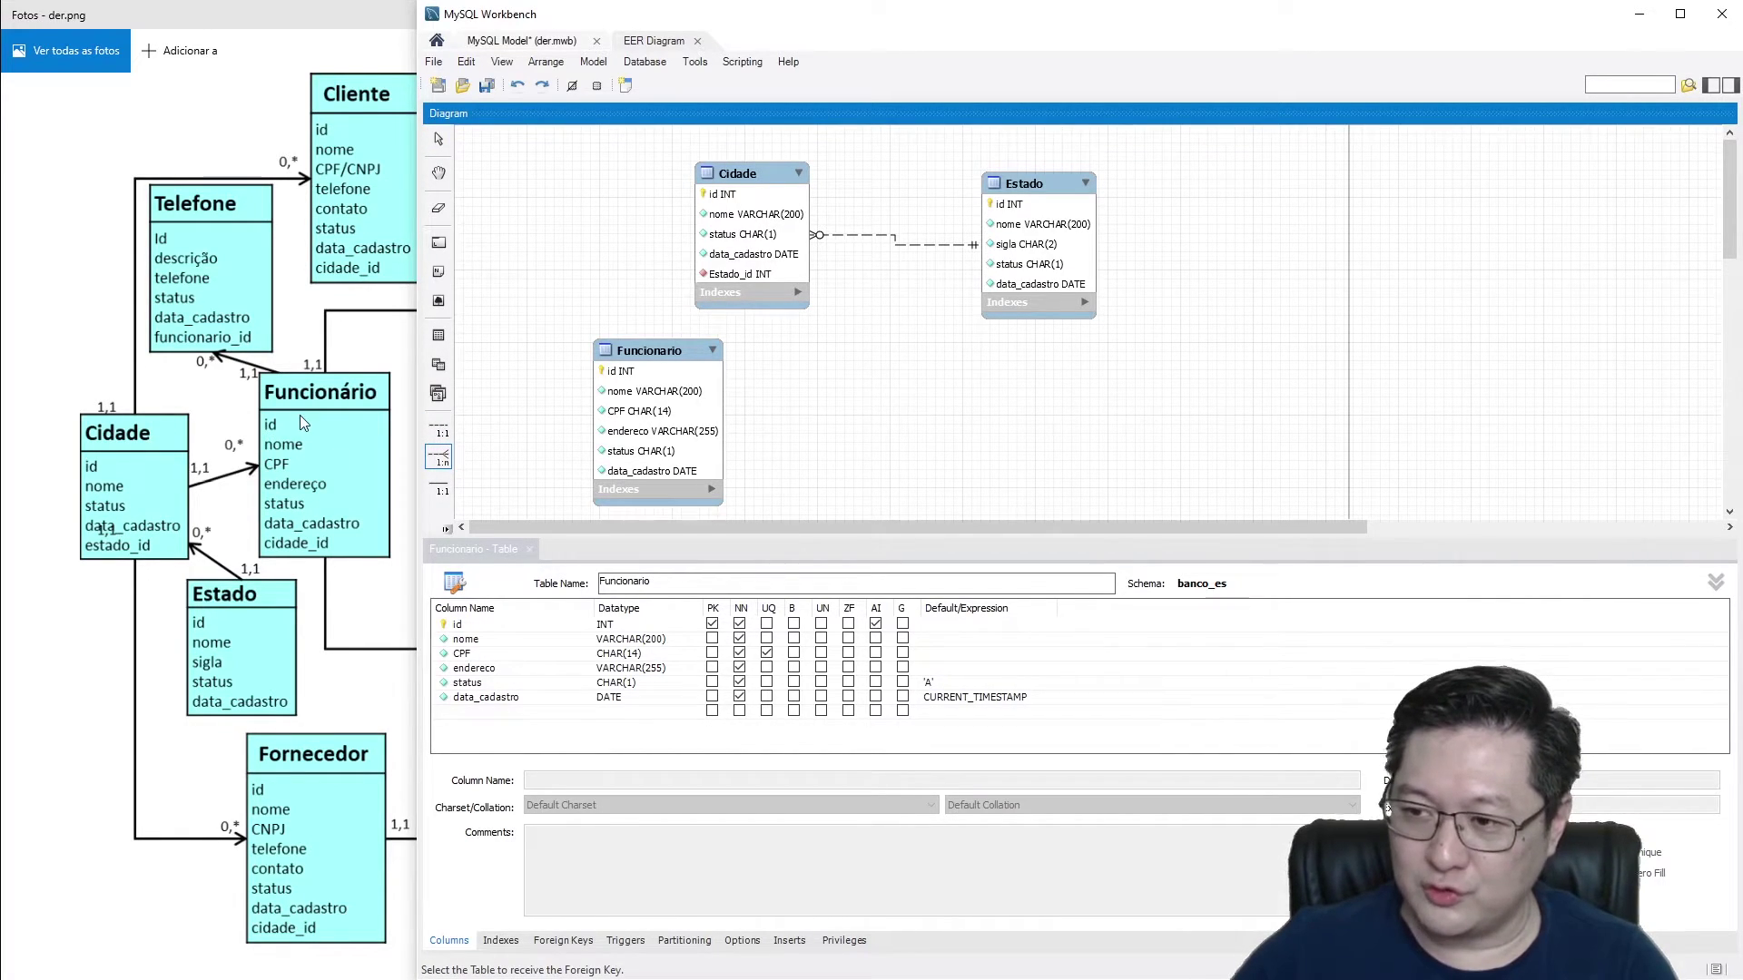
{"action": "left_click", "coordinate": [651, 361]}
{"action": "left_click", "coordinate": [733, 234]}
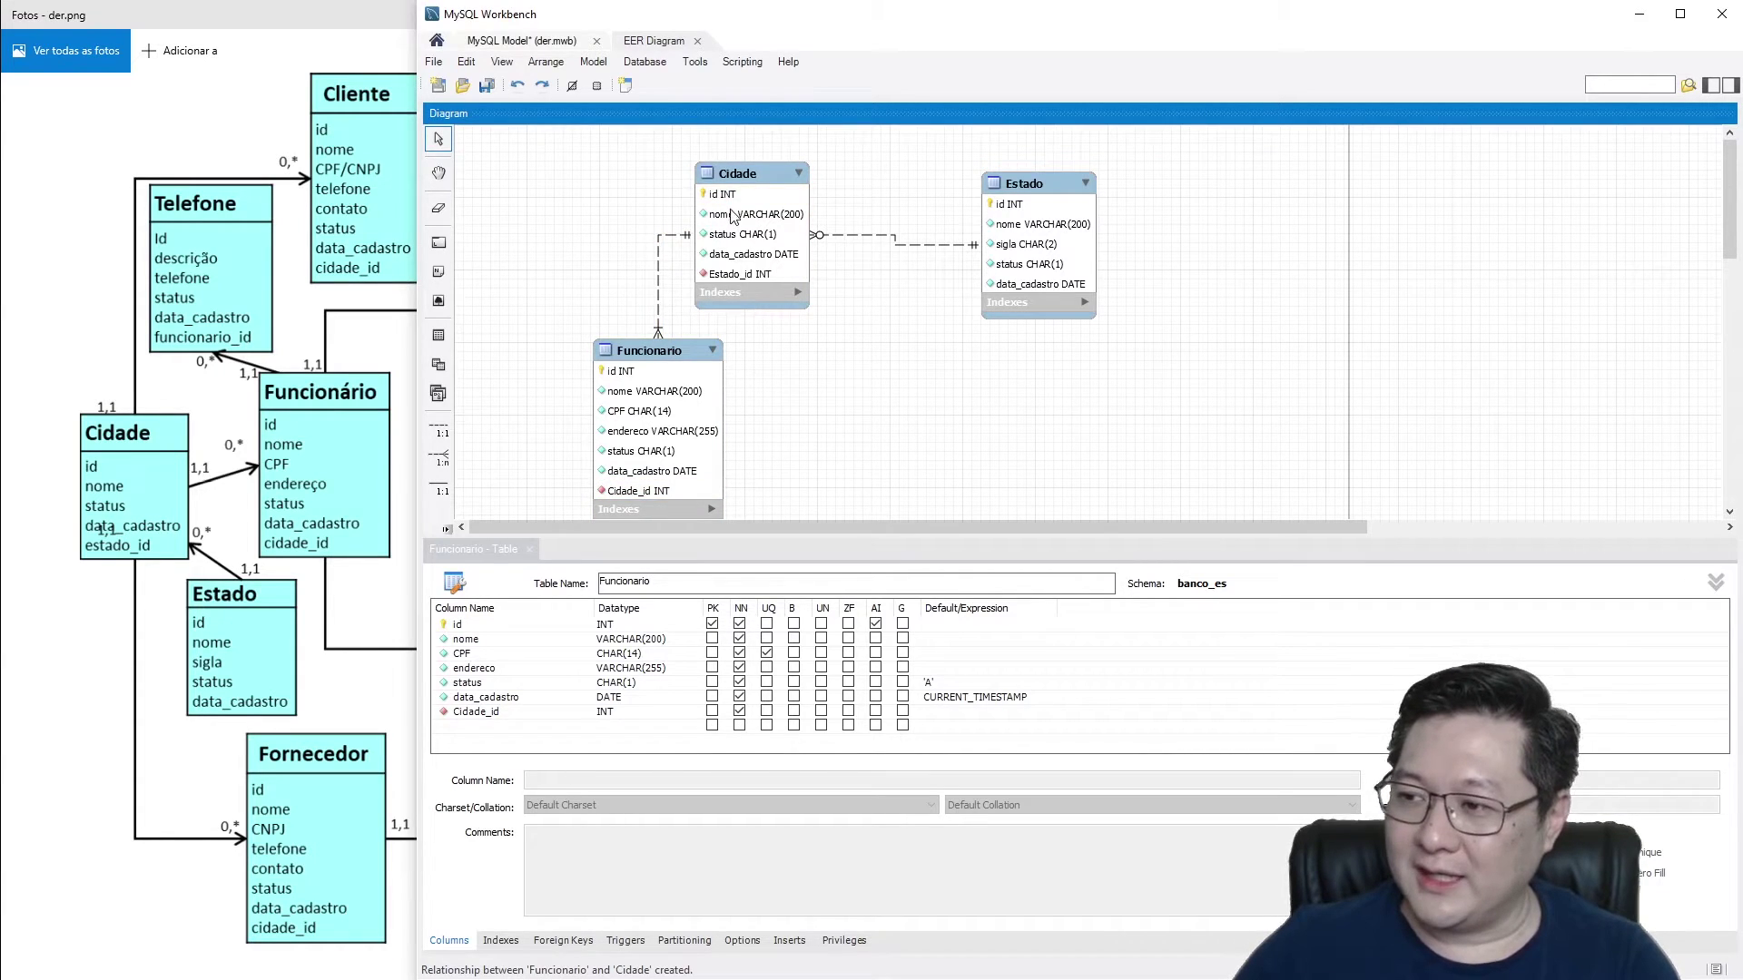
Step: Make the Funcionario side of its foreign key relationship with Cidade non-mandatory
{"action": "left_click", "coordinate": [685, 243]}
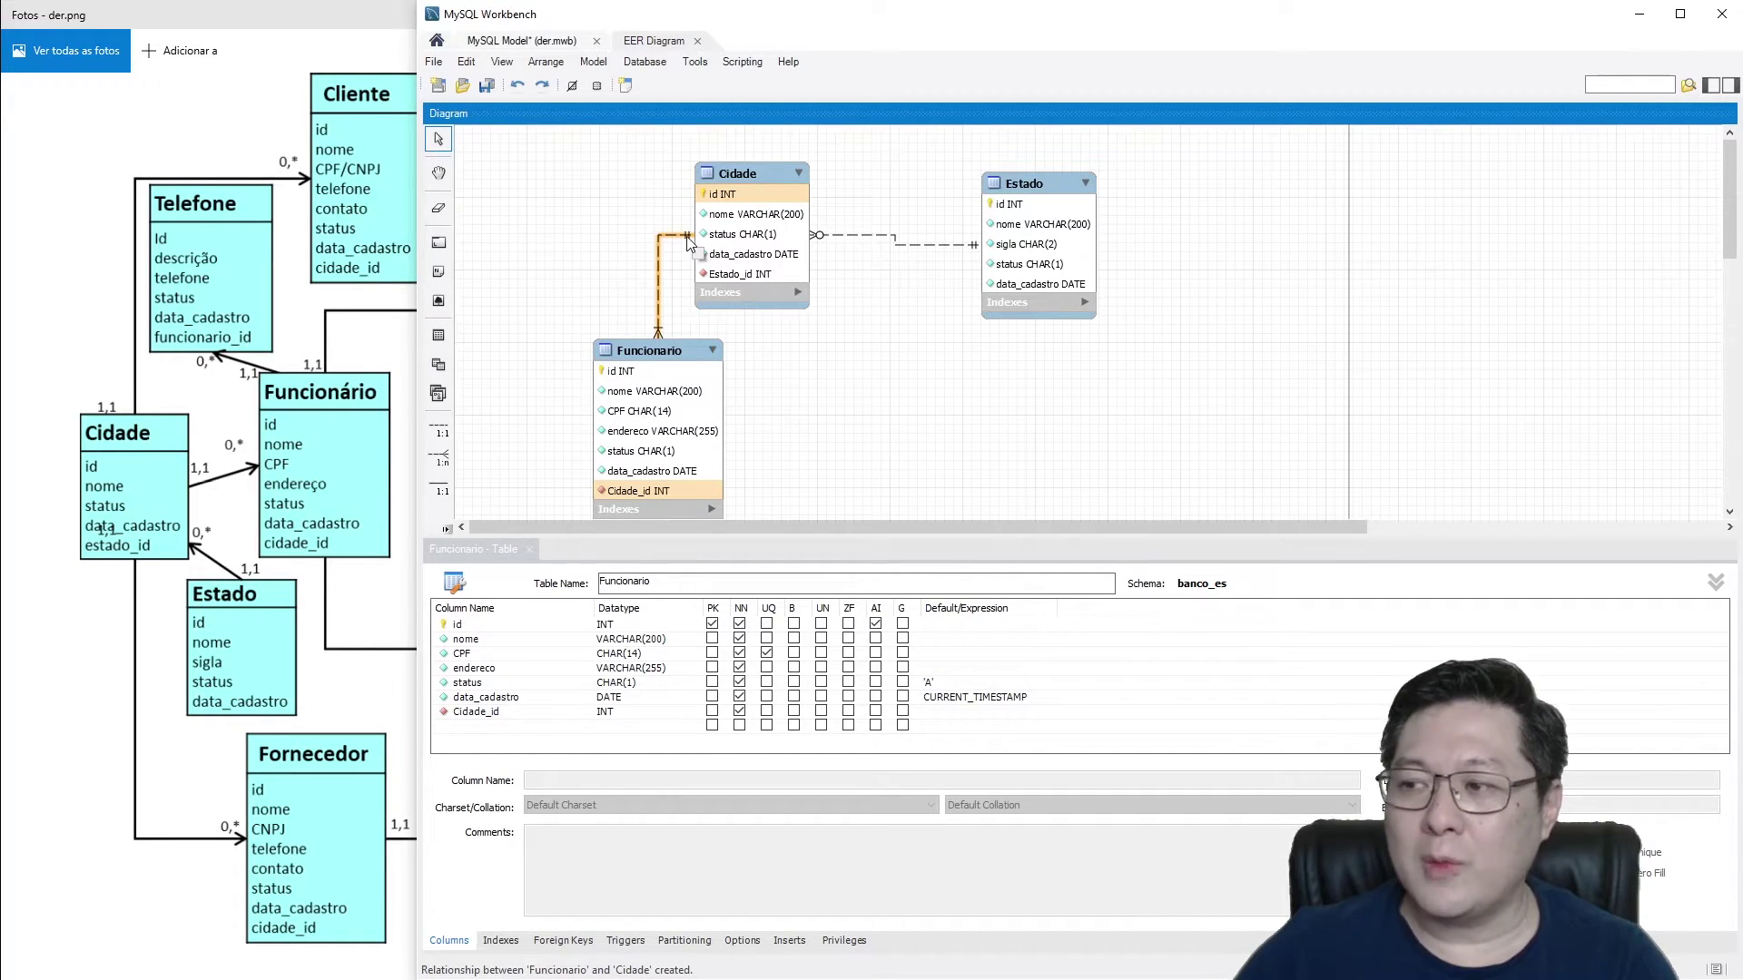
{"action": "left_click", "coordinate": [701, 238]}
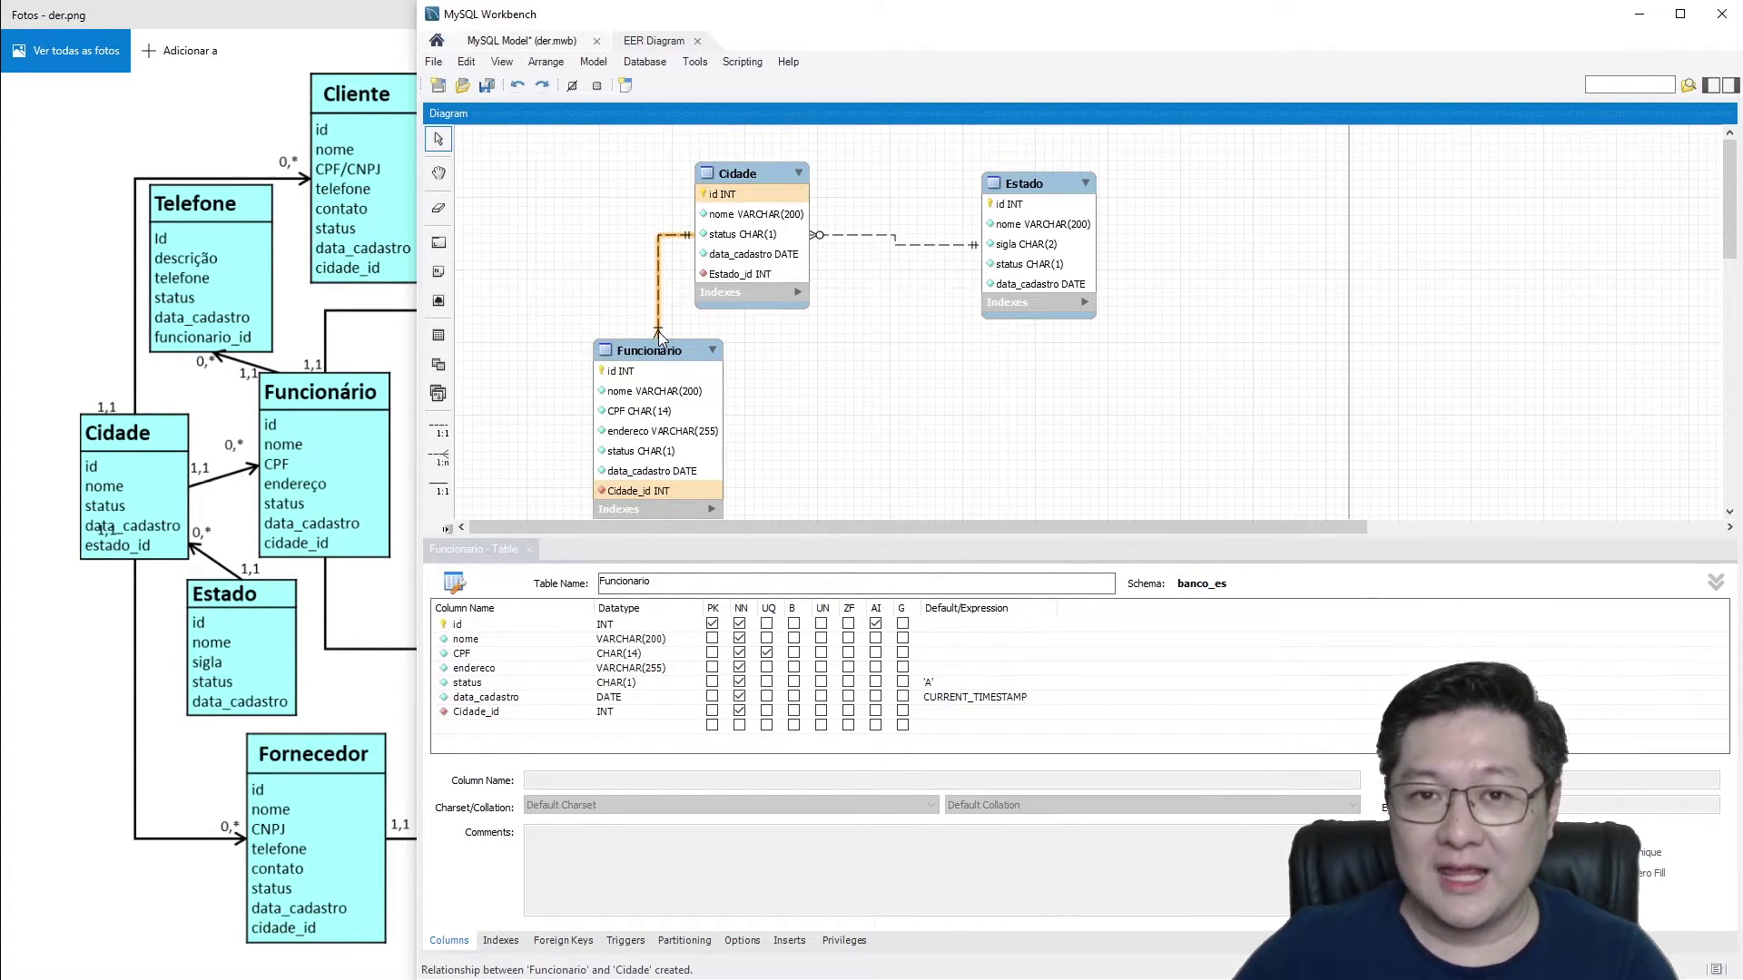
{"action": "double_click", "coordinate": [660, 272]}
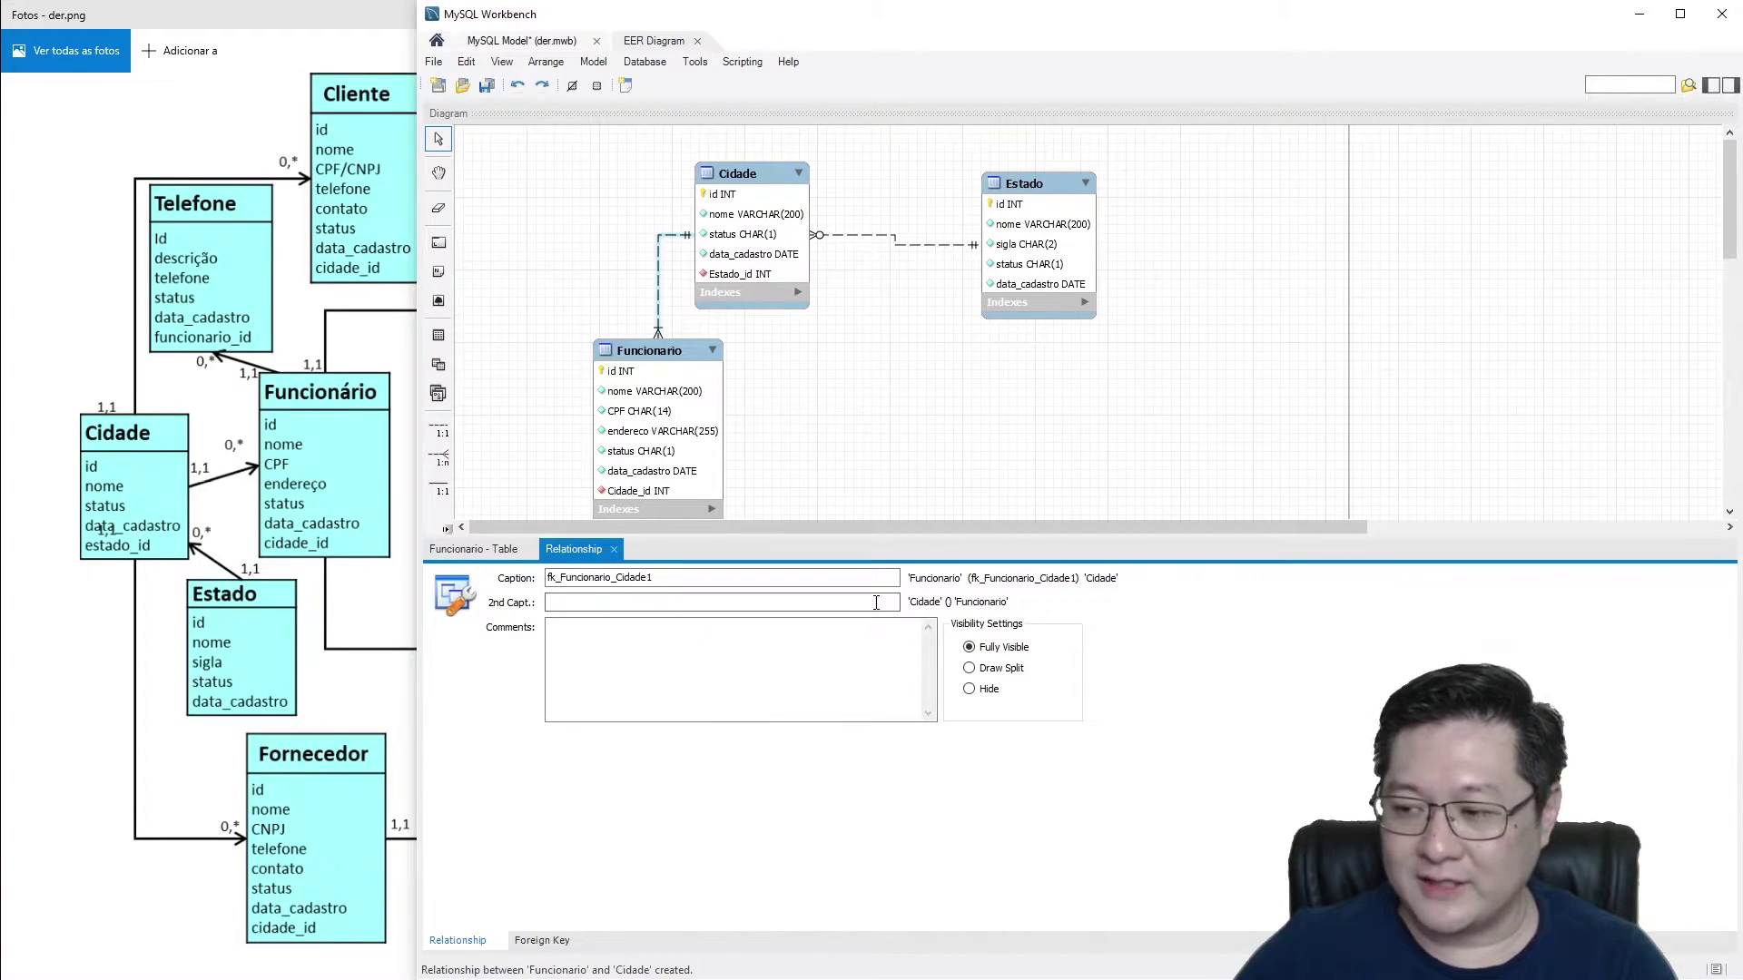
{"action": "left_click", "coordinate": [541, 944]}
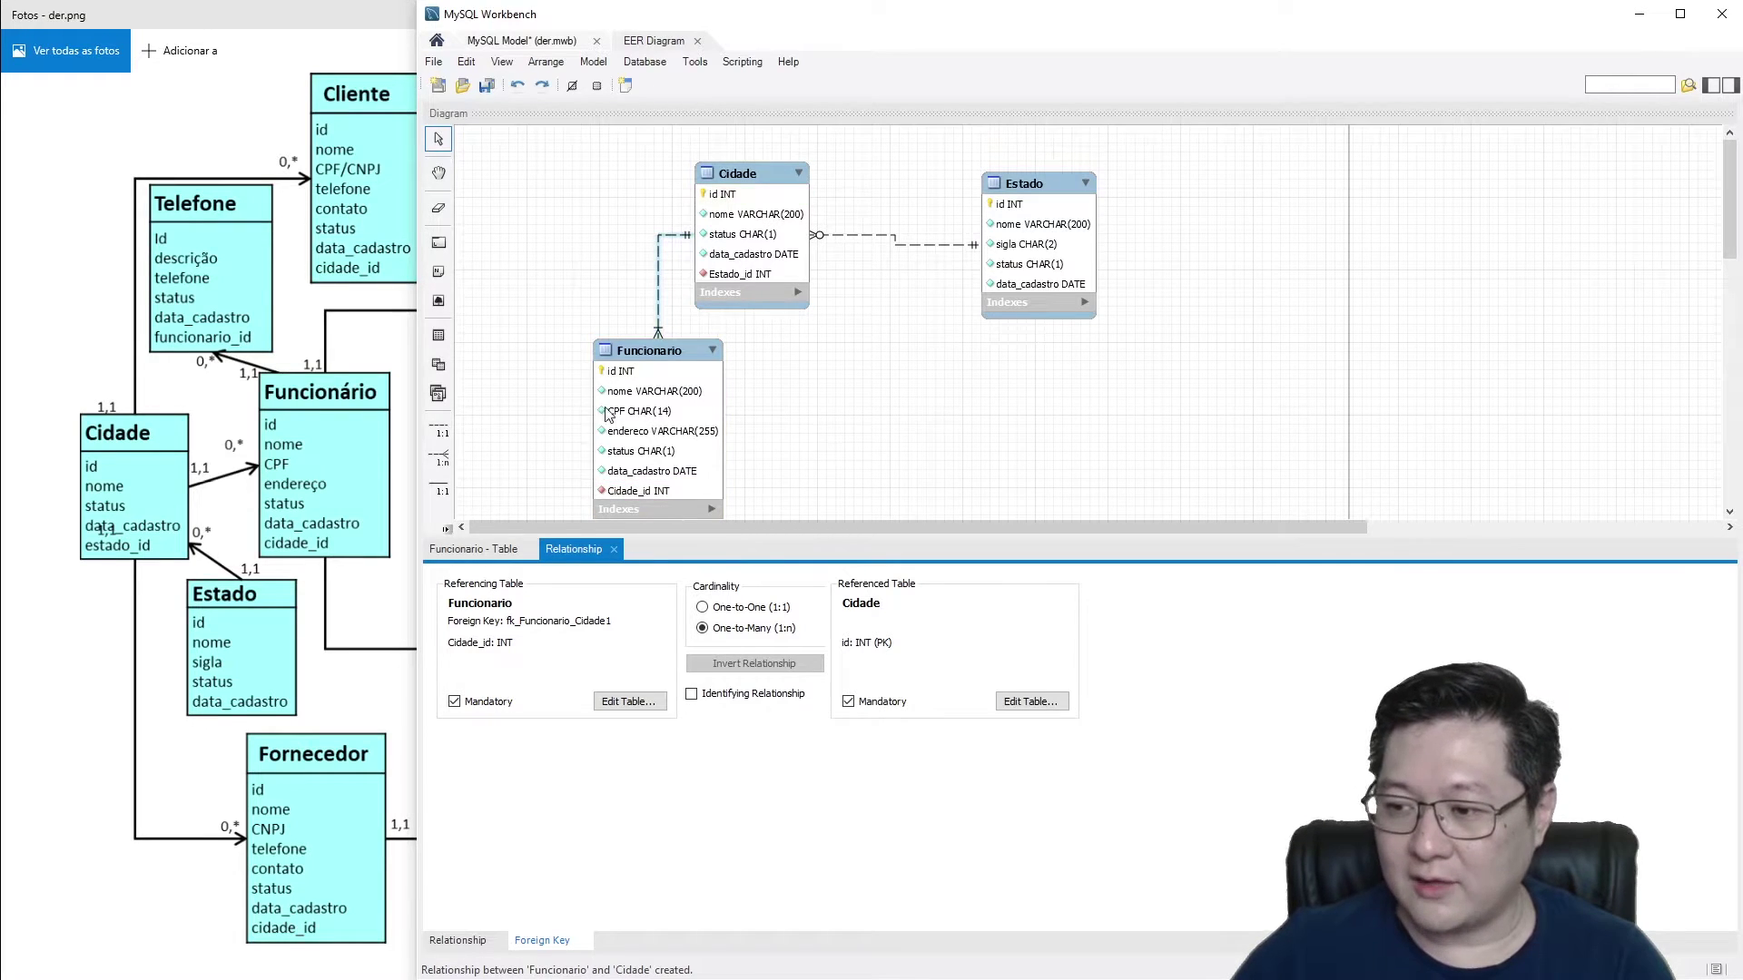
{"action": "left_click", "coordinate": [455, 704]}
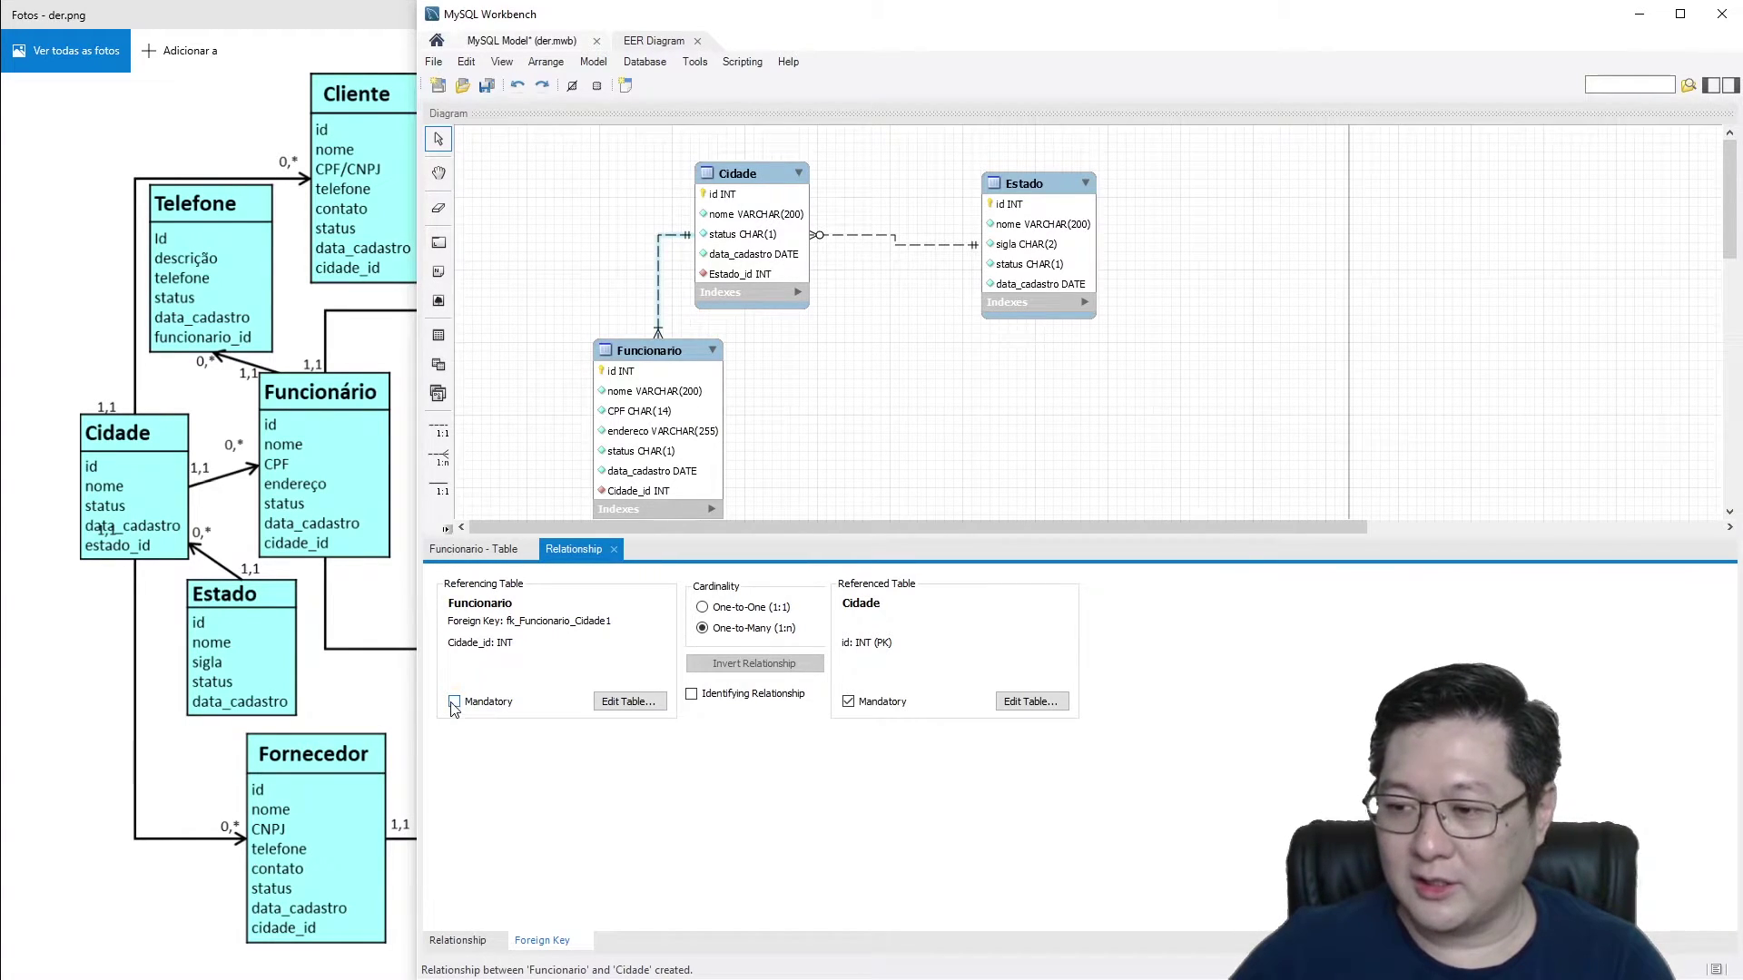
{"action": "left_click", "coordinate": [824, 399]}
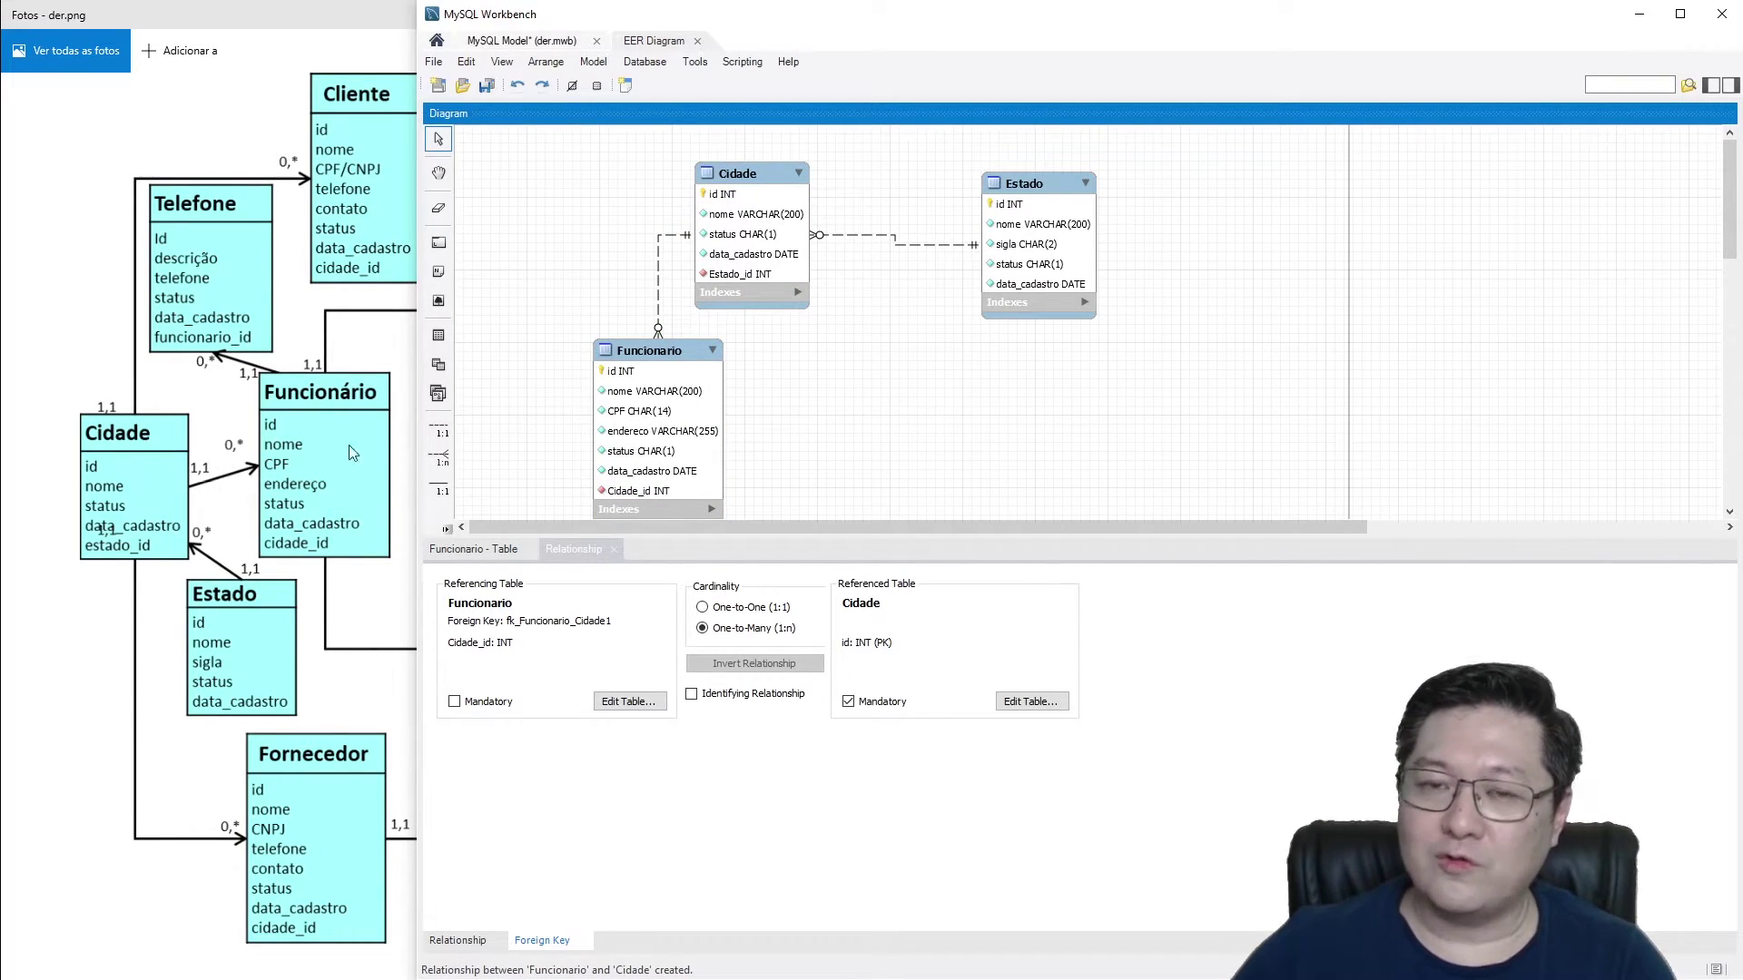
{"action": "key", "text": "ctrl+z"}
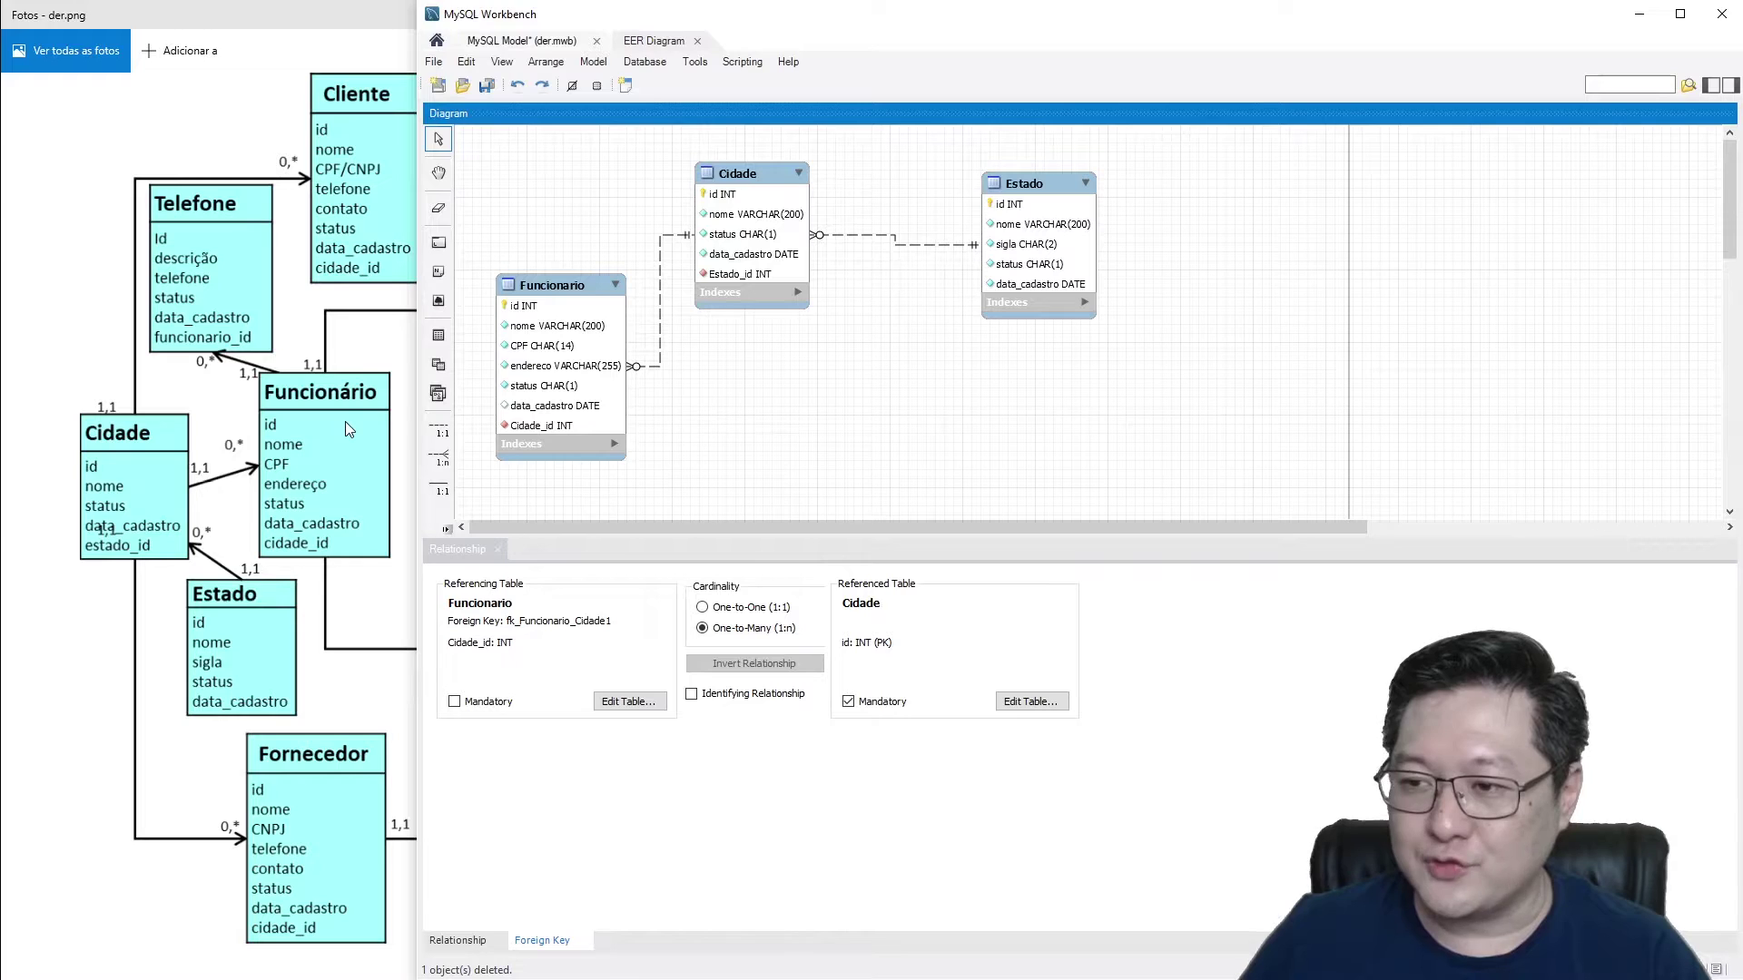
Step: Place a new table in the empty diagram area below Cidade and Estado and name it Telefone
{"action": "left_click", "coordinate": [439, 336]}
{"action": "left_click", "coordinate": [862, 362]}
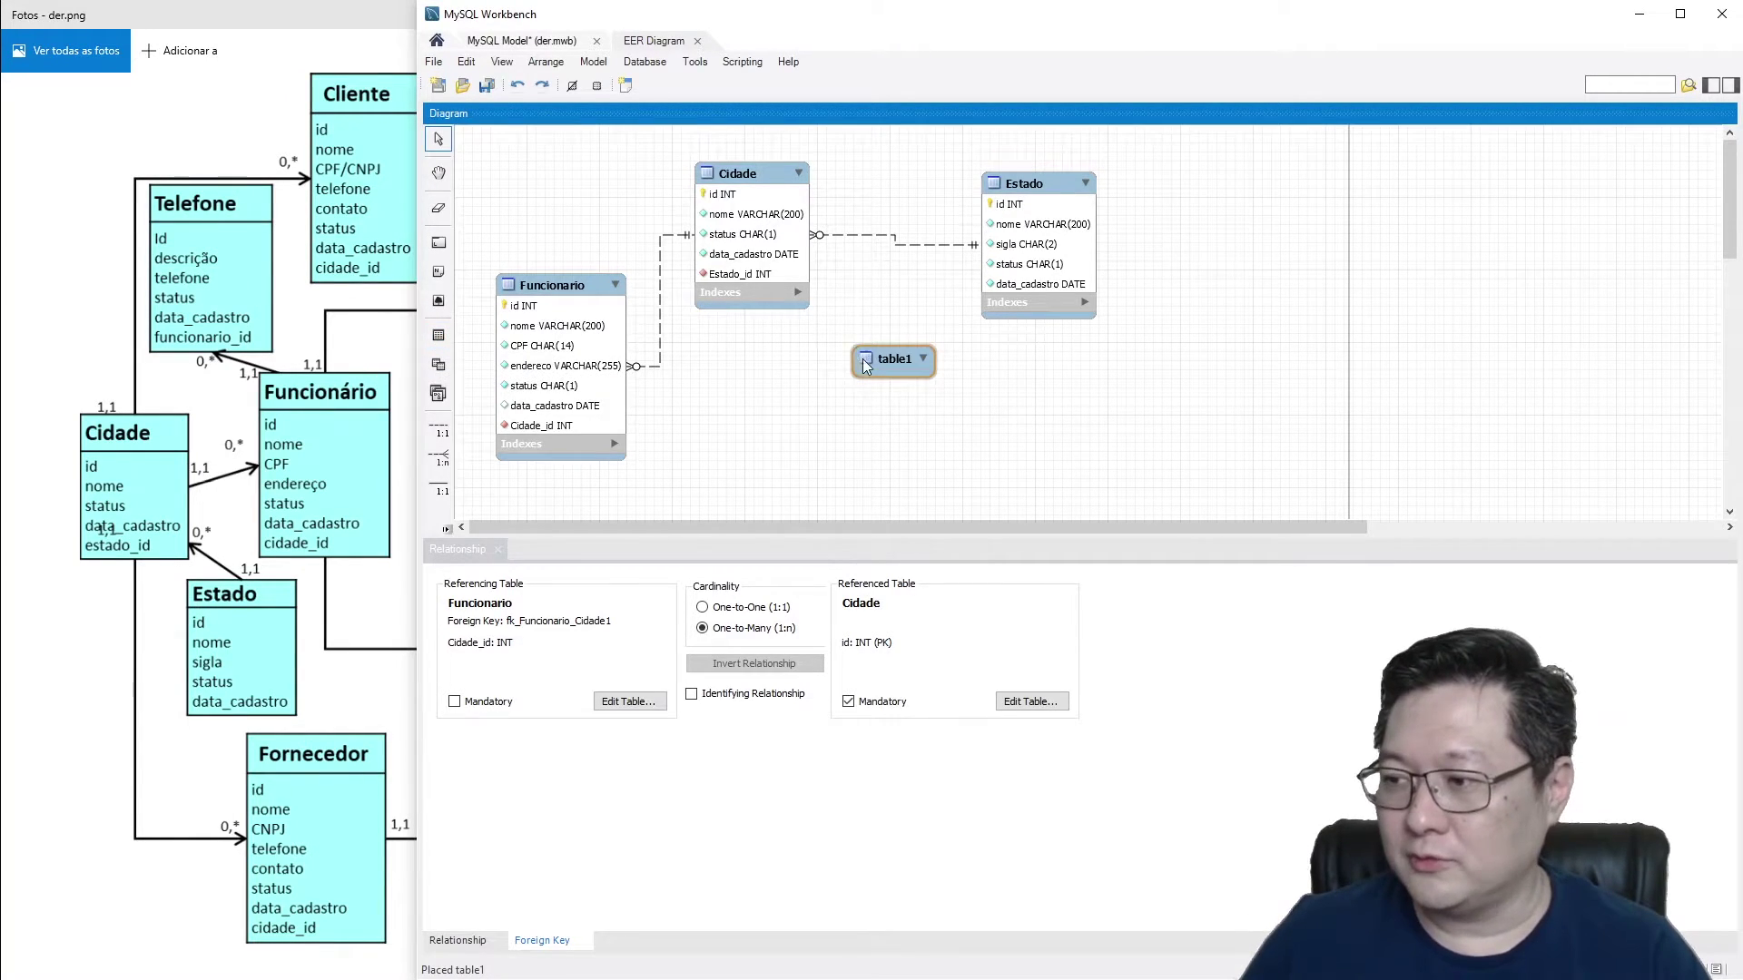
{"action": "double_click", "coordinate": [898, 361]}
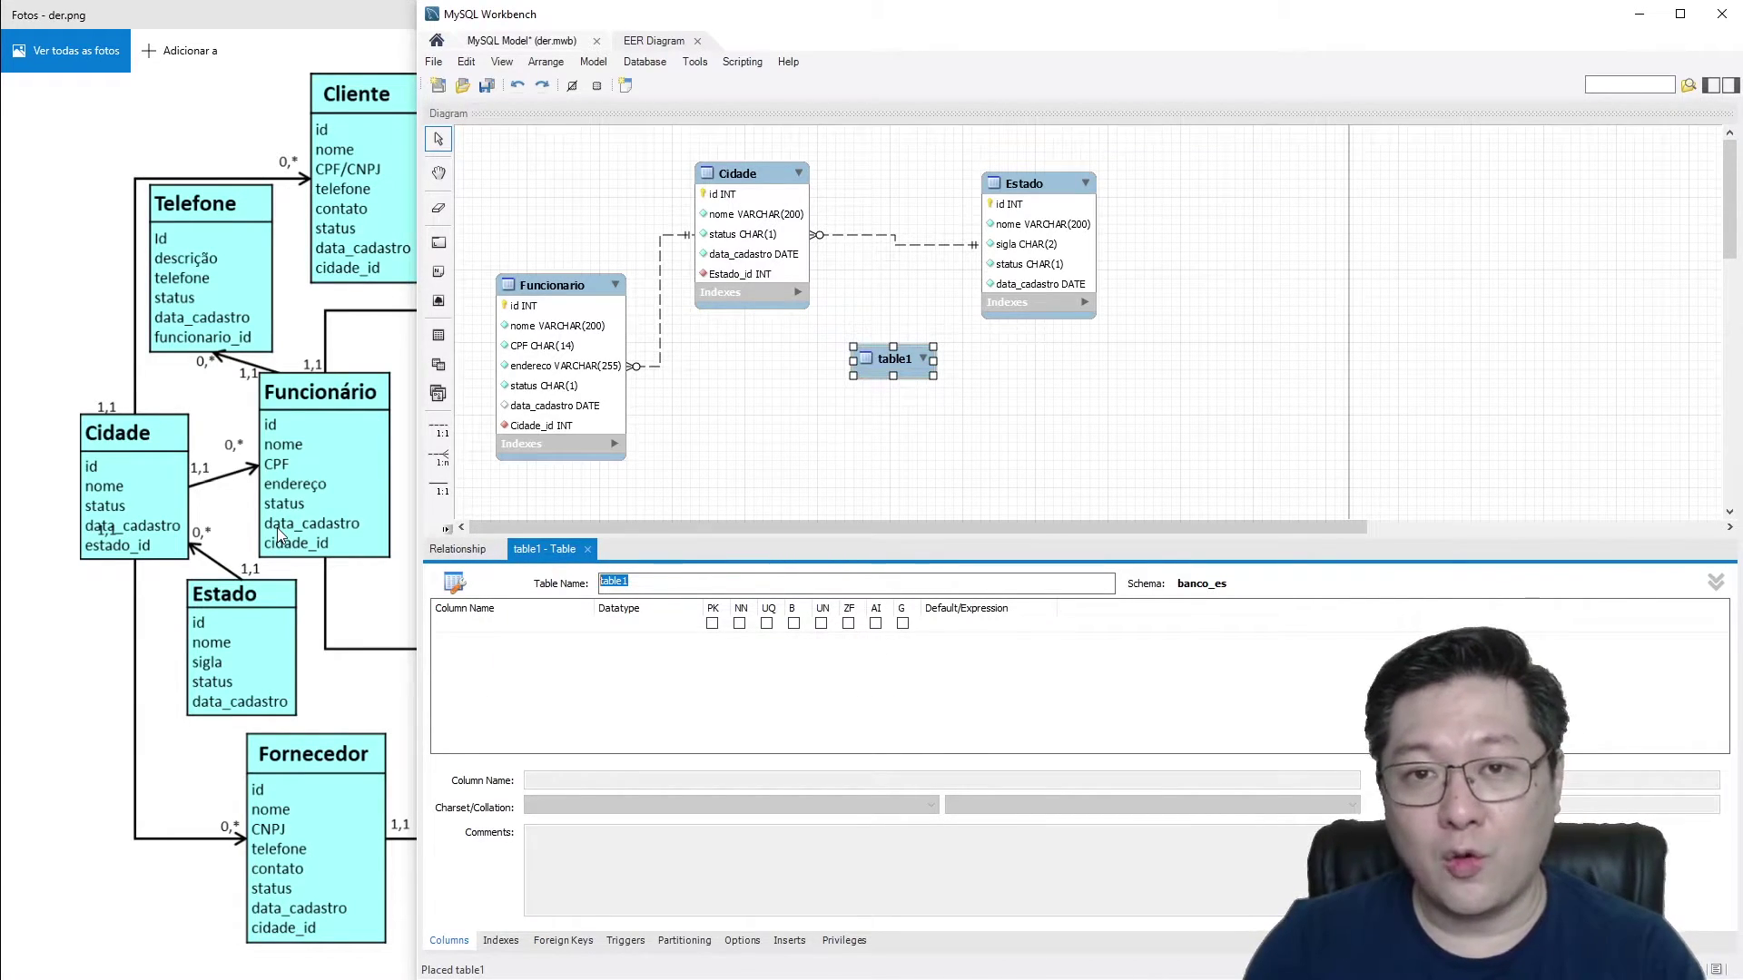
{"action": "type", "text": "Telefone"}
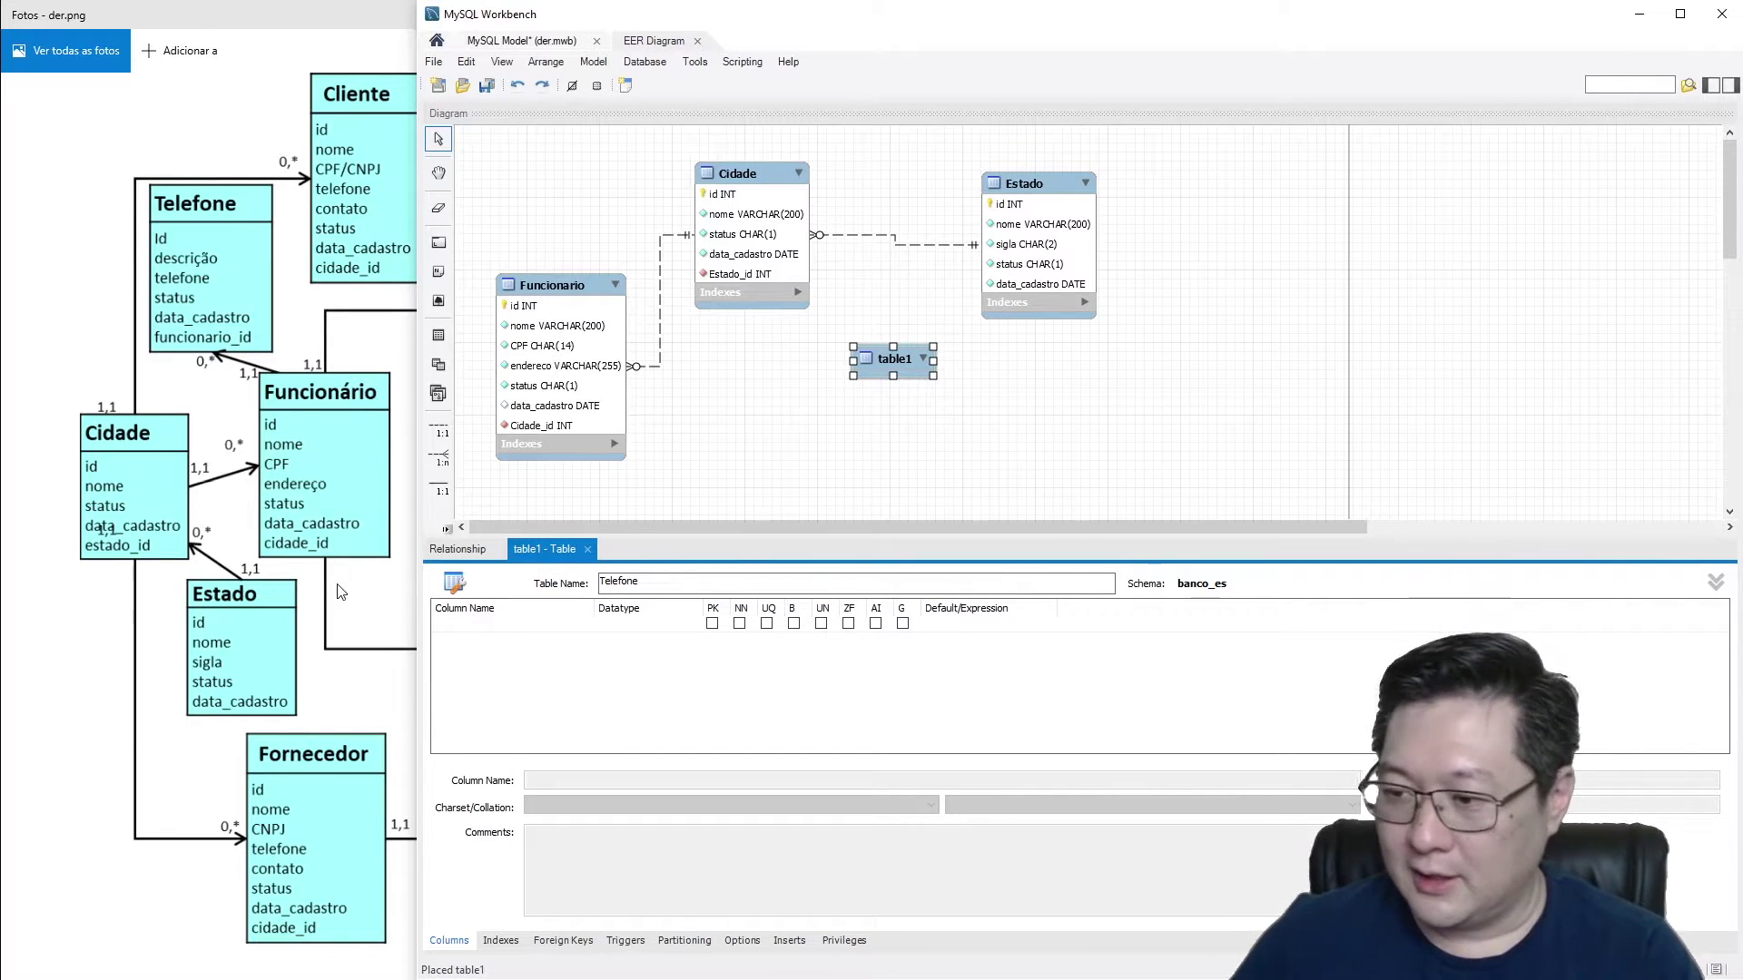
Step: Add the columns id, descricao and telefone to the Telefone table
{"action": "left_click", "coordinate": [473, 623]}
{"action": "type", "text": "id"}
{"action": "left_click", "coordinate": [522, 640]}
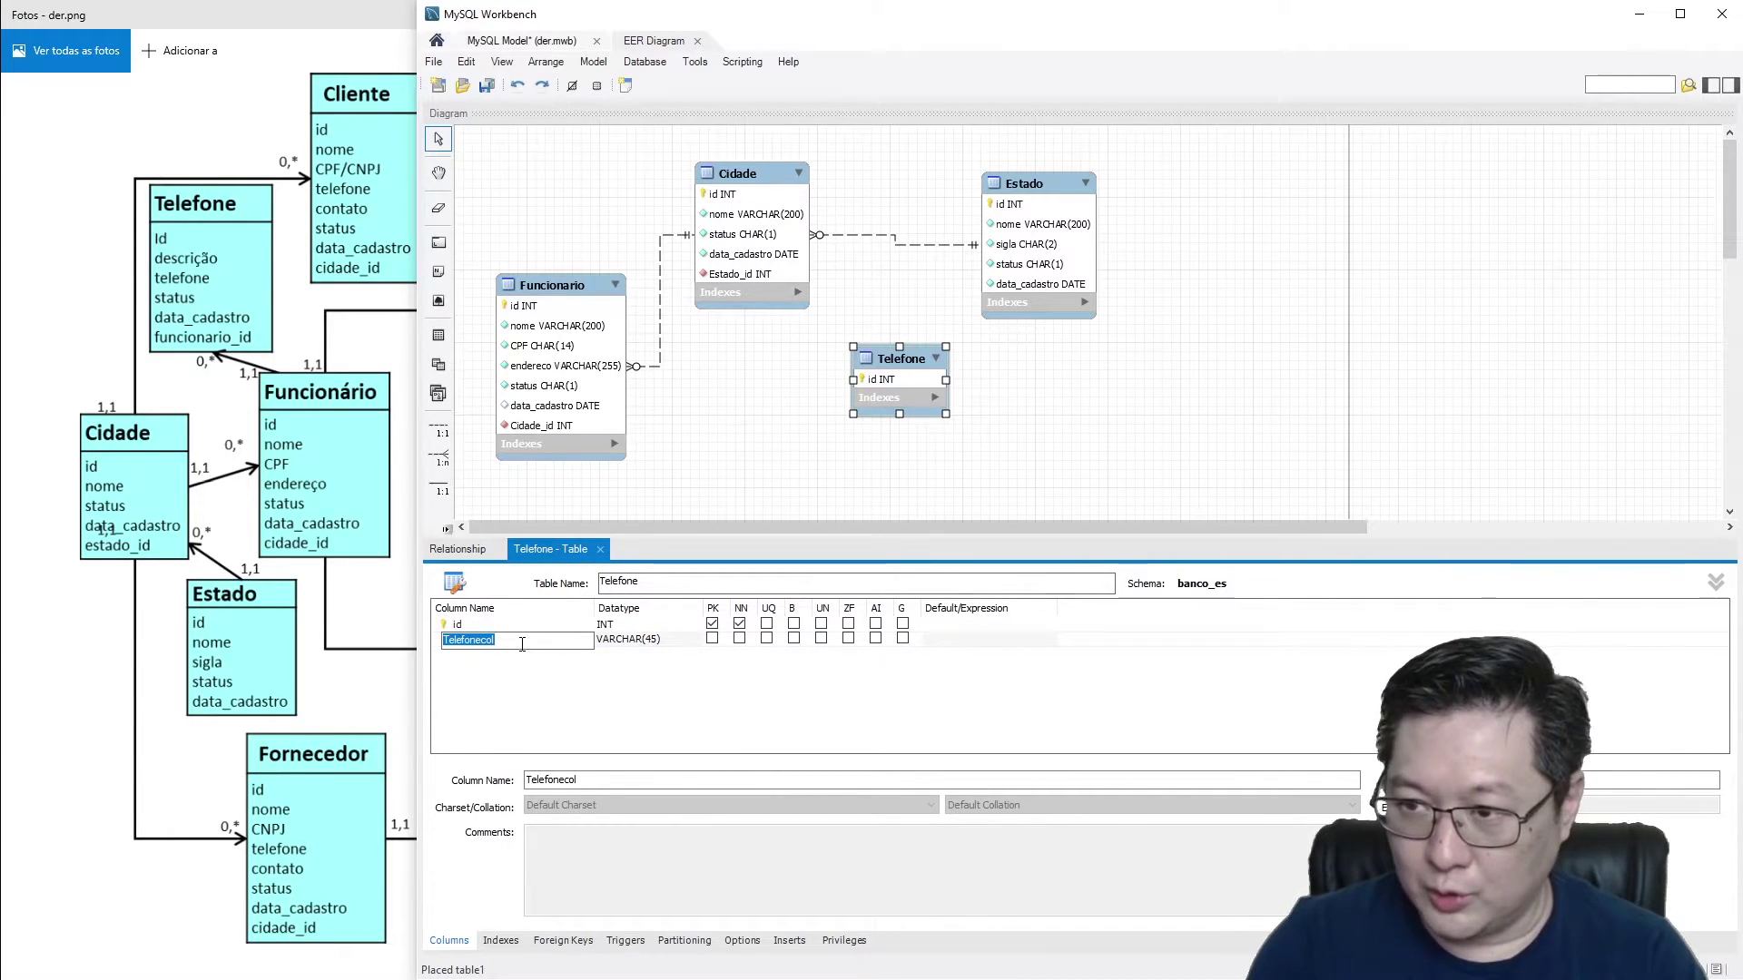
{"action": "type", "text": "descricao"}
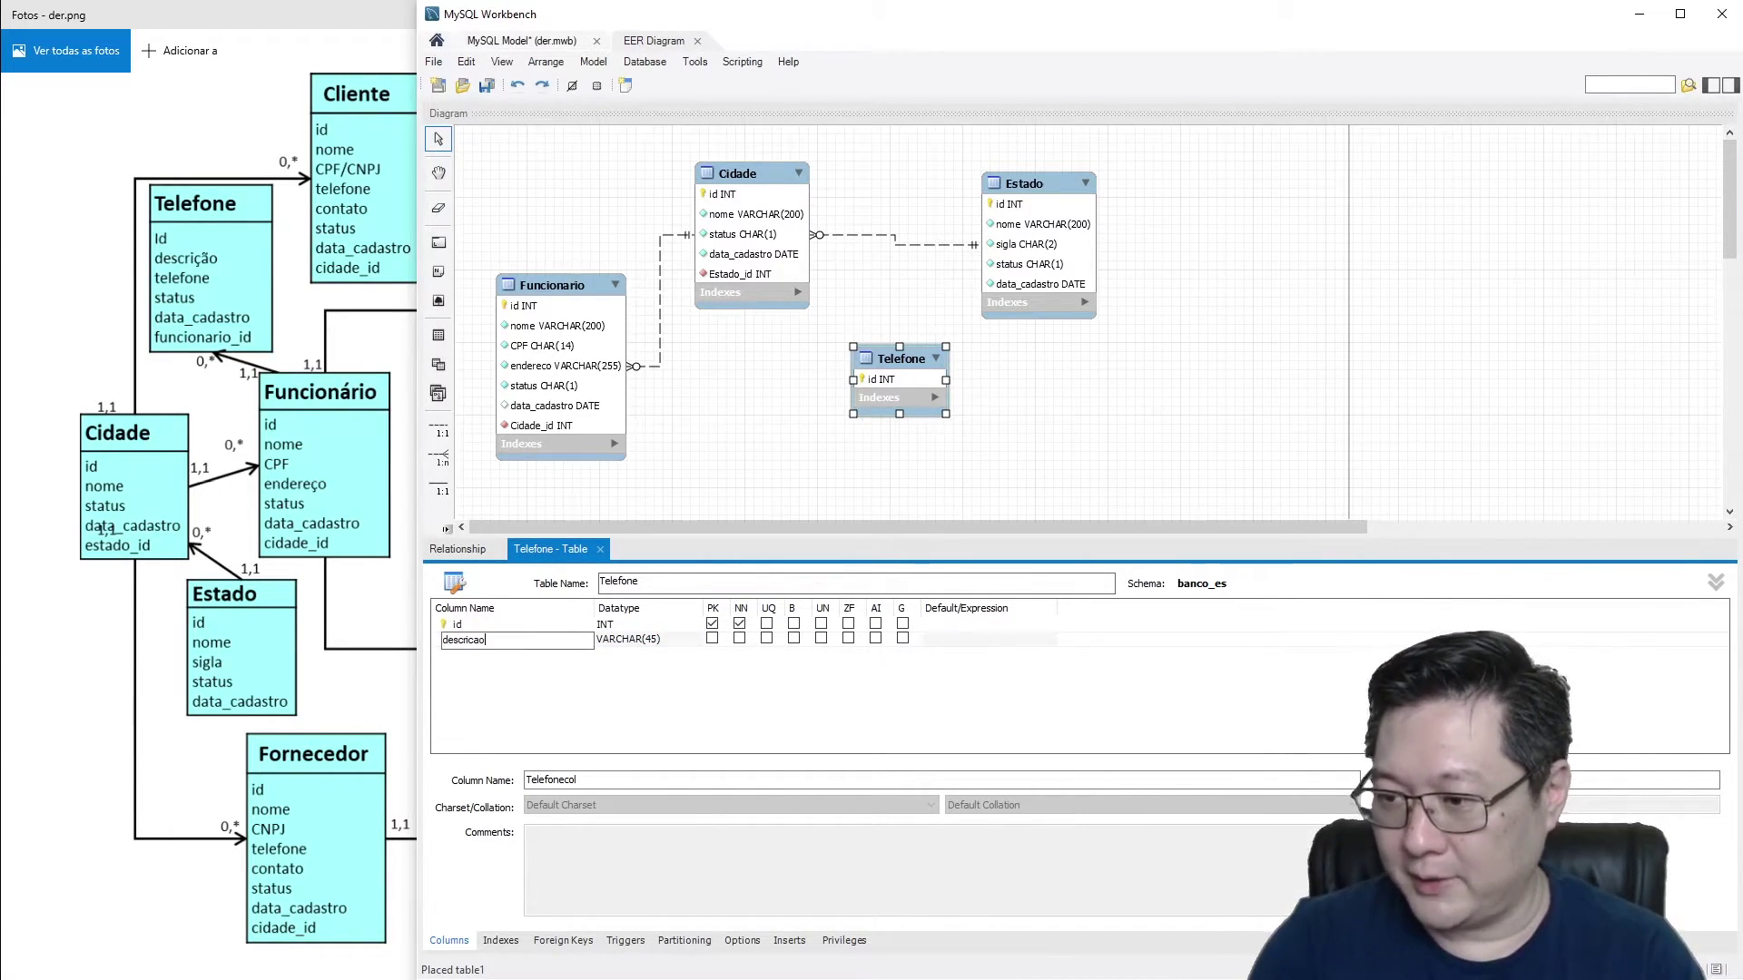
{"action": "left_click", "coordinate": [495, 665]}
{"action": "left_click", "coordinate": [504, 656]}
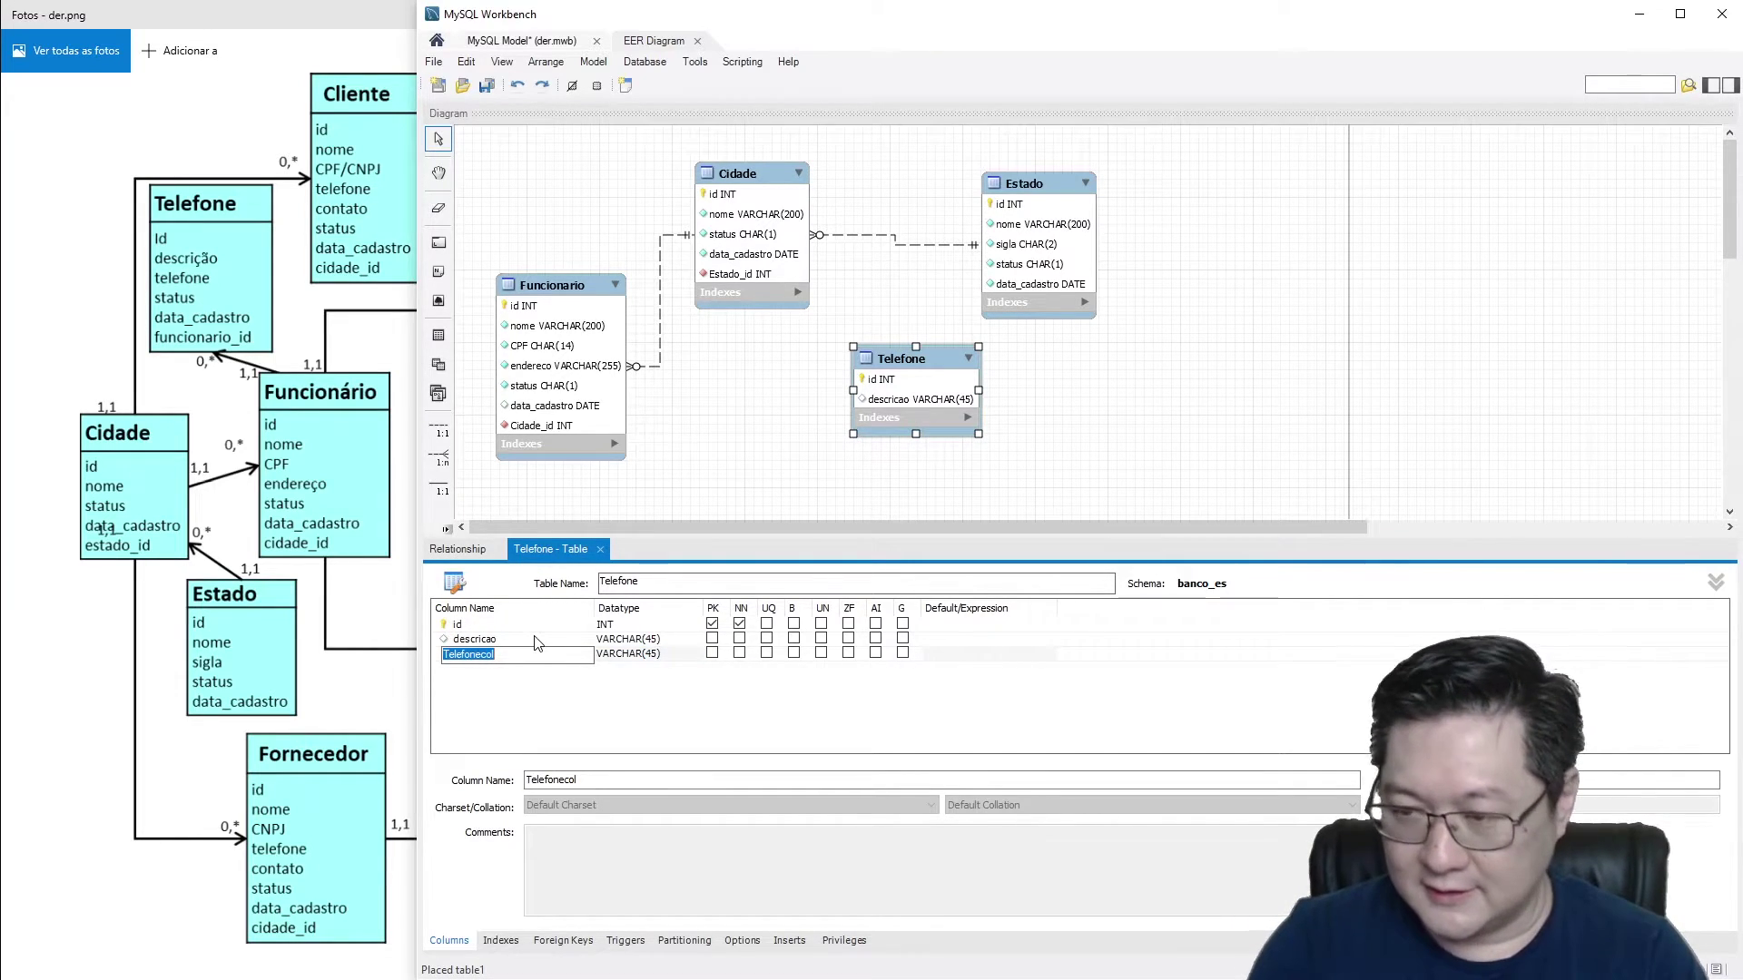
{"action": "type", "text": "telefon"}
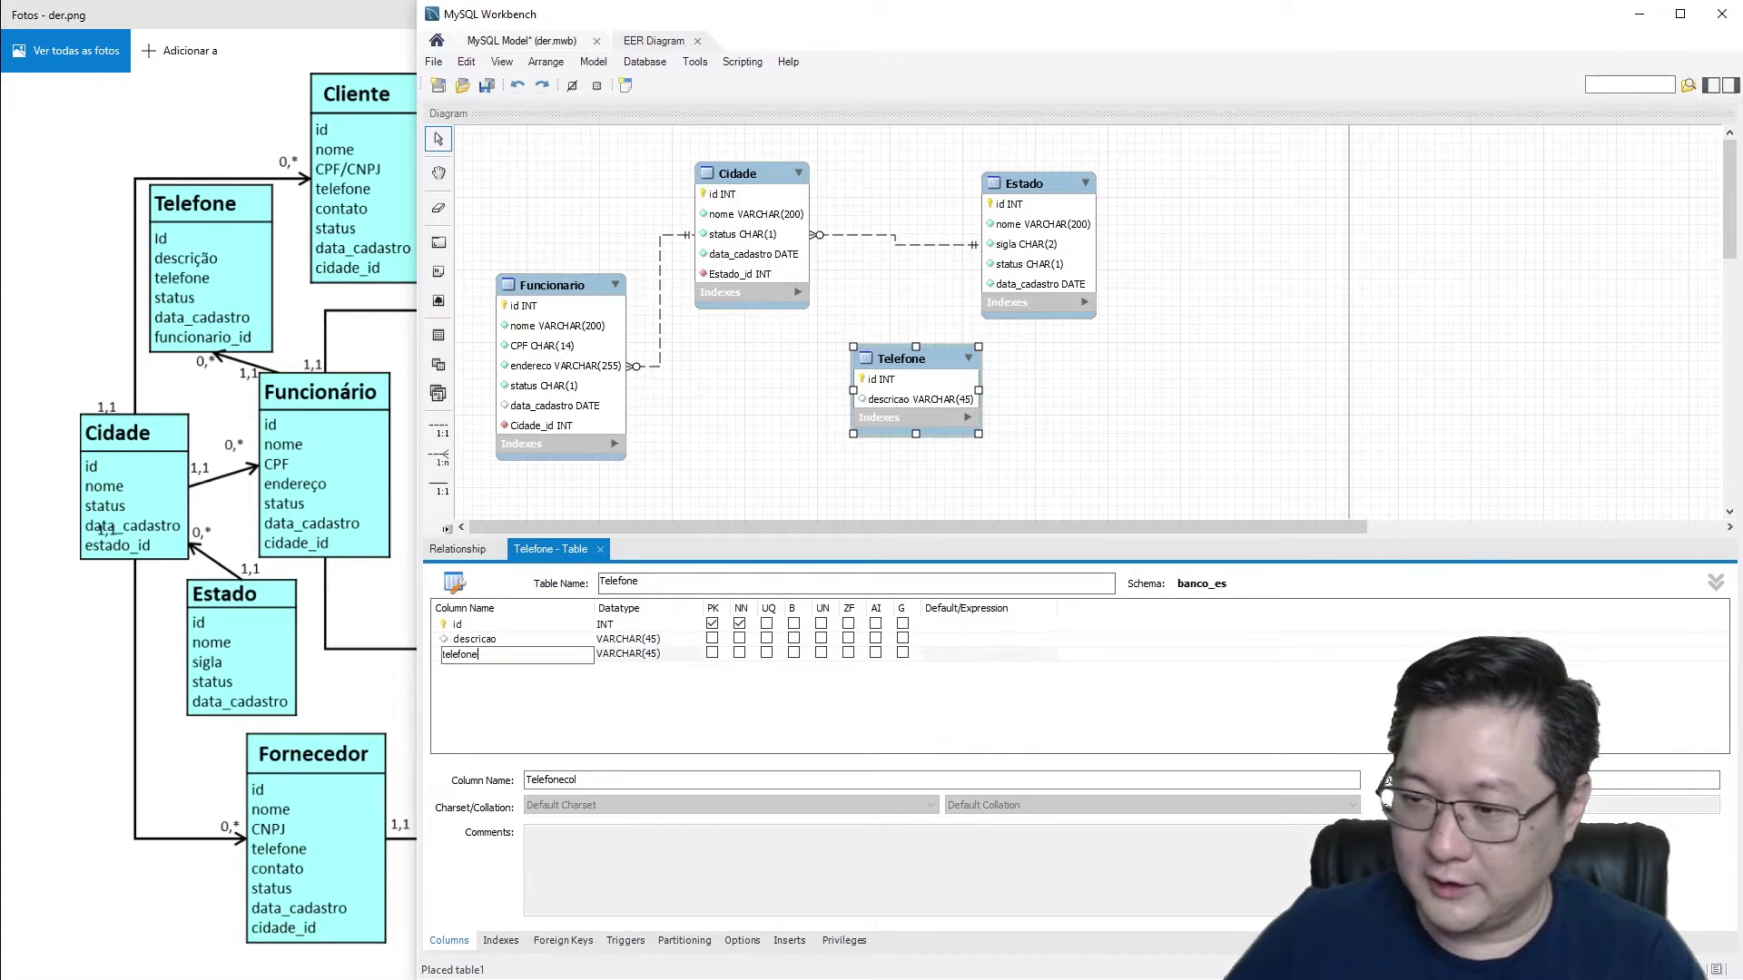
{"action": "type", "text": "e"}
Step: Add the columns status and data_cadastro to the Telefone table and move the table slightly closer to Cidade in the diagram
{"action": "left_click", "coordinate": [513, 684]}
{"action": "left_click", "coordinate": [513, 669]}
{"action": "type", "text": "status"}
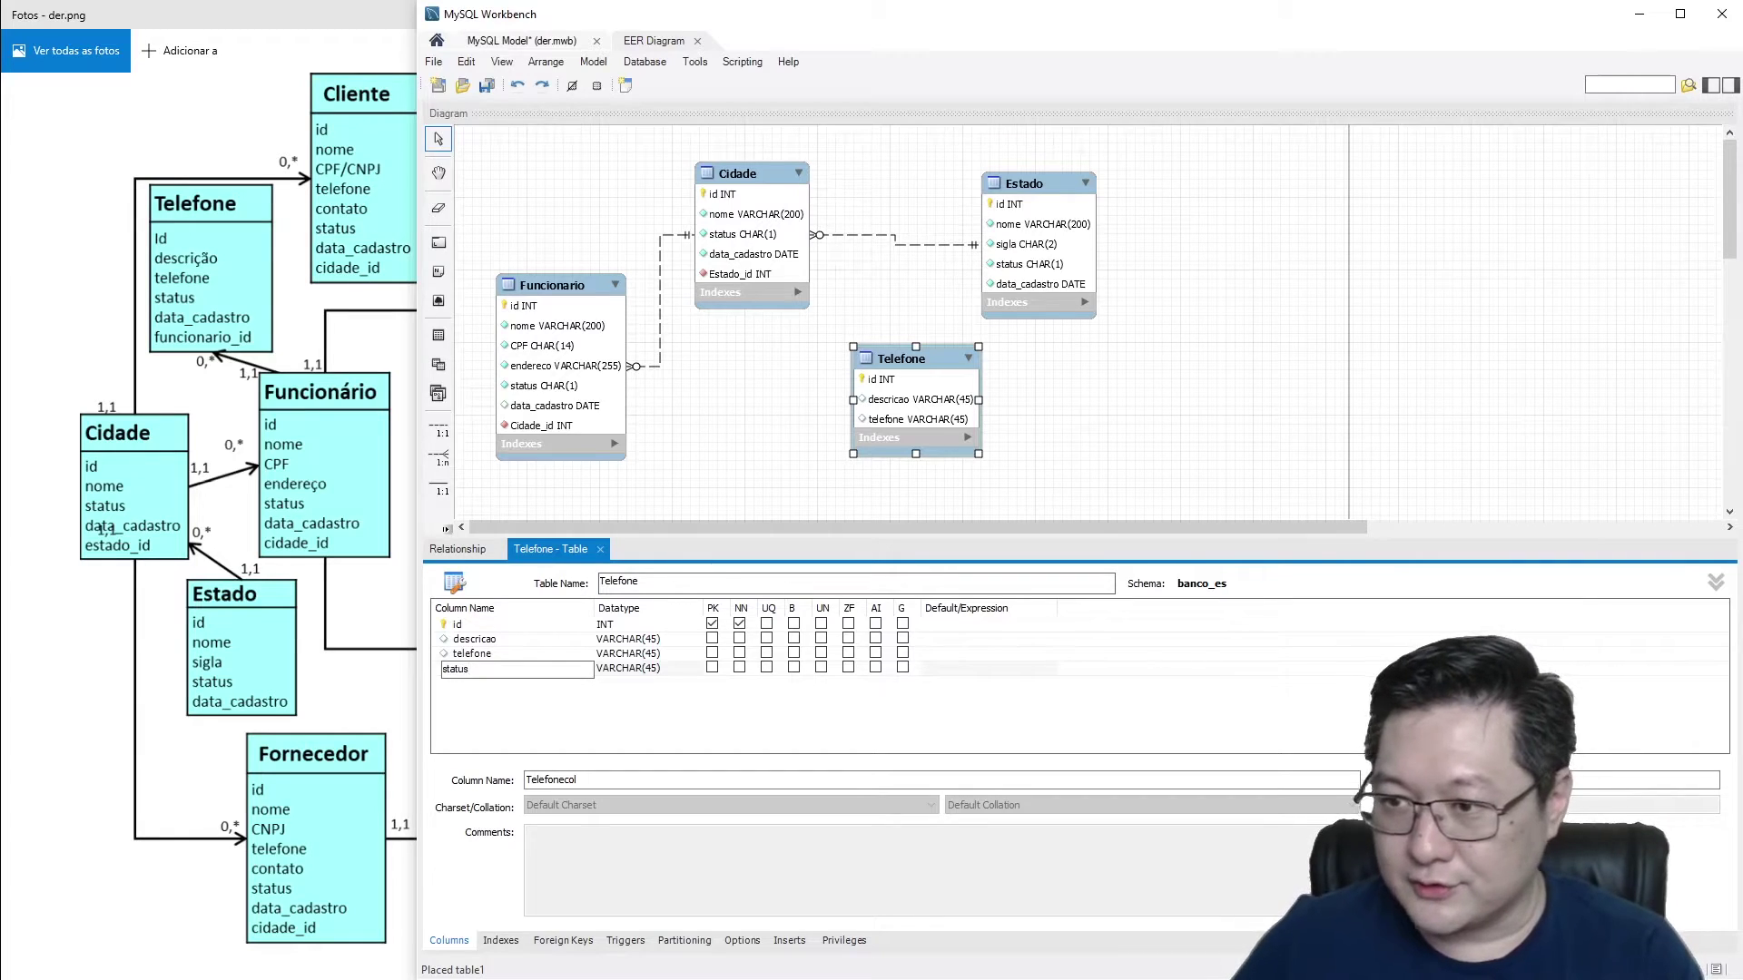
{"action": "left_click", "coordinate": [487, 684]}
{"action": "left_click", "coordinate": [488, 683]}
{"action": "type", "text": "d"}
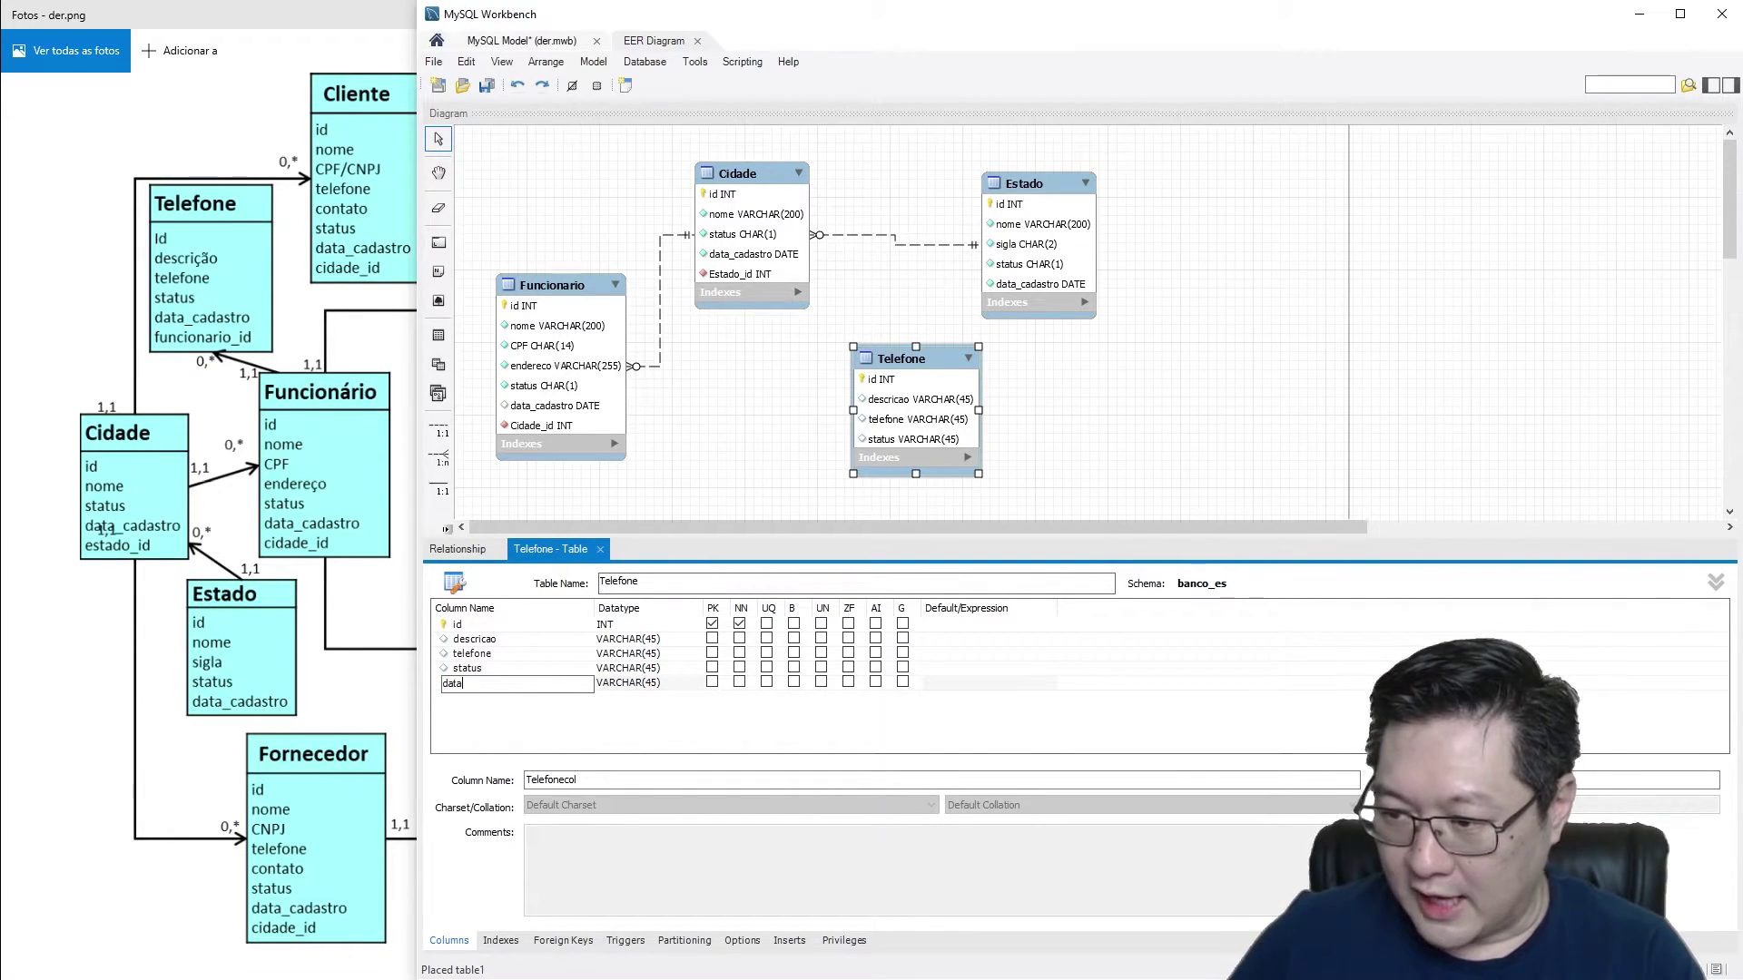
{"action": "type", "text": "ata_cadastr"}
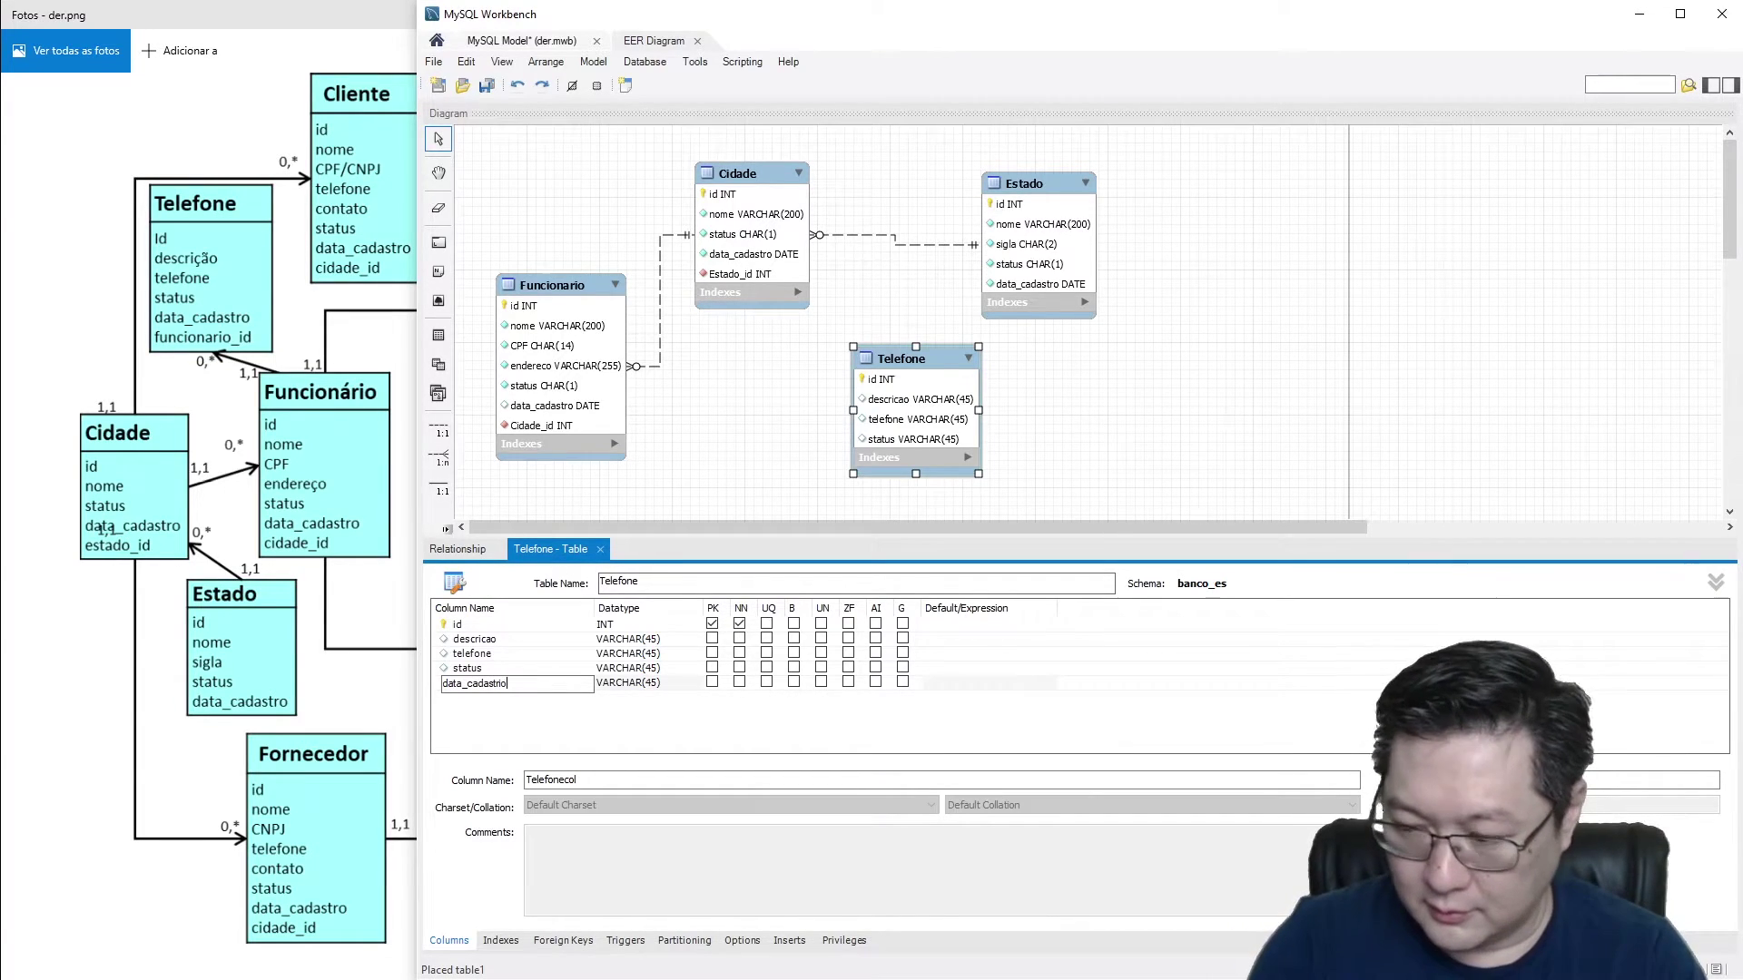
{"action": "type", "text": "o"}
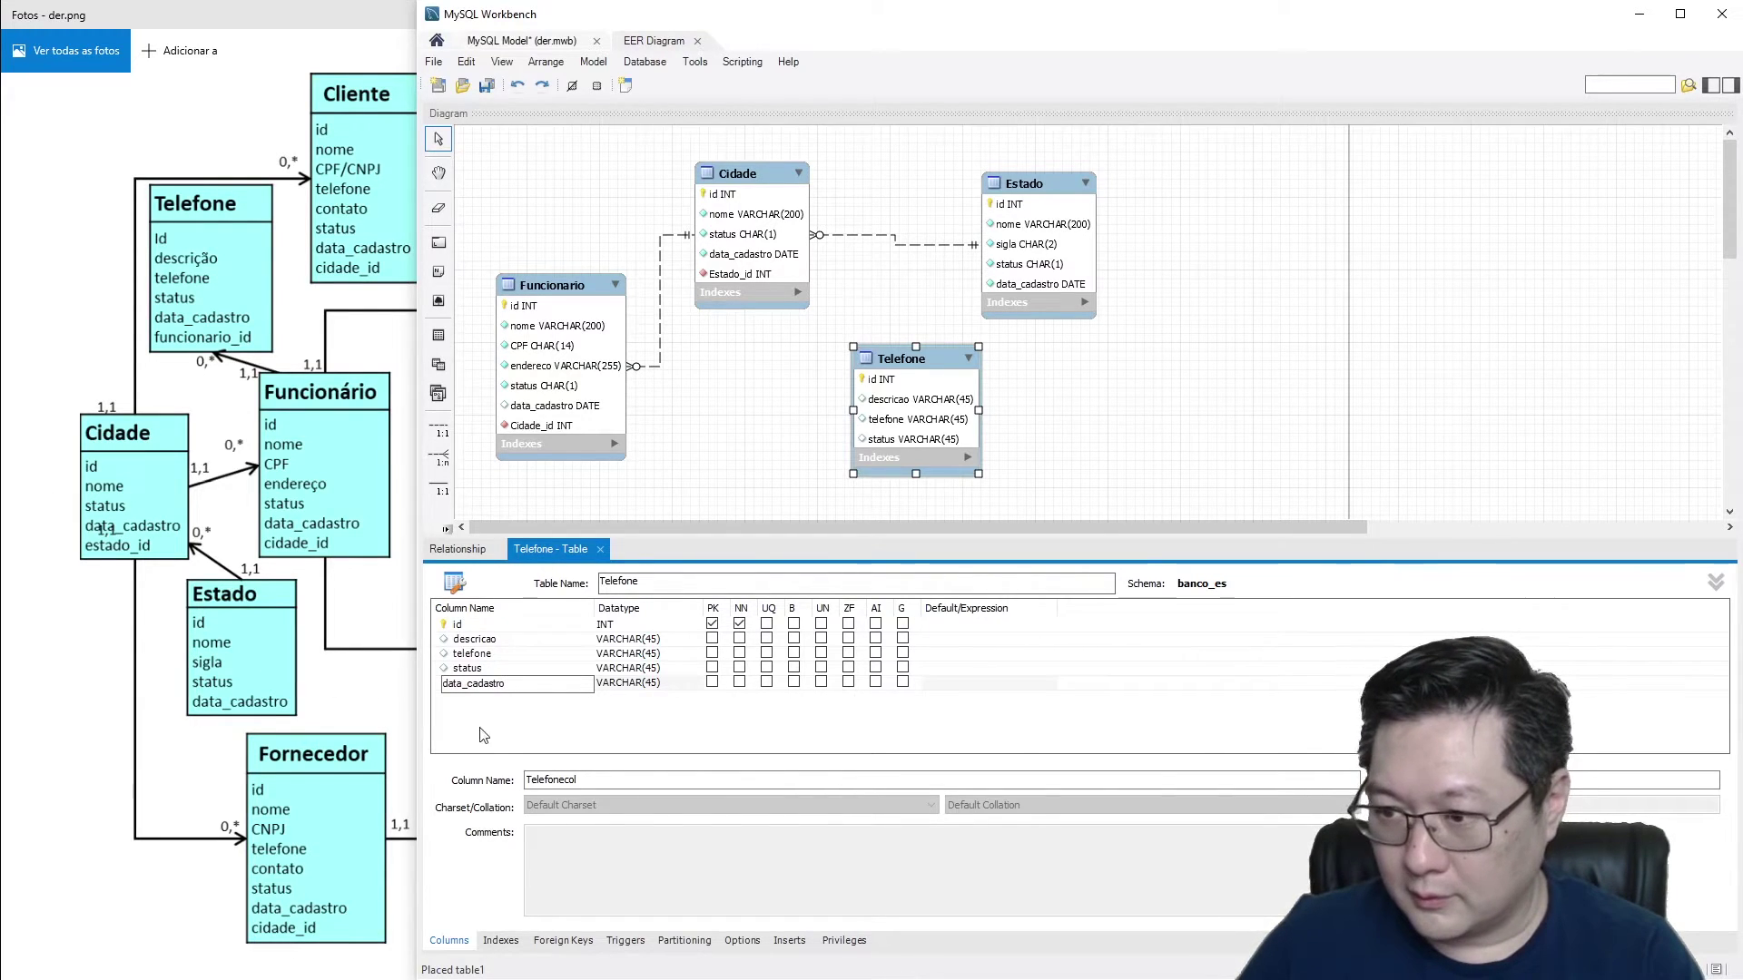
{"action": "key", "text": "Return"}
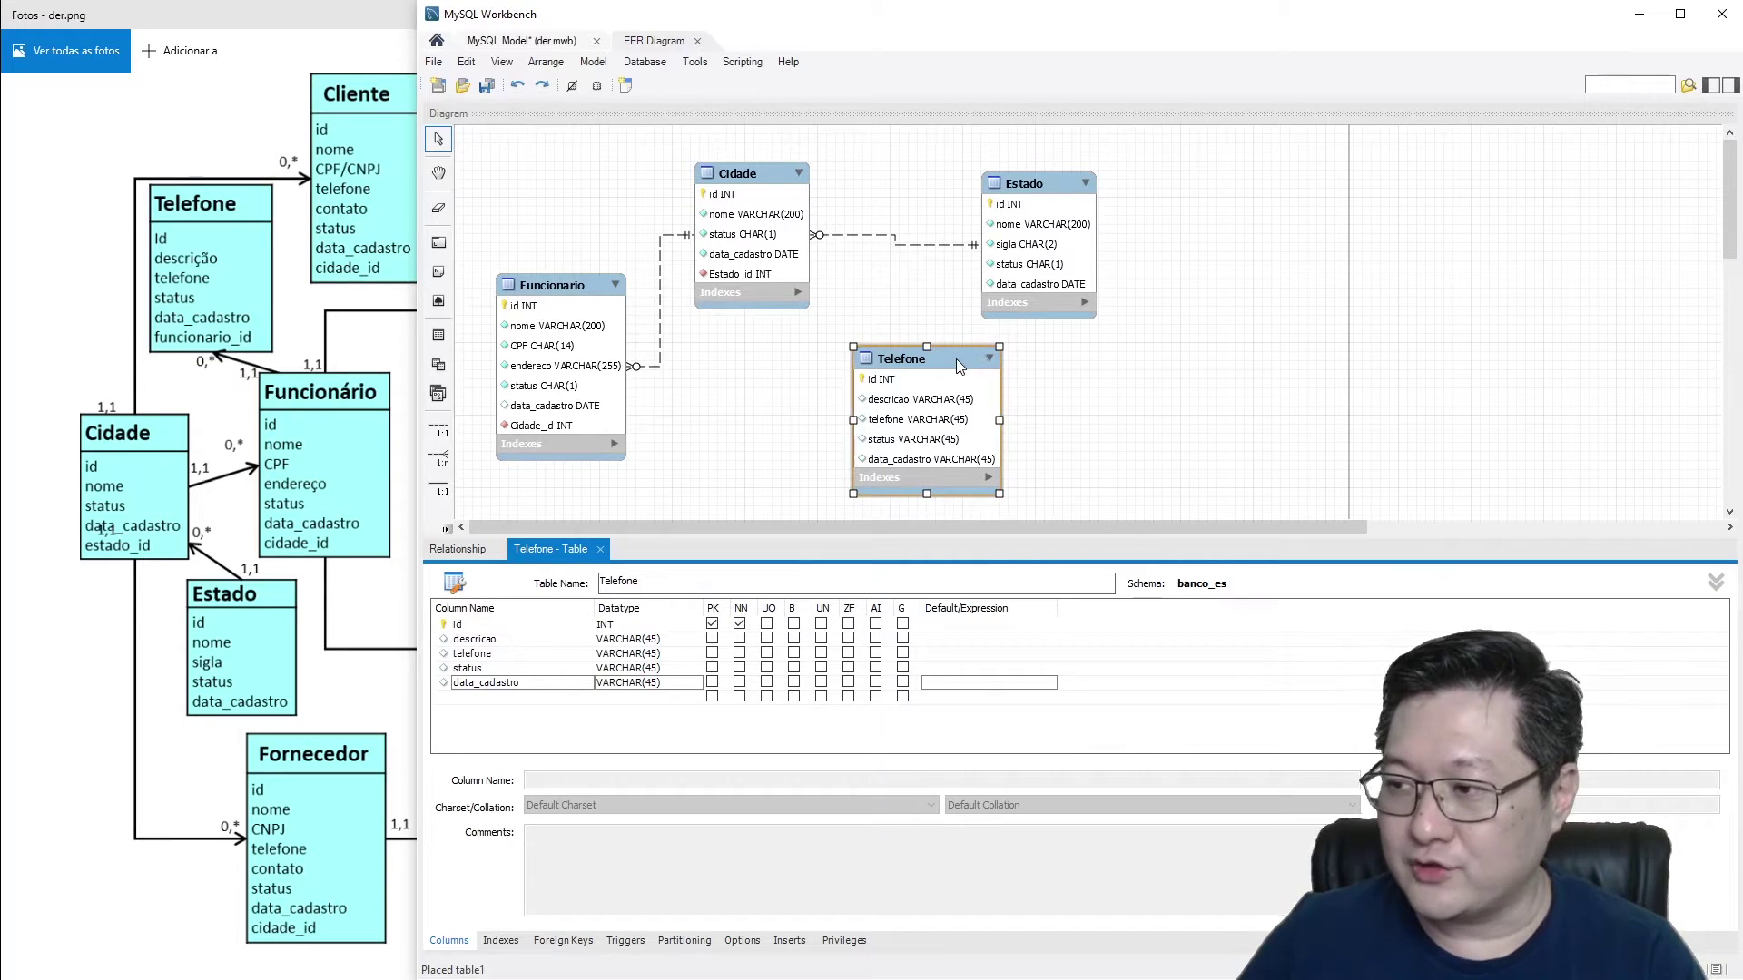
{"action": "left_click_drag", "start_coordinate": [956, 358], "coordinate": [919, 329]}
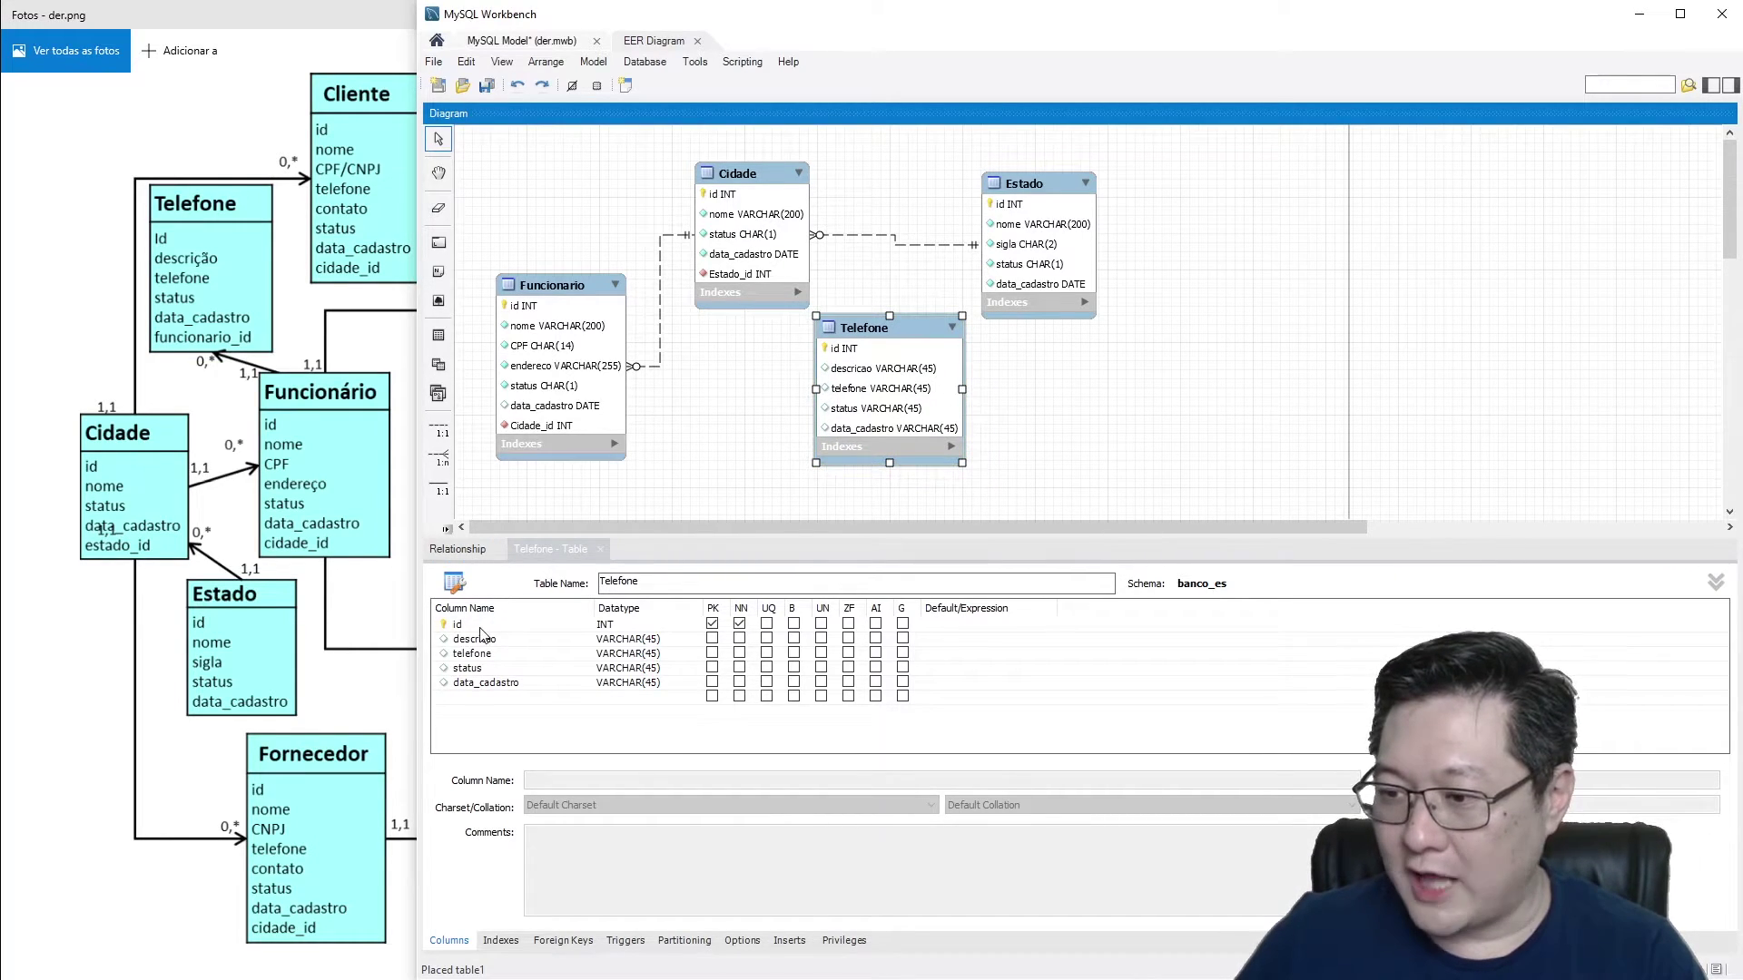
Step: Make the Telefone table's id column auto-incrementing and set descricao to VARCHAR(255) and not null
{"action": "left_click", "coordinate": [481, 627]}
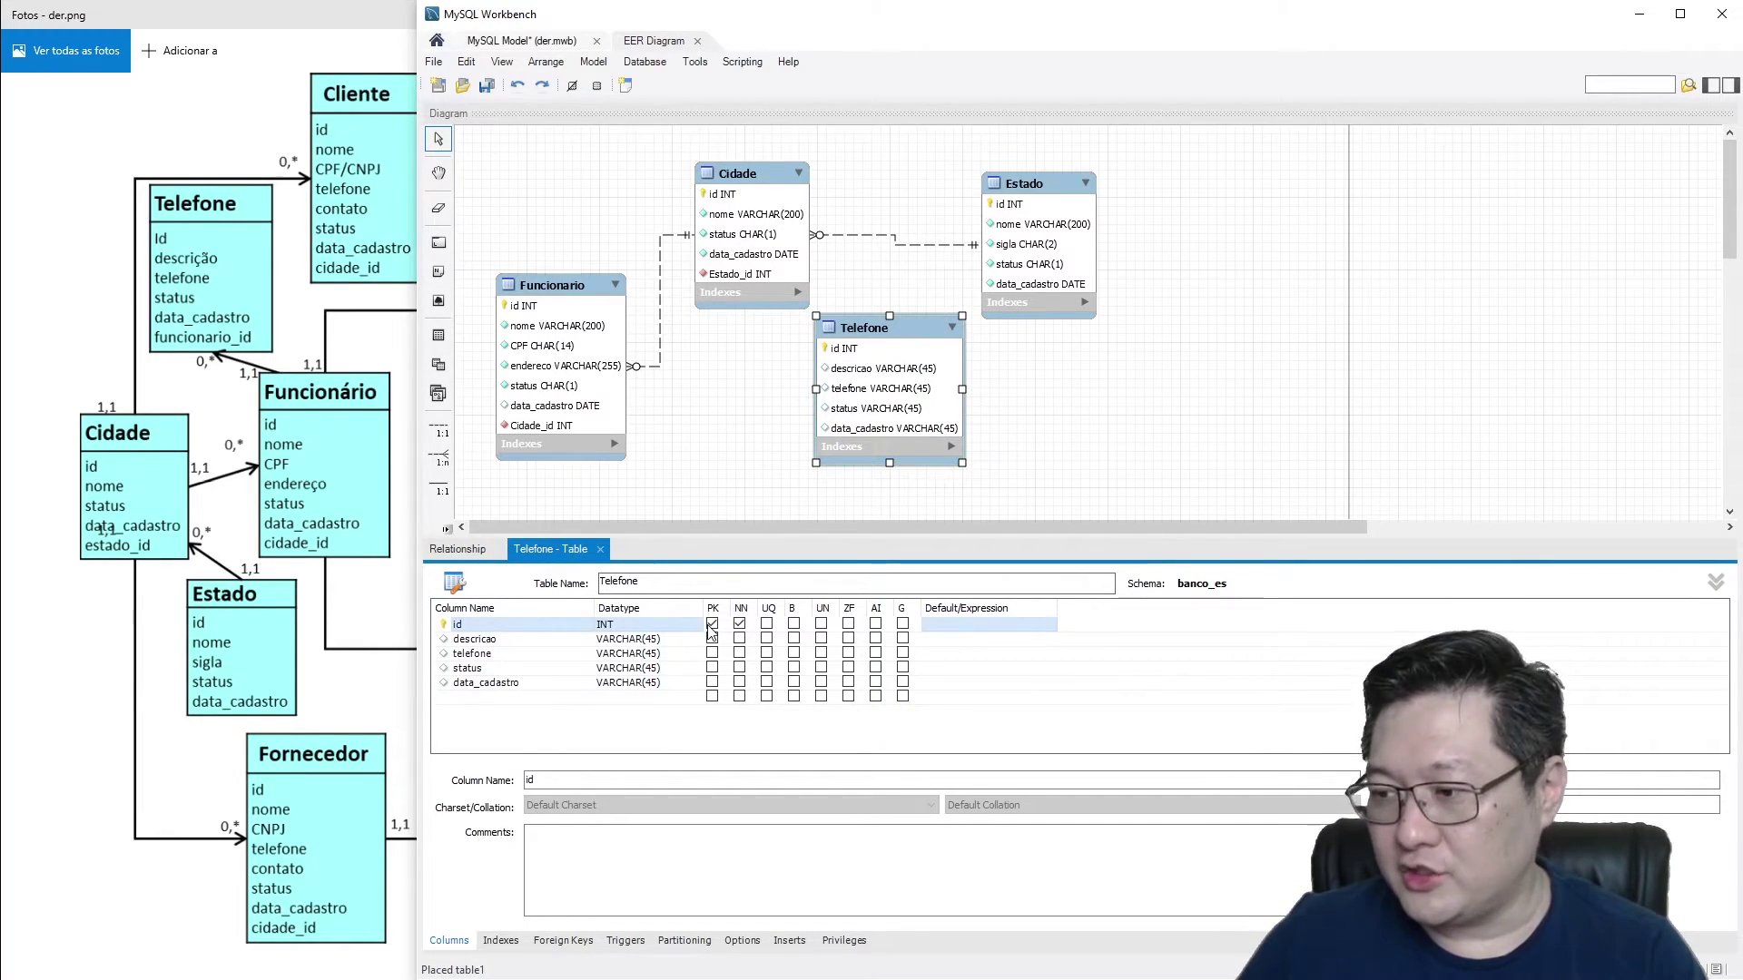
{"action": "left_click", "coordinate": [875, 624]}
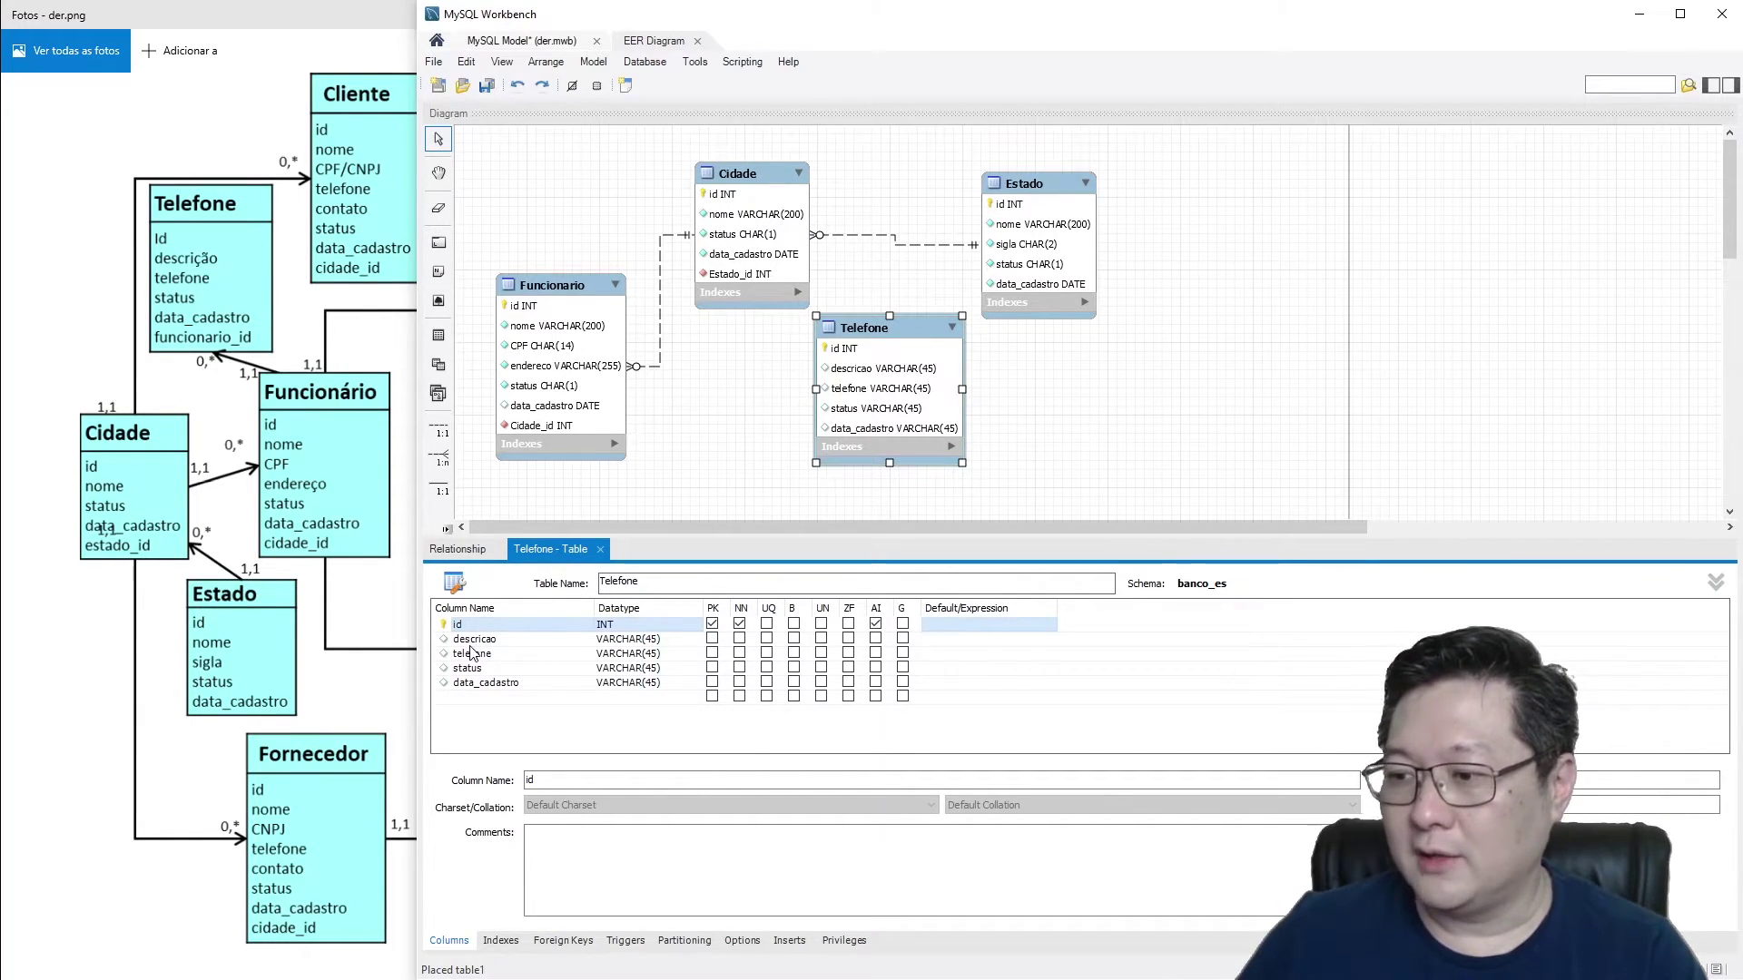
{"action": "double_click", "coordinate": [625, 640]}
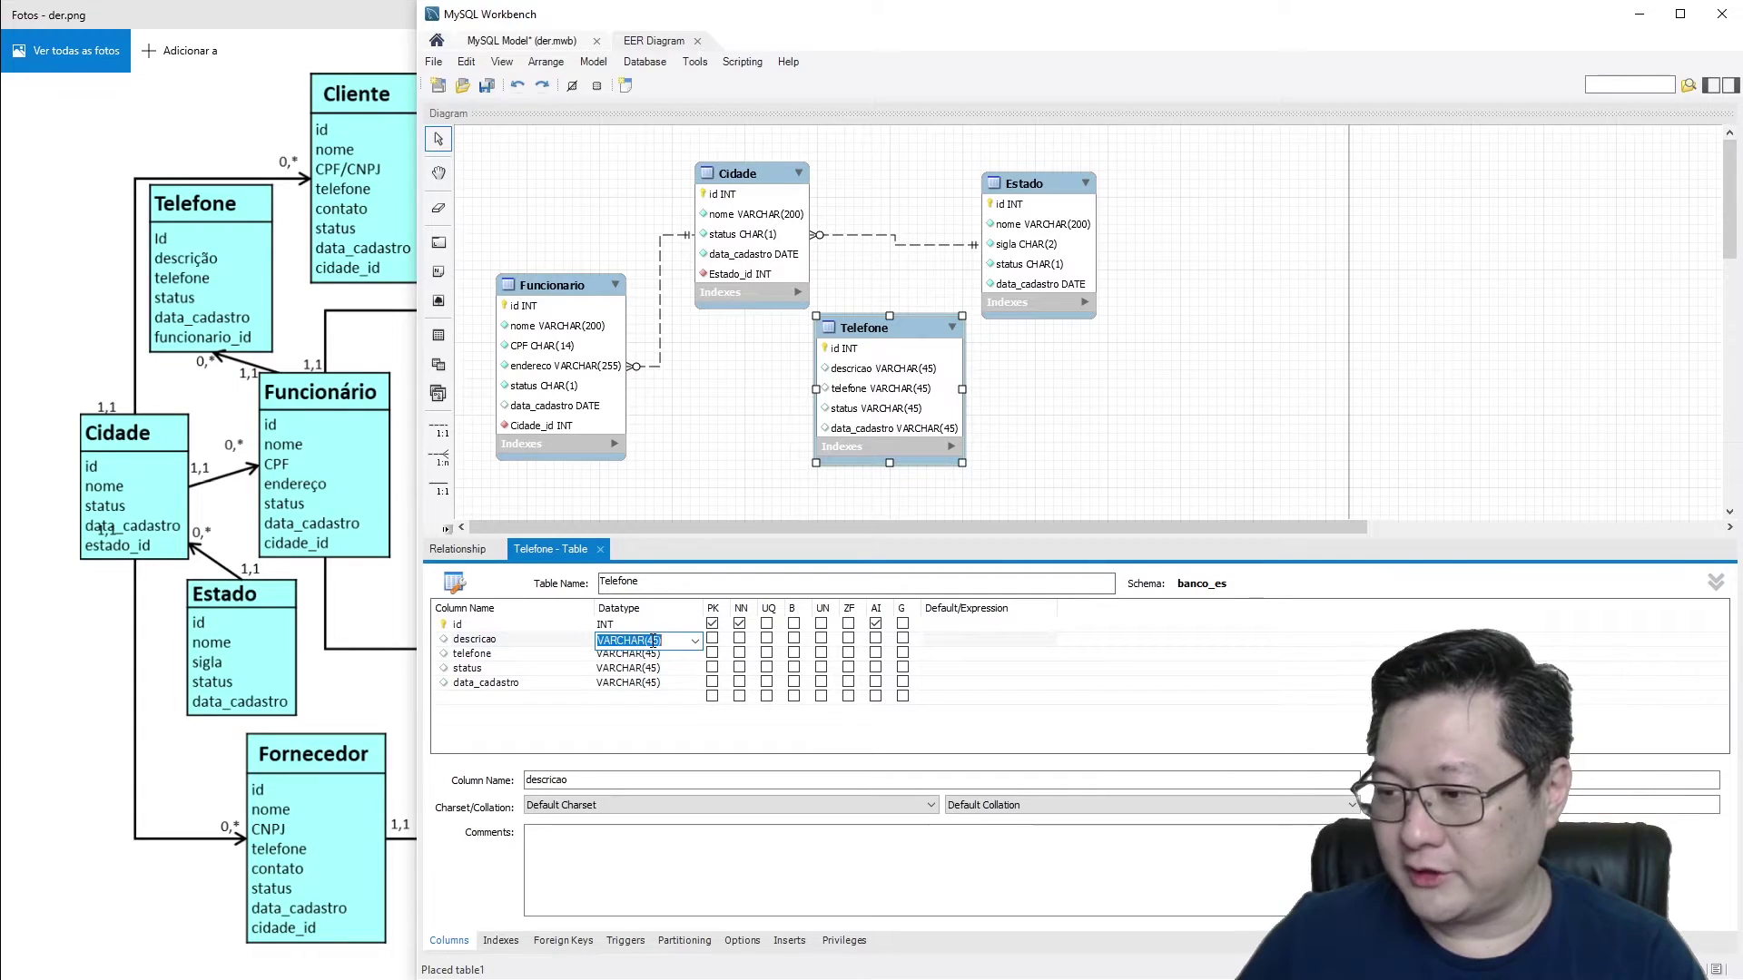
{"action": "left_click", "coordinate": [648, 641]}
{"action": "key", "text": "Delete"}
{"action": "type", "text": "25"}
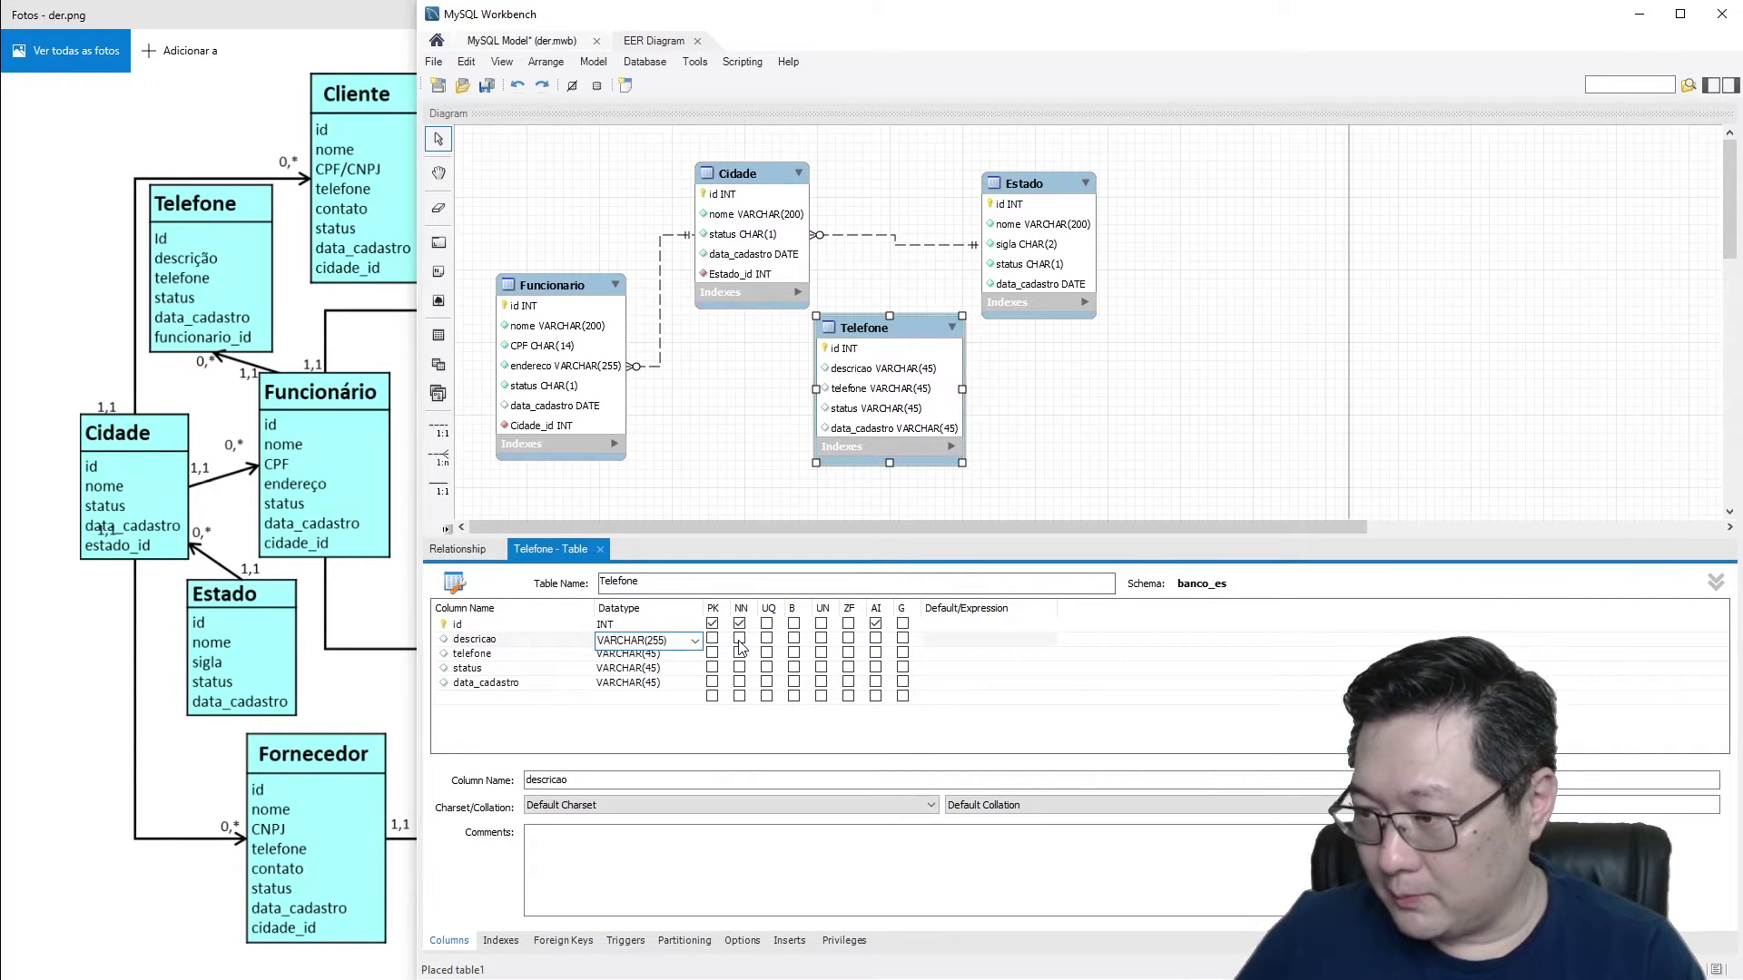
{"action": "left_click", "coordinate": [739, 648]}
{"action": "left_click", "coordinate": [570, 739]}
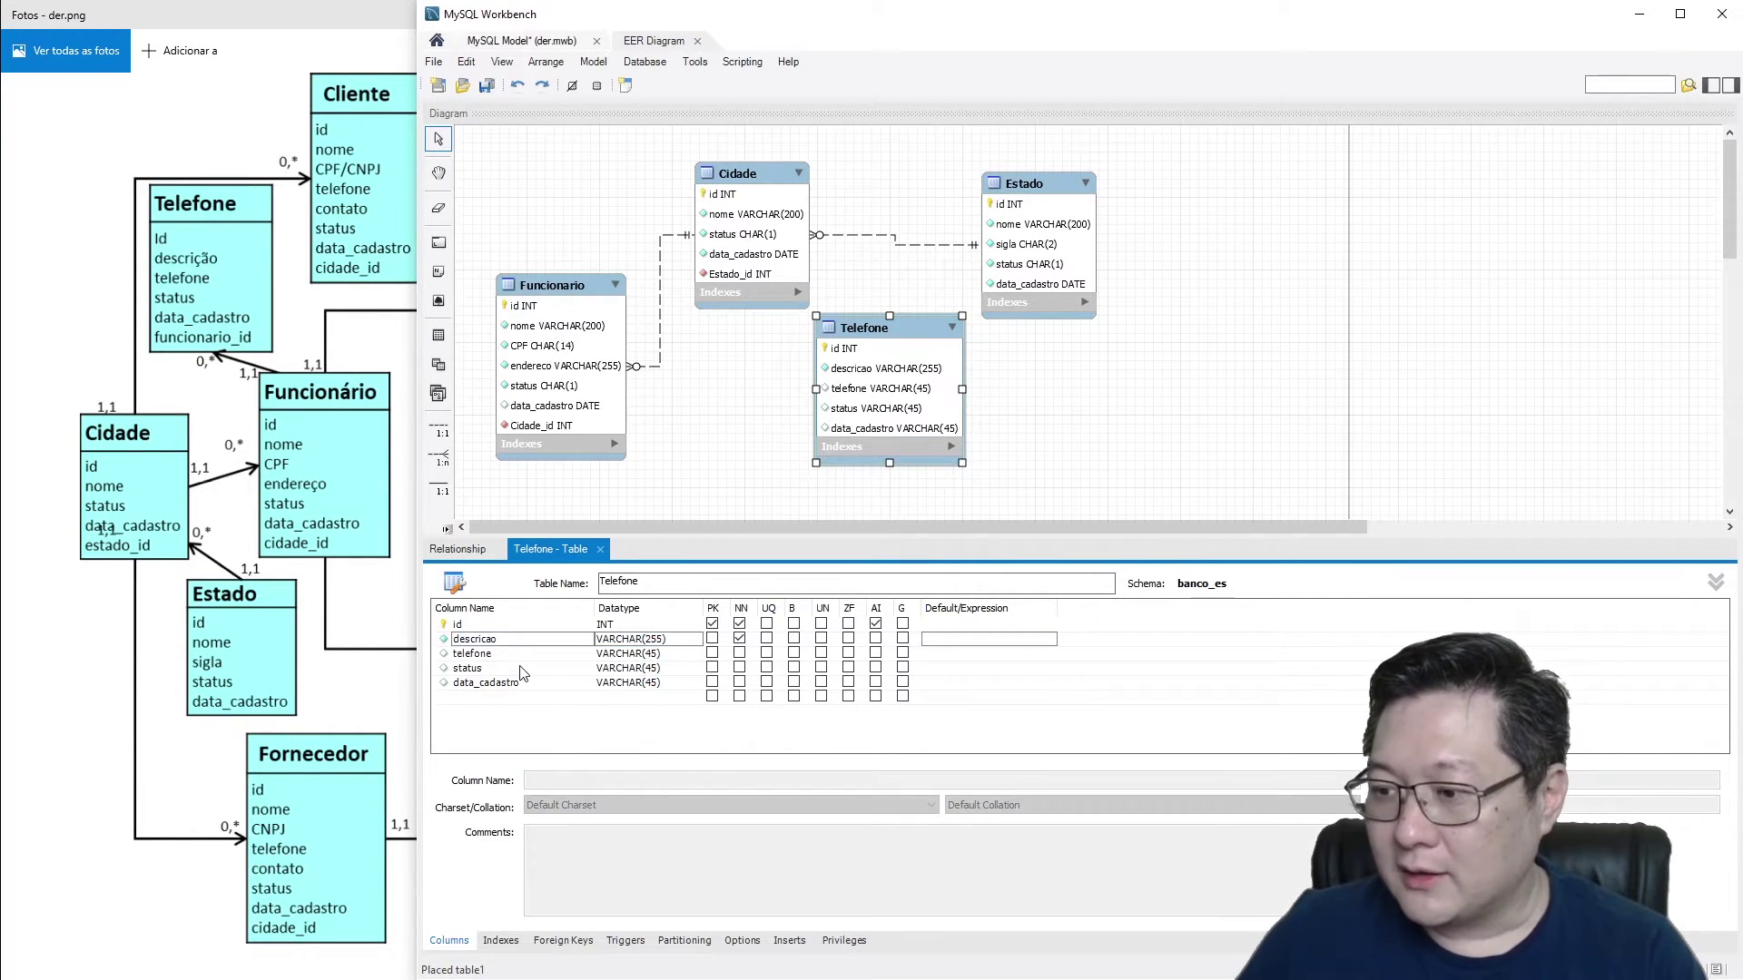
Step: Set the telefone column of the Telefone table to CHAR(14), not null and unique
{"action": "left_click", "coordinate": [740, 652]}
{"action": "double_click", "coordinate": [617, 654]}
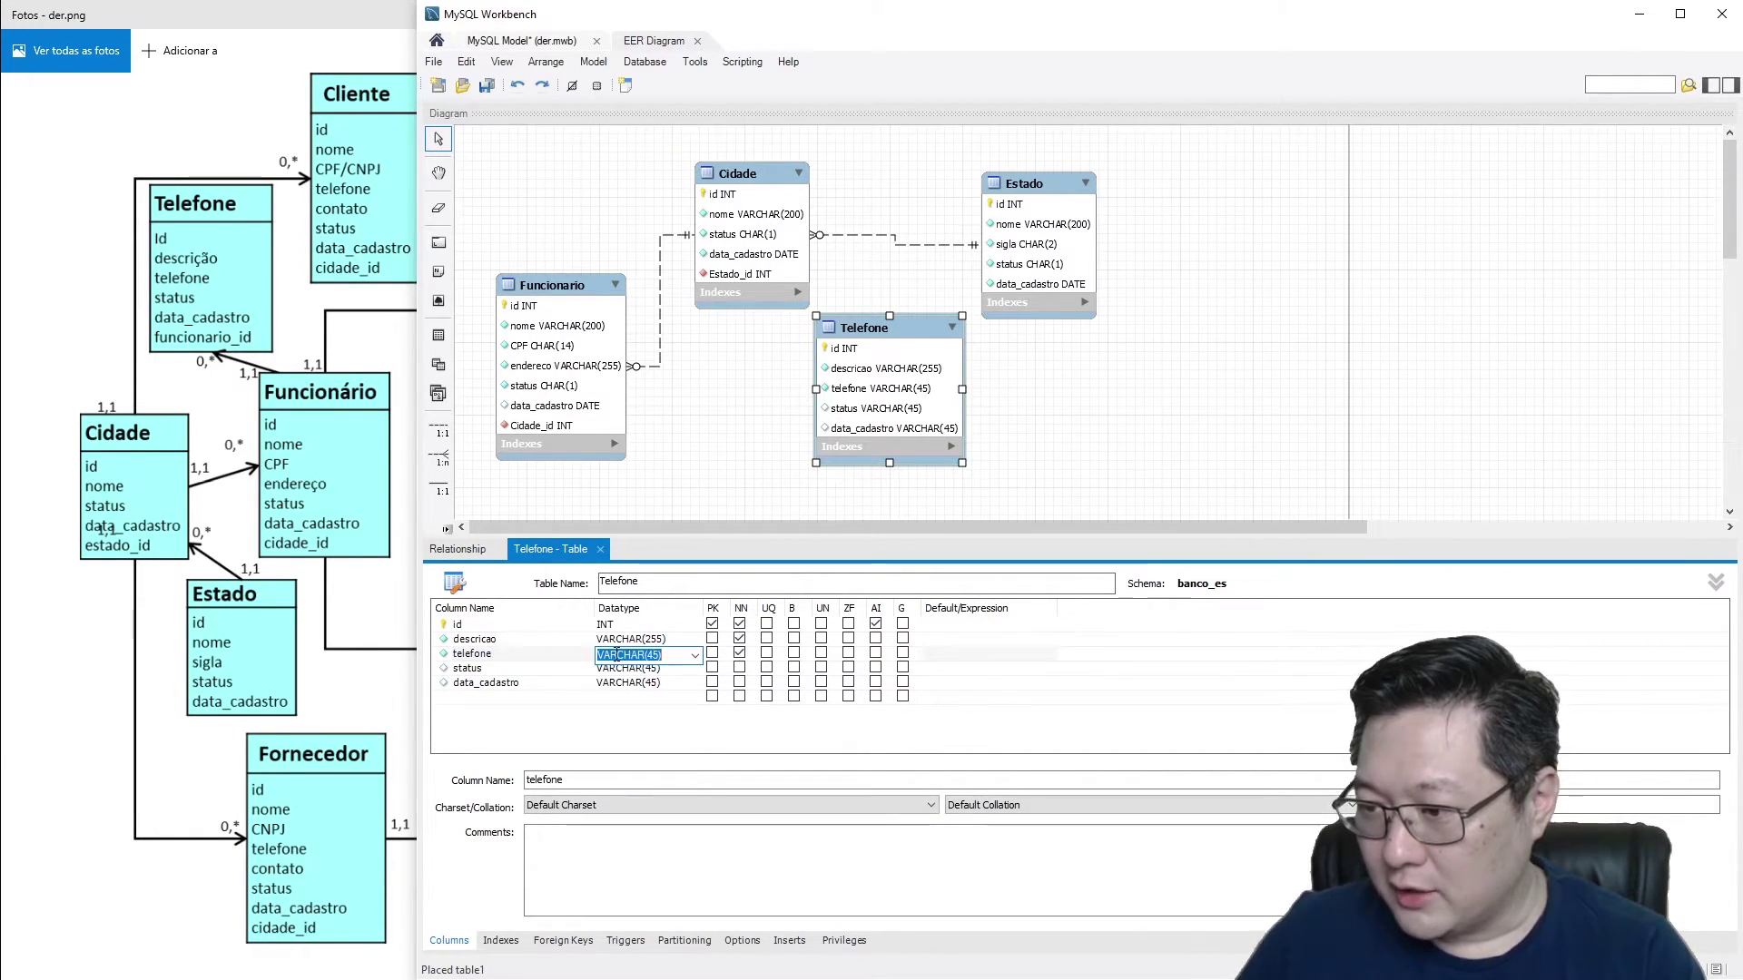
{"action": "key", "text": "BackSpace"}
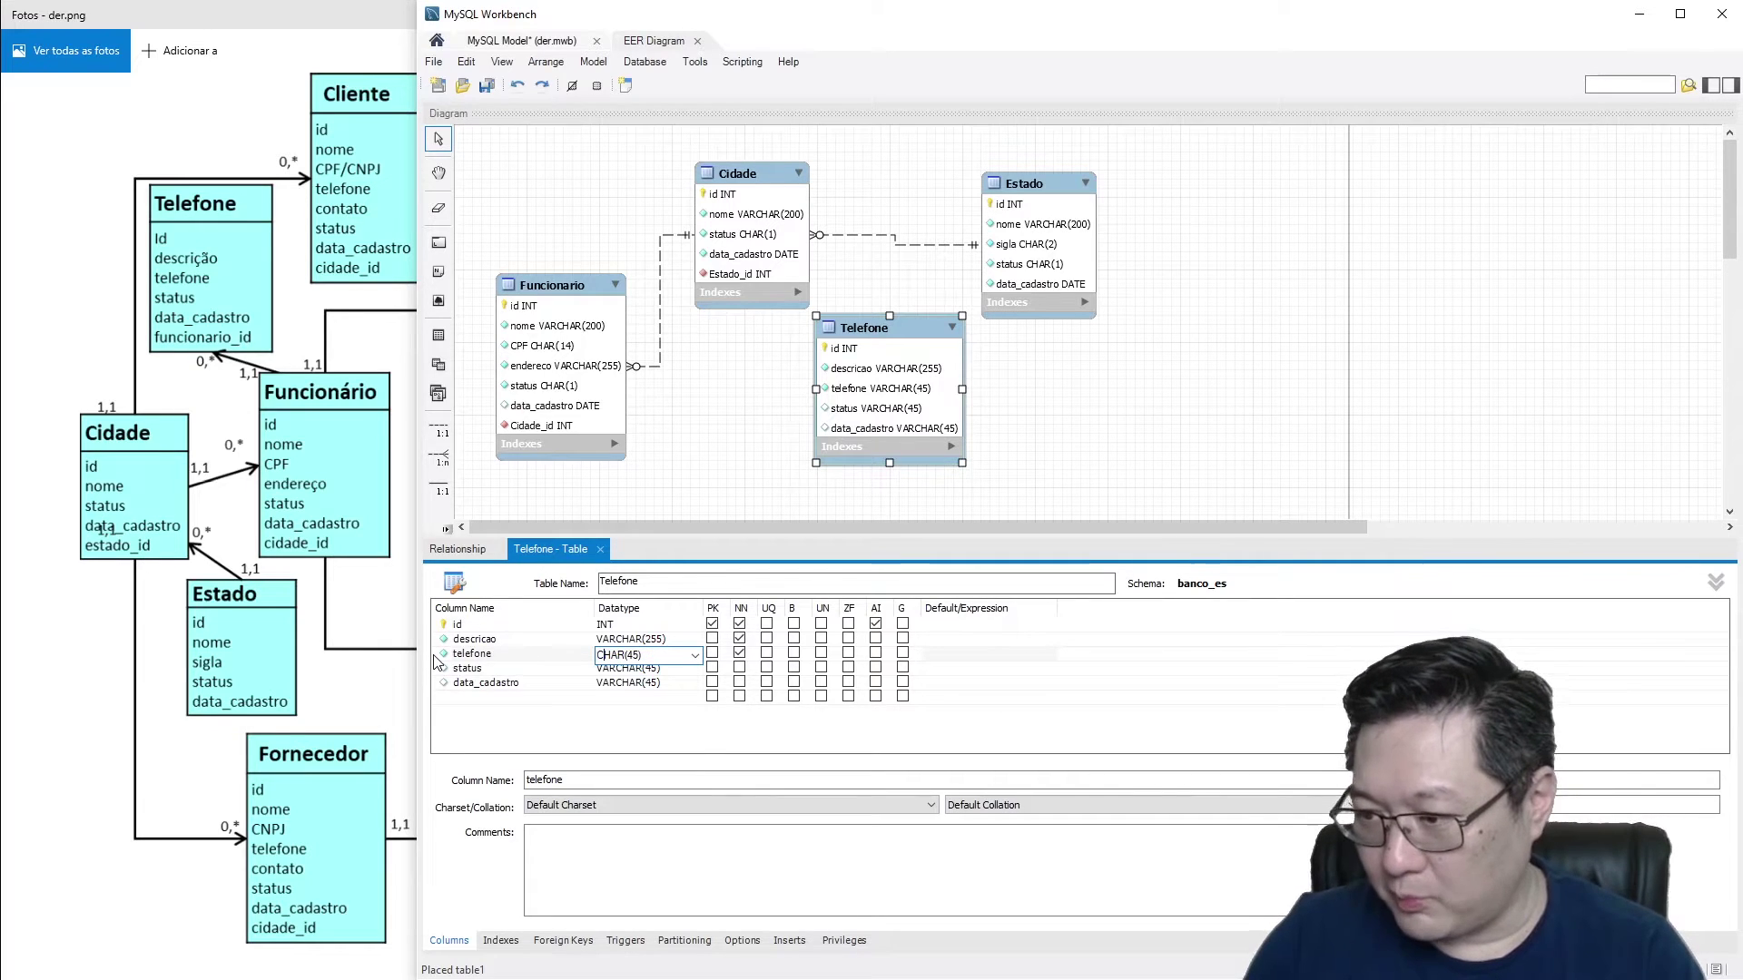
{"action": "key", "text": "Delete"}
{"action": "key", "text": "Delete"}
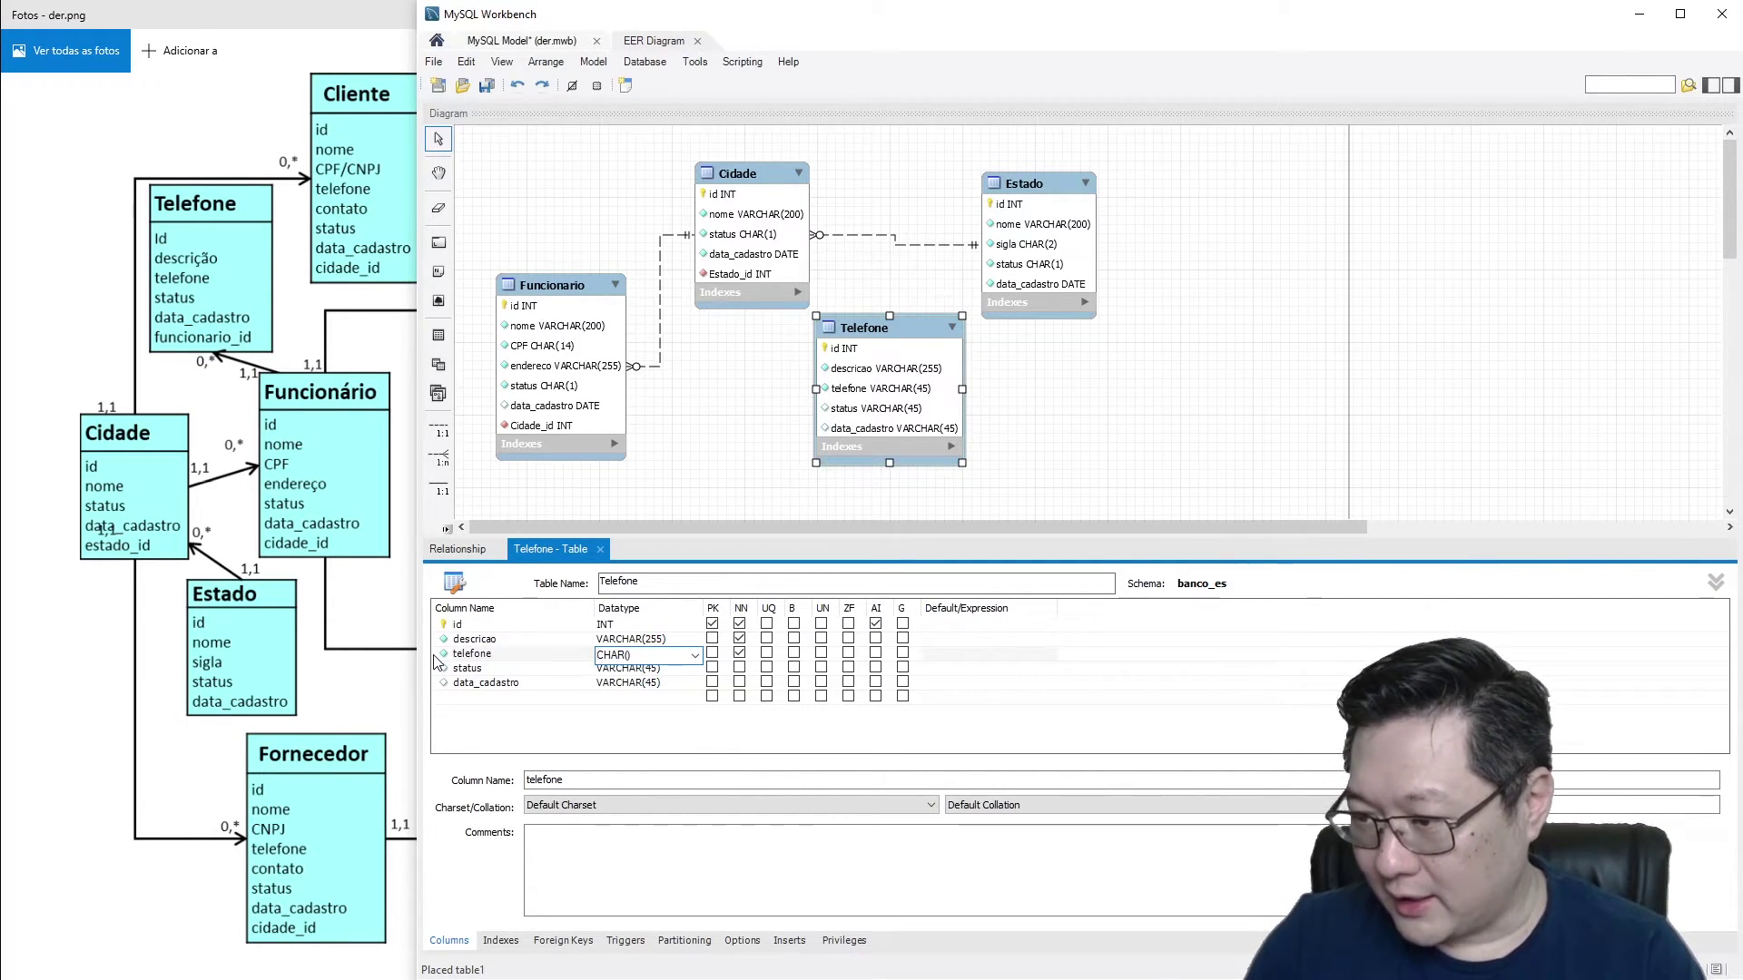
{"action": "type", "text": "14"}
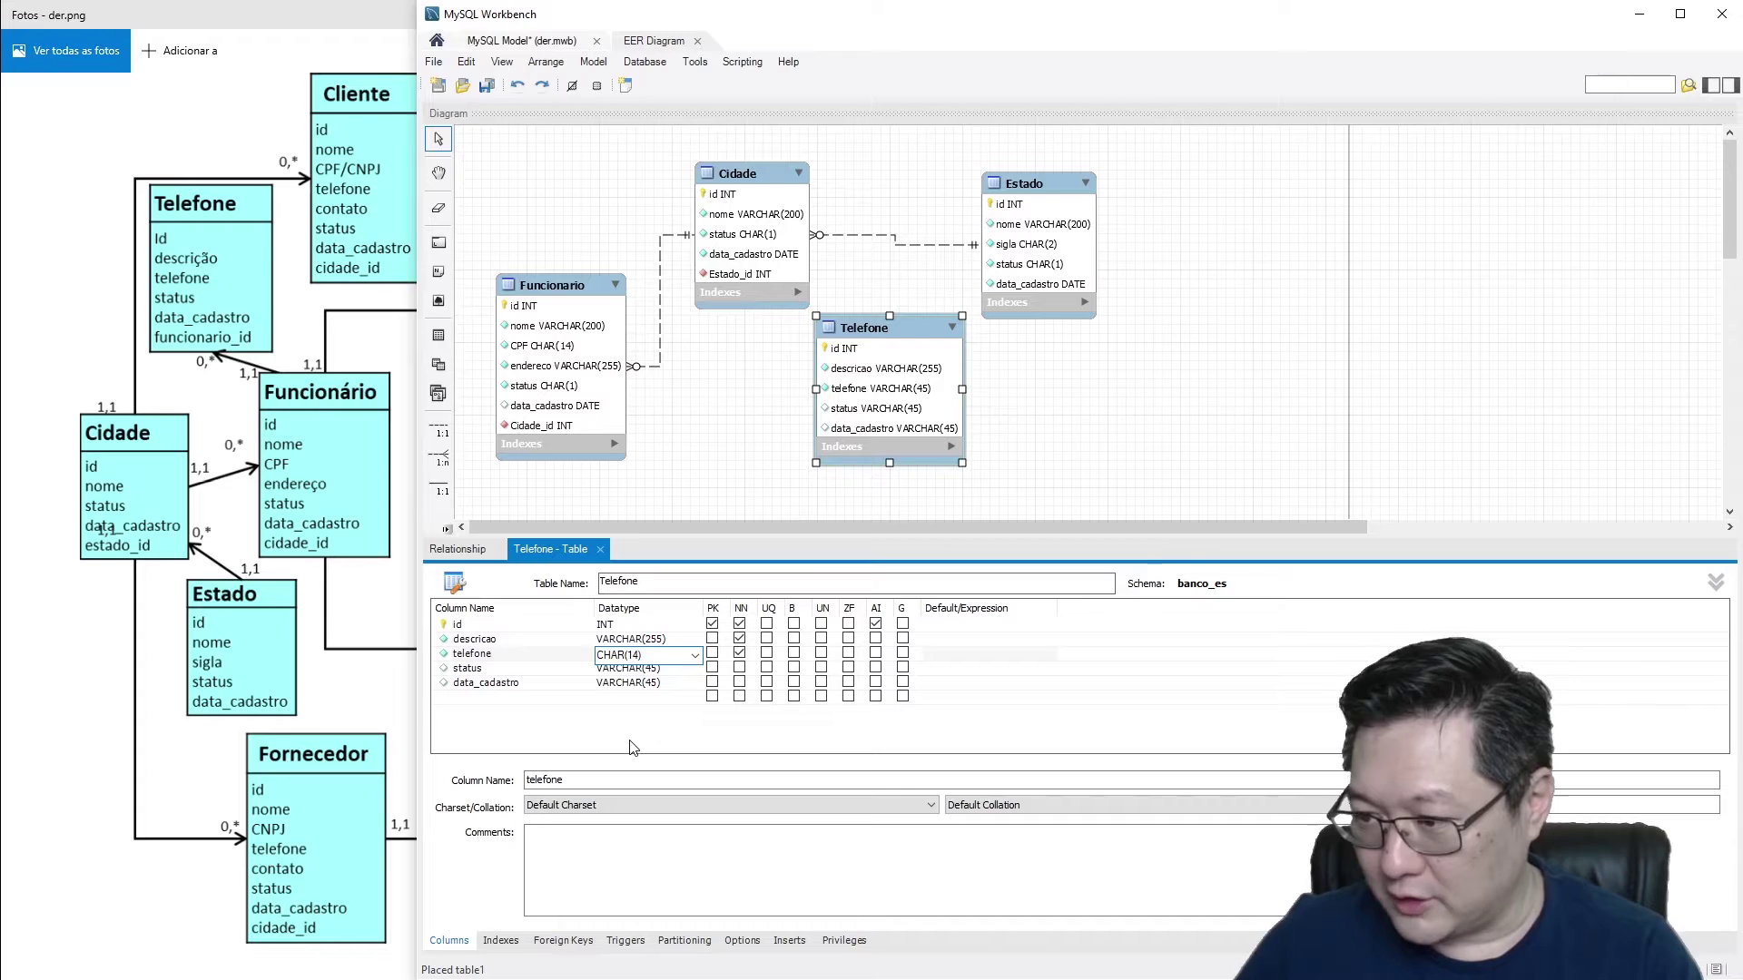
{"action": "left_click", "coordinate": [662, 738]}
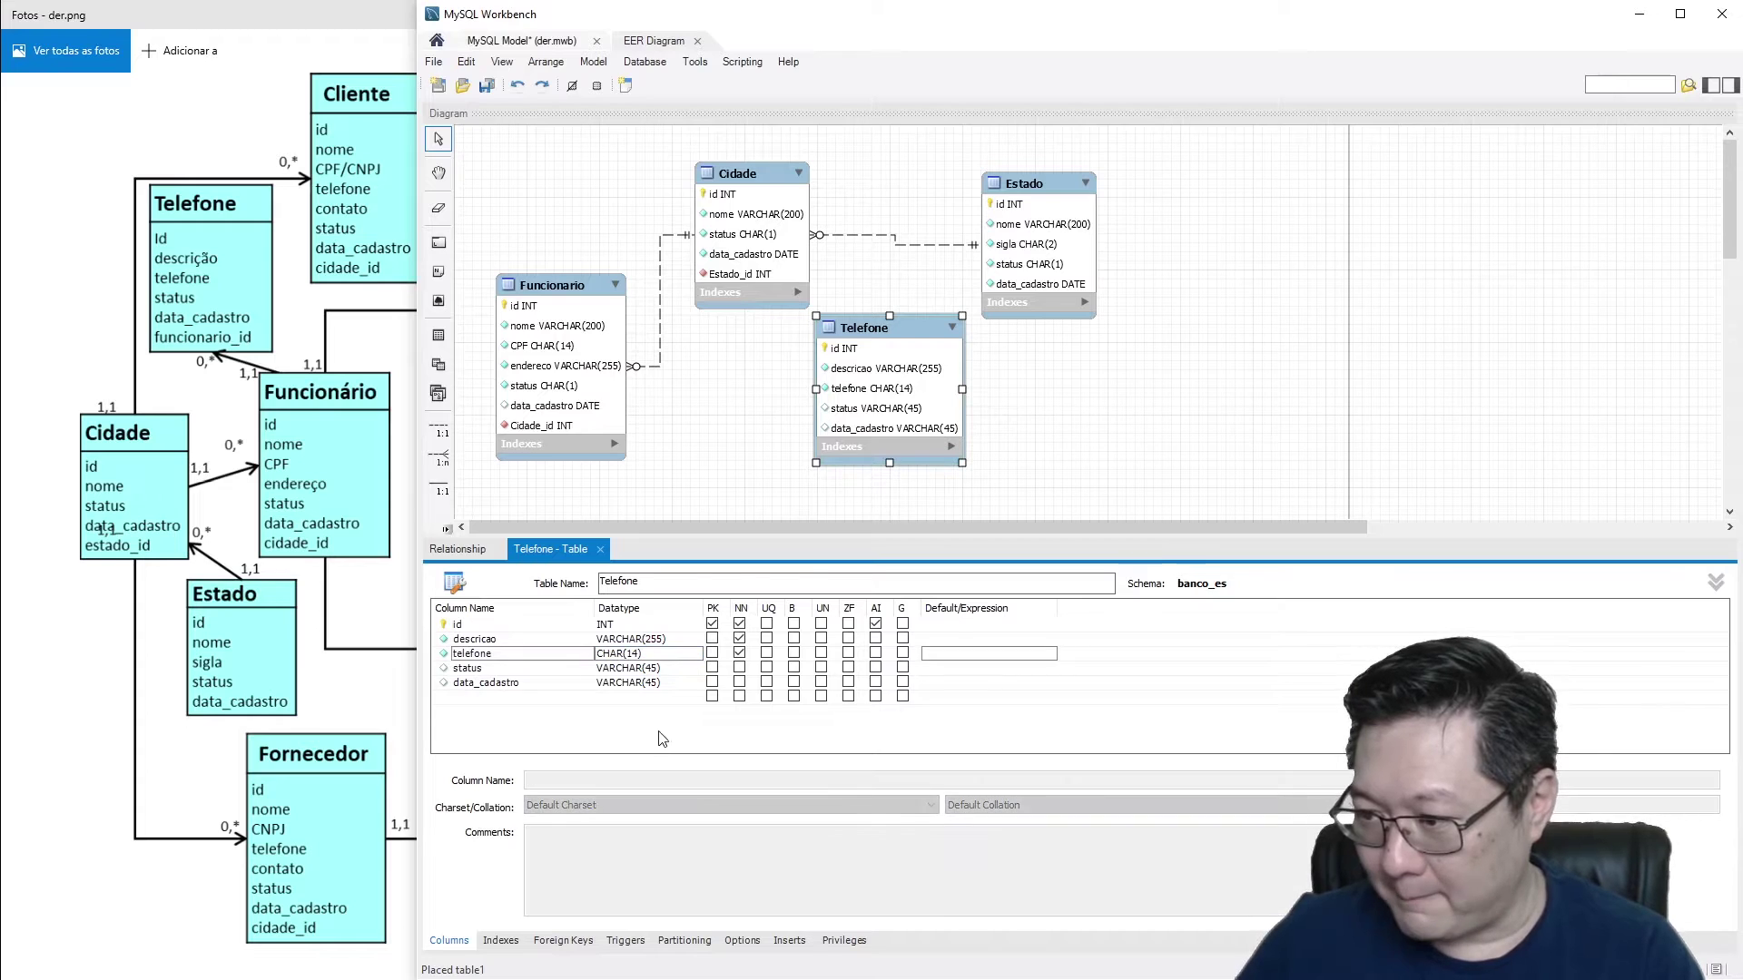
{"action": "left_click", "coordinate": [767, 653]}
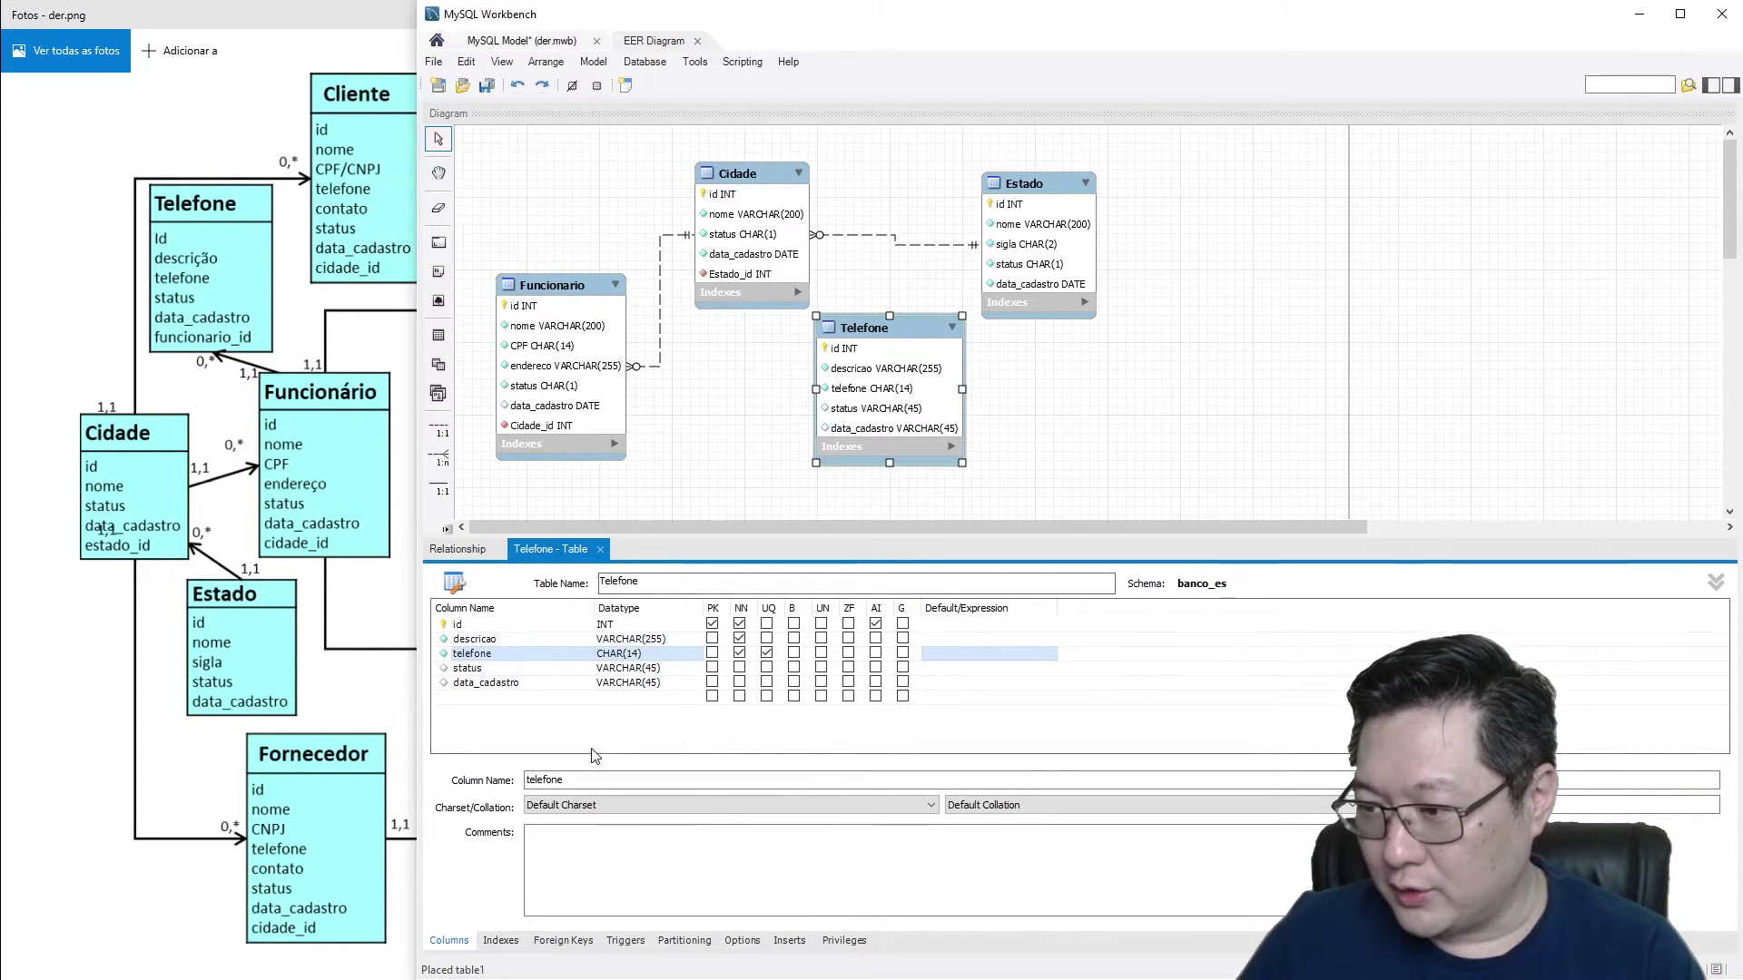
{"action": "left_click", "coordinate": [605, 740]}
Step: Set the Telefone table's status column to CHAR(1) and not null, with the default value 'A'
{"action": "left_click", "coordinate": [491, 672]}
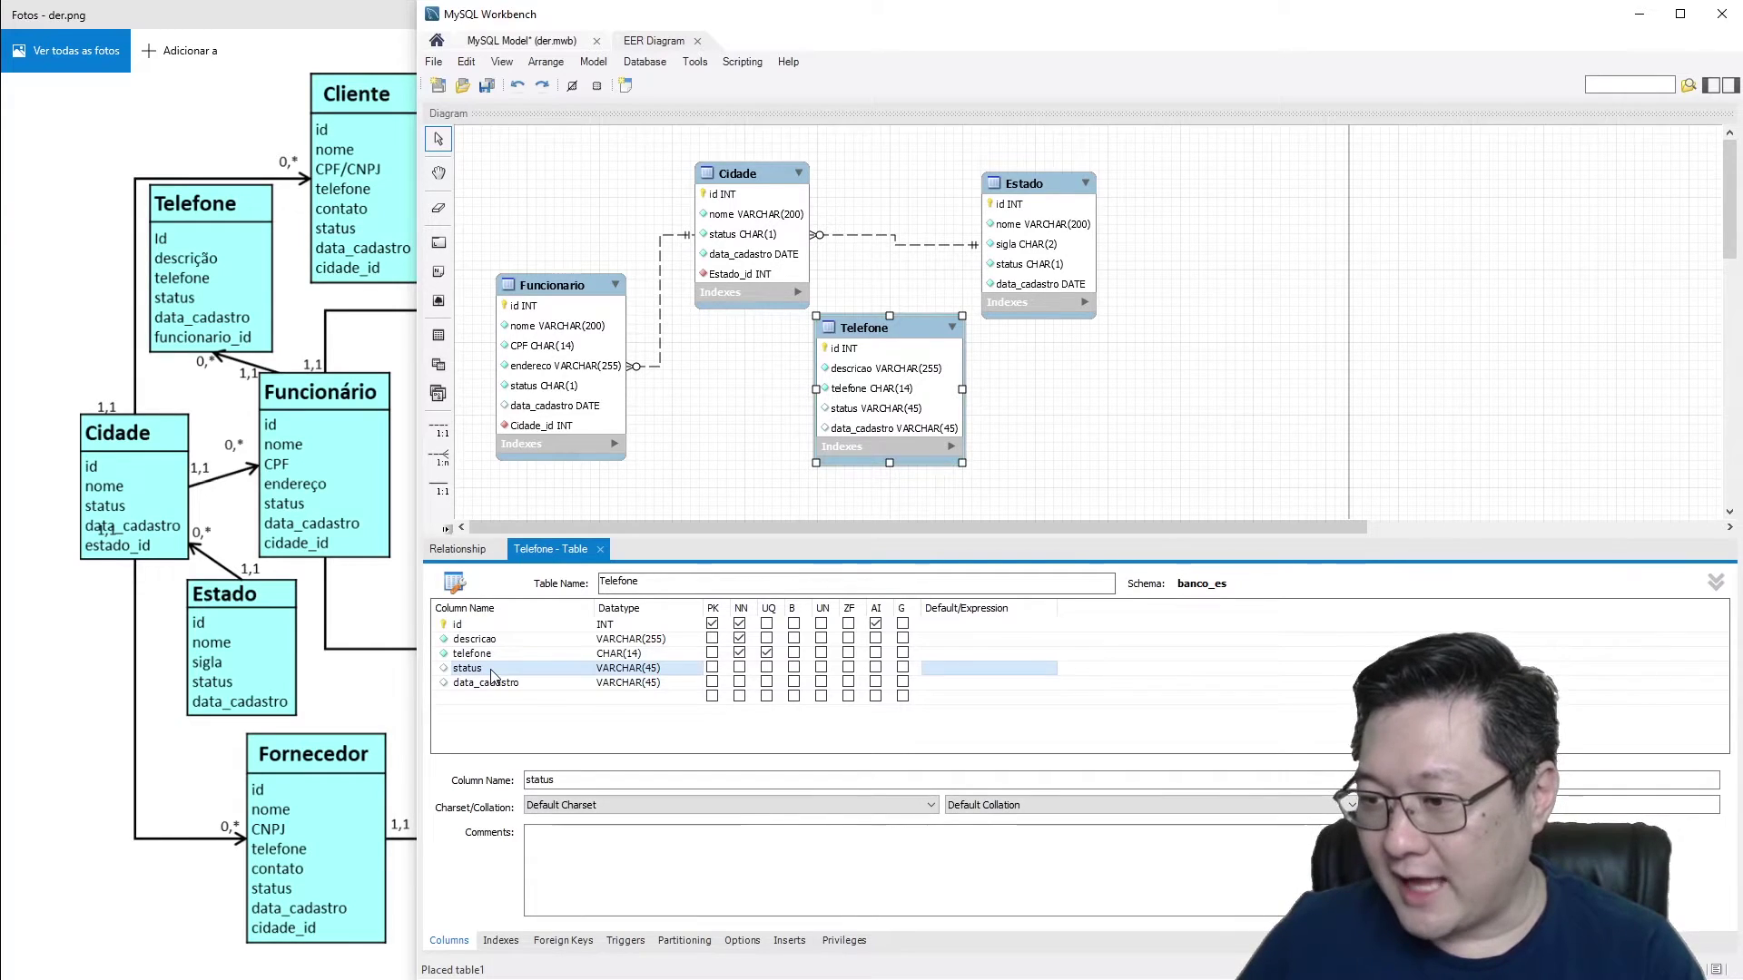
{"action": "double_click", "coordinate": [628, 668]}
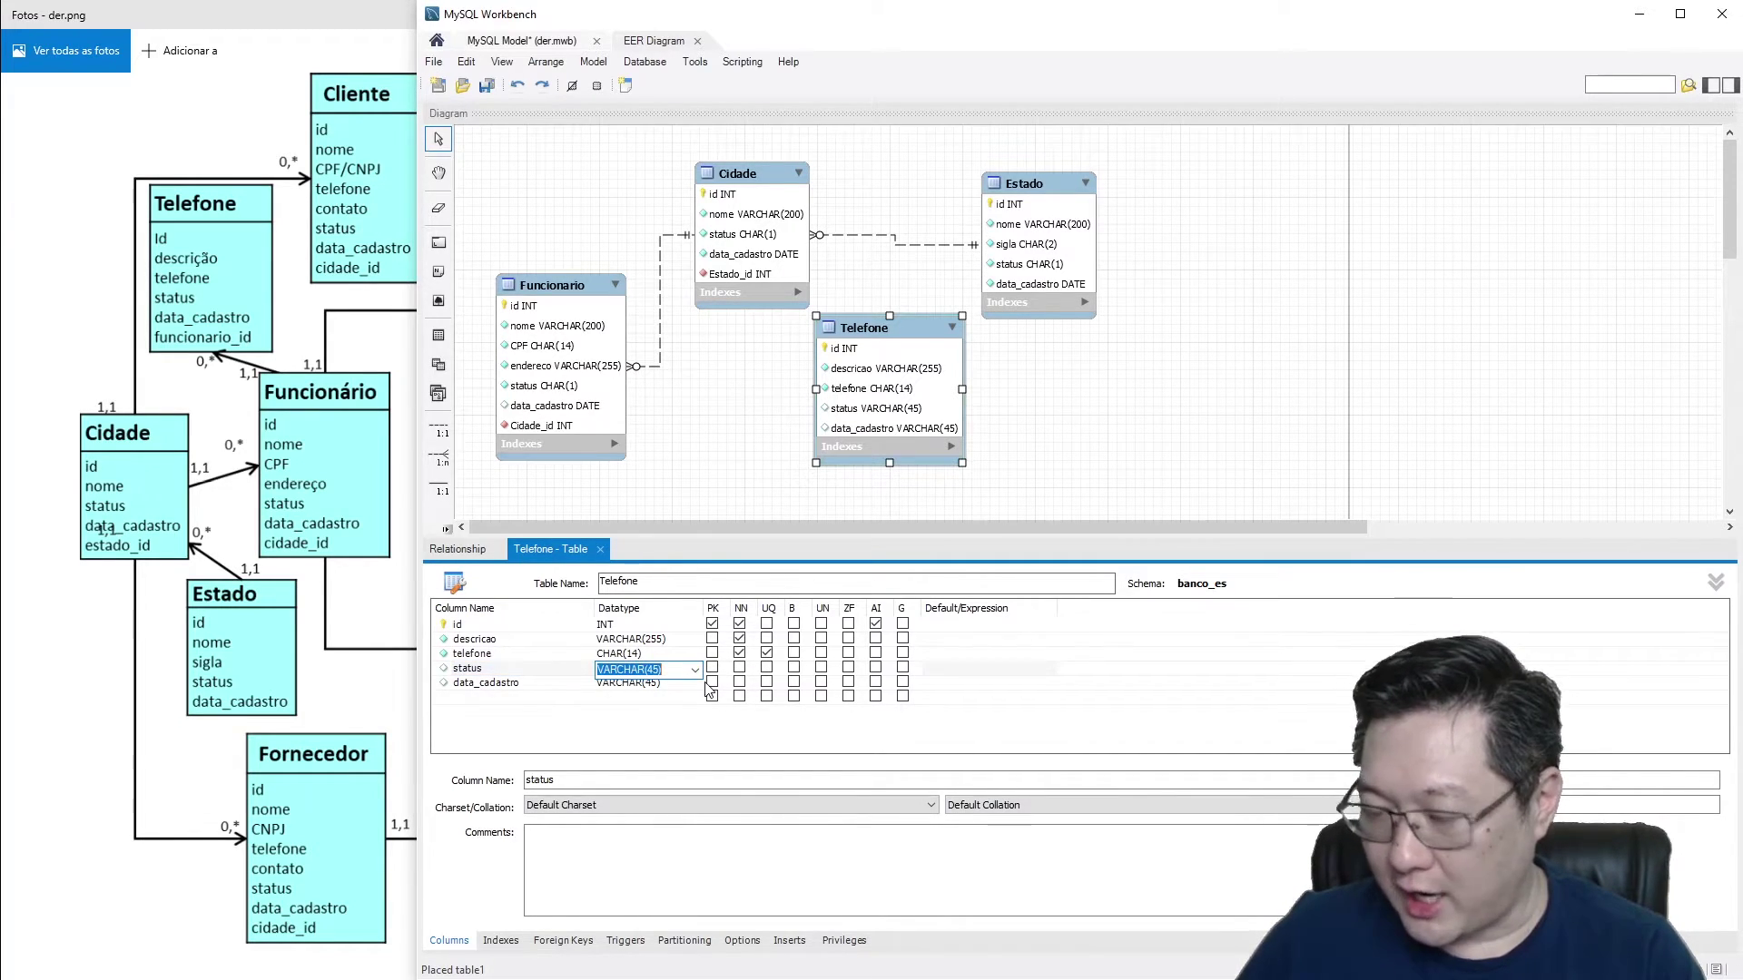
{"action": "type", "text": "char(1"}
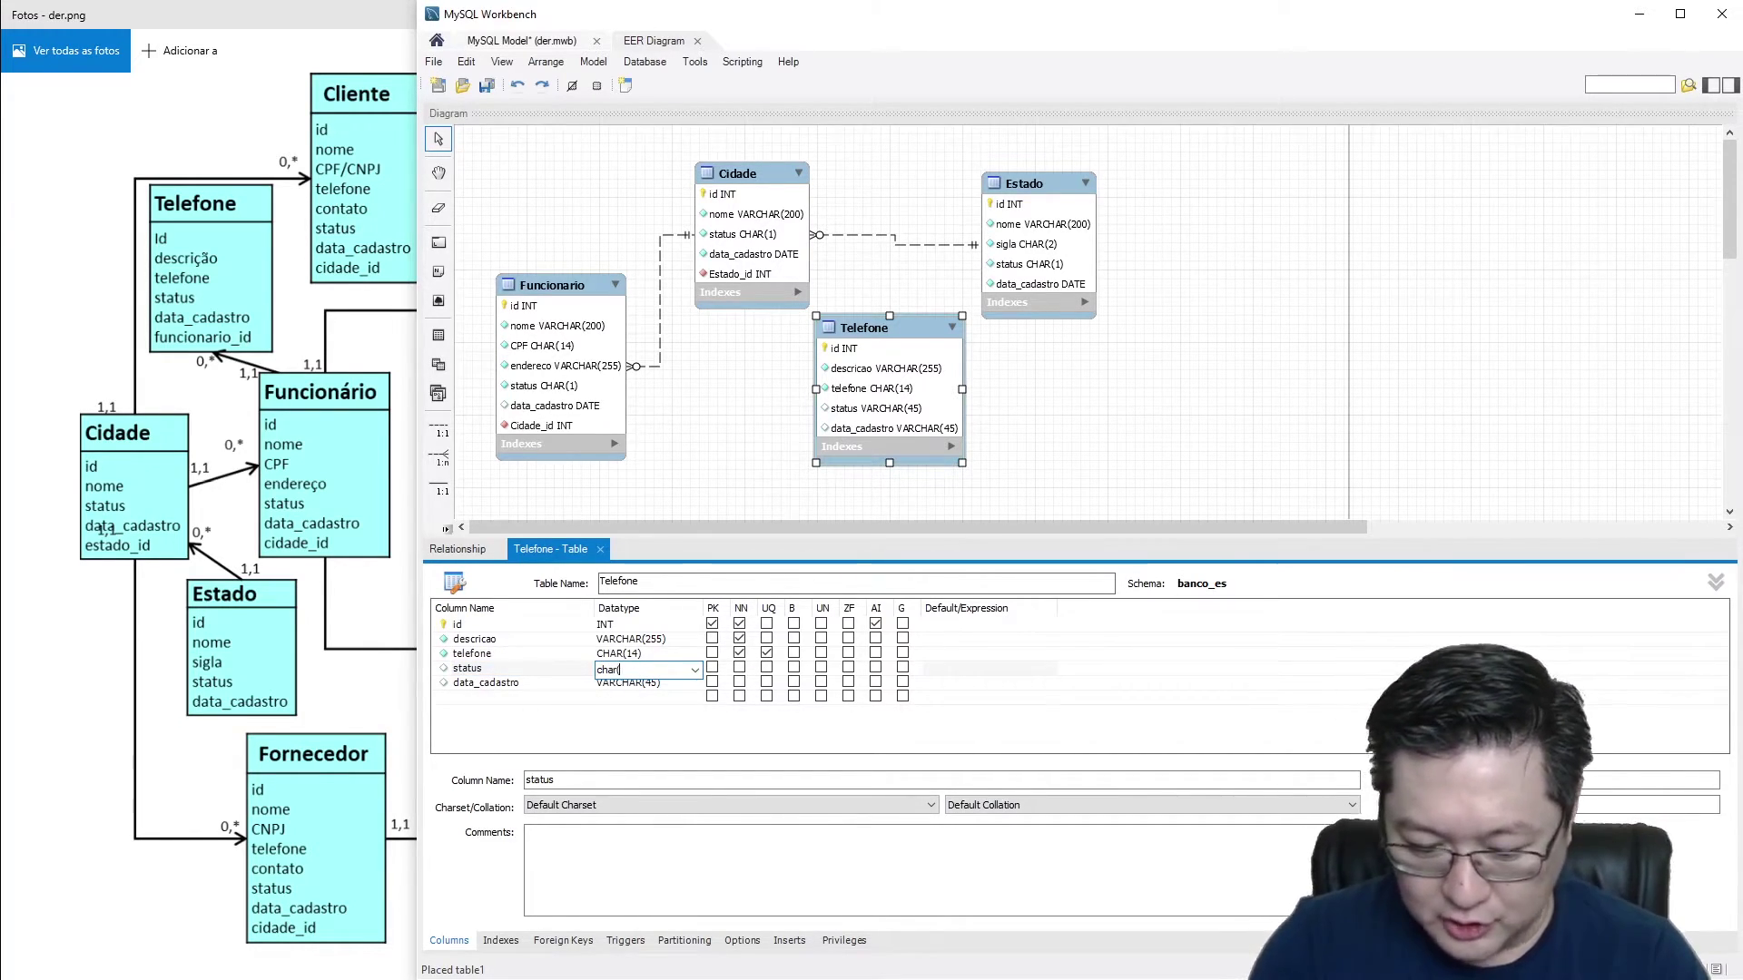
{"action": "left_click", "coordinate": [740, 667]}
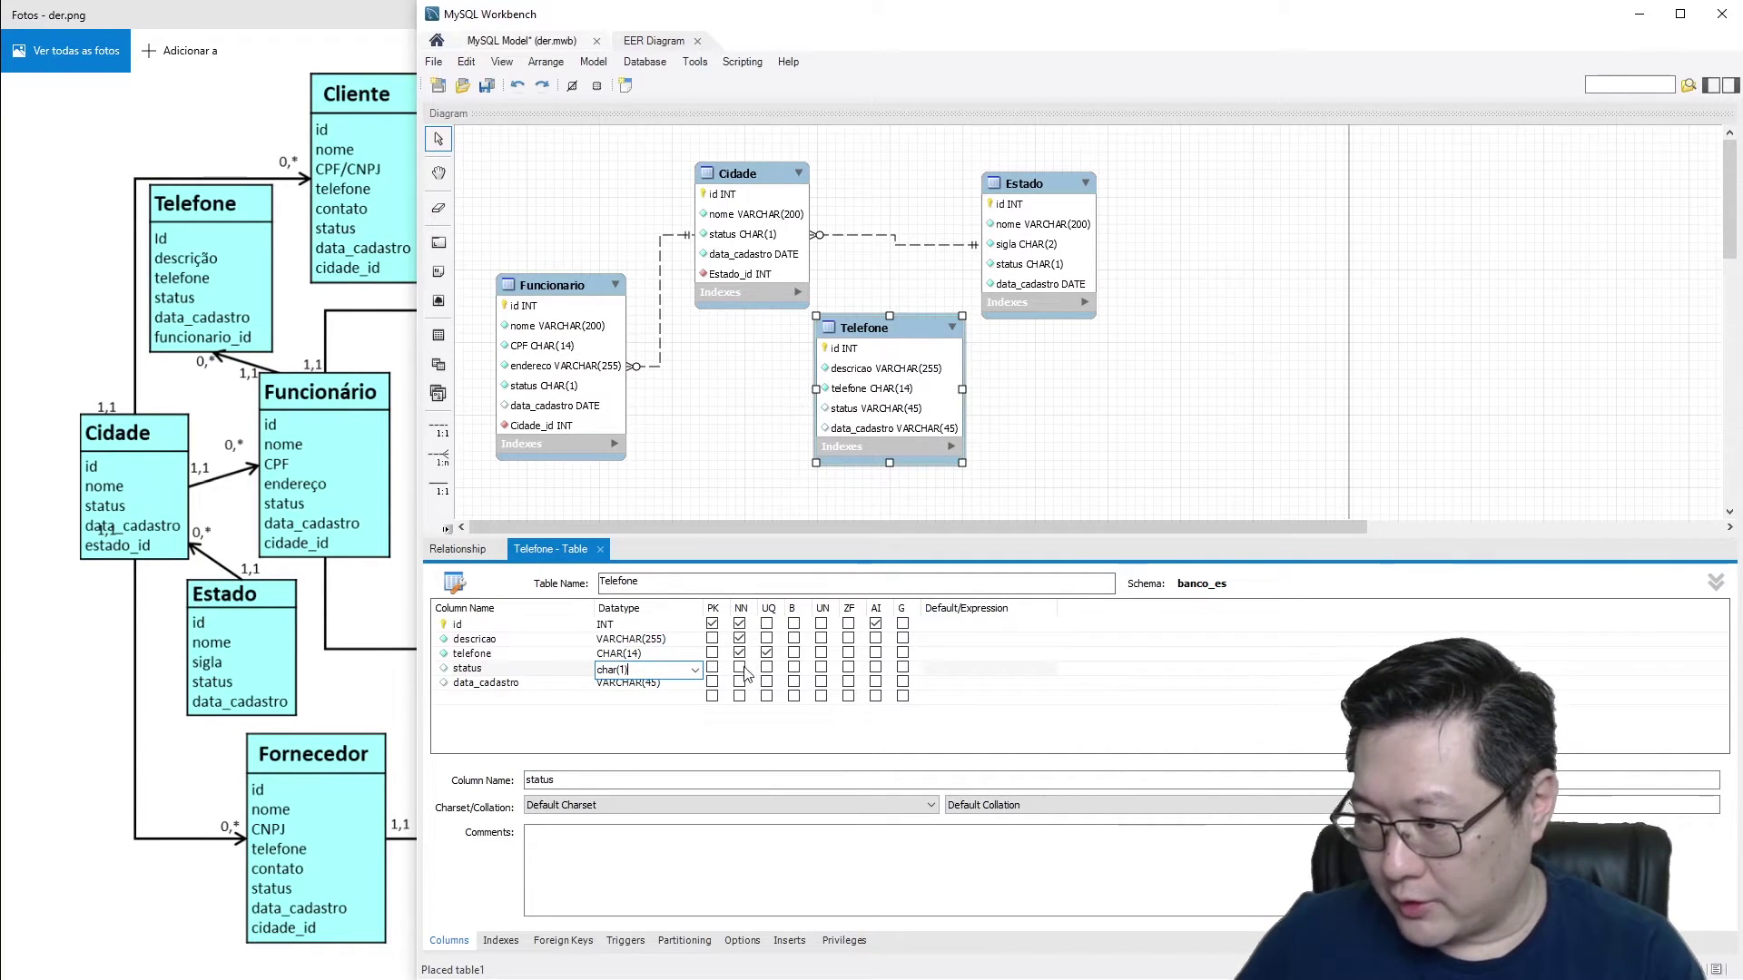
{"action": "left_click", "coordinate": [940, 672]}
{"action": "left_click", "coordinate": [951, 670]}
{"action": "type", "text": "a"}
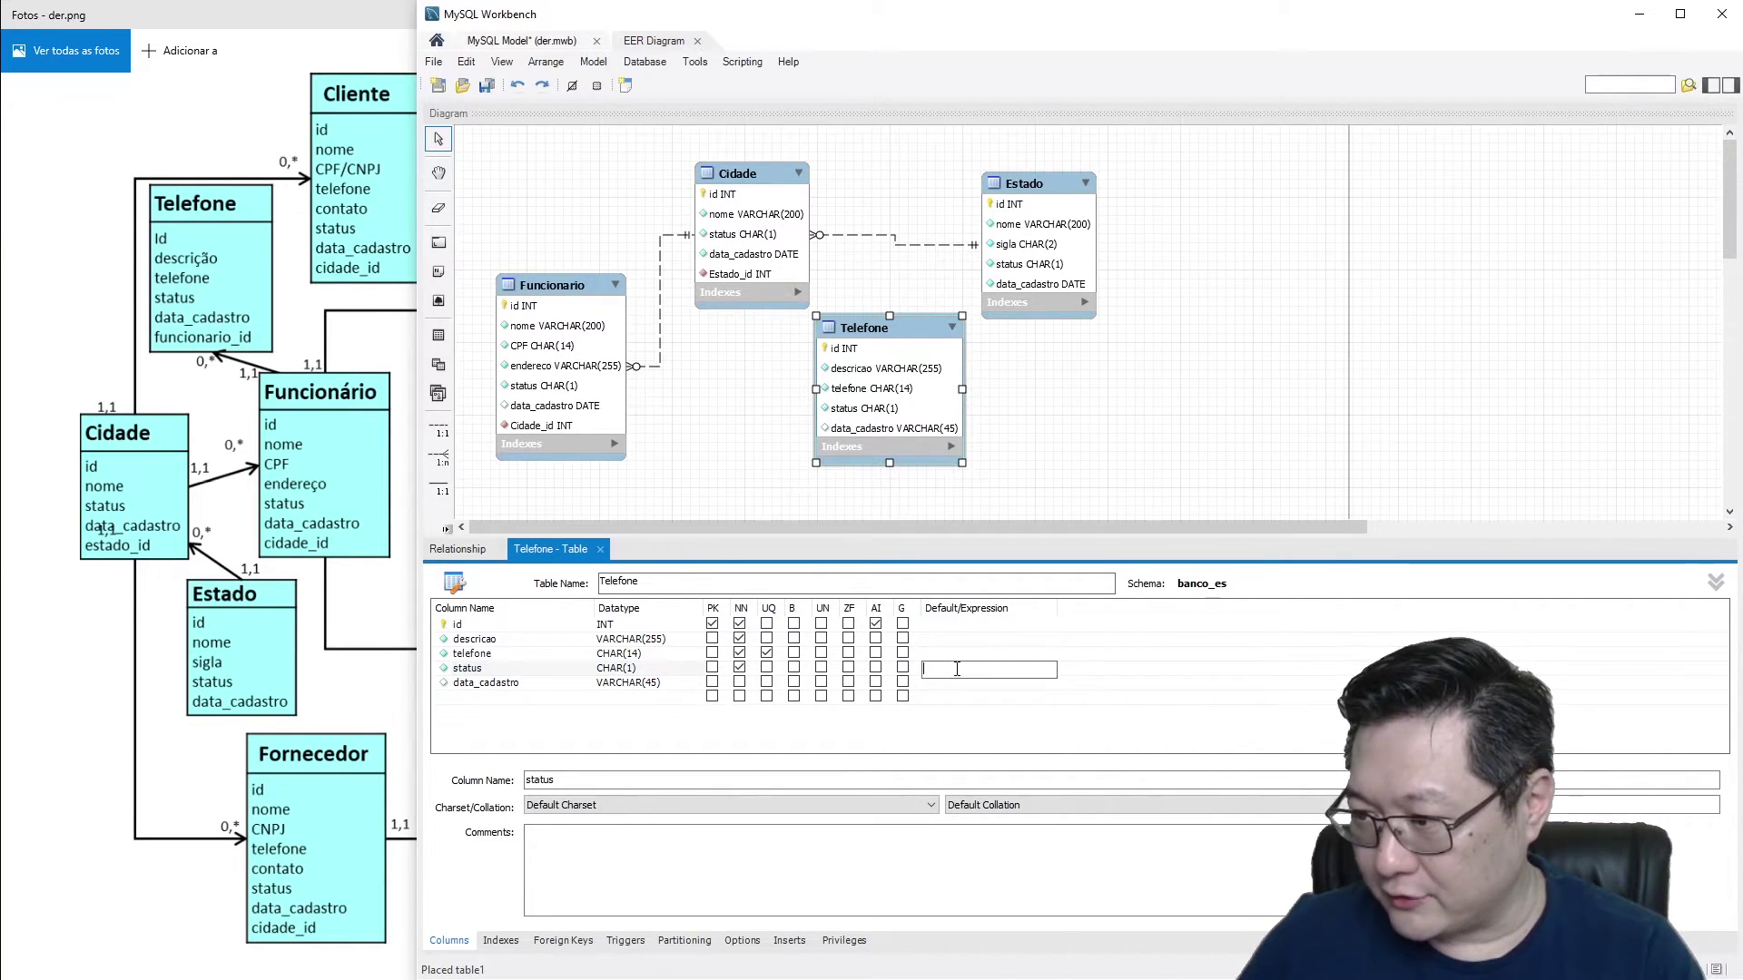
{"action": "key", "text": "BackSpace"}
{"action": "type", "text": "A"}
{"action": "left_click", "coordinate": [705, 727]}
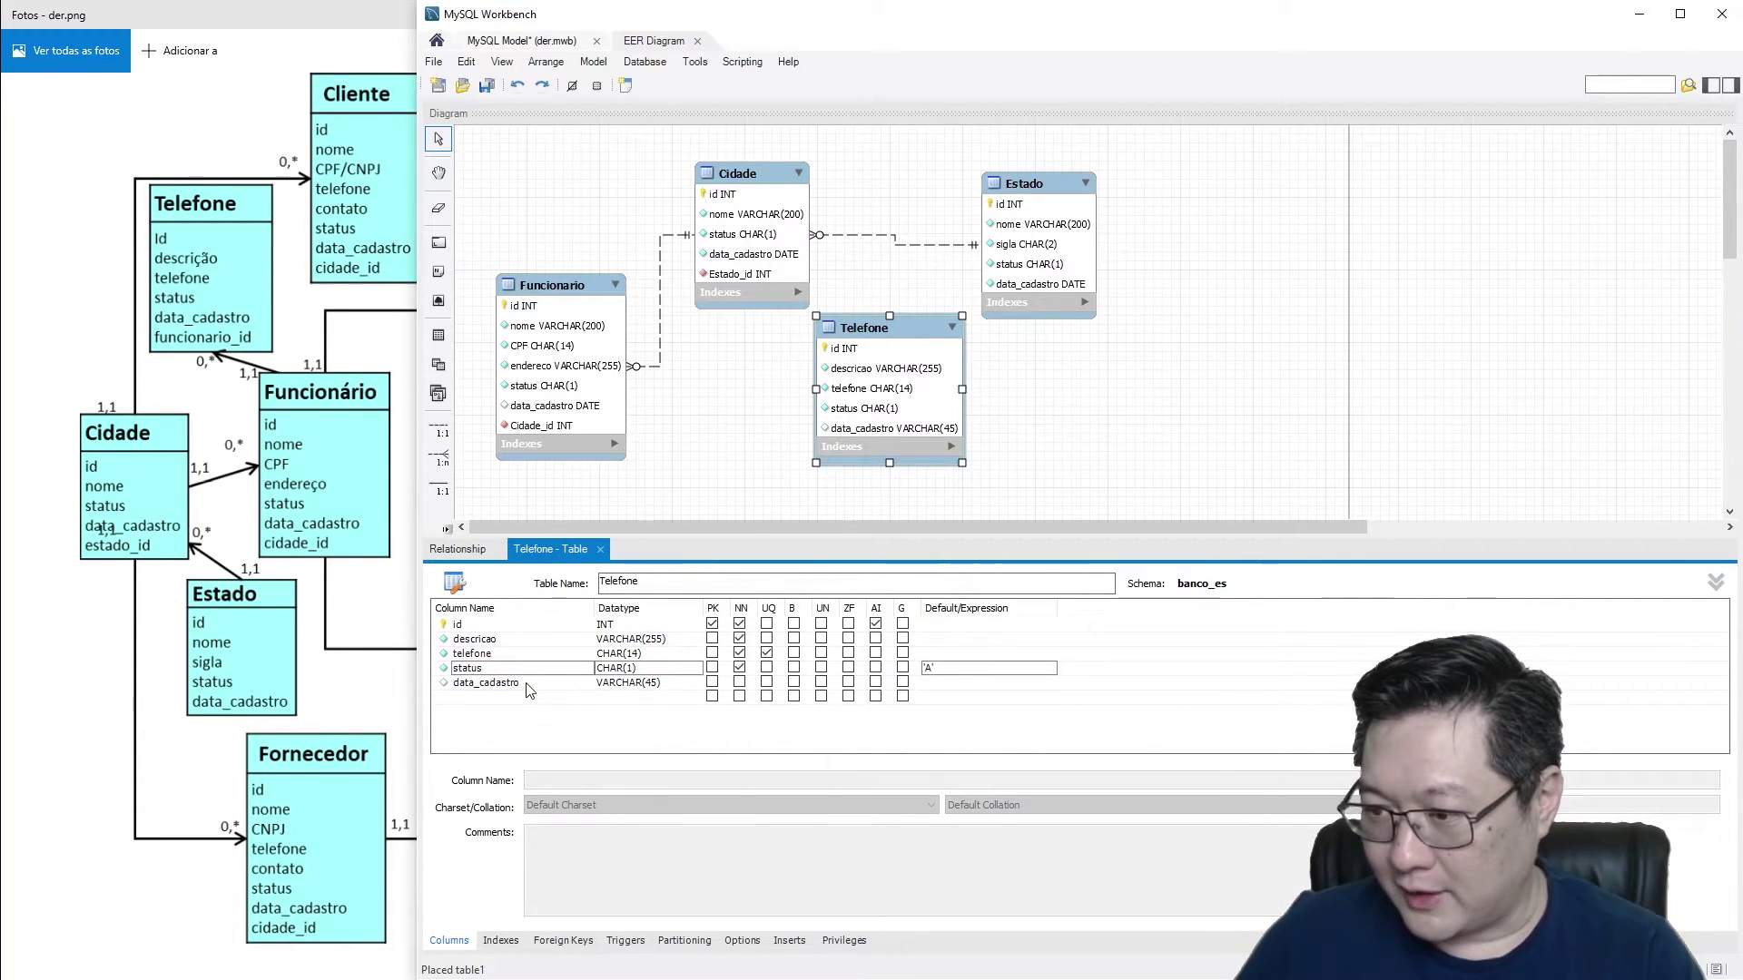
Step: Set the Telefone table's data_cadastro column to DATE and not null, with the default expression CURRRENT_TIMESTAMP
{"action": "double_click", "coordinate": [665, 684]}
{"action": "type", "text": "DATE"}
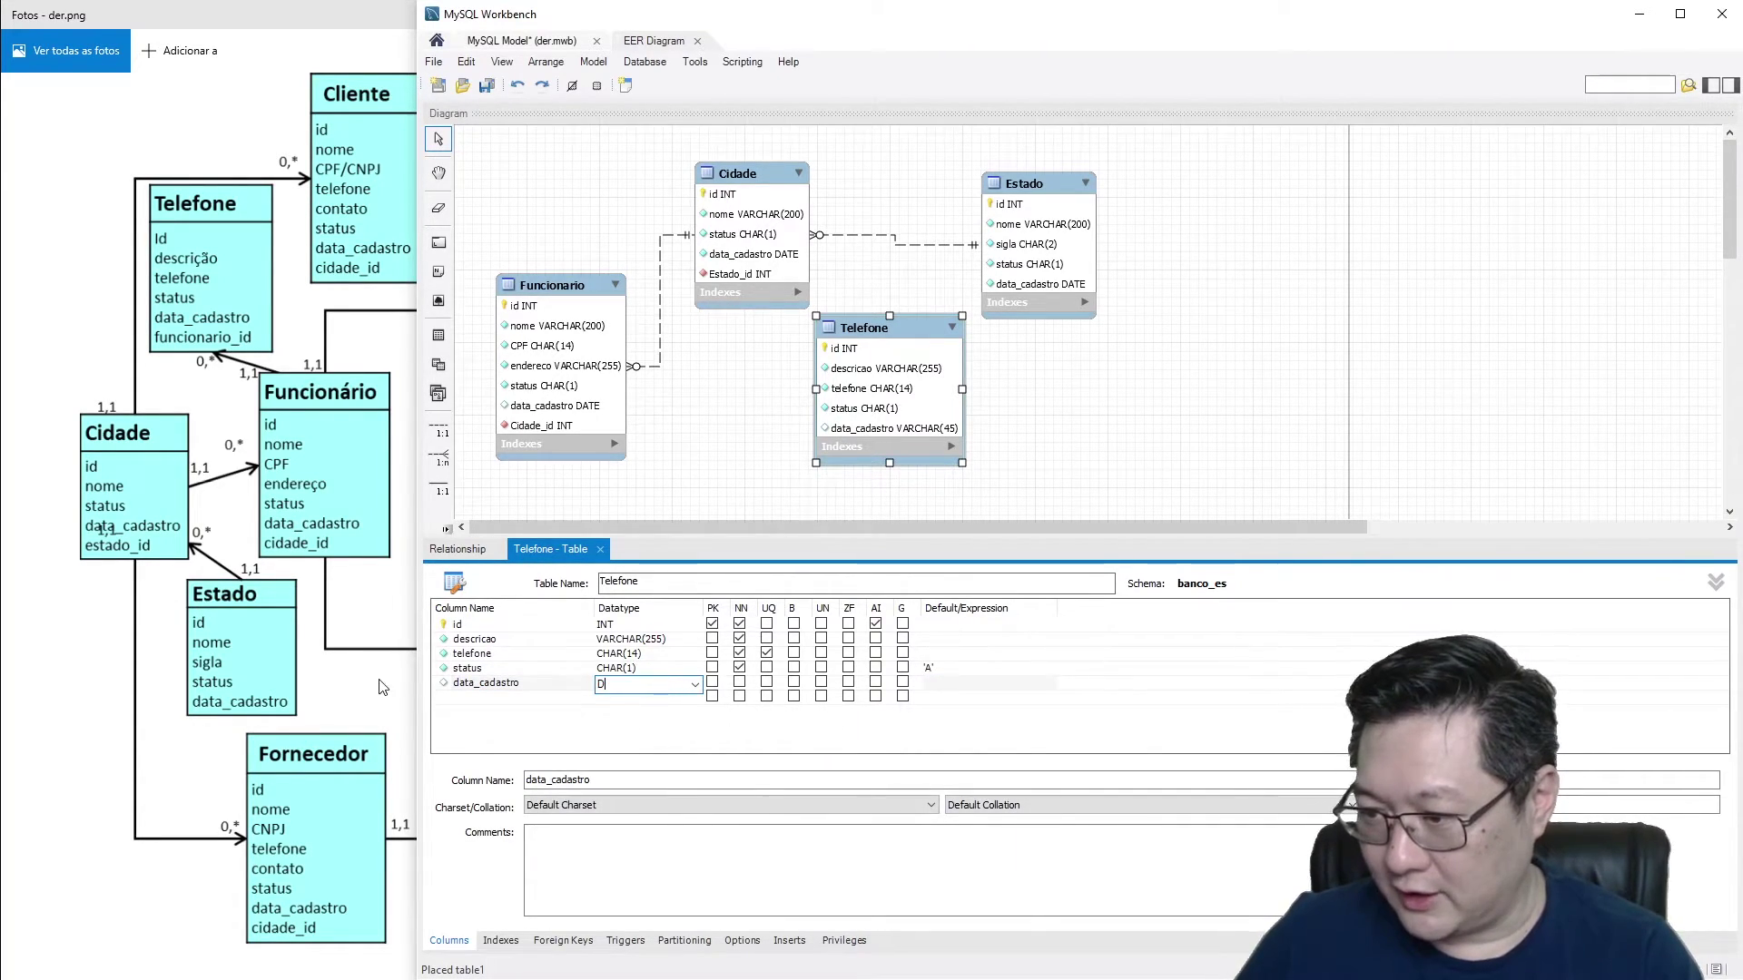
{"action": "left_click", "coordinate": [739, 682]}
{"action": "double_click", "coordinate": [942, 685]}
{"action": "type", "text": "CURRRENT"}
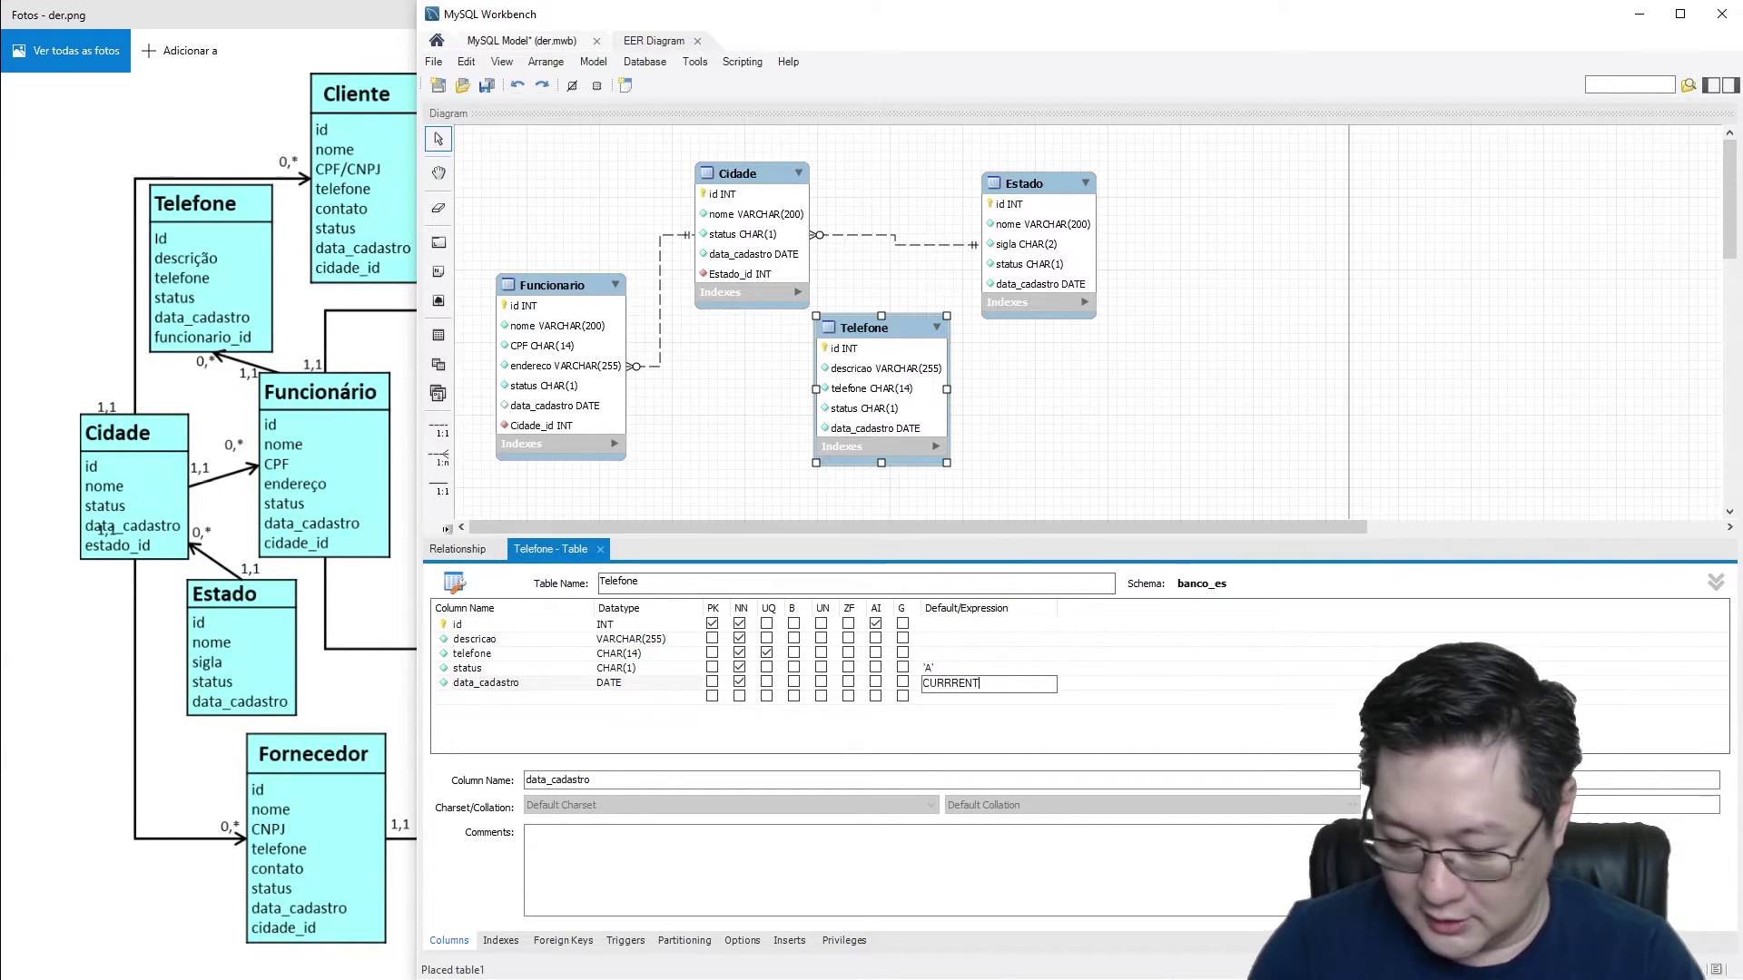
{"action": "type", "text": "_TIMESTRAMP"}
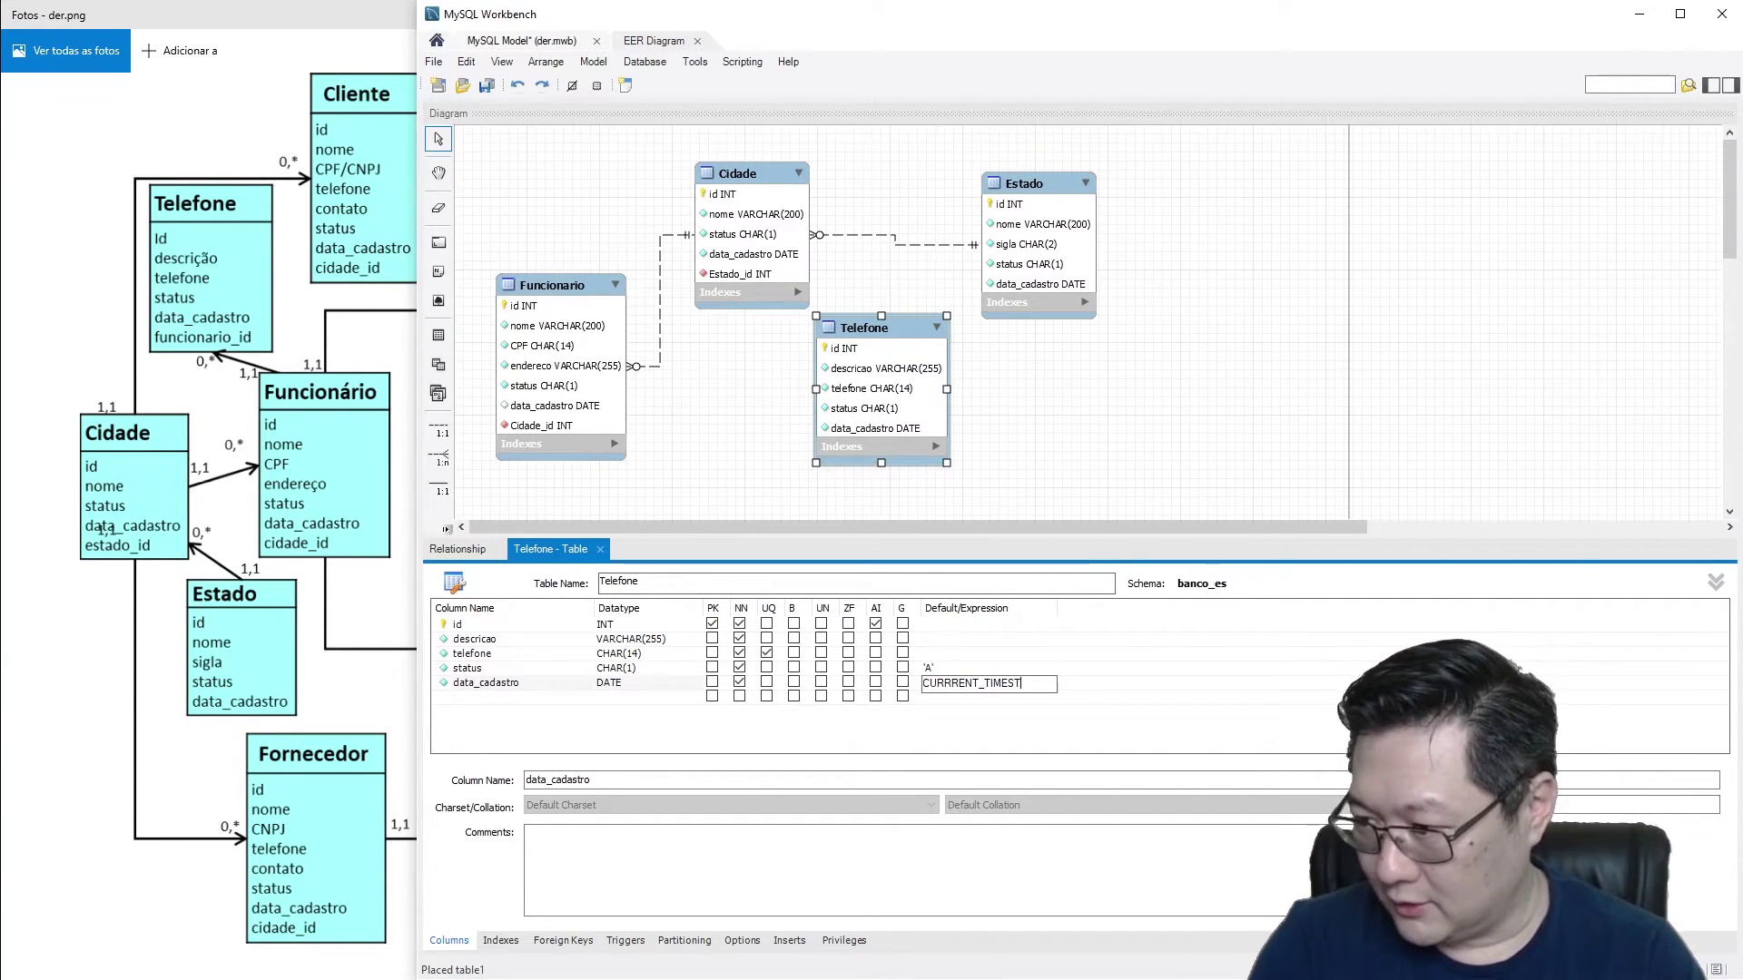
{"action": "key", "text": "BackSpace"}
{"action": "key", "text": "BackSpace"}
{"action": "key", "text": "BackSpace"}
{"action": "key", "text": "BackSpace"}
{"action": "type", "text": "AMP"}
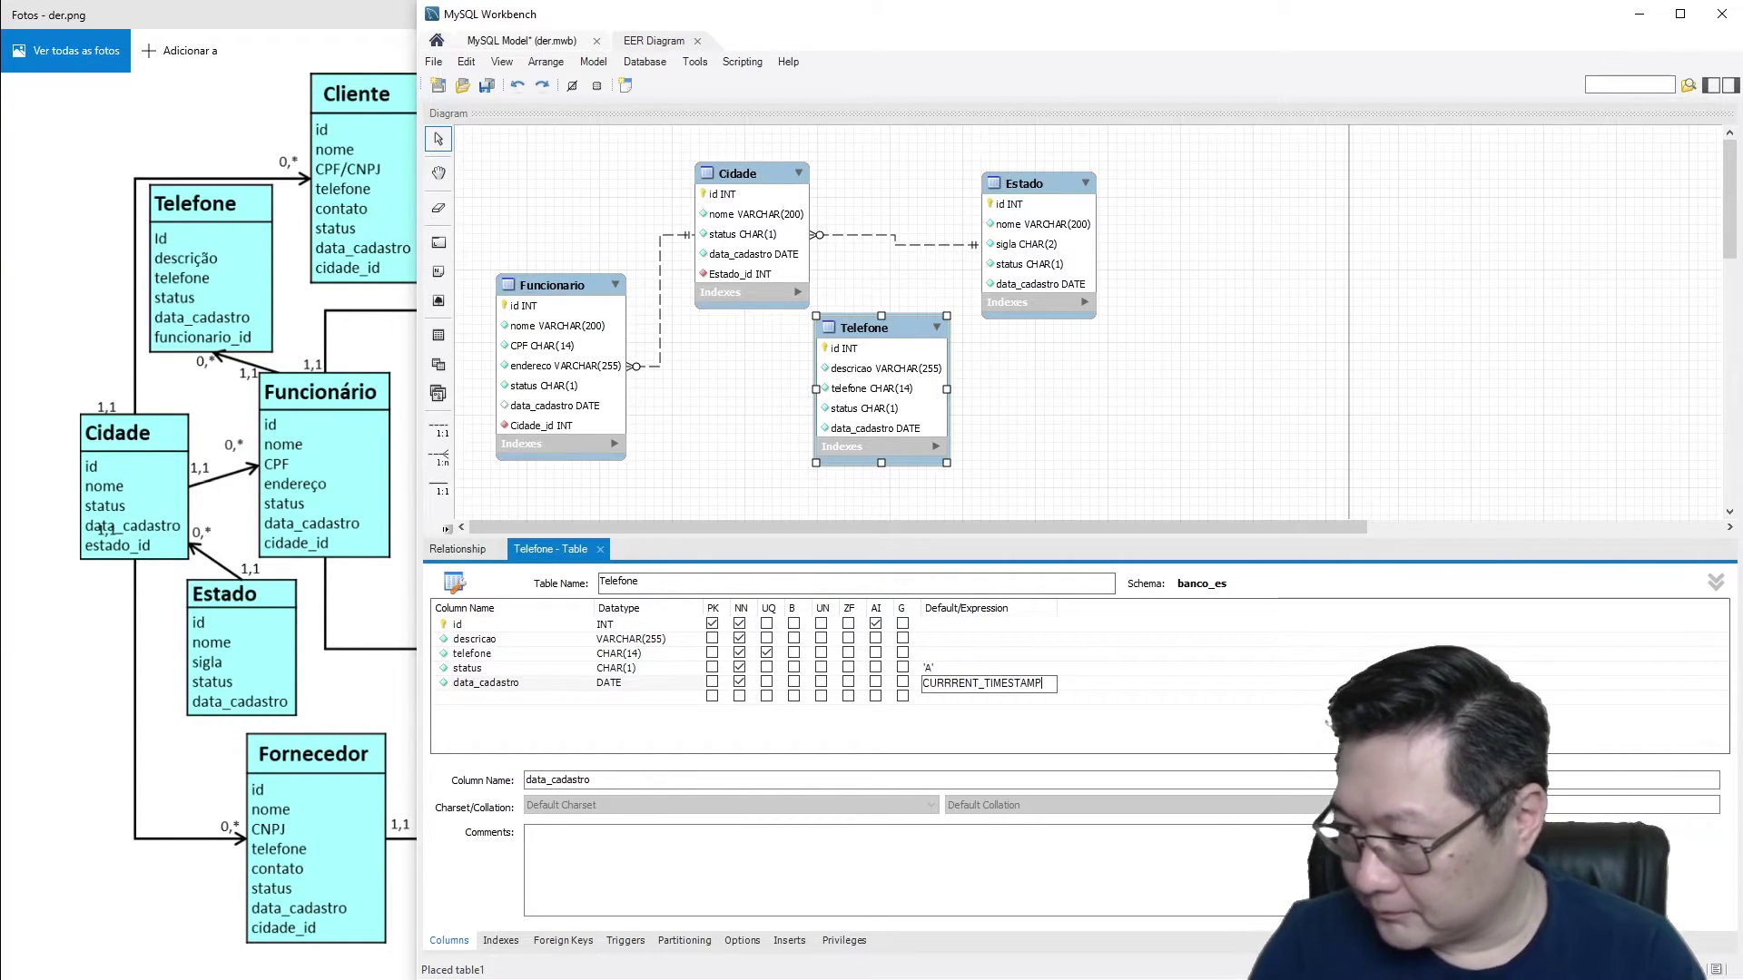
{"action": "left_click", "coordinate": [850, 737]}
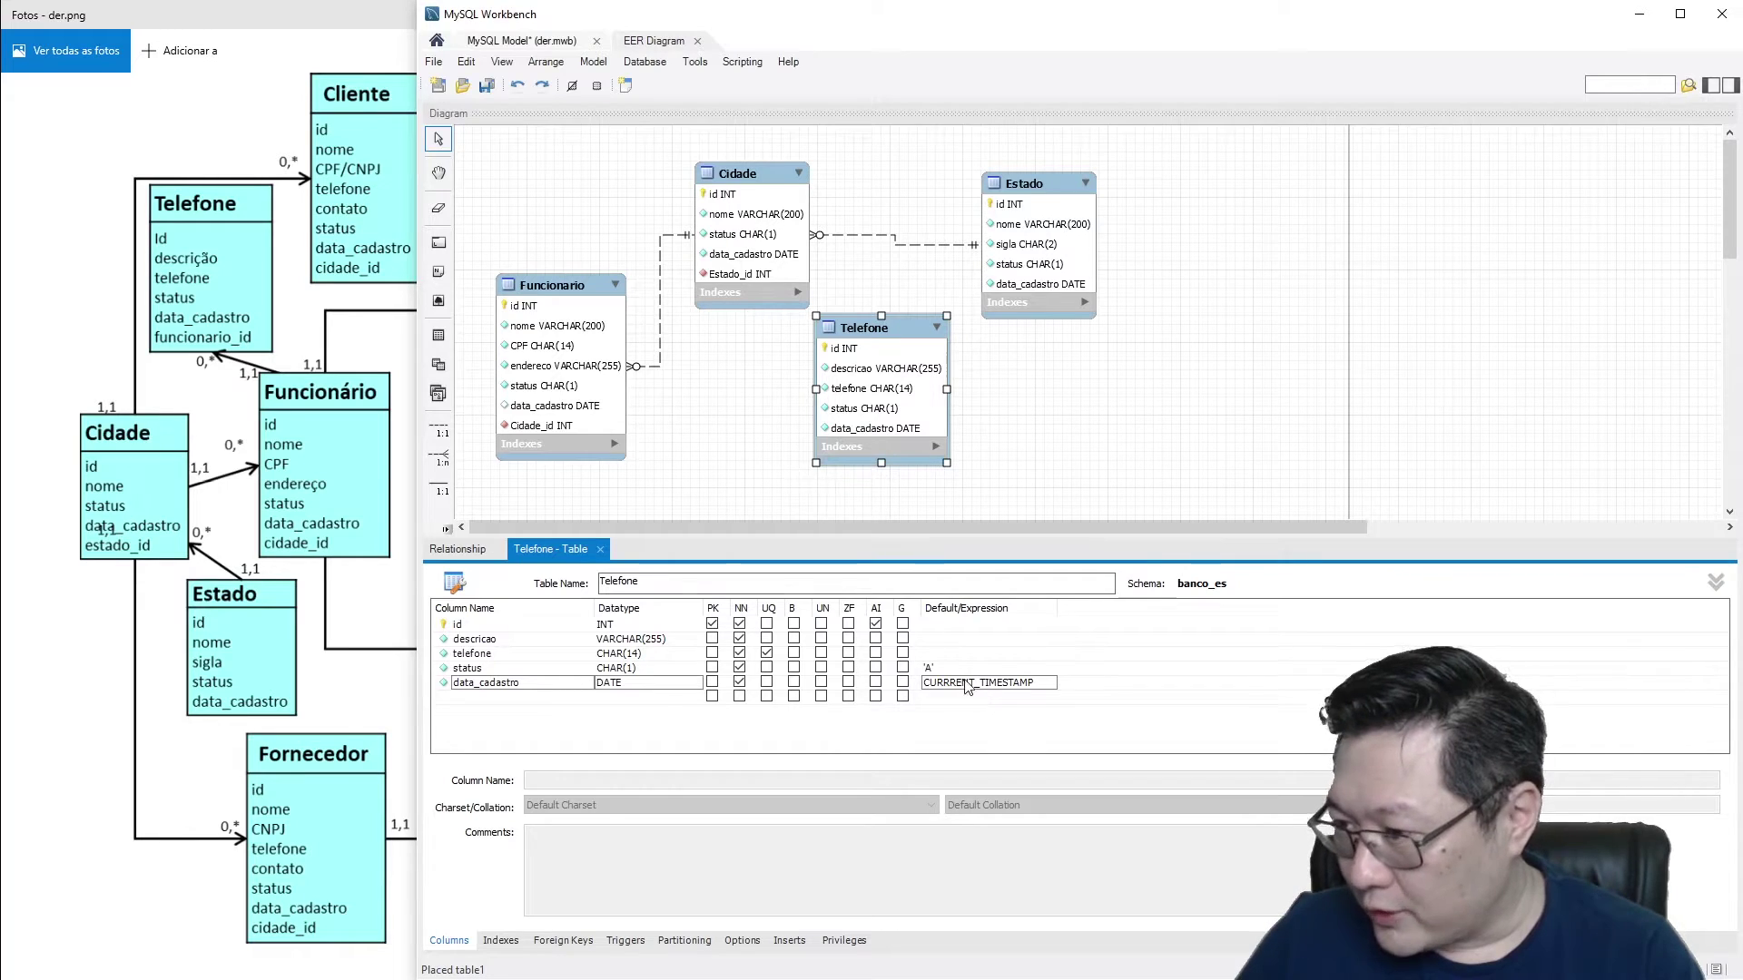
Step: Create a non-identifying 1:n relationship from Telefone to Funcionario and make its Telefone side non-mandatory
{"action": "left_click_drag", "start_coordinate": [889, 323], "coordinate": [902, 333]}
{"action": "left_click", "coordinate": [711, 401]}
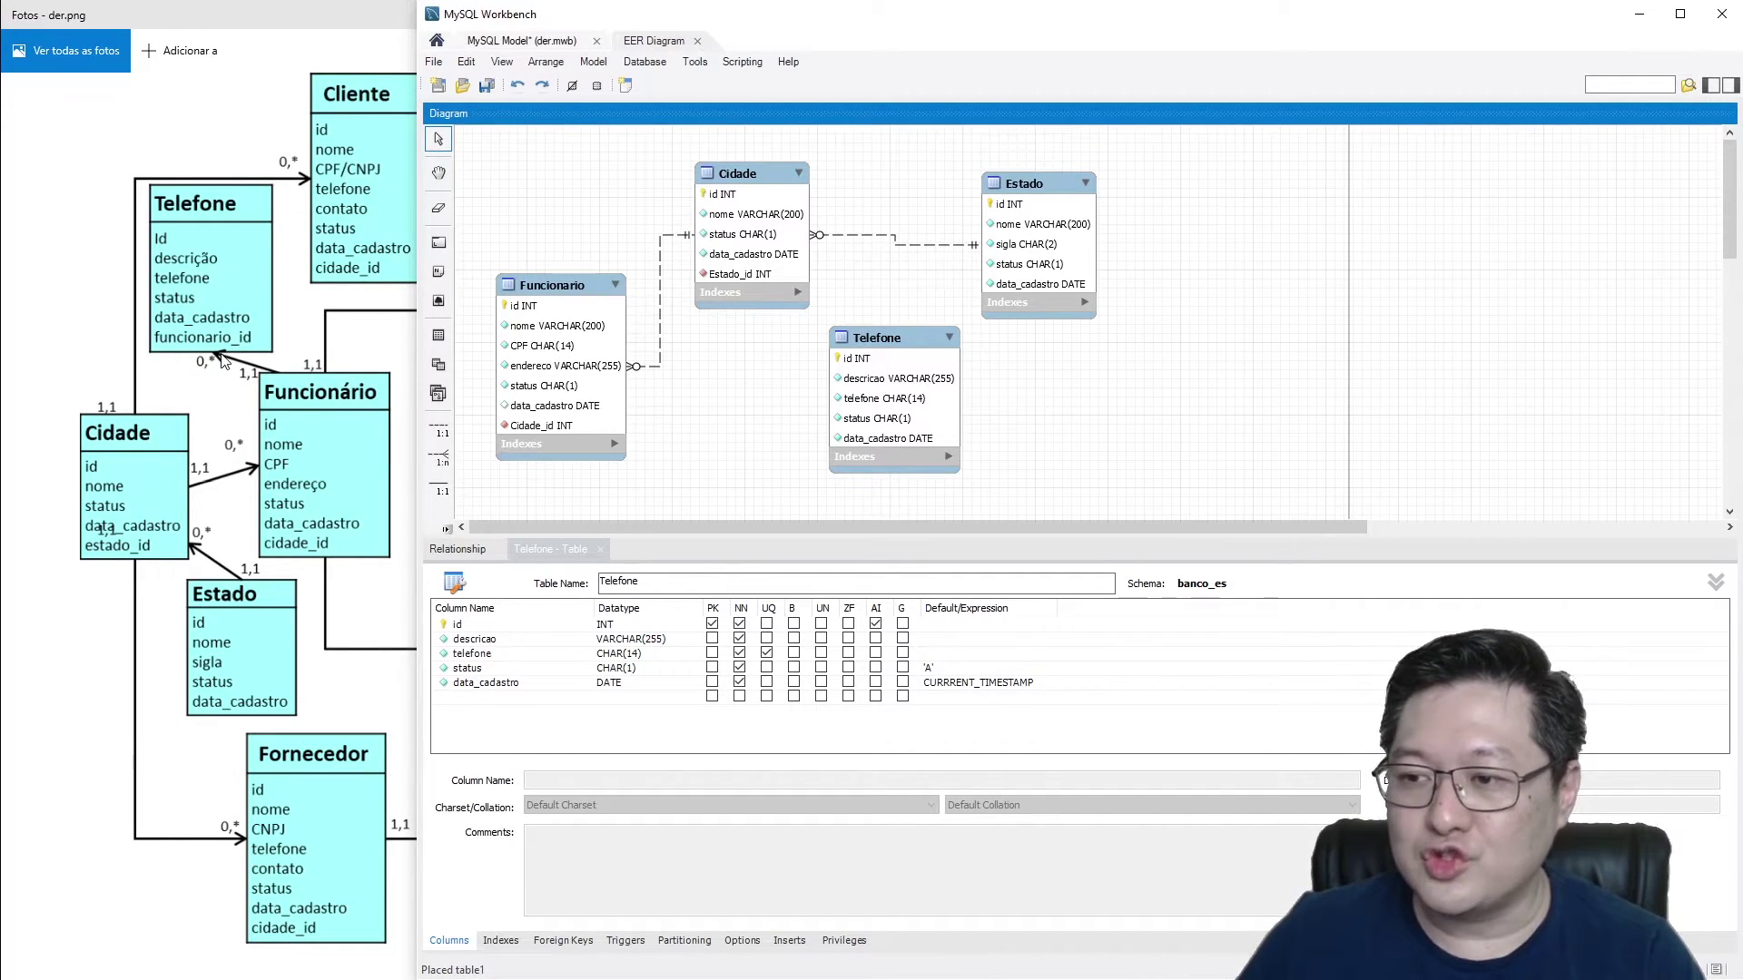
{"action": "left_click", "coordinate": [441, 459]}
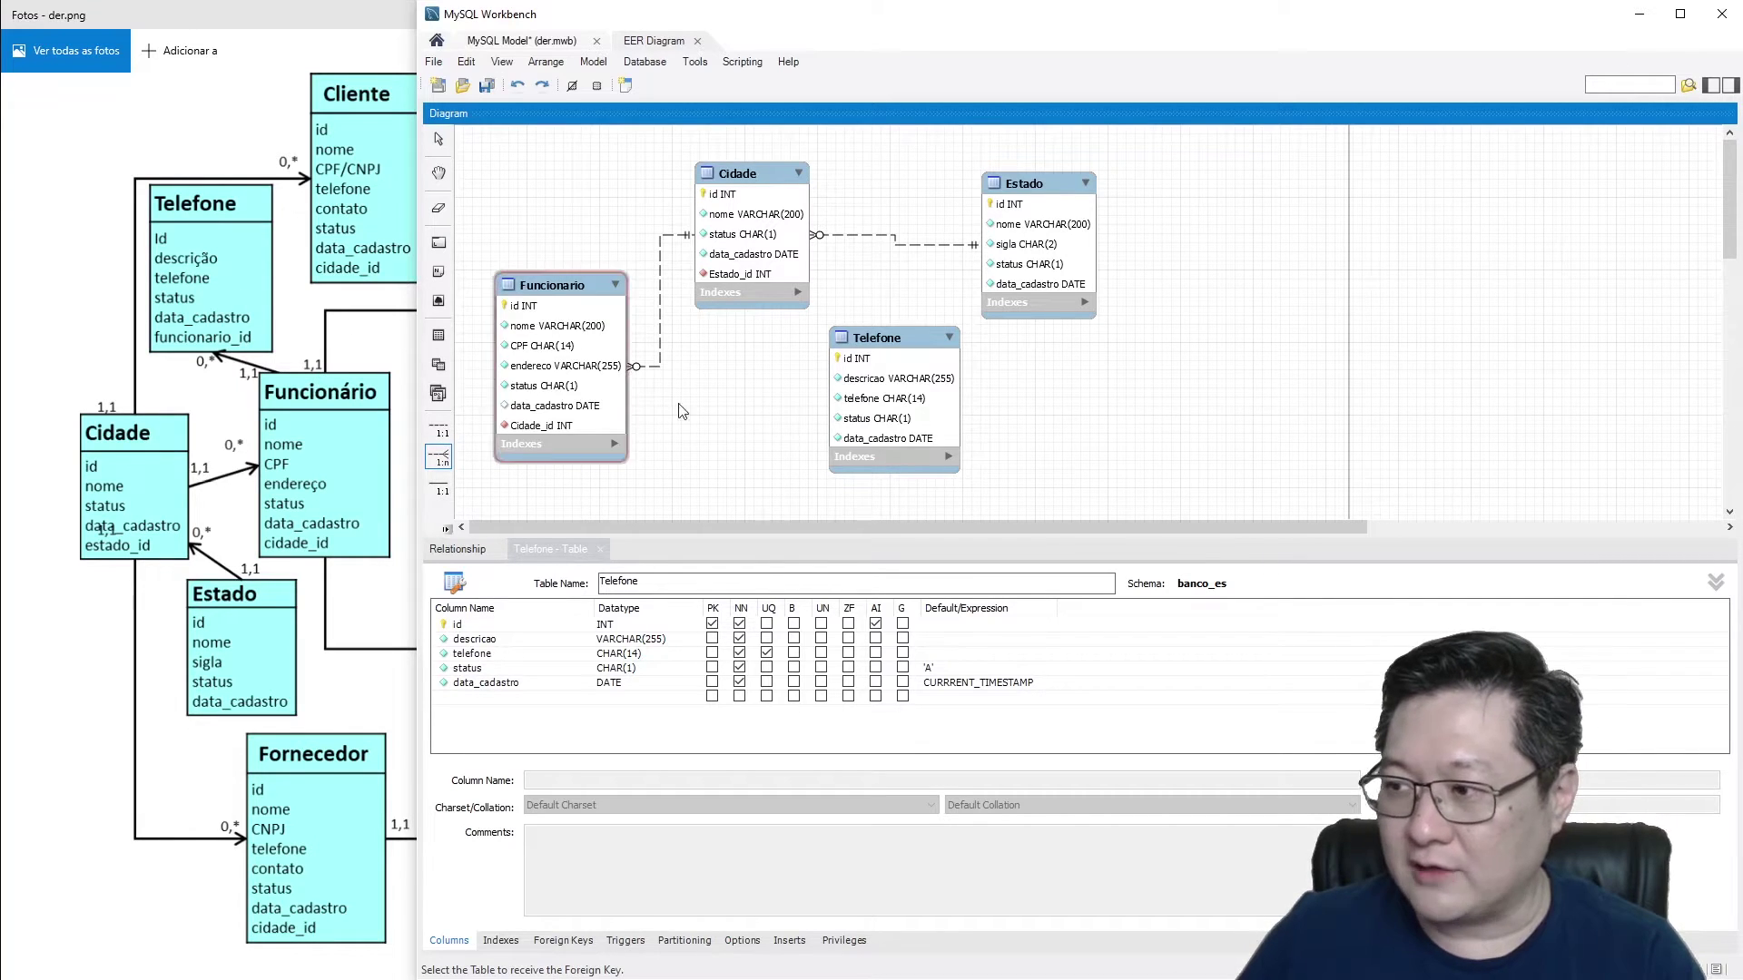
{"action": "left_click", "coordinate": [910, 377]}
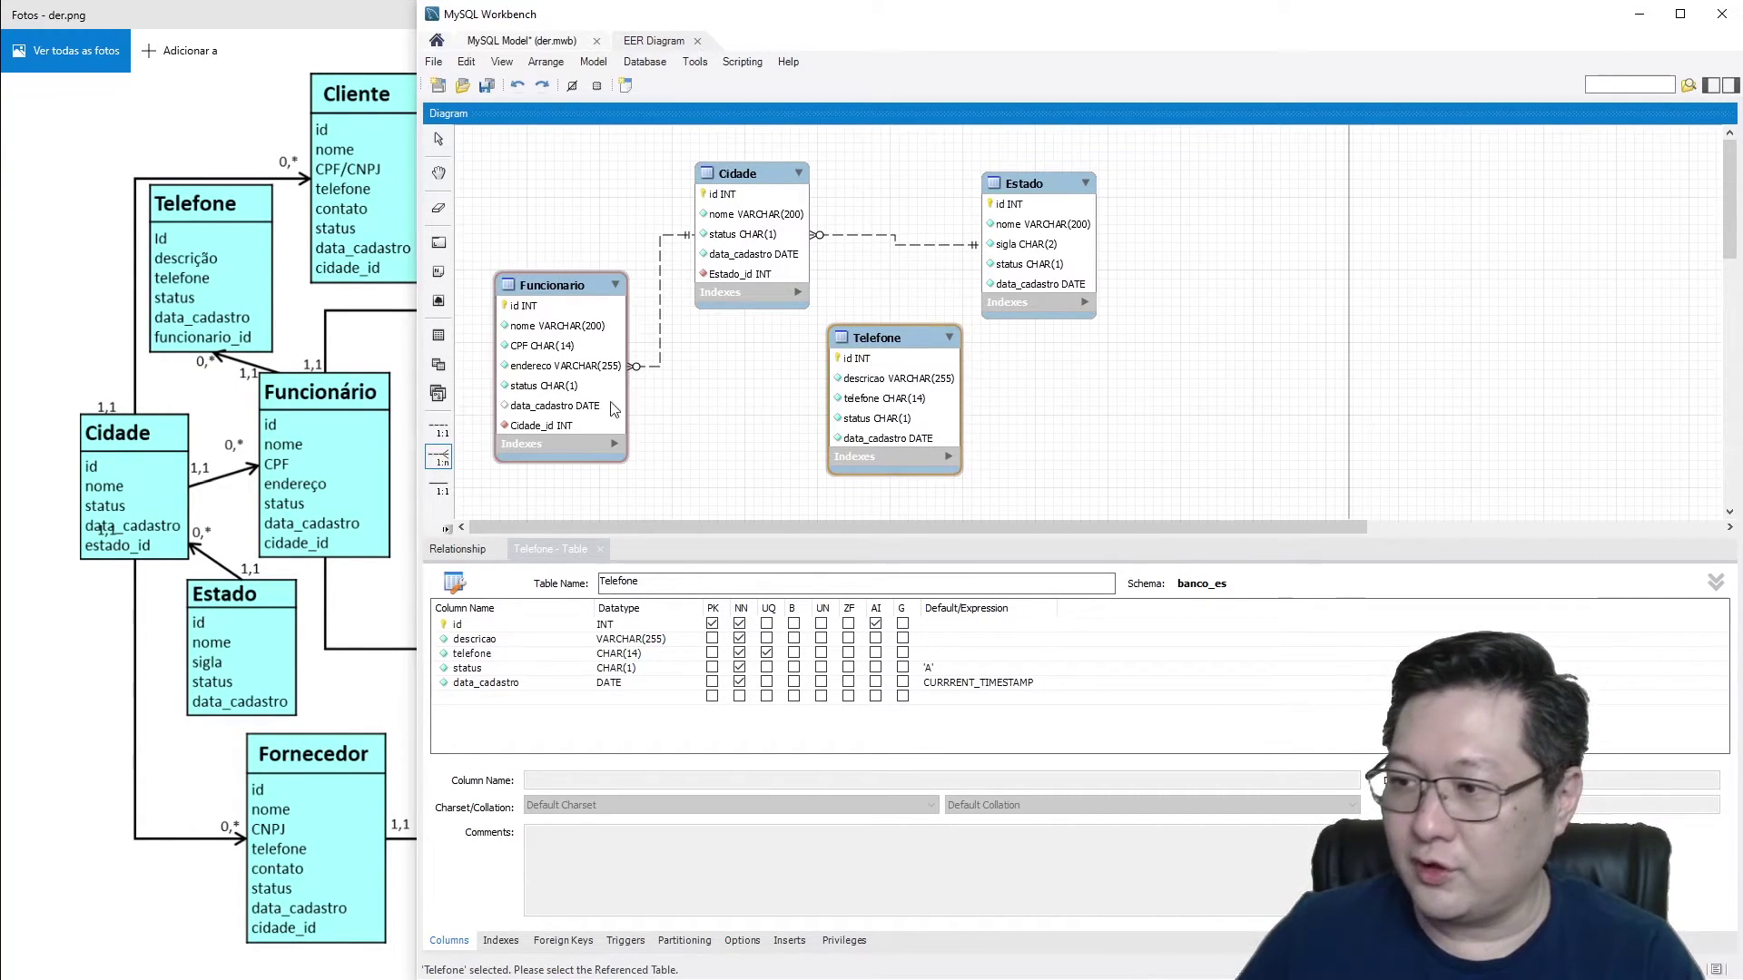
{"action": "left_click", "coordinate": [582, 413]}
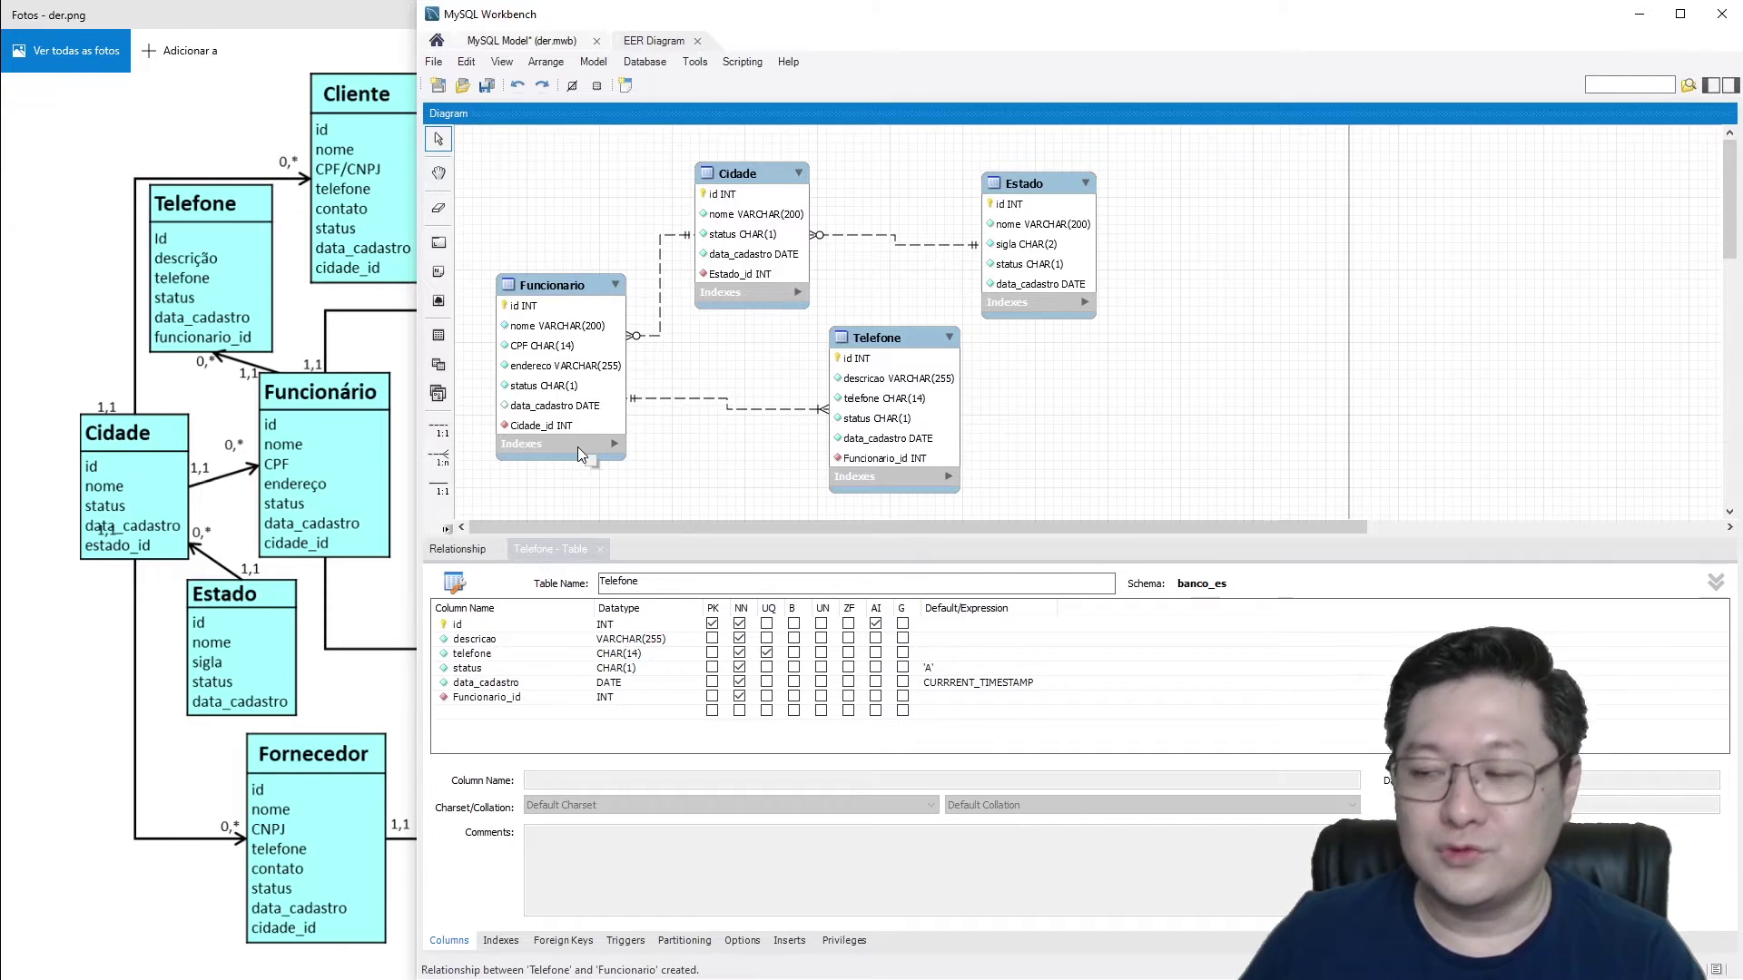
{"action": "double_click", "coordinate": [722, 396]}
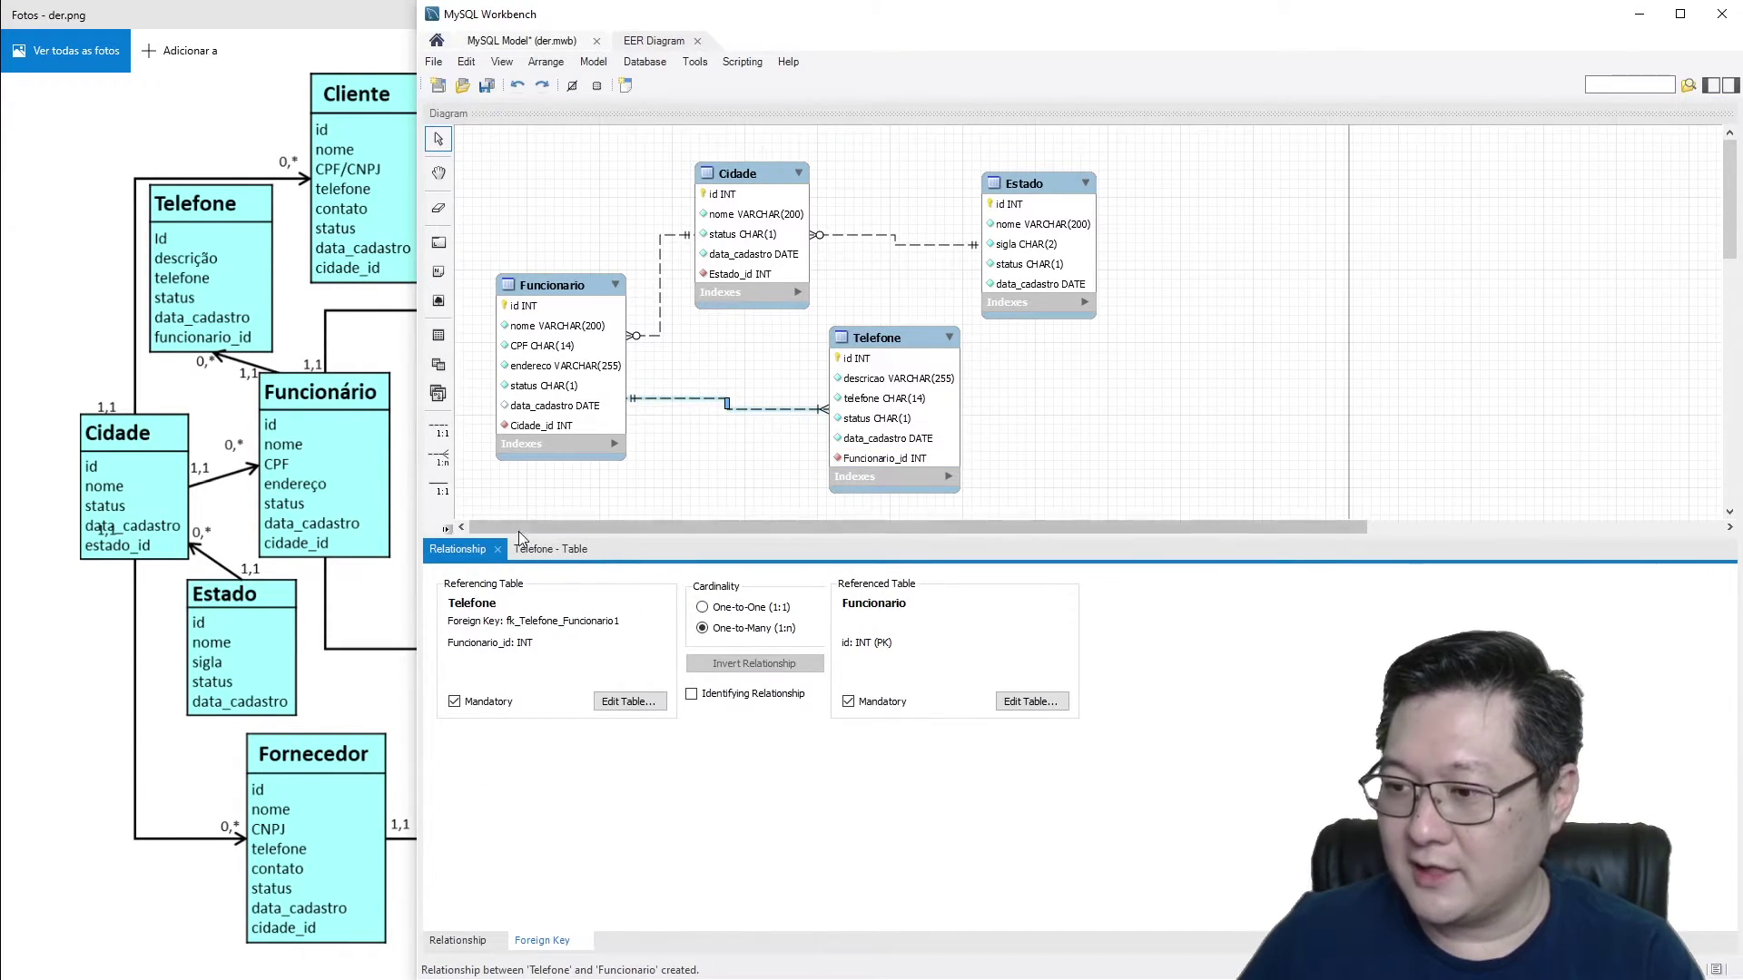
{"action": "left_click", "coordinate": [454, 702]}
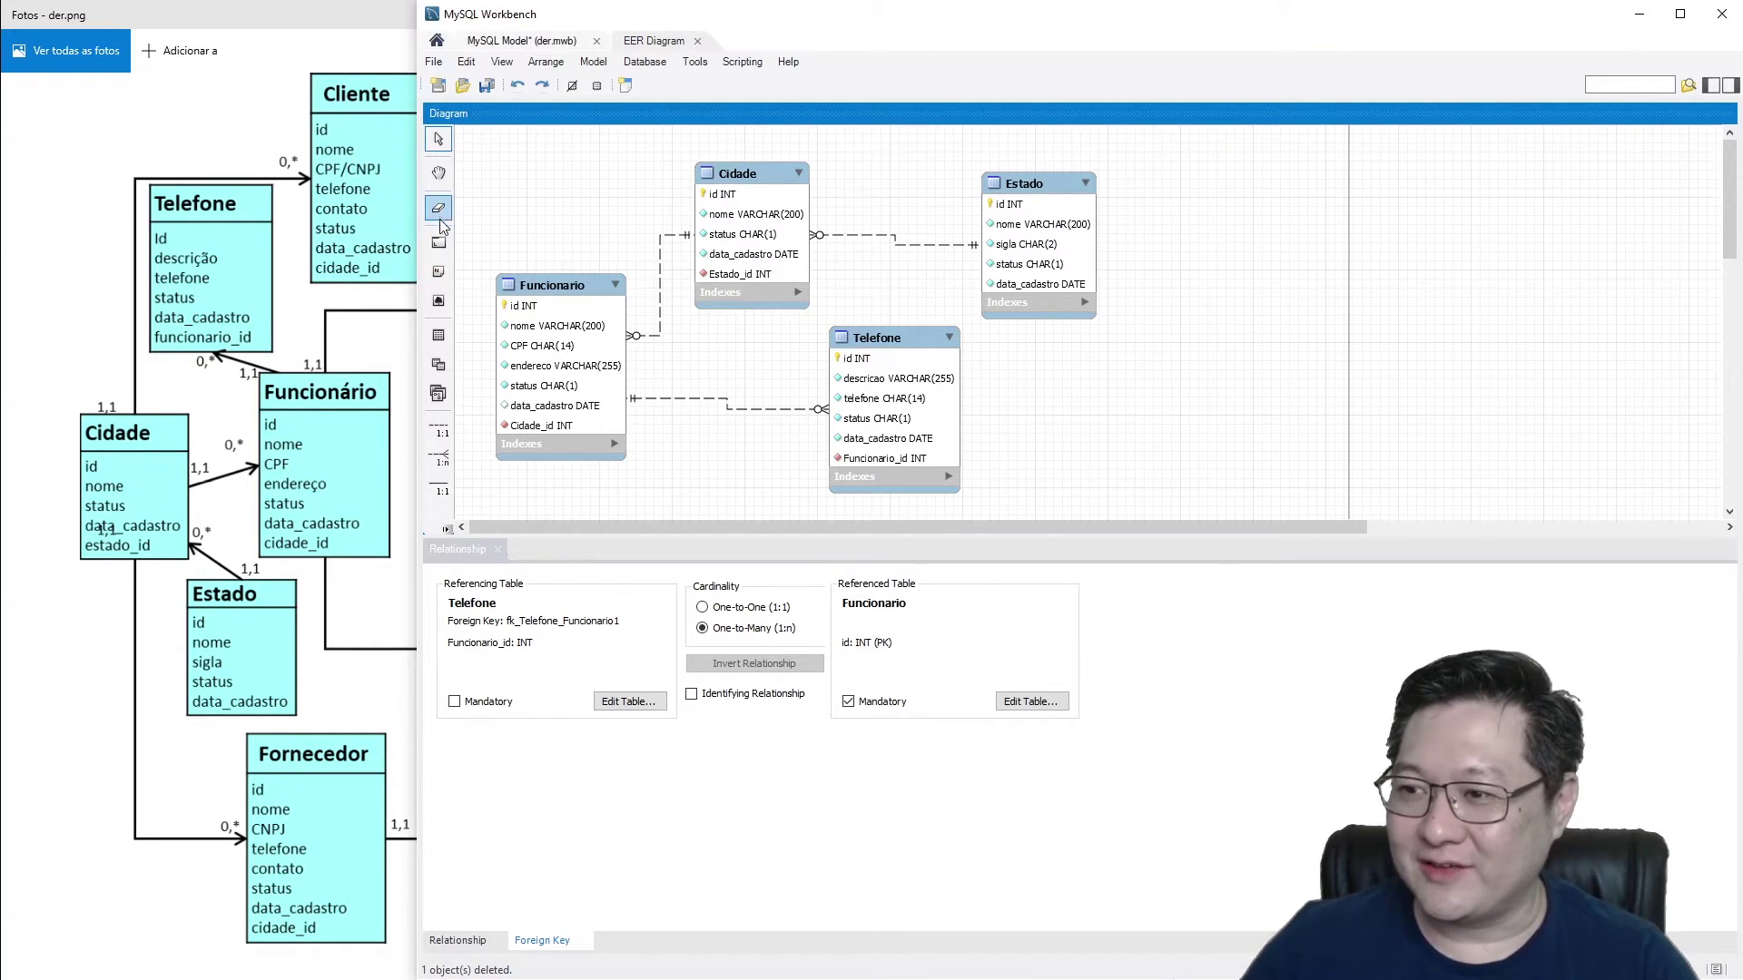
Step: Place a new table in the empty diagram area beyond Estado and name it Cliente
{"action": "left_click", "coordinate": [438, 335]}
{"action": "left_click", "coordinate": [1227, 249]}
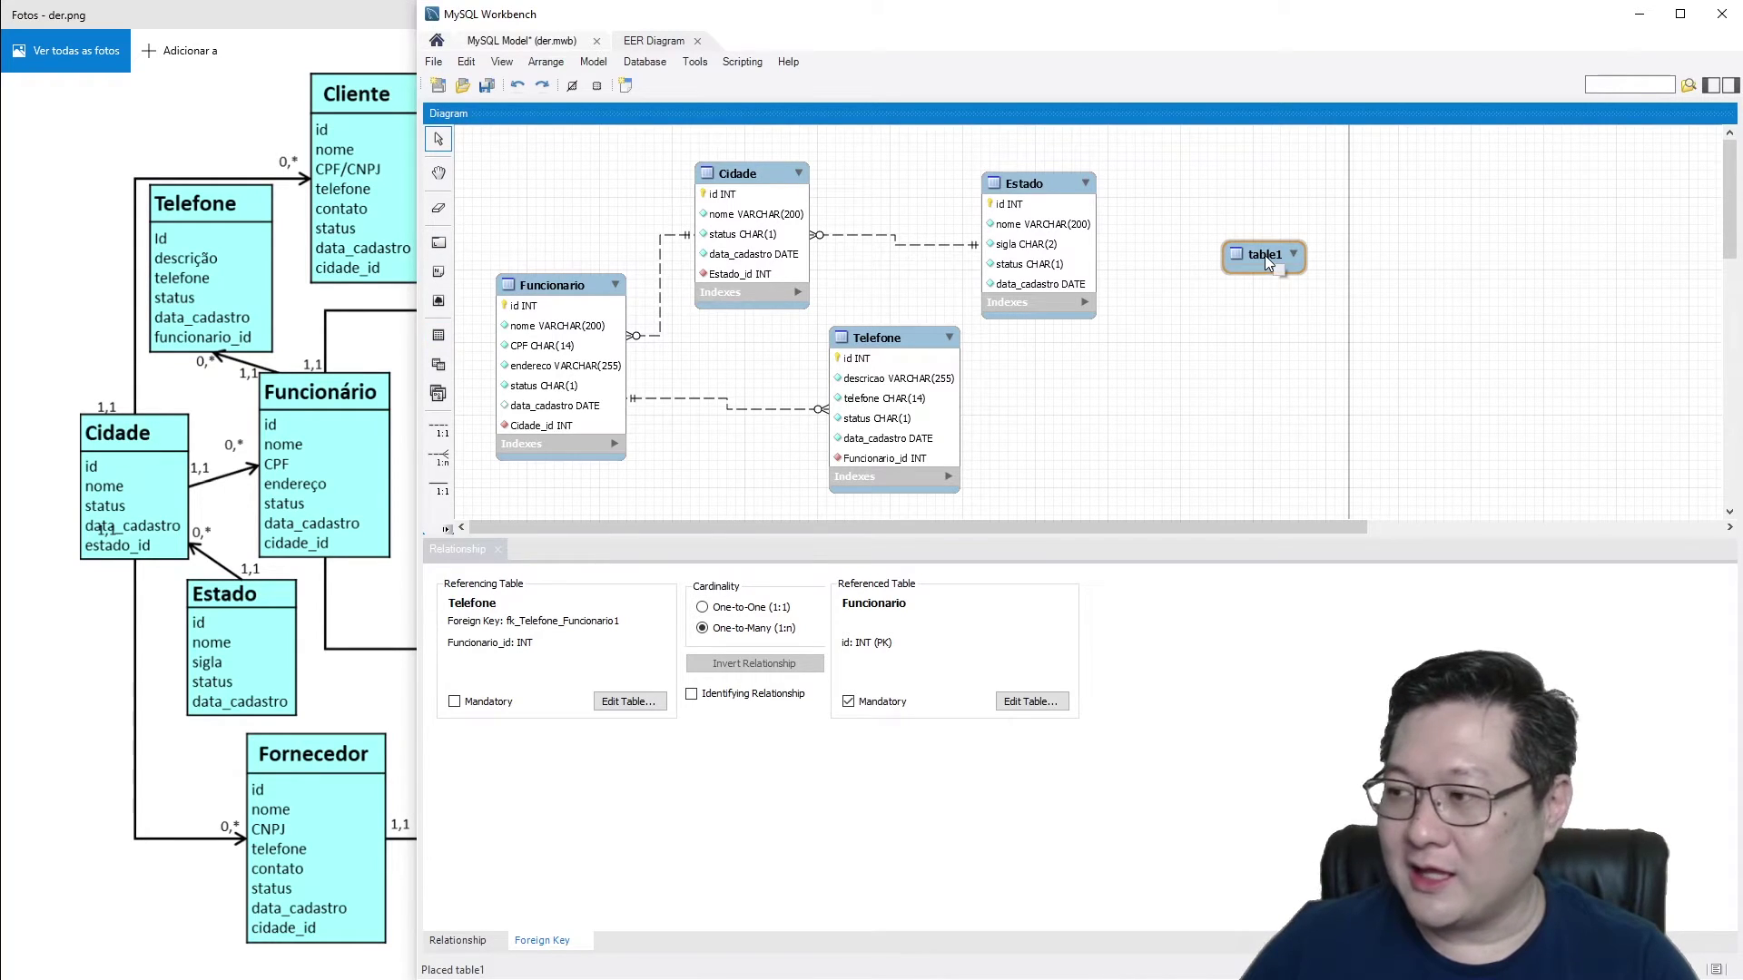
{"action": "double_click", "coordinate": [1265, 256]}
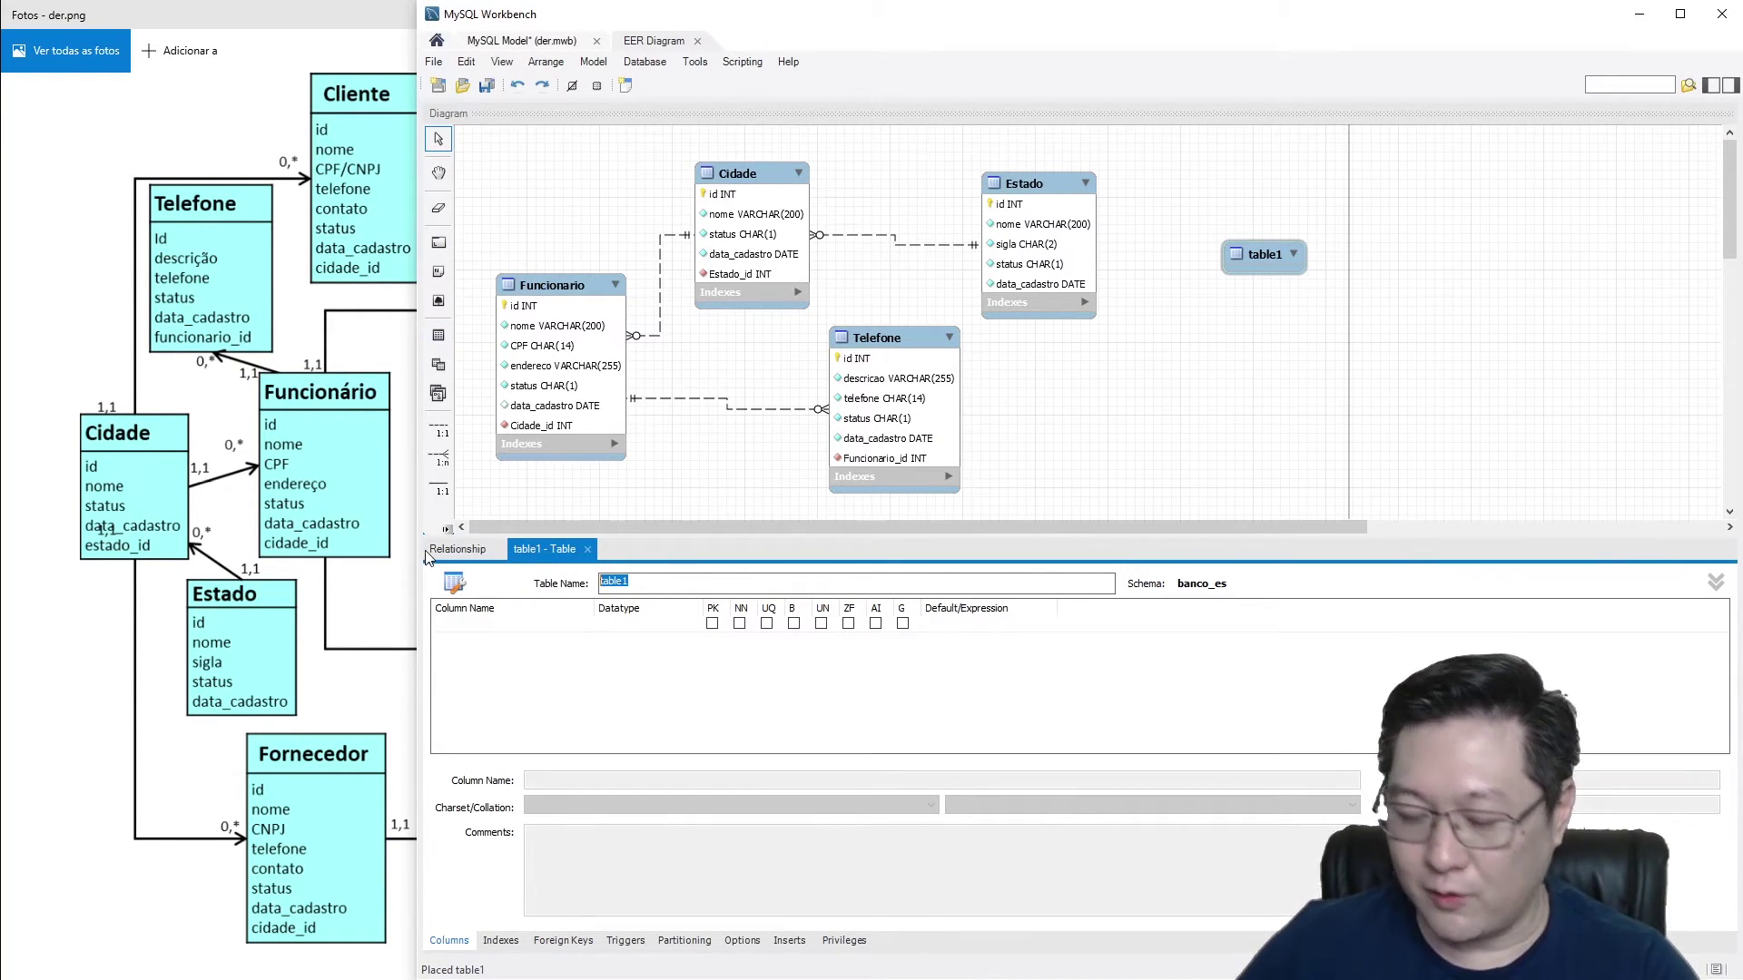
{"action": "type", "text": "Cliente"}
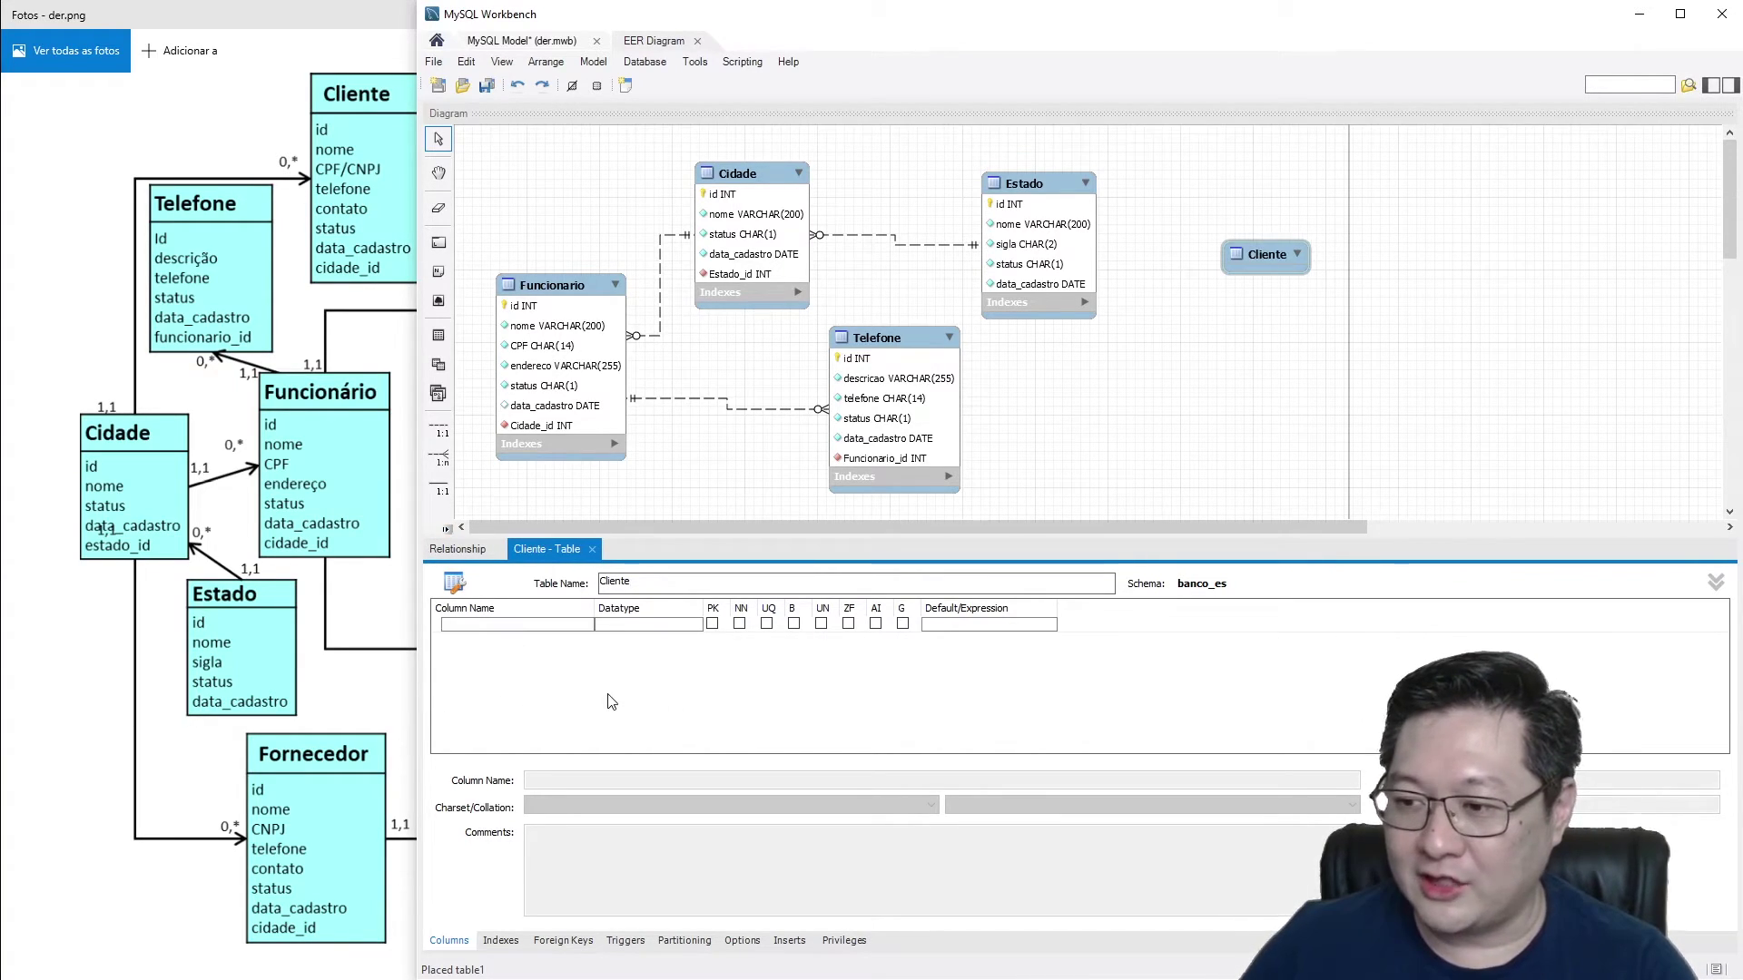
Step: Add the id and nome columns to the Cliente table, keeping their suggested datatypes
{"action": "double_click", "coordinate": [508, 624]}
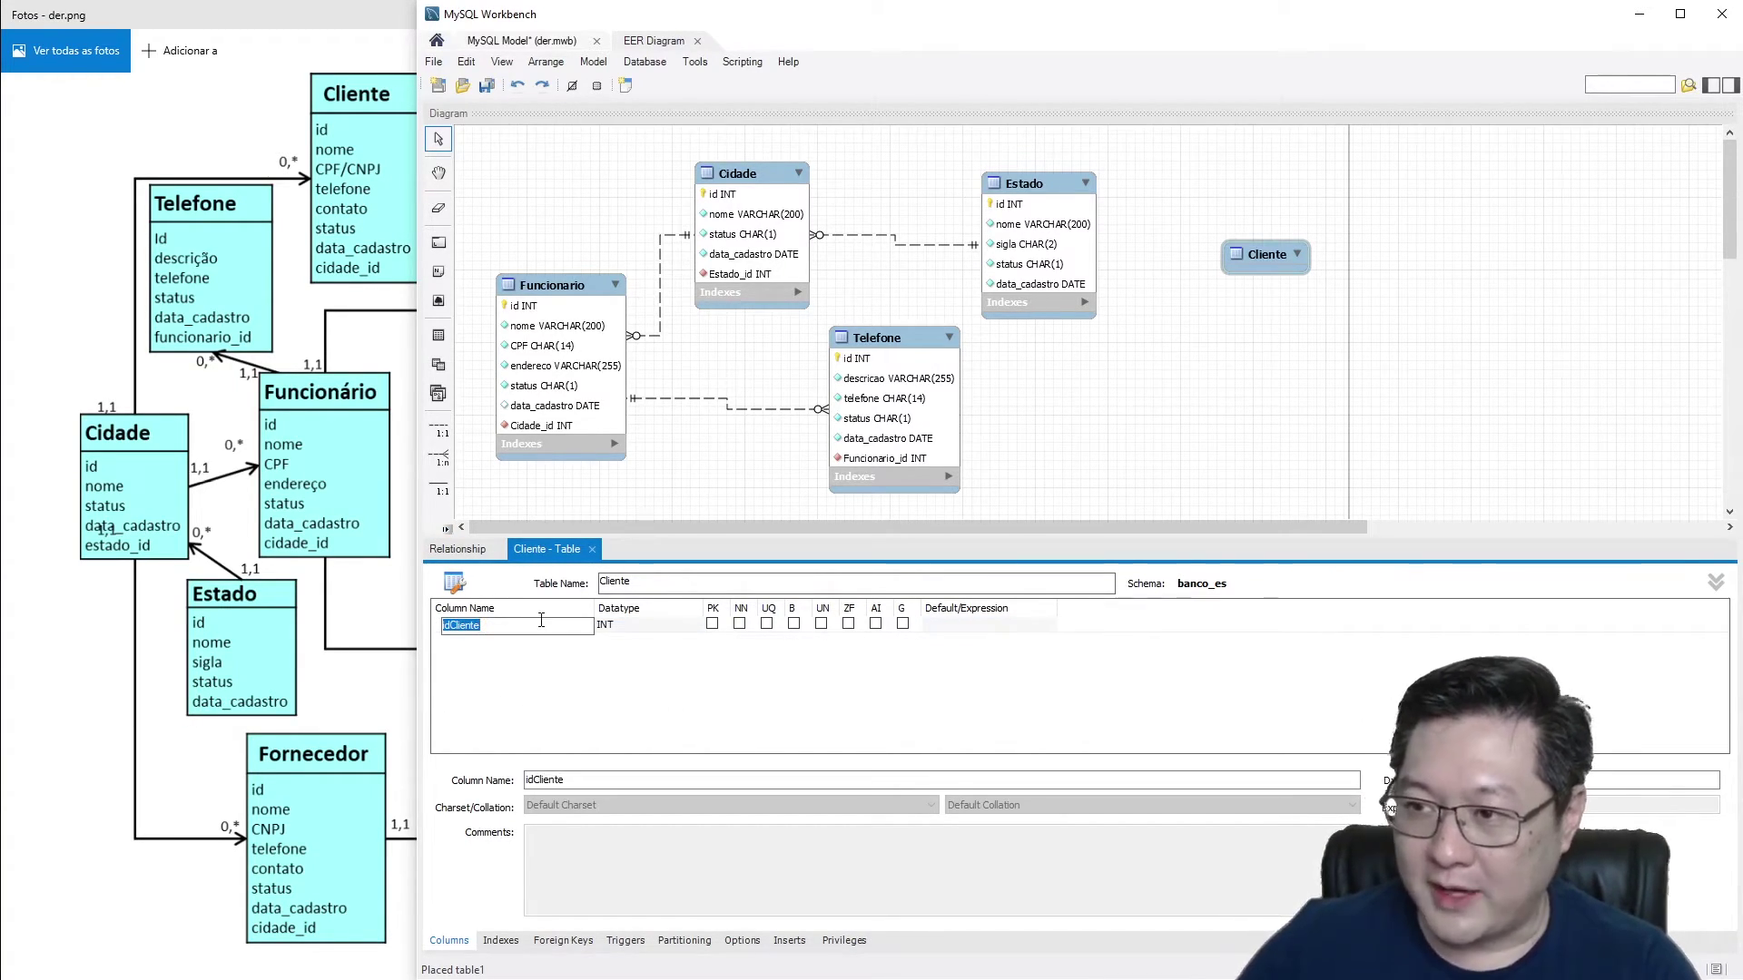
{"action": "type", "text": "id"}
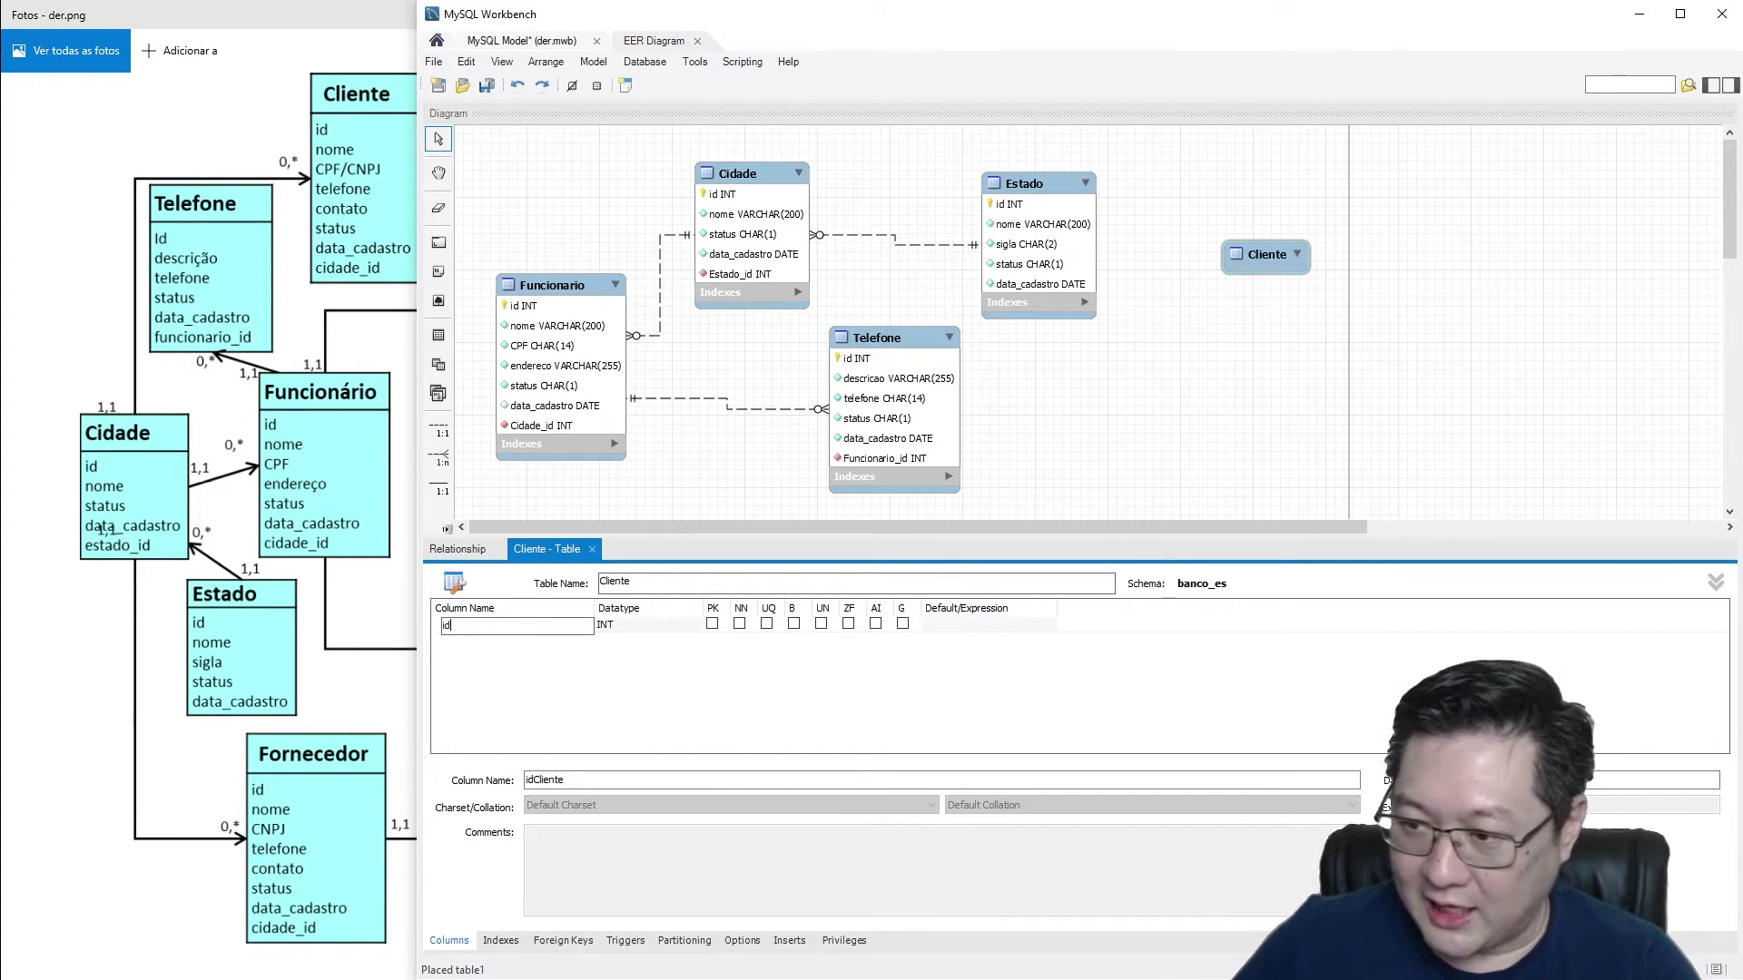
{"action": "double_click", "coordinate": [524, 641]}
{"action": "type", "text": "no"}
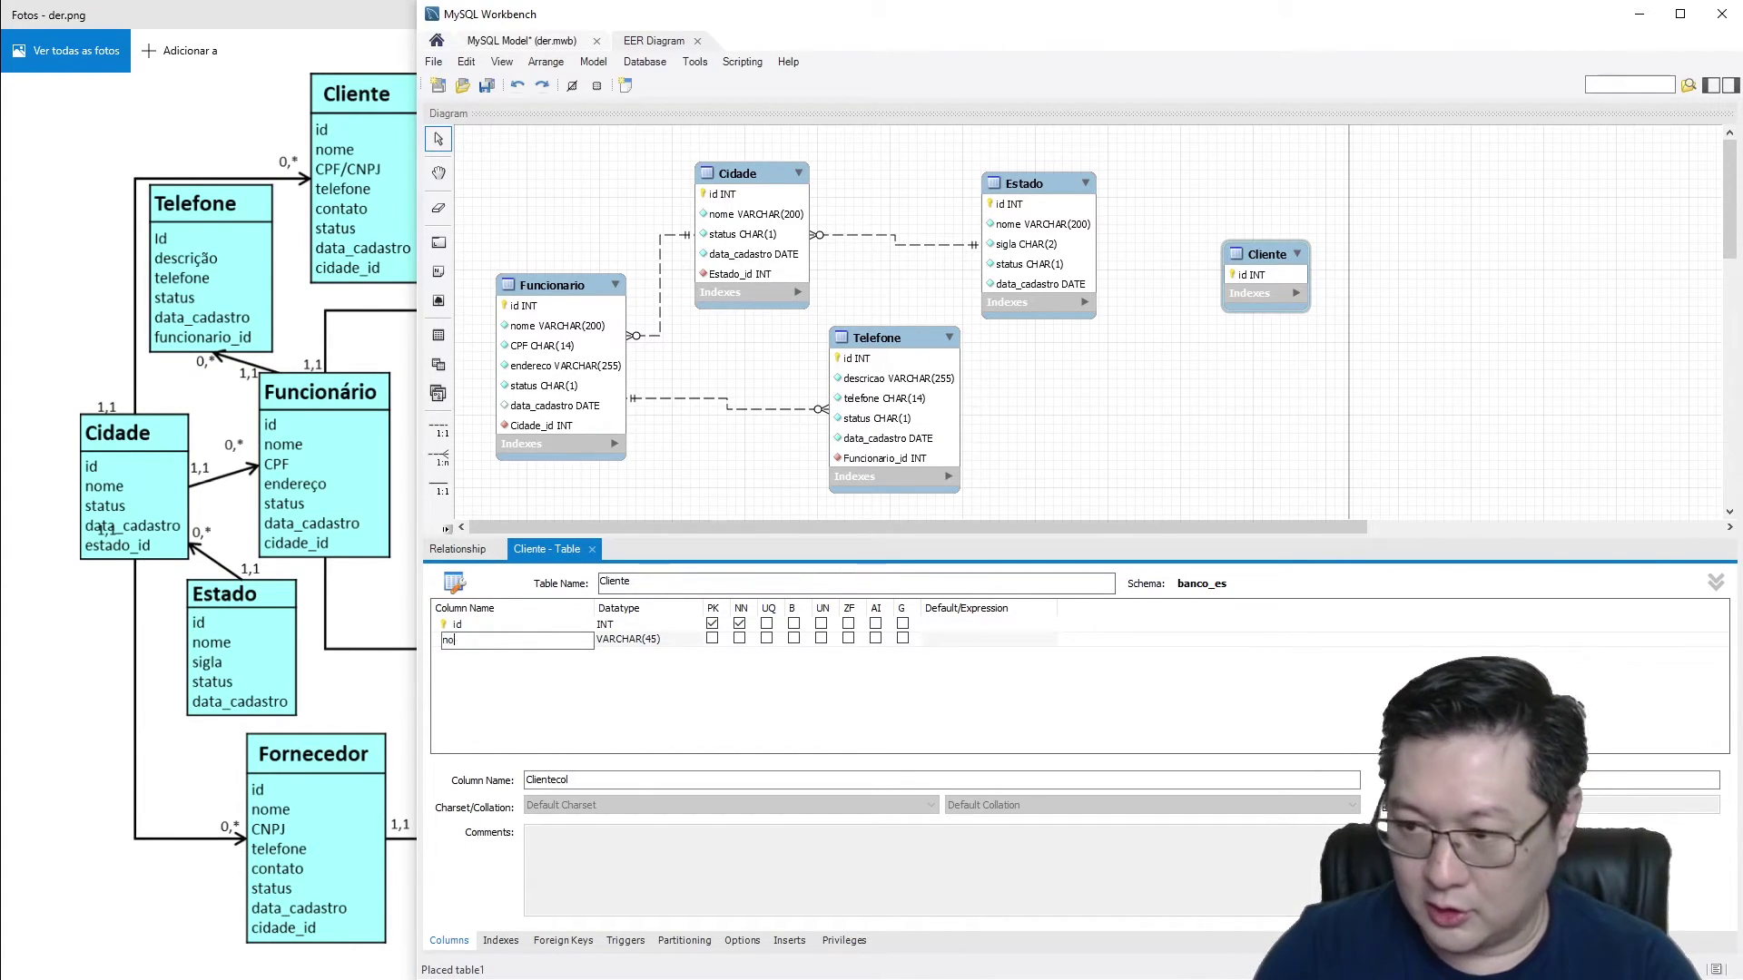
{"action": "type", "text": "me"}
{"action": "key", "text": "Return"}
Step: Add the CPF_CNPJ and telefone columns to the Cliente table after nome
{"action": "double_click", "coordinate": [504, 654]}
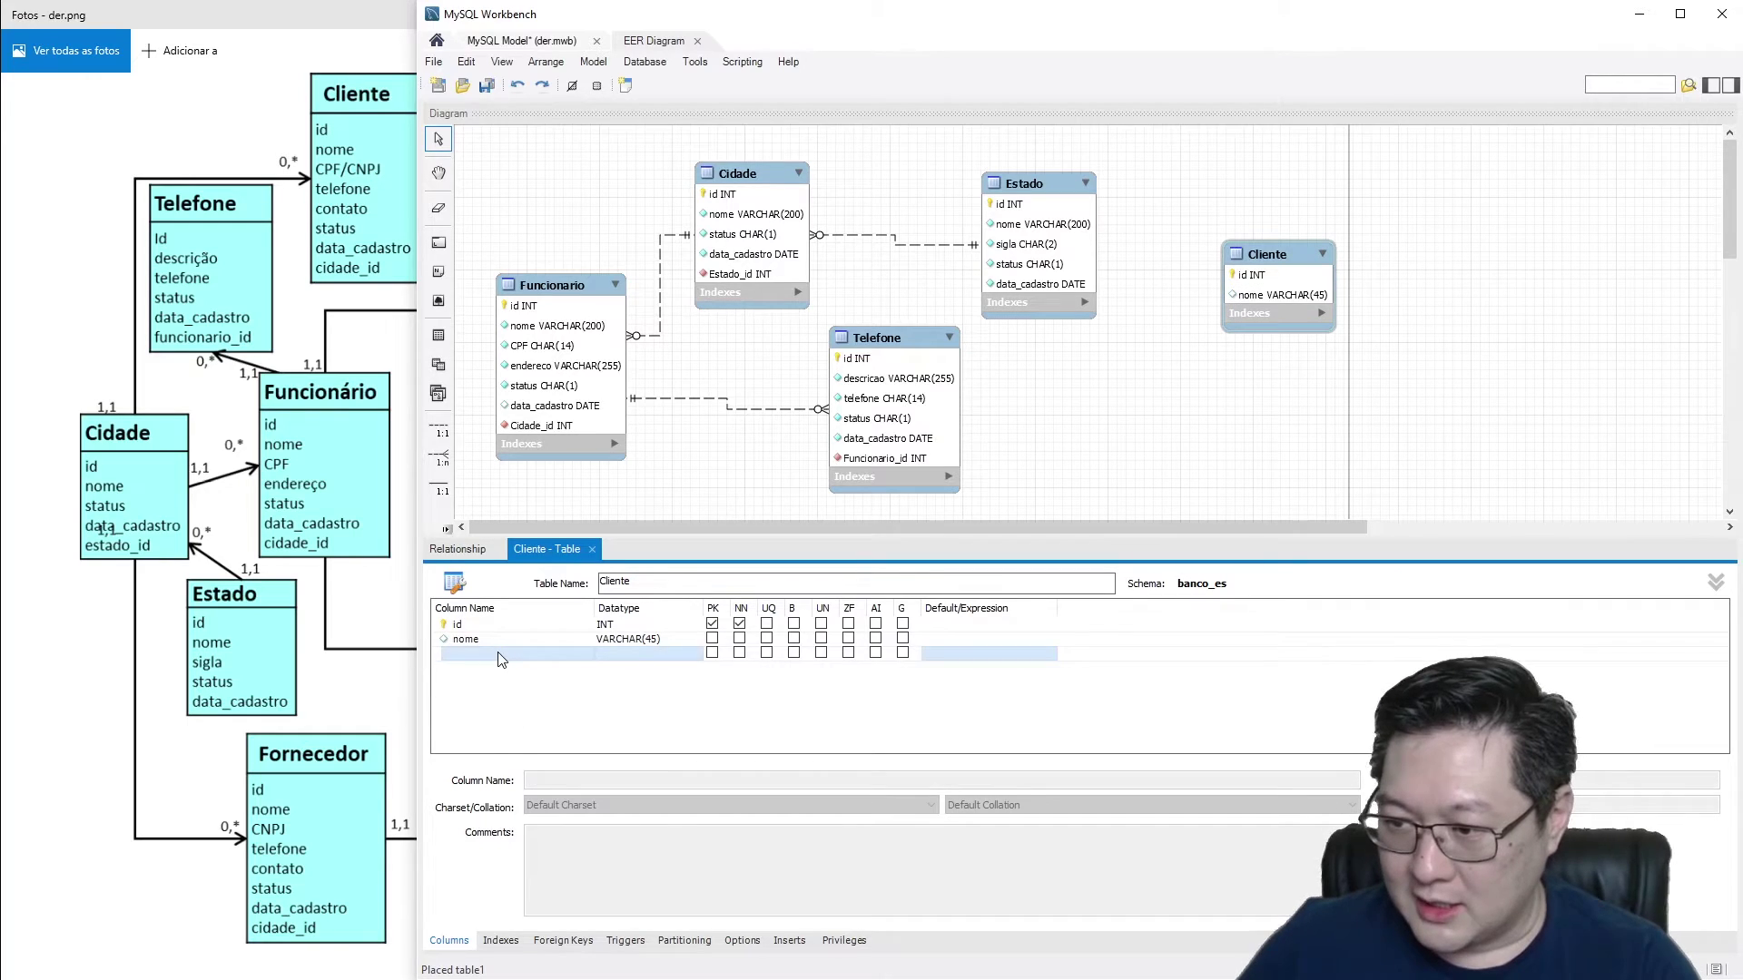
{"action": "type", "text": "CPF"}
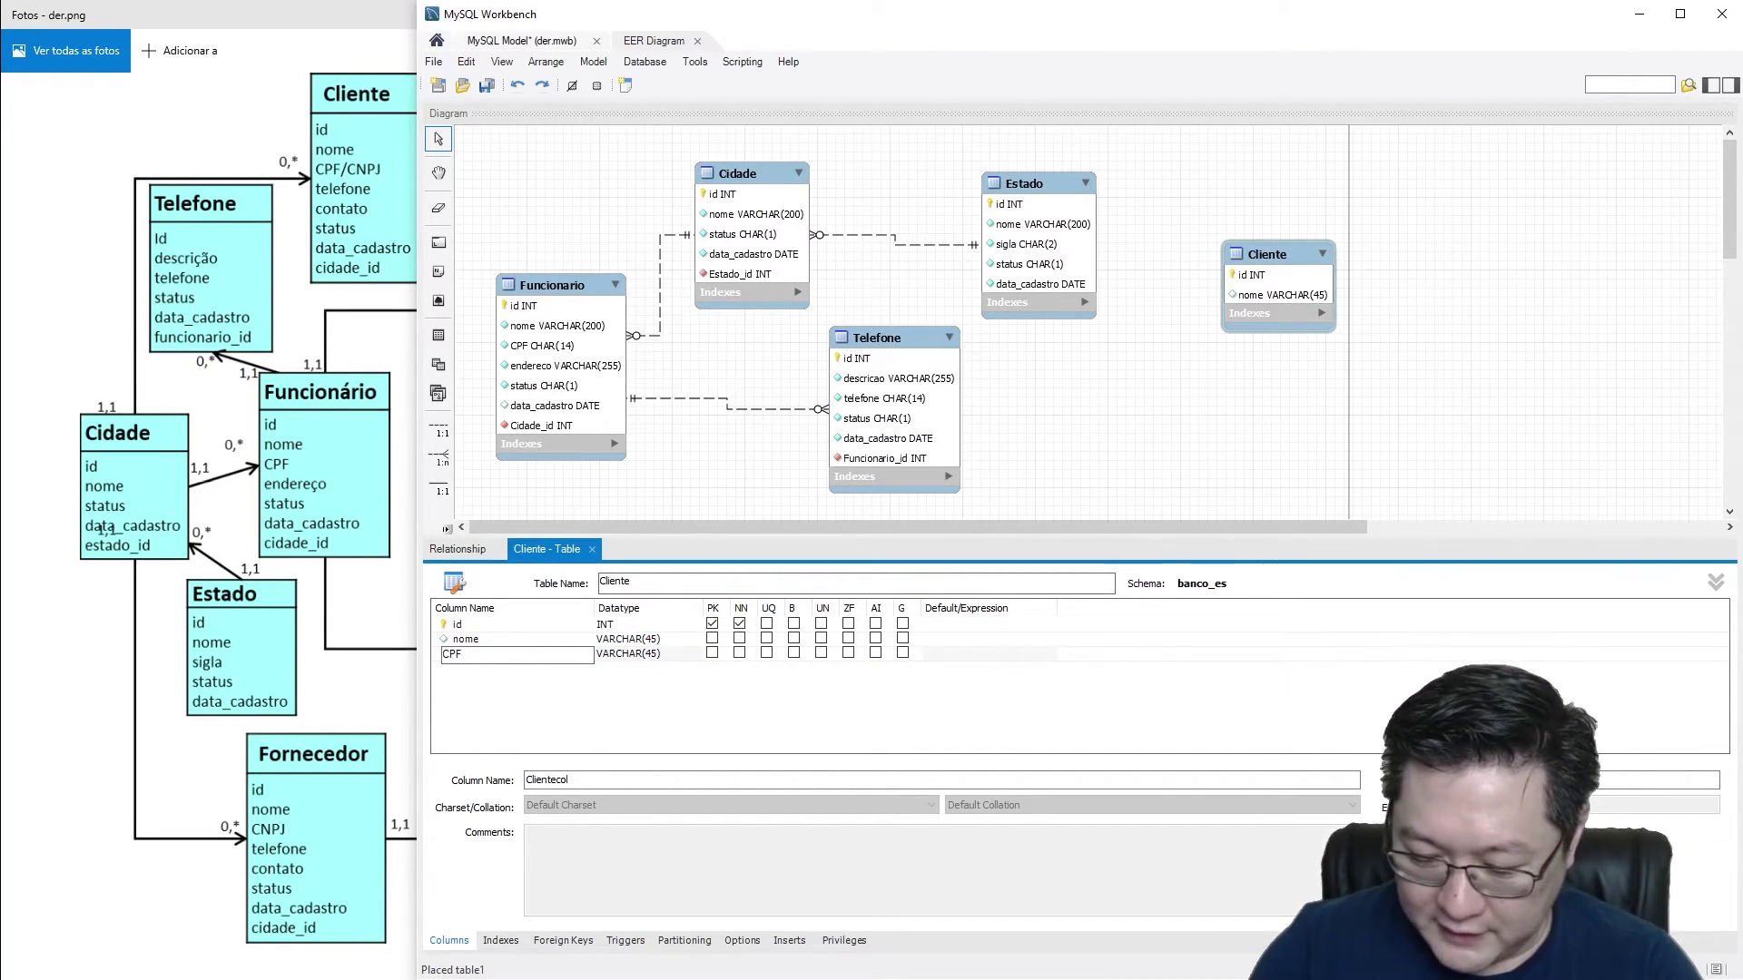
{"action": "type", "text": "_CNPJ"}
{"action": "left_click", "coordinate": [567, 706]}
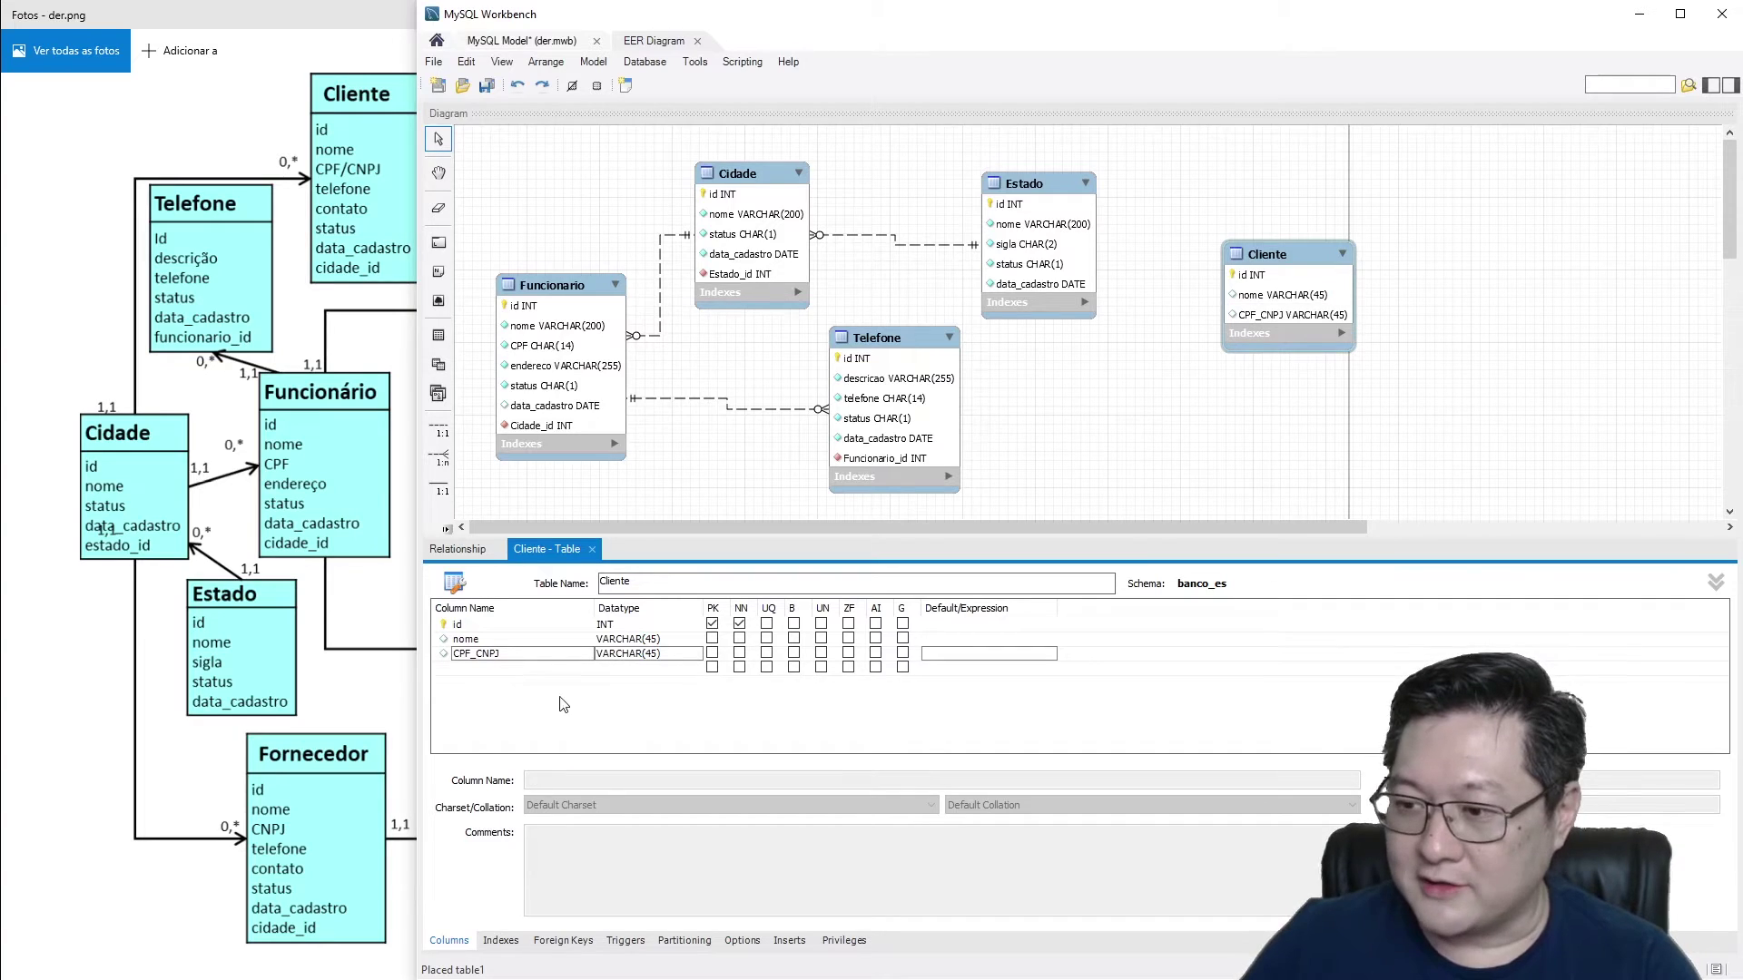
{"action": "left_click", "coordinate": [511, 665]}
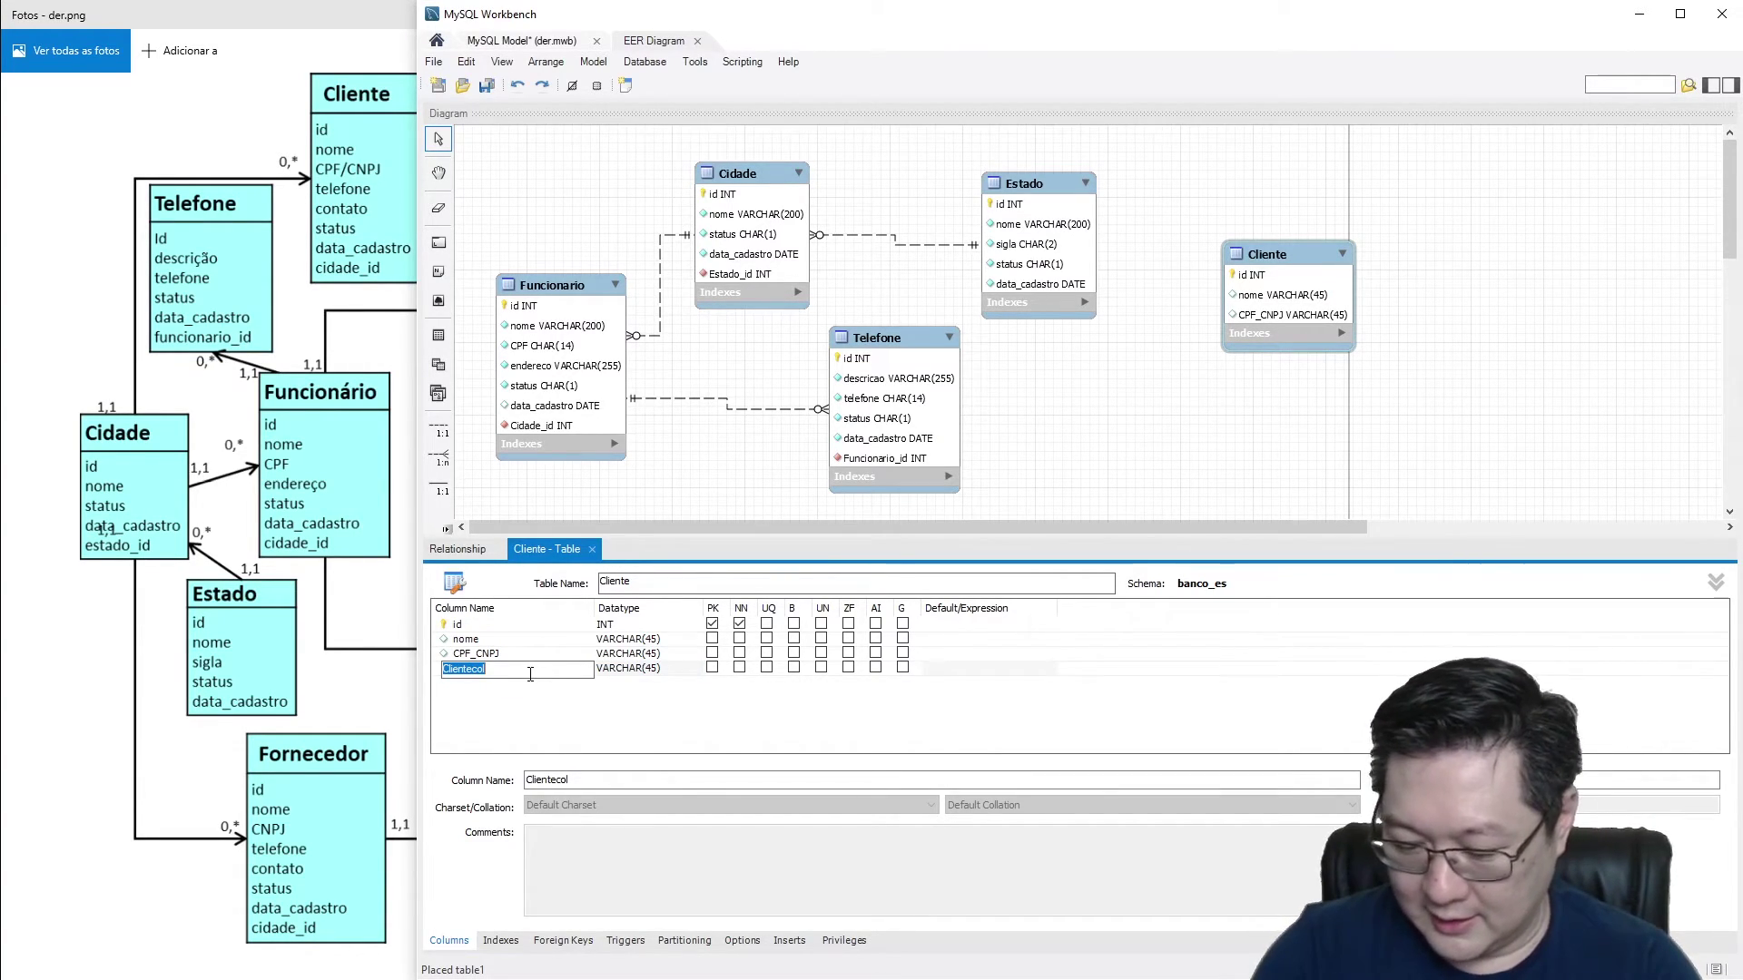
{"action": "type", "text": "telefone"}
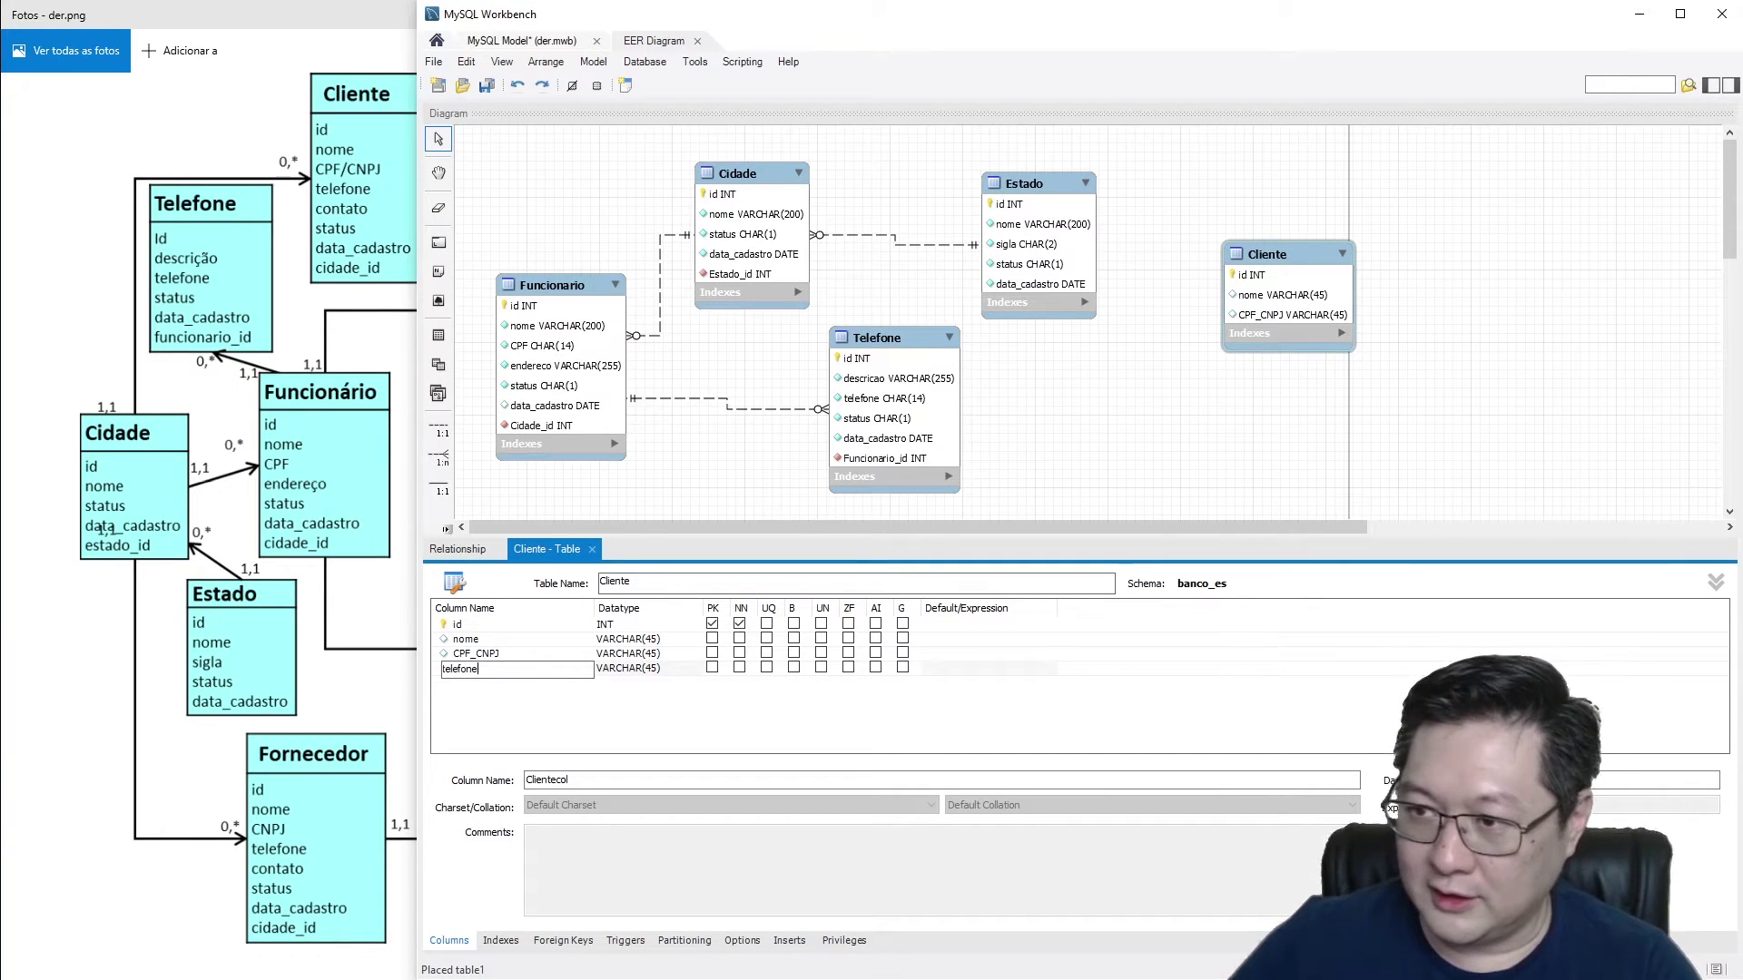
{"action": "key", "text": "Return"}
Step: Add the contato and status columns to the Cliente table after telefone
{"action": "left_click", "coordinate": [522, 683]}
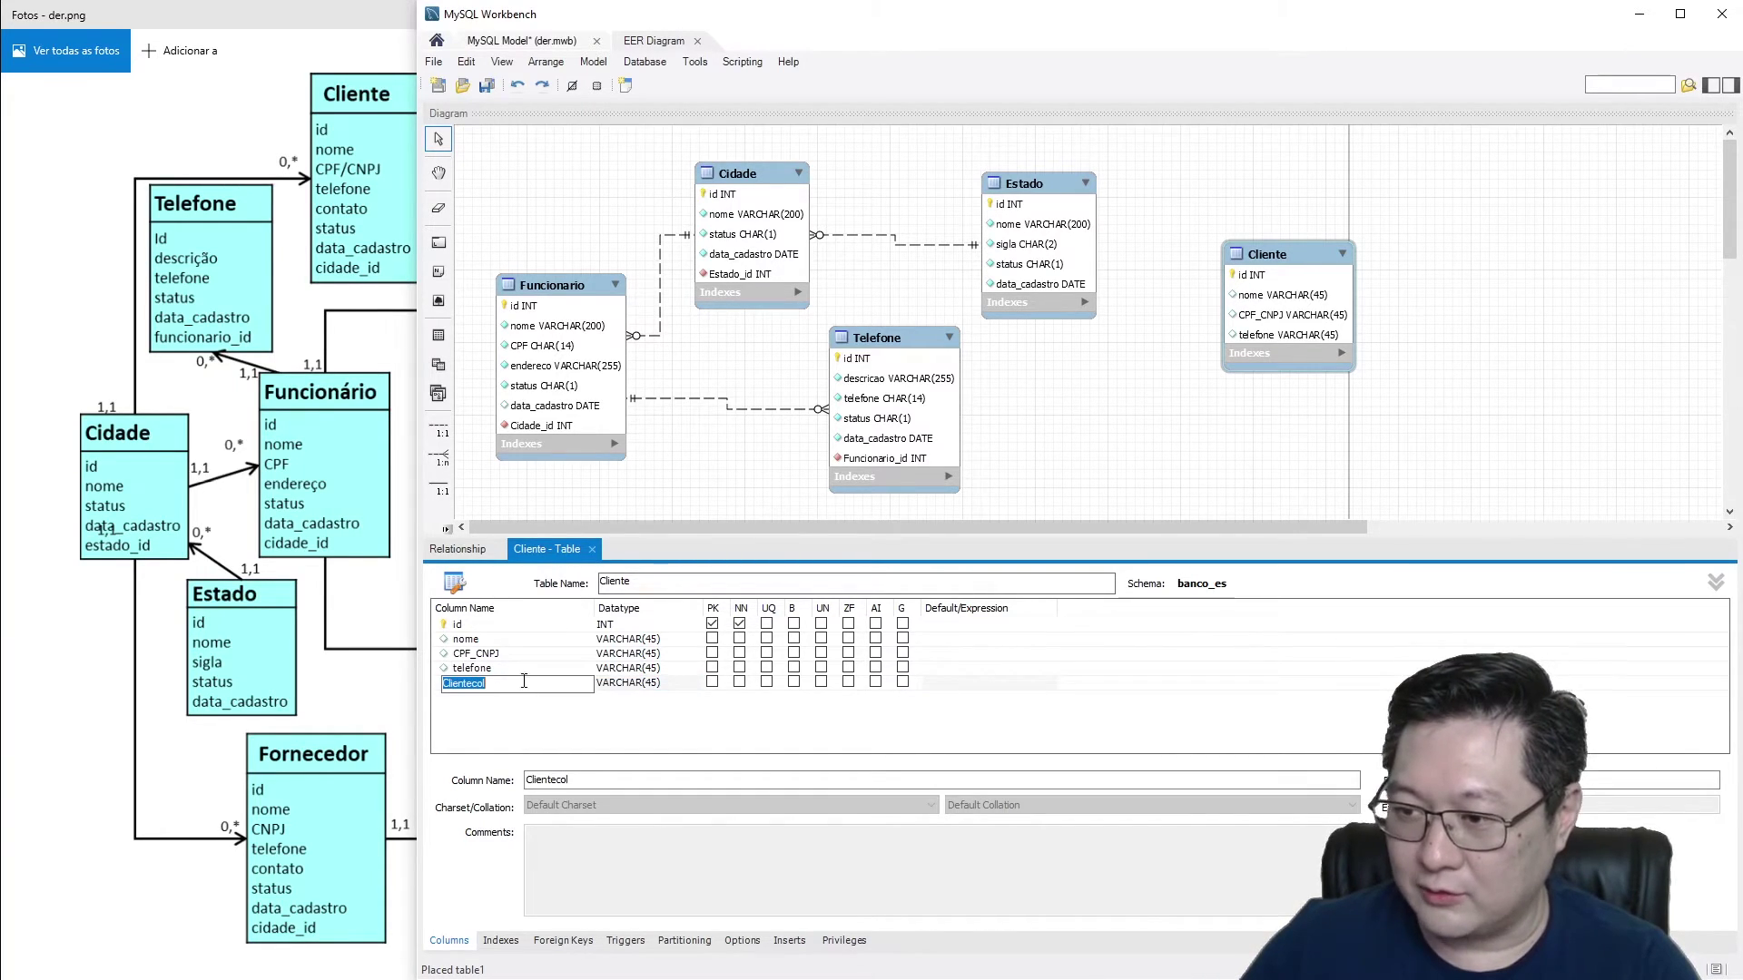
{"action": "type", "text": "contat"}
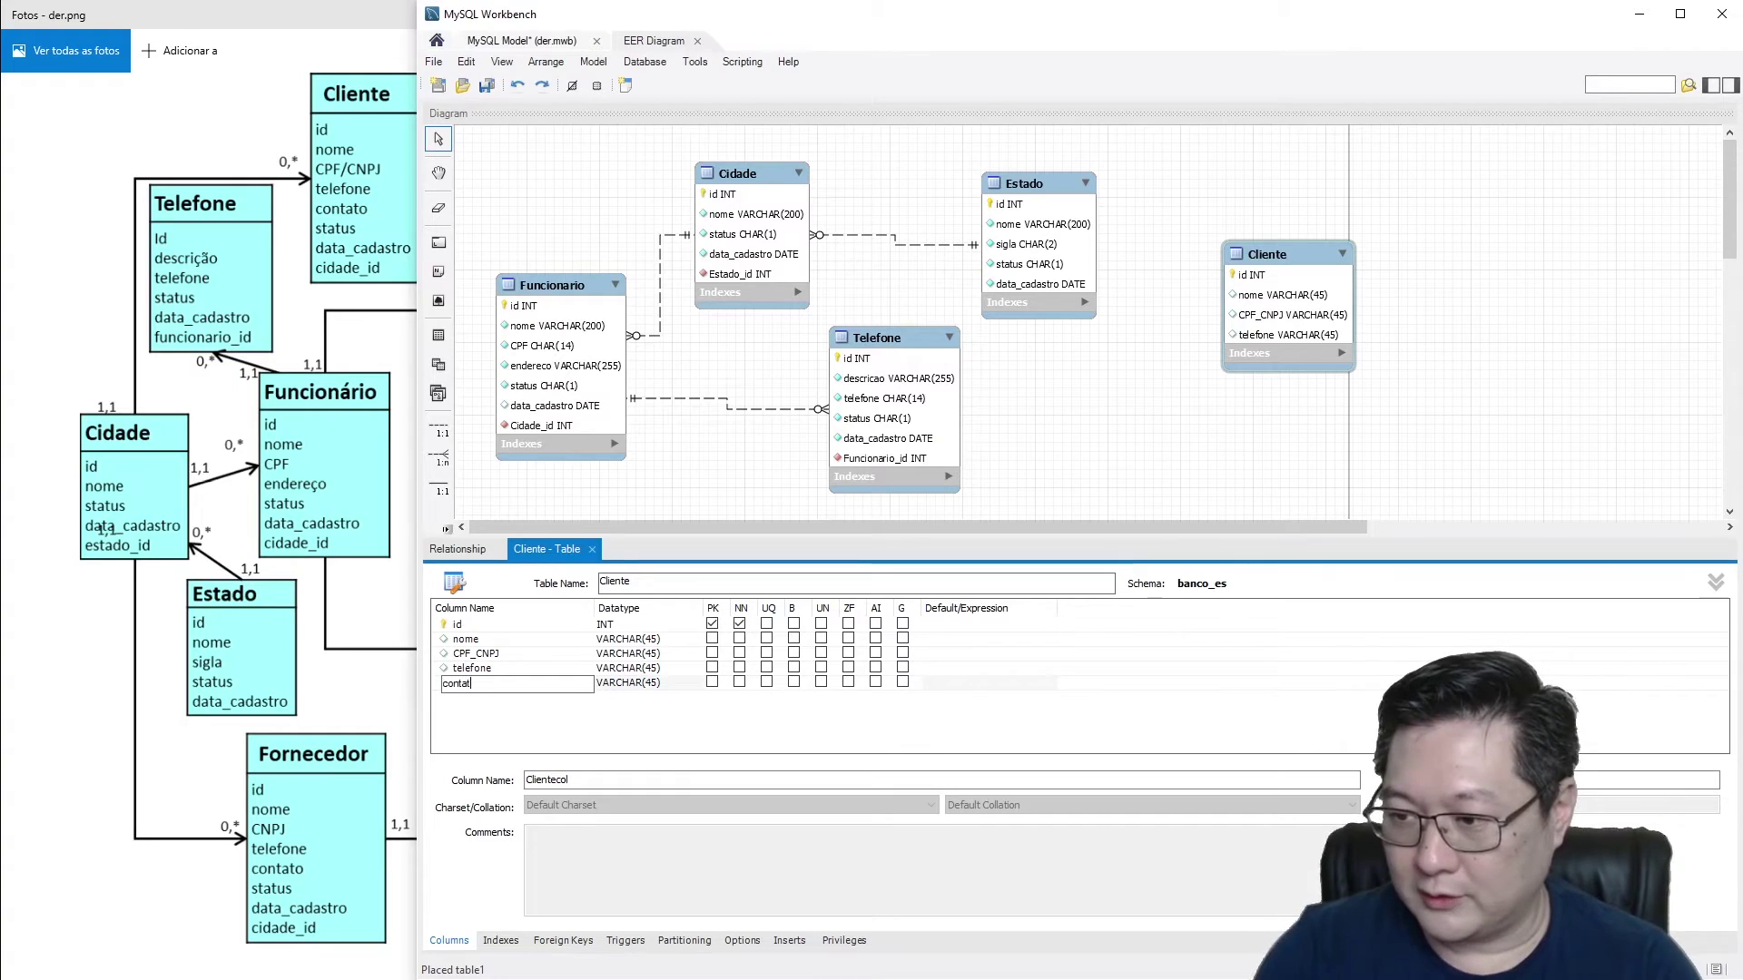
{"action": "type", "text": "o"}
{"action": "key", "text": "Return"}
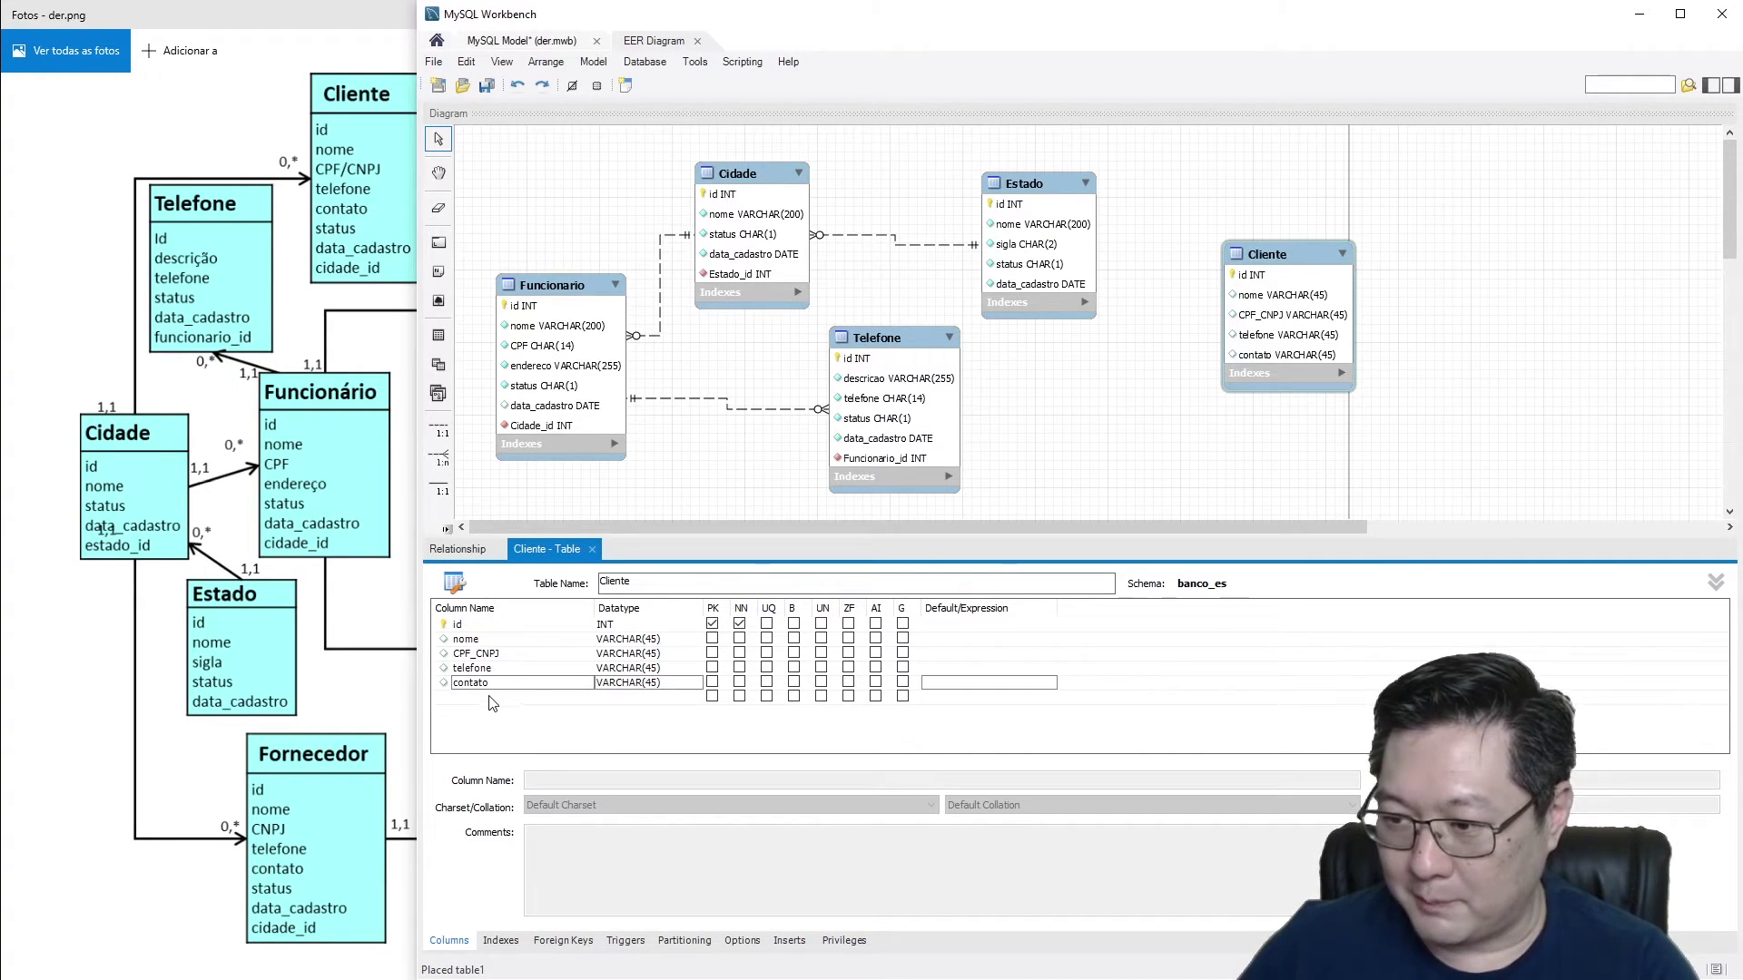
{"action": "left_click", "coordinate": [534, 696]}
{"action": "type", "text": "status"}
{"action": "key", "text": "Return"}
Step: Add a data_cadastro column at the end of the Cliente table's column list
{"action": "left_click", "coordinate": [515, 712]}
{"action": "type", "text": "da"}
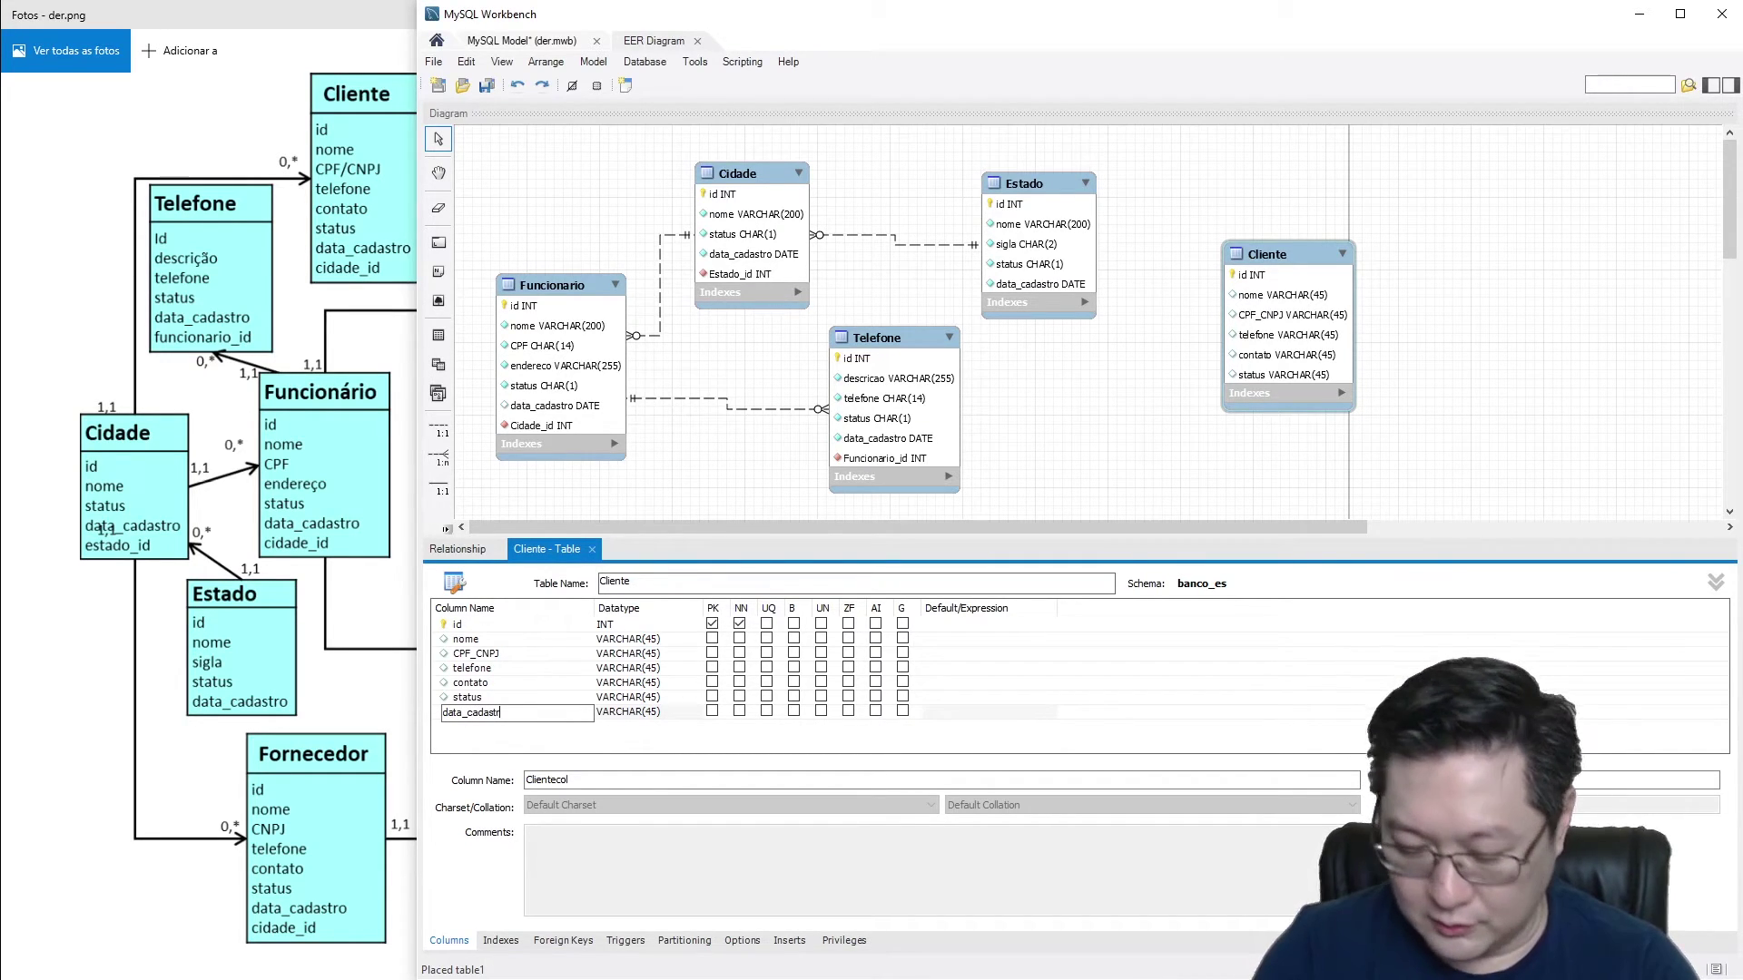
{"action": "key", "text": "Return"}
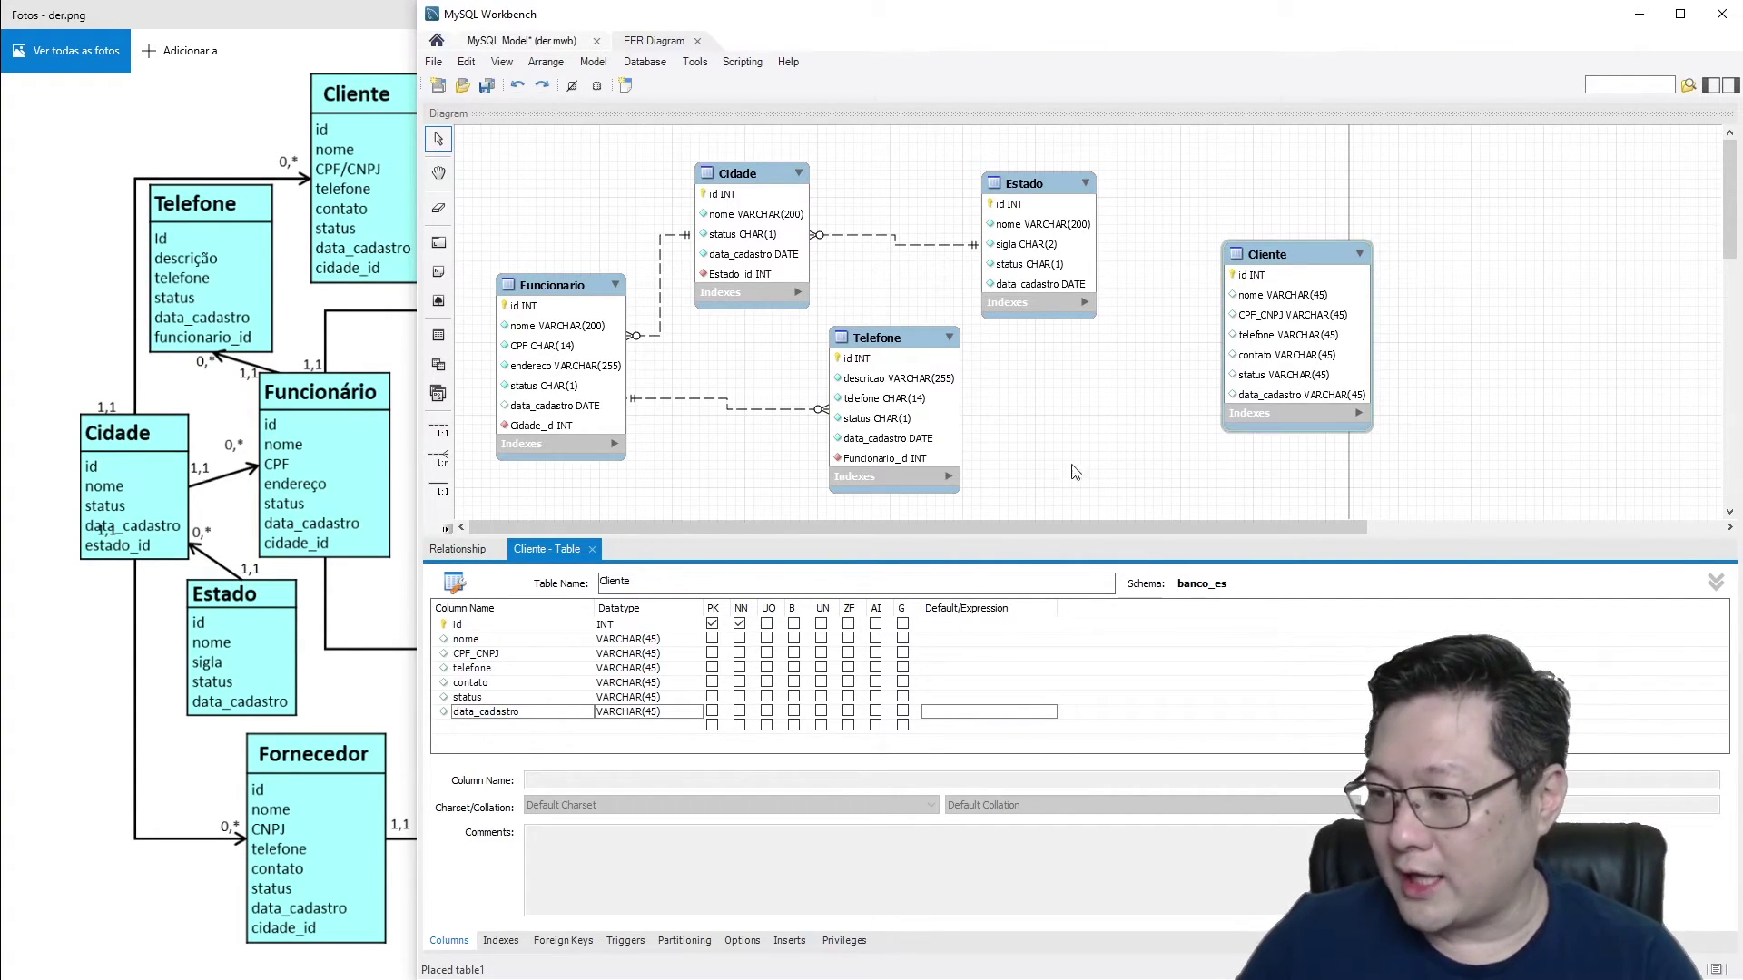
Step: Make the Cliente table's id column auto-increment and set its nome column to VARCHAR(200) and not null
{"action": "left_click", "coordinate": [491, 627]}
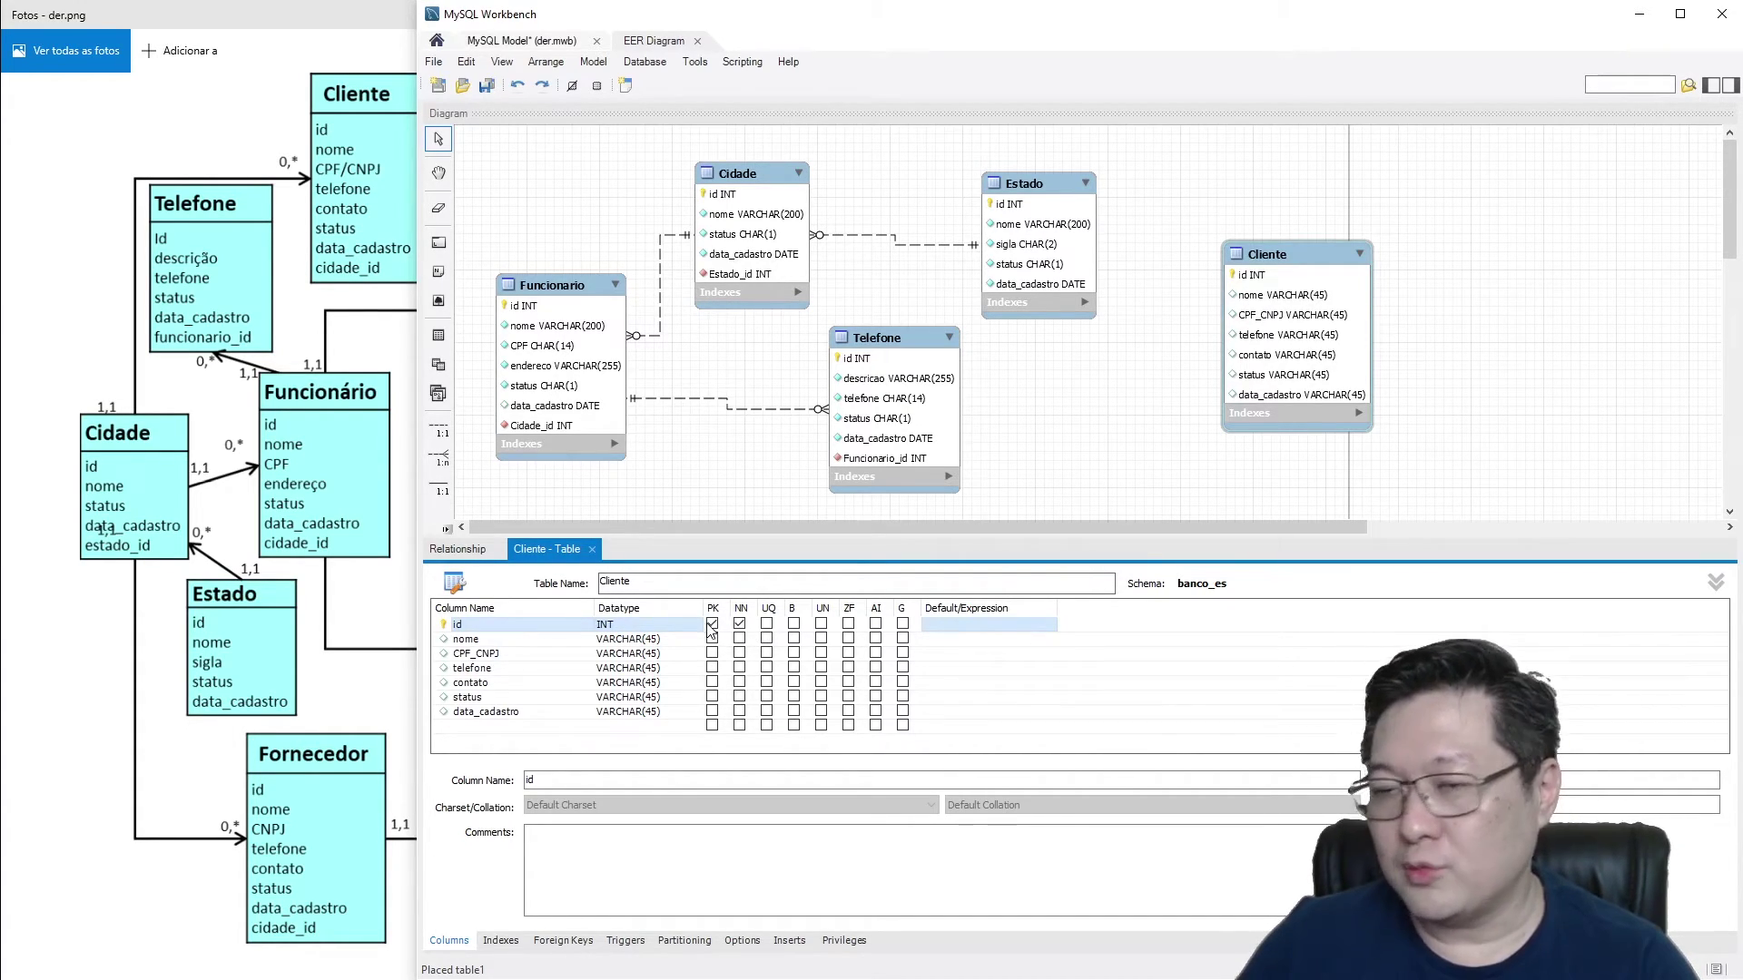
{"action": "left_click", "coordinate": [875, 624]}
{"action": "left_click", "coordinate": [466, 640]}
{"action": "left_click", "coordinate": [642, 641]}
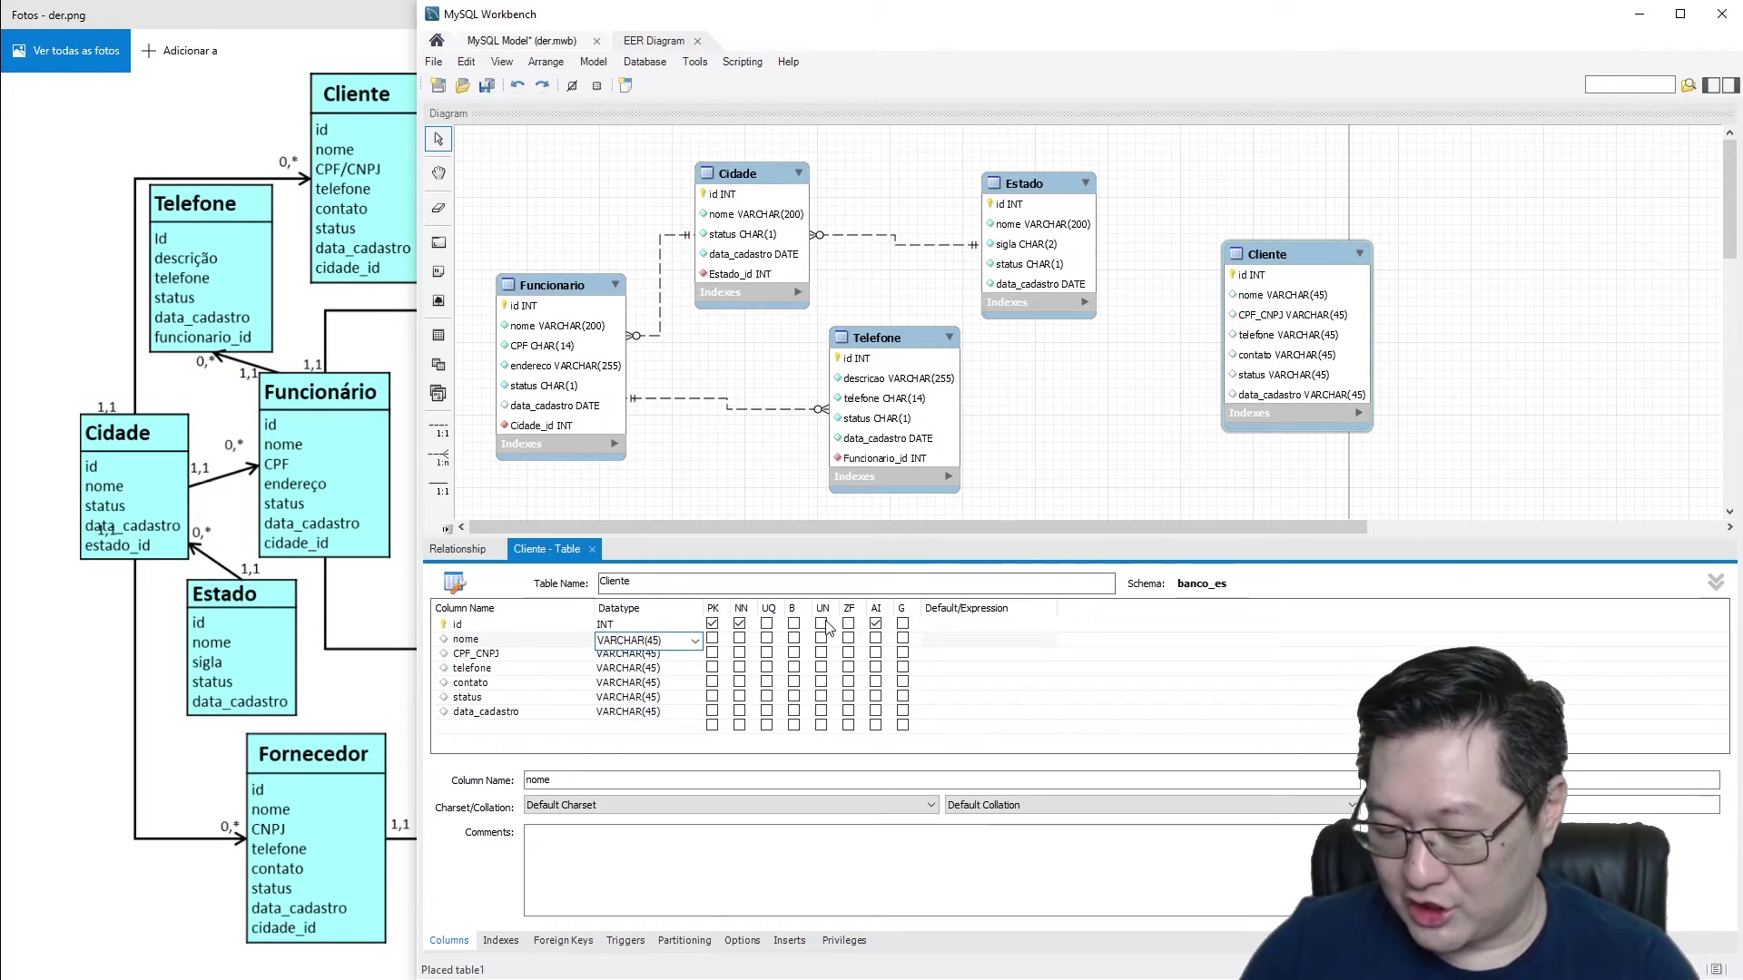
{"action": "key", "text": "BackSpace"}
{"action": "type", "text": "2"}
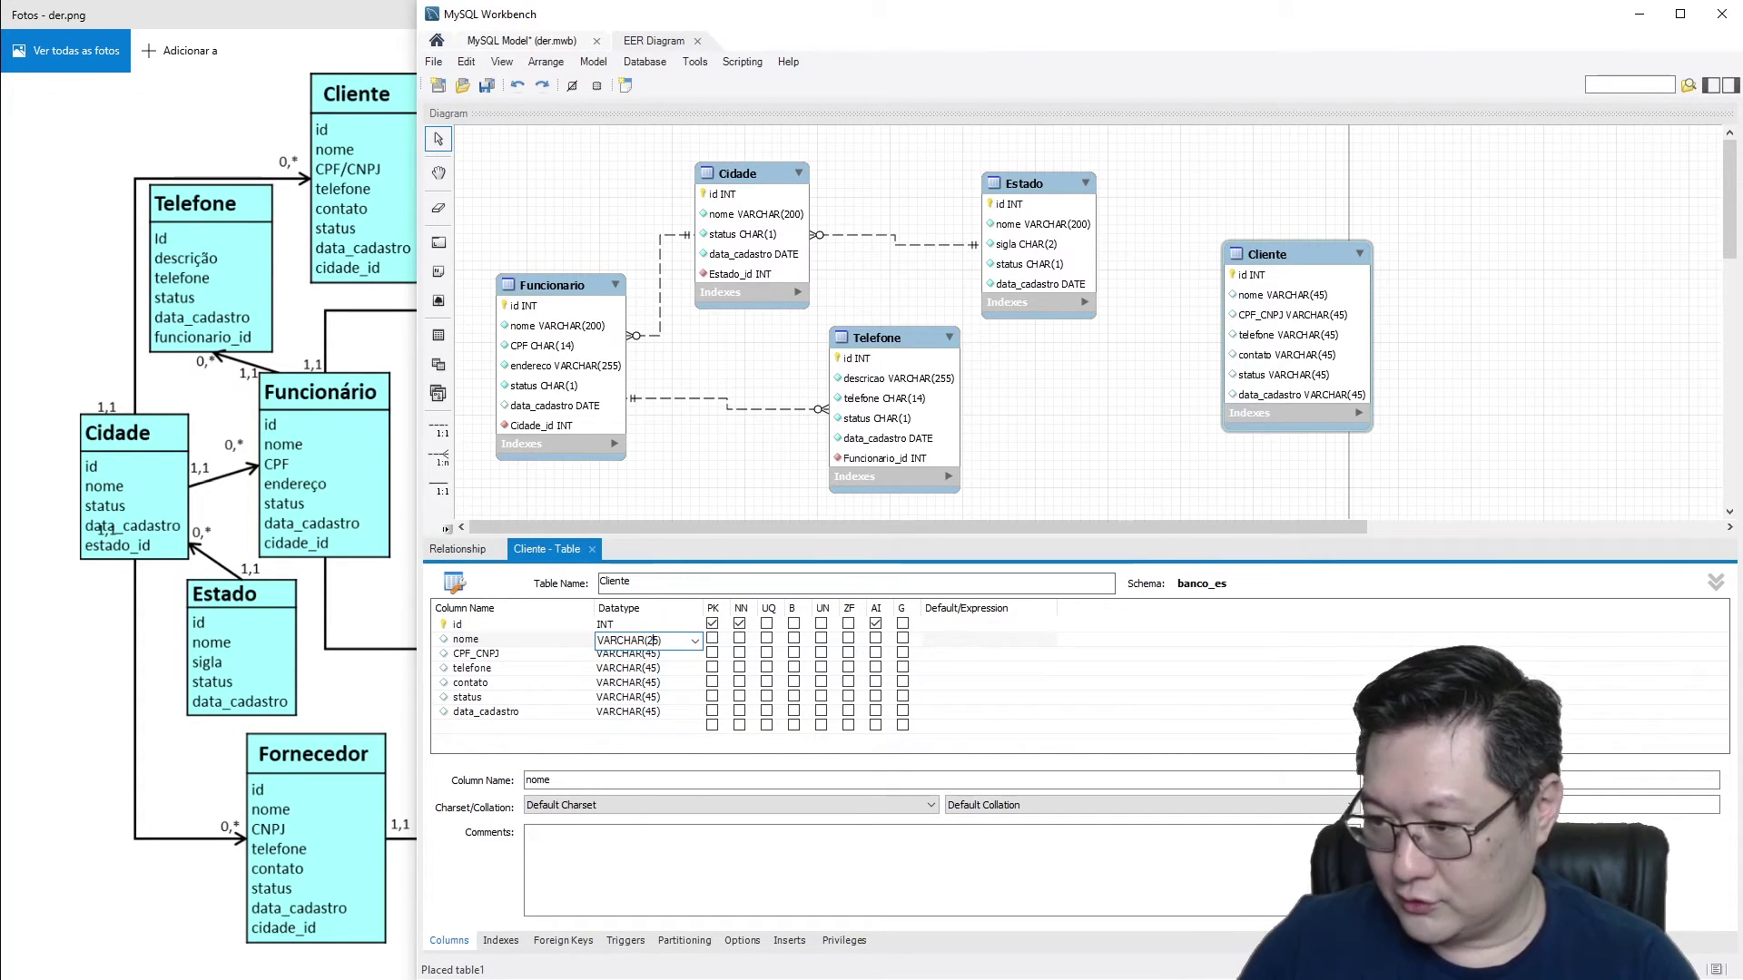
{"action": "type", "text": "00"}
{"action": "key", "text": "Delete"}
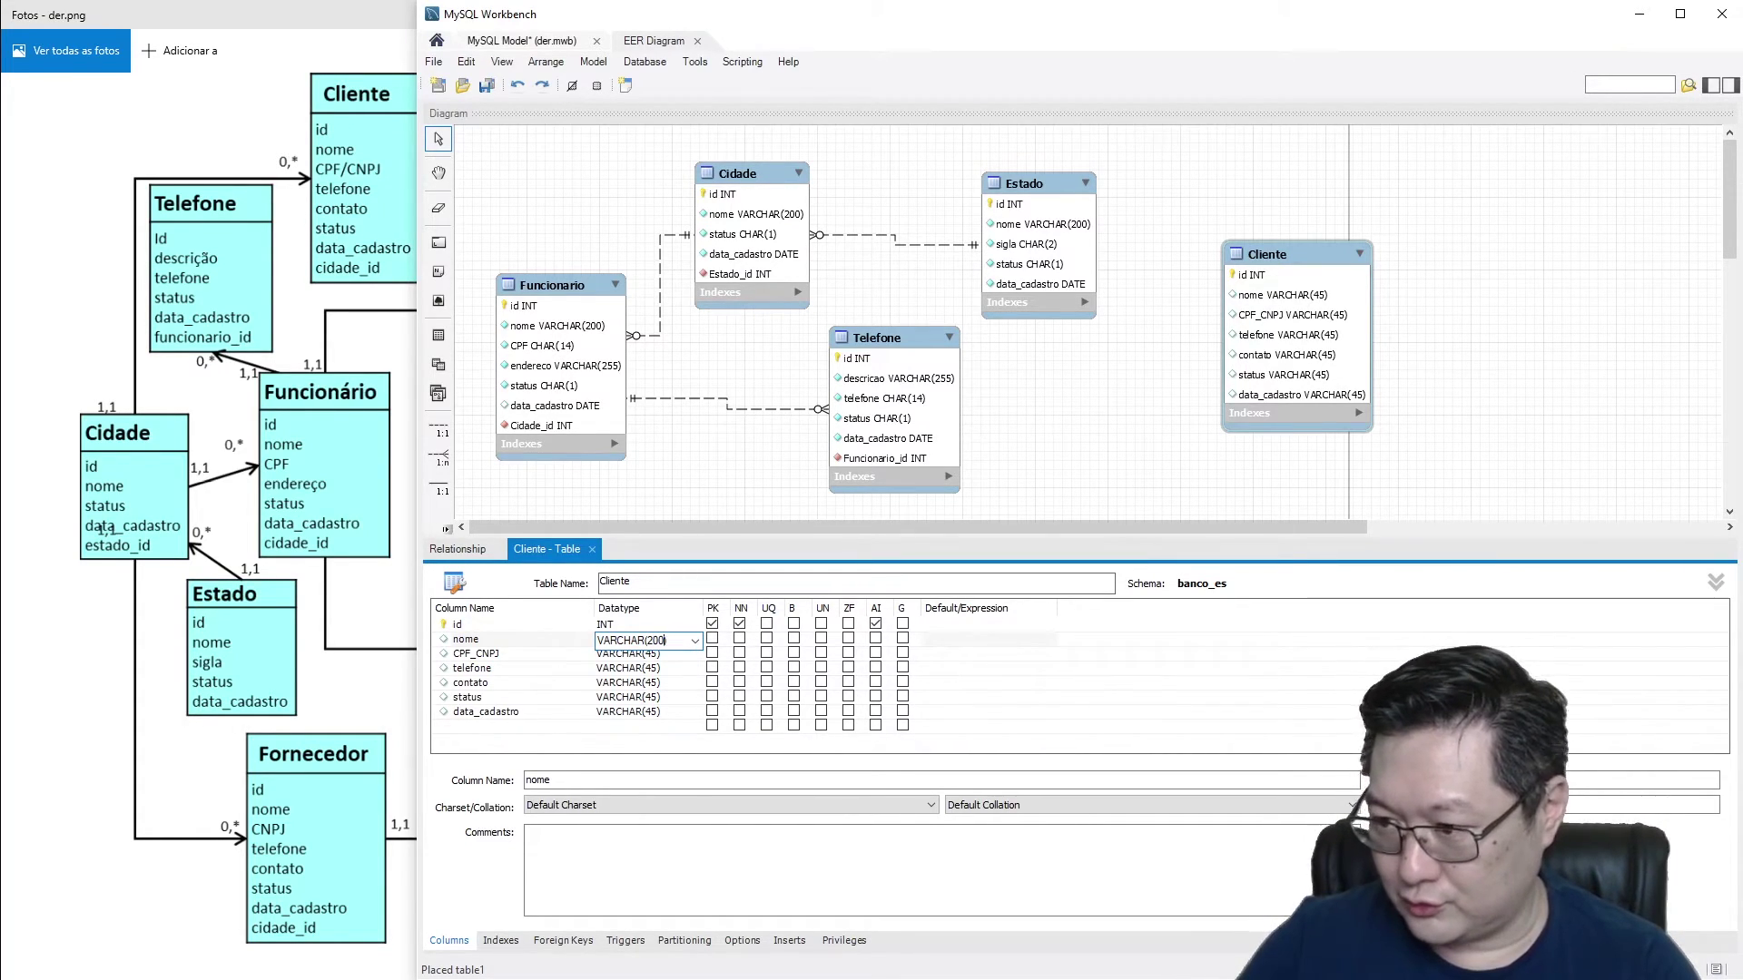
{"action": "left_click", "coordinate": [739, 638]}
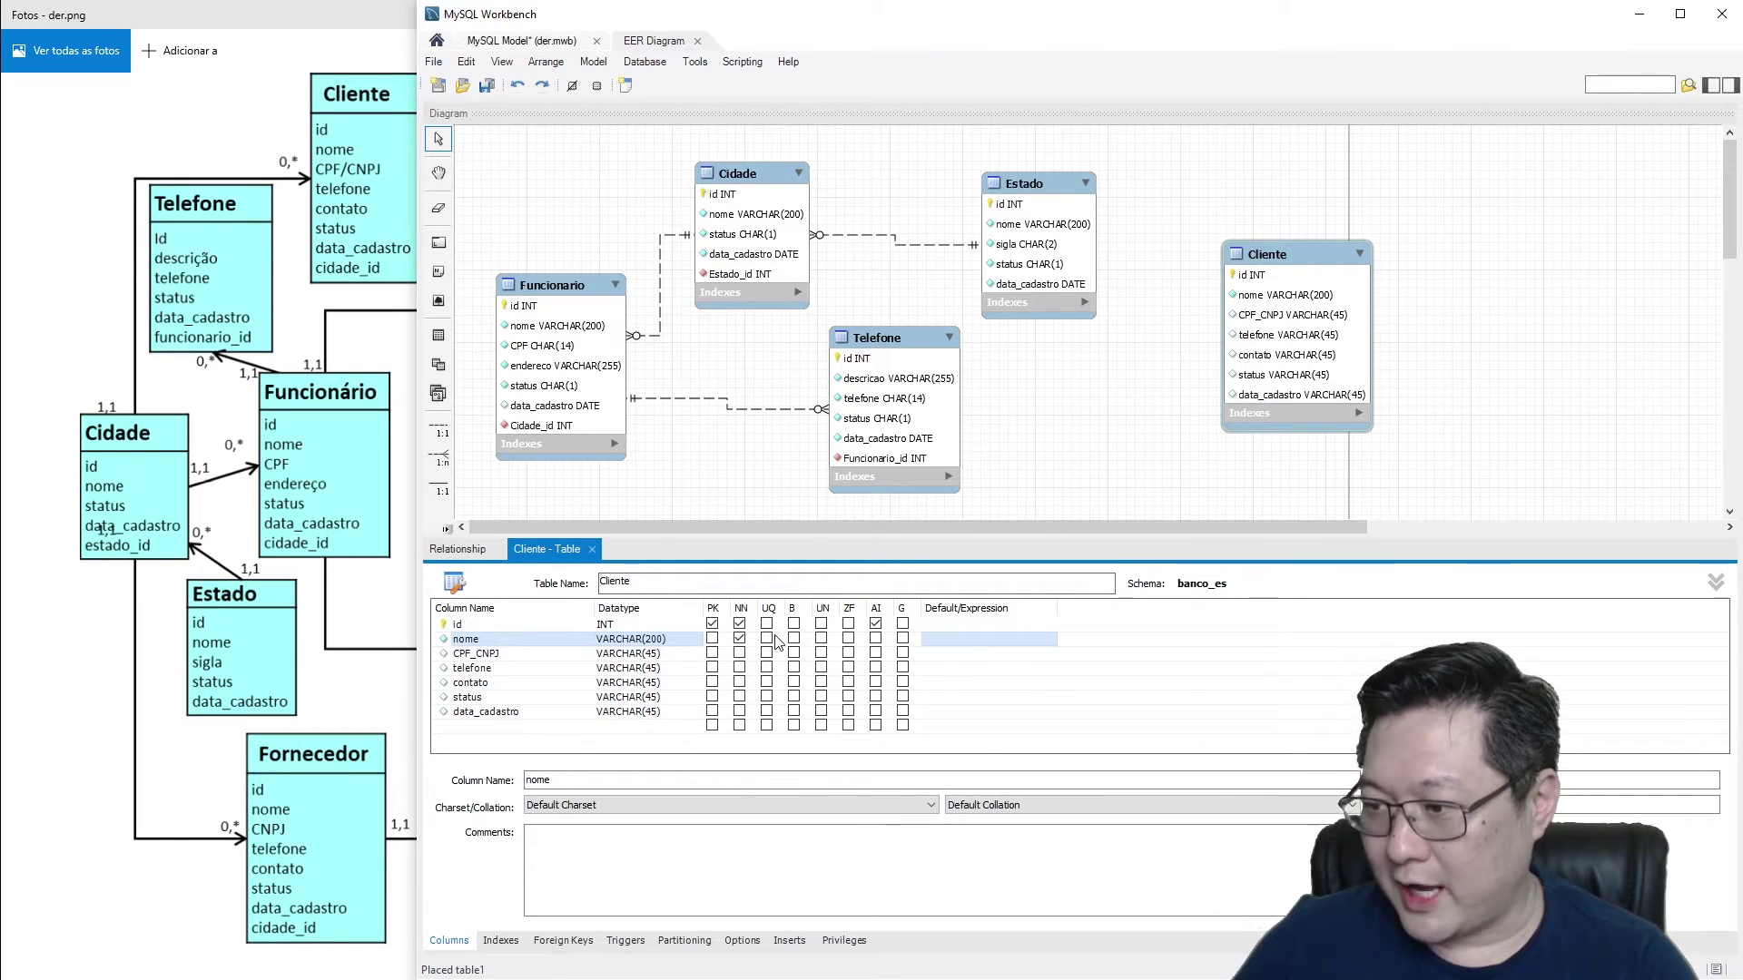
Step: Set the Cliente table's CPF_CNPJ column to VARCHAR(18), not null and unique
{"action": "left_click", "coordinate": [504, 656]}
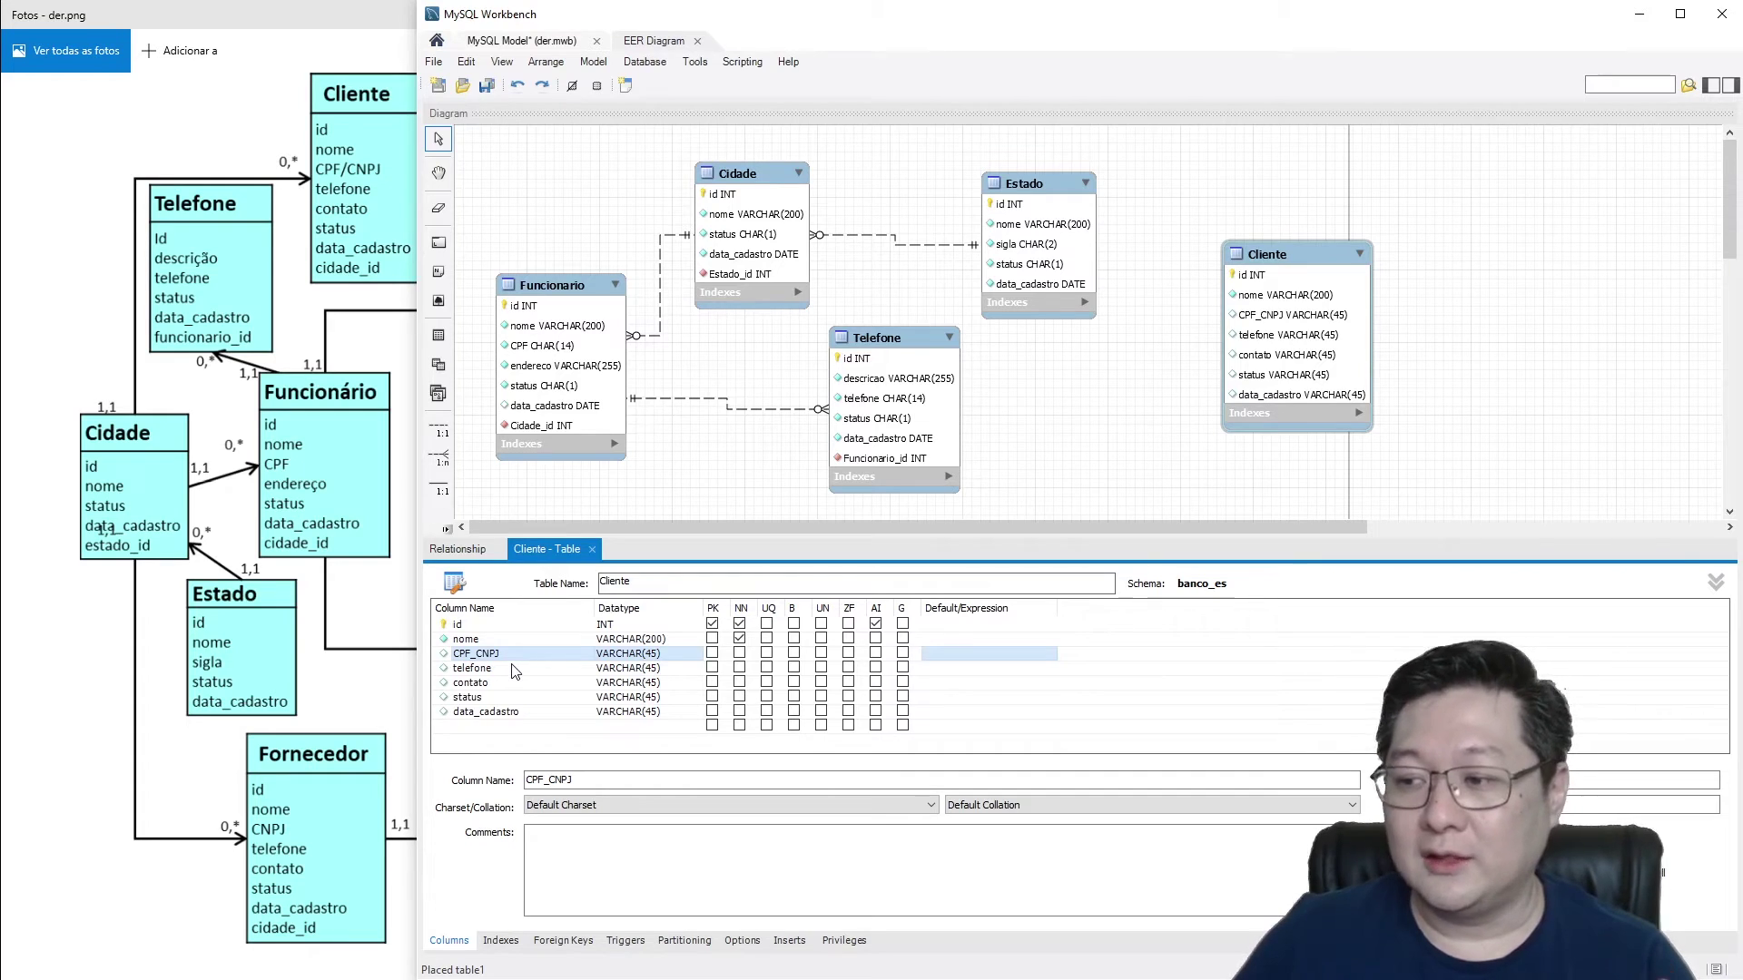
{"action": "double_click", "coordinate": [652, 655]}
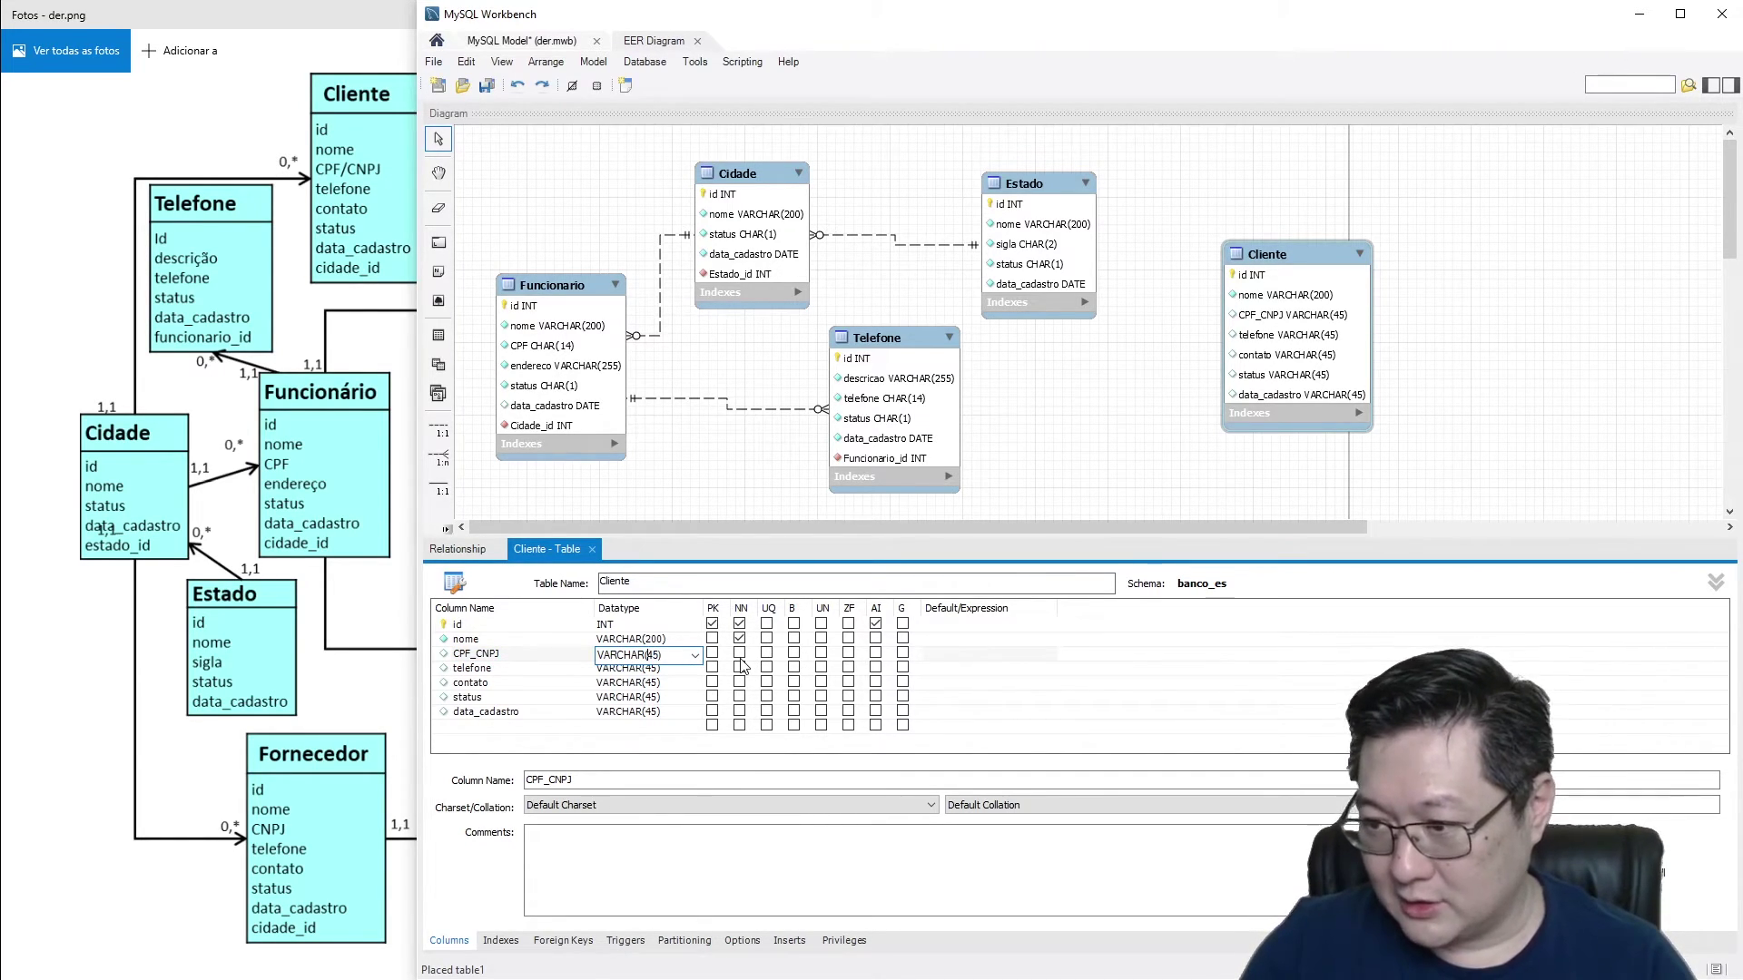
{"action": "key", "text": "Delete"}
{"action": "type", "text": "18"}
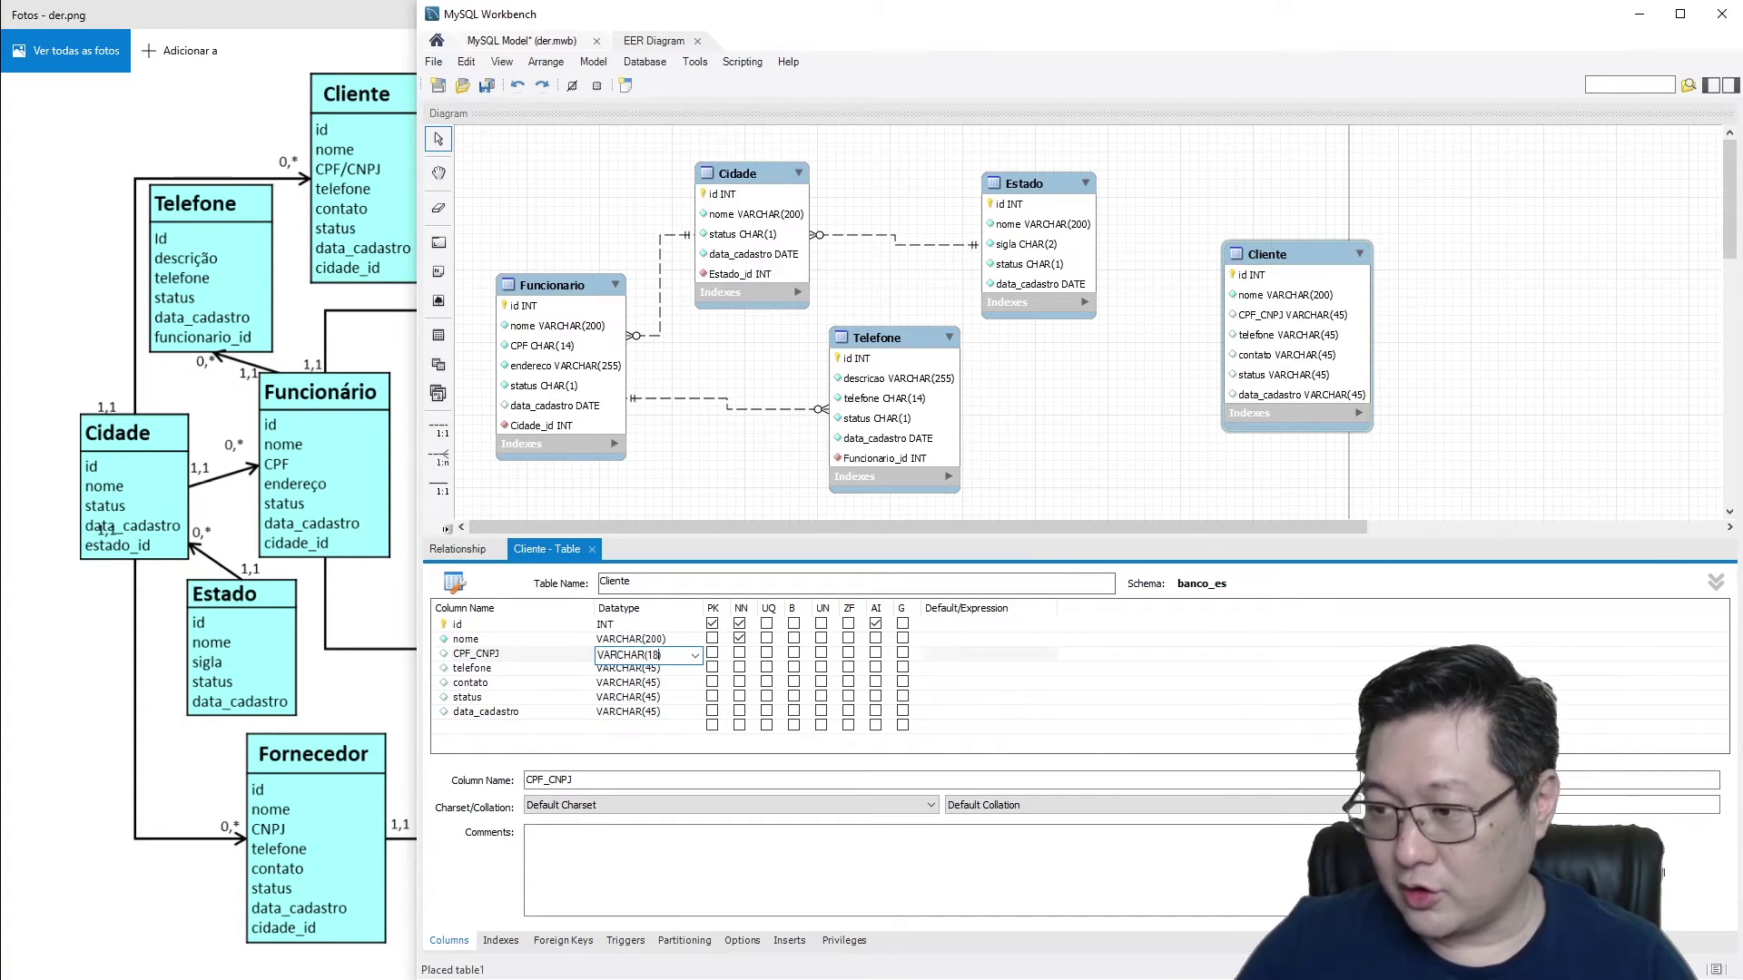
{"action": "left_click", "coordinate": [622, 737]}
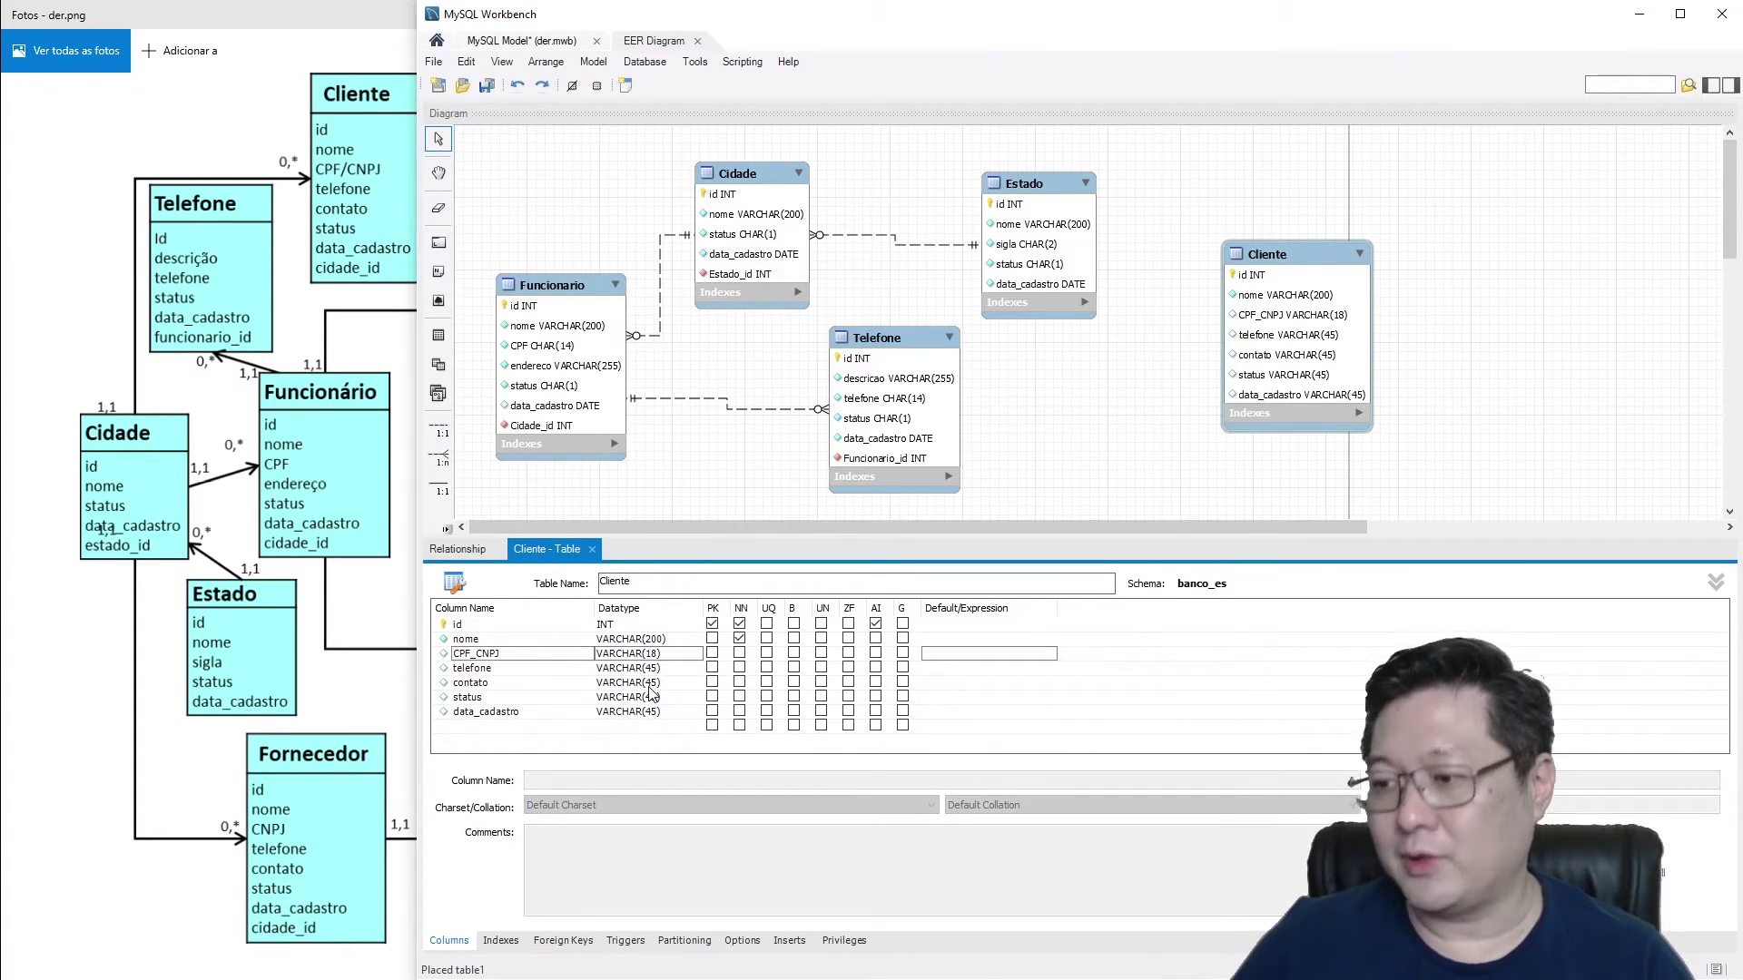
{"action": "left_click", "coordinate": [740, 653]}
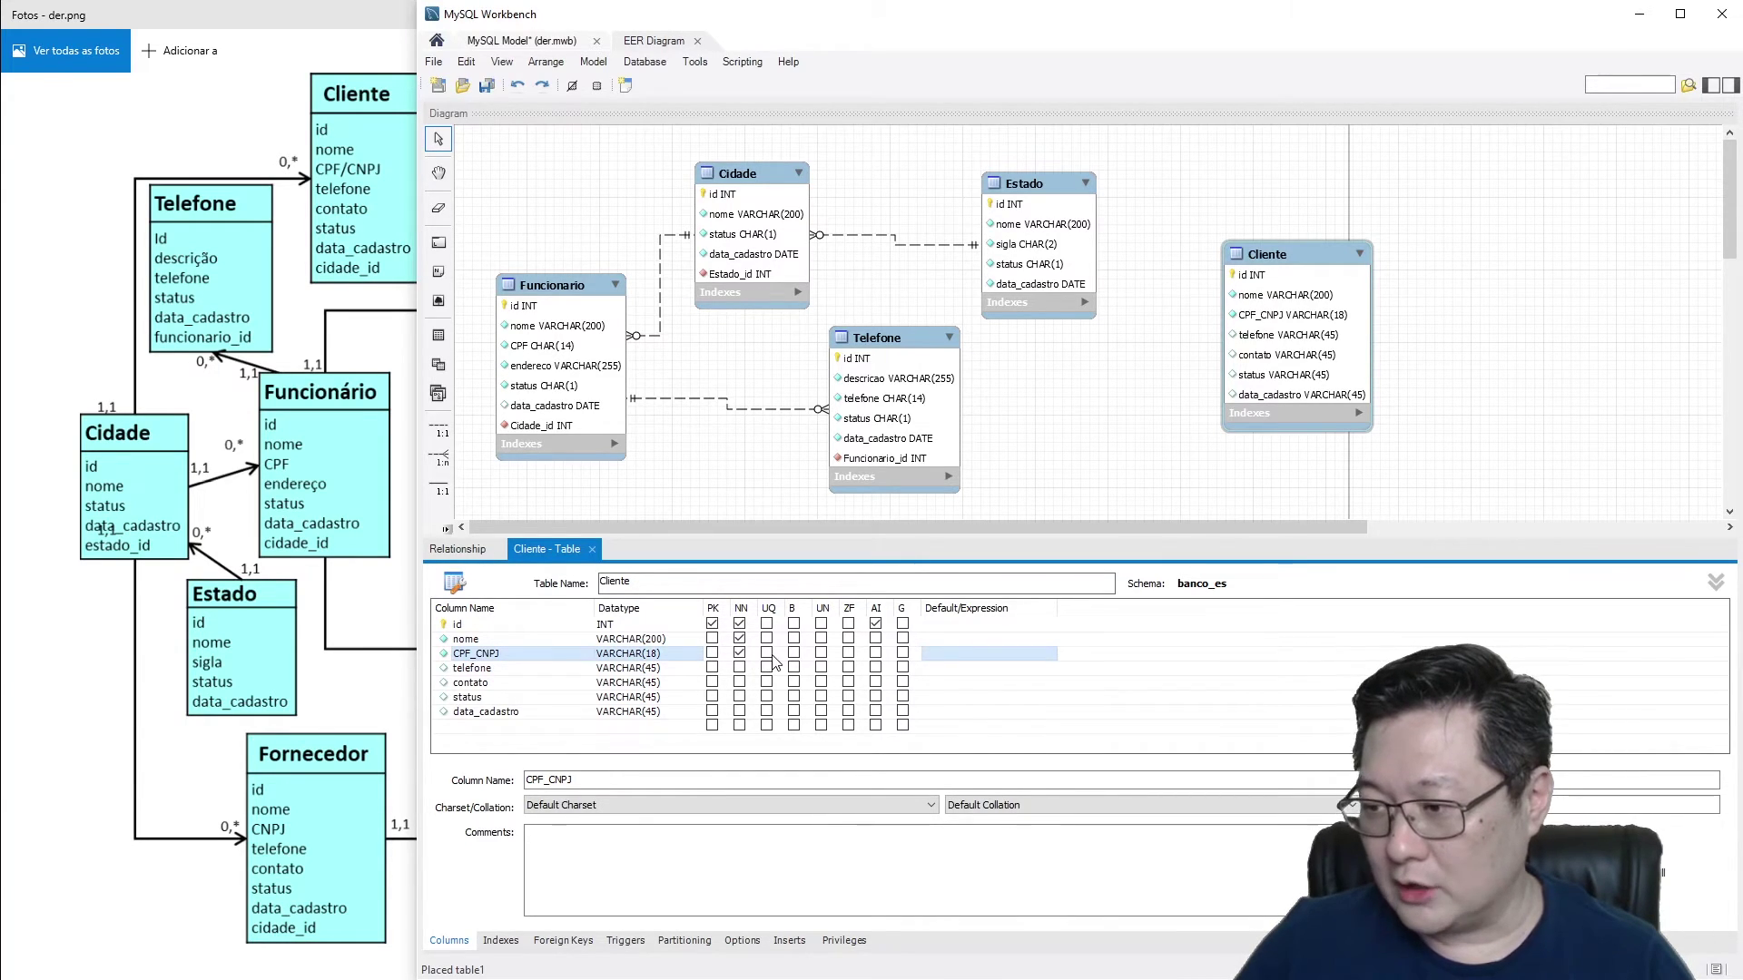
Step: Set the Cliente table's telefone column to CHAR(14) and not null
{"action": "left_click", "coordinate": [524, 669]}
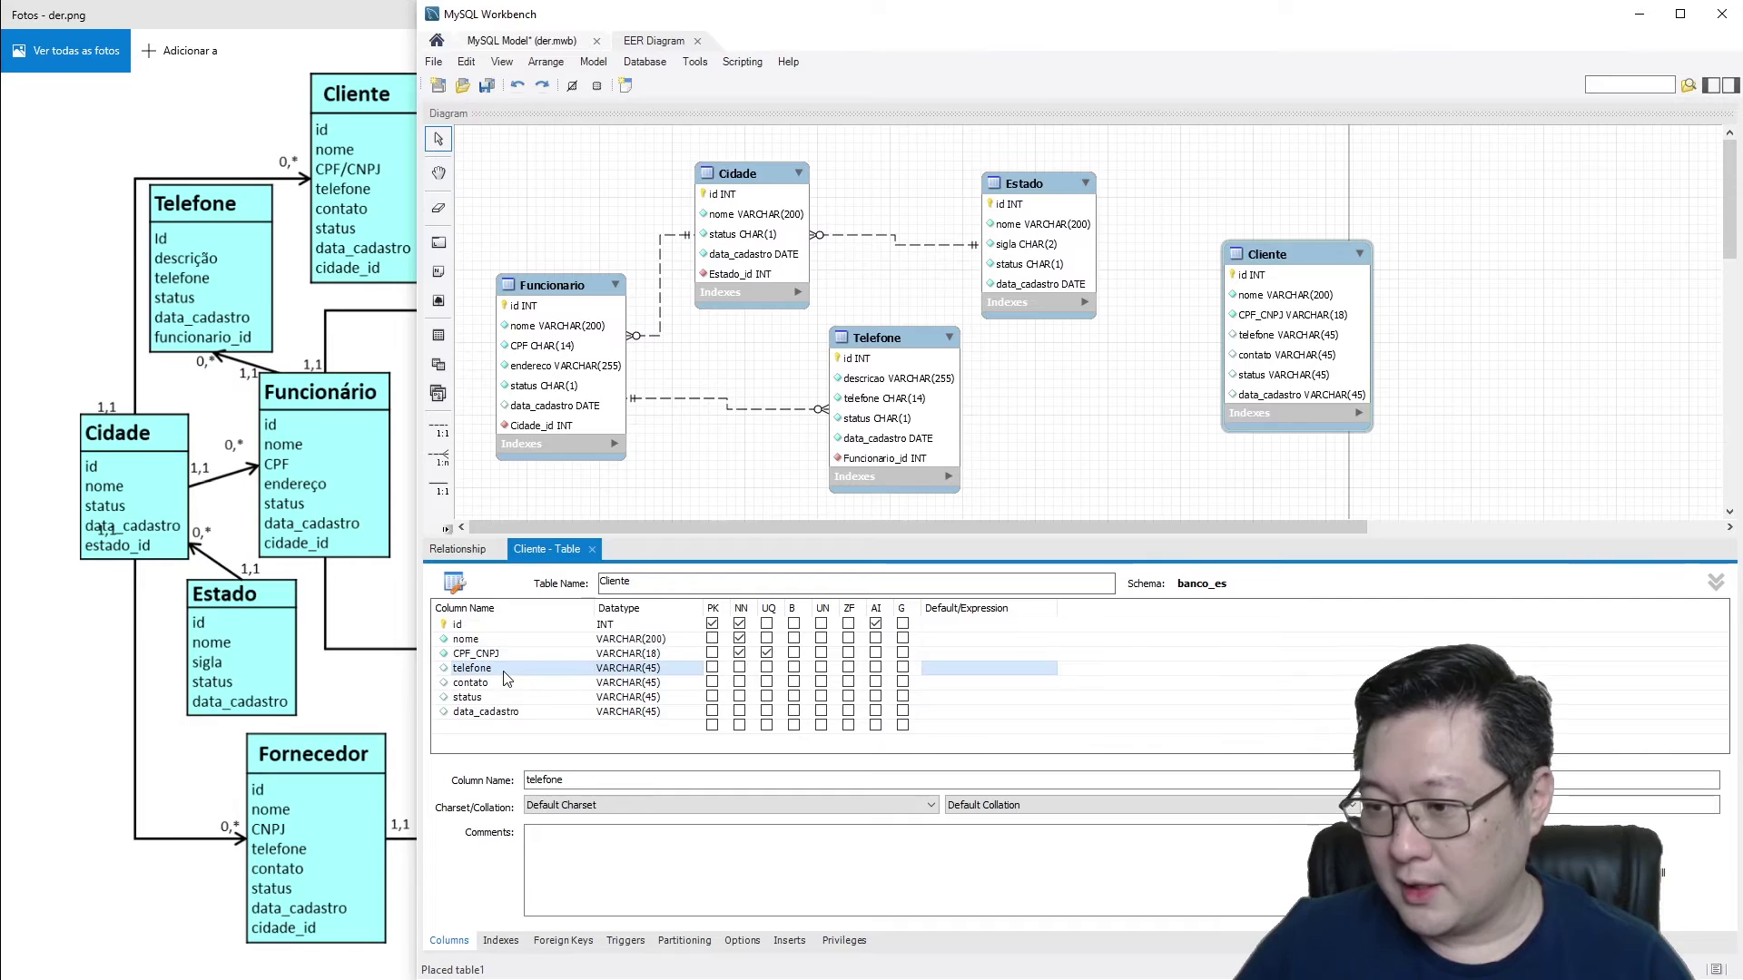
{"action": "left_click", "coordinate": [635, 670]}
{"action": "left_click", "coordinate": [649, 669]}
{"action": "left_click", "coordinate": [614, 669]}
{"action": "key", "text": "BackSpace"}
{"action": "key", "text": "BackSpace"}
{"action": "key", "text": "BackSpace"}
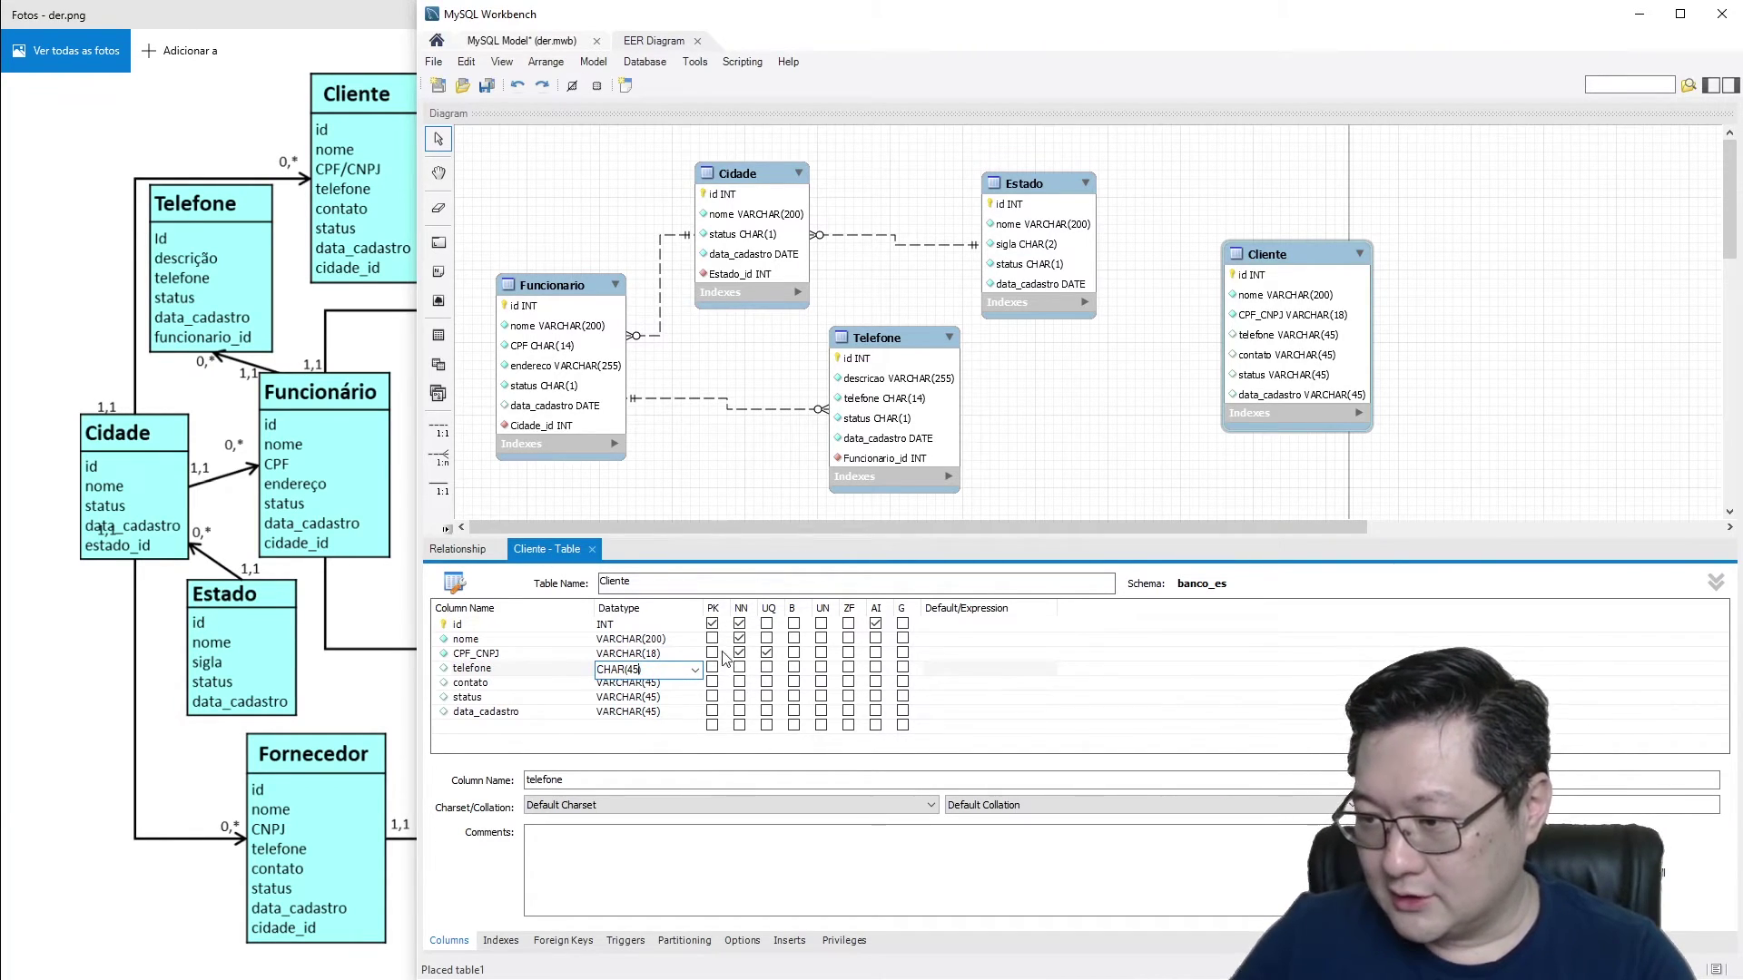
{"action": "key", "text": "End"}
{"action": "key", "text": "Left"}
{"action": "key", "text": "BackSpace"}
{"action": "key", "text": "BackSpace"}
{"action": "type", "text": "14"}
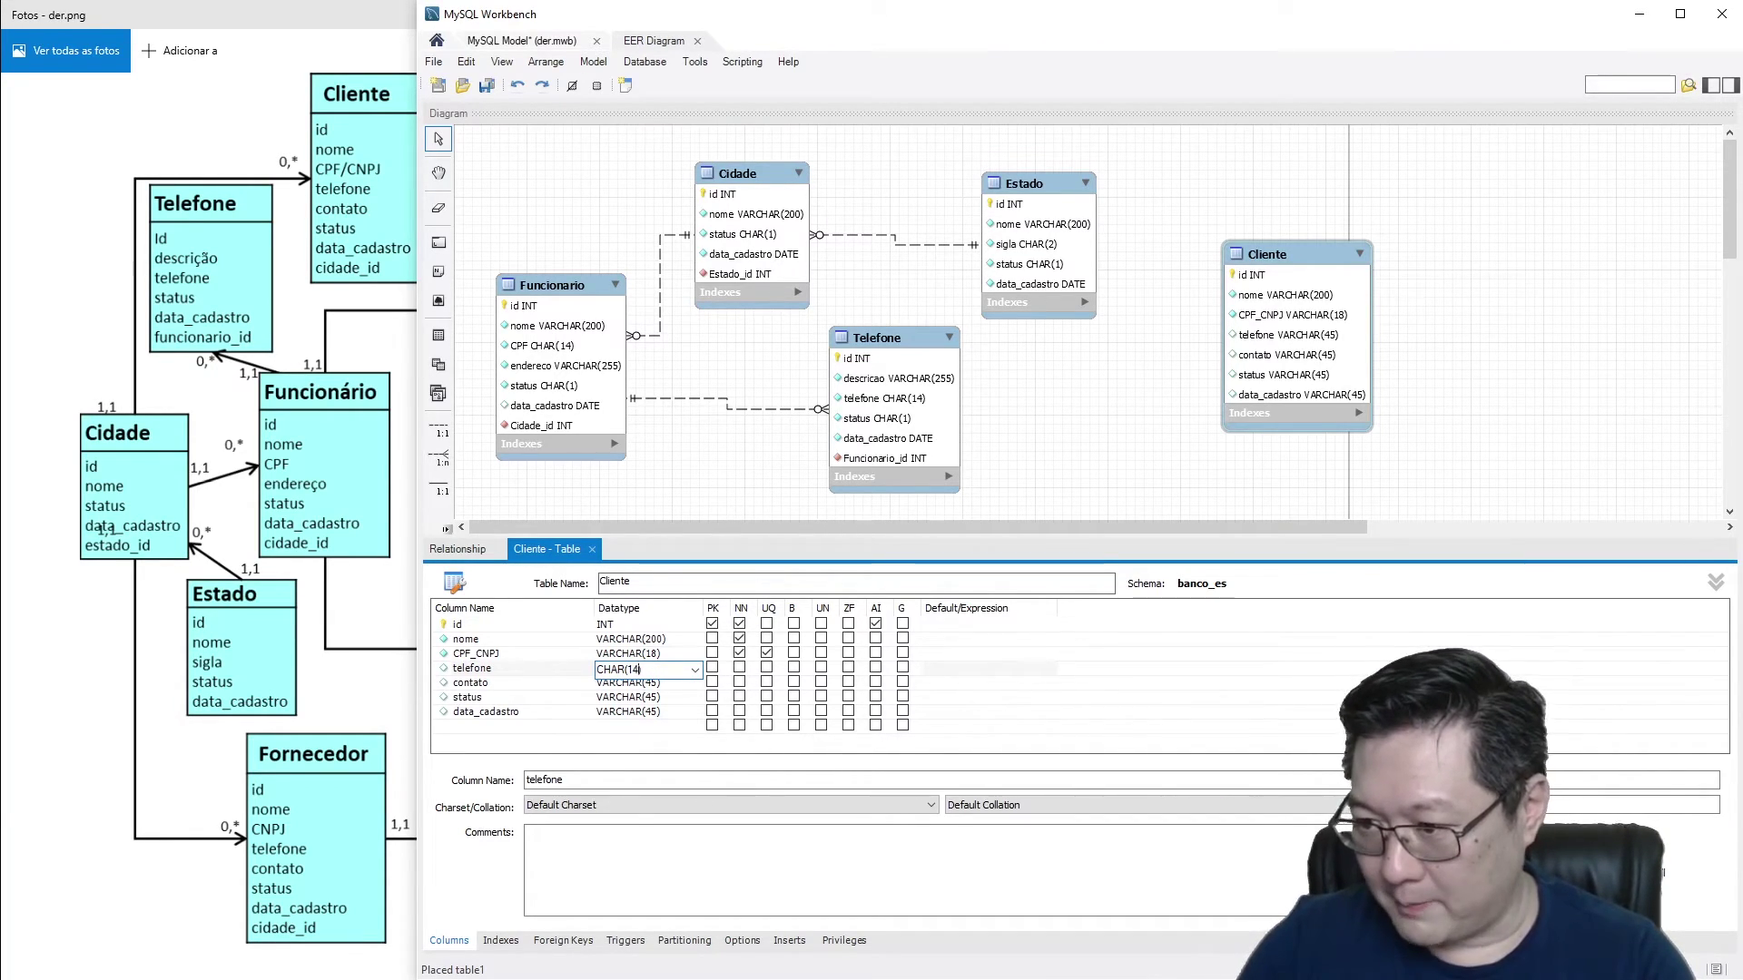
{"action": "left_click", "coordinate": [739, 667]}
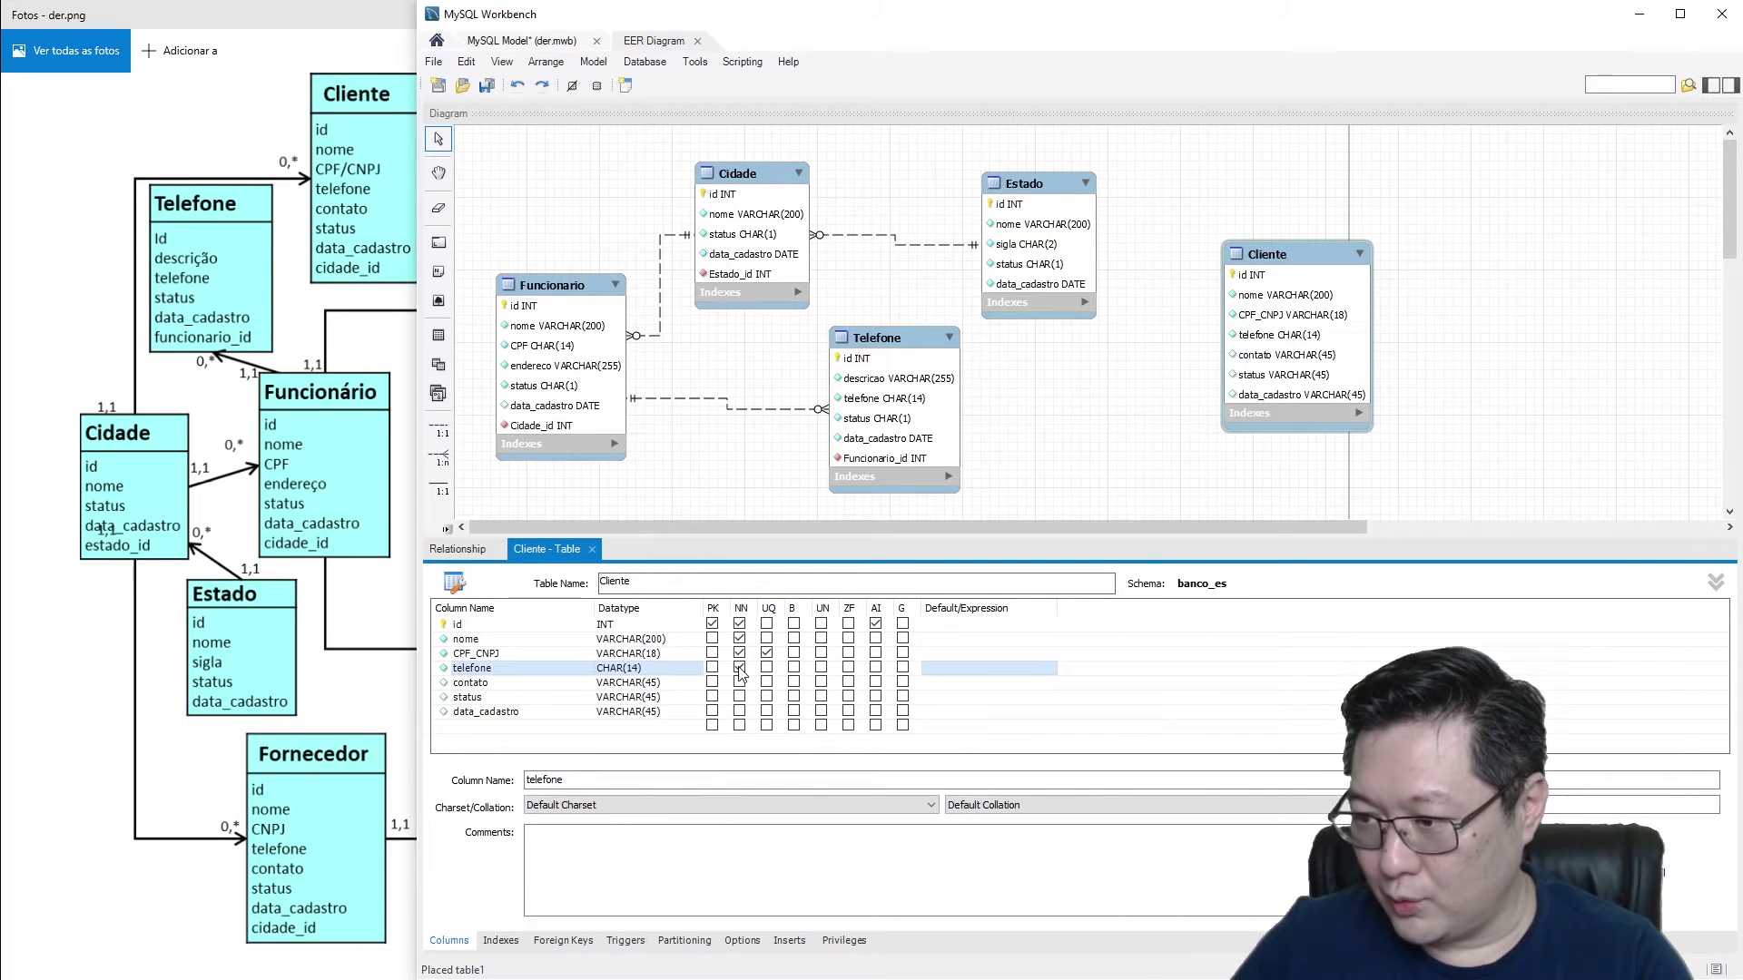
Step: Set the datatype of the Cliente table's contato column to VARCHAR(100)
{"action": "left_click", "coordinate": [514, 683]}
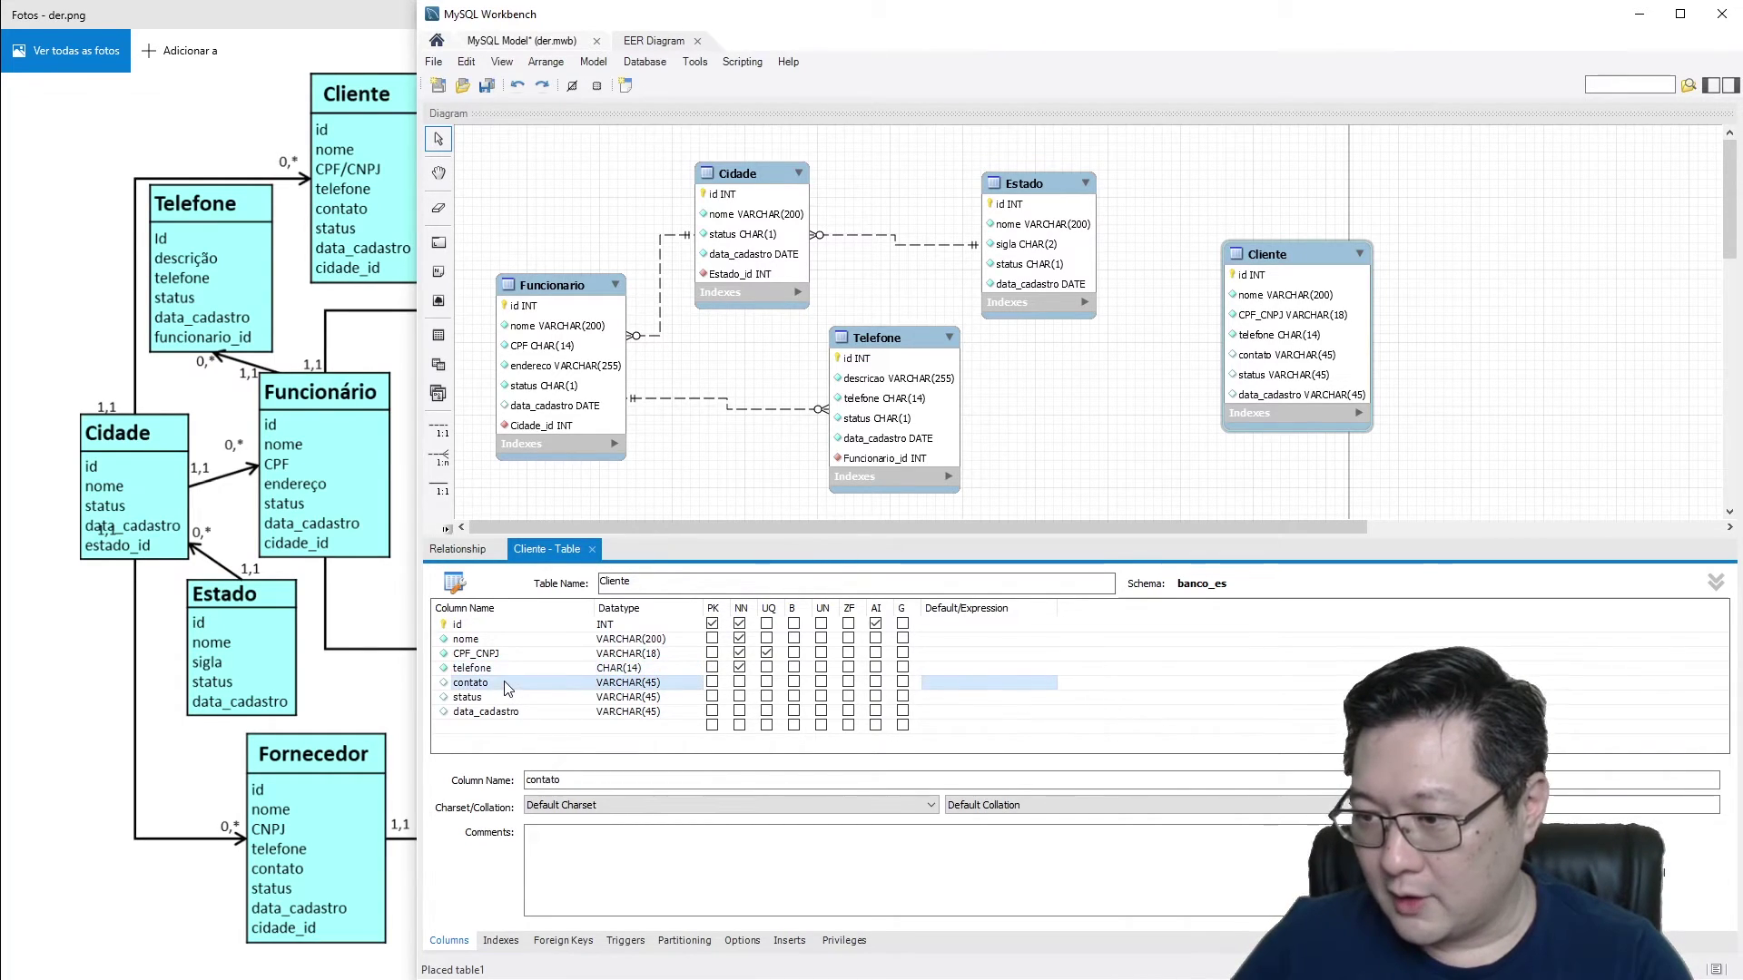
{"action": "left_click", "coordinate": [649, 684]}
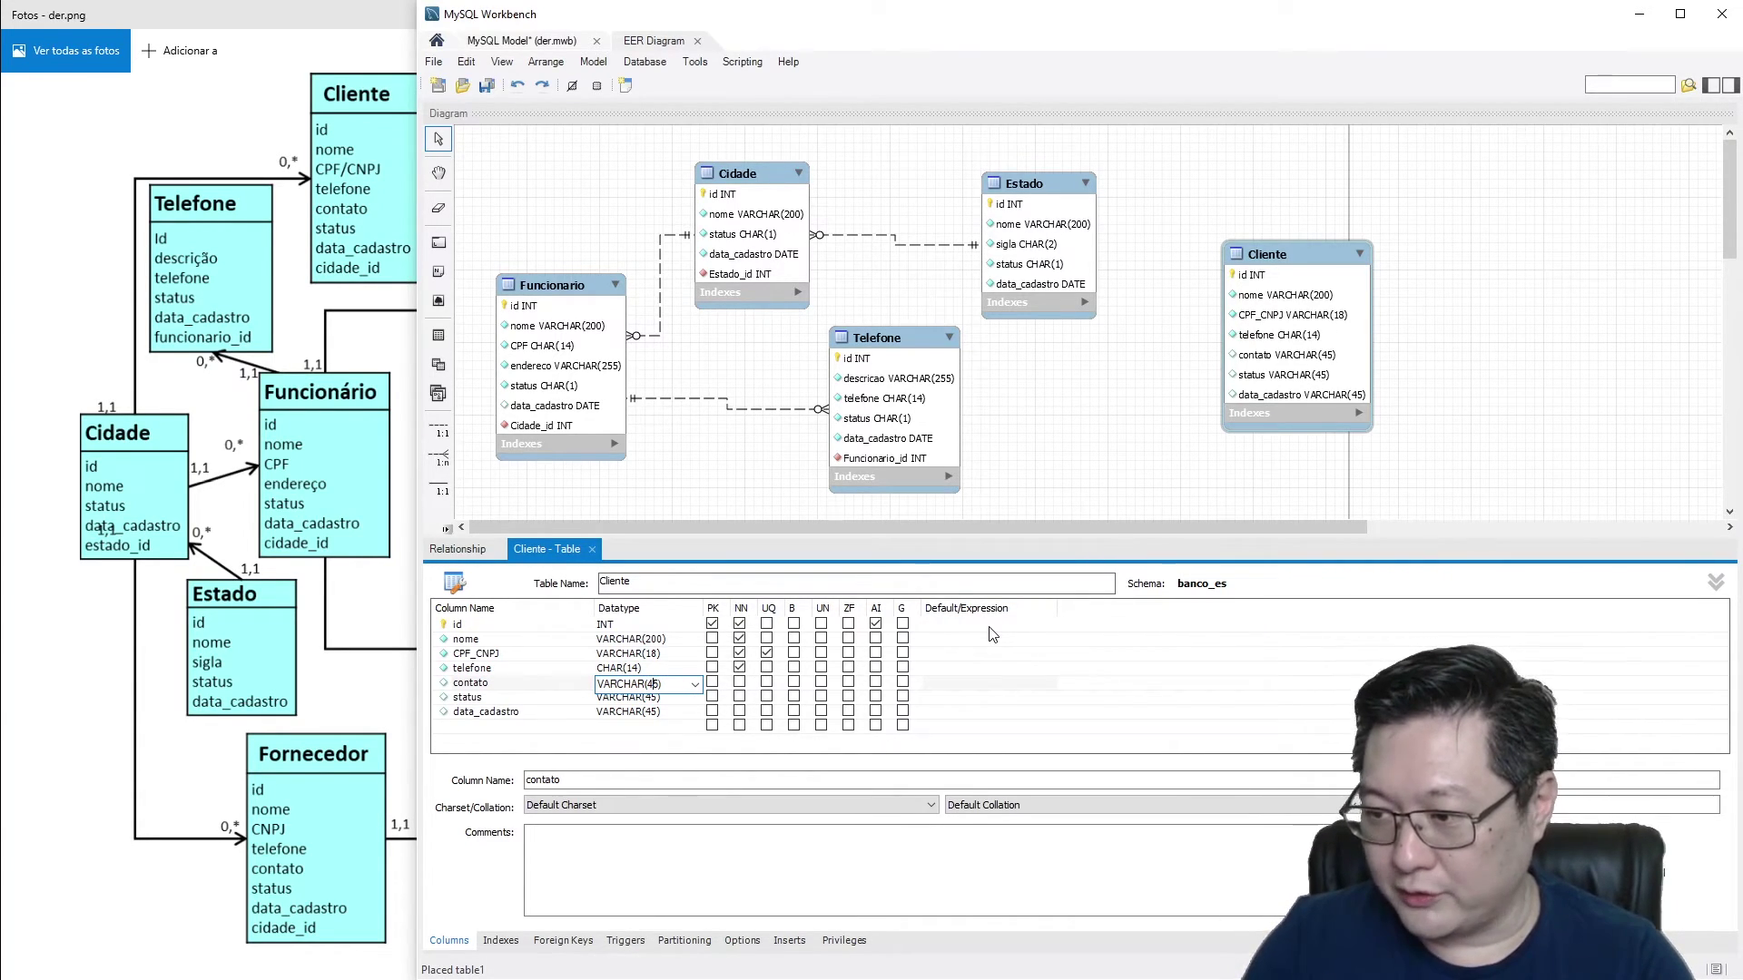
{"action": "key", "text": "BackSpace"}
{"action": "key", "text": "Delete"}
{"action": "type", "text": "100"}
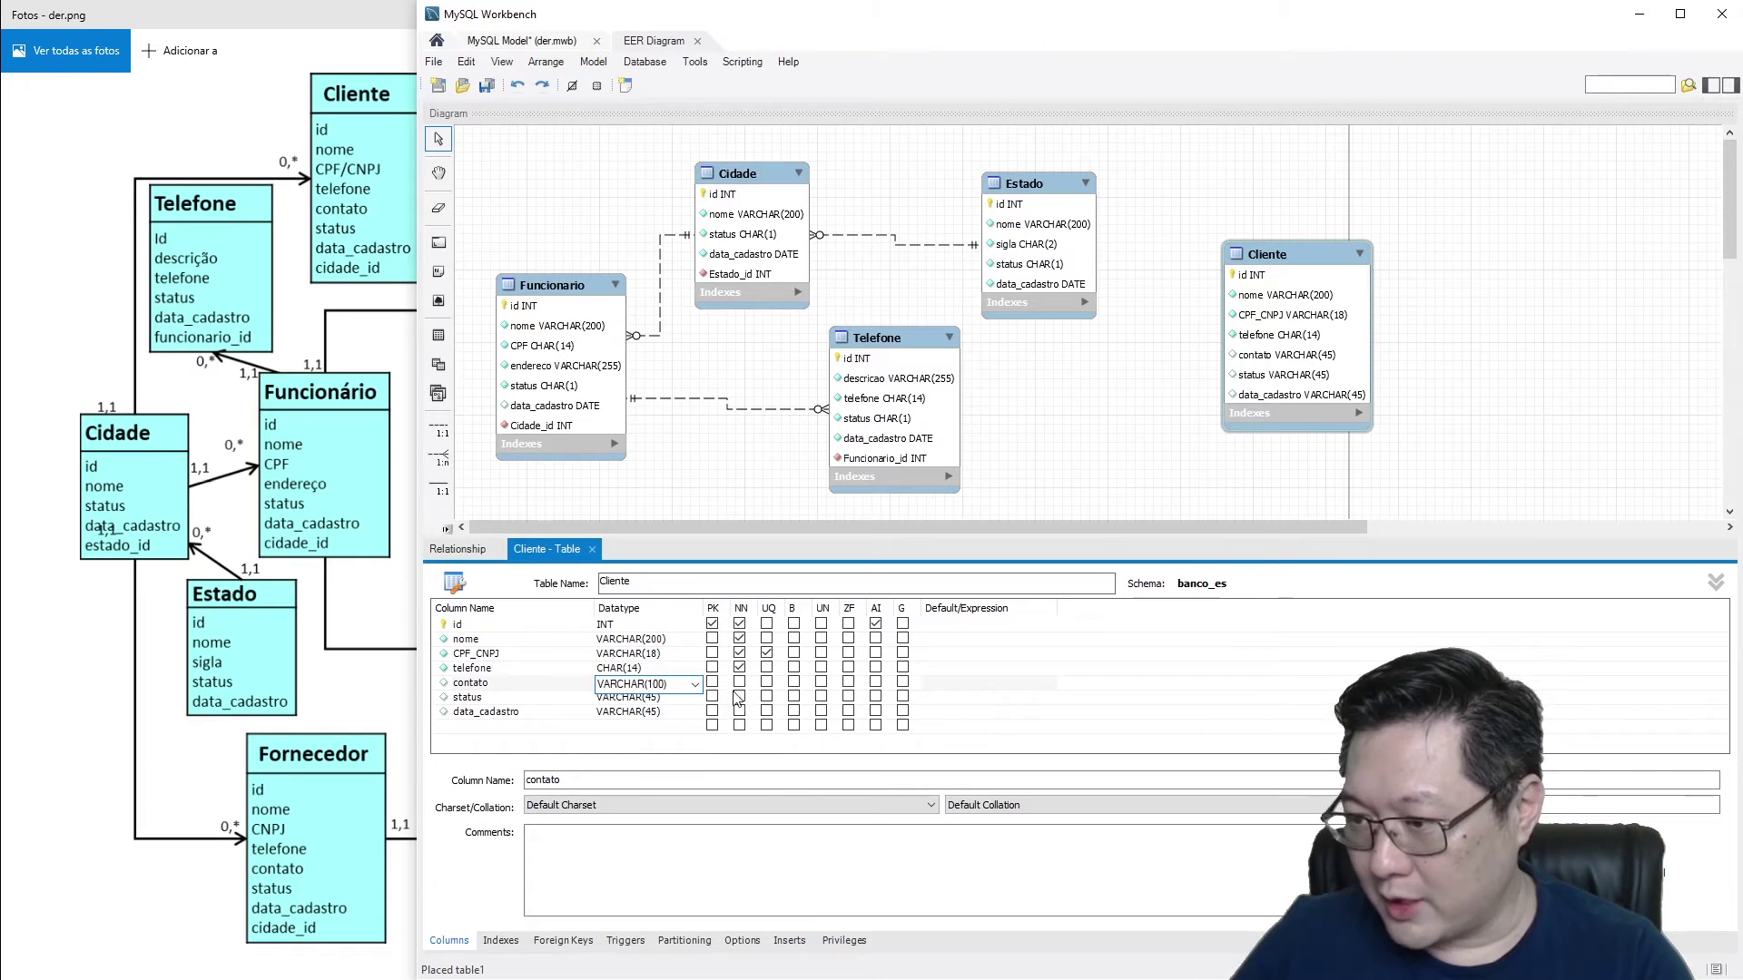
{"action": "left_click", "coordinate": [640, 742]}
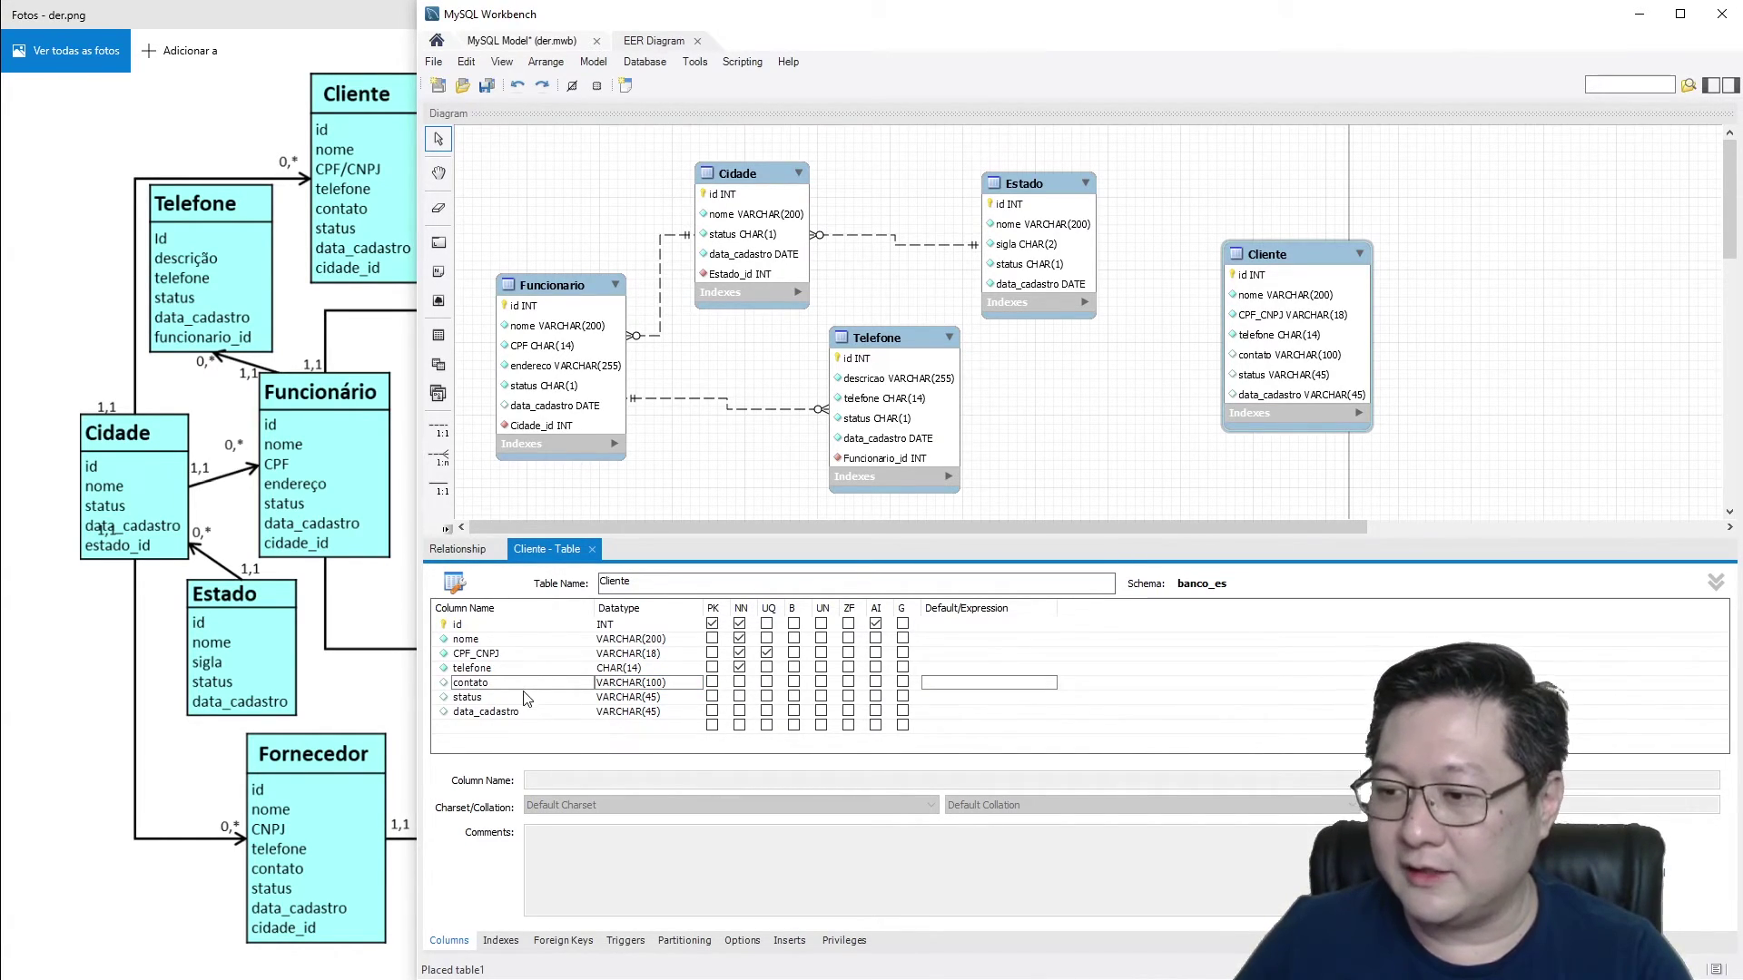
Step: Set the Cliente table's status column to CHAR(1), not null, with the default value 'A'
{"action": "left_click", "coordinate": [594, 699]}
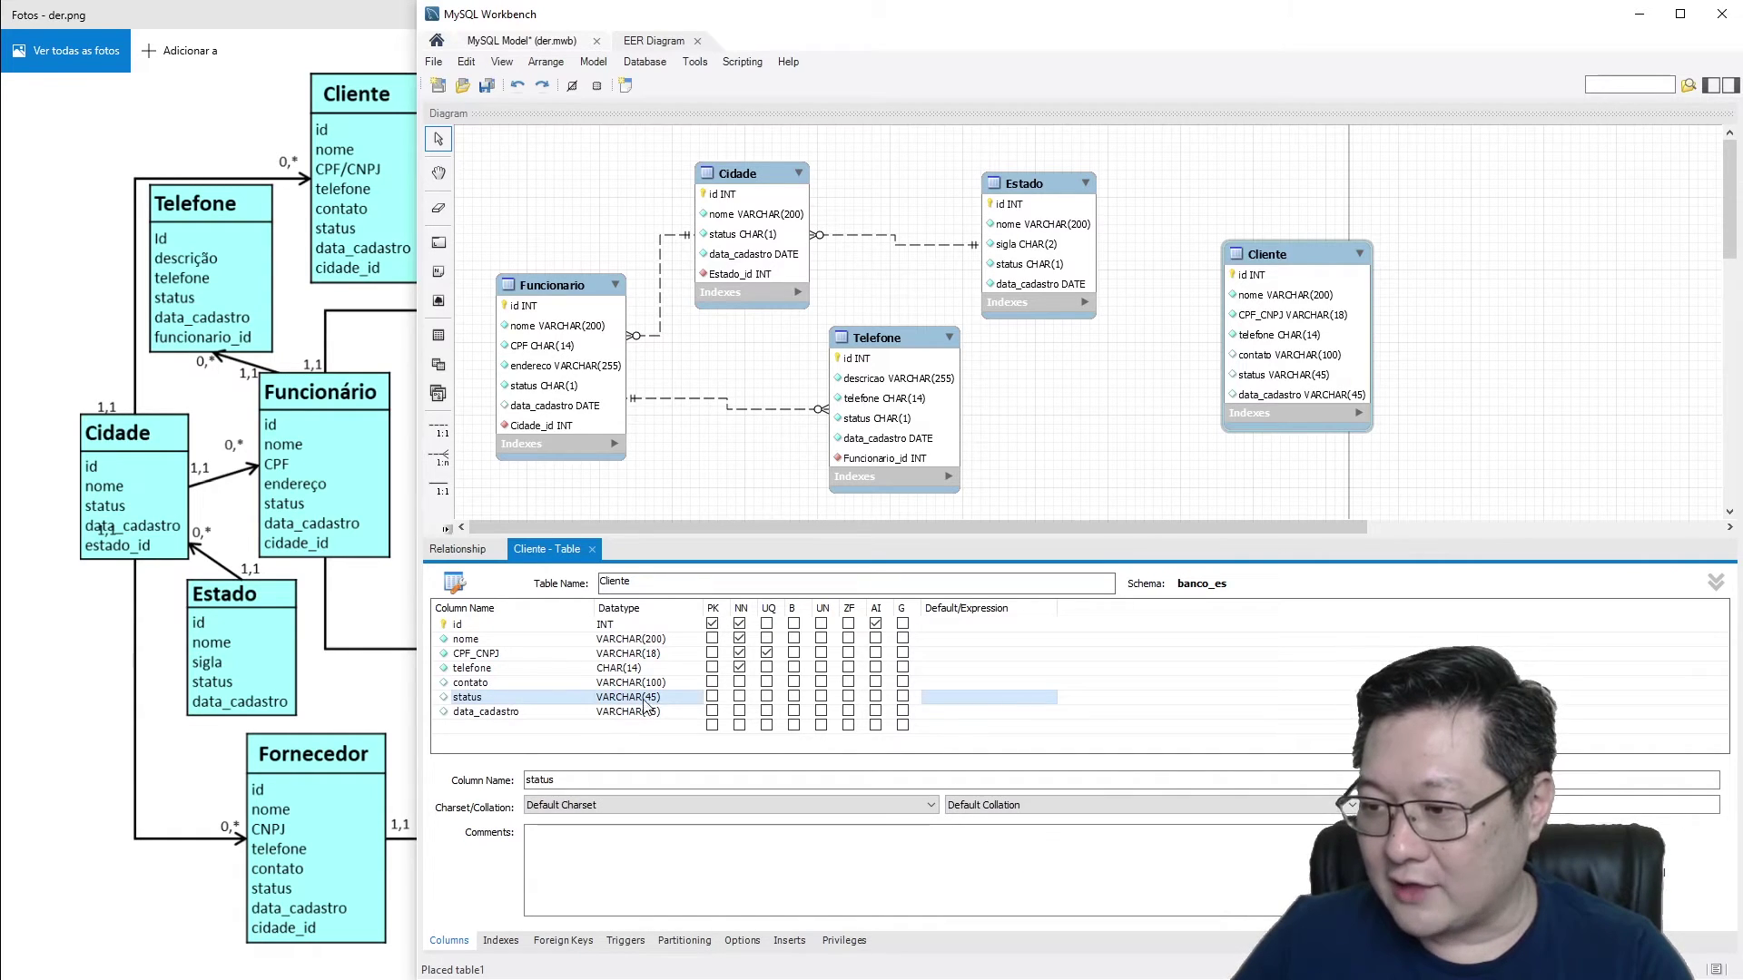
{"action": "left_click", "coordinate": [617, 702]}
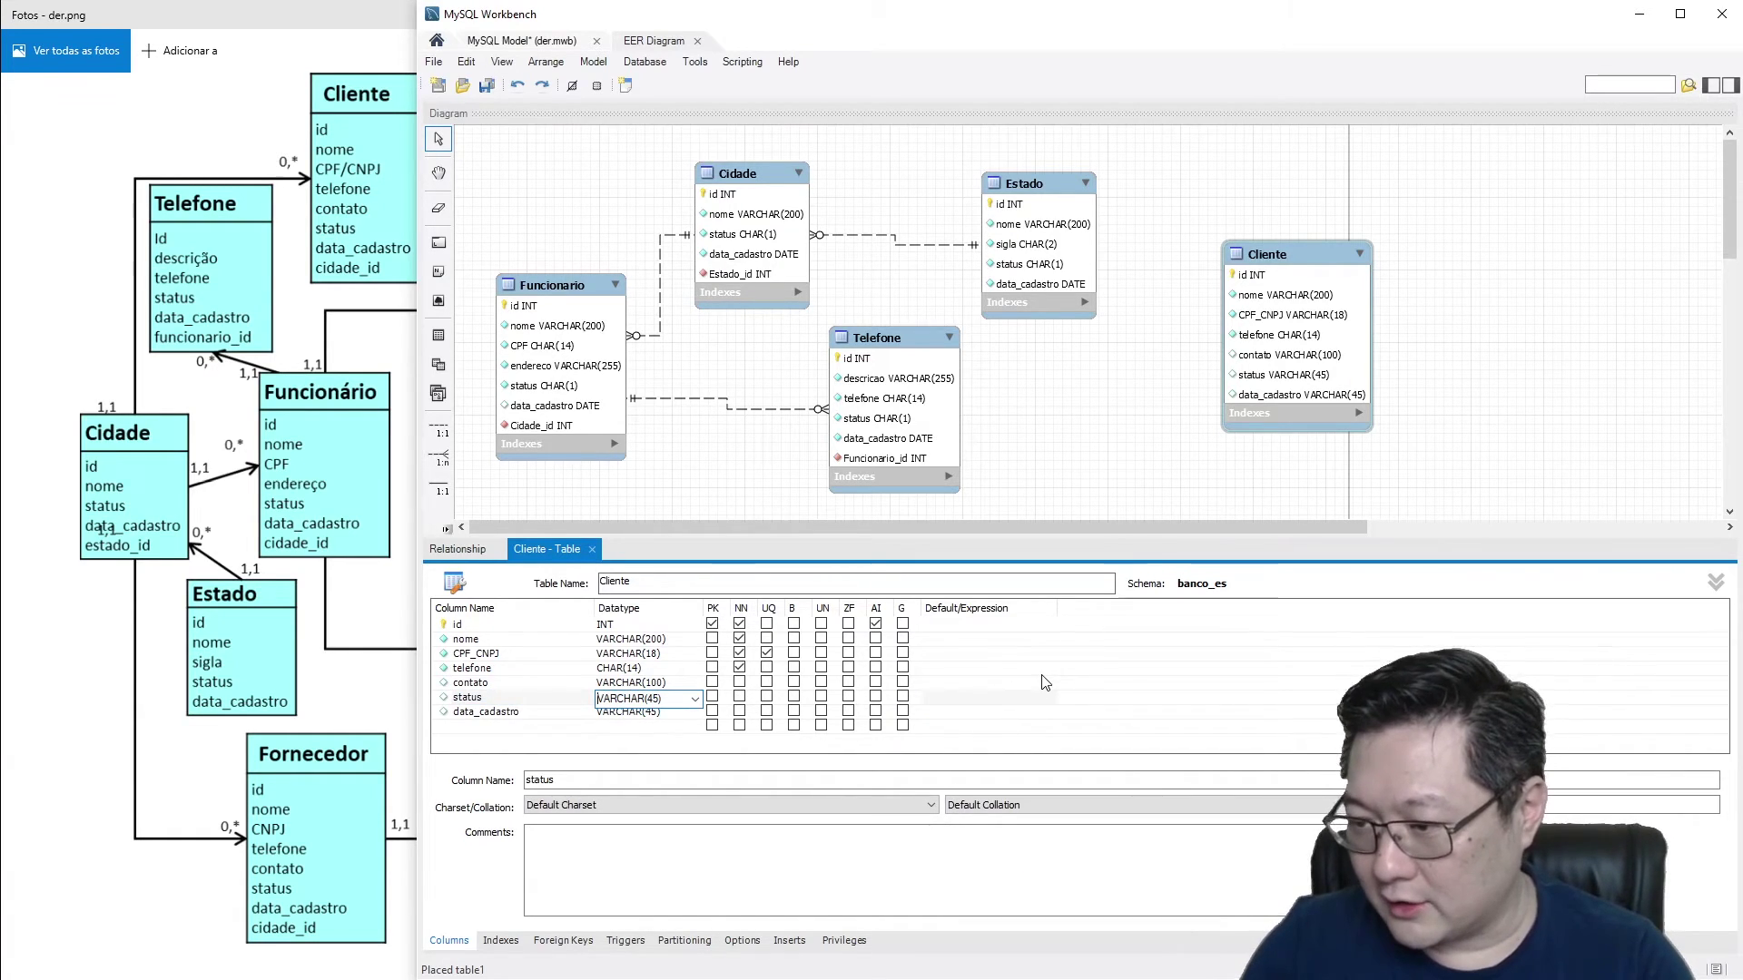
{"action": "key", "text": "Delete"}
{"action": "key", "text": "Right"}
{"action": "key", "text": "Right"}
{"action": "key", "text": "Right"}
{"action": "key", "text": "Right"}
{"action": "key", "text": "Right"}
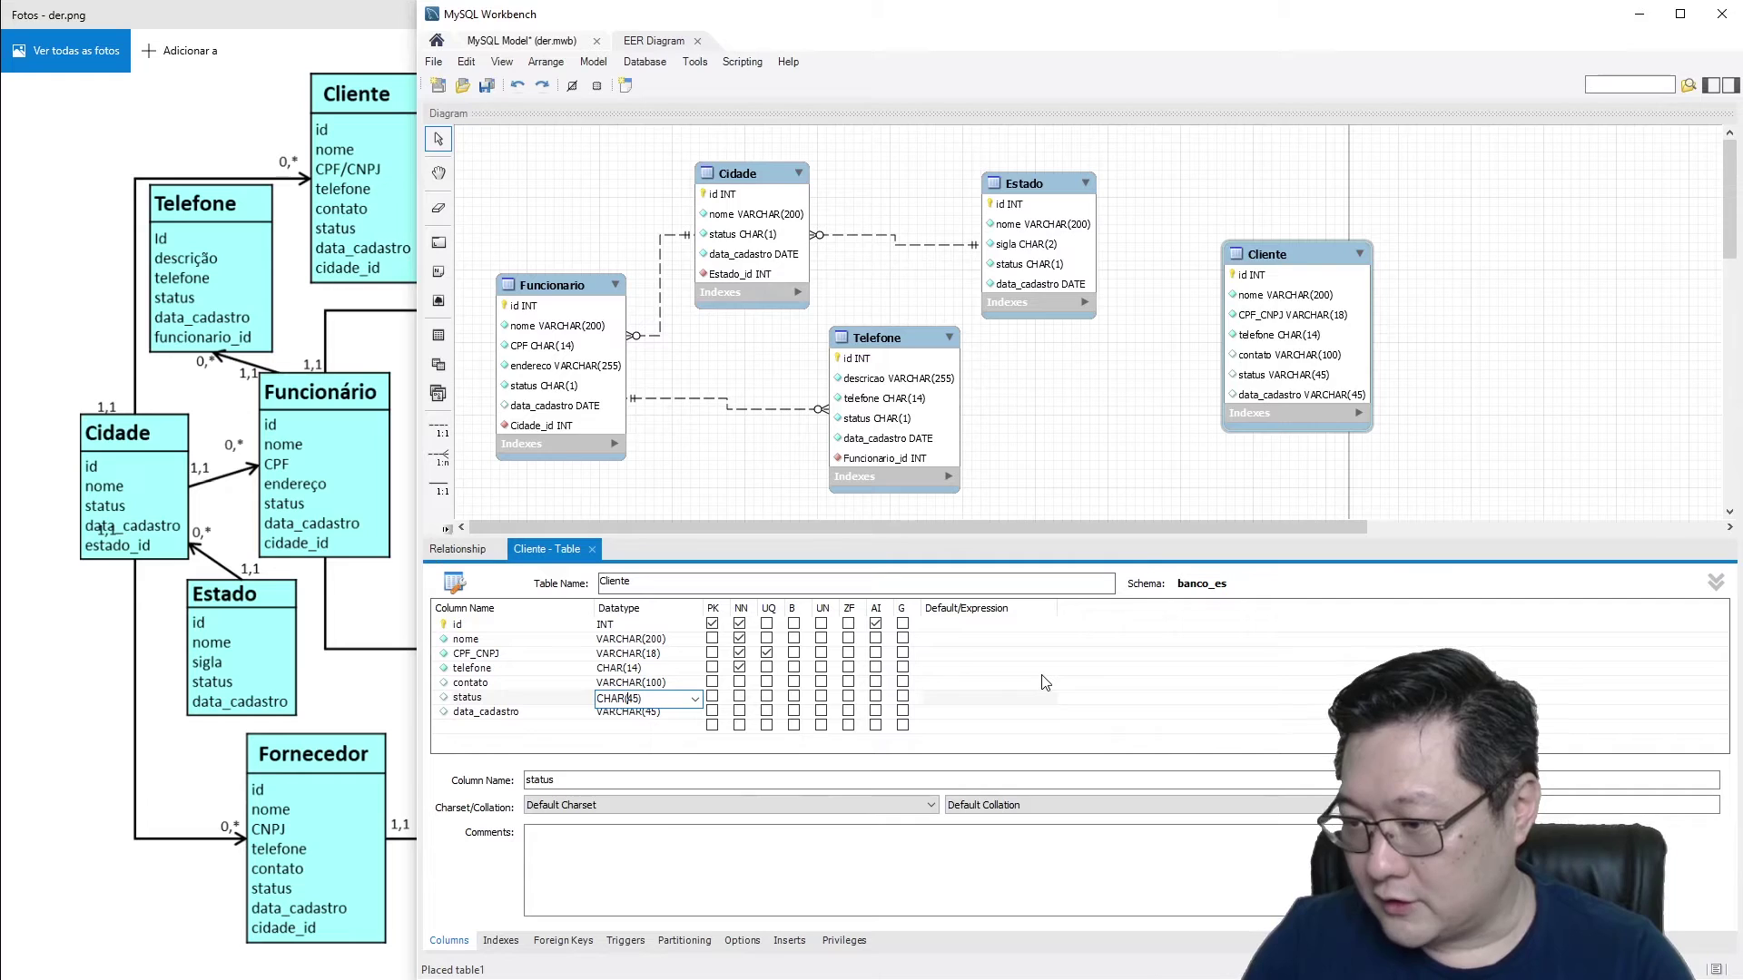
{"action": "type", "text": "1"}
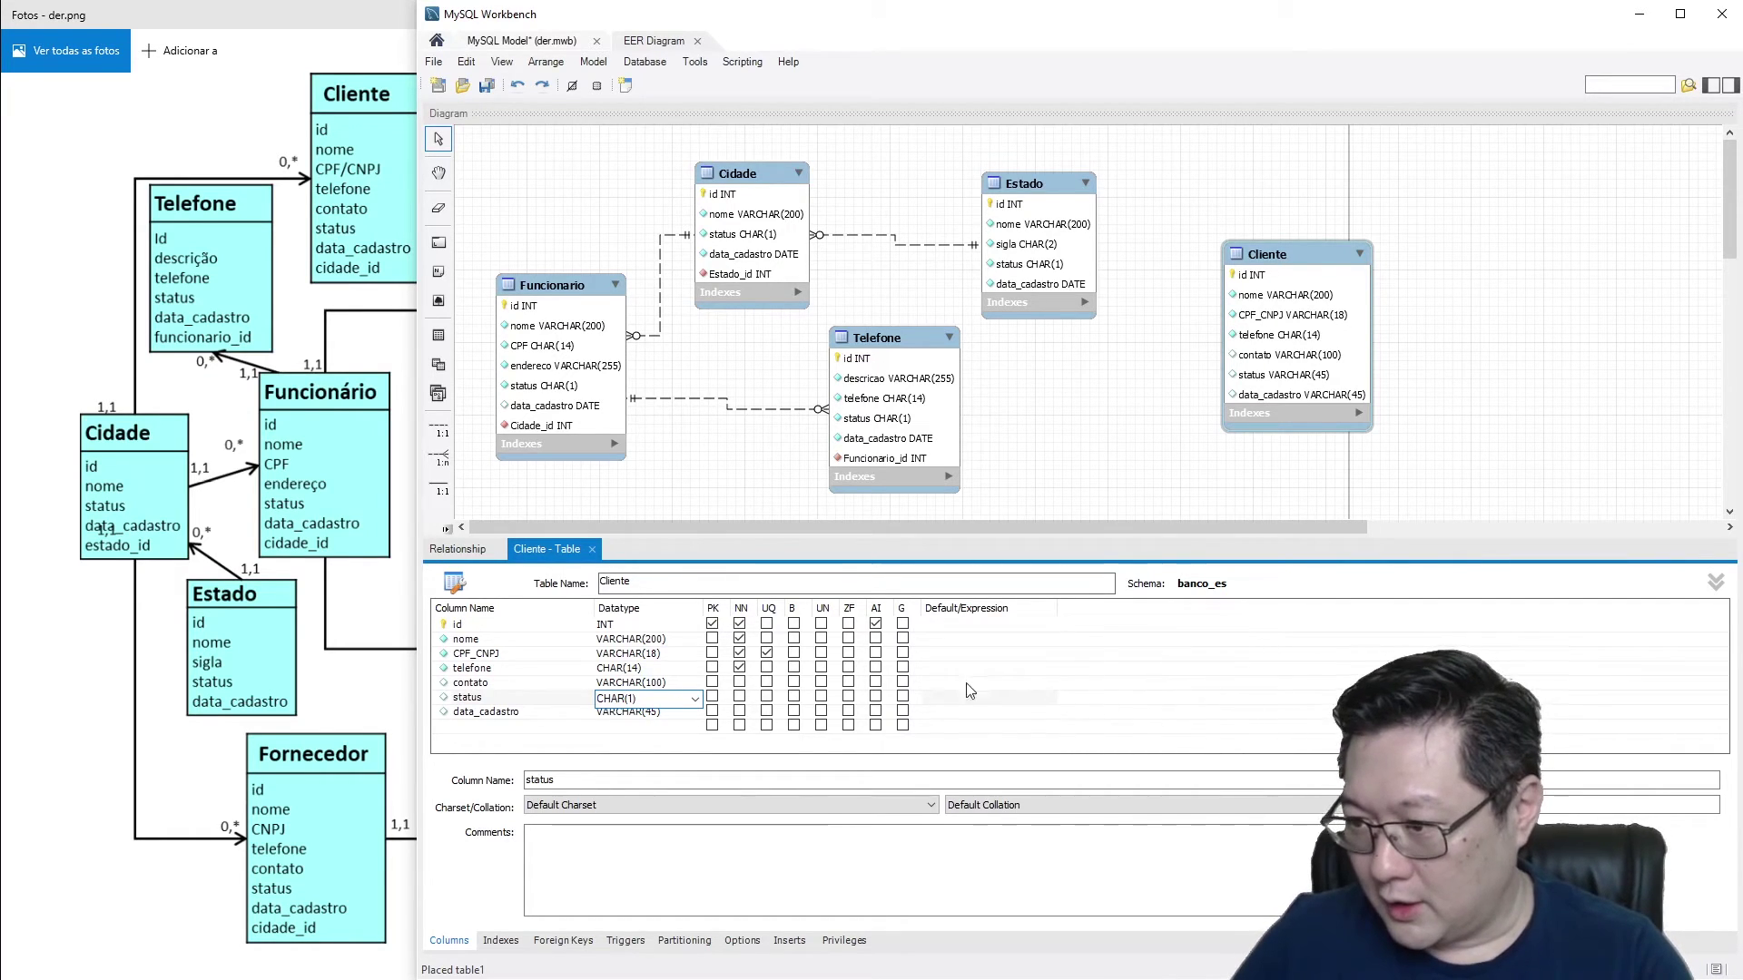
{"action": "left_click", "coordinate": [742, 701]}
{"action": "left_click", "coordinate": [742, 701]}
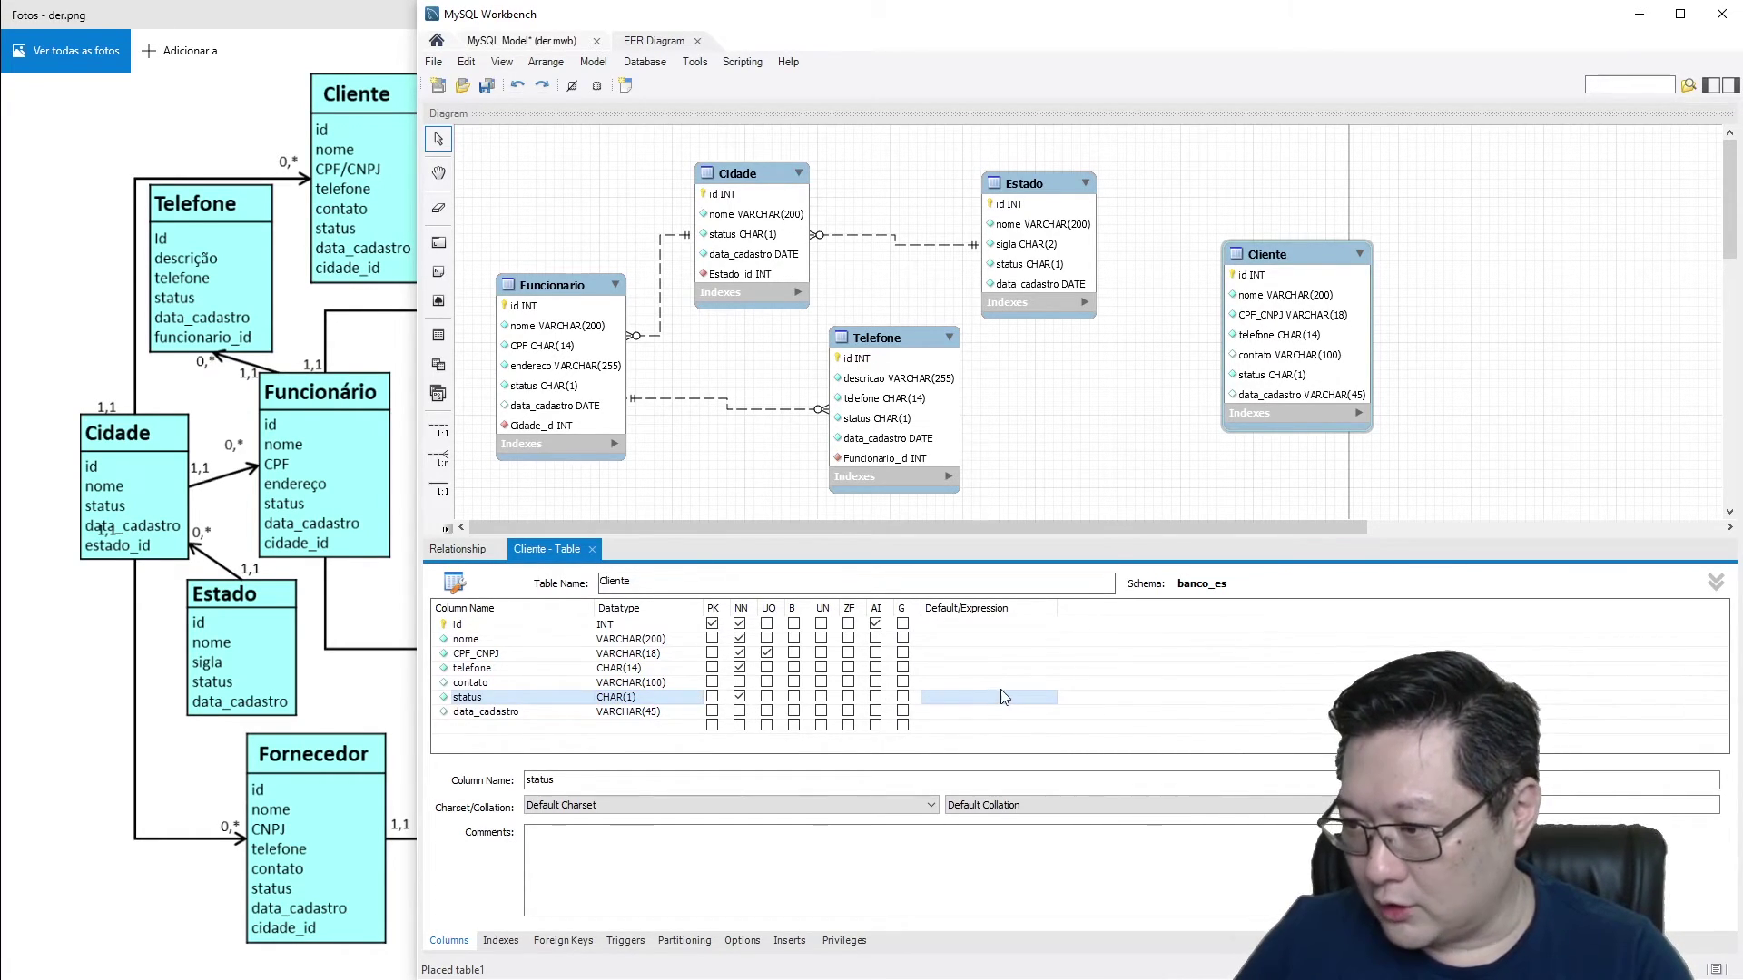
{"action": "left_click", "coordinate": [972, 700]}
{"action": "type", "text": "A"}
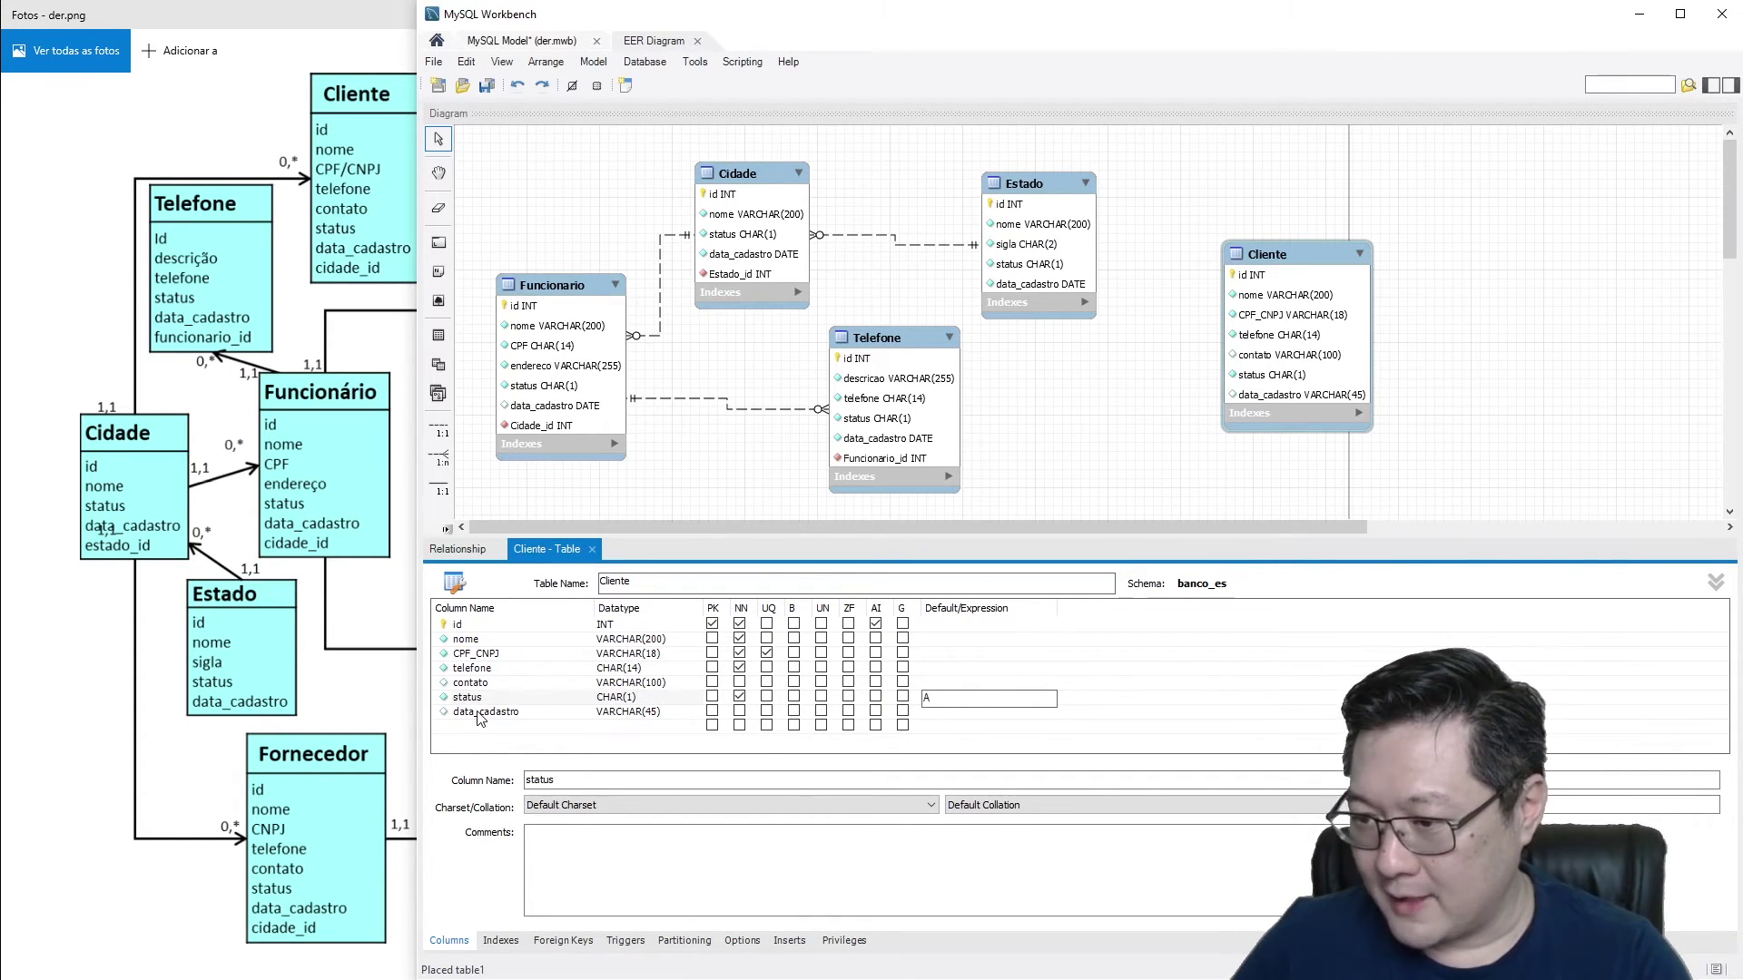
Step: Set the Cliente table's data_cadastro column to DATE, not null, with the default CURRENT_TIMESTAMP
{"action": "left_click", "coordinate": [508, 713]}
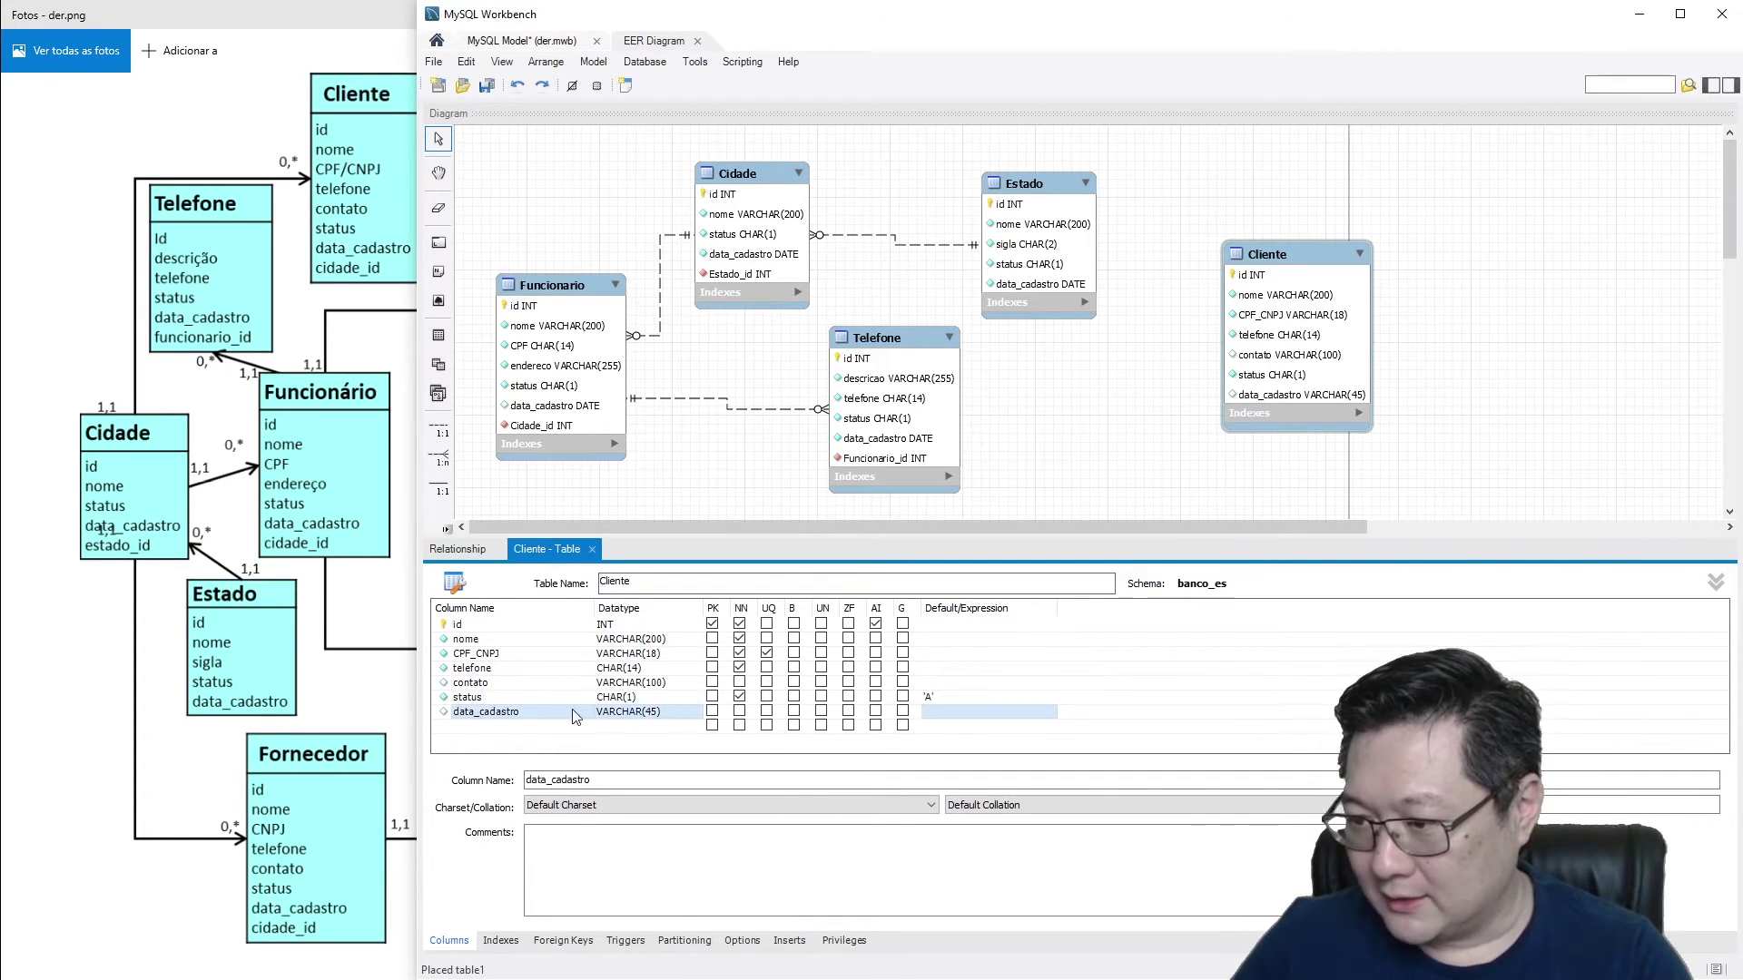
{"action": "double_click", "coordinate": [625, 713]}
{"action": "type", "text": "DATE"}
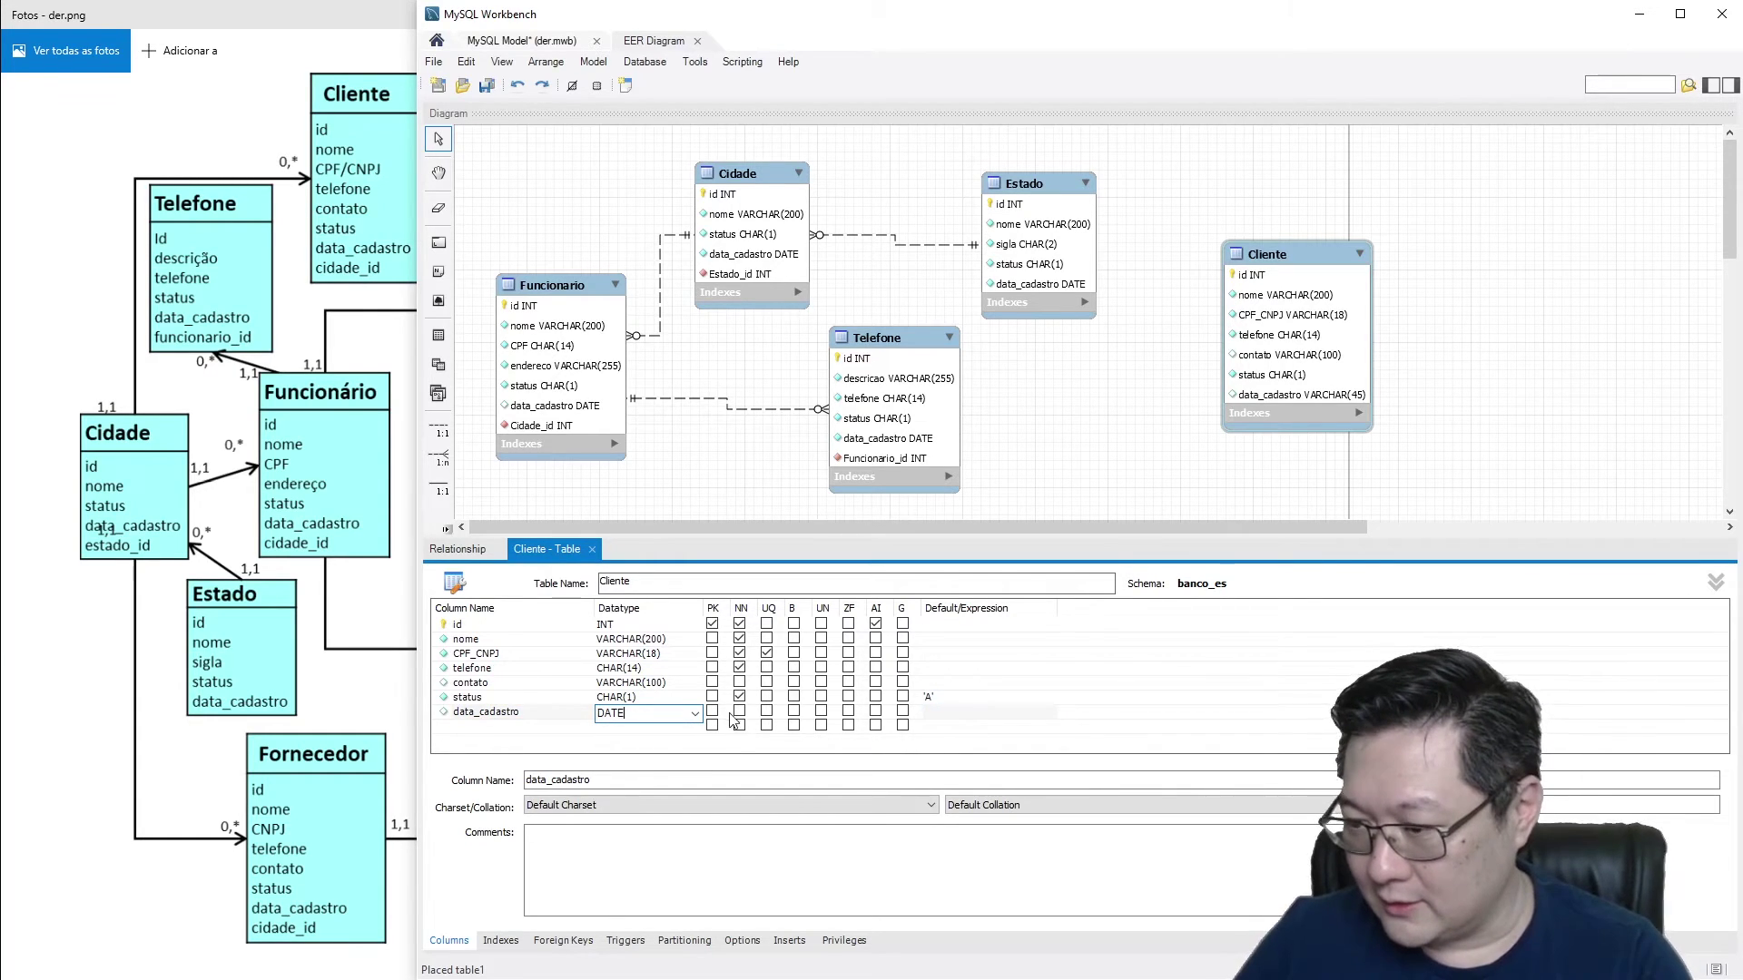
{"action": "left_click", "coordinate": [739, 711]}
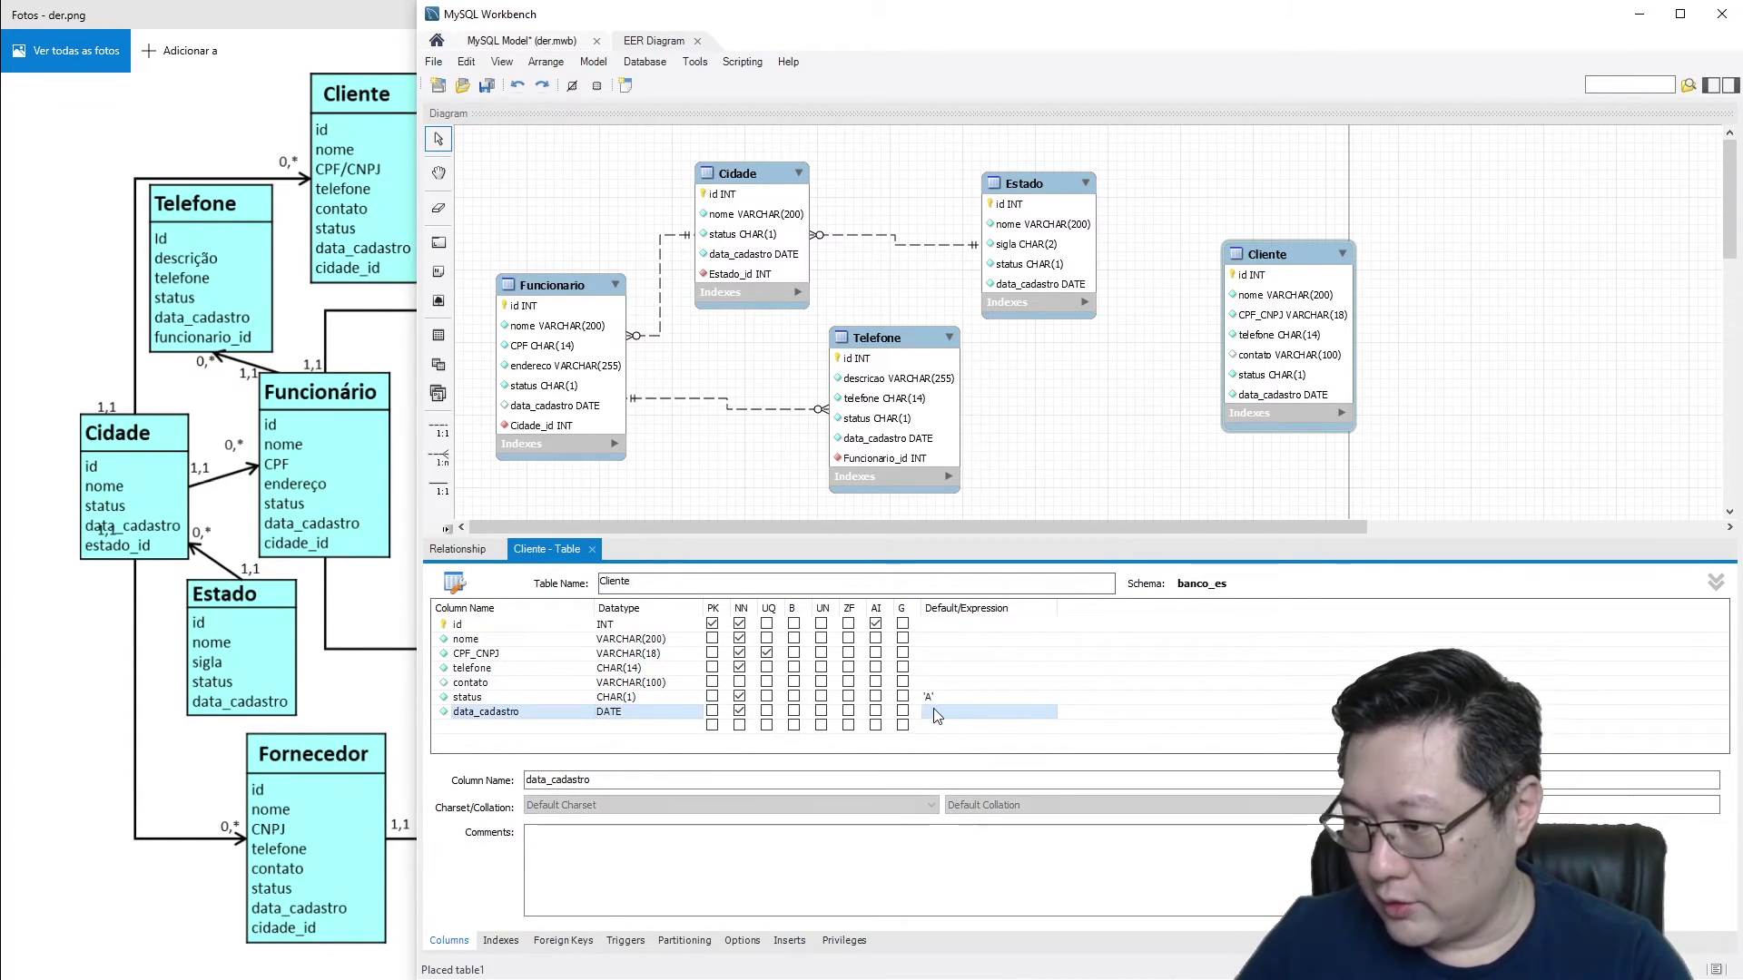
{"action": "double_click", "coordinate": [930, 713]}
{"action": "type", "text": "CURREN"}
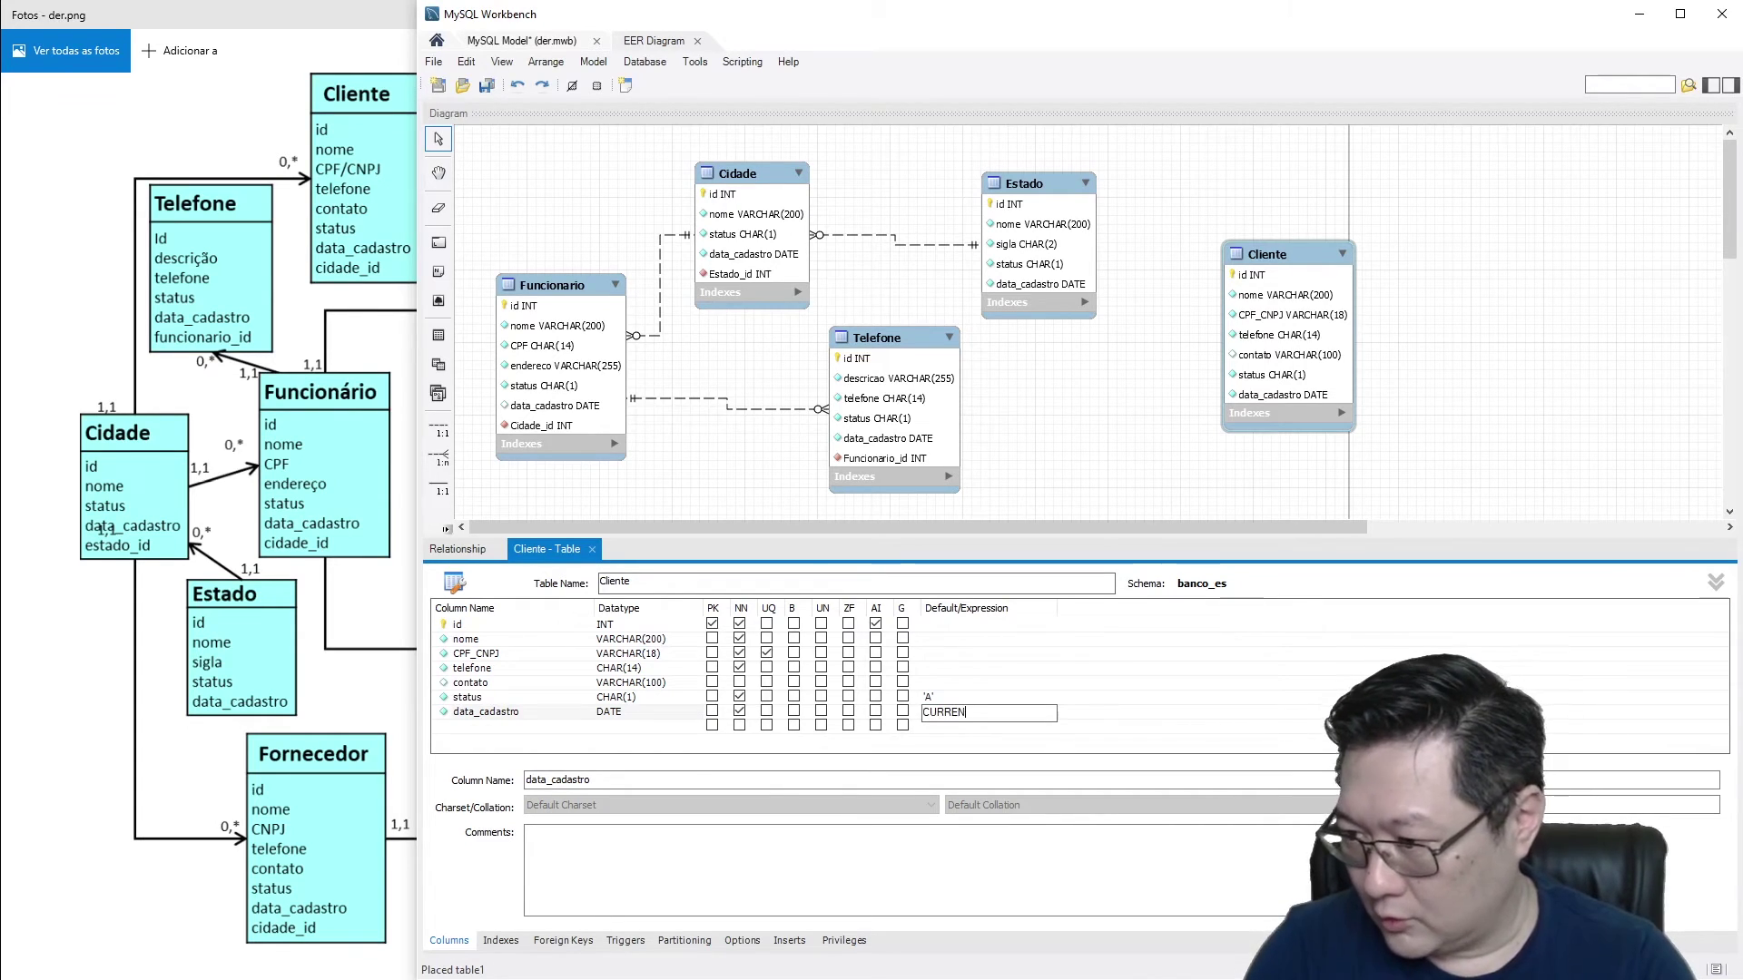
{"action": "type", "text": "T_TIMESTRAMP"}
{"action": "left_click", "coordinate": [1533, 288]}
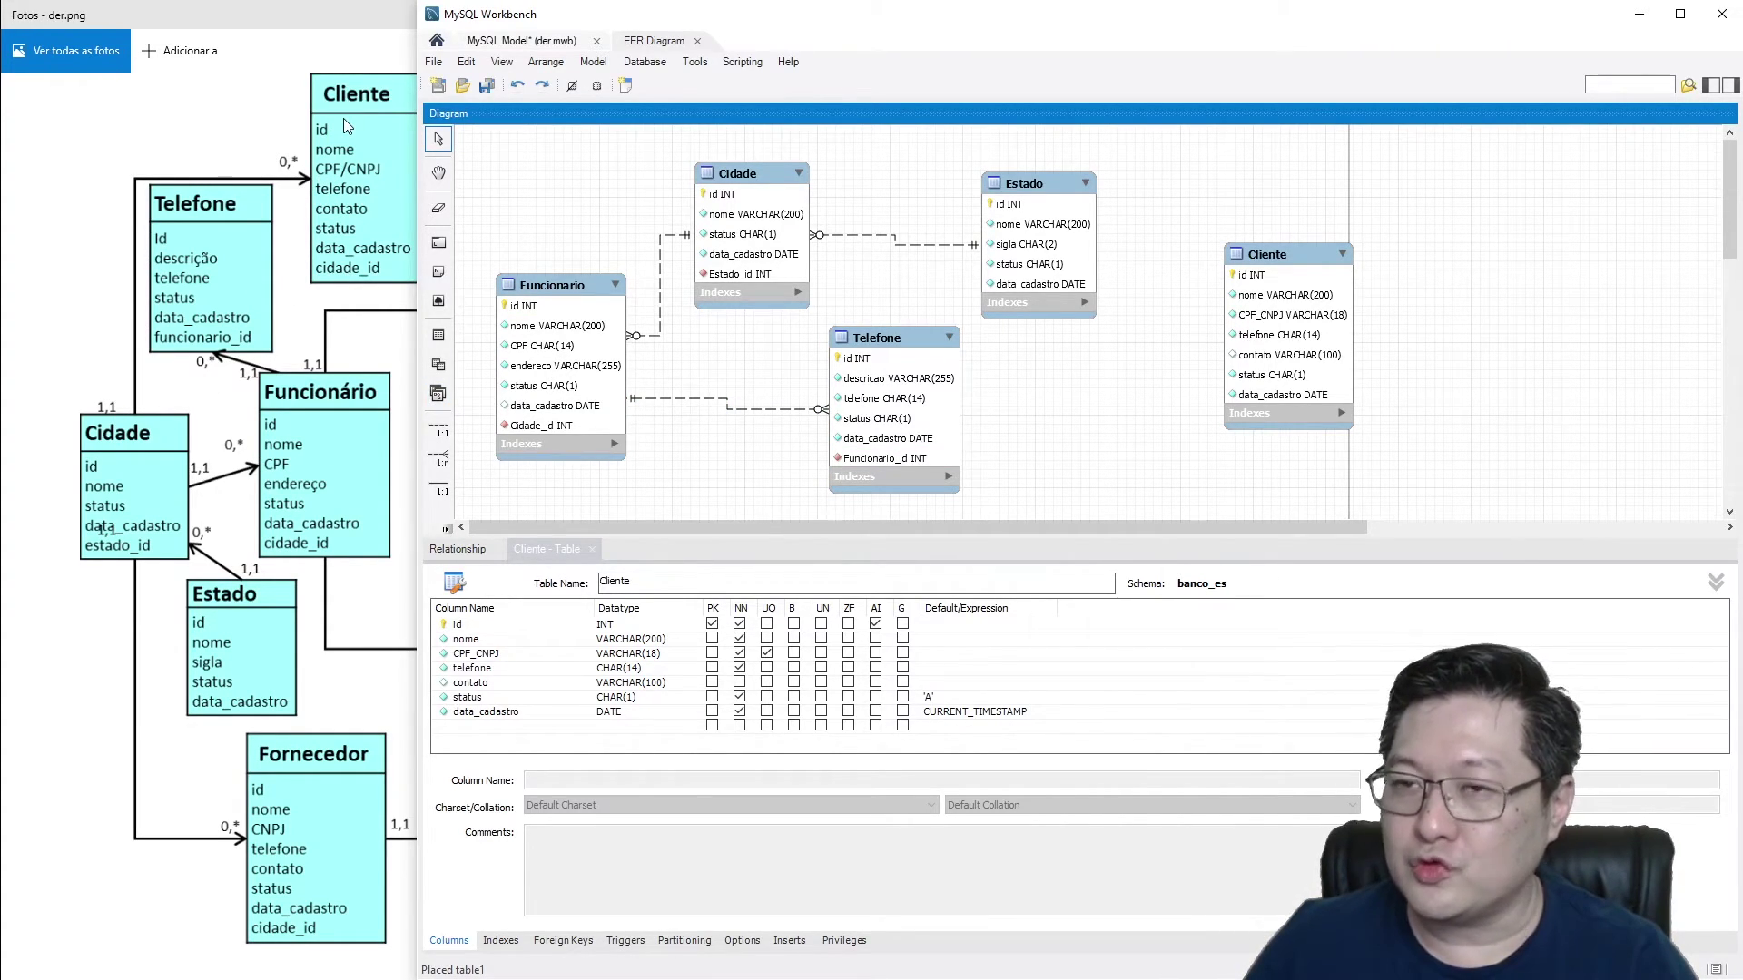
Step: Link Cliente to Cidade with a non-identifying one-to-many relationship, not mandatory on the Cliente side, and move Cliente beside the Telefone table
{"action": "left_click", "coordinate": [438, 458]}
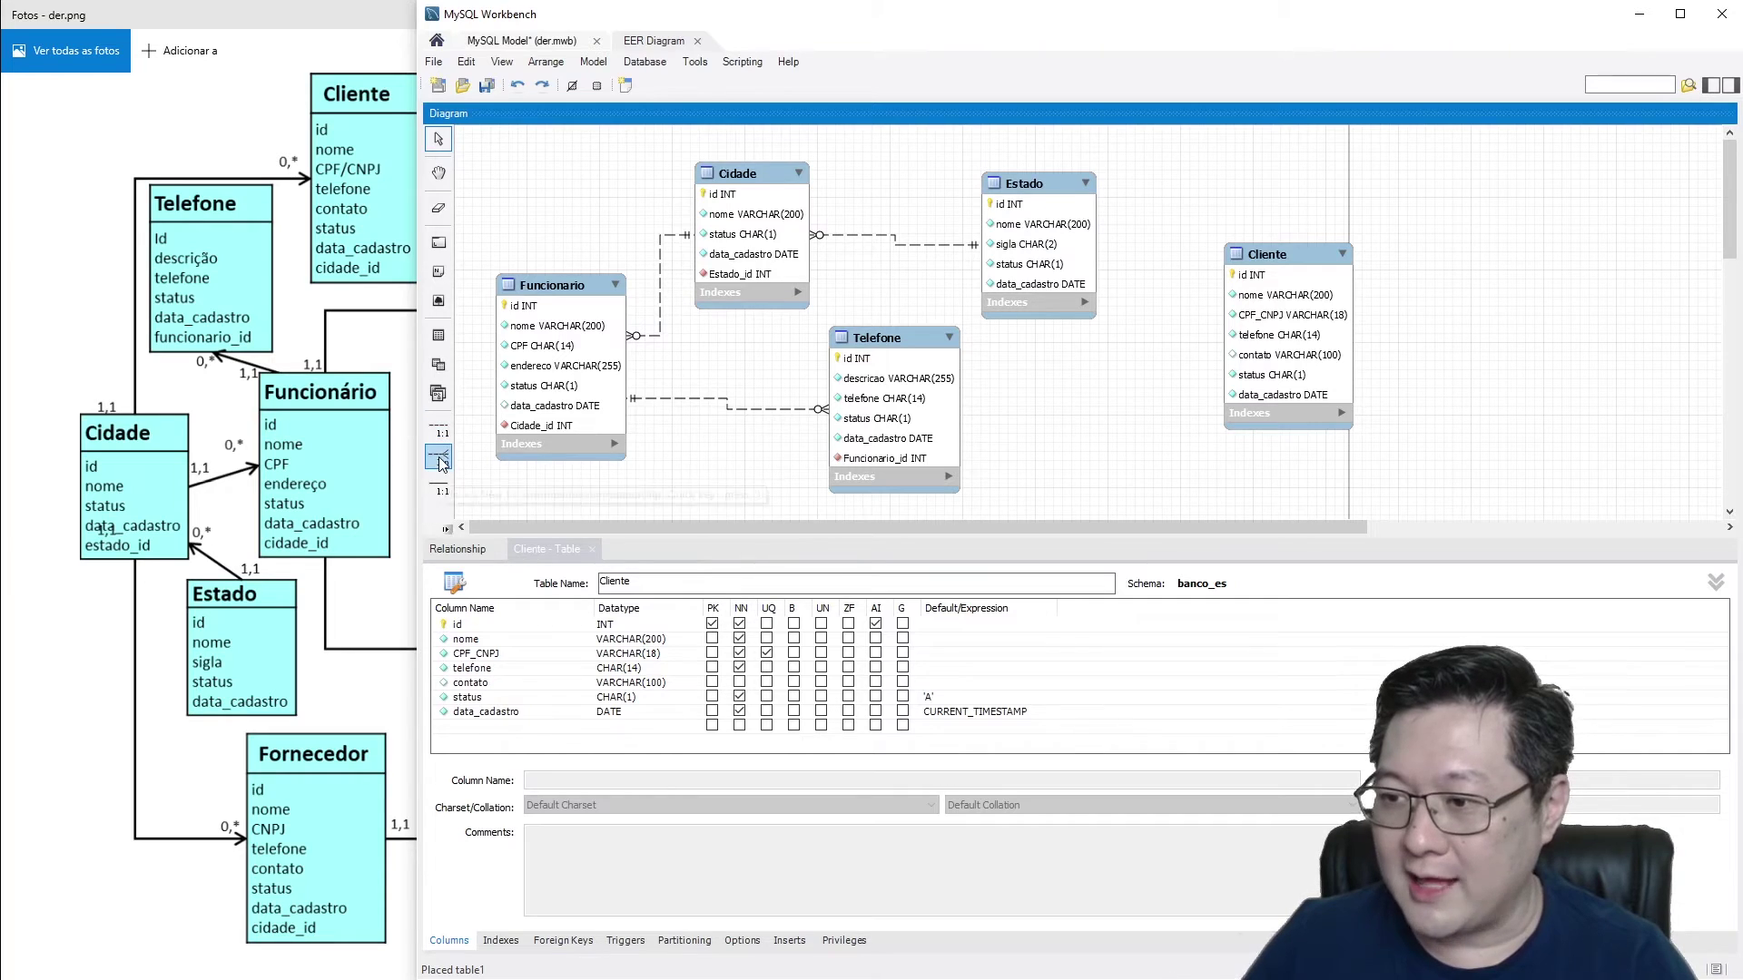
{"action": "left_click", "coordinate": [1285, 263]}
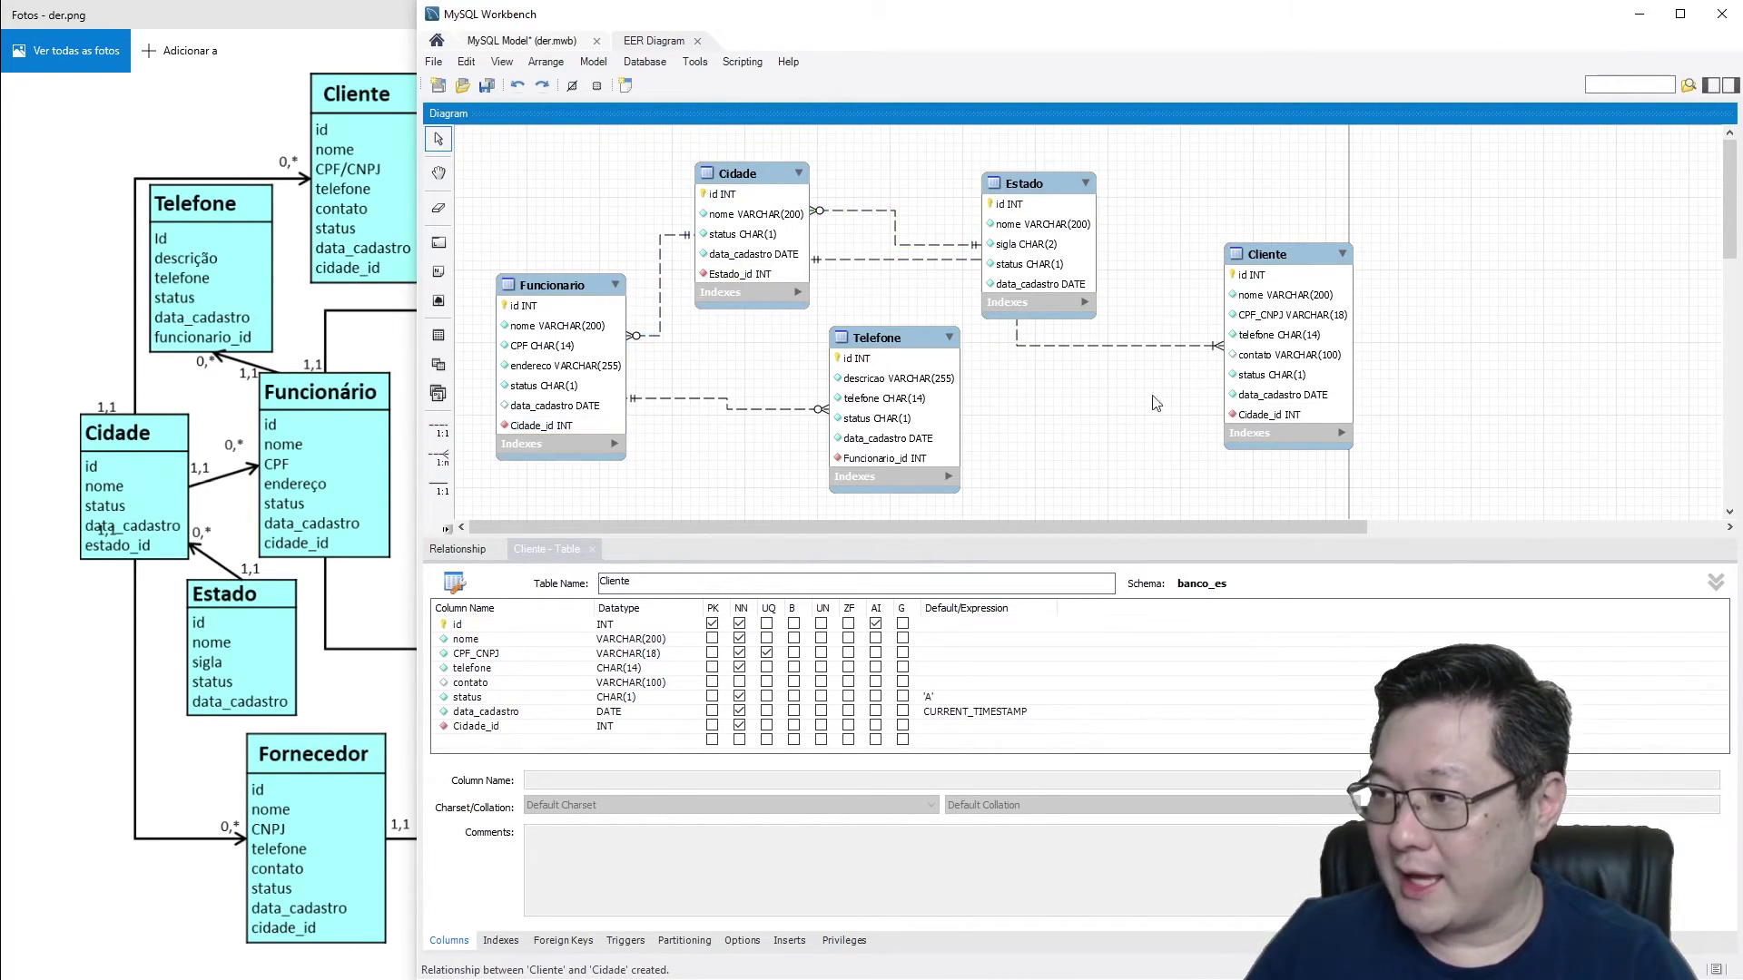
{"action": "double_click", "coordinate": [1195, 346]}
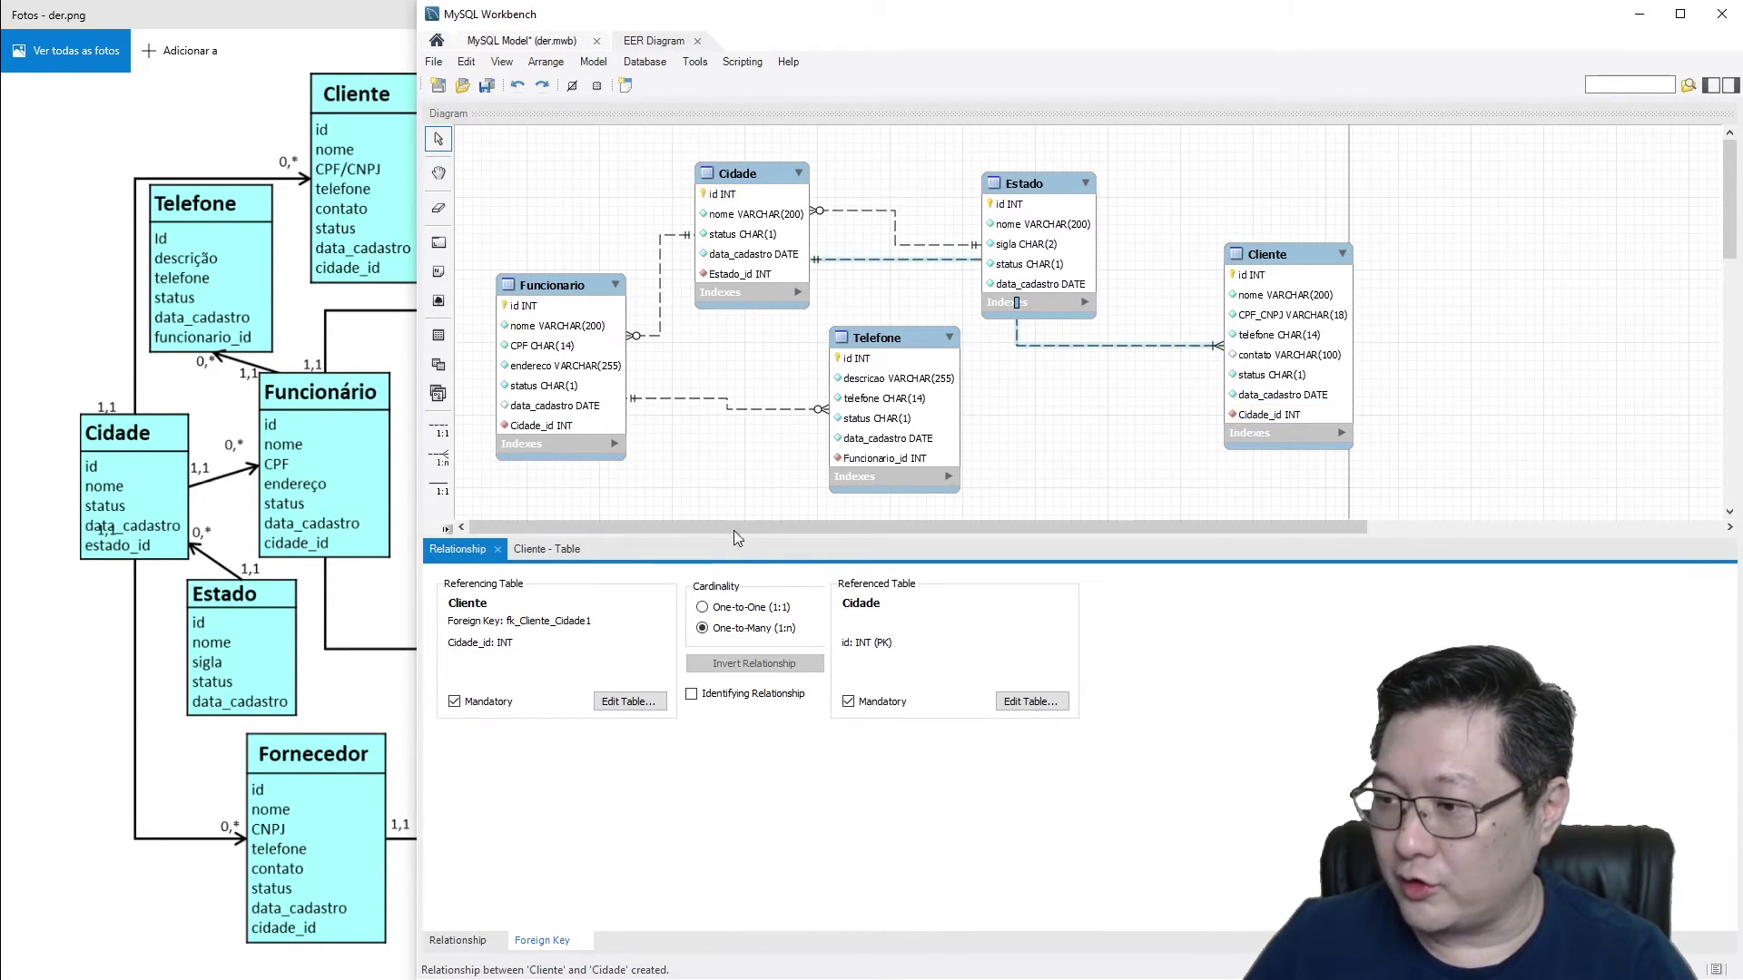
{"action": "left_click", "coordinate": [454, 702]}
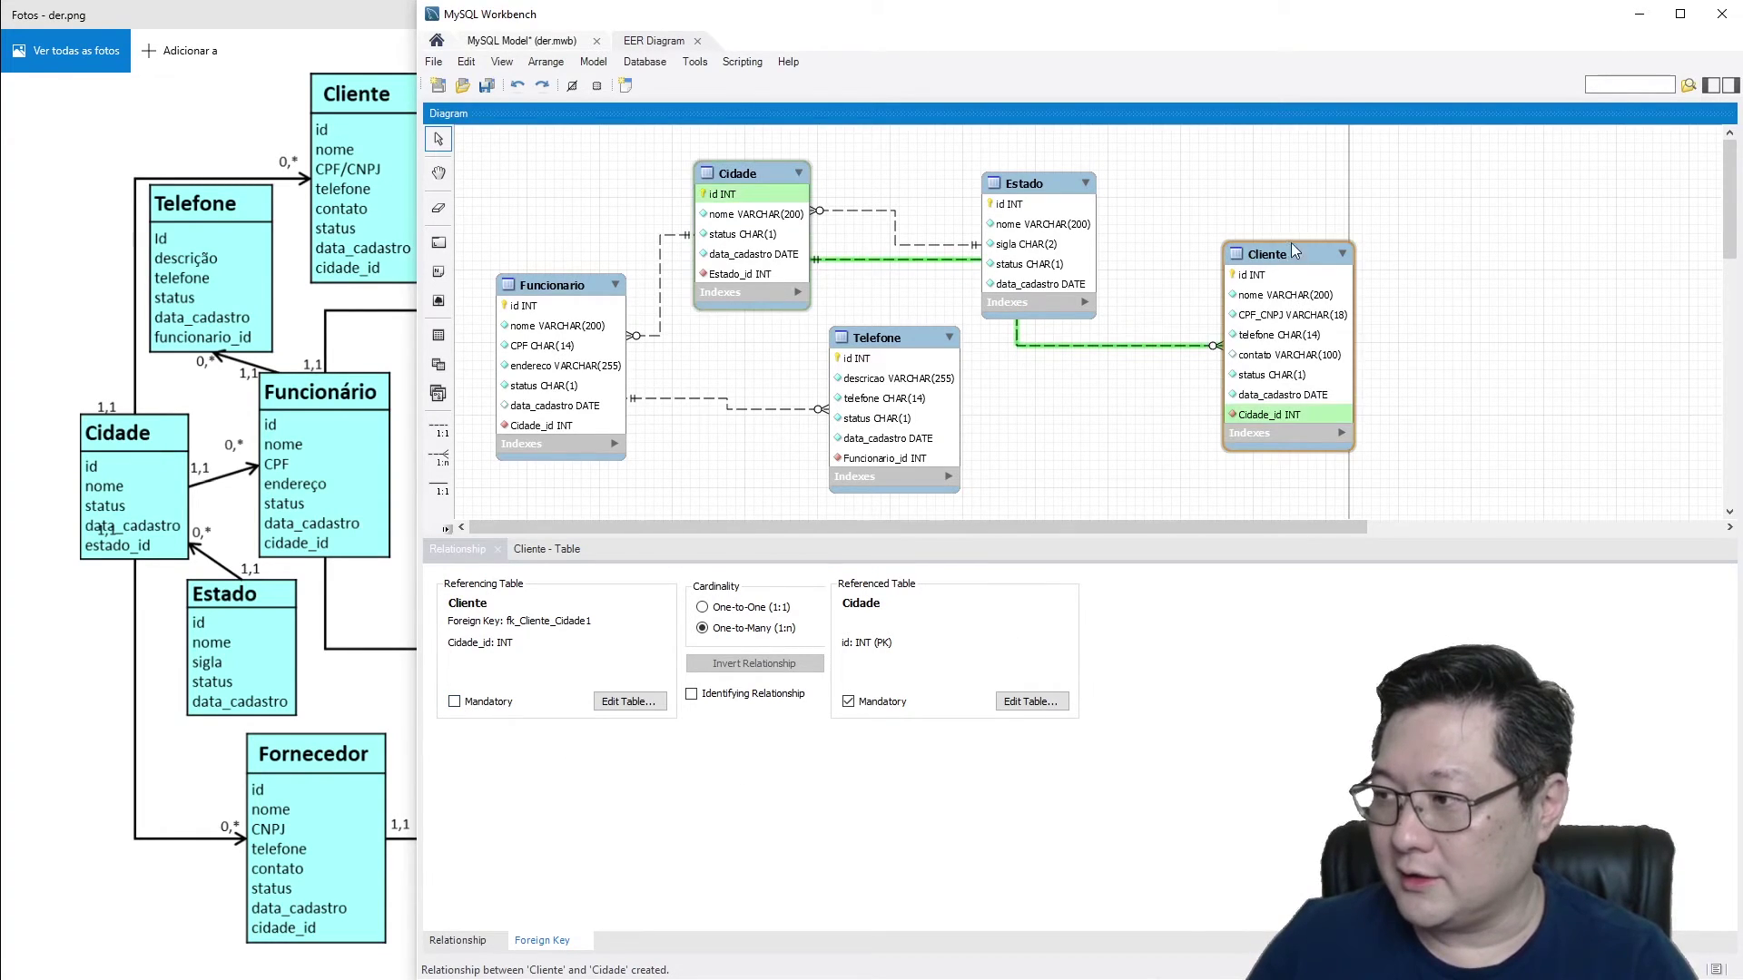
{"action": "left_click_drag", "start_coordinate": [1277, 266], "coordinate": [1176, 318]}
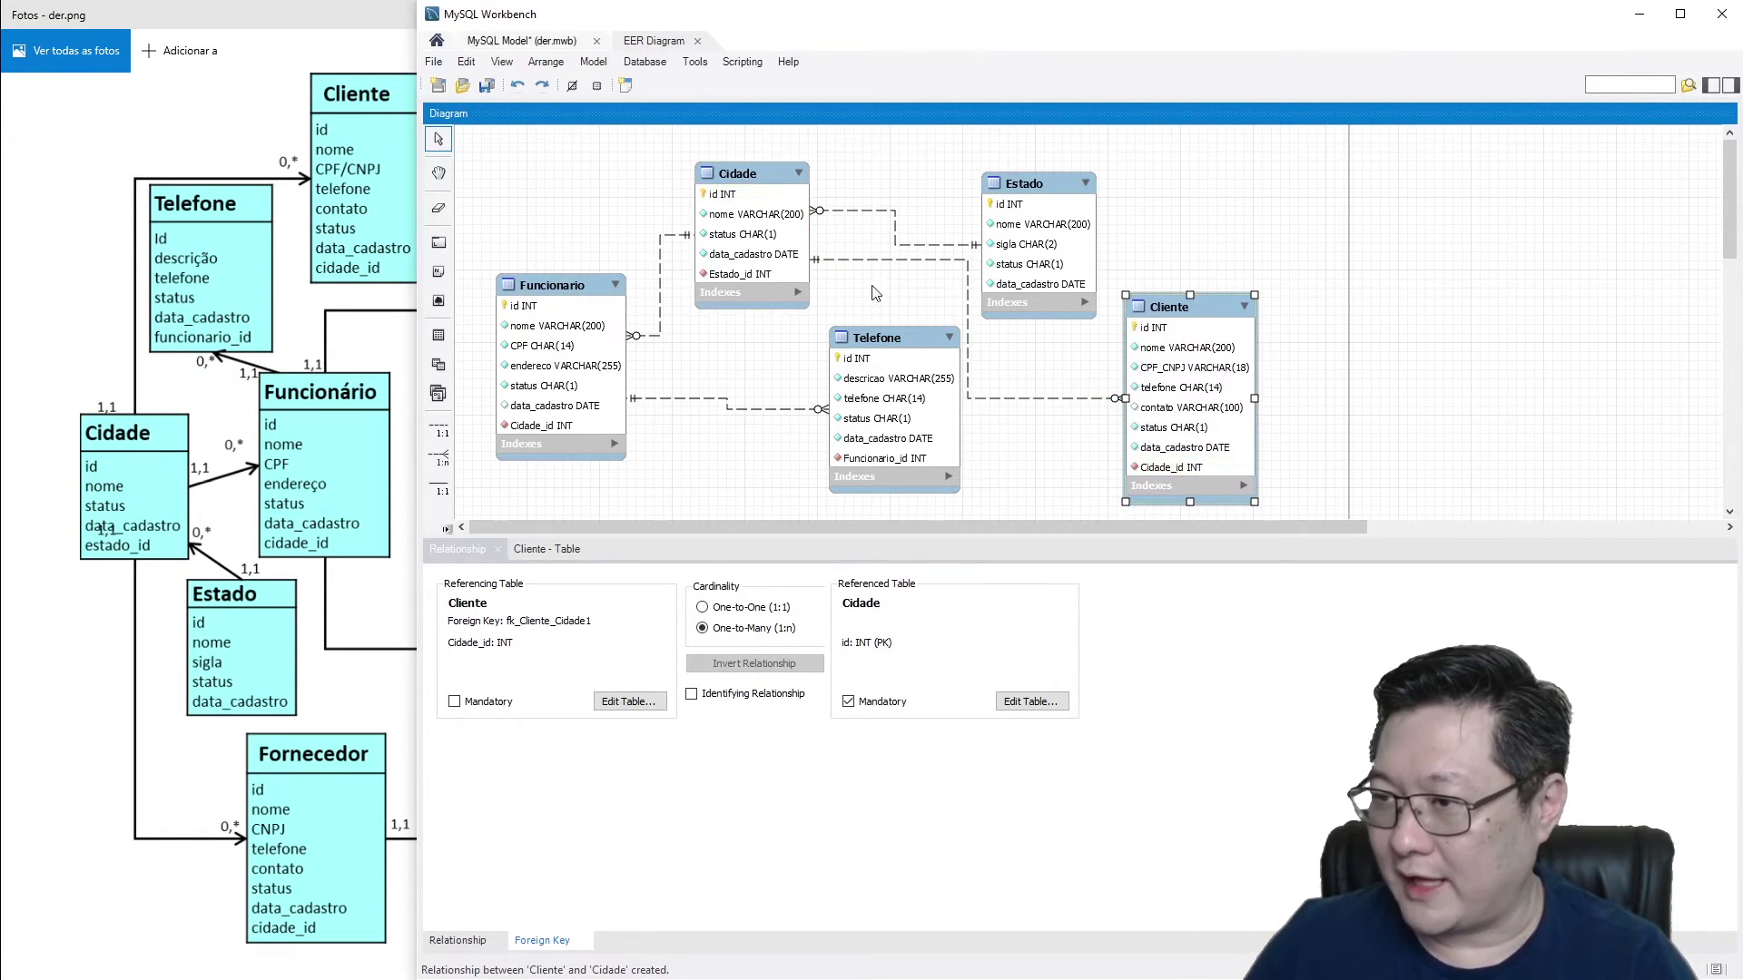
Step: Check the reference diagram, and add a new table named Fornecedor in the empty area beyond the Cliente table
{"action": "left_click", "coordinate": [340, 302]}
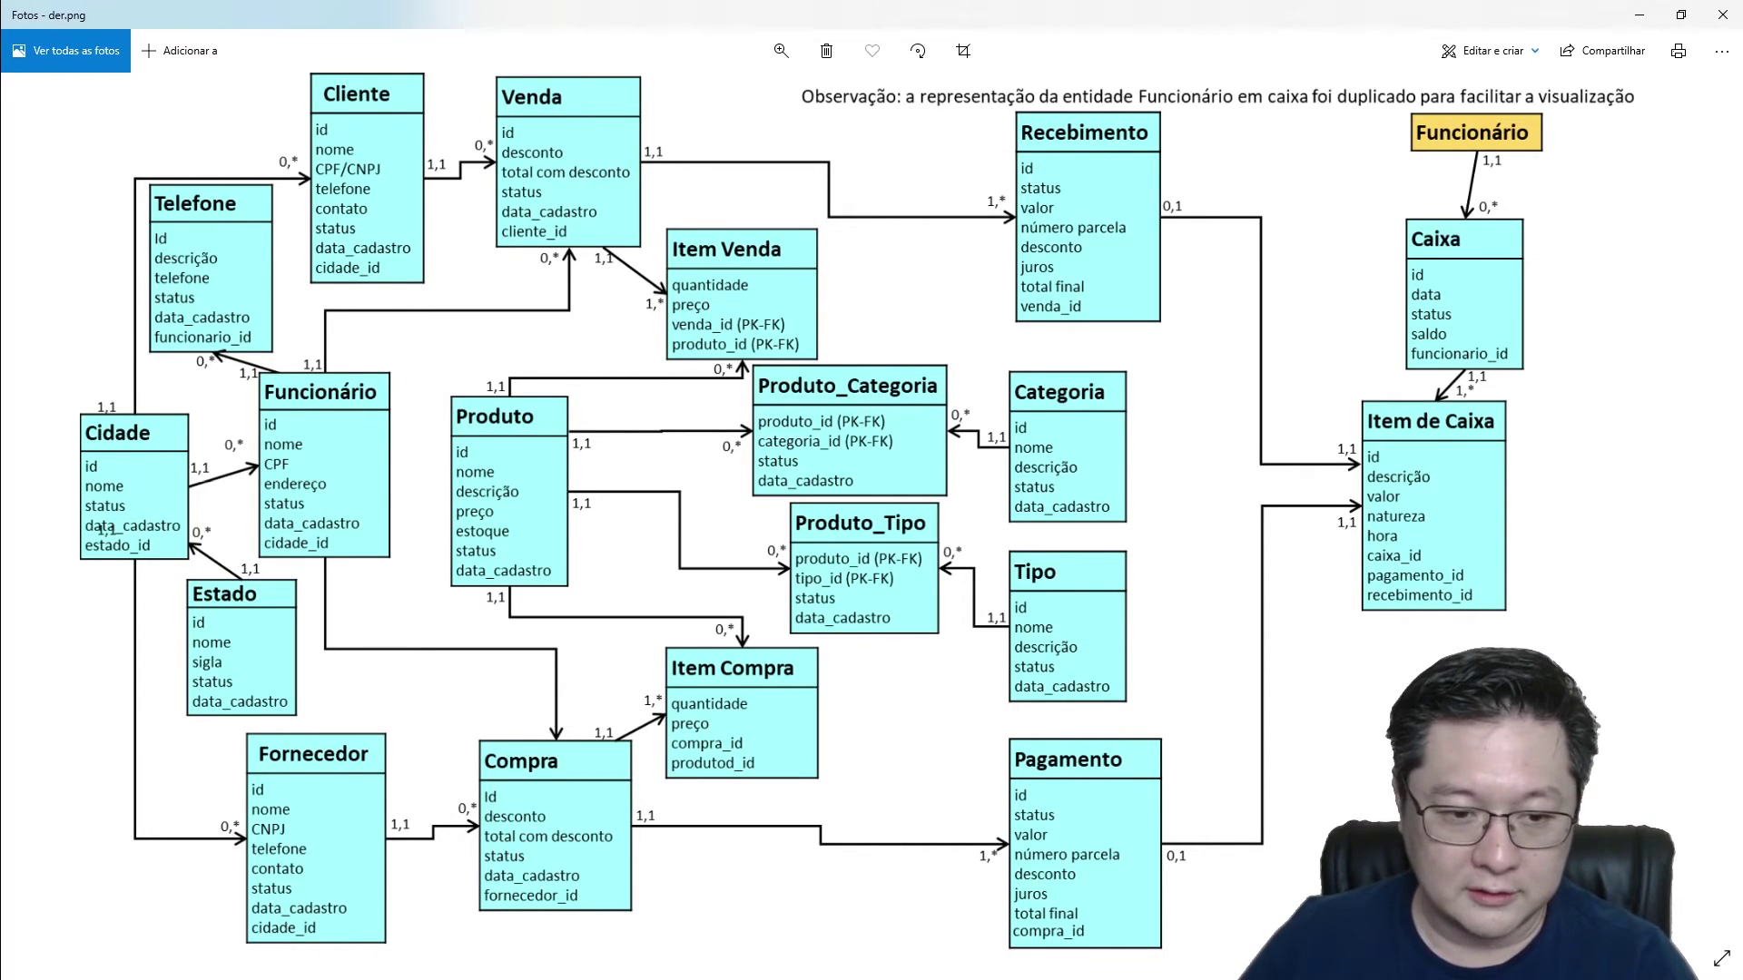
{"action": "key", "text": "alt+Tab"}
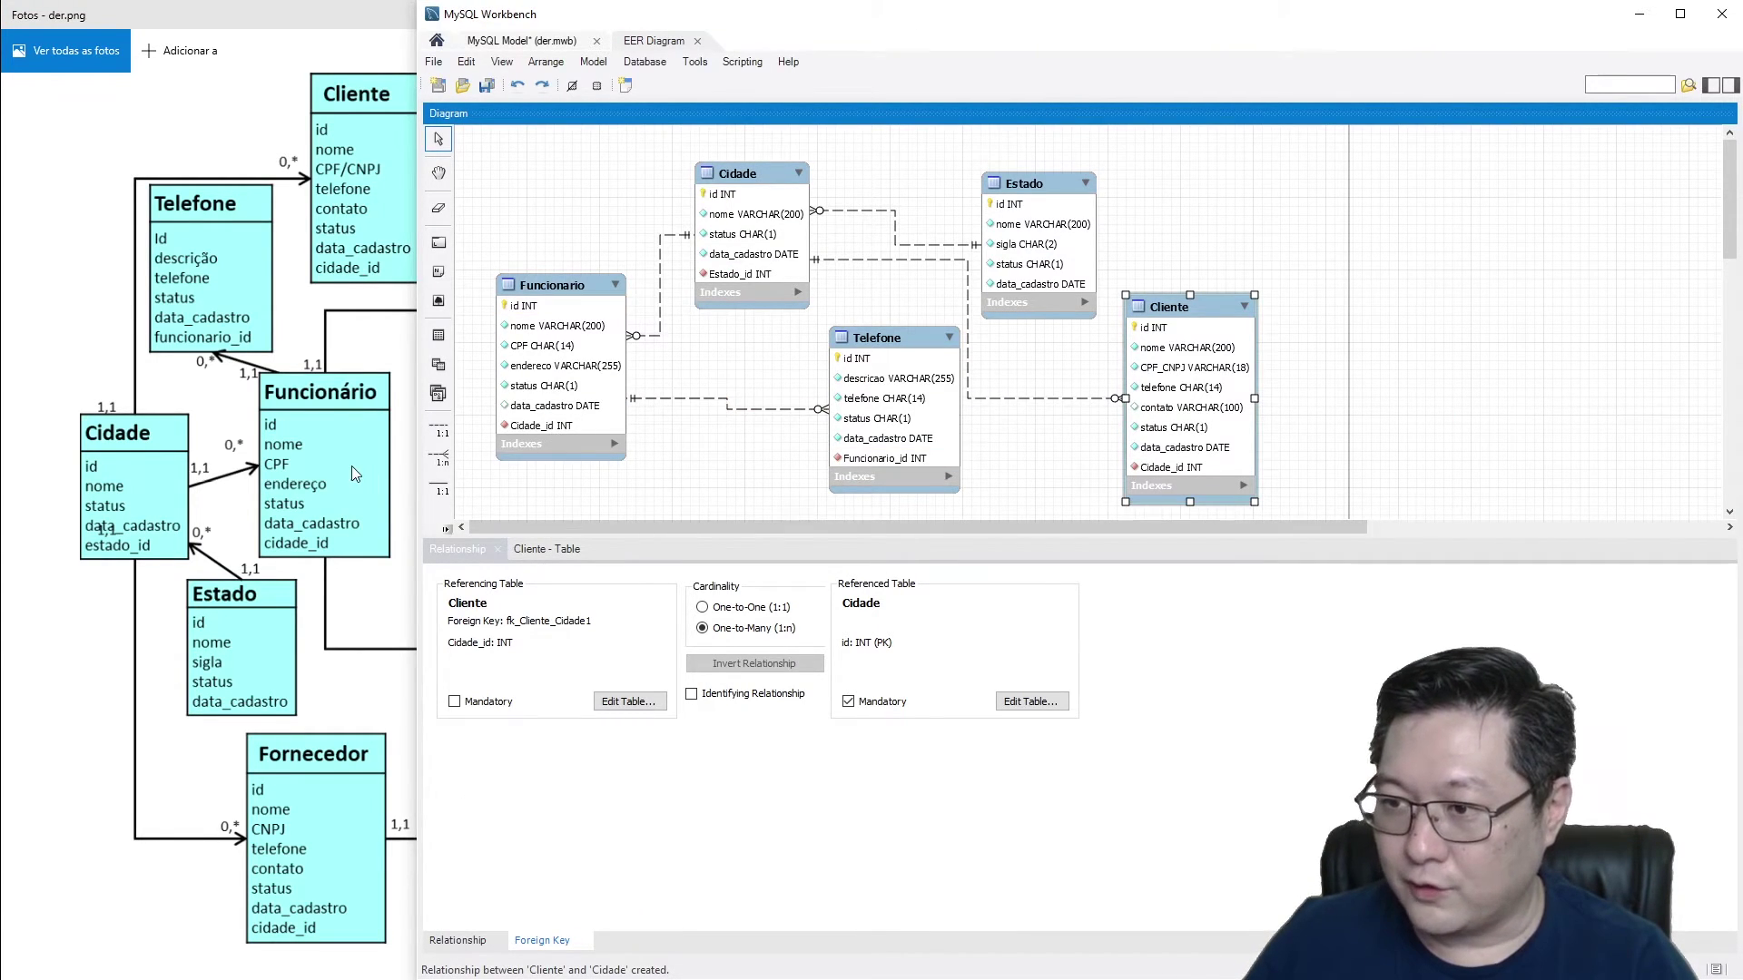
{"action": "left_click", "coordinate": [439, 335]}
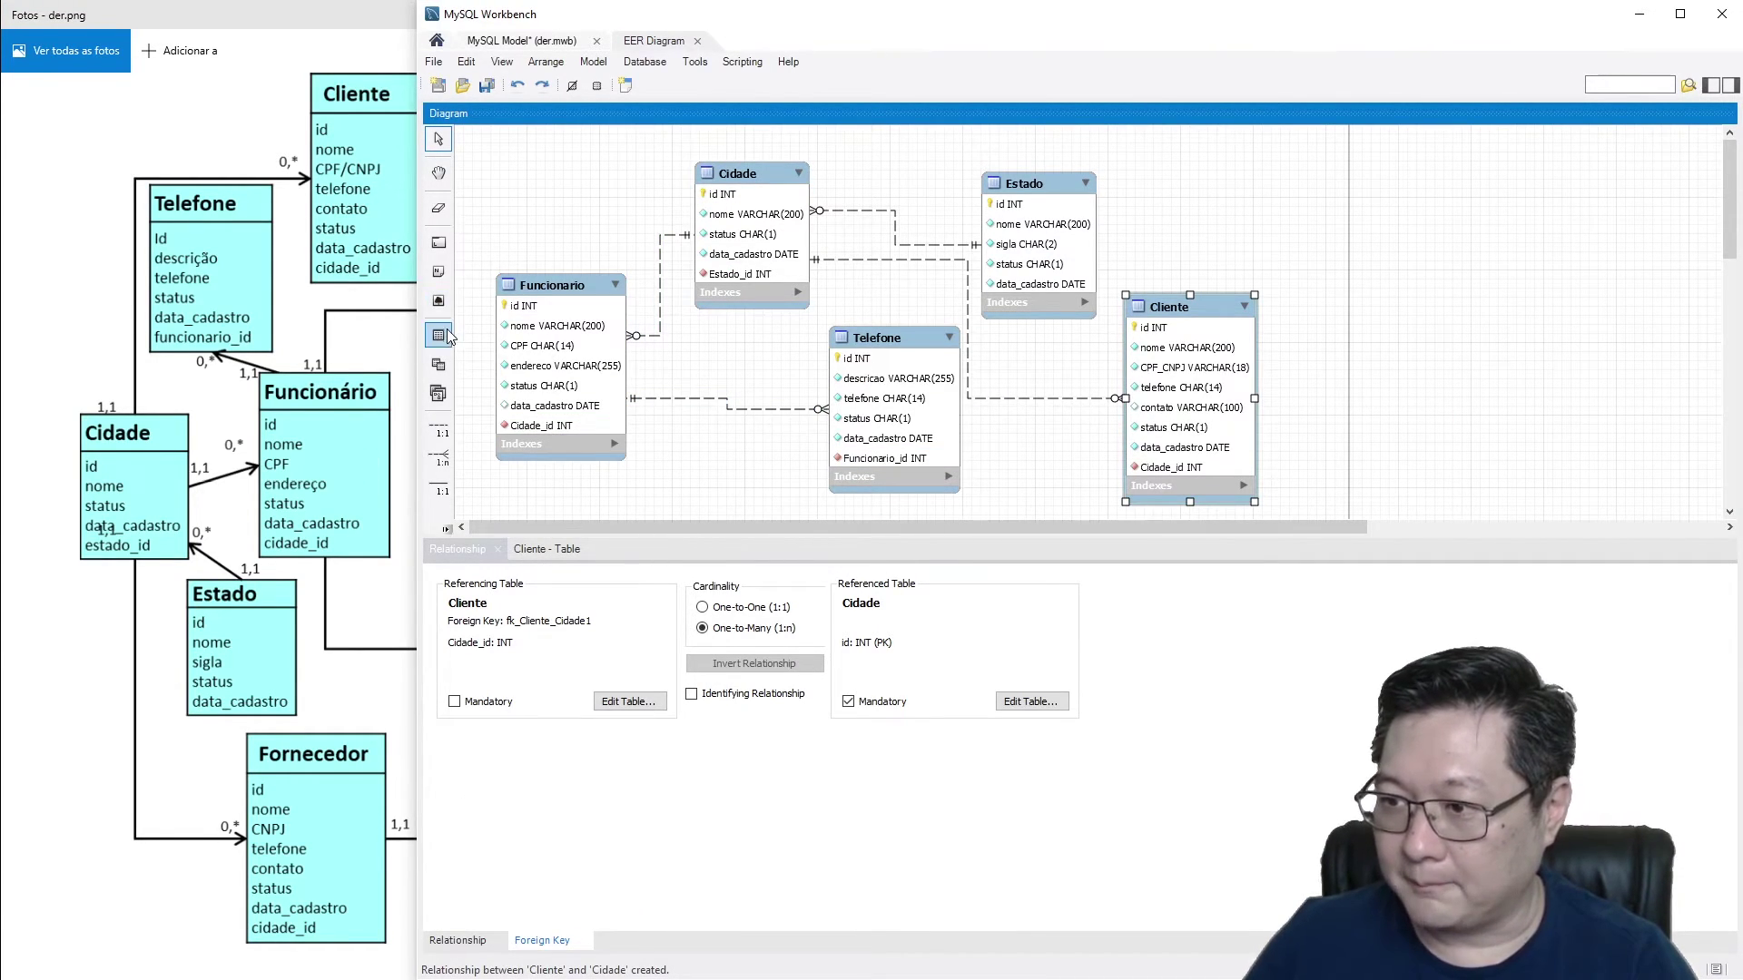
{"action": "left_click", "coordinate": [1359, 253]}
{"action": "double_click", "coordinate": [1387, 261]}
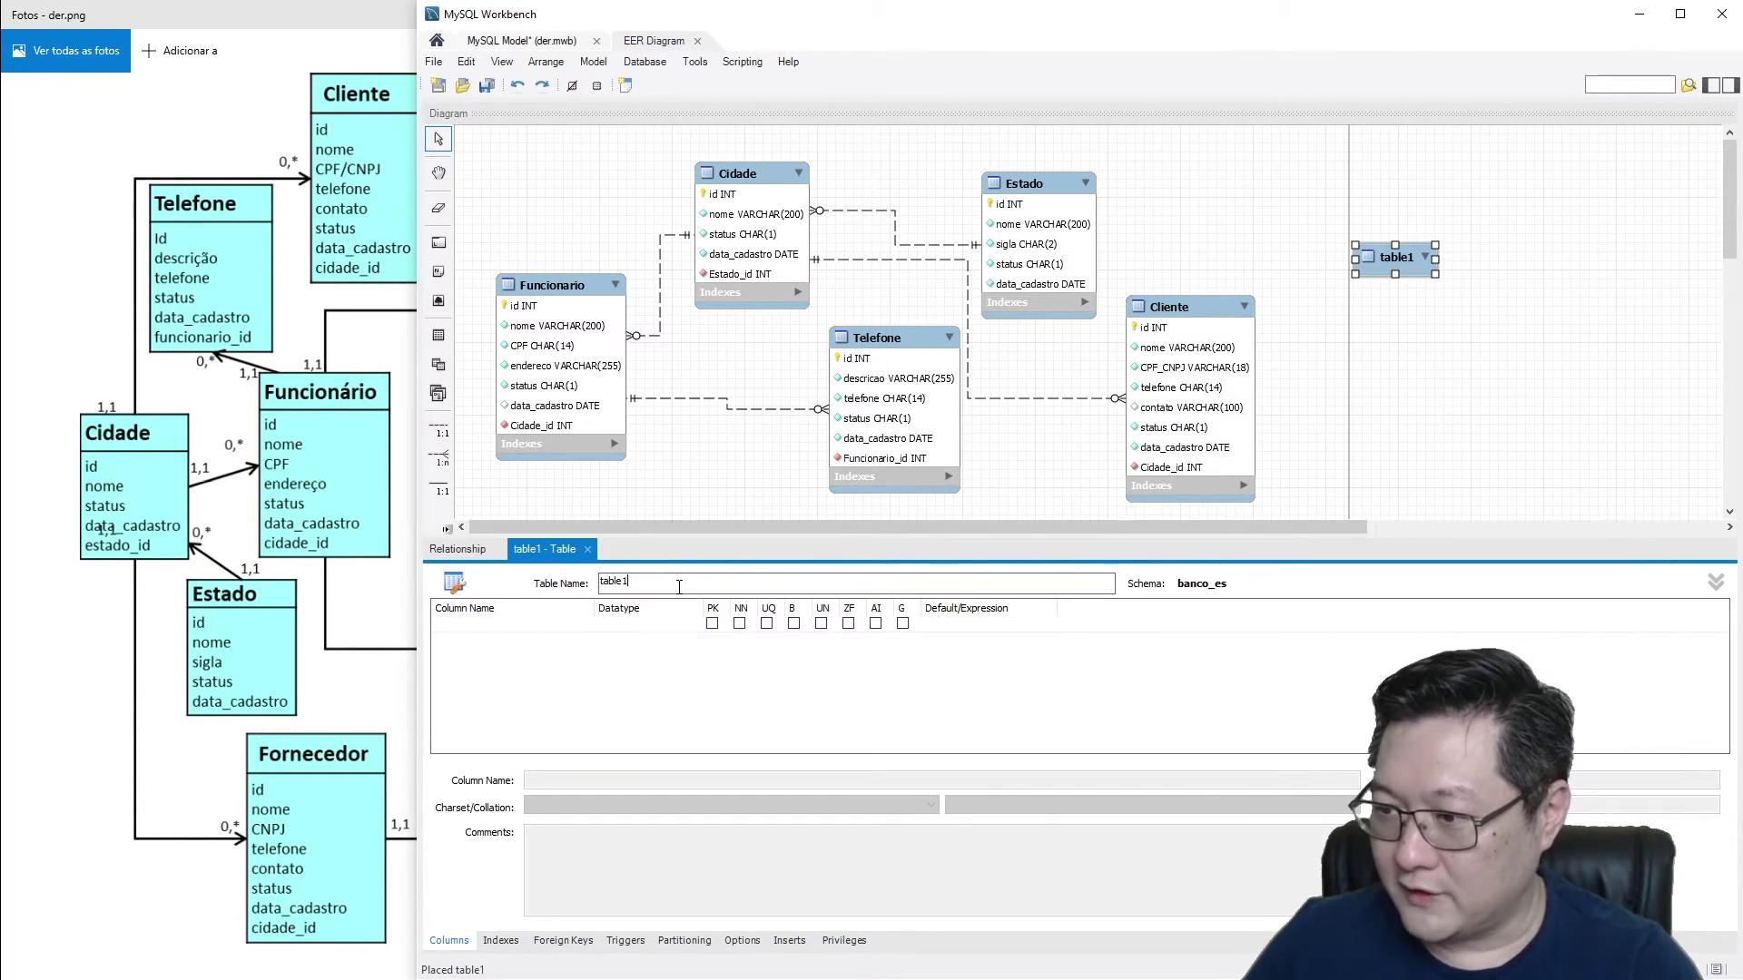
{"action": "type", "text": "fo"}
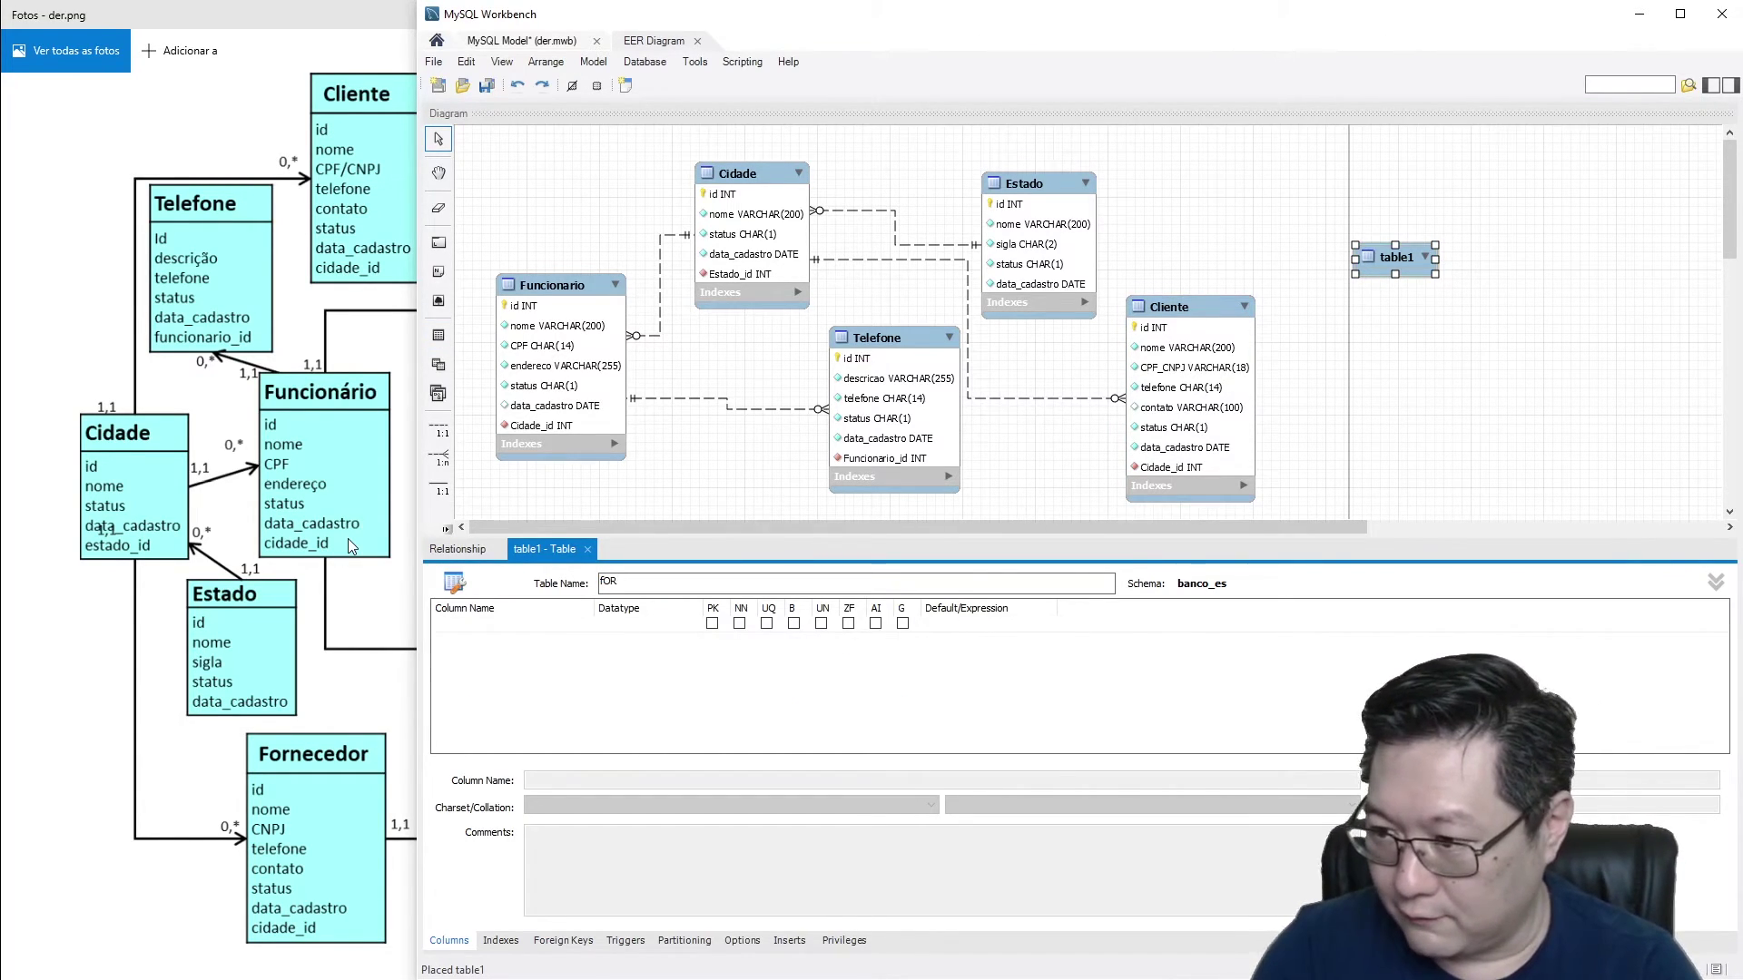
{"action": "key", "text": "BackSpace"}
{"action": "key", "text": "BackSpace"}
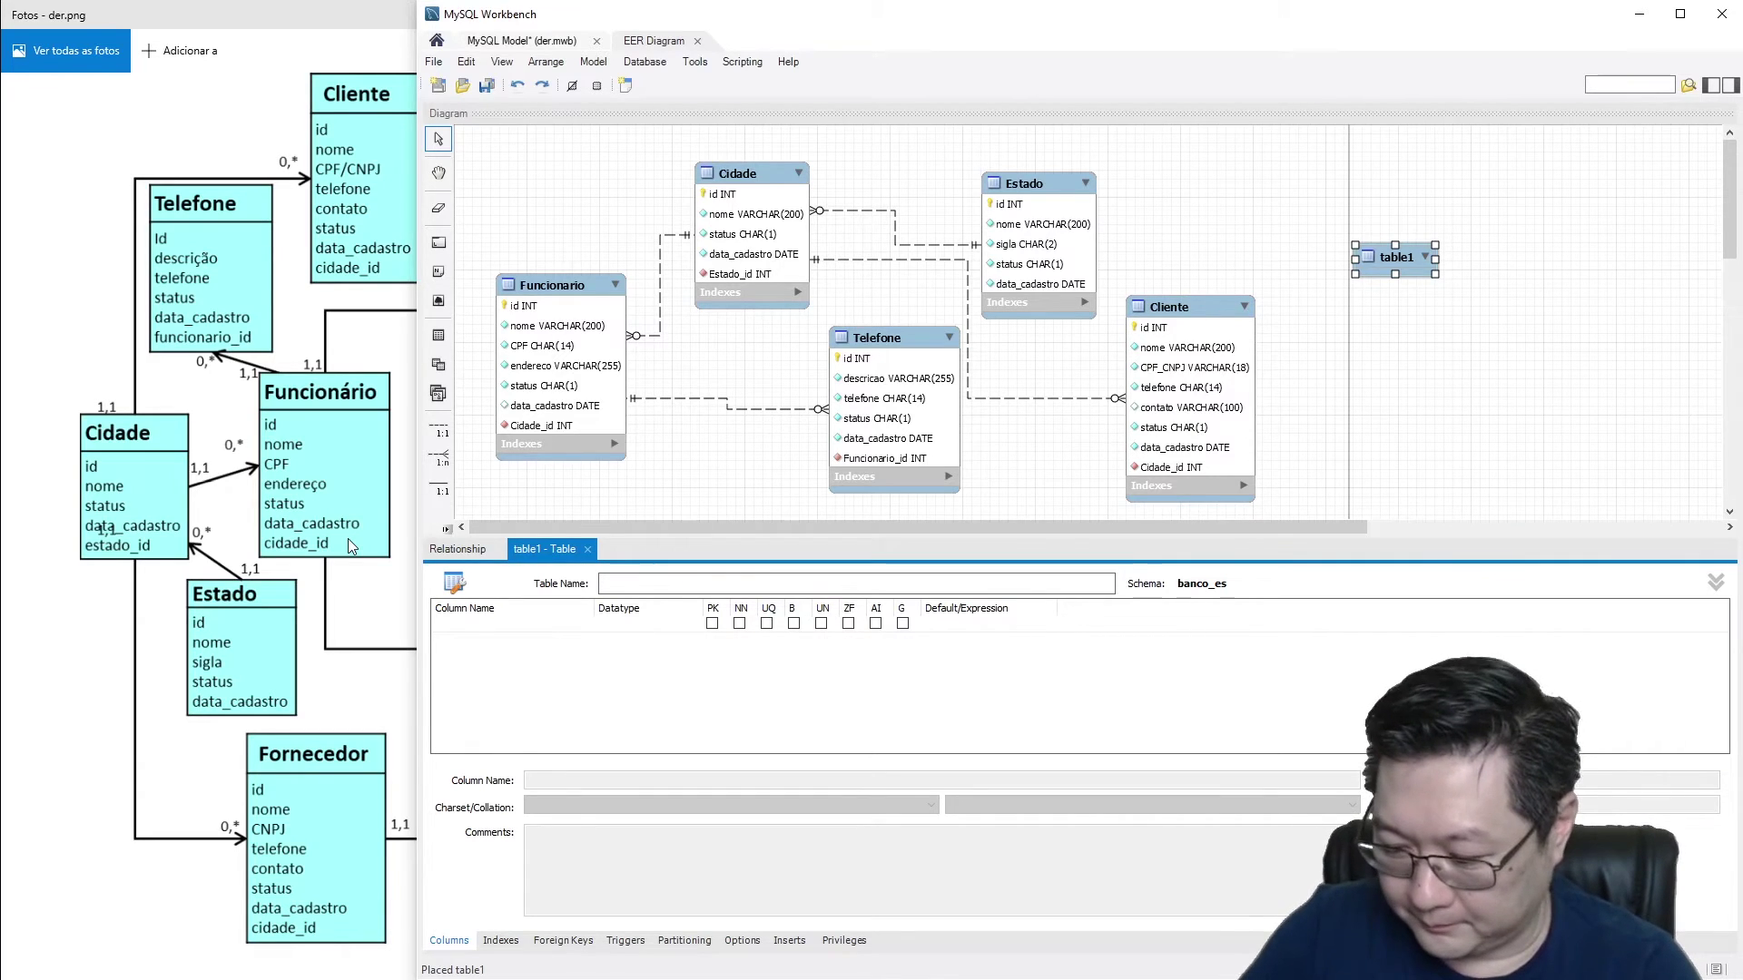
{"action": "type", "text": "Fornecedor"}
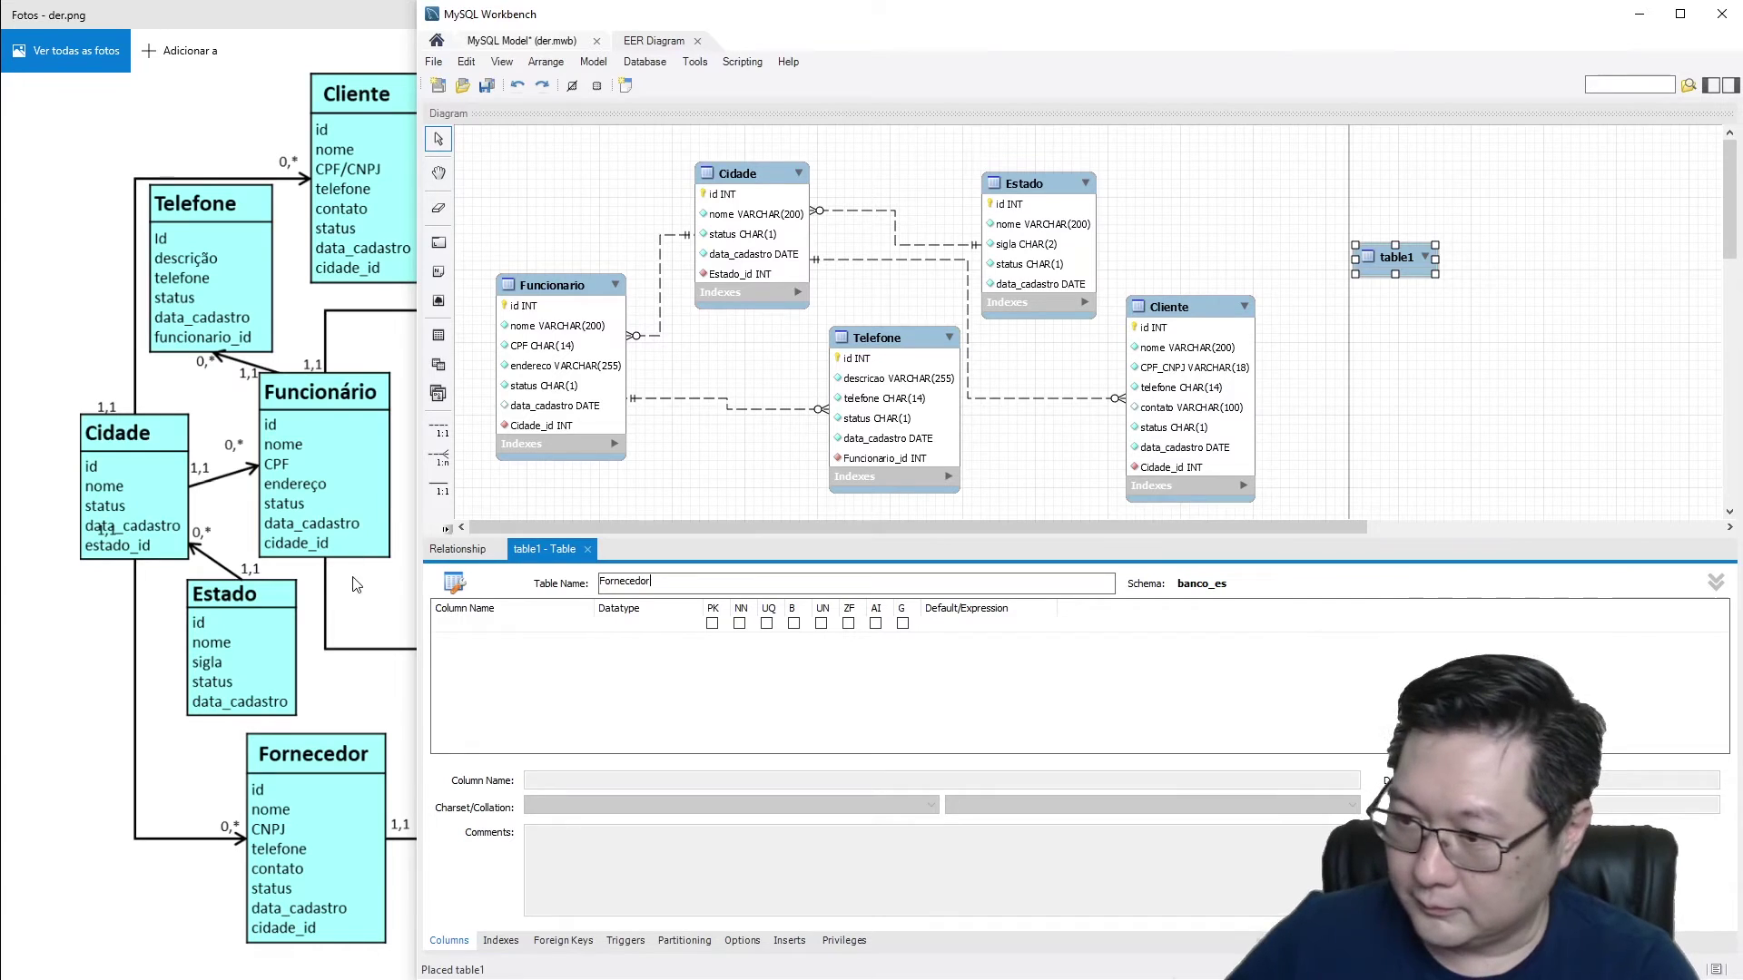
Step: Add the columns id, nome and CNPJ to the Fornecedor table
{"action": "left_click", "coordinate": [506, 644]}
{"action": "double_click", "coordinate": [515, 624]}
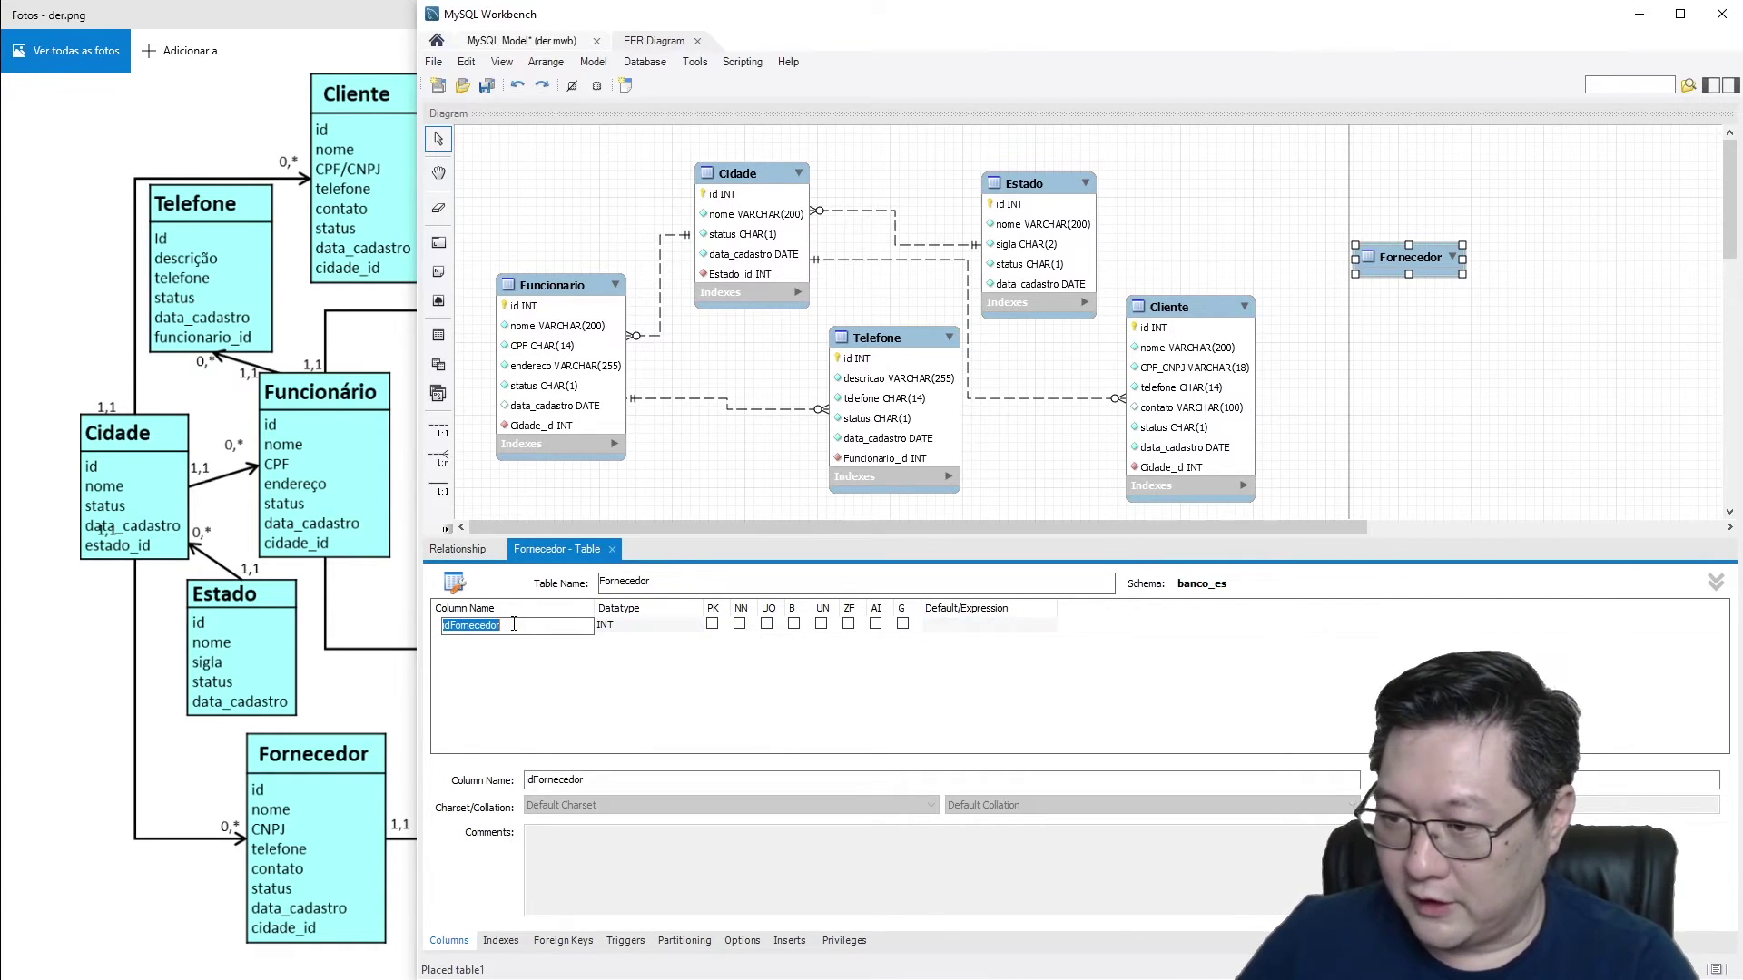
{"action": "type", "text": "id"}
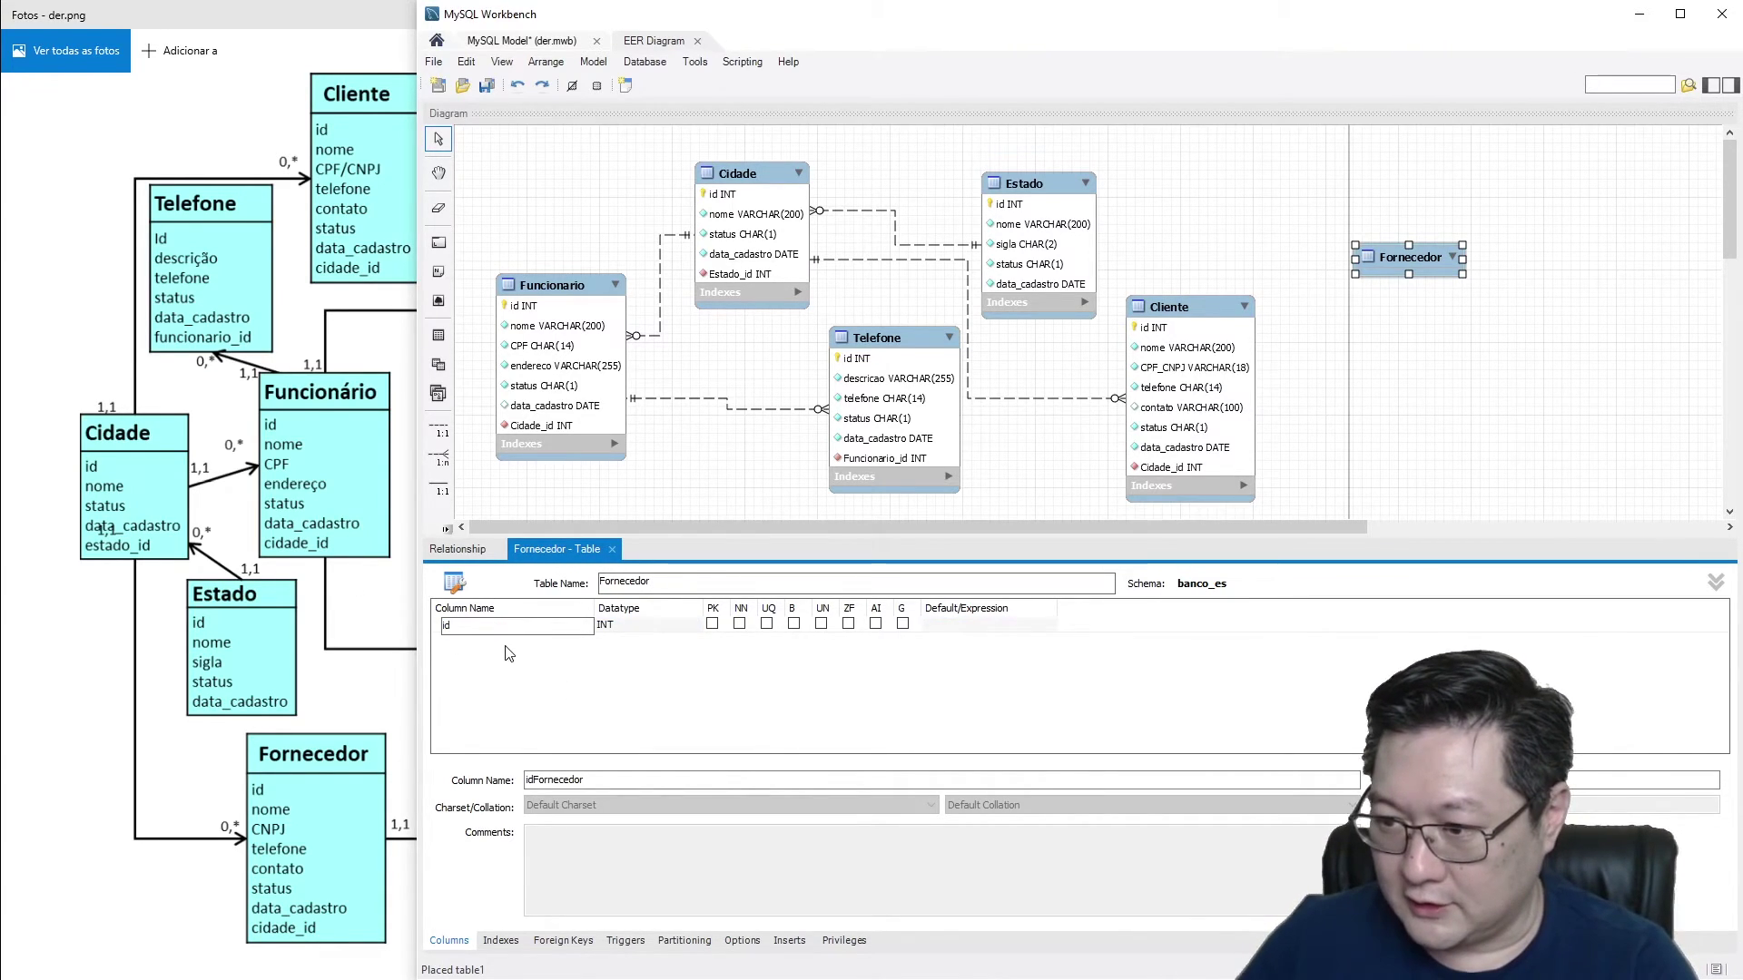
{"action": "double_click", "coordinate": [508, 642]}
{"action": "type", "text": "nome"}
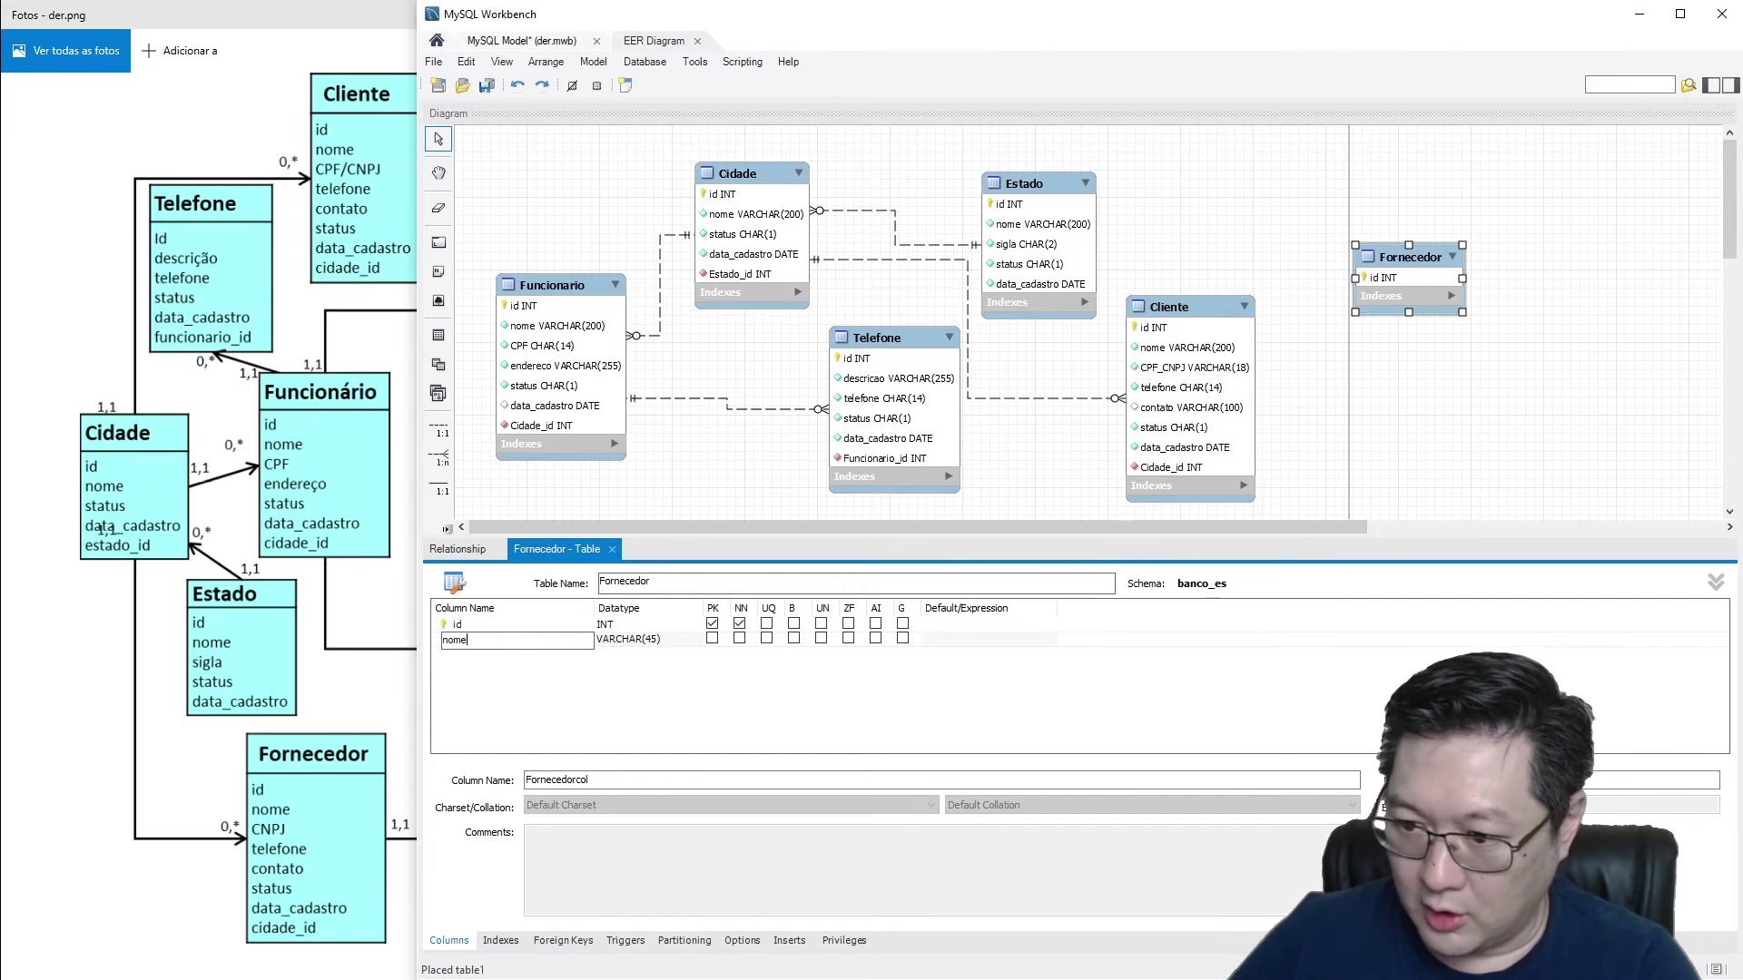
{"action": "key", "text": "Return"}
{"action": "double_click", "coordinate": [496, 654]}
{"action": "type", "text": "CNPJ"}
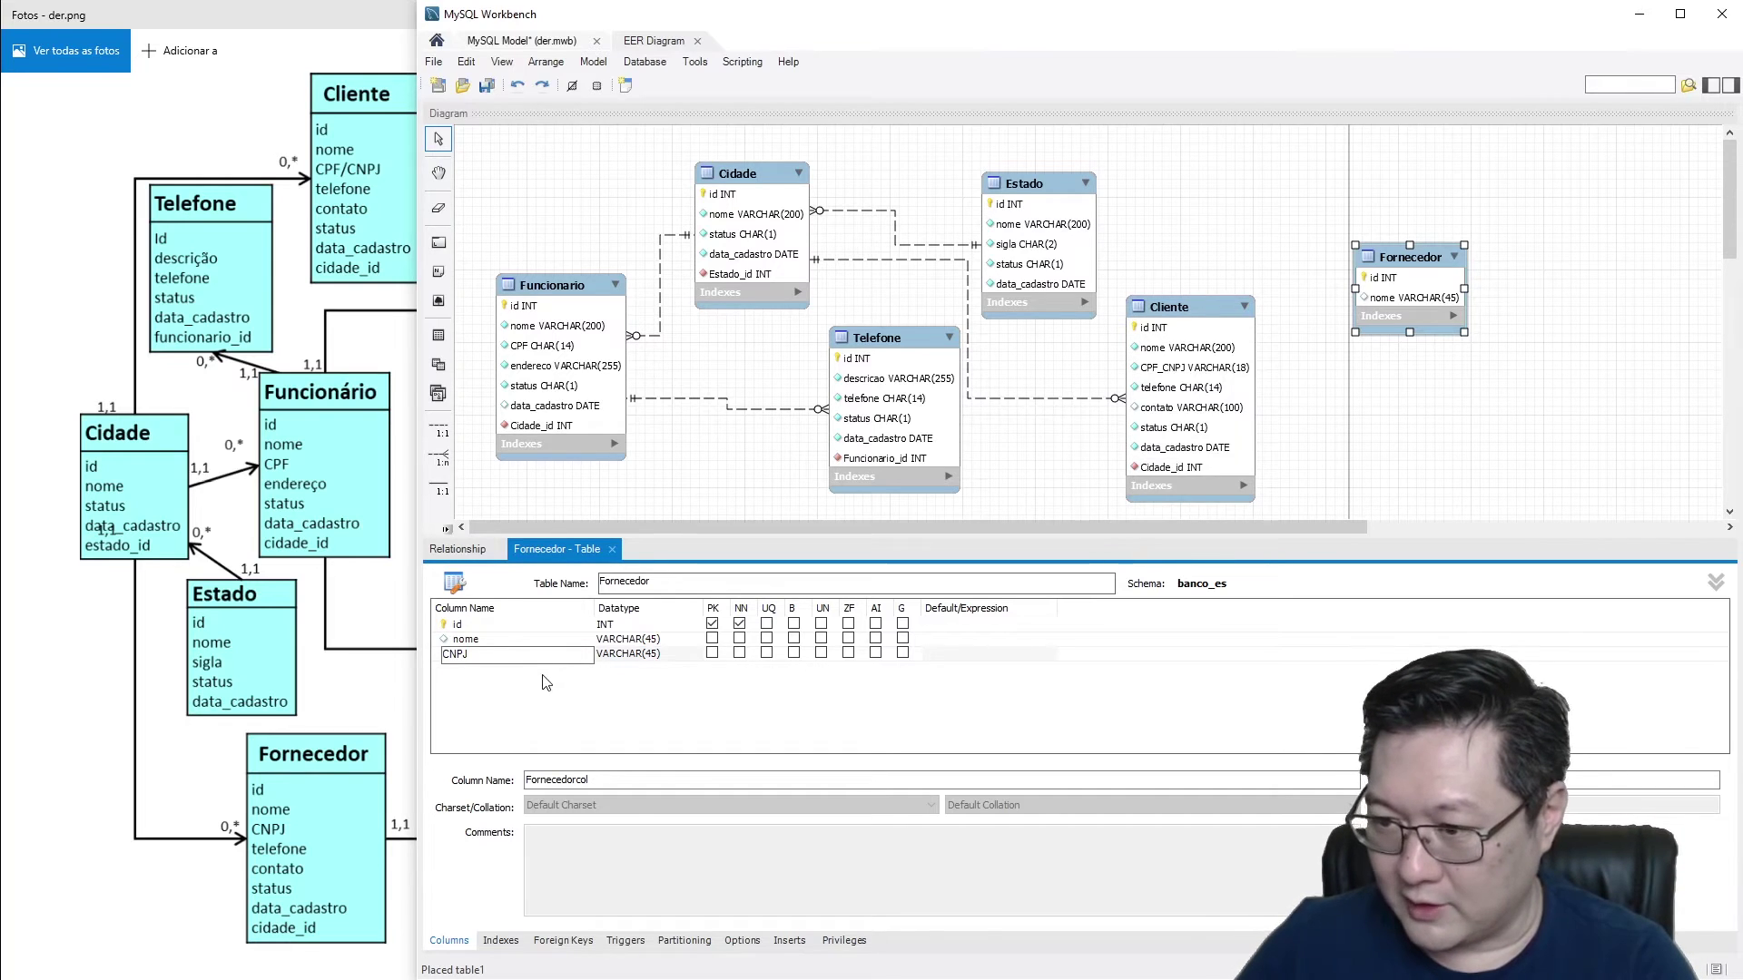
{"action": "key", "text": "Return"}
Step: Add the columns telefone and contato to the Fornecedor table
{"action": "double_click", "coordinate": [498, 670]}
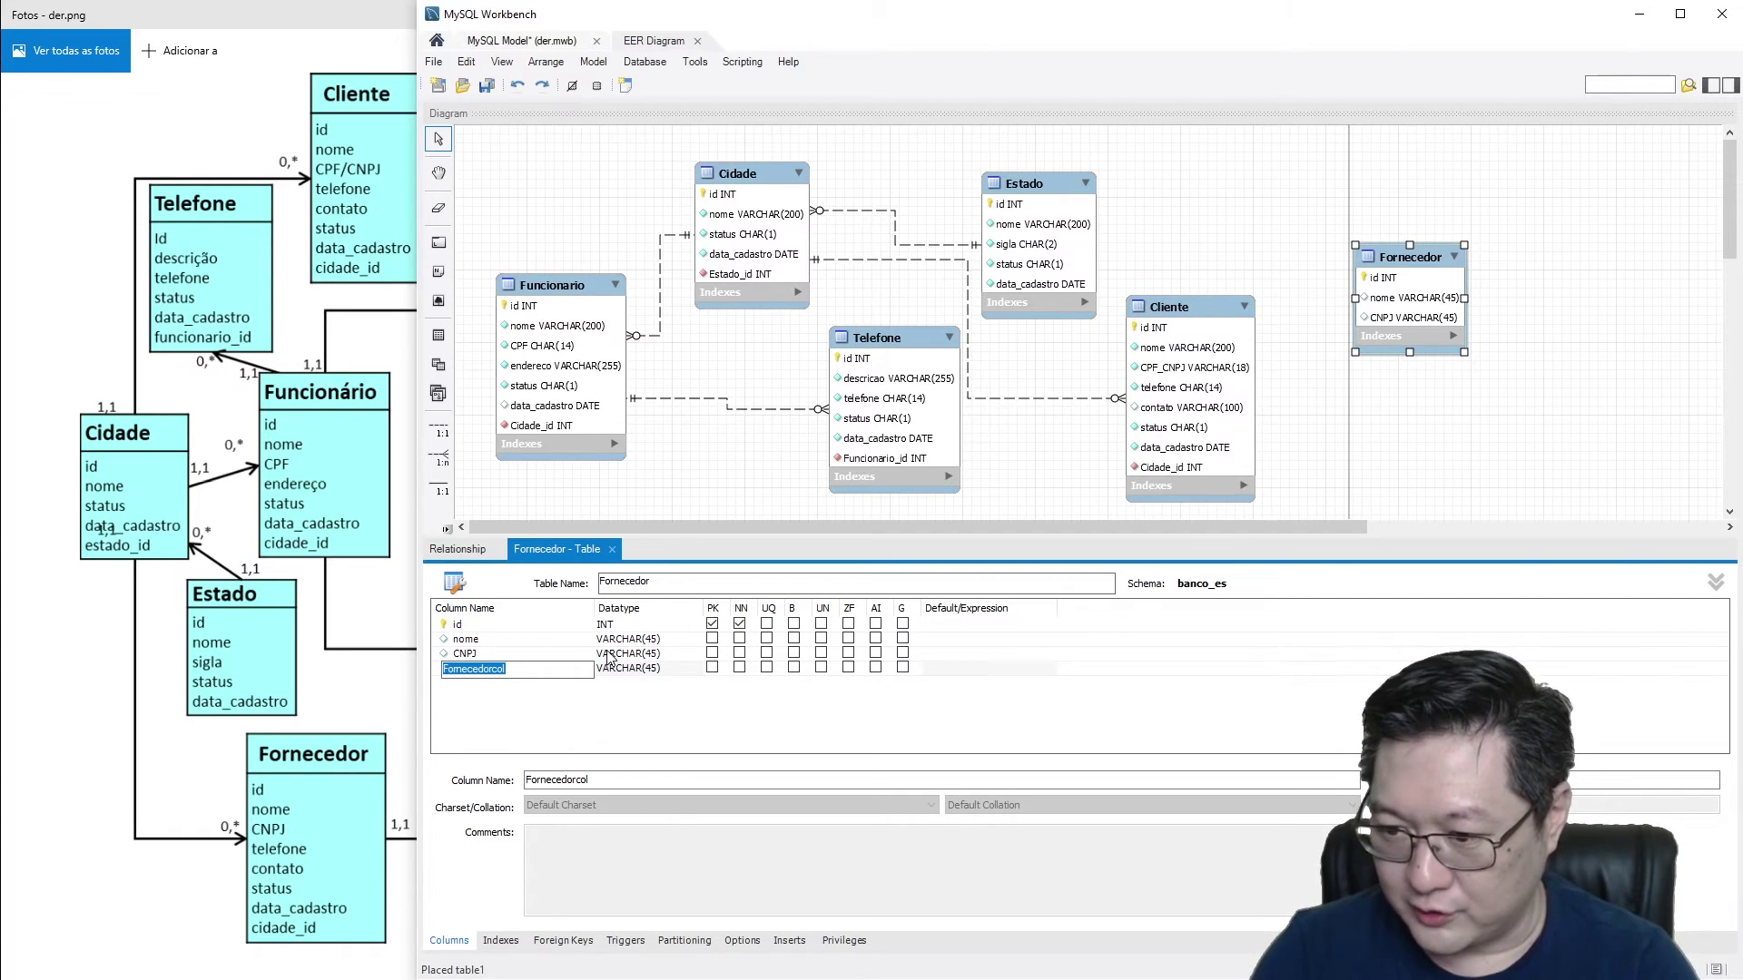
{"action": "type", "text": "TELEF"}
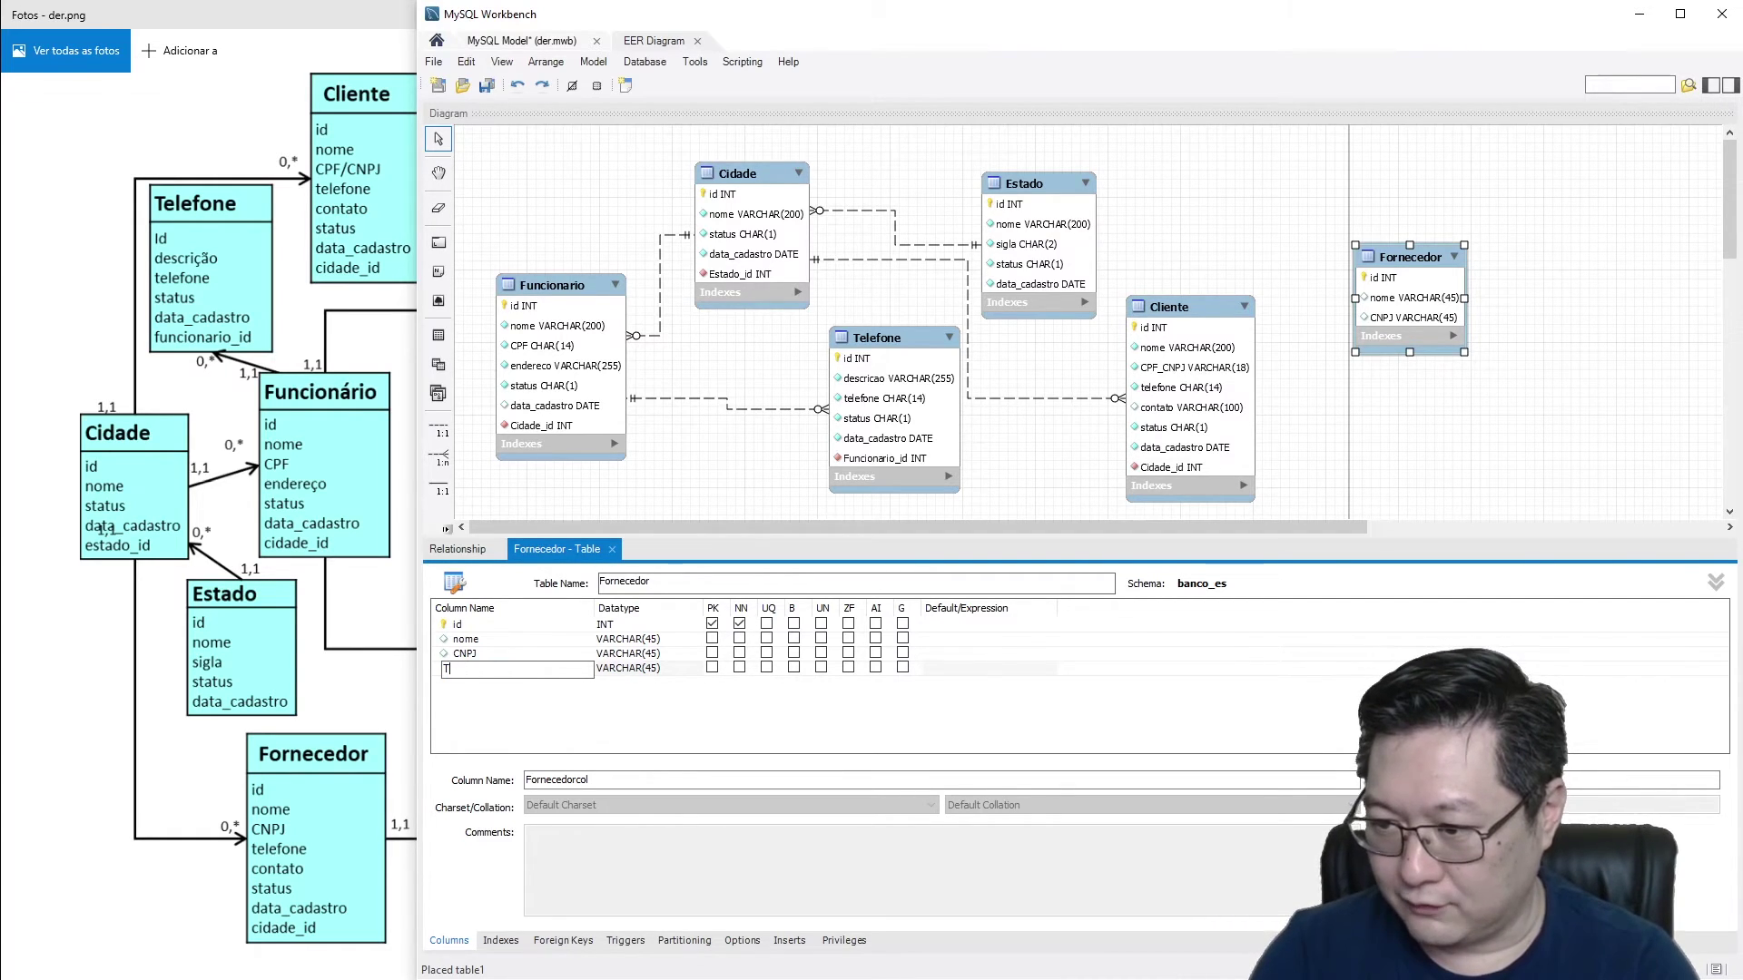
{"action": "key", "text": "BackSpace"}
{"action": "type", "text": "lefone"}
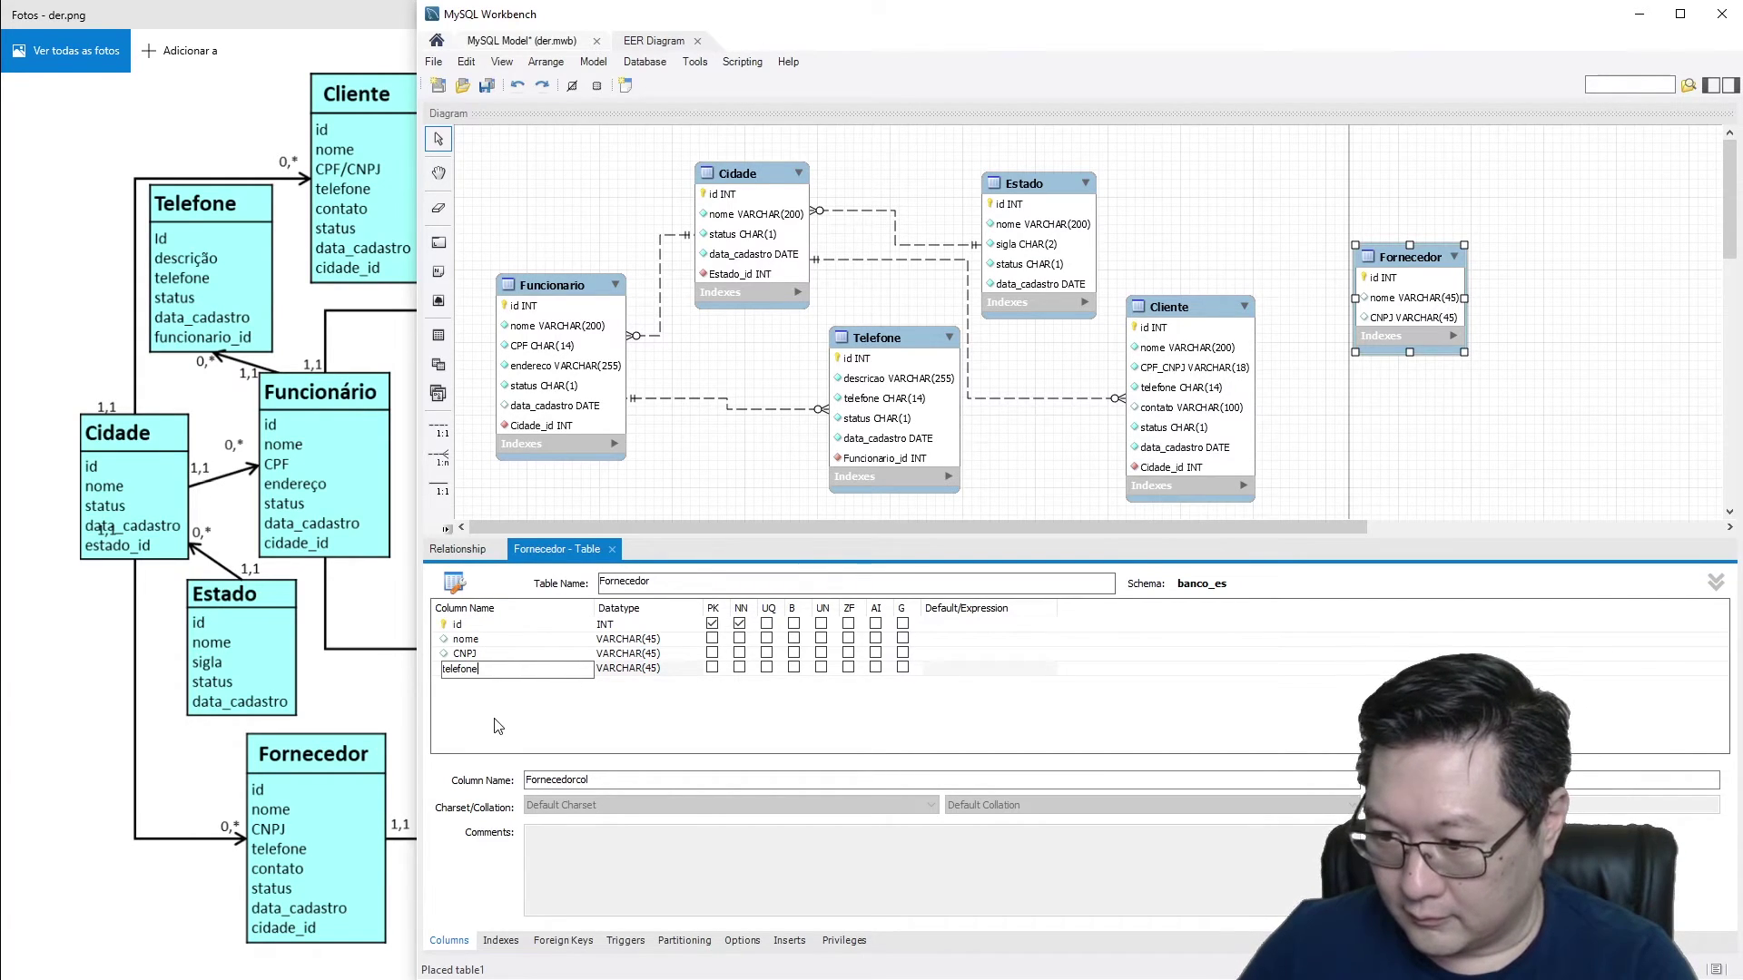
{"action": "key", "text": "Return"}
{"action": "double_click", "coordinate": [497, 682]}
{"action": "type", "text": "conta"}
{"action": "key", "text": "Return"}
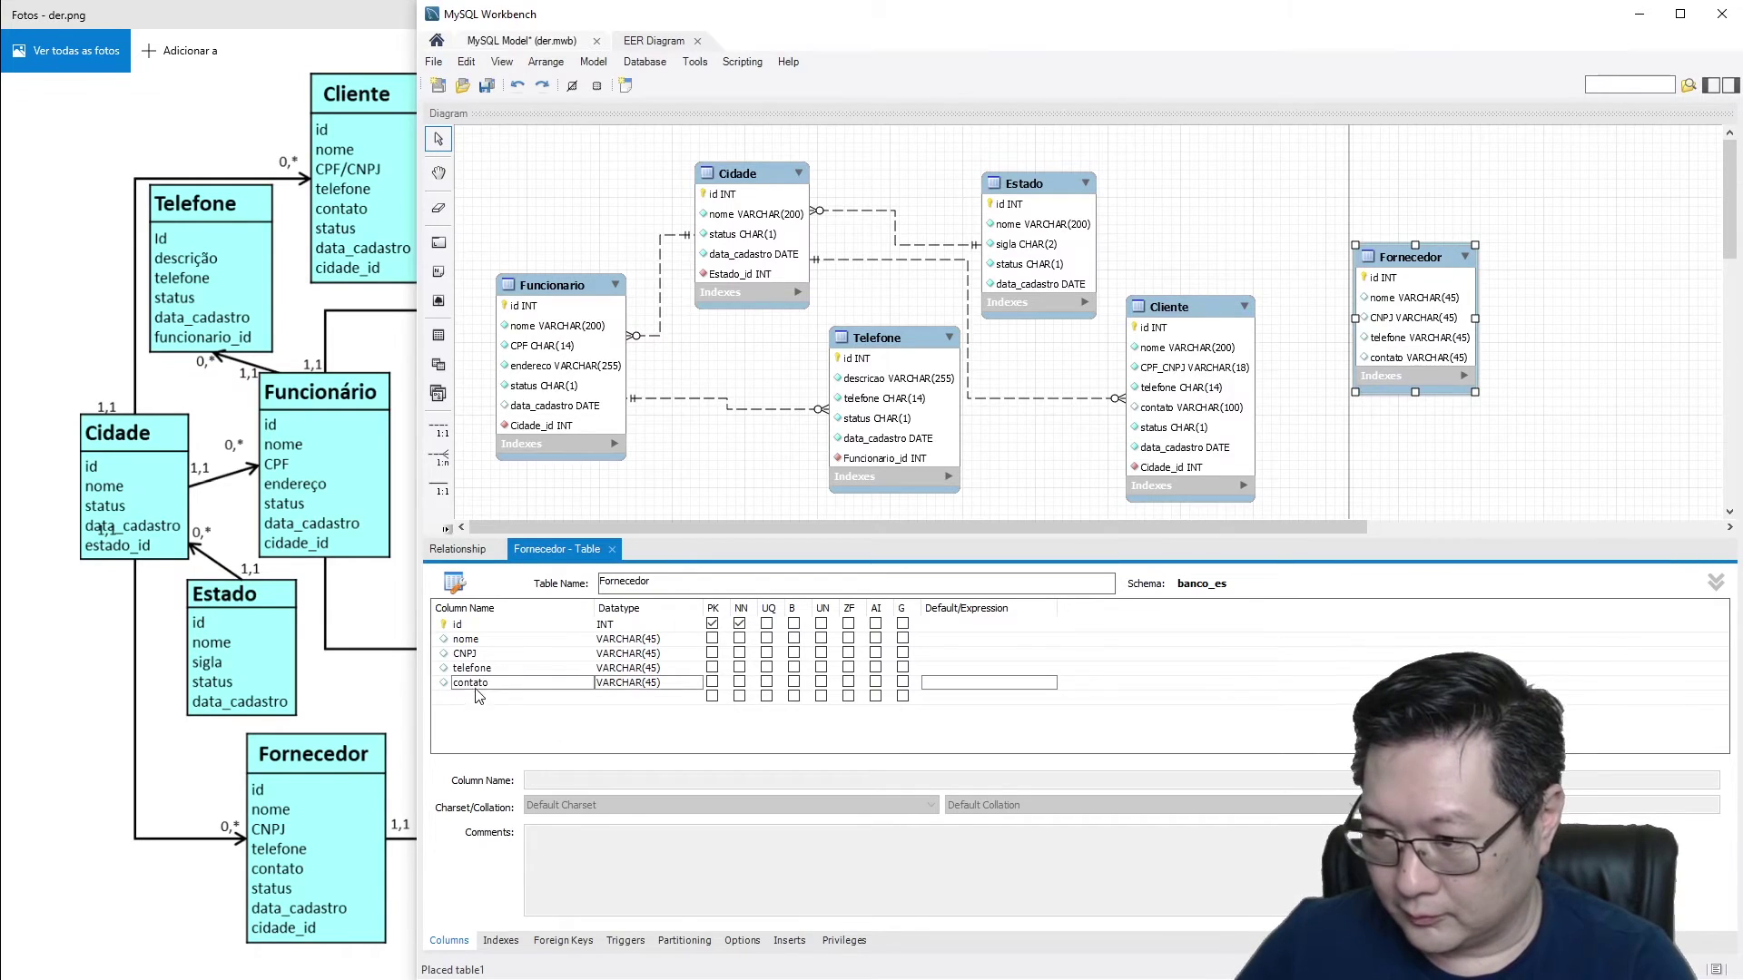
Step: Add the columns status and data_cadastro to the Fornecedor table
{"action": "double_click", "coordinate": [474, 698]}
{"action": "type", "text": "status"}
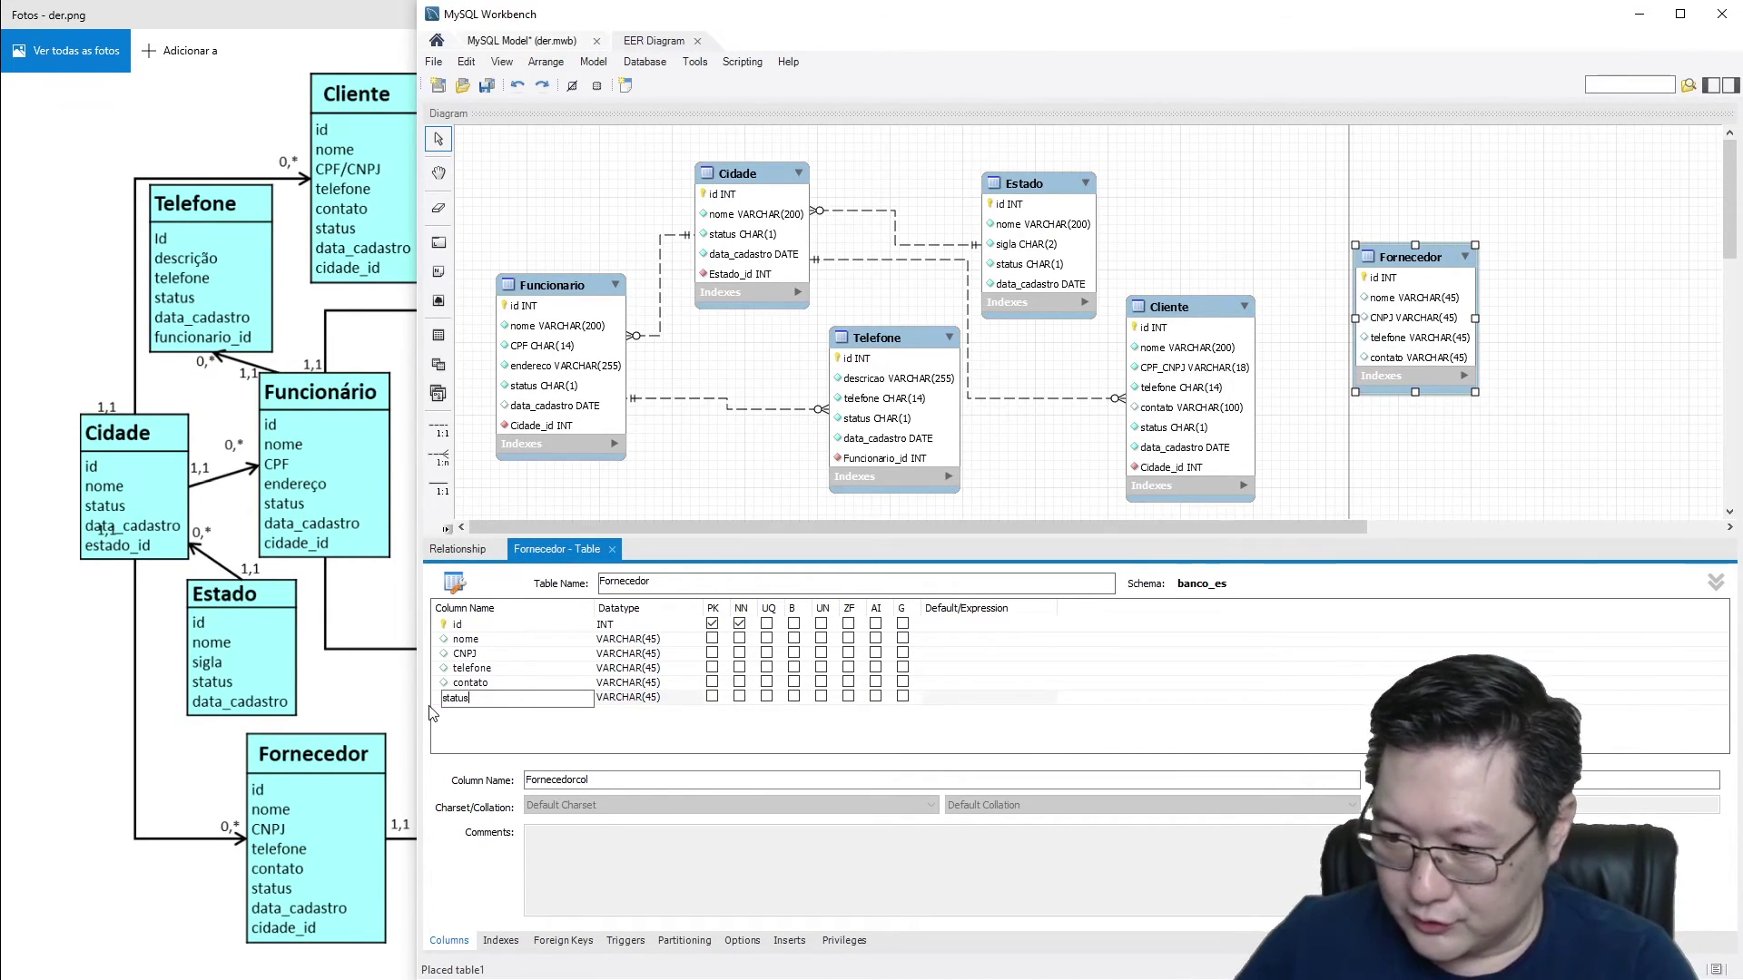
{"action": "left_click", "coordinate": [511, 738]}
{"action": "double_click", "coordinate": [535, 712]}
{"action": "double_click", "coordinate": [535, 712]}
{"action": "type", "text": "data_c"}
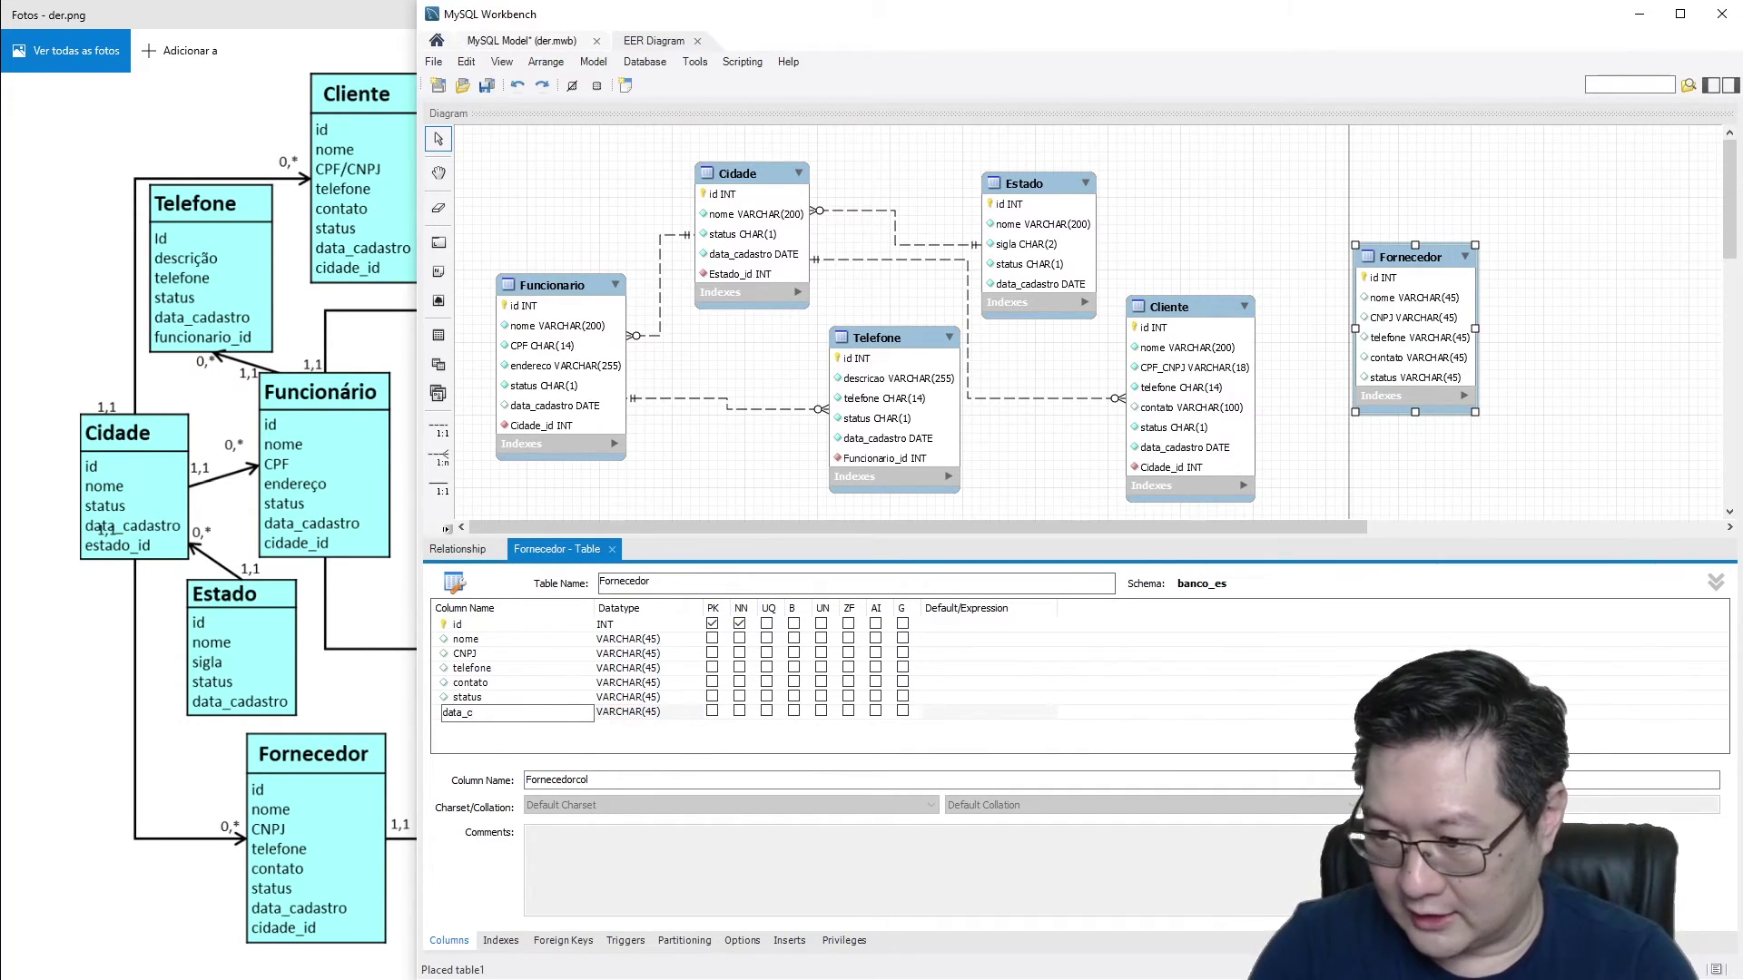
{"action": "type", "text": "adastr"}
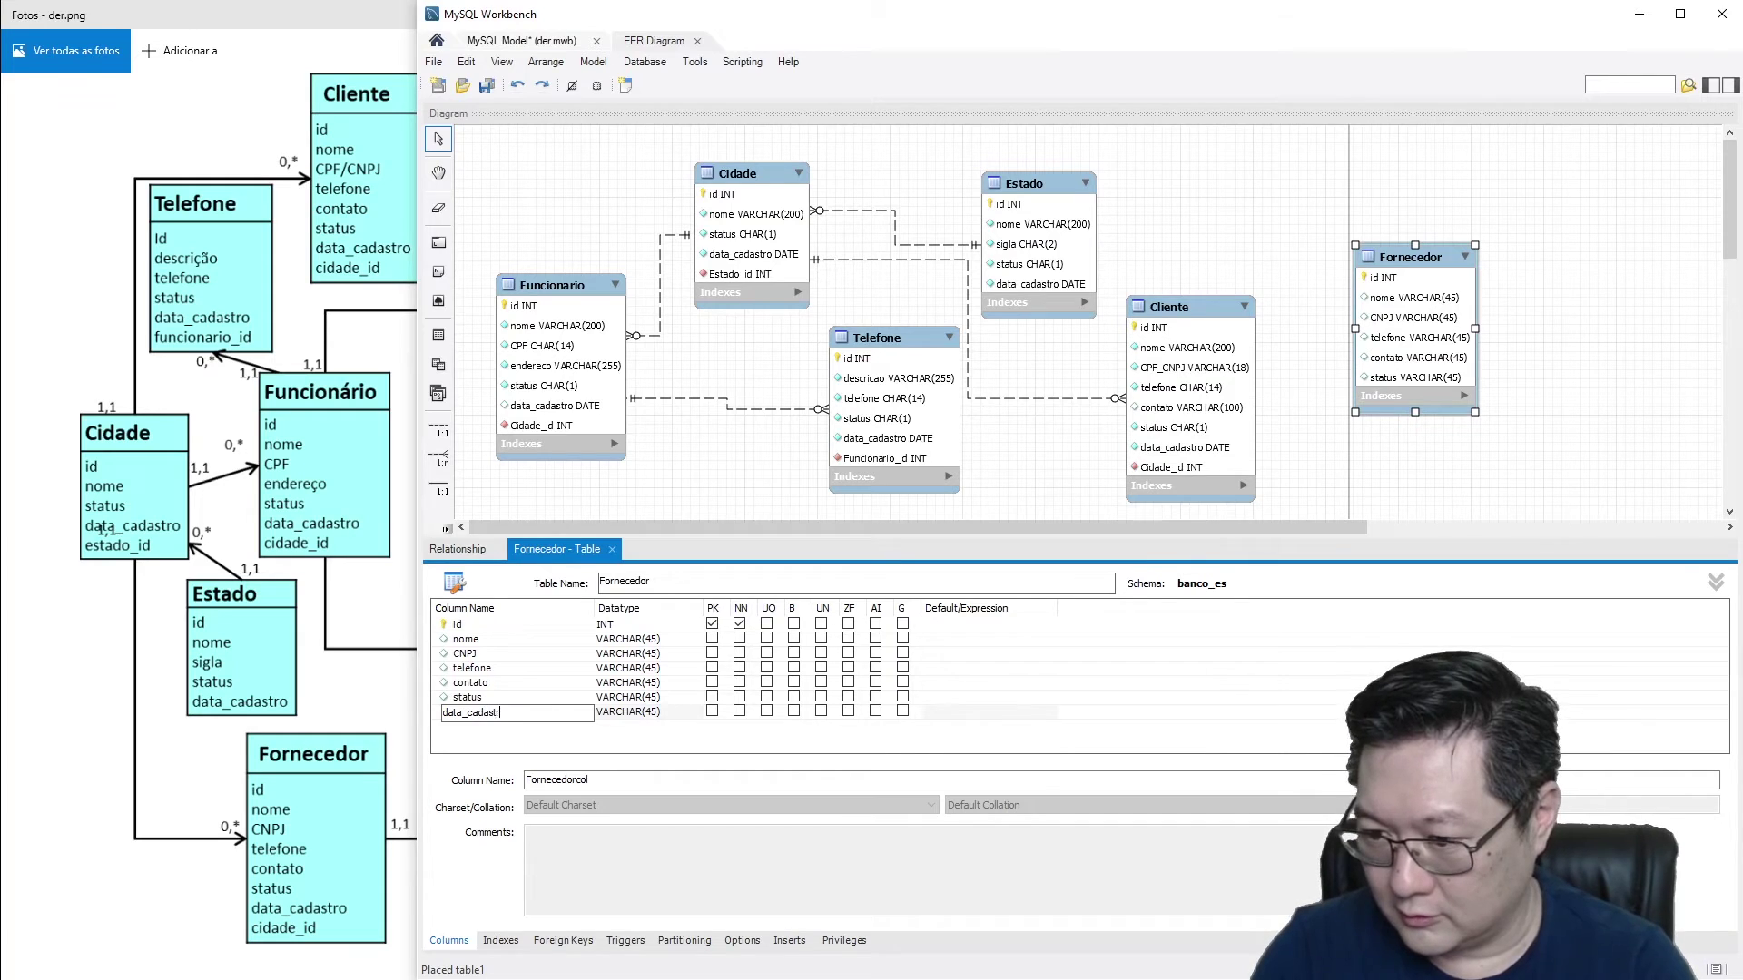
{"action": "type", "text": "o"}
{"action": "key", "text": "Return"}
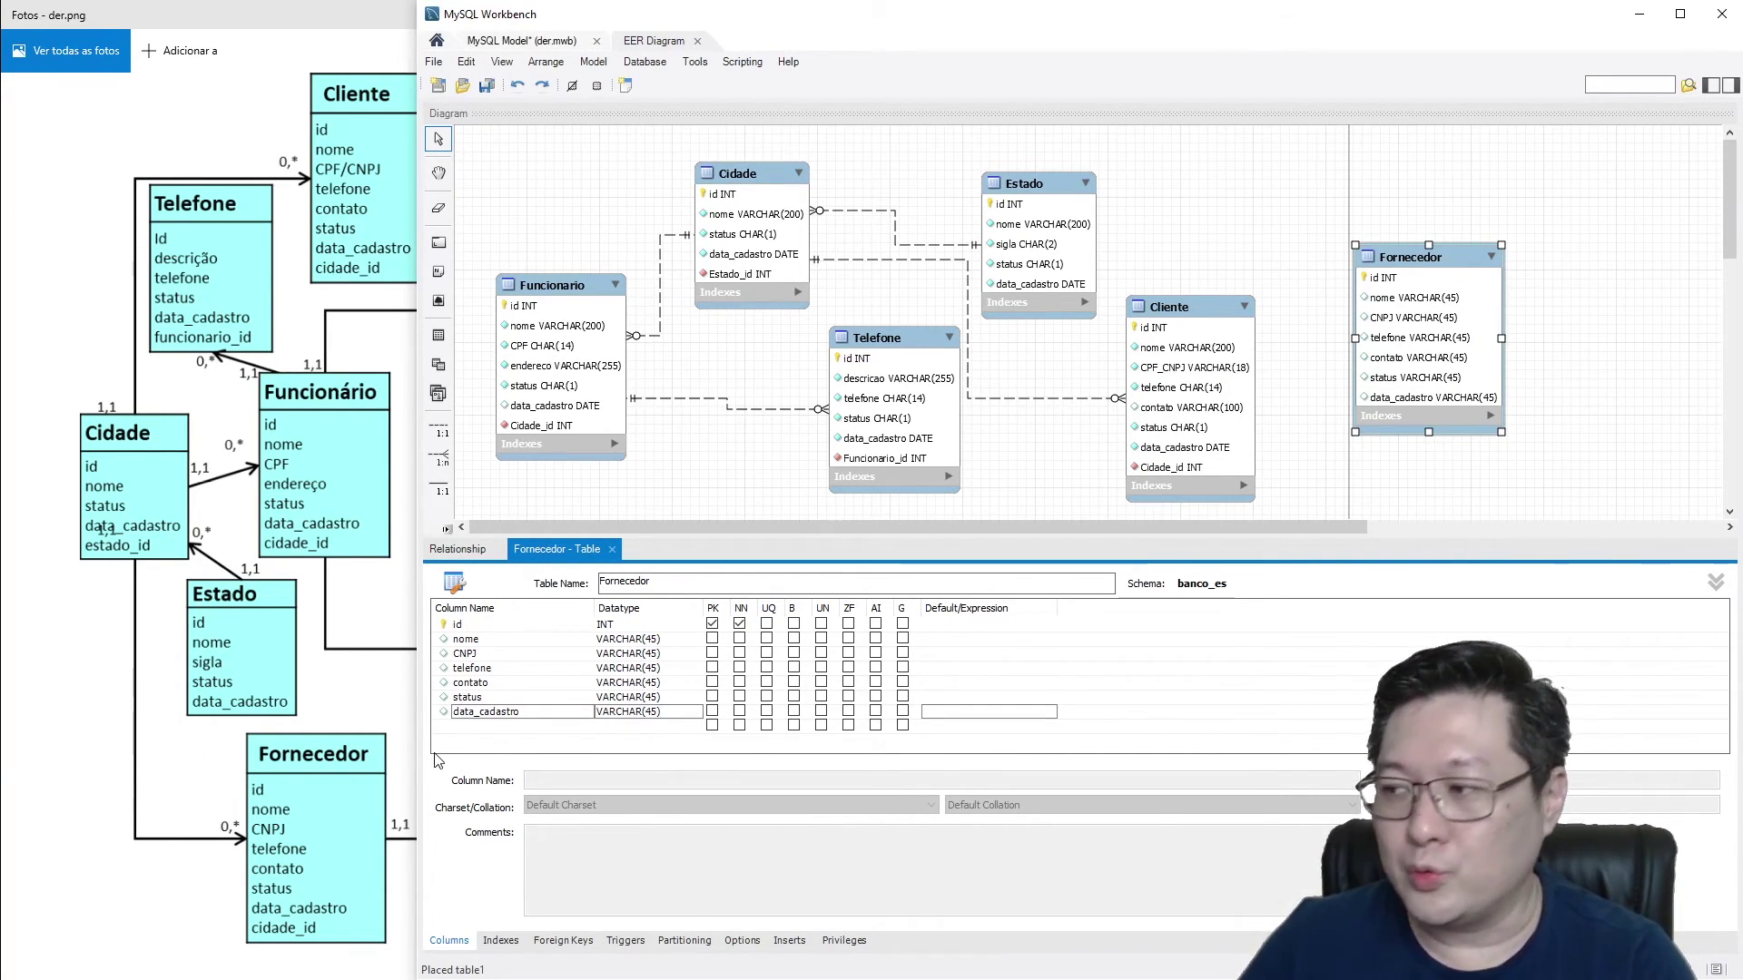
Step: Make the Fornecedor table's id column auto-increment, and set its nome column to a not-null VARCHAR(200)
{"action": "left_click", "coordinate": [508, 626]}
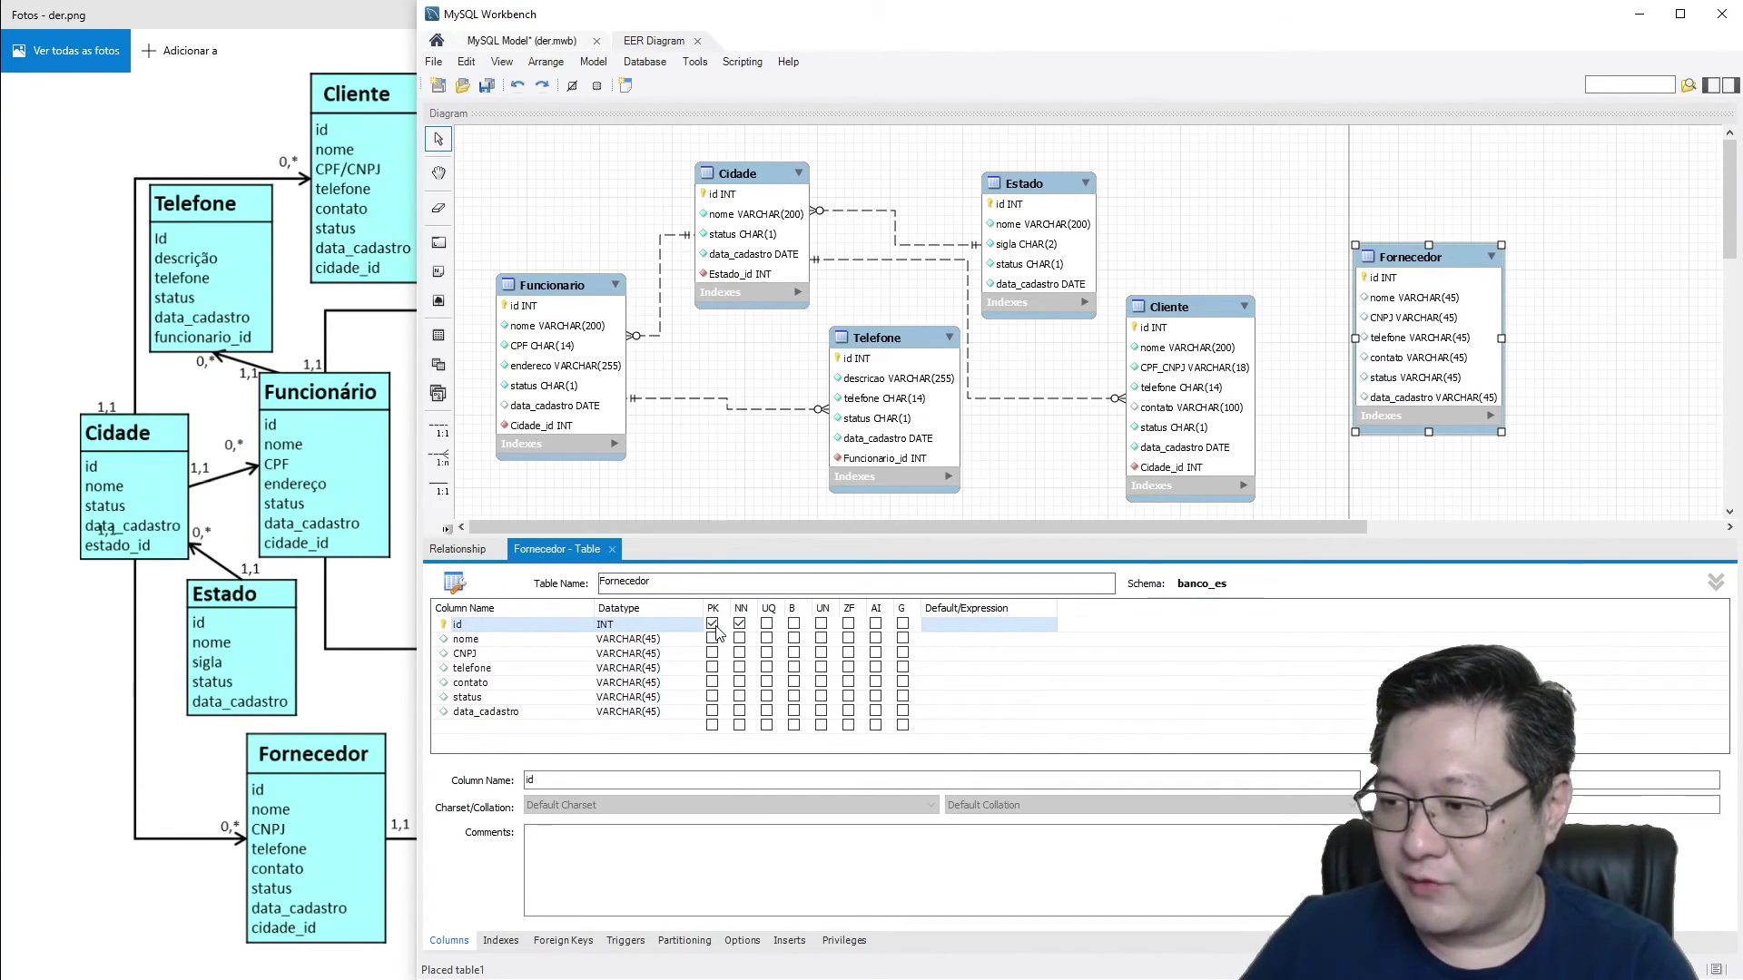
{"action": "left_click", "coordinate": [876, 624]}
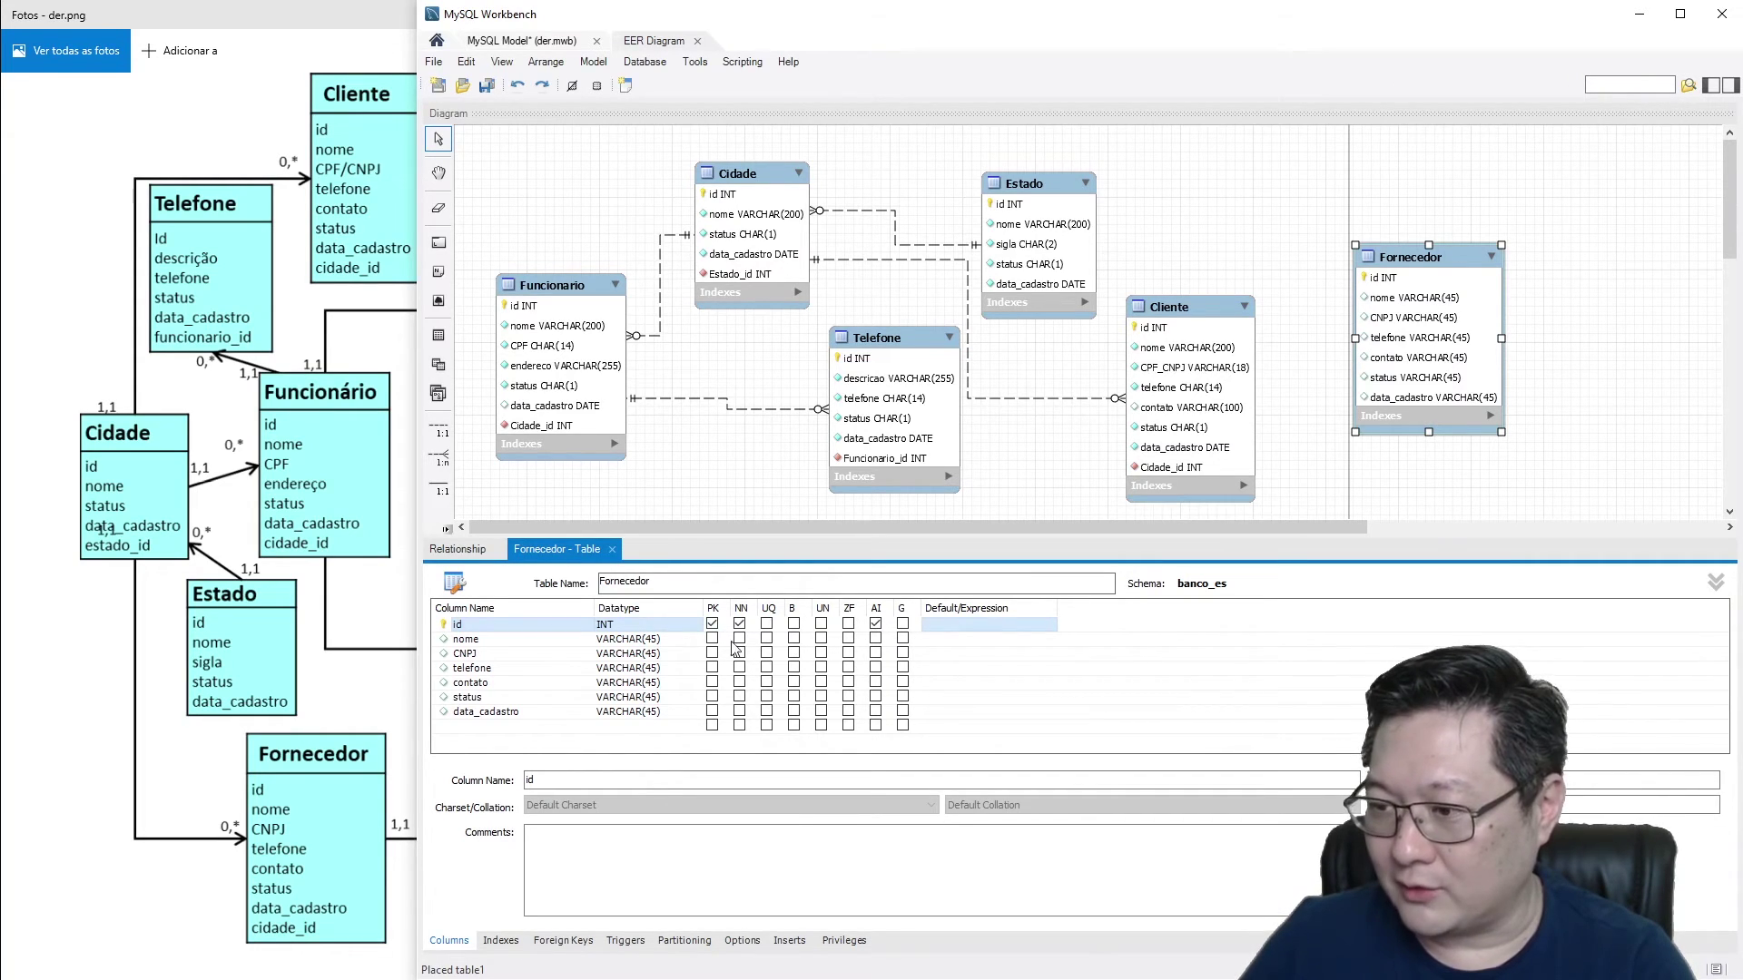
{"action": "left_click", "coordinate": [481, 640]}
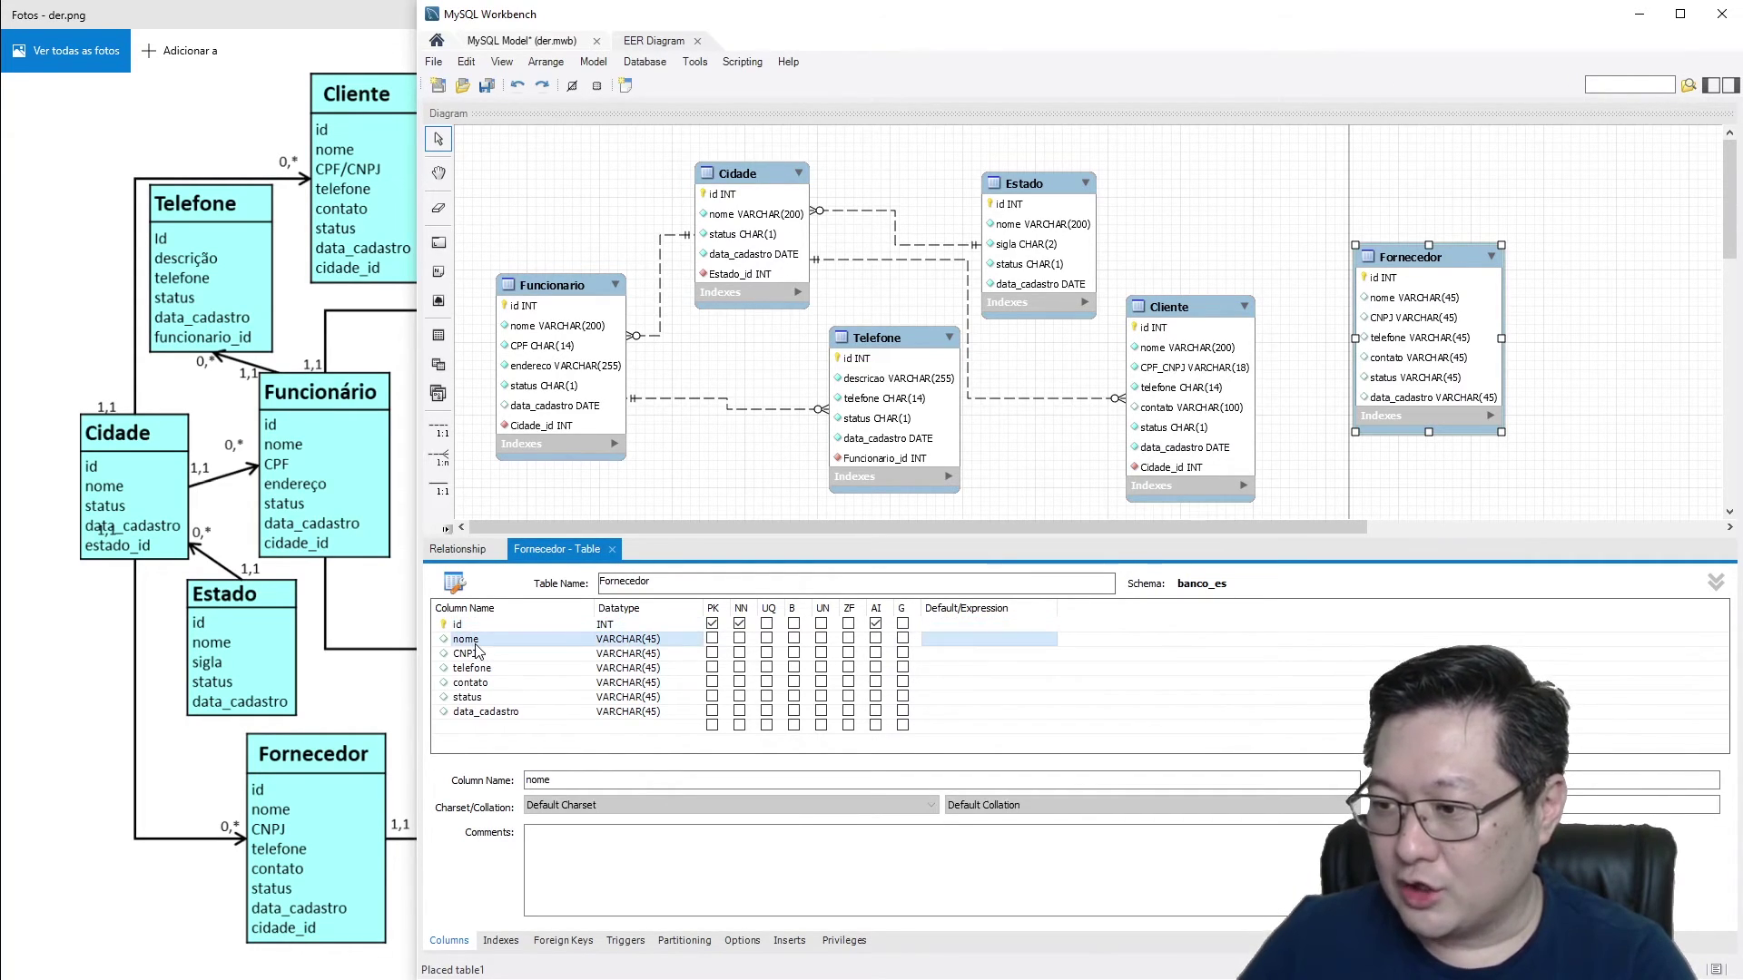
{"action": "left_click", "coordinate": [644, 641]}
{"action": "left_click", "coordinate": [653, 640]}
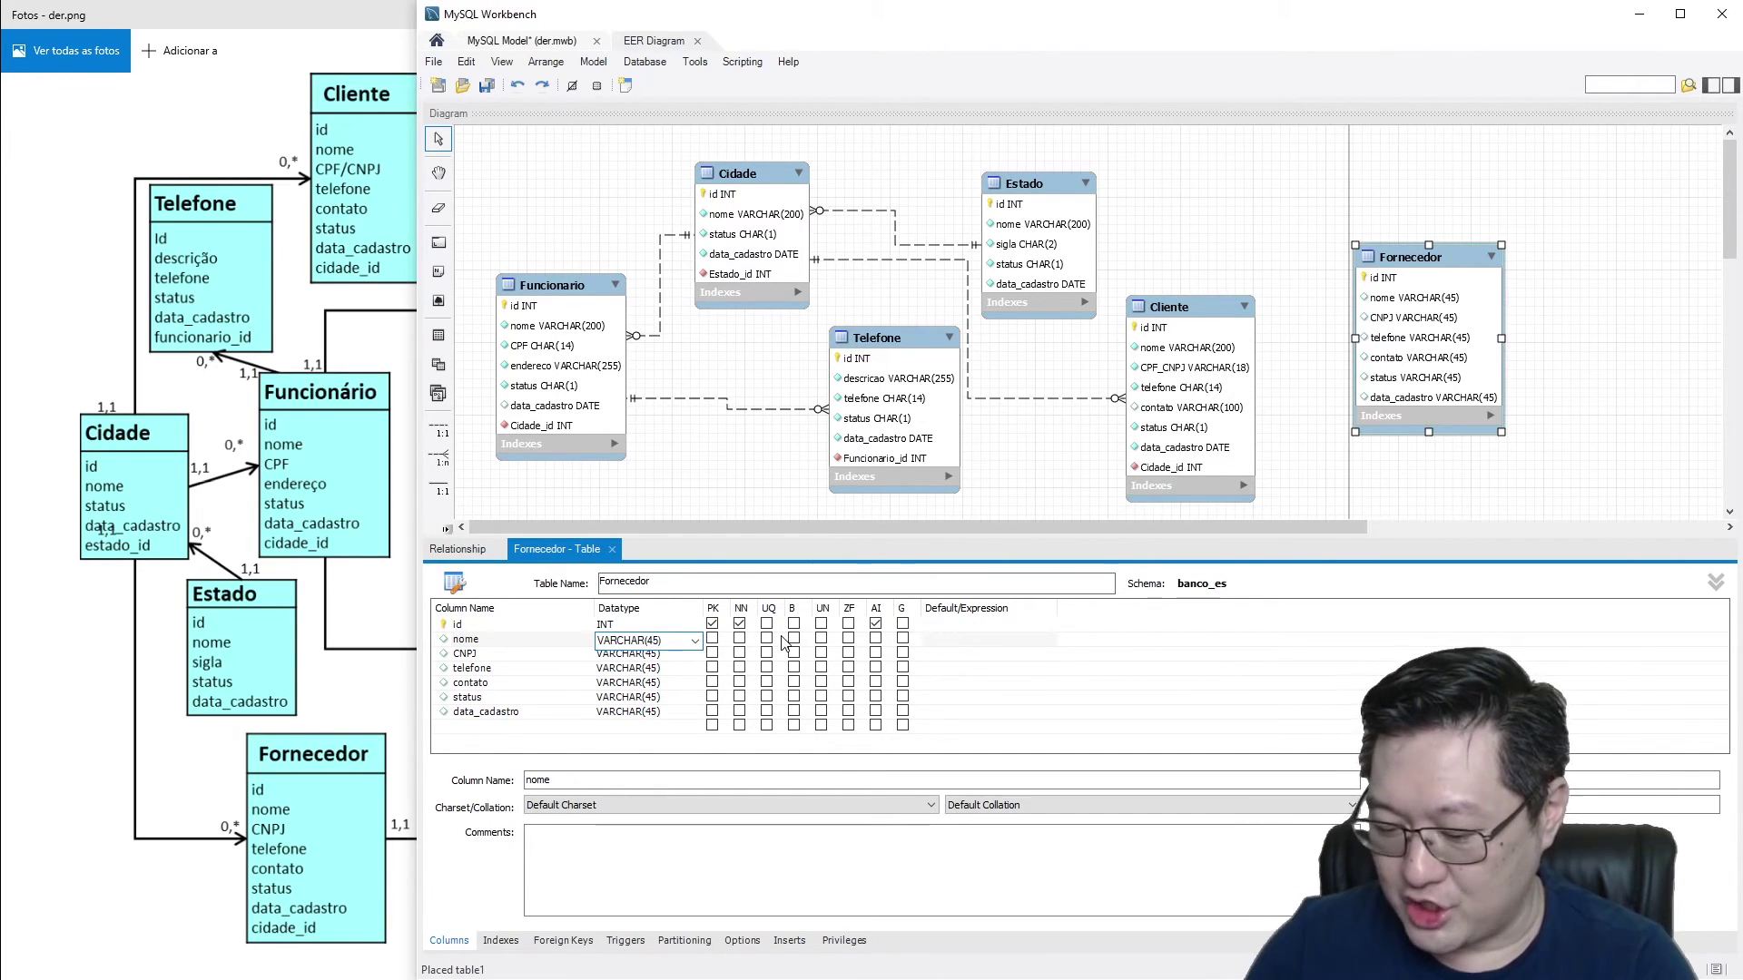
{"action": "type", "text": "22"}
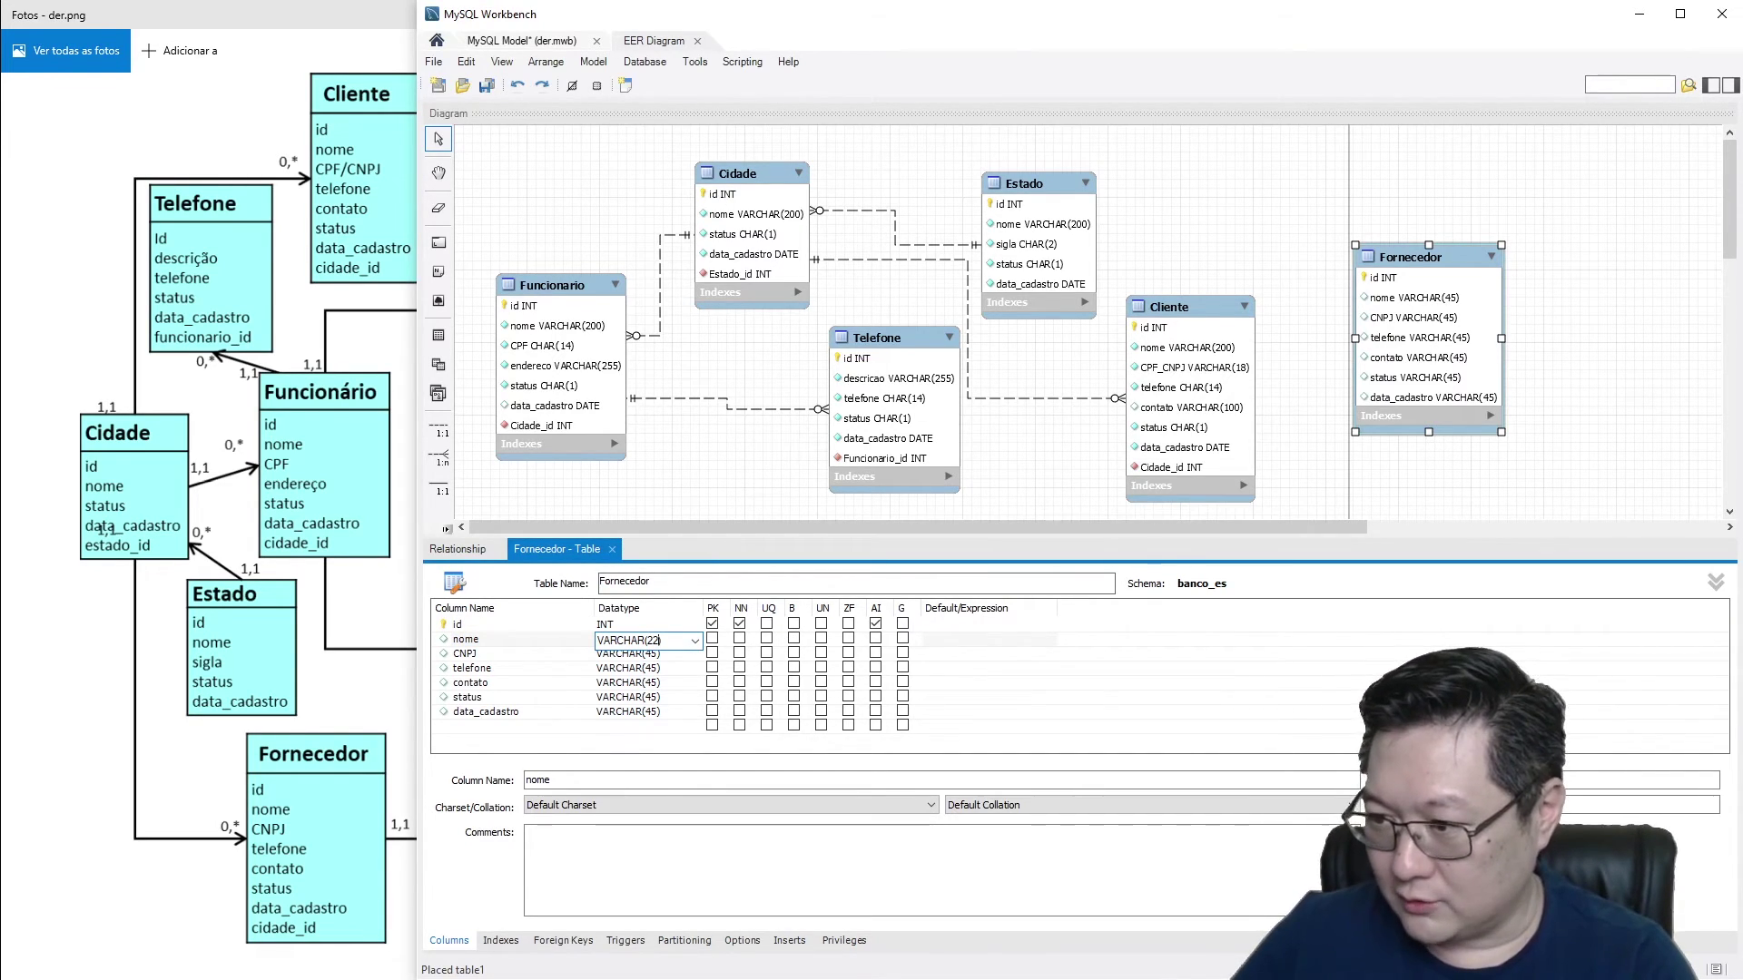
{"action": "left_click", "coordinate": [740, 639]}
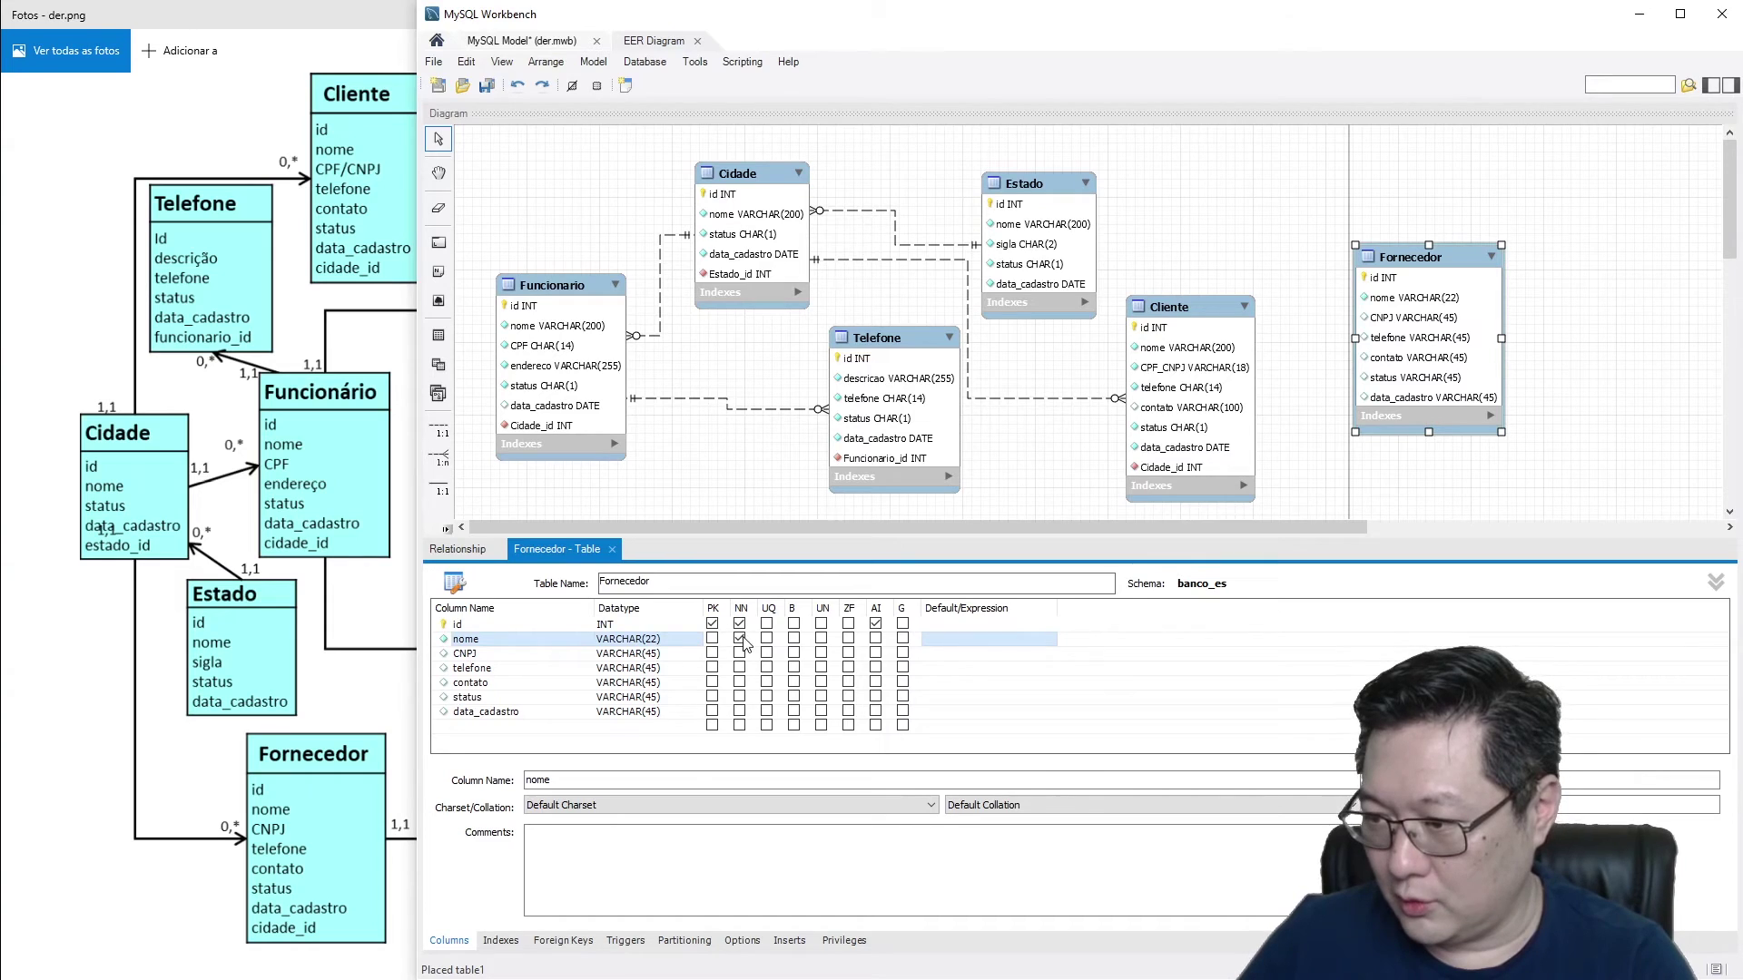
{"action": "double_click", "coordinate": [650, 640]}
{"action": "left_click", "coordinate": [650, 641]}
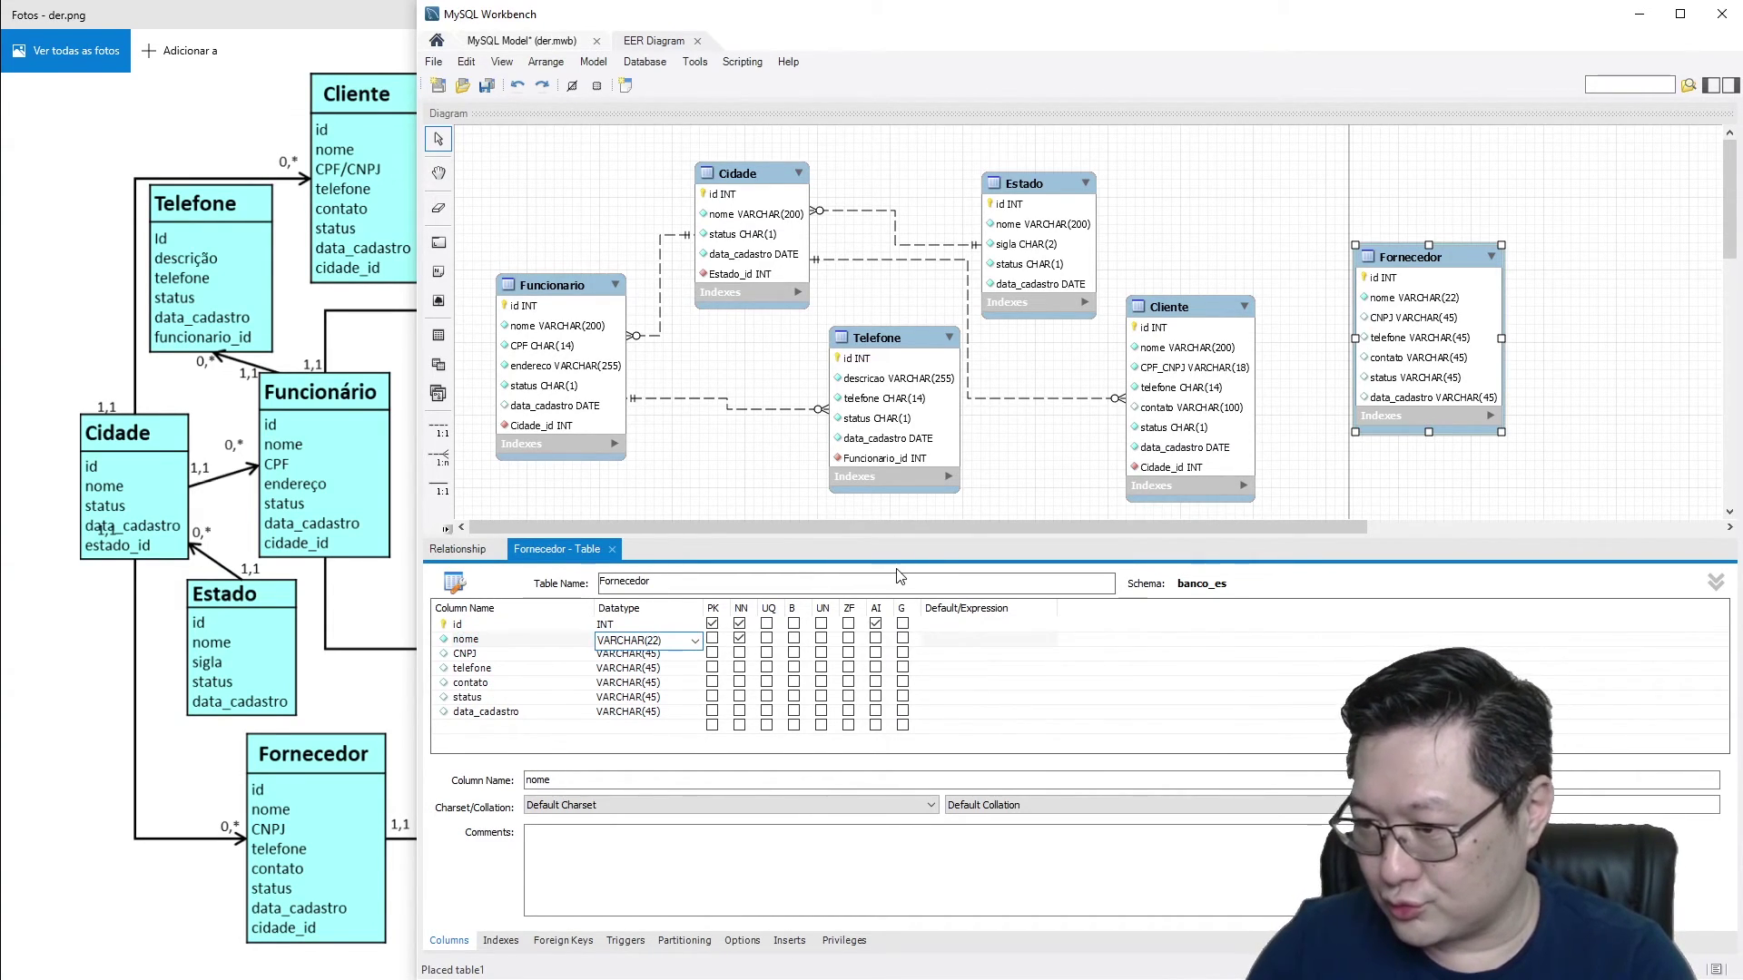
{"action": "key", "text": "BackSpace"}
{"action": "key", "text": "BackSpace"}
{"action": "type", "text": "00)"}
{"action": "key", "text": "Return"}
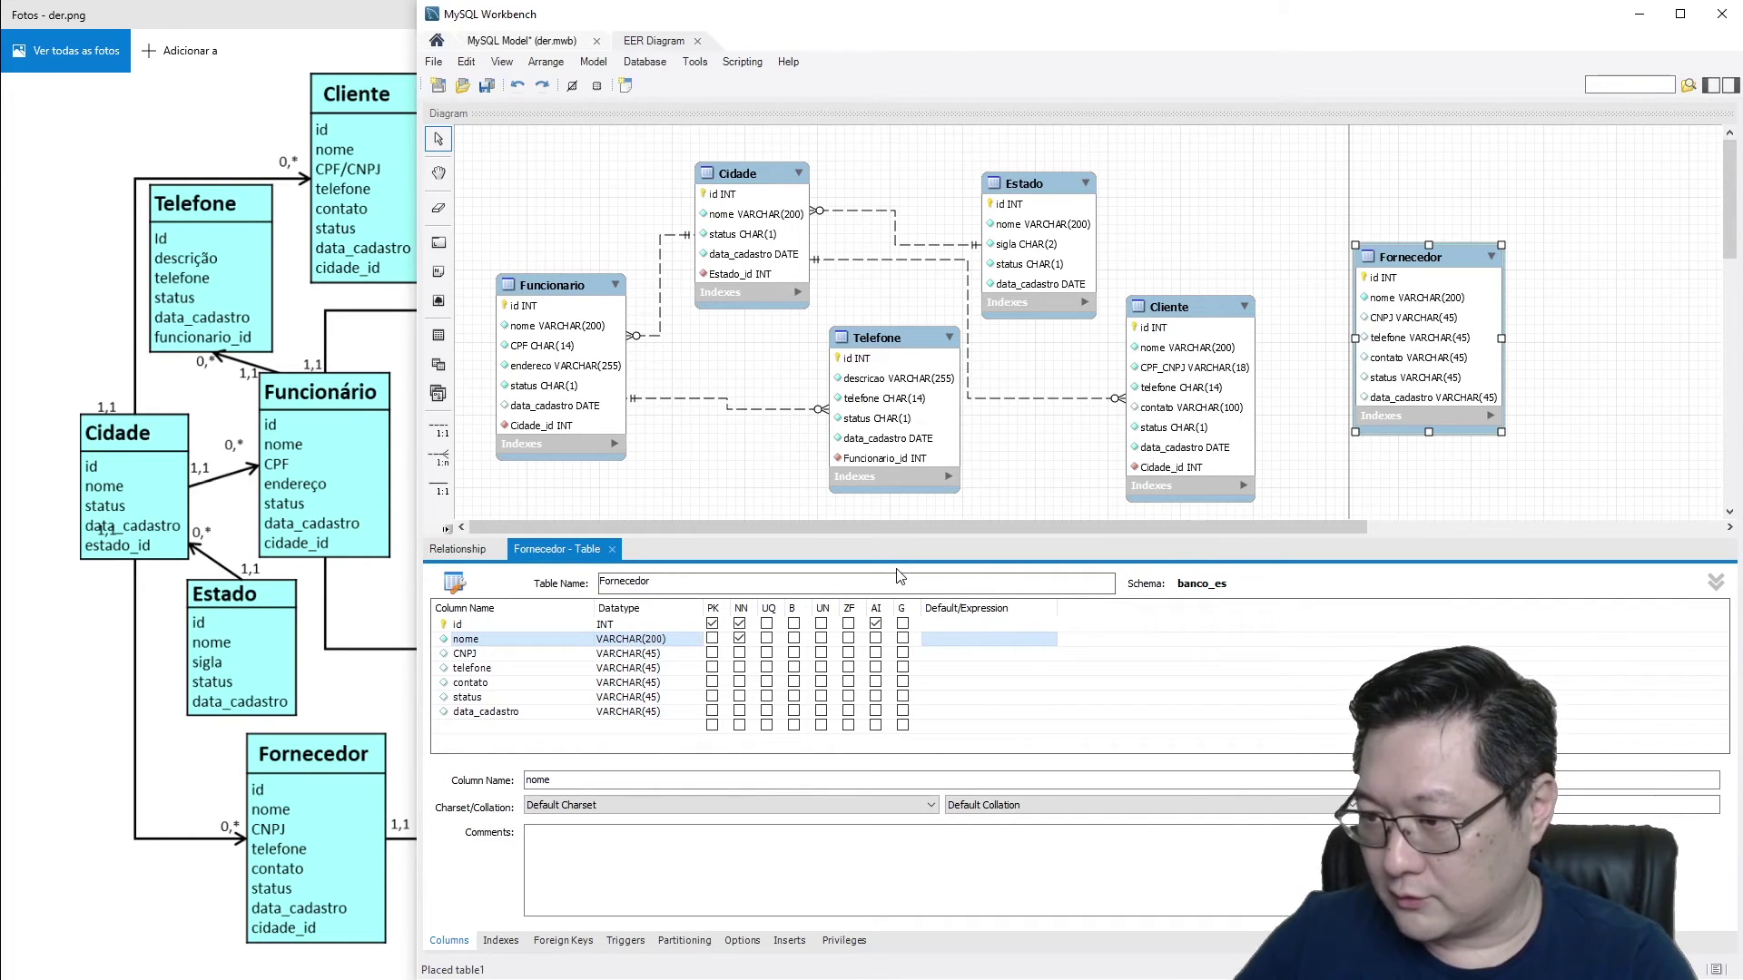
Step: Set the datatype of the Fornecedor table's CNPJ column to CHAR(18)
{"action": "left_click", "coordinate": [498, 654]}
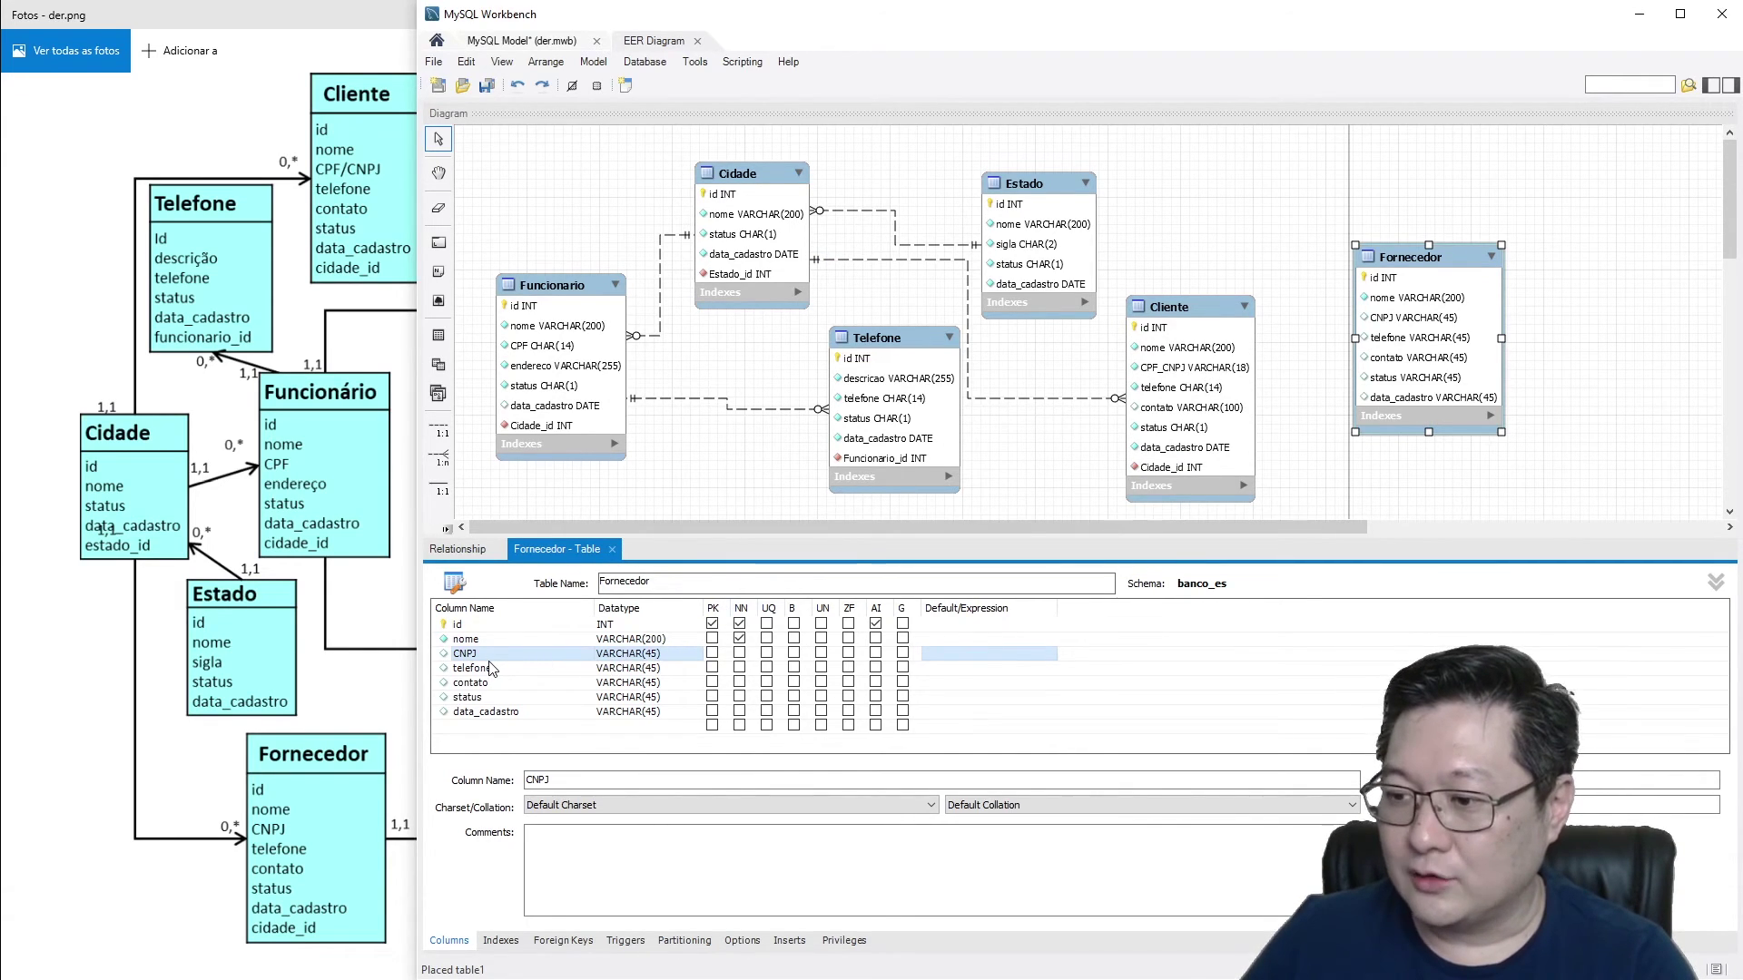
{"action": "left_click", "coordinate": [620, 653]}
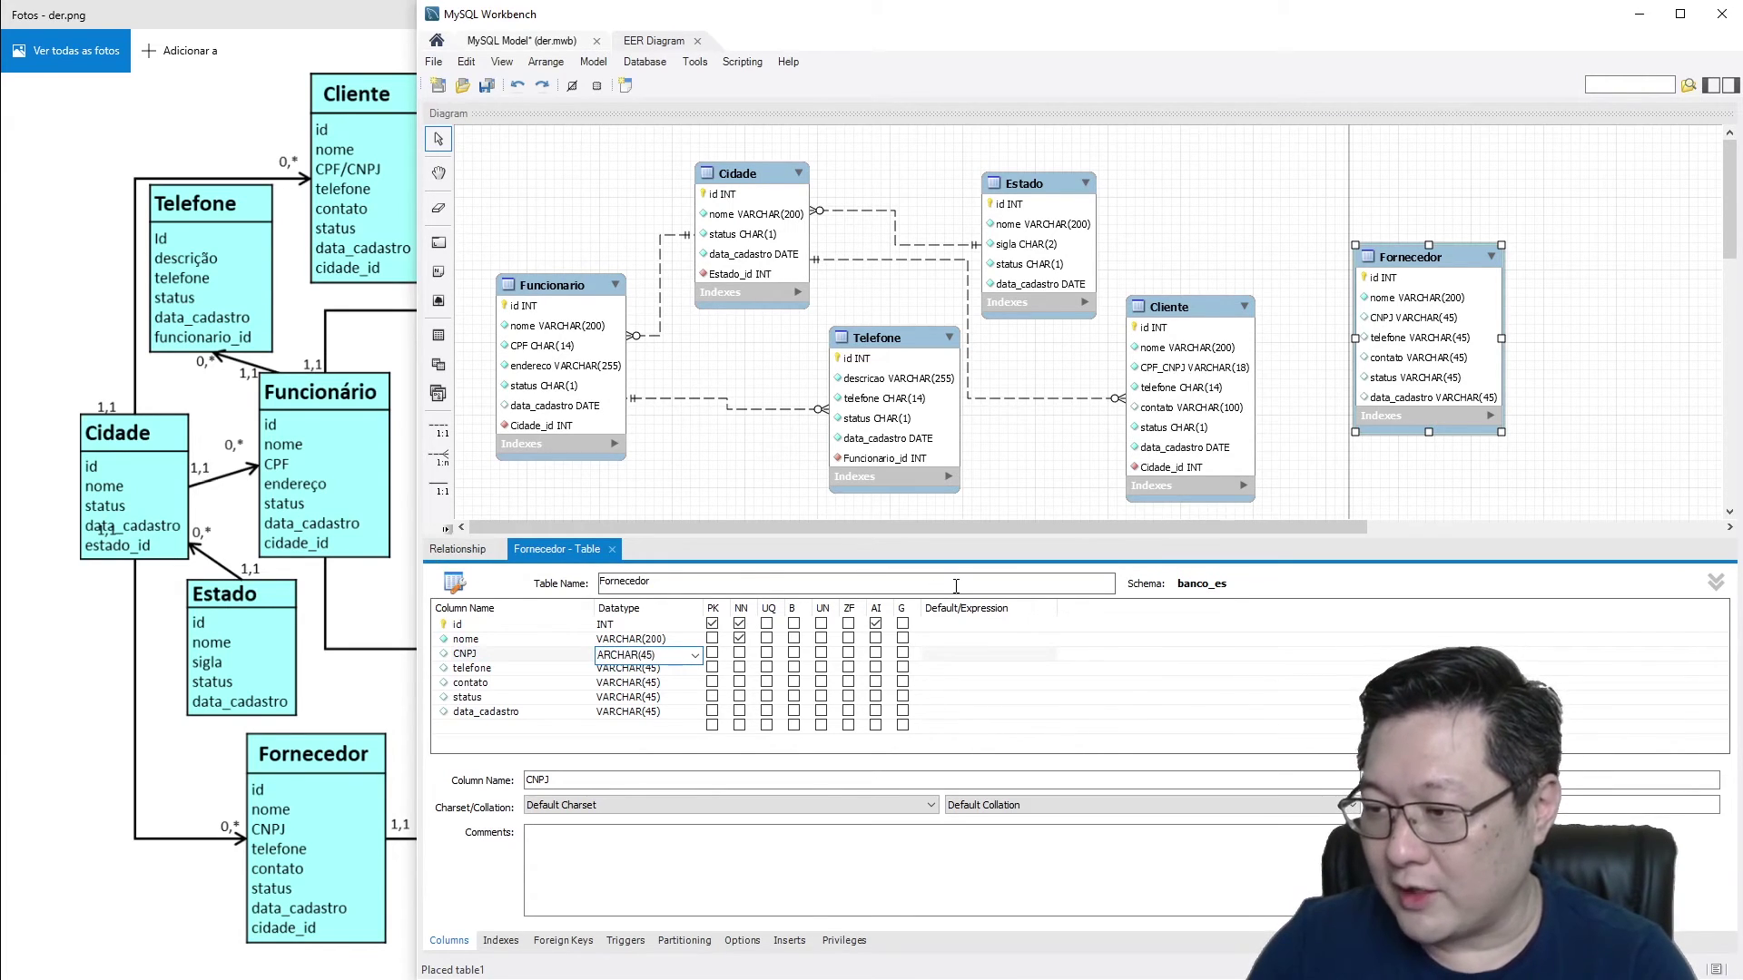
{"action": "key", "text": "Delete"}
{"action": "key", "text": "Delete"}
{"action": "key", "text": "Right"}
{"action": "key", "text": "Right"}
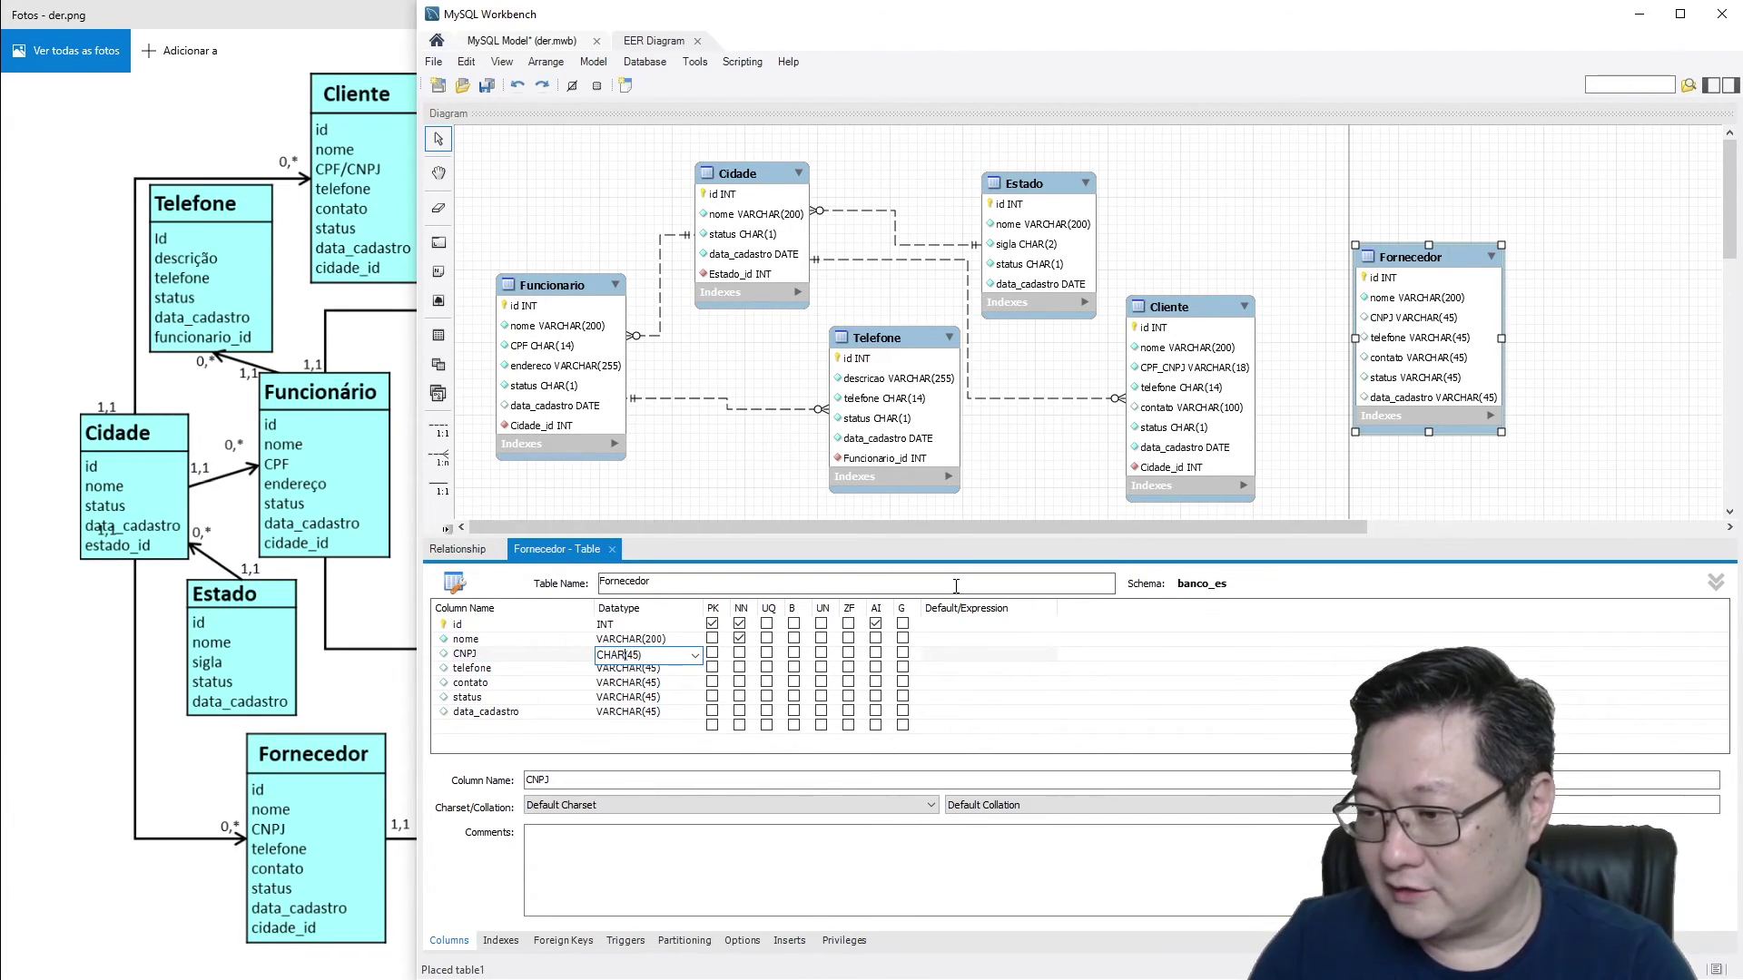
{"action": "key", "text": "Delete"}
{"action": "key", "text": "Delete"}
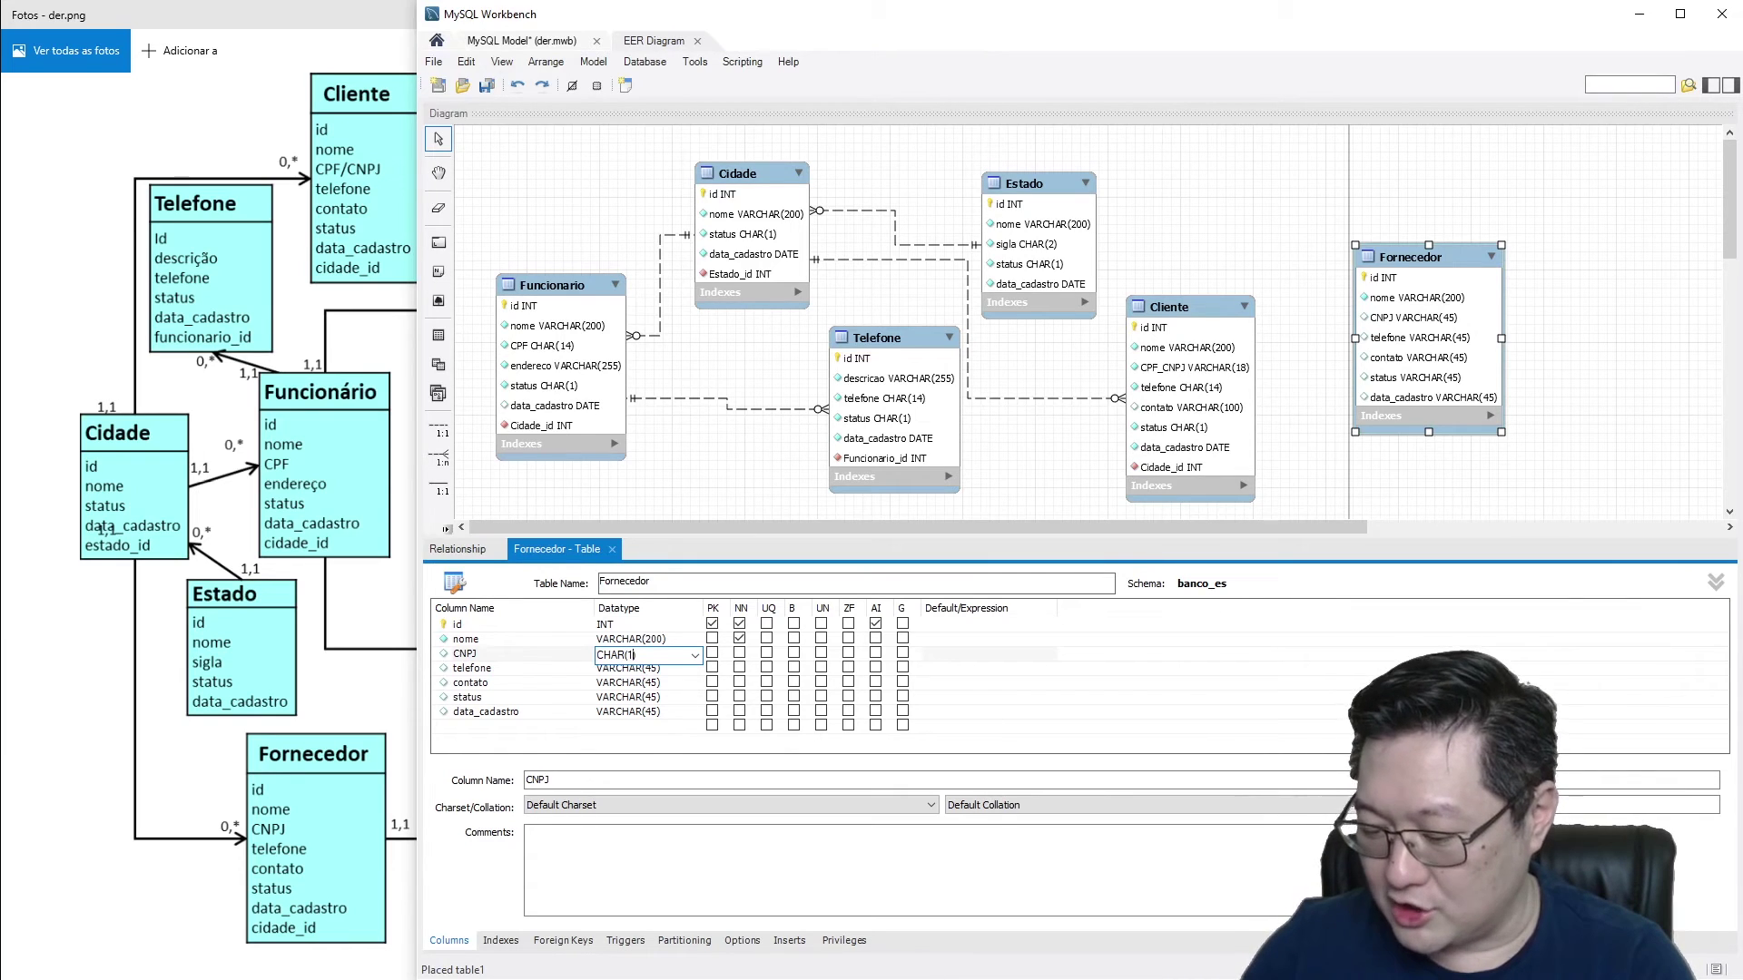
{"action": "type", "text": "18"}
{"action": "key", "text": "Return"}
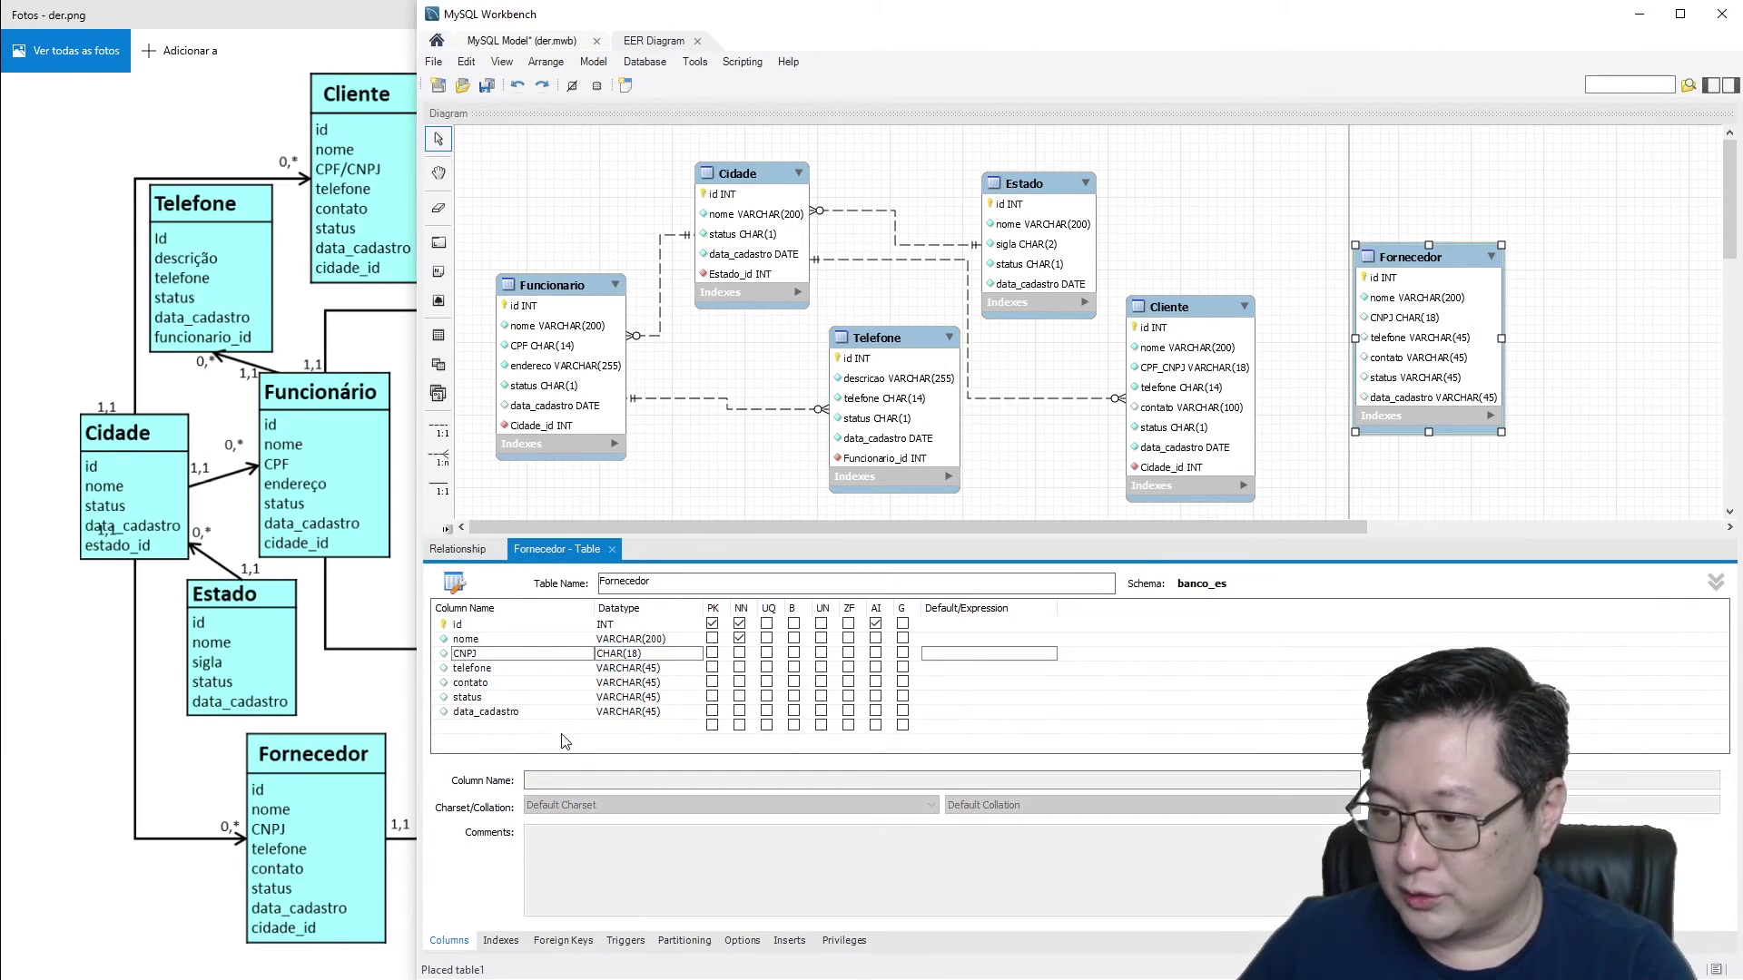
Step: Set the datatype of the Fornecedor table's telefone column to CHAR(14)
{"action": "left_click", "coordinate": [549, 672]}
{"action": "left_click", "coordinate": [624, 670]}
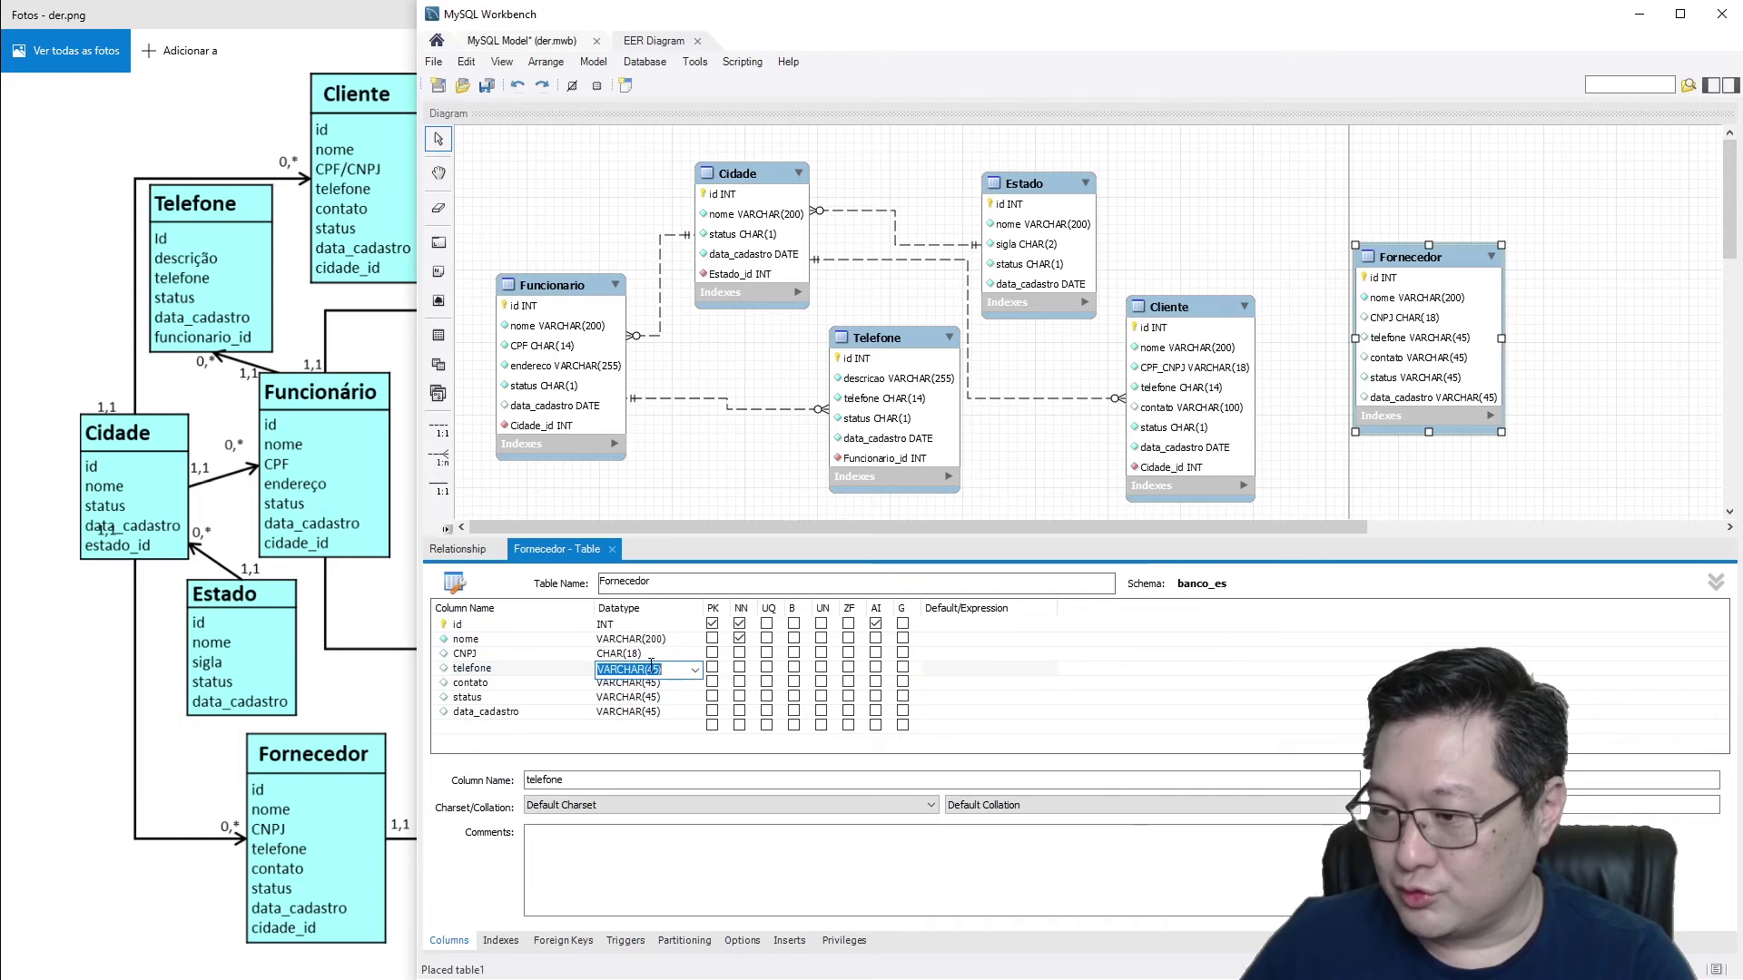
{"action": "key", "text": "Home"}
{"action": "key", "text": "Delete"}
{"action": "key", "text": "Delete"}
{"action": "key", "text": "Delete"}
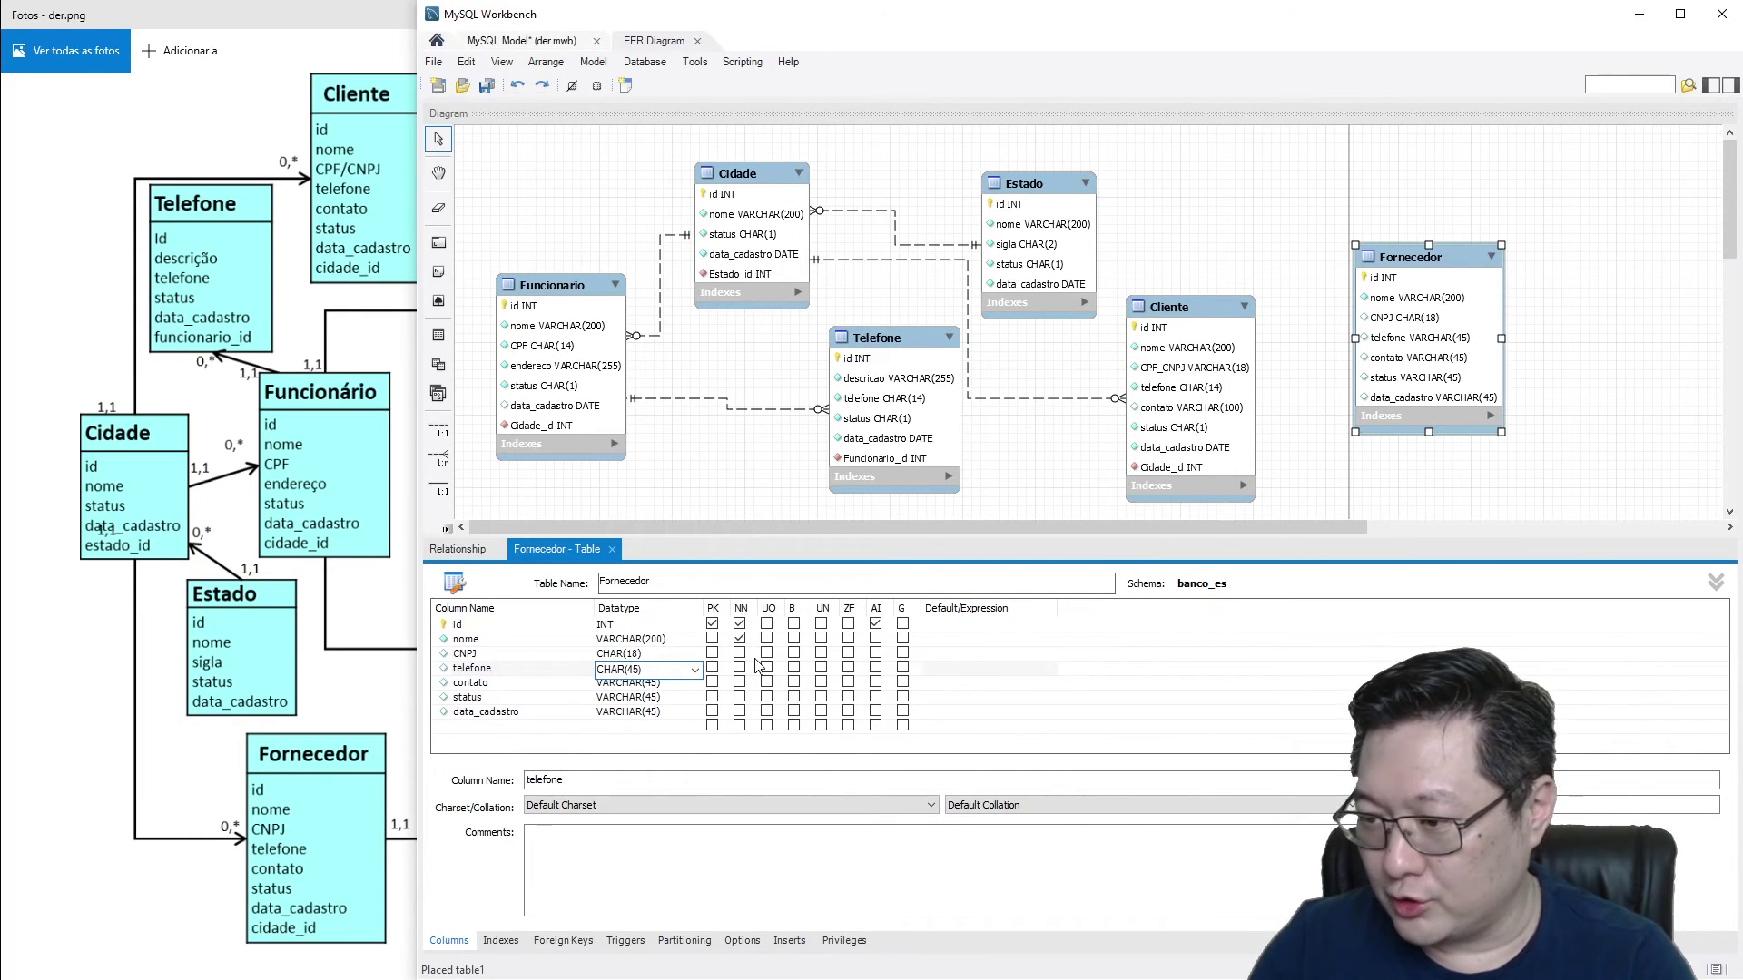
{"action": "key", "text": "Delete"}
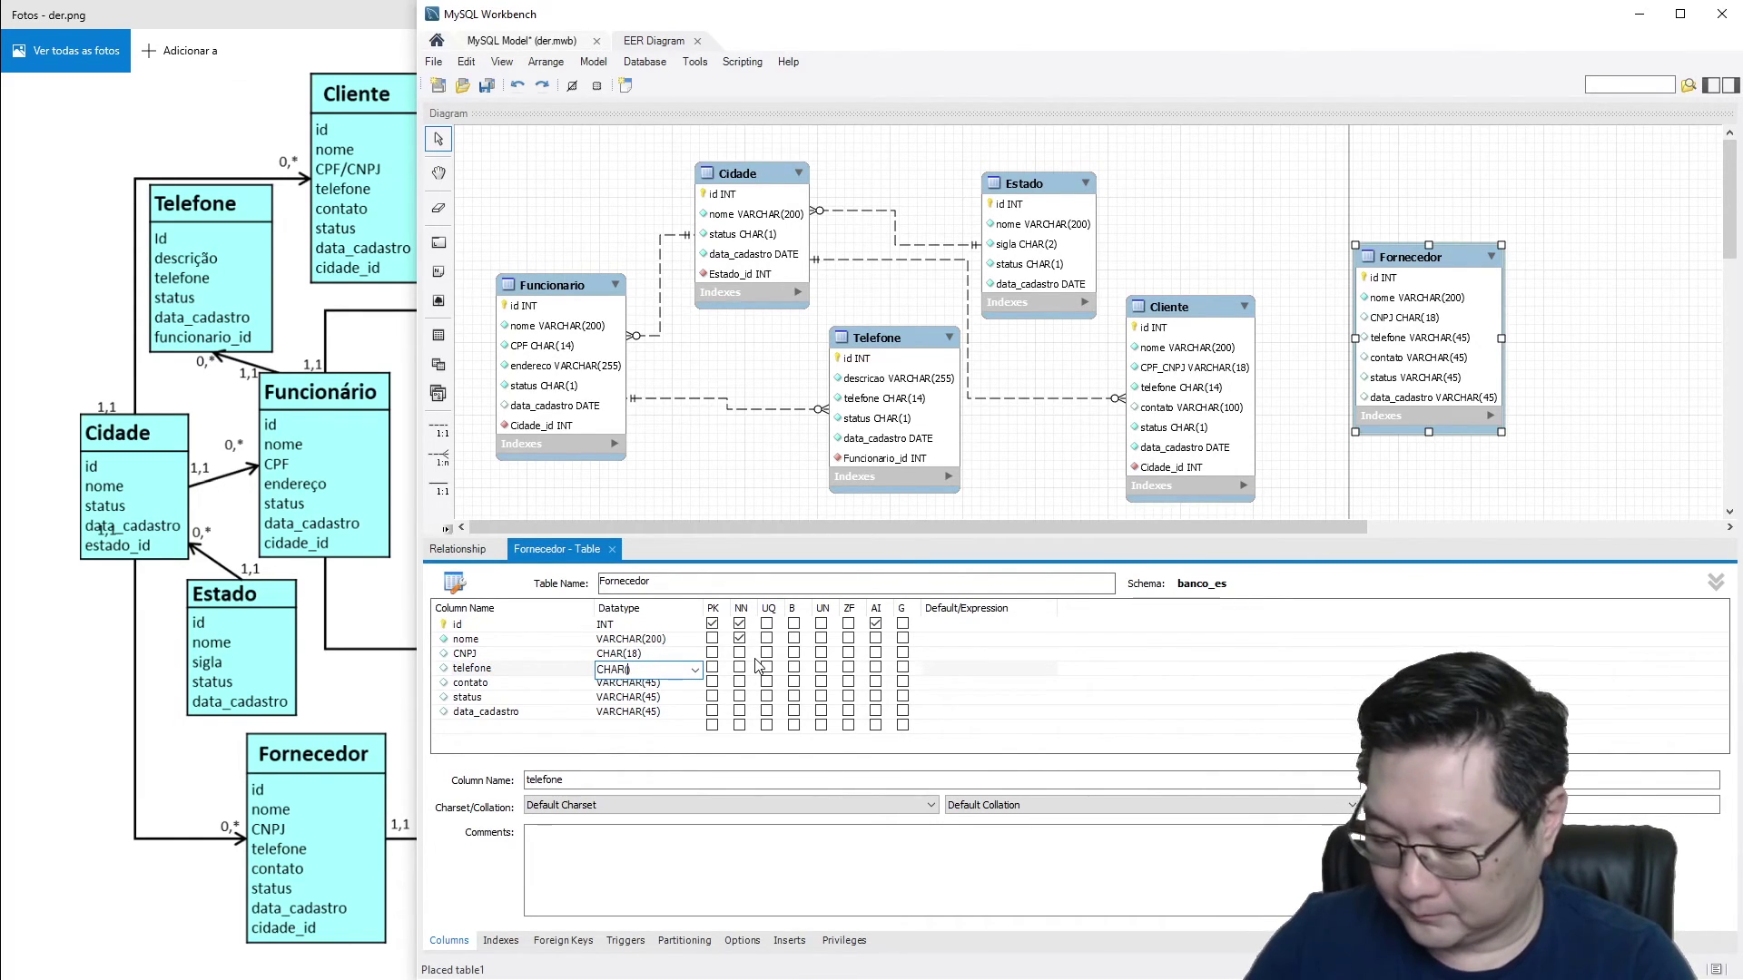
{"action": "type", "text": "14"}
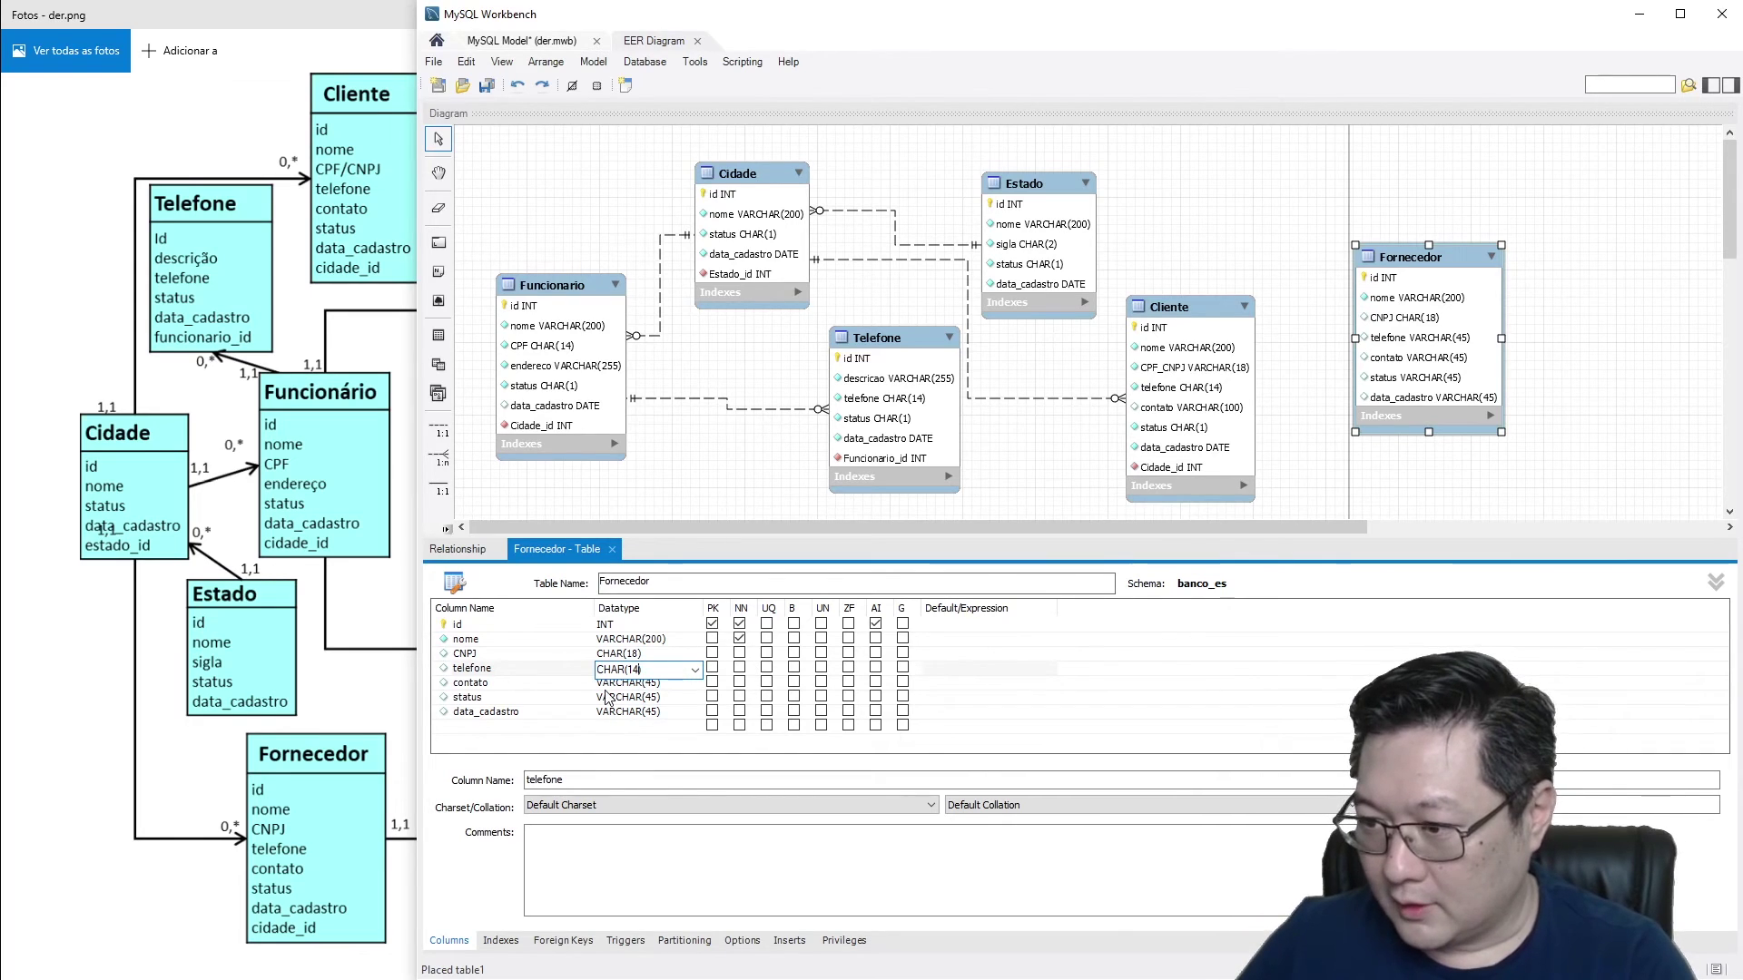
{"action": "key", "text": "Return"}
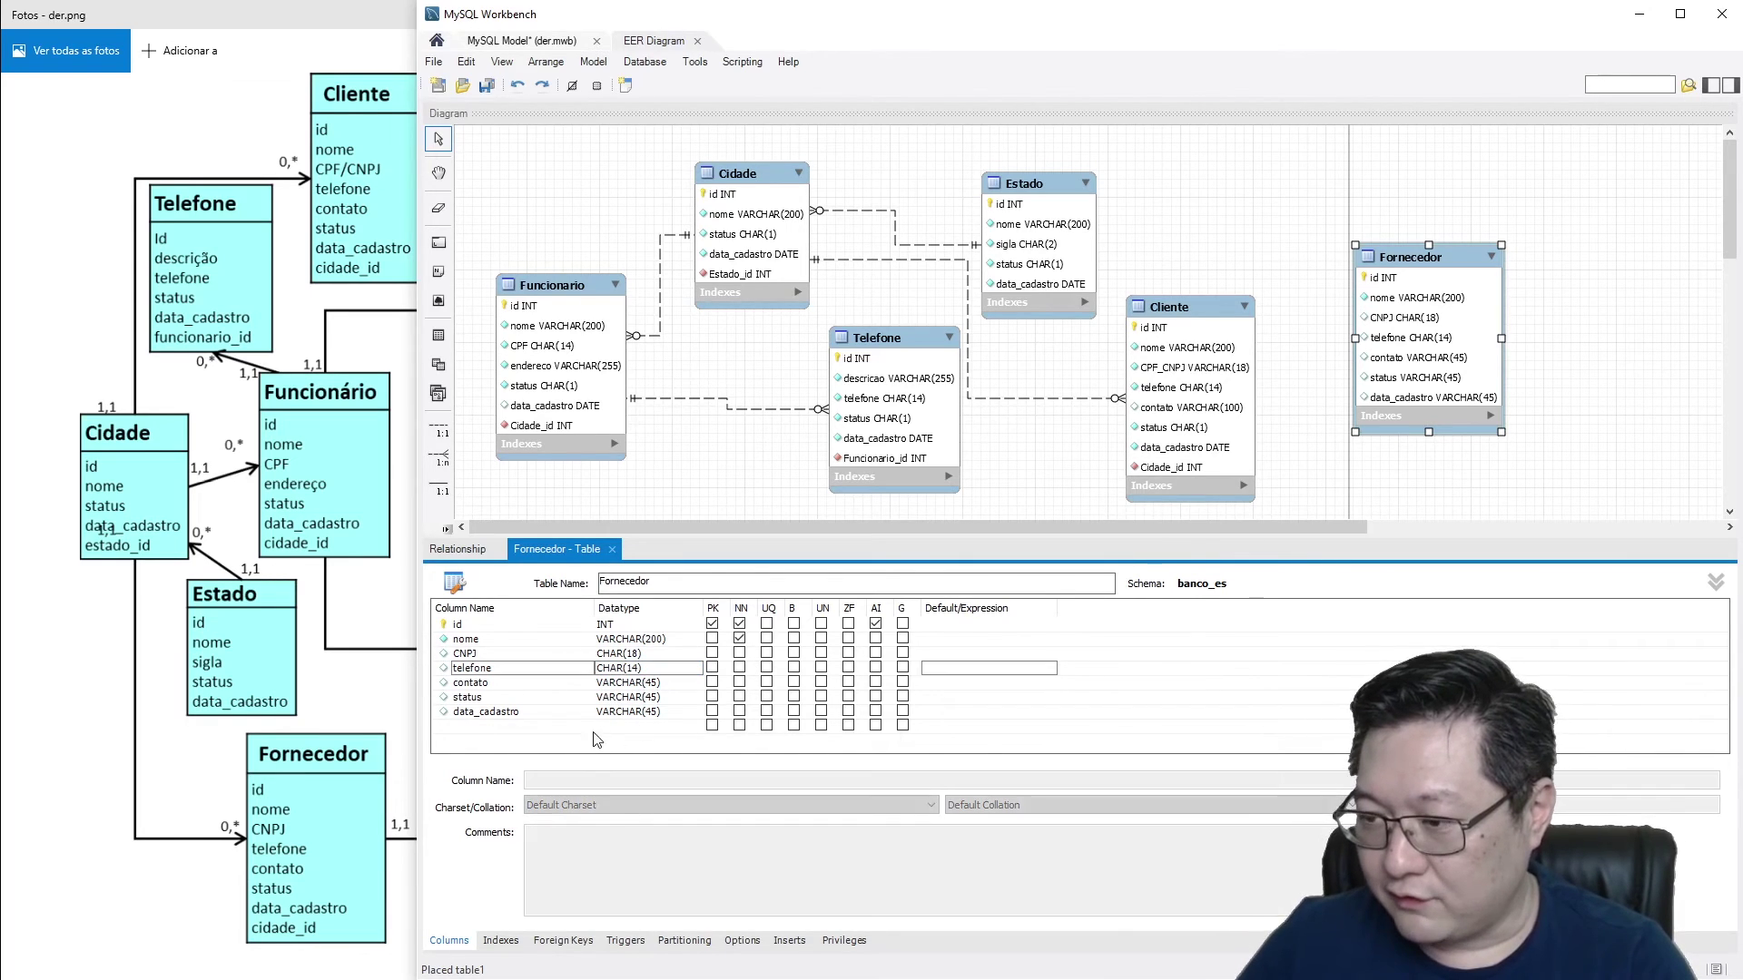
Step: Mark the Fornecedor table's CNPJ column as not null and unique, and its telefone column as not null
{"action": "left_click", "coordinate": [626, 654]}
{"action": "left_click", "coordinate": [739, 654]}
{"action": "left_click", "coordinate": [767, 653]}
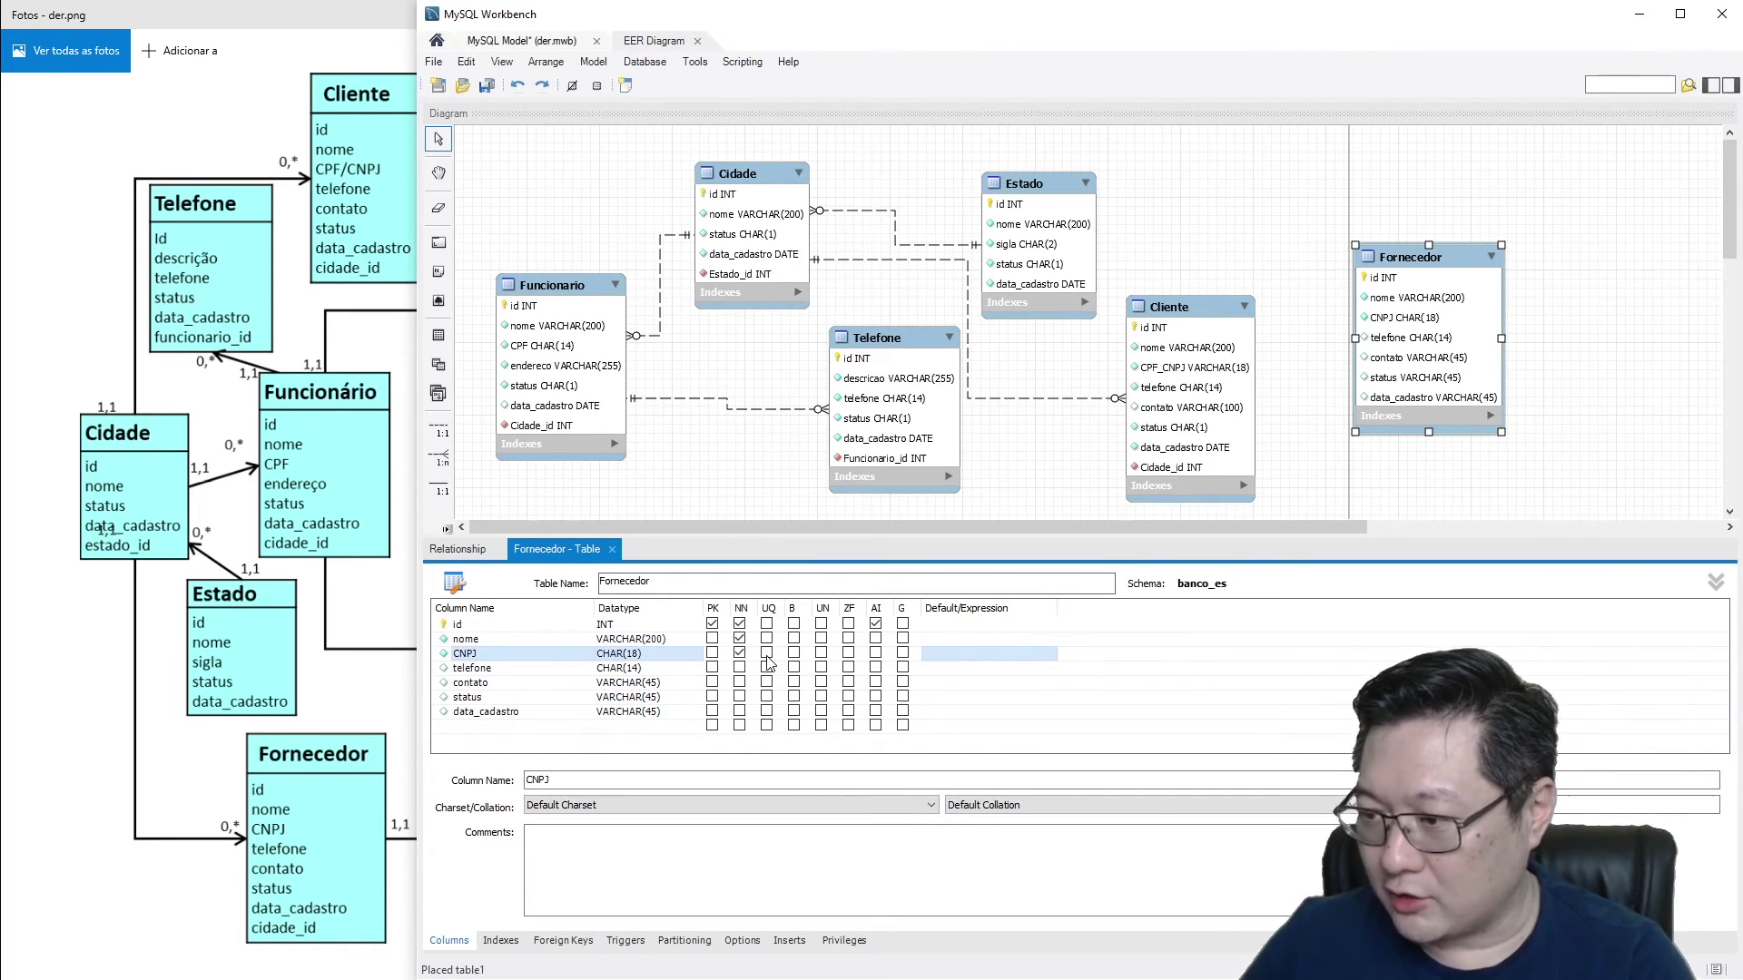
{"action": "left_click", "coordinate": [635, 669]}
{"action": "left_click", "coordinate": [740, 668]}
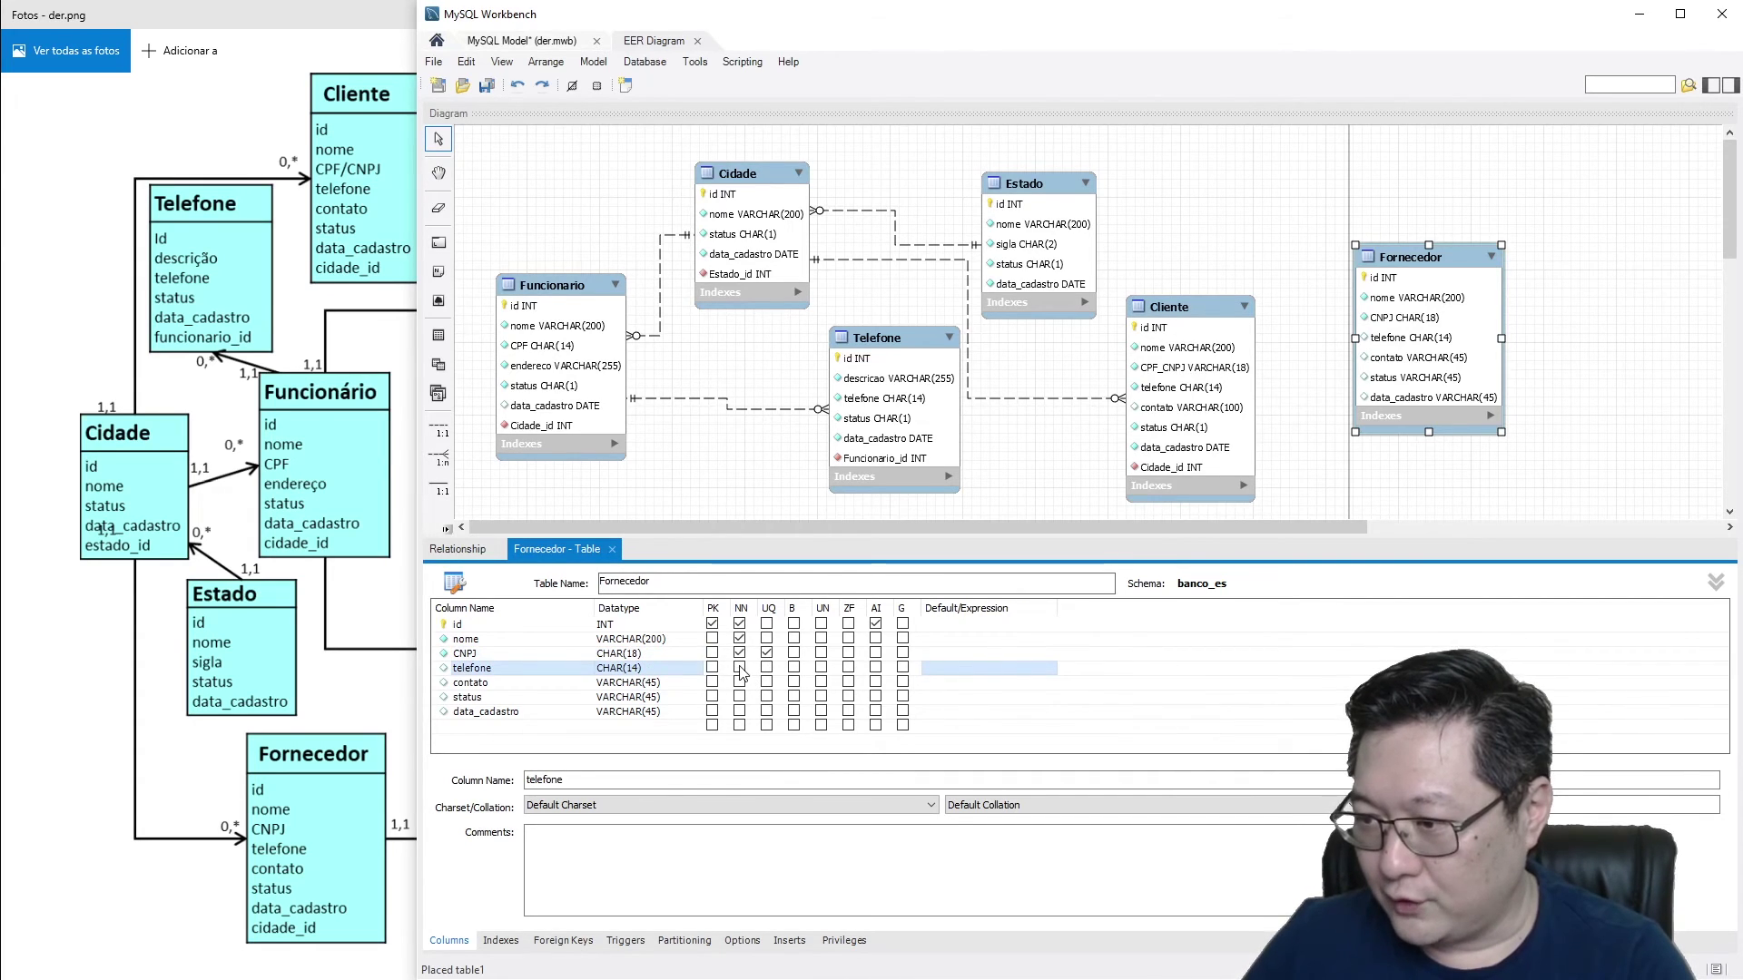
Step: Mark the Fornecedor table's status column as not null with the default value 'A'
{"action": "left_click", "coordinate": [498, 685]}
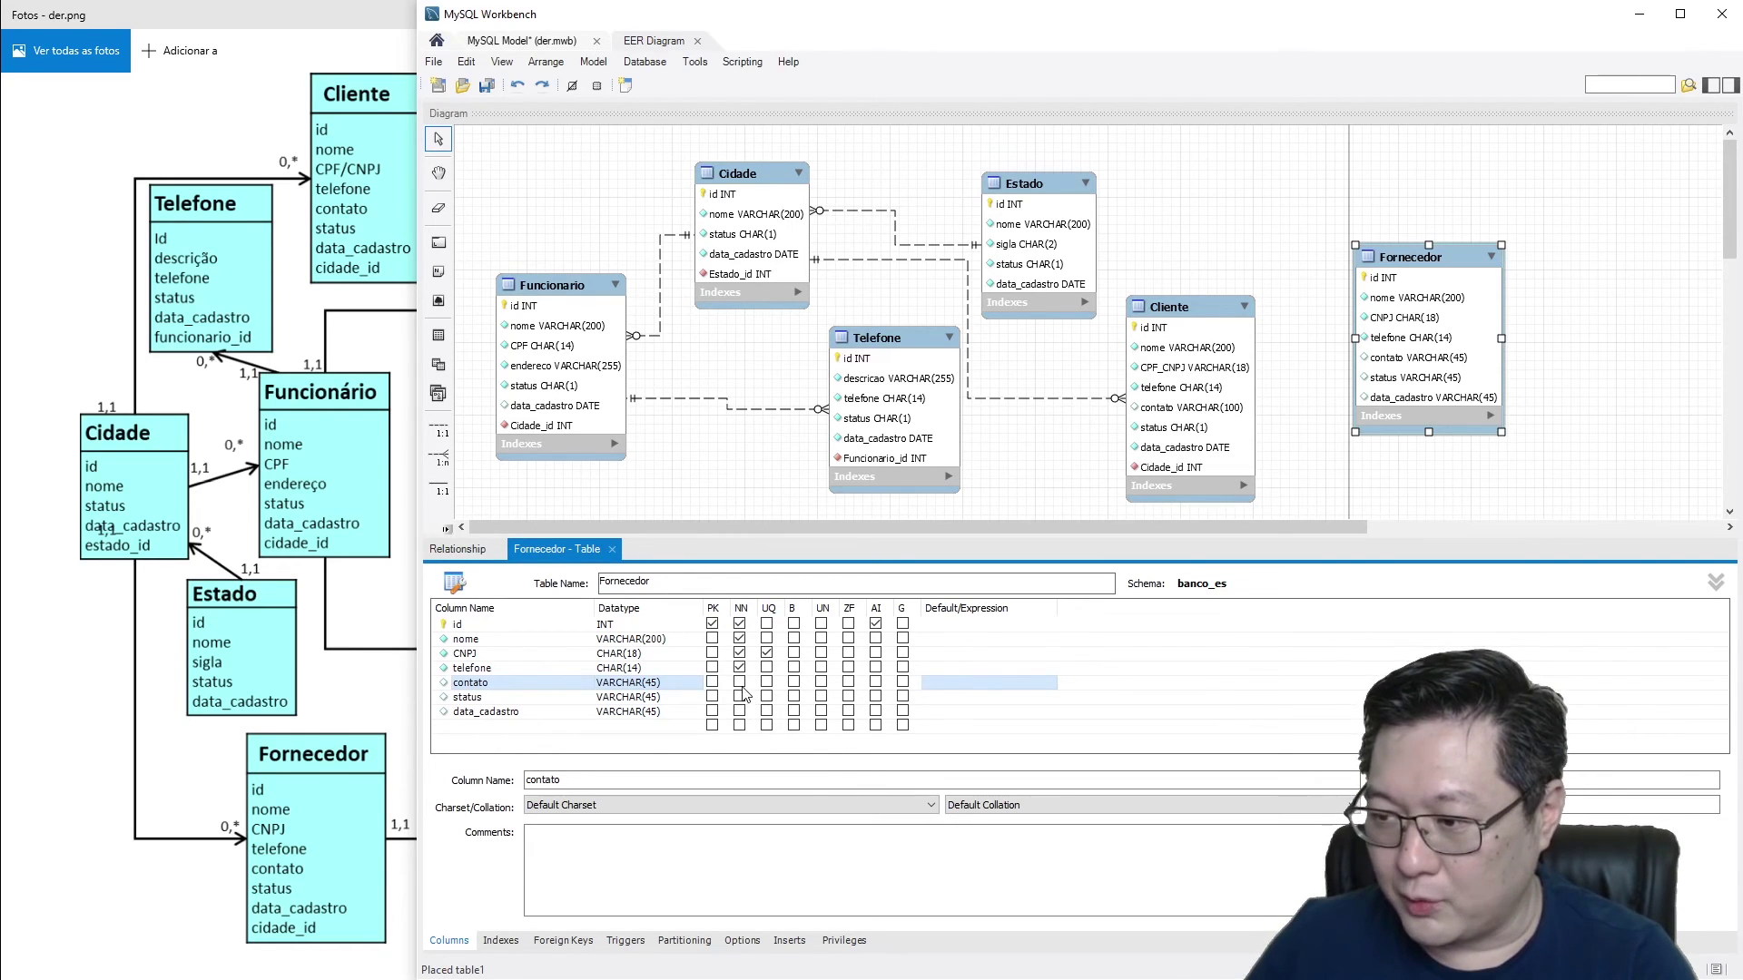
{"action": "left_click", "coordinate": [557, 700]}
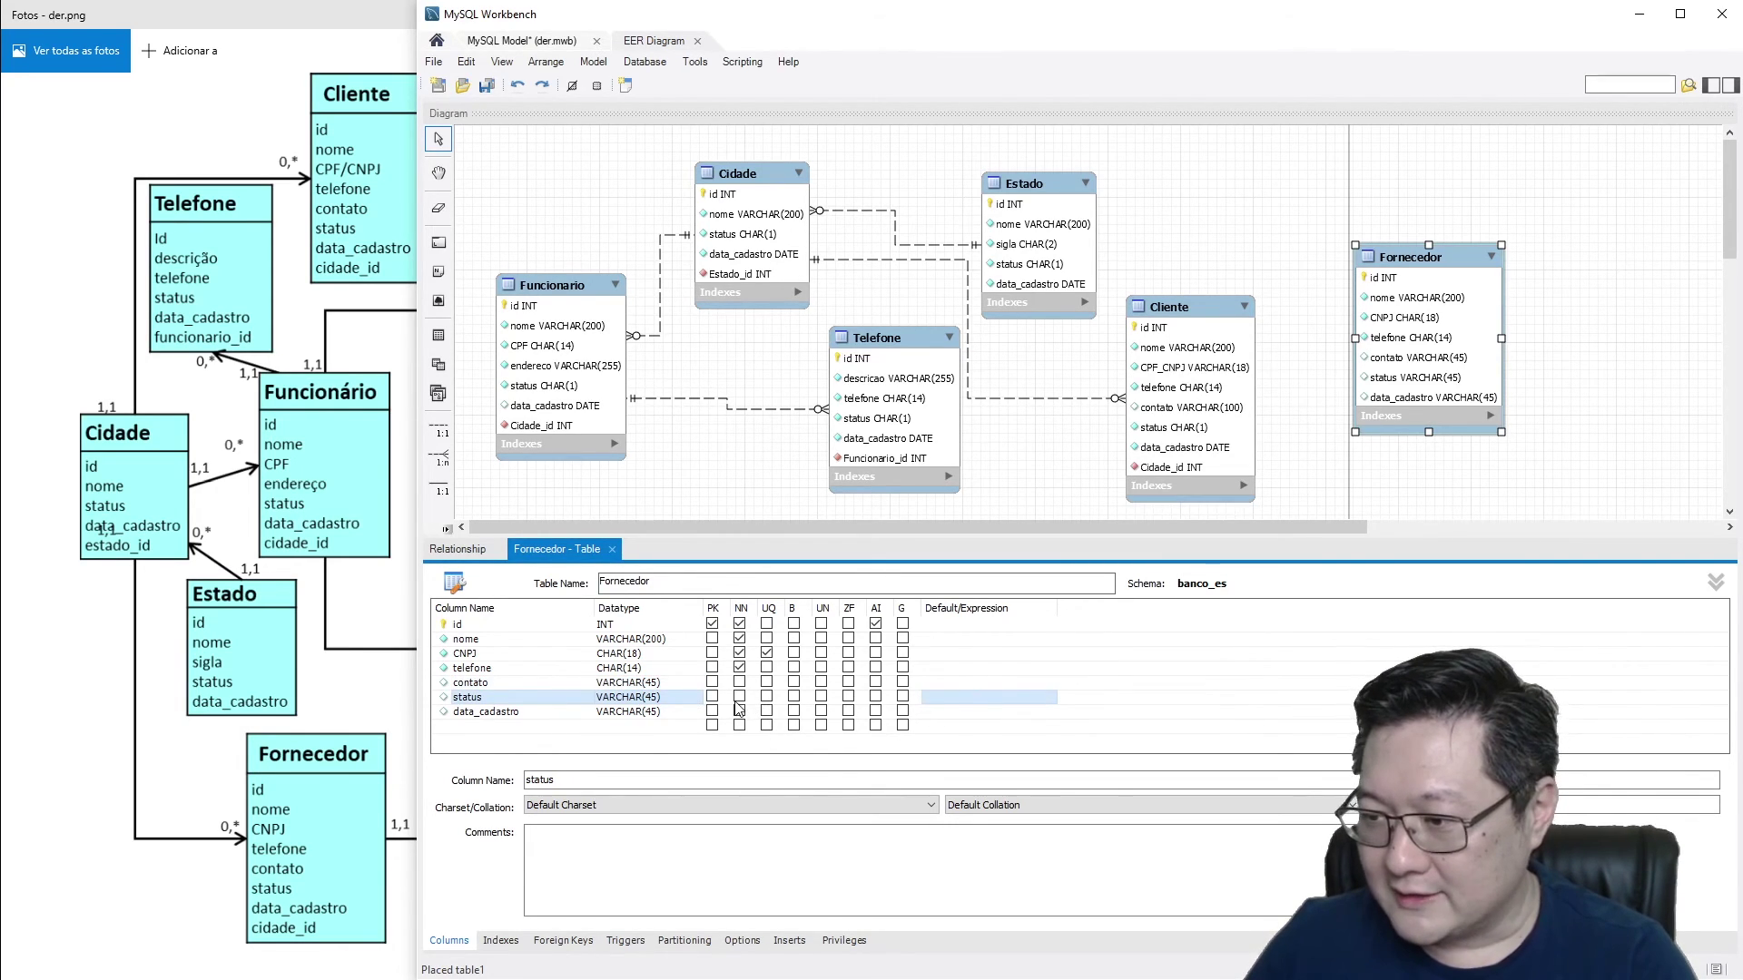
{"action": "left_click", "coordinate": [953, 696]}
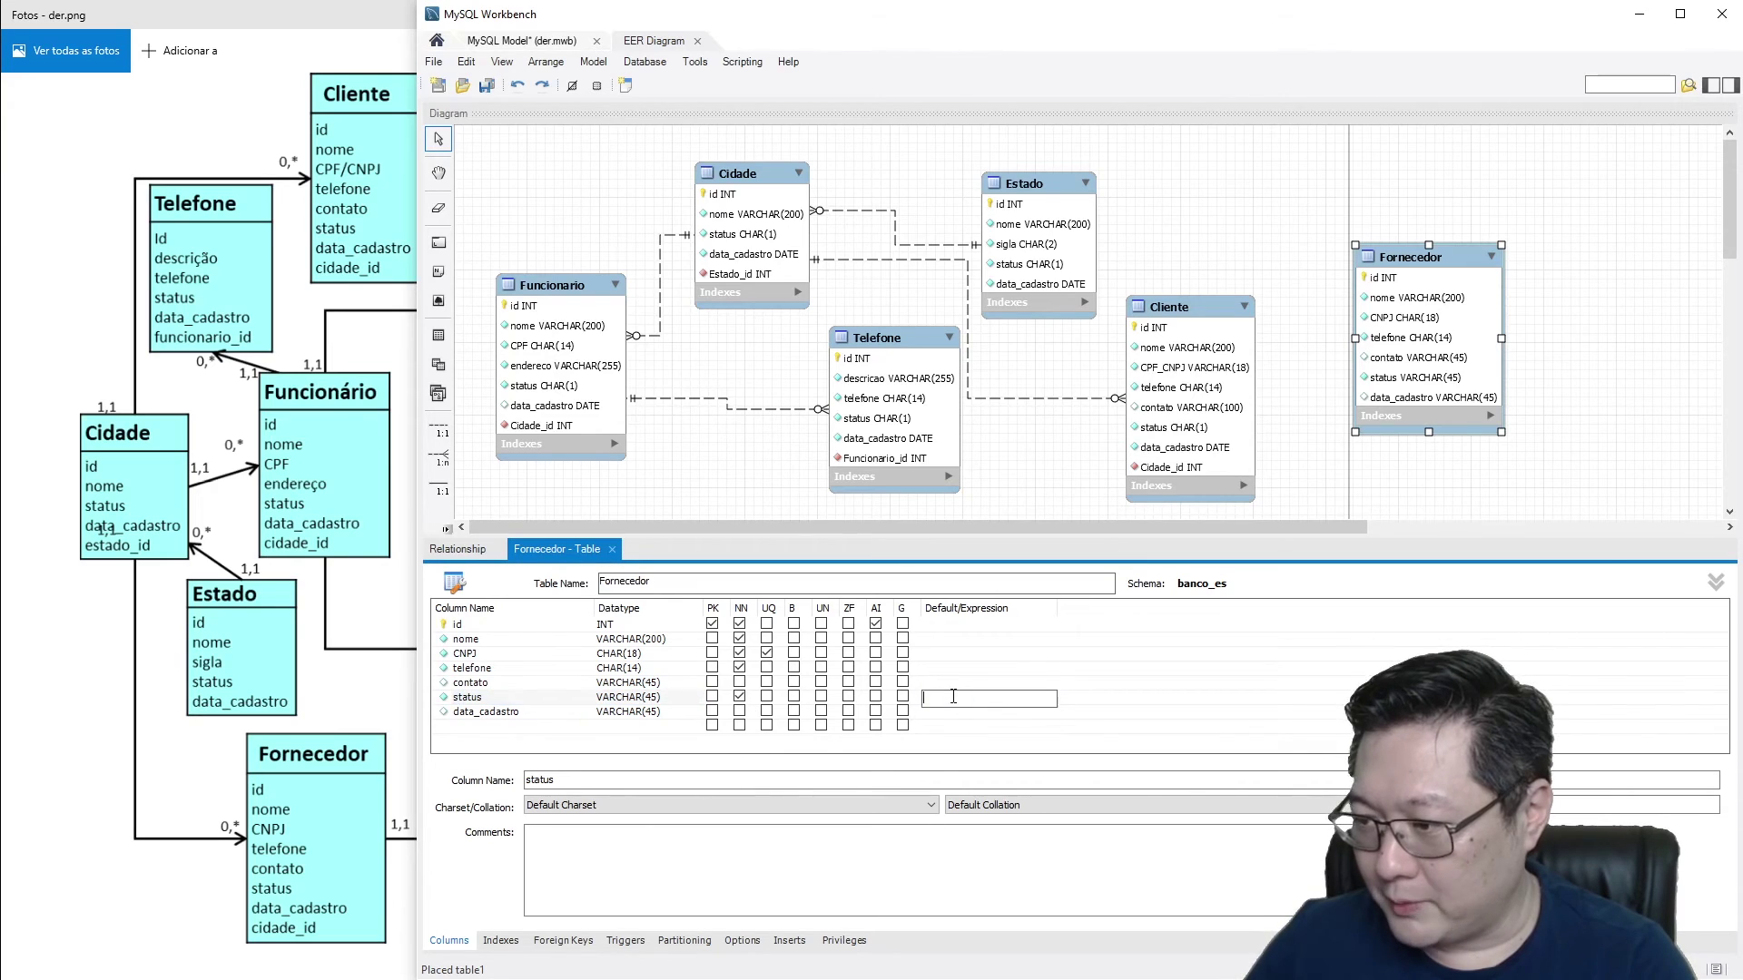
{"action": "type", "text": "A"}
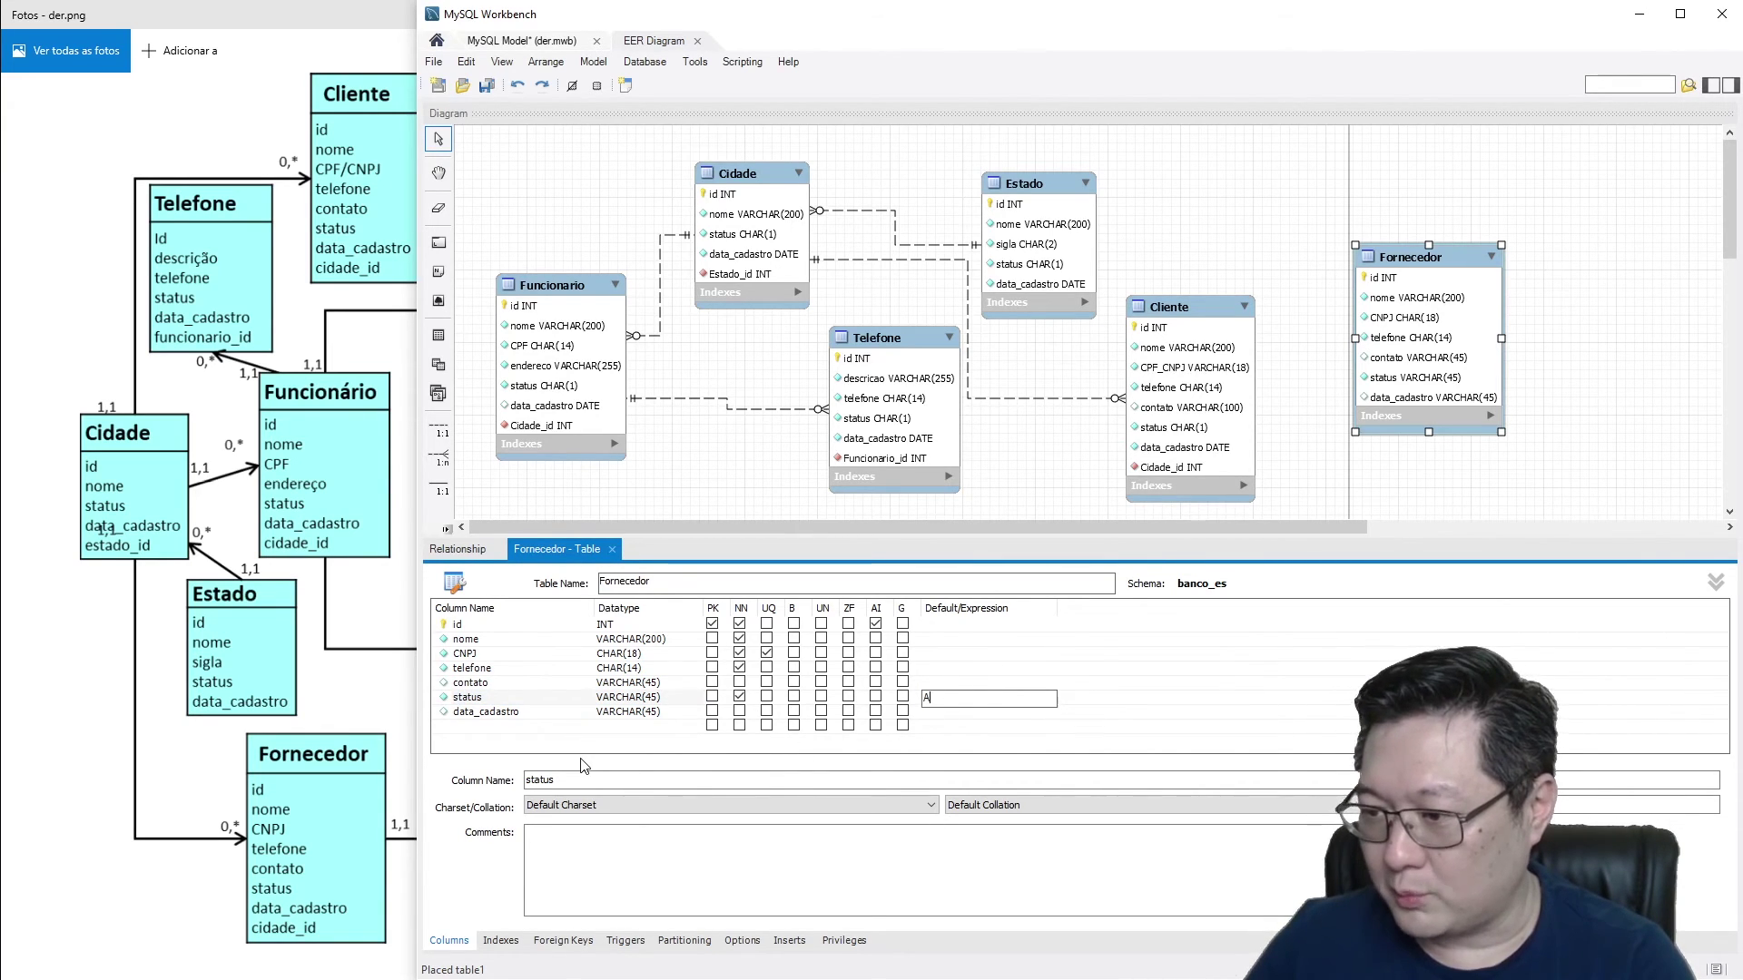
{"action": "key", "text": "Return"}
Step: Mark the Fornecedor table's data_cadastro column as not null with the default 'CURRENT_TIMESTAMP'
{"action": "left_click", "coordinate": [563, 713]}
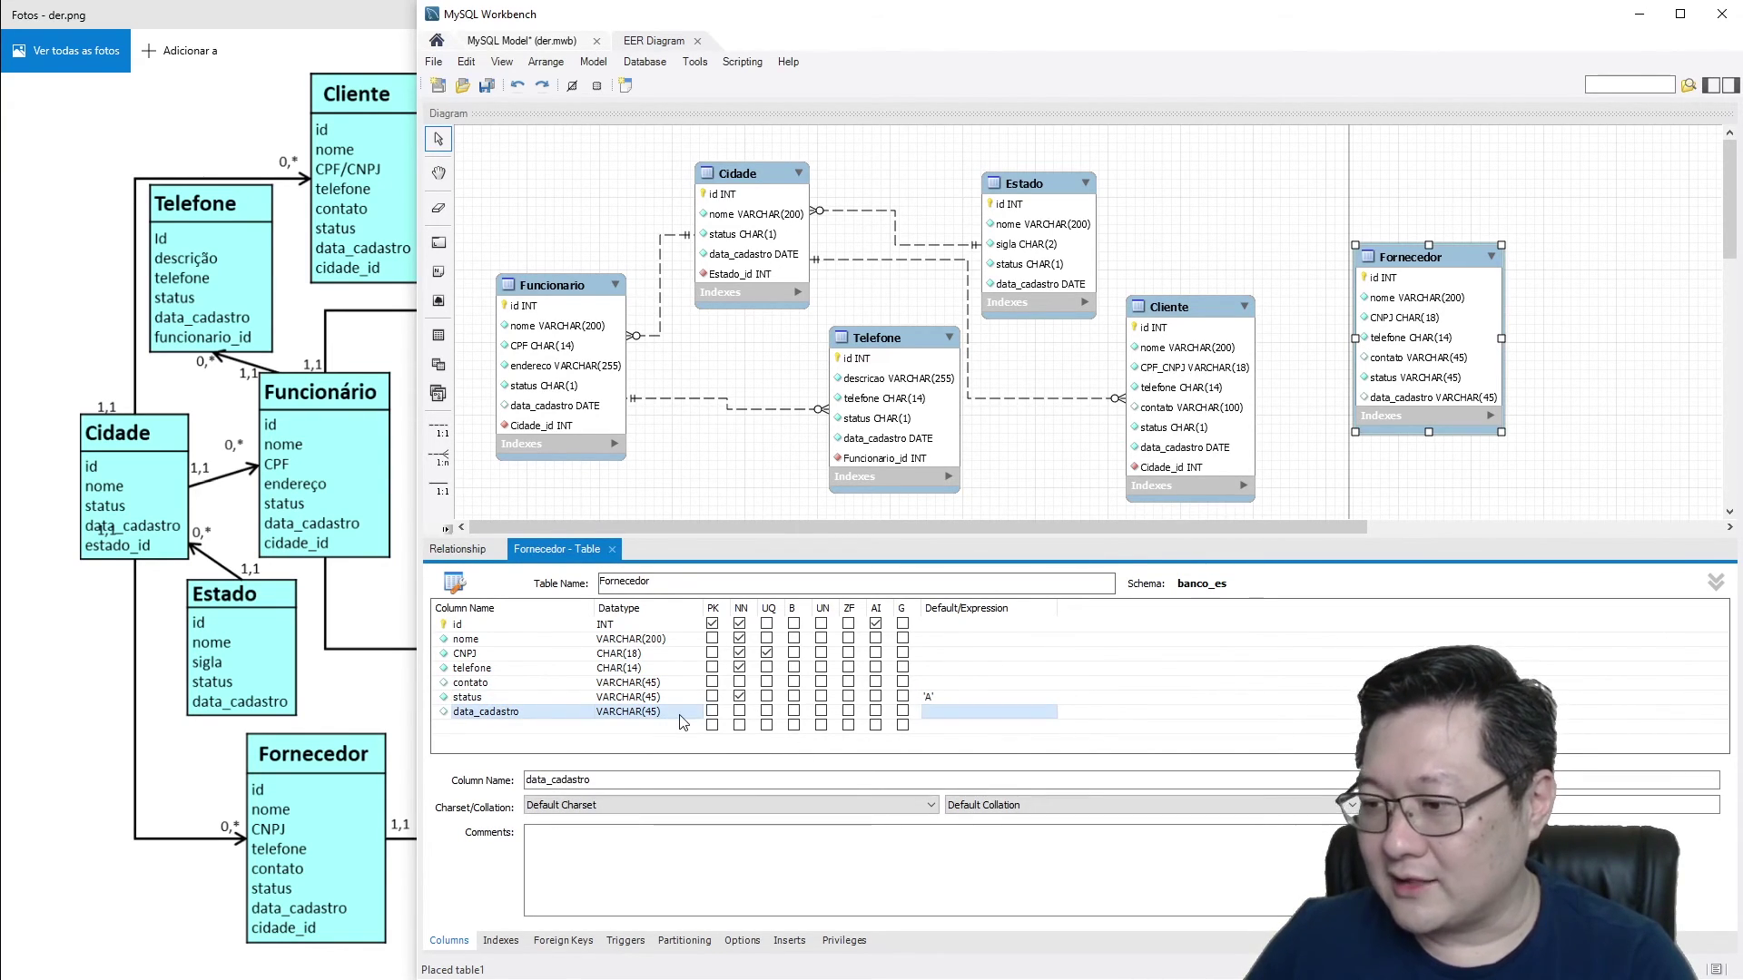
{"action": "left_click", "coordinate": [740, 711]}
{"action": "left_click", "coordinate": [969, 713]}
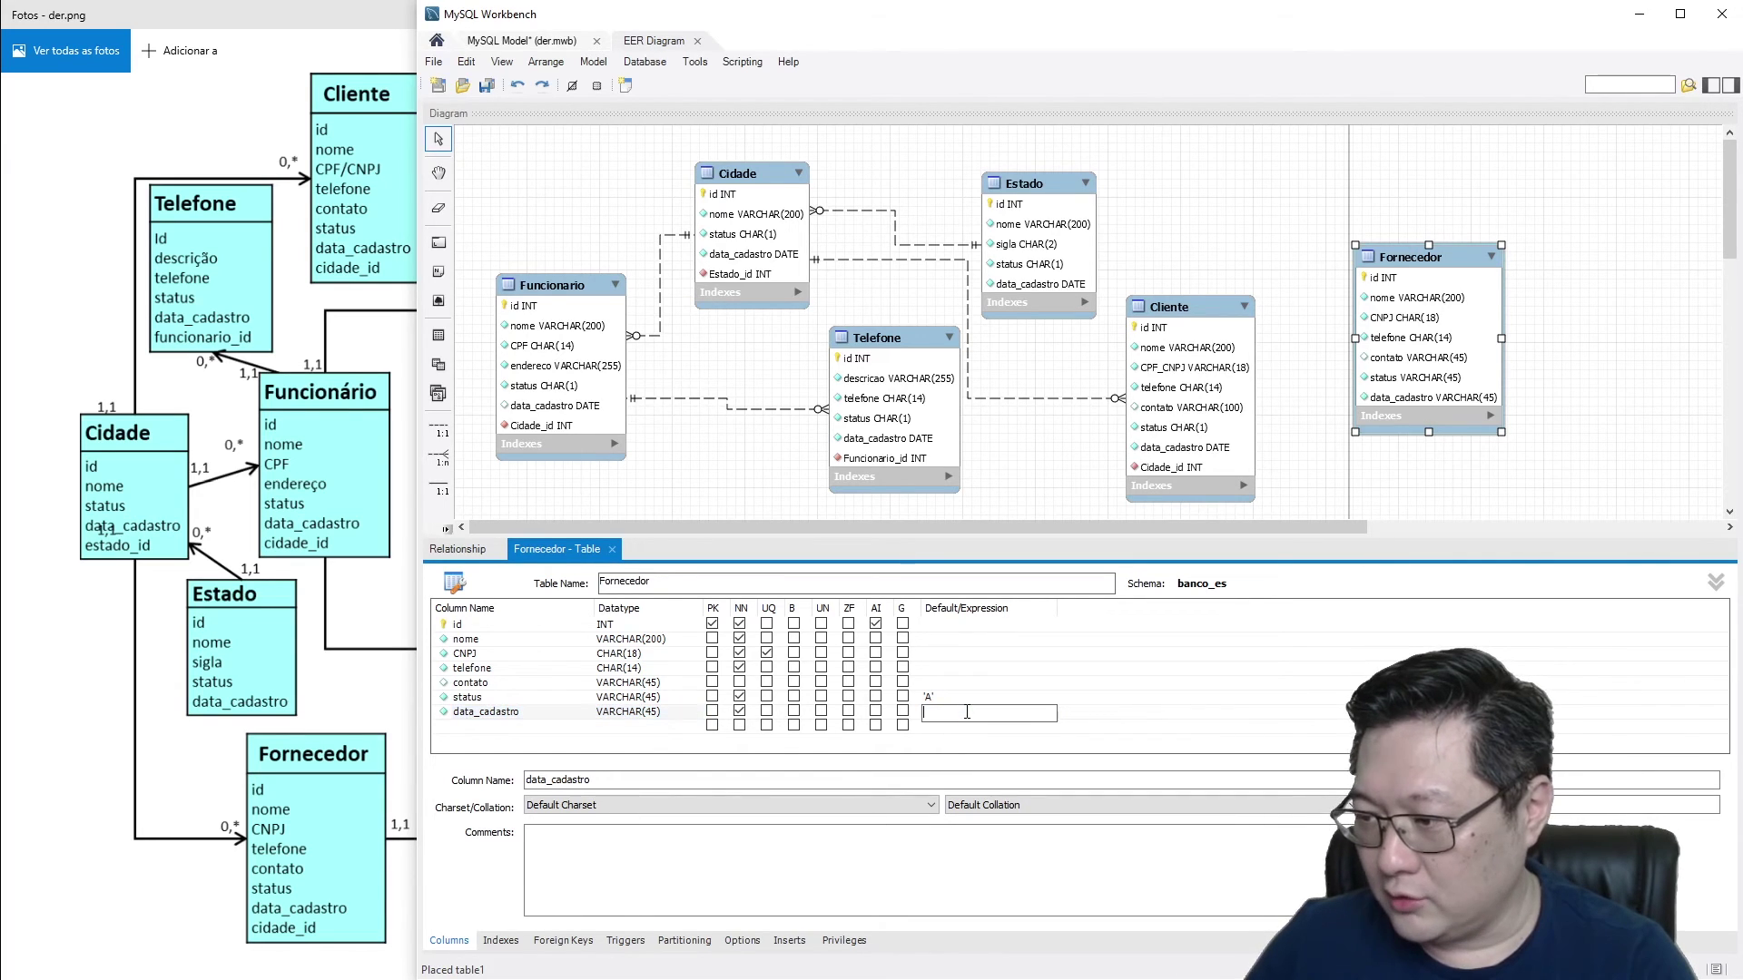
{"action": "type", "text": "CU"}
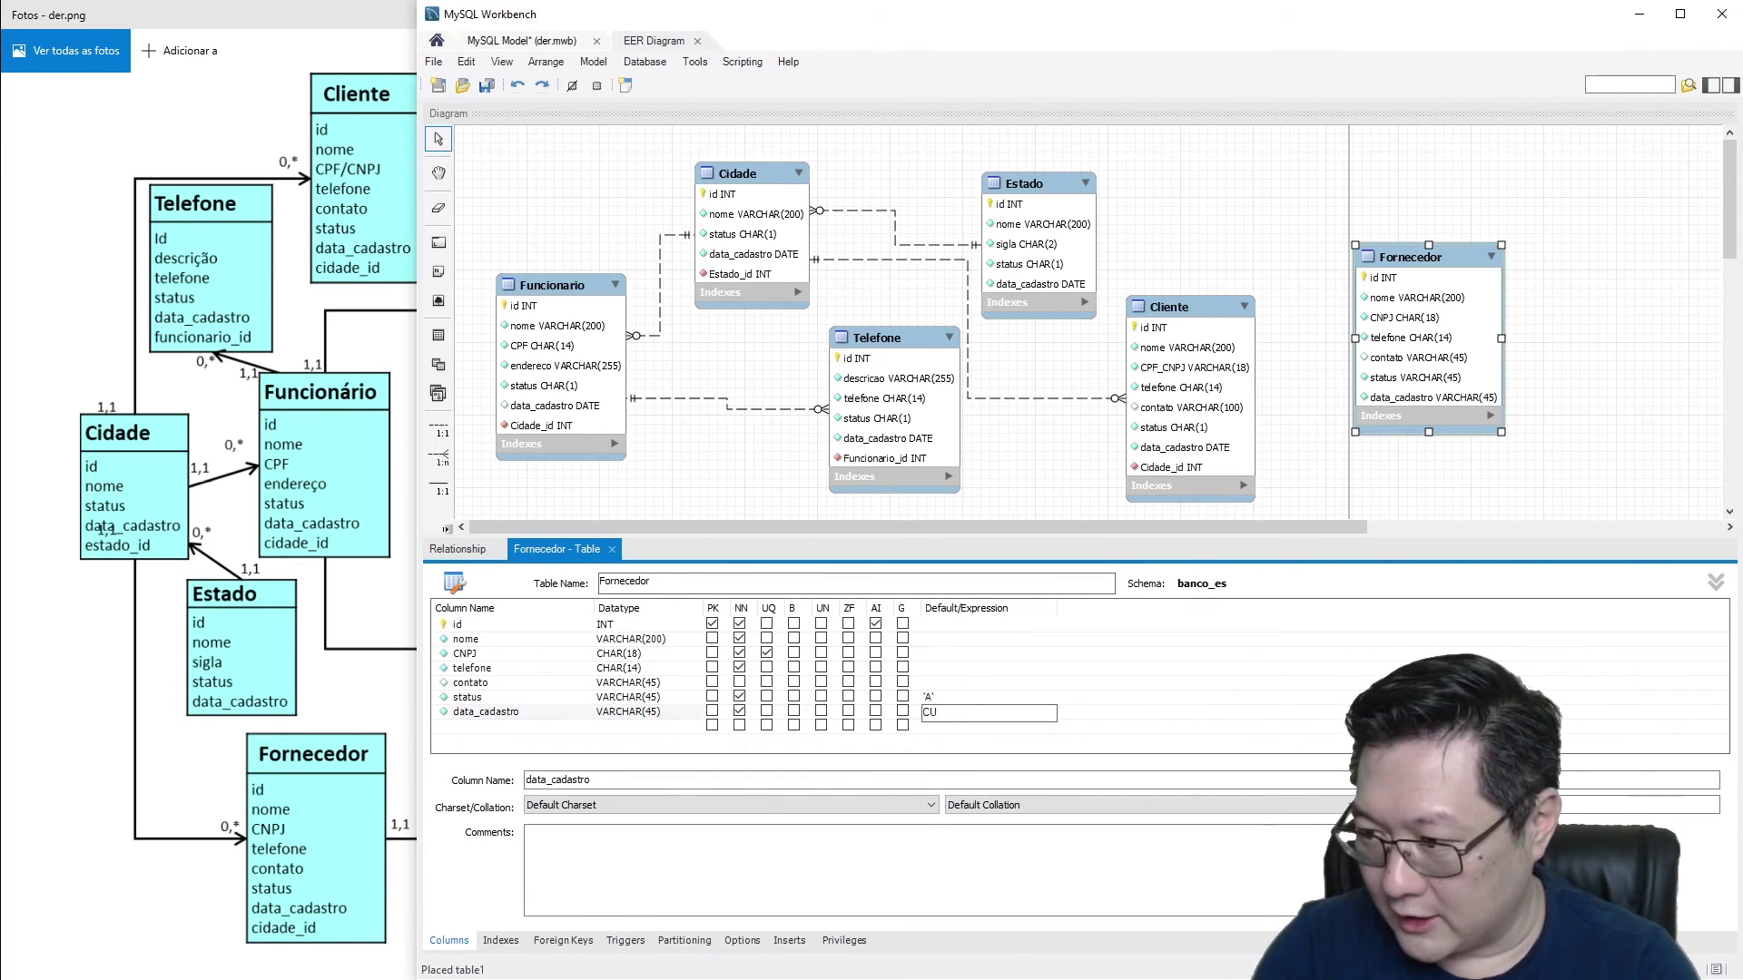
{"action": "type", "text": "RRENT_TIMESTRAMP"}
{"action": "key", "text": "Return"}
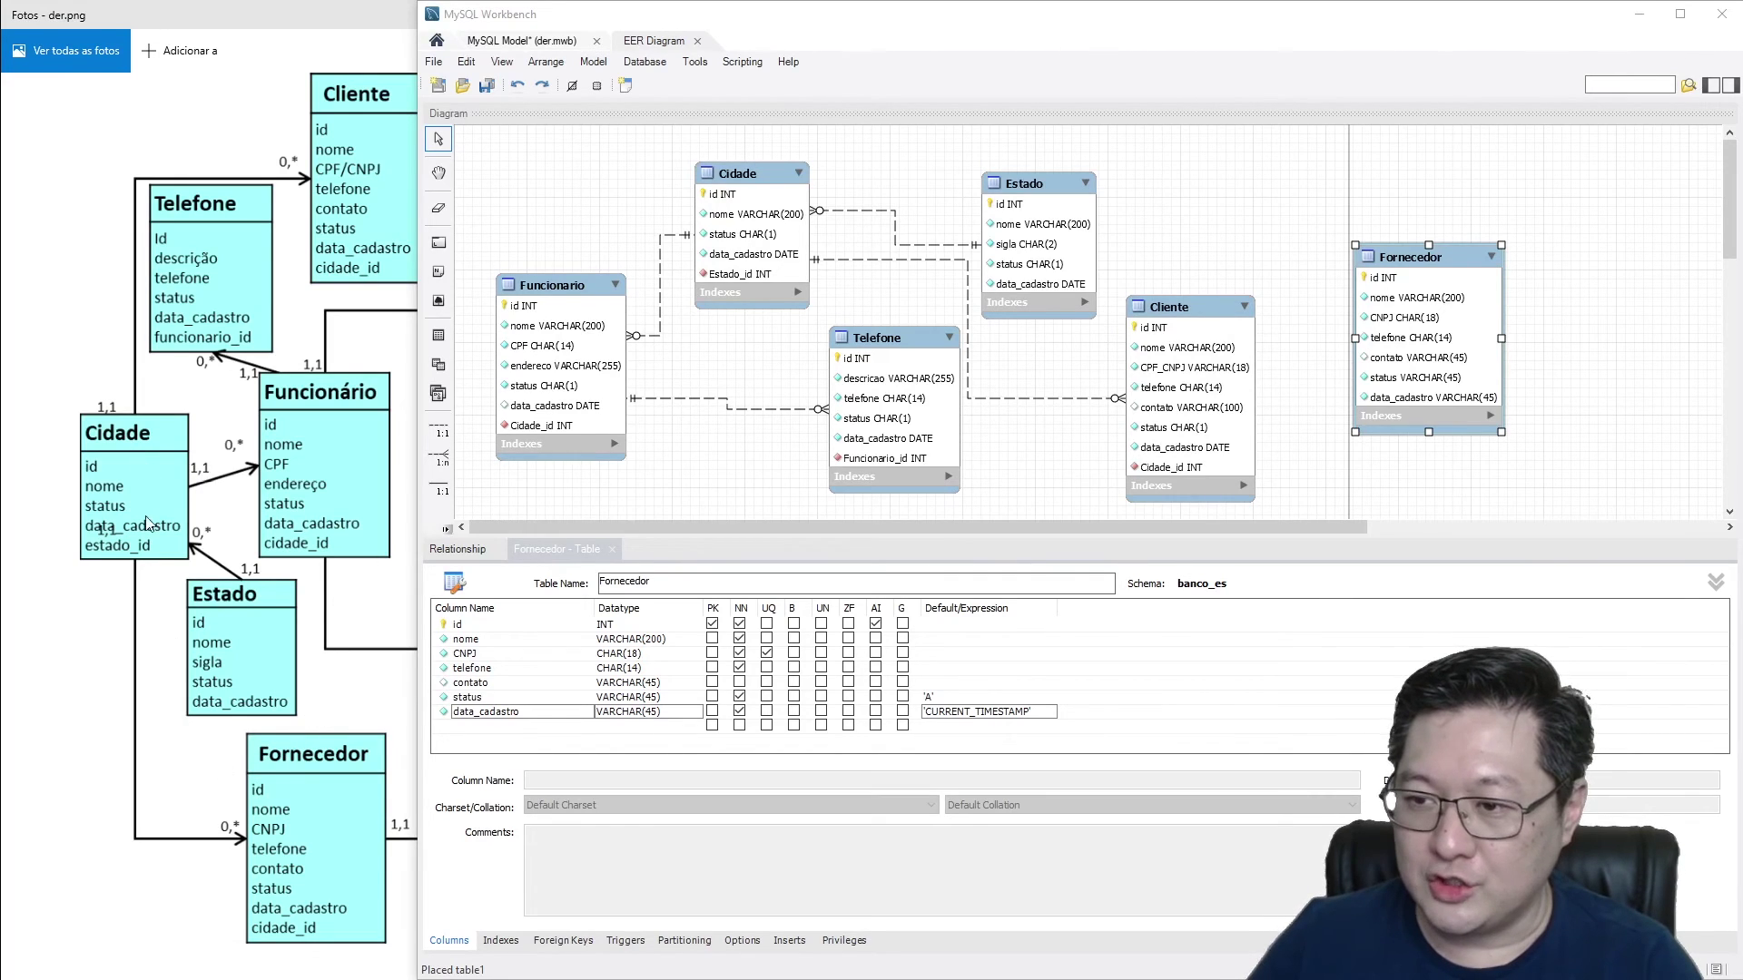
Step: Create a non-identifying one-to-many relationship between Fornecedor and Cidade, with Fornecedor as the referencing table
{"action": "left_click", "coordinate": [442, 461]}
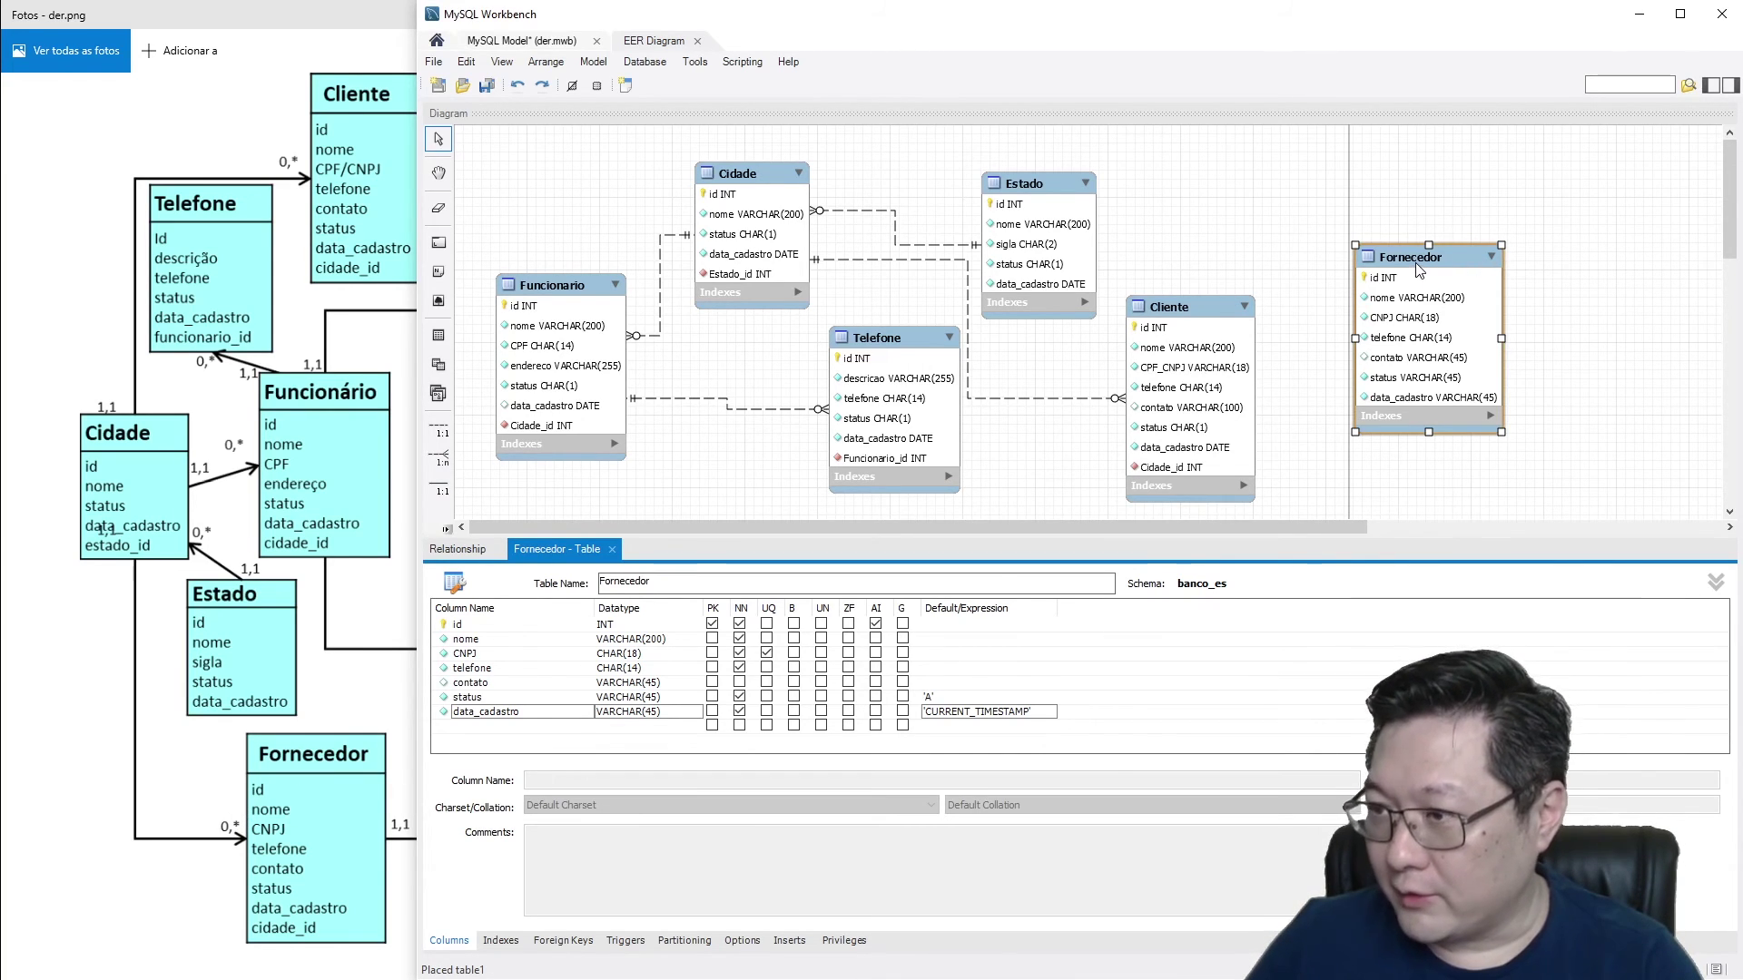
{"action": "left_click", "coordinate": [763, 194]}
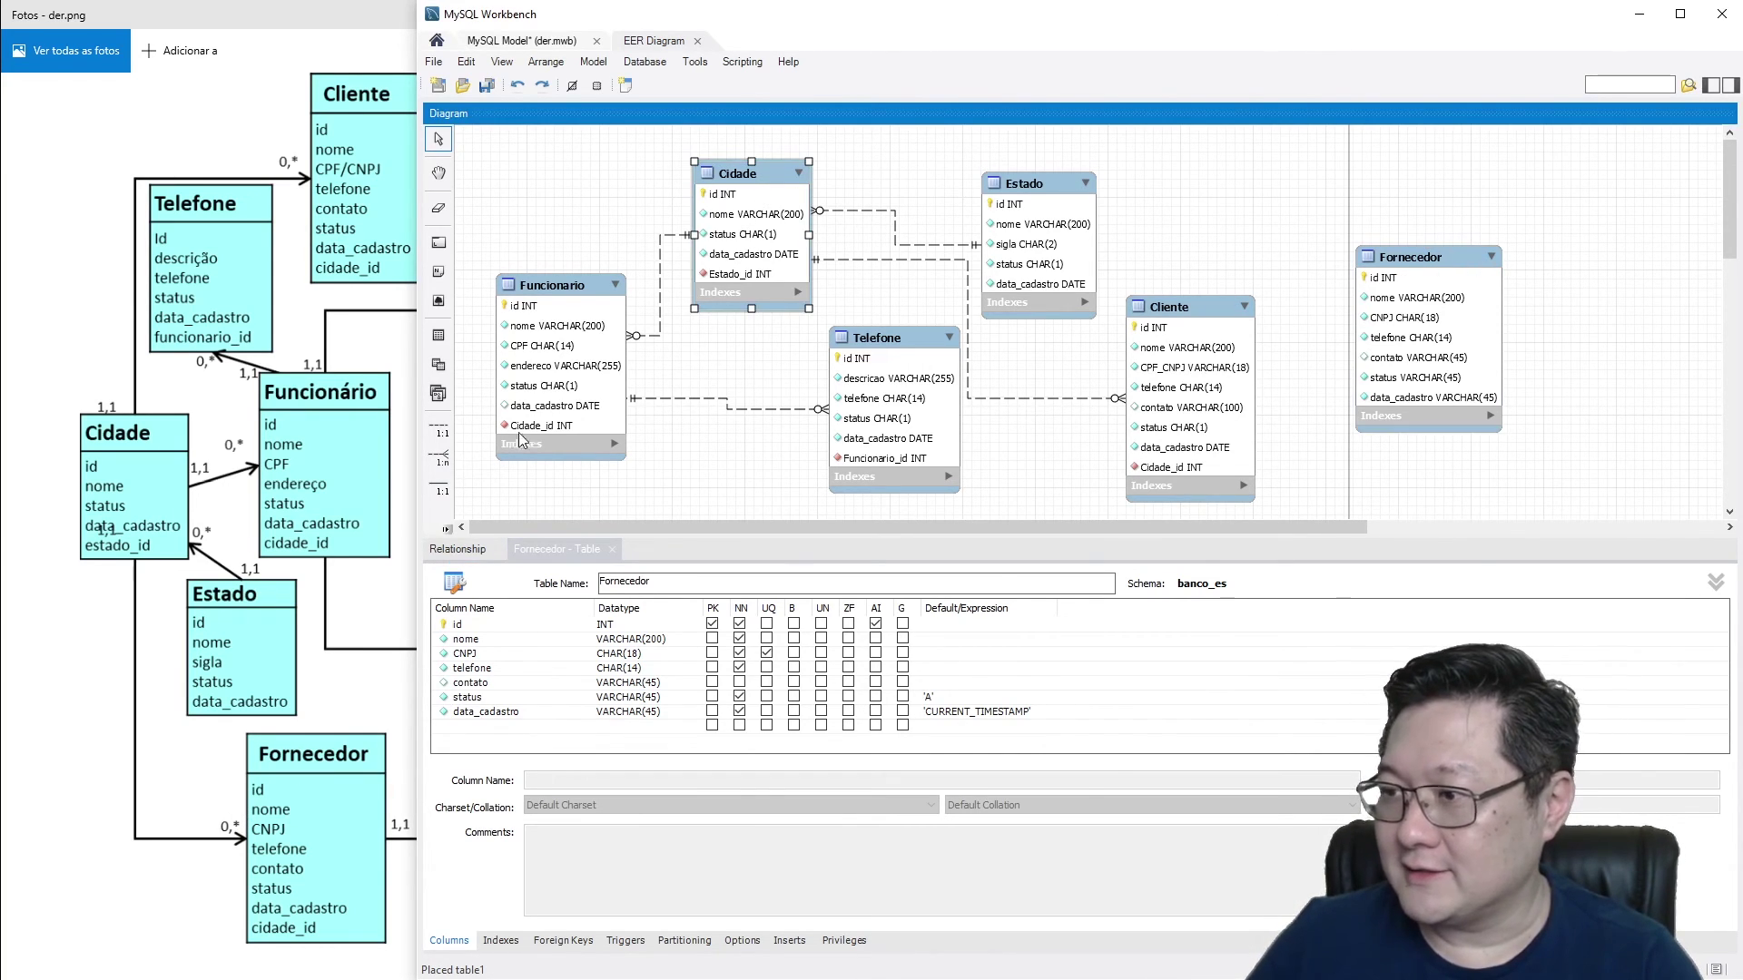
{"action": "left_click", "coordinate": [440, 457]}
{"action": "left_click", "coordinate": [1418, 280]}
{"action": "left_click", "coordinate": [754, 195]}
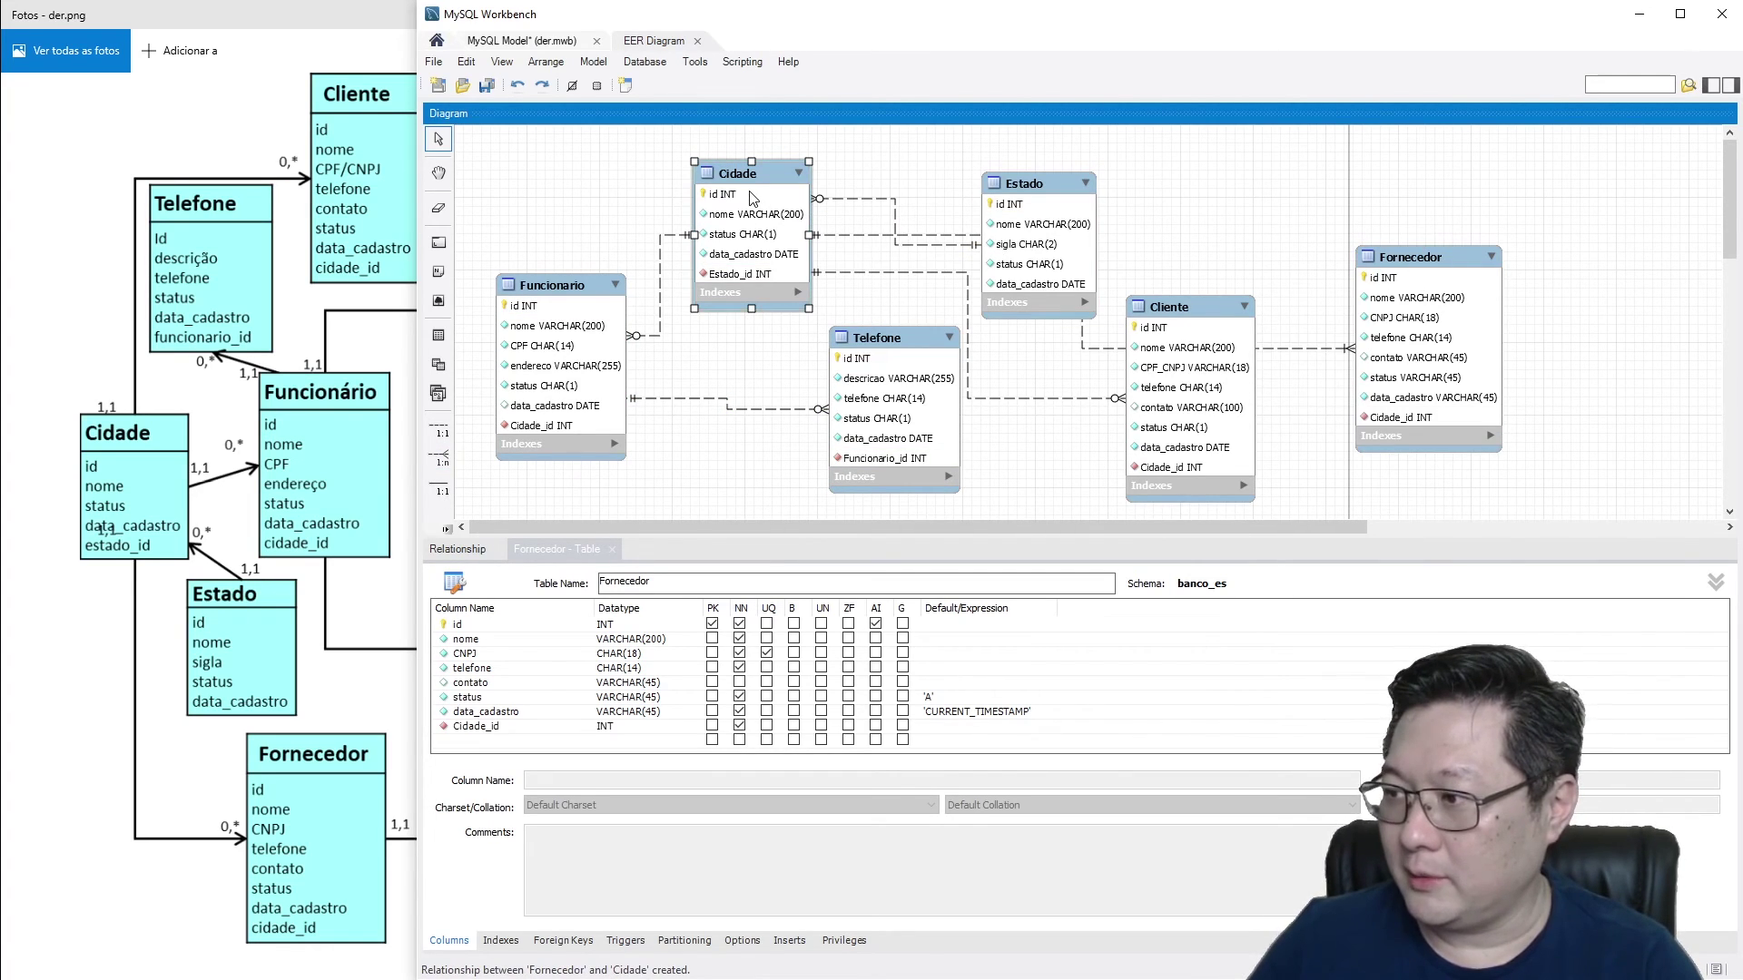
Step: Move the Fornecedor table up beside Estado, and make the Fornecedor side of its relationship with Cidade non-mandatory
{"action": "left_click_drag", "start_coordinate": [1449, 258], "coordinate": [1349, 136]}
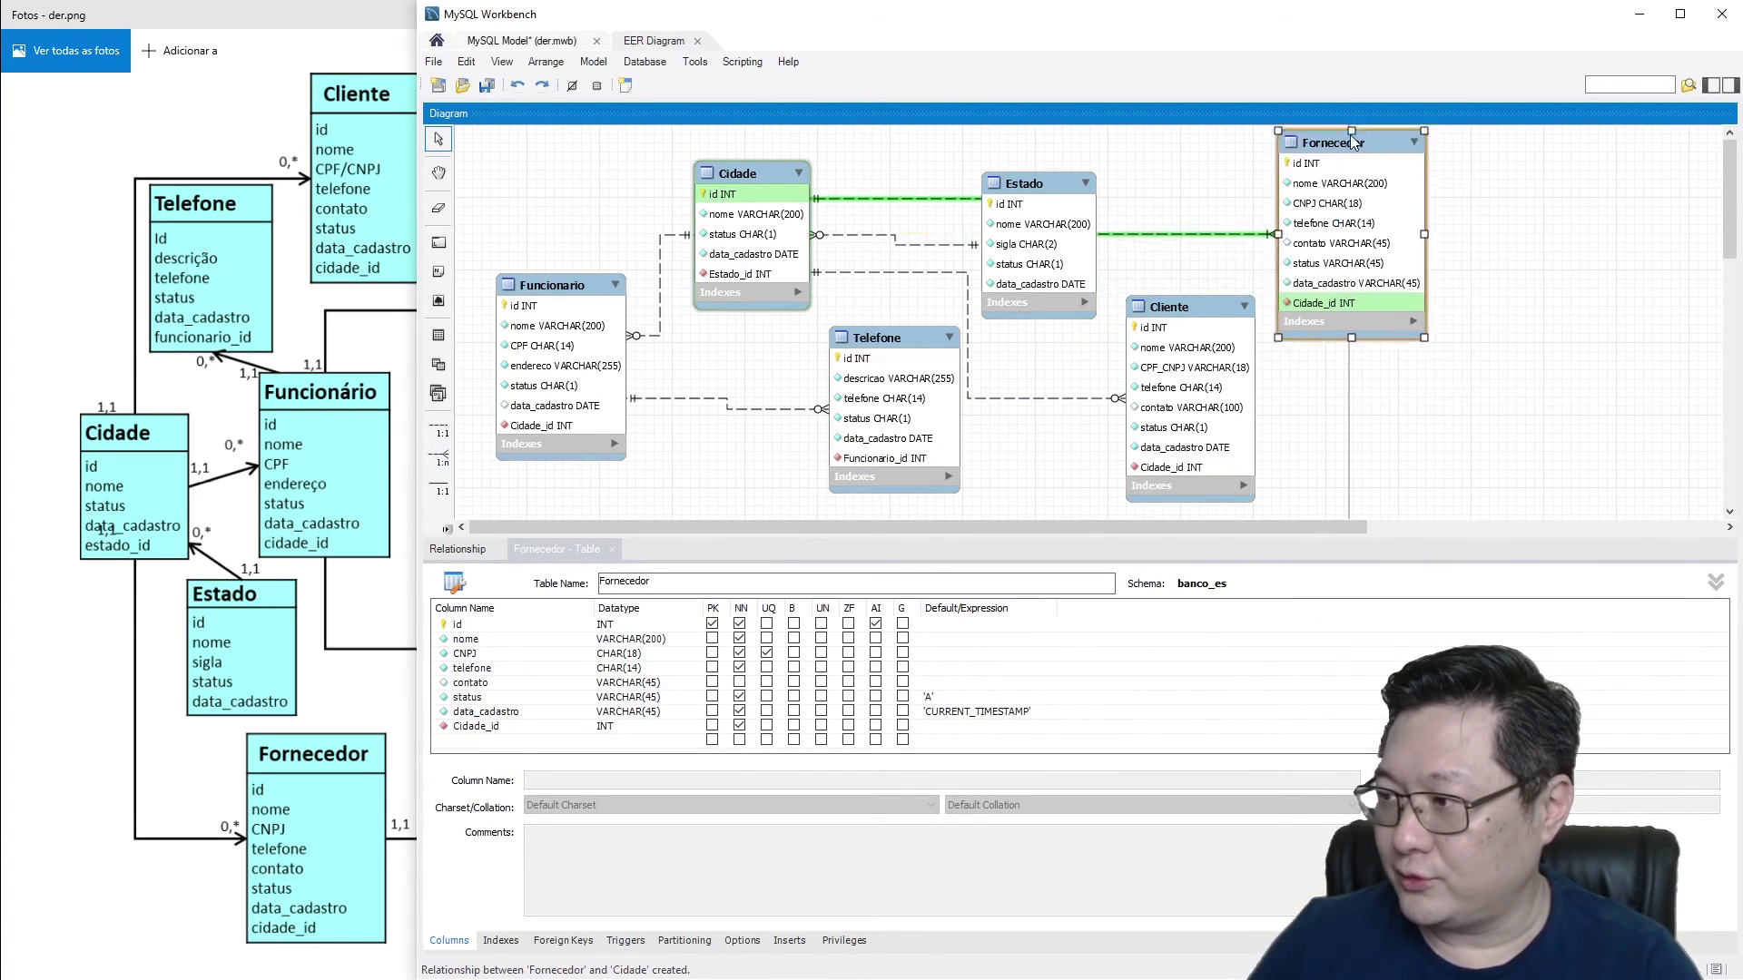
{"action": "double_click", "coordinate": [1228, 229]}
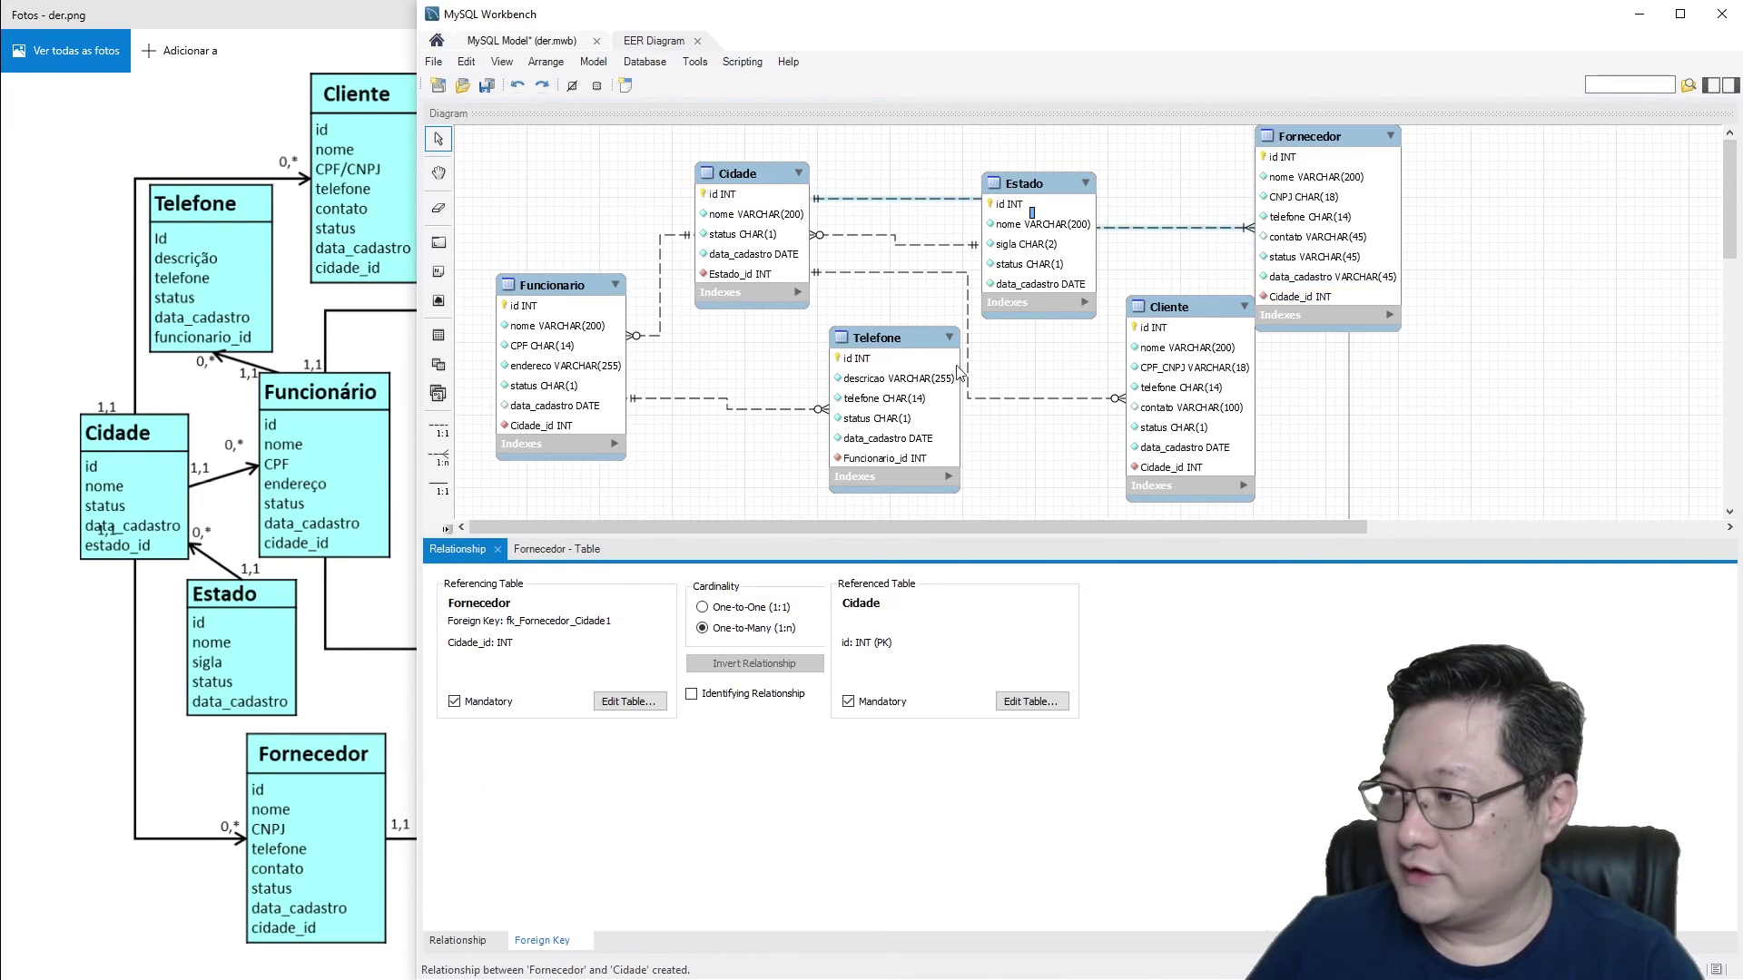
{"action": "left_click", "coordinate": [479, 702]}
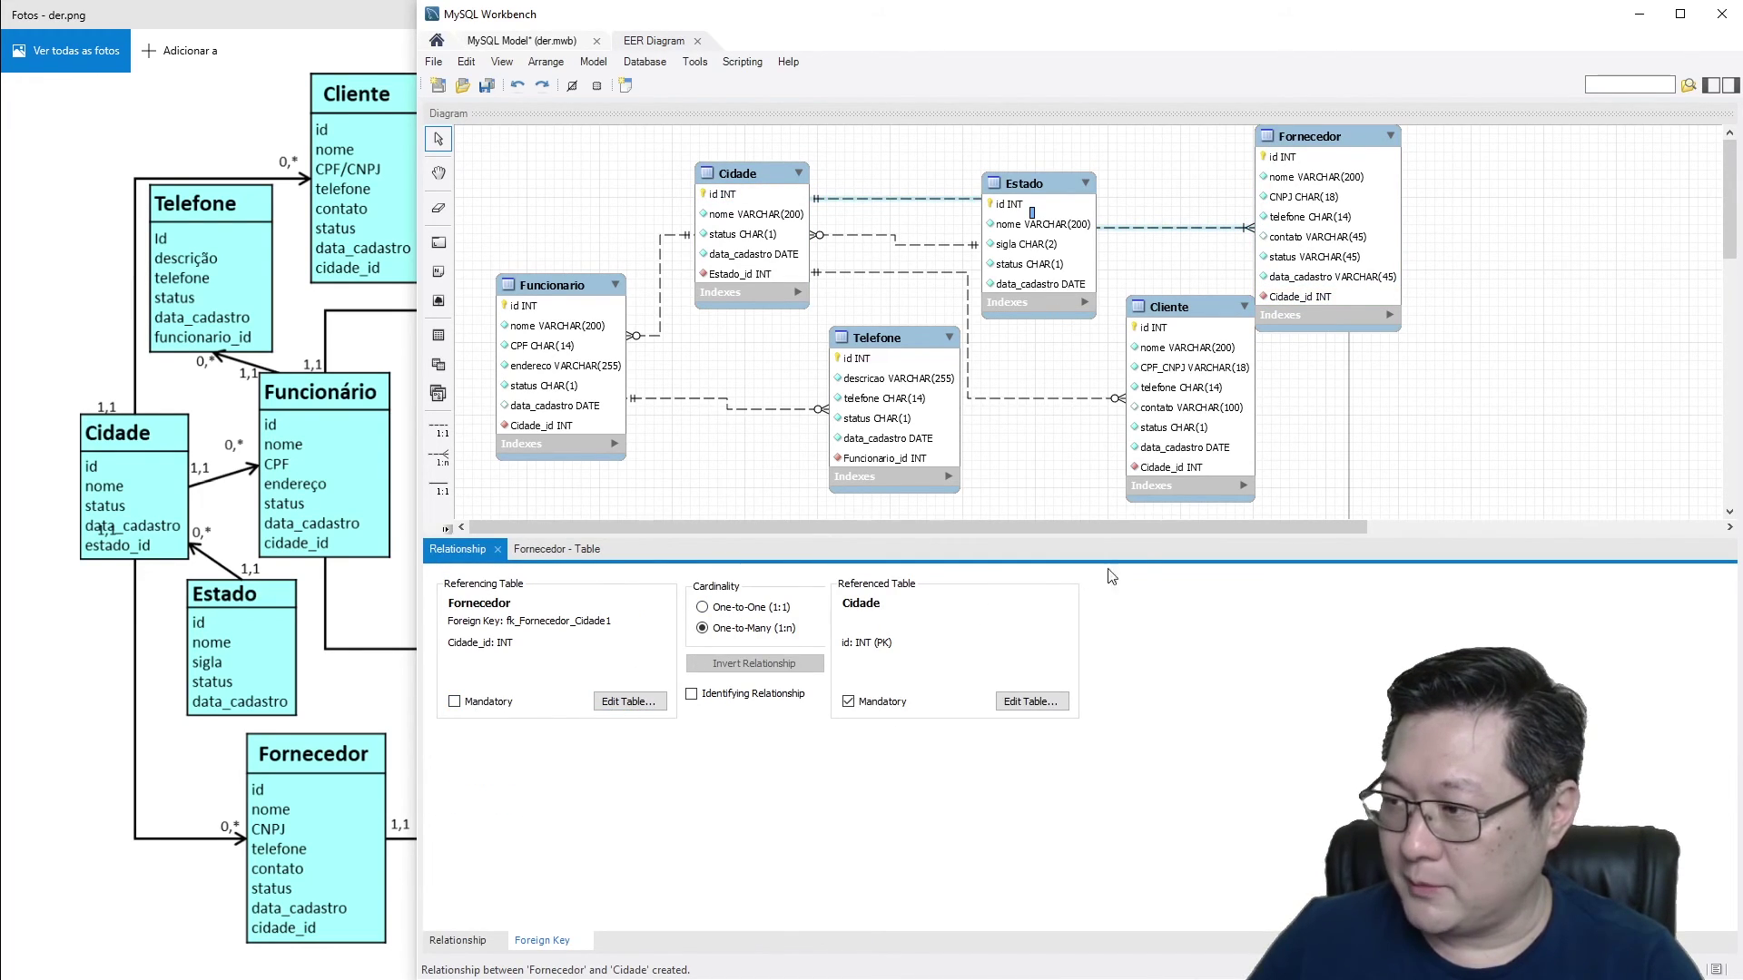
{"action": "left_click", "coordinate": [1351, 443]}
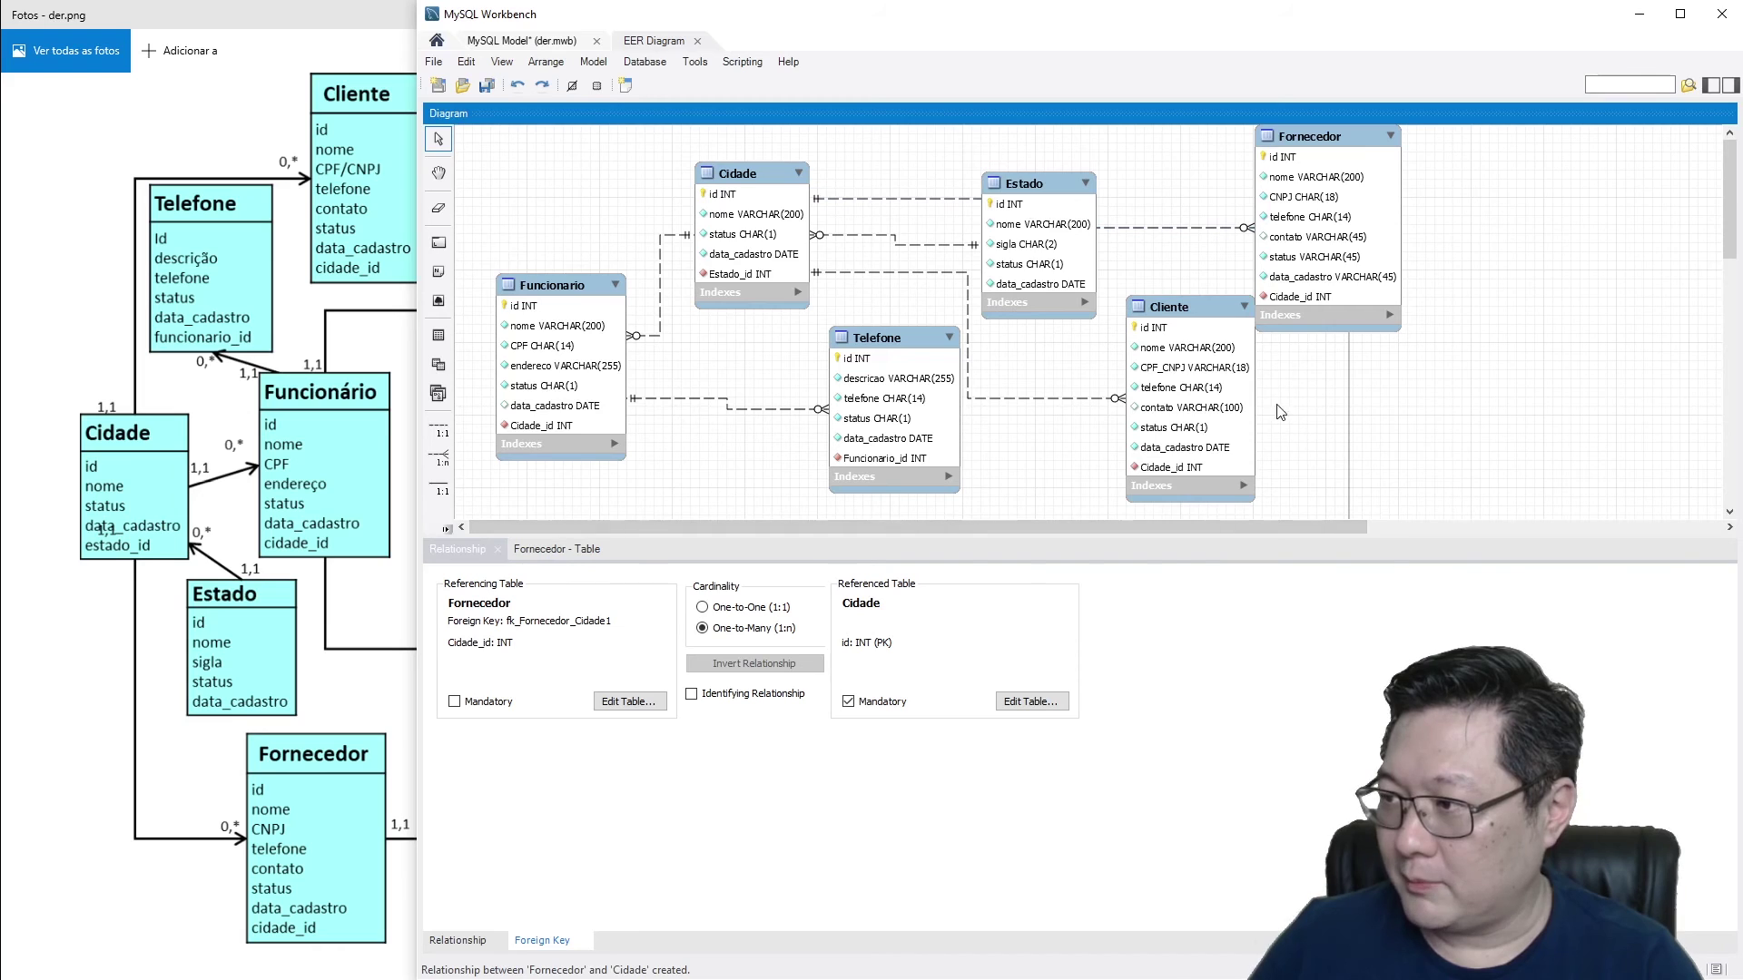
Step: Rearrange the diagram with Cidade nearest the canvas edge, Estado below it, and Telefone, Funcionario and Cliente grouped above Estado
{"action": "double_click", "coordinate": [1303, 295]}
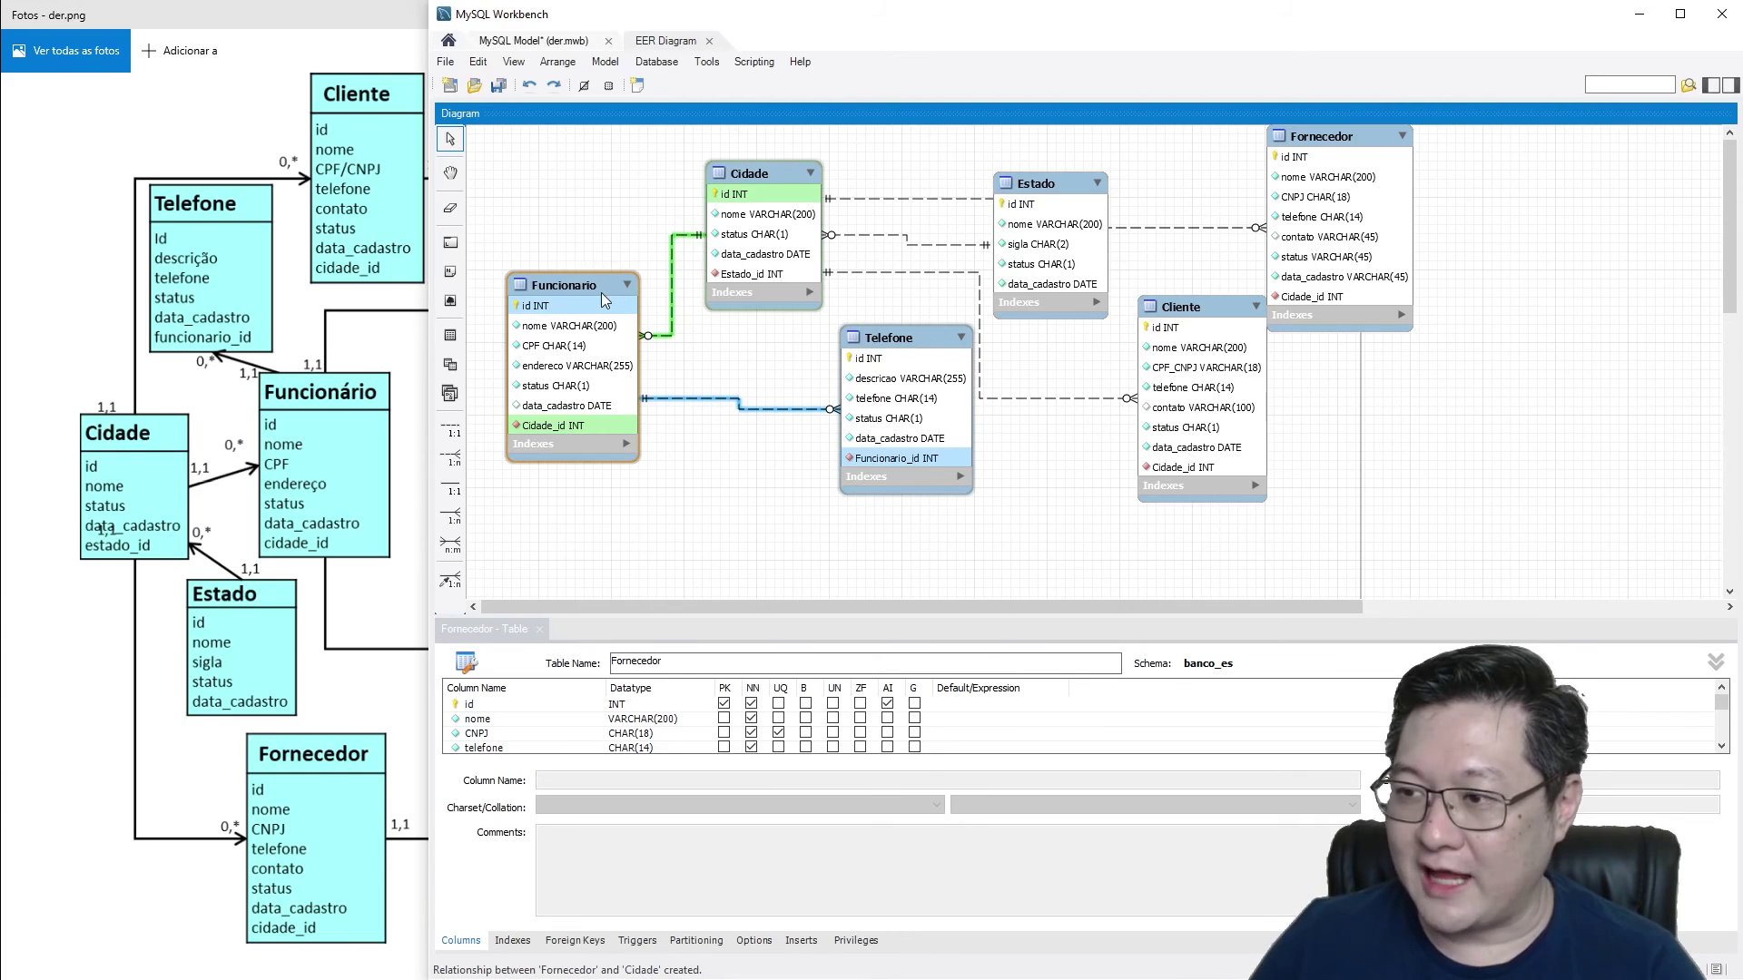
{"action": "left_click_drag", "start_coordinate": [625, 291], "coordinate": [1136, 428]}
{"action": "left_click_drag", "start_coordinate": [761, 182], "coordinate": [639, 290]}
{"action": "left_click_drag", "start_coordinate": [998, 243], "coordinate": [744, 460]}
{"action": "mouse_move", "coordinate": [618, 290]}
{"action": "left_mouse_down"}
{"action": "mouse_move", "coordinate": [602, 264]}
{"action": "mouse_move", "coordinate": [588, 274]}
{"action": "left_mouse_up"}
{"action": "left_click_drag", "start_coordinate": [874, 348], "coordinate": [700, 162]}
{"action": "left_click_drag", "start_coordinate": [1103, 416], "coordinate": [938, 214]}
{"action": "left_click_drag", "start_coordinate": [1193, 334], "coordinate": [906, 161]}
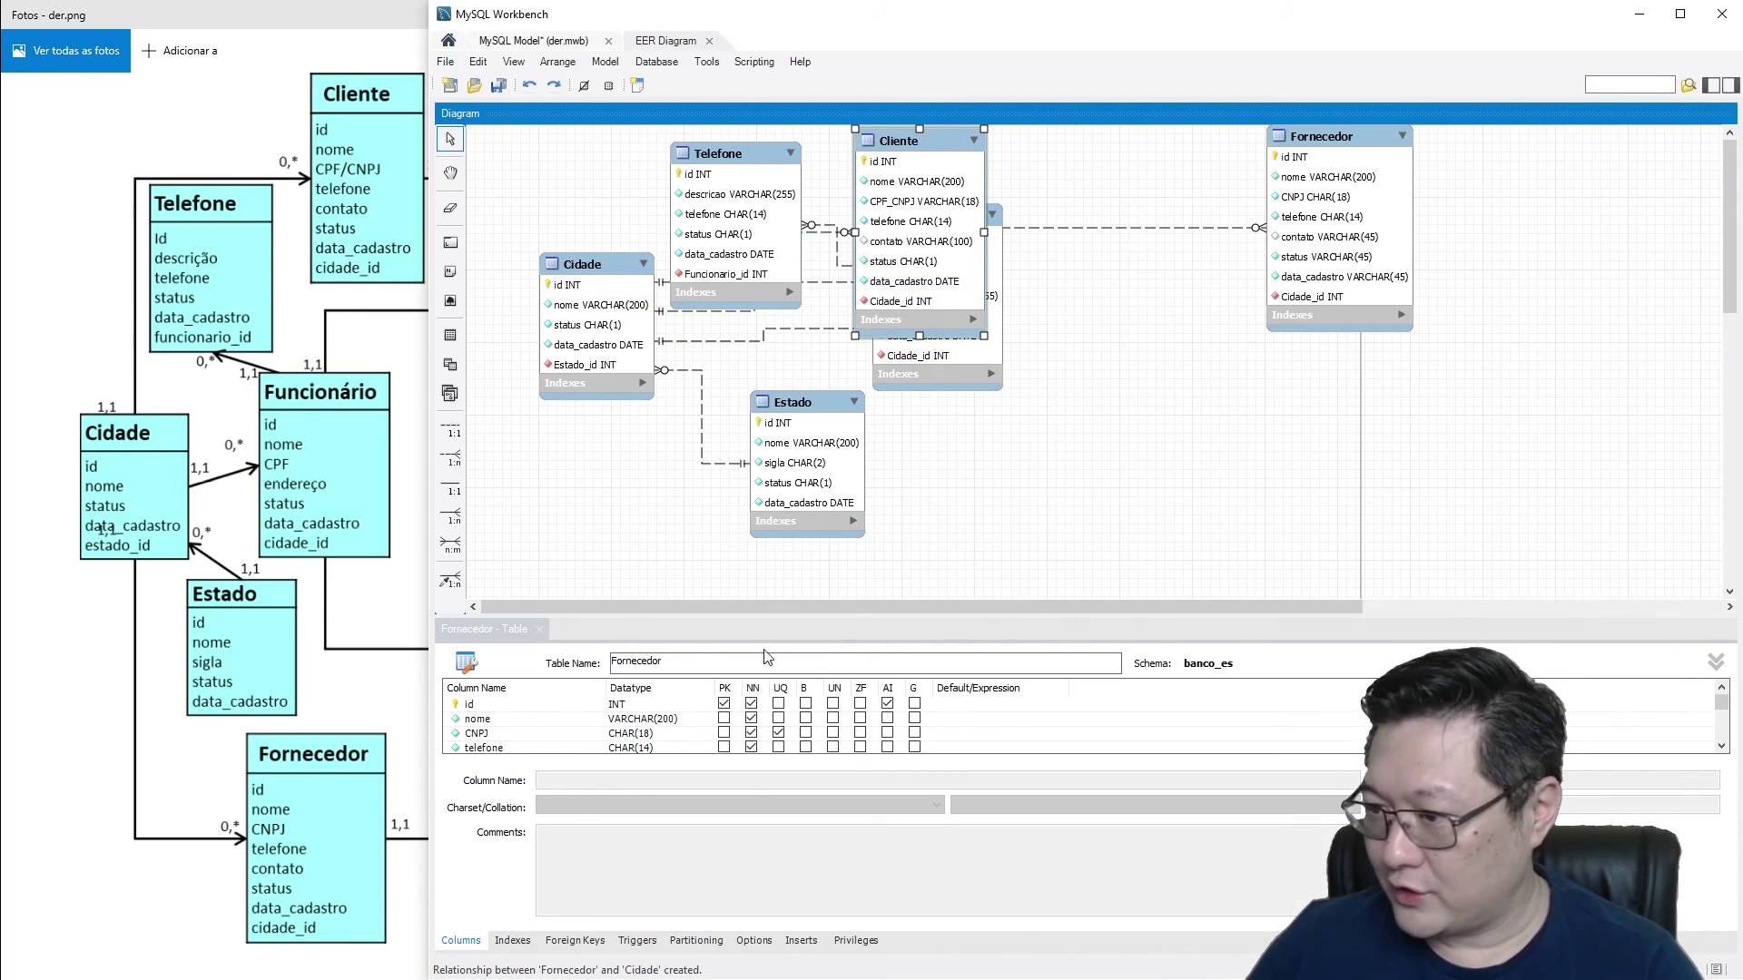
Step: Close the Fornecedor table editor and lay out Cidade, Estado and Fornecedor in a descending arrangement, with Fornecedor lowest as in the reference diagram
{"action": "left_click", "coordinate": [545, 632]}
{"action": "left_click", "coordinate": [539, 630]}
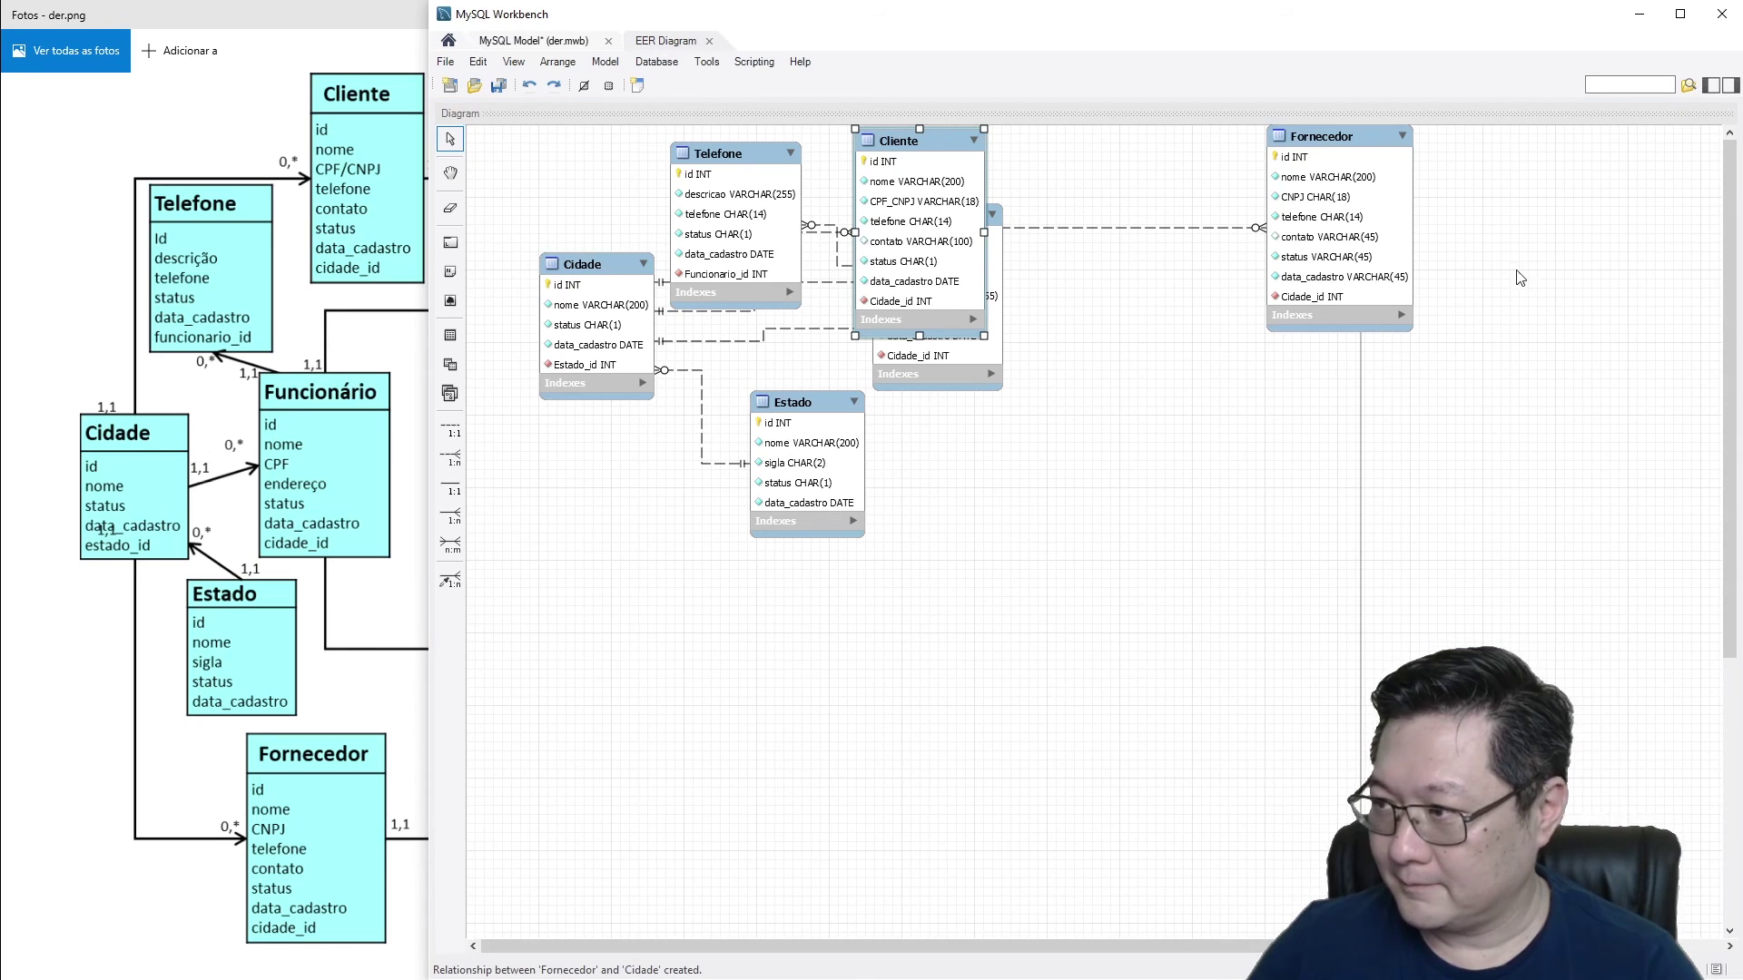
{"action": "left_click_drag", "start_coordinate": [1364, 147], "coordinate": [804, 754]}
{"action": "left_click_drag", "start_coordinate": [626, 289], "coordinate": [553, 476]}
{"action": "left_click_drag", "start_coordinate": [842, 415], "coordinate": [722, 589]}
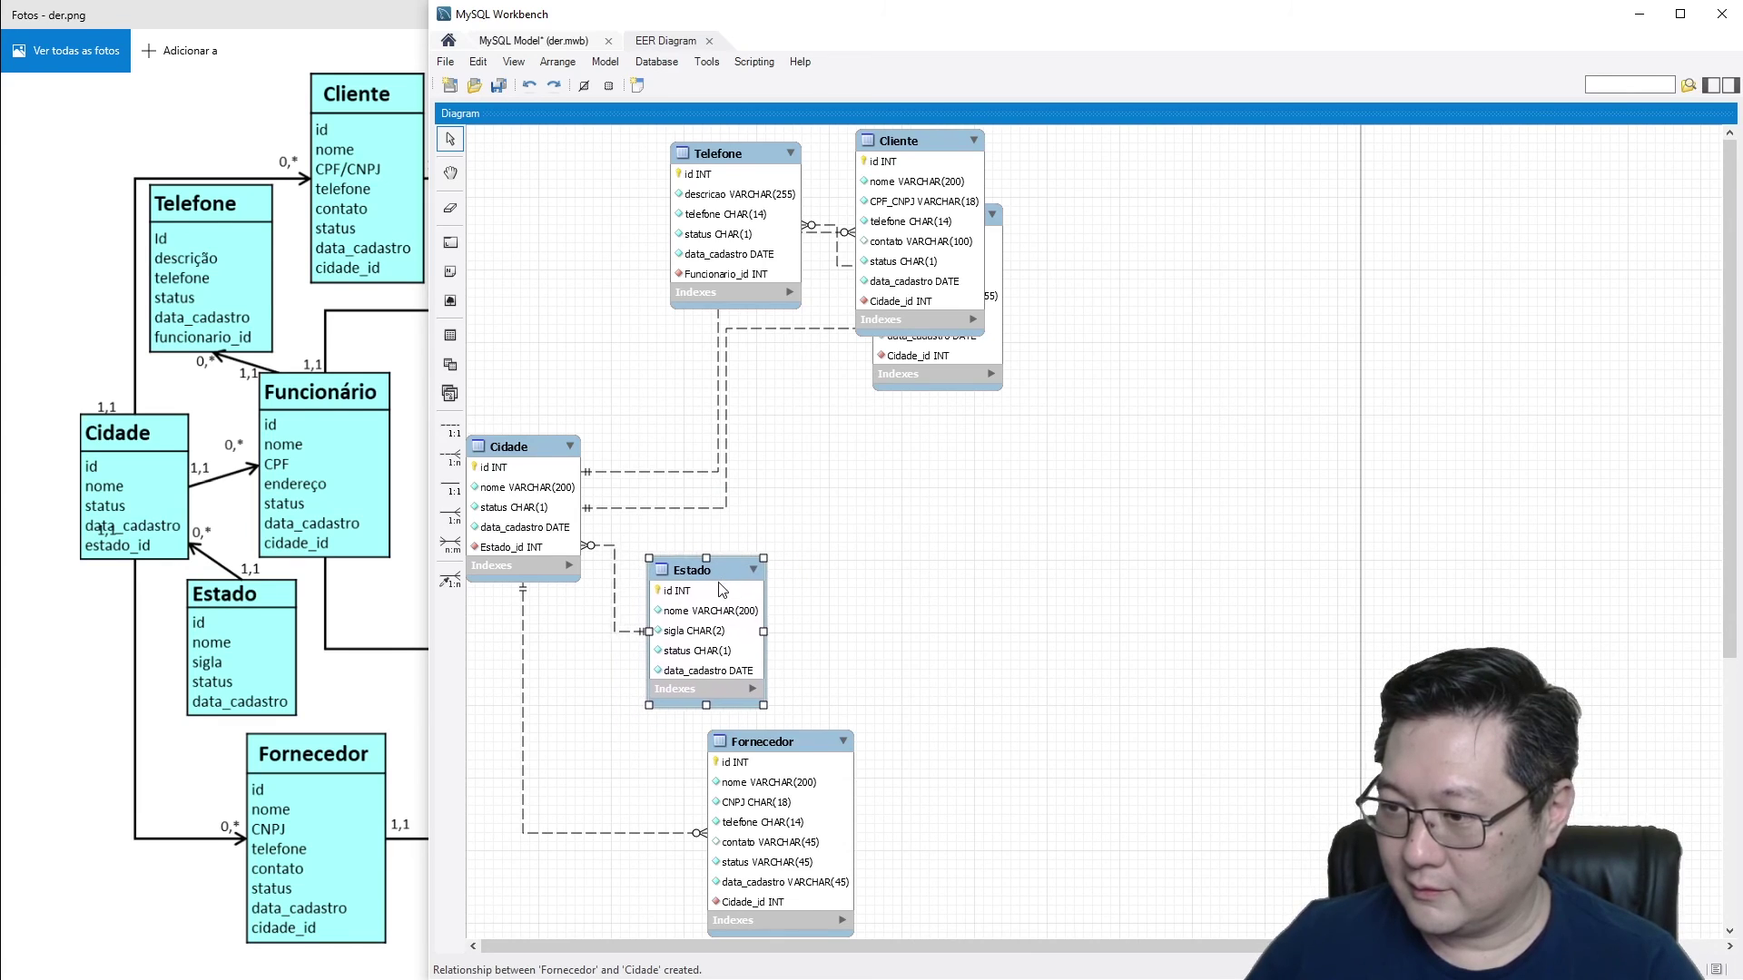
Step: Place Cliente above Cidade, Funcionario between Cliente and Estado, and Telefone diagonally below Funcionario so that no tables overlap
{"action": "left_click_drag", "start_coordinate": [935, 171], "coordinate": [905, 174]}
{"action": "left_click_drag", "start_coordinate": [747, 167], "coordinate": [998, 517]}
{"action": "left_click_drag", "start_coordinate": [888, 164], "coordinate": [665, 163]}
{"action": "left_click_drag", "start_coordinate": [972, 235], "coordinate": [861, 361]}
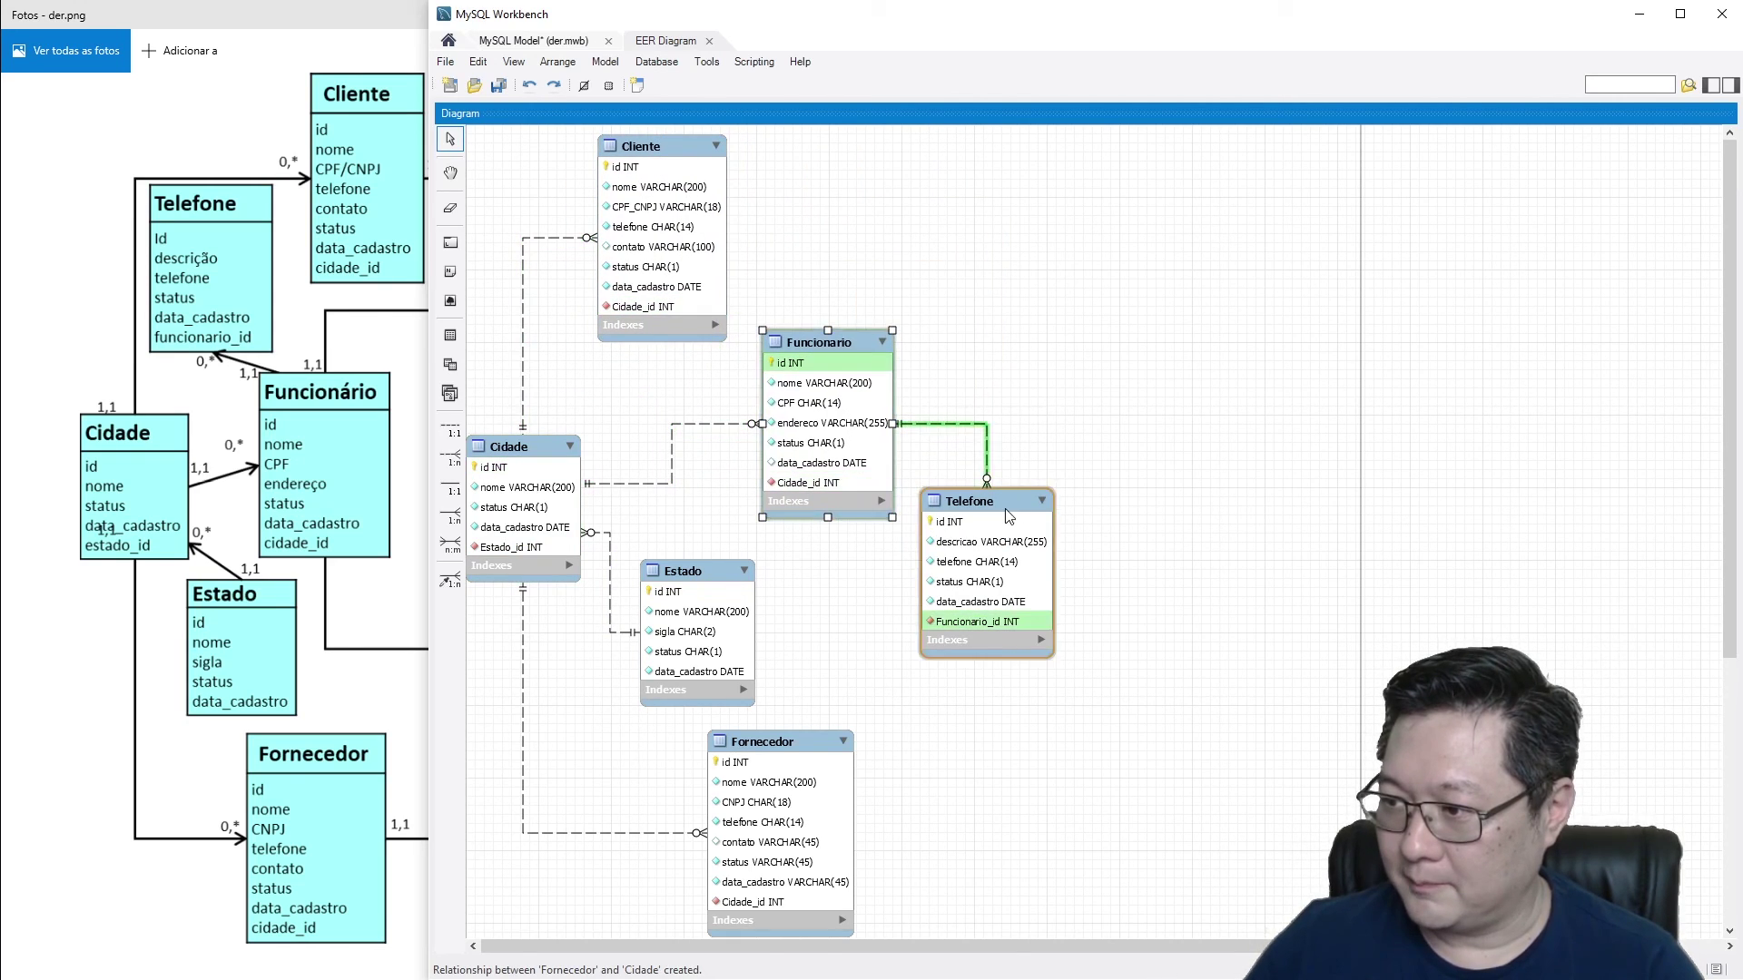
{"action": "left_click_drag", "start_coordinate": [1008, 516], "coordinate": [992, 567]}
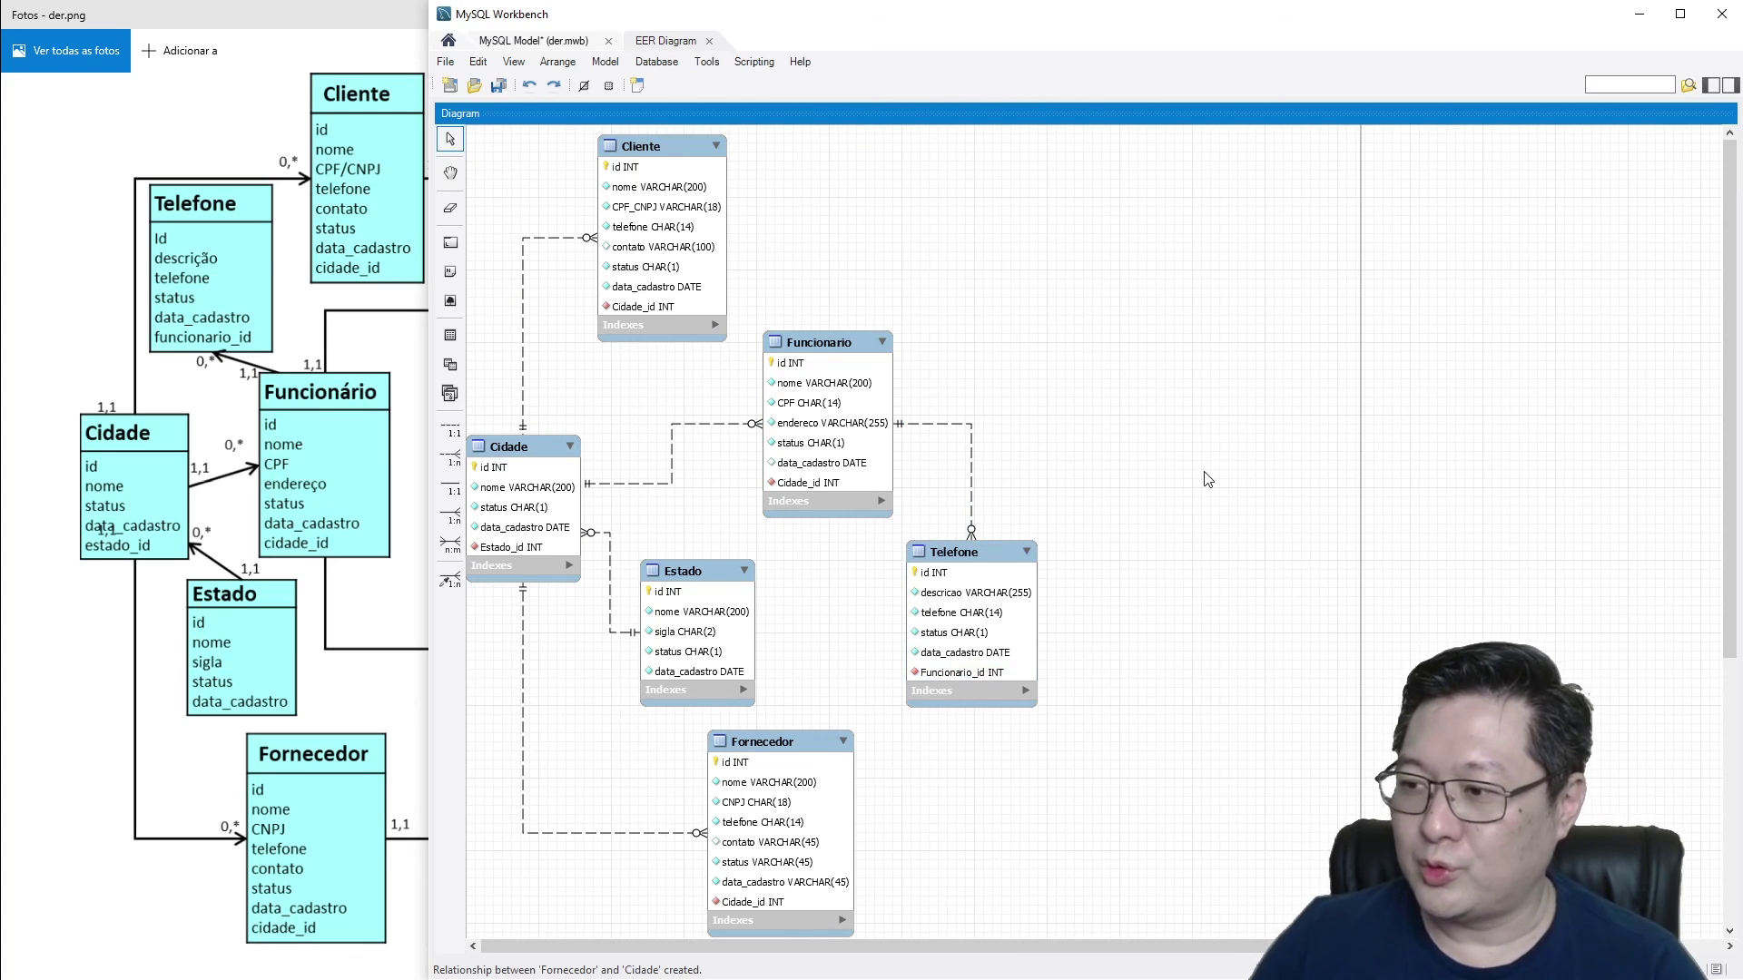